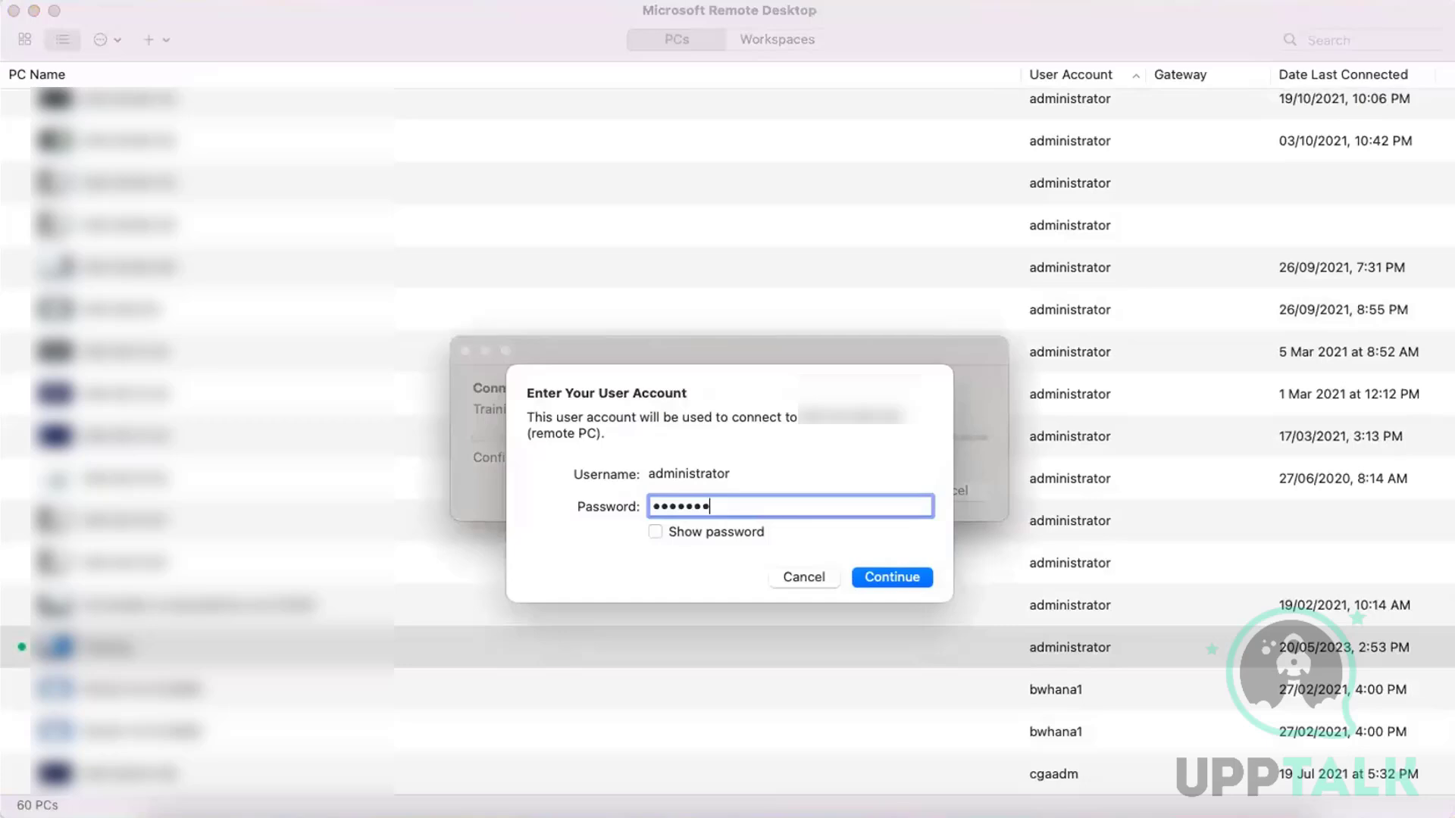
Enter the account password for the remote PC and continue past the unverified certificate to connect
text(••••)
key(Return)
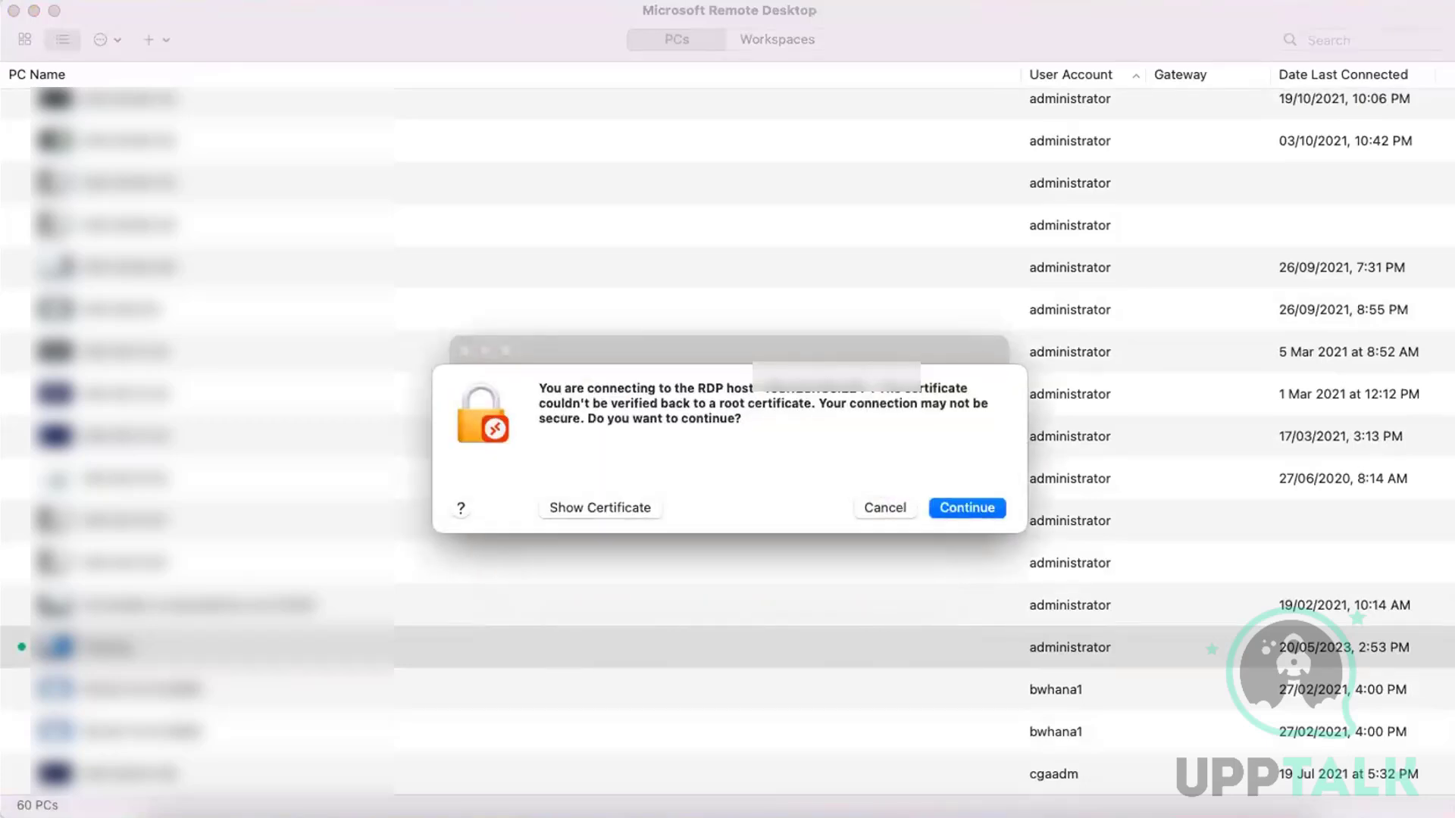
click(961, 509)
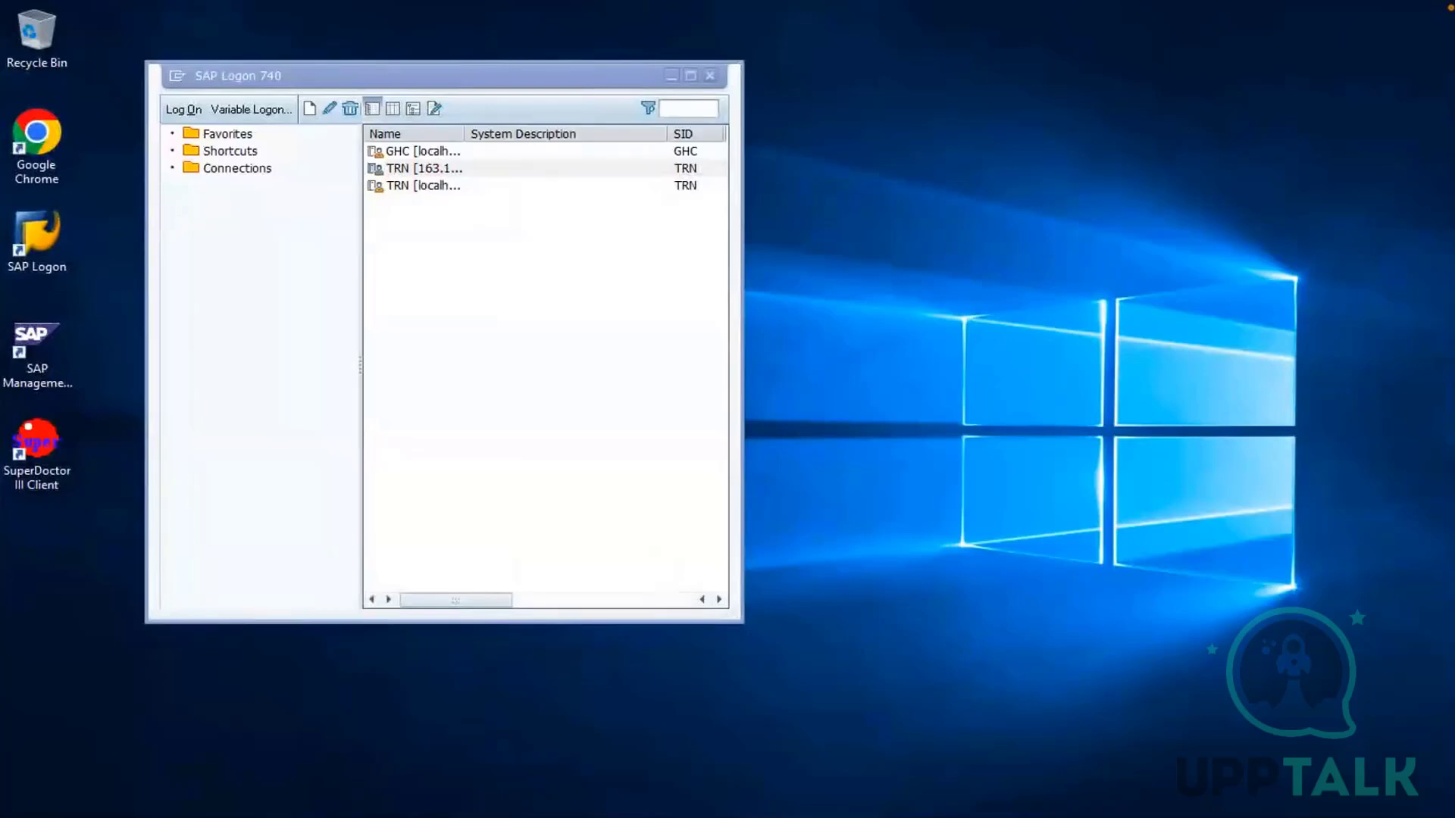
Switch to the open SAP session and exit the role change documents report back to SAP Easy Access
click(327, 742)
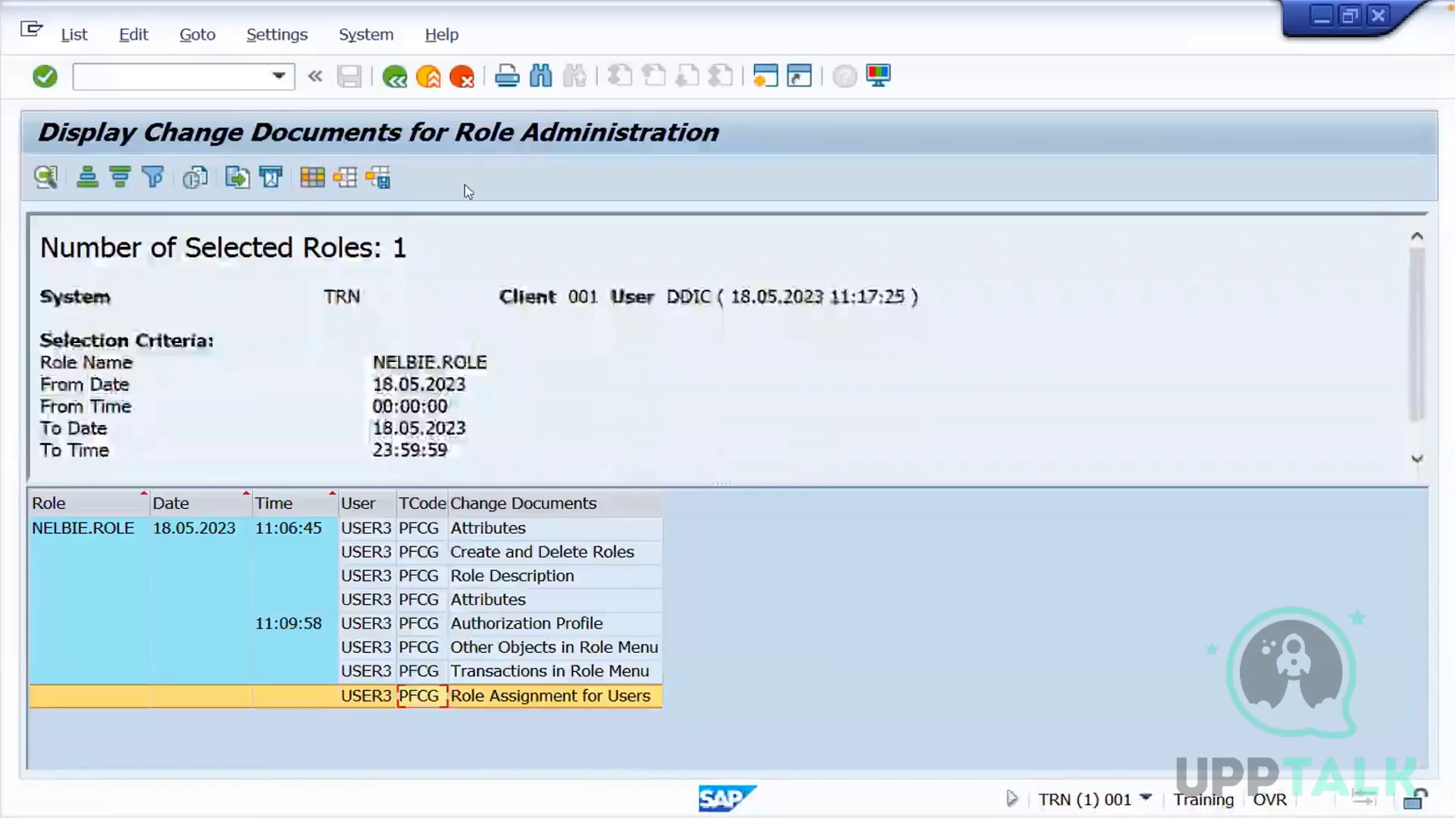
click(428, 76)
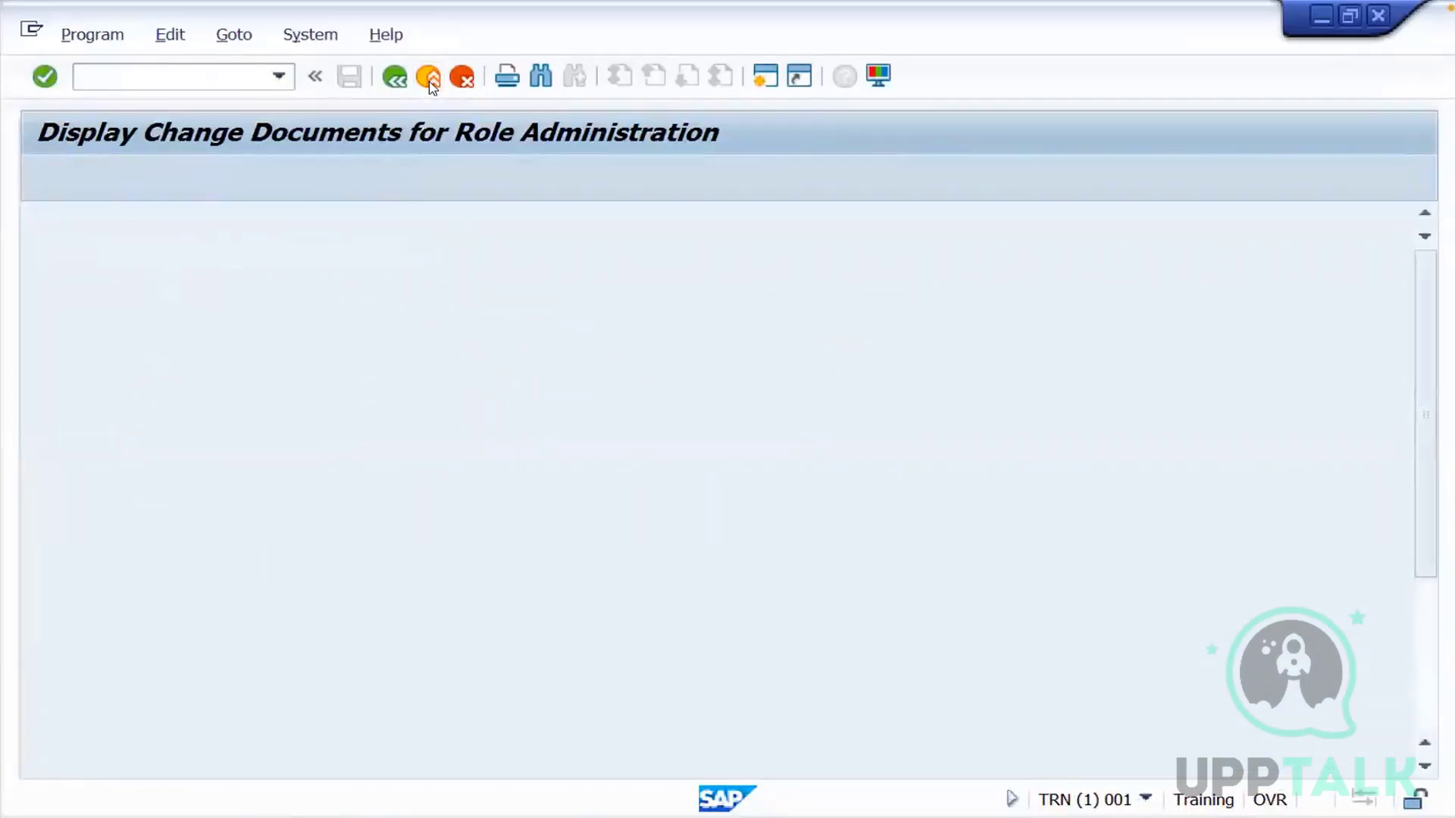
click(428, 77)
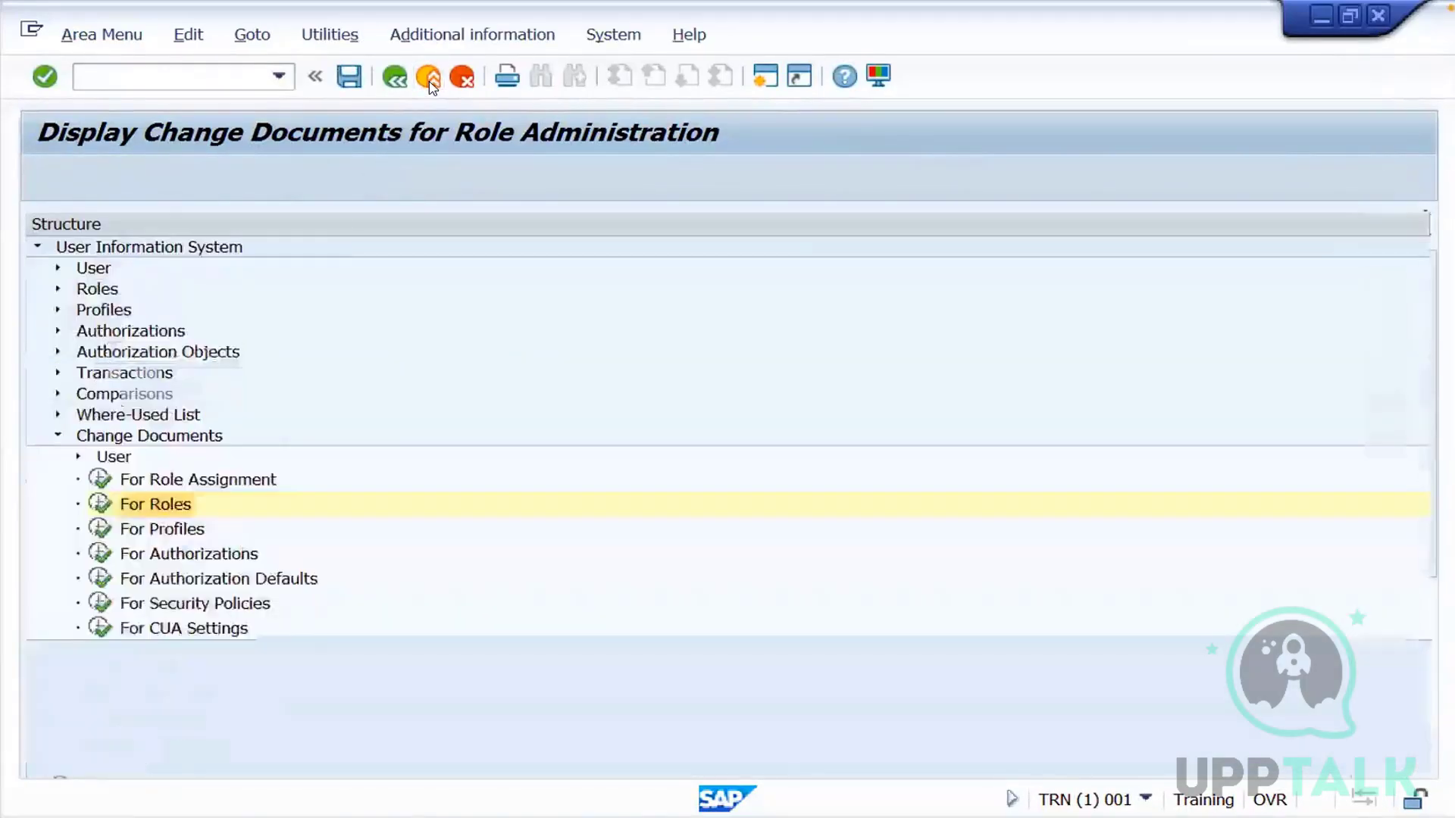
click(428, 77)
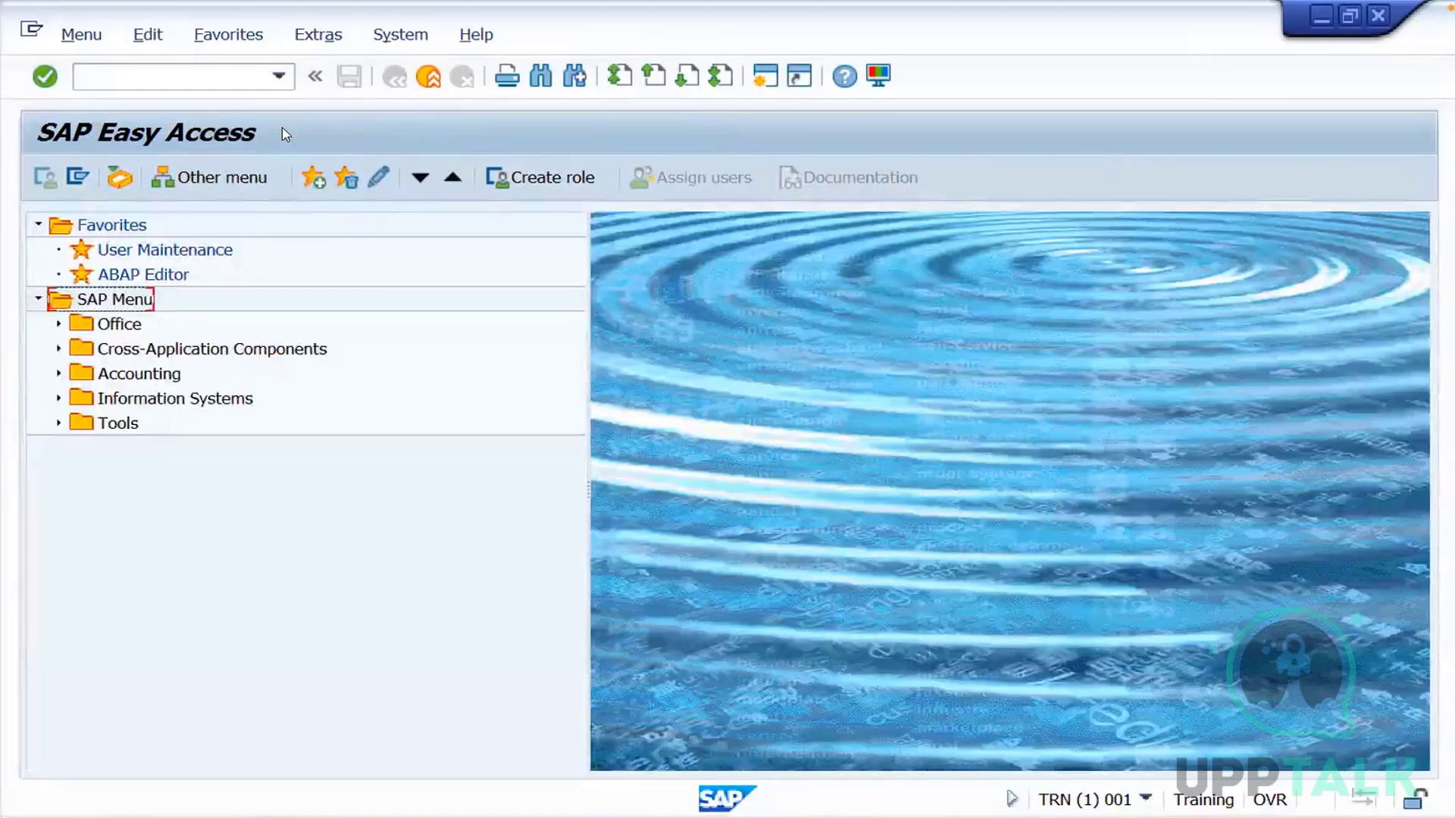
Run transaction SM50 to list the work processes of the application server instance
click(148, 76)
text(sm50)
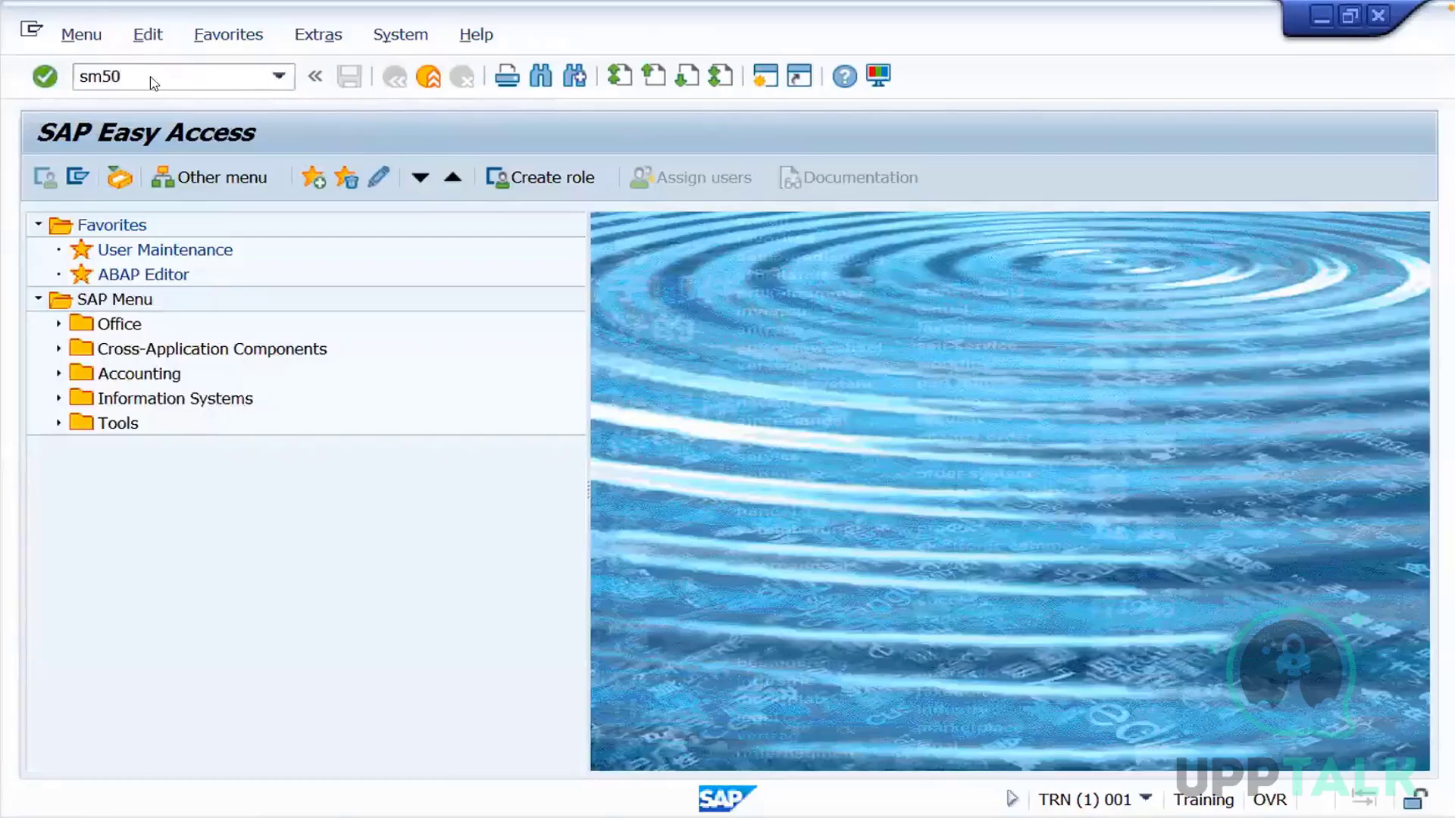
key(Return)
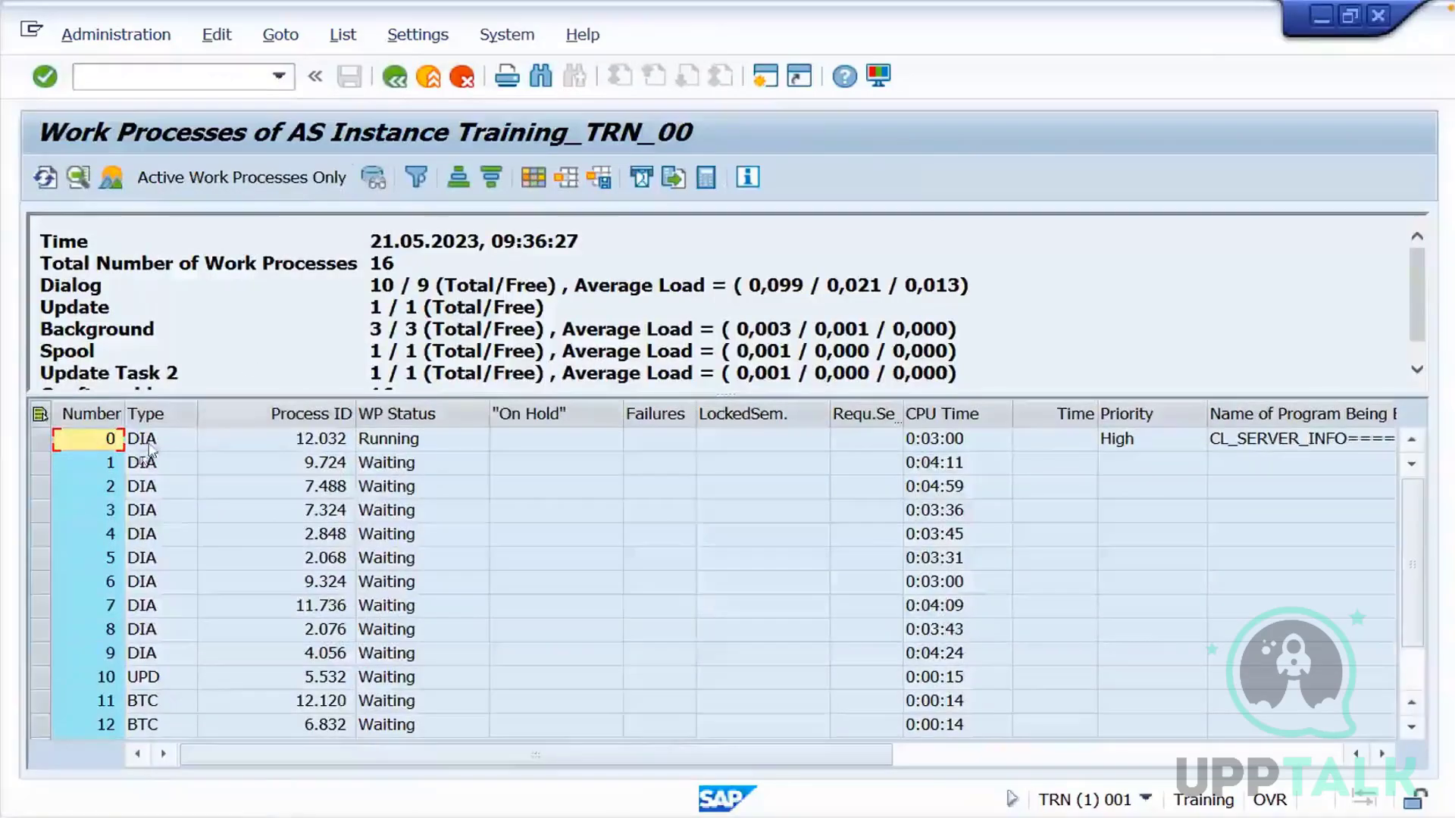
Examine the dialog work processes, the total in the Dialog summary line, and the WP Status column
click(160, 479)
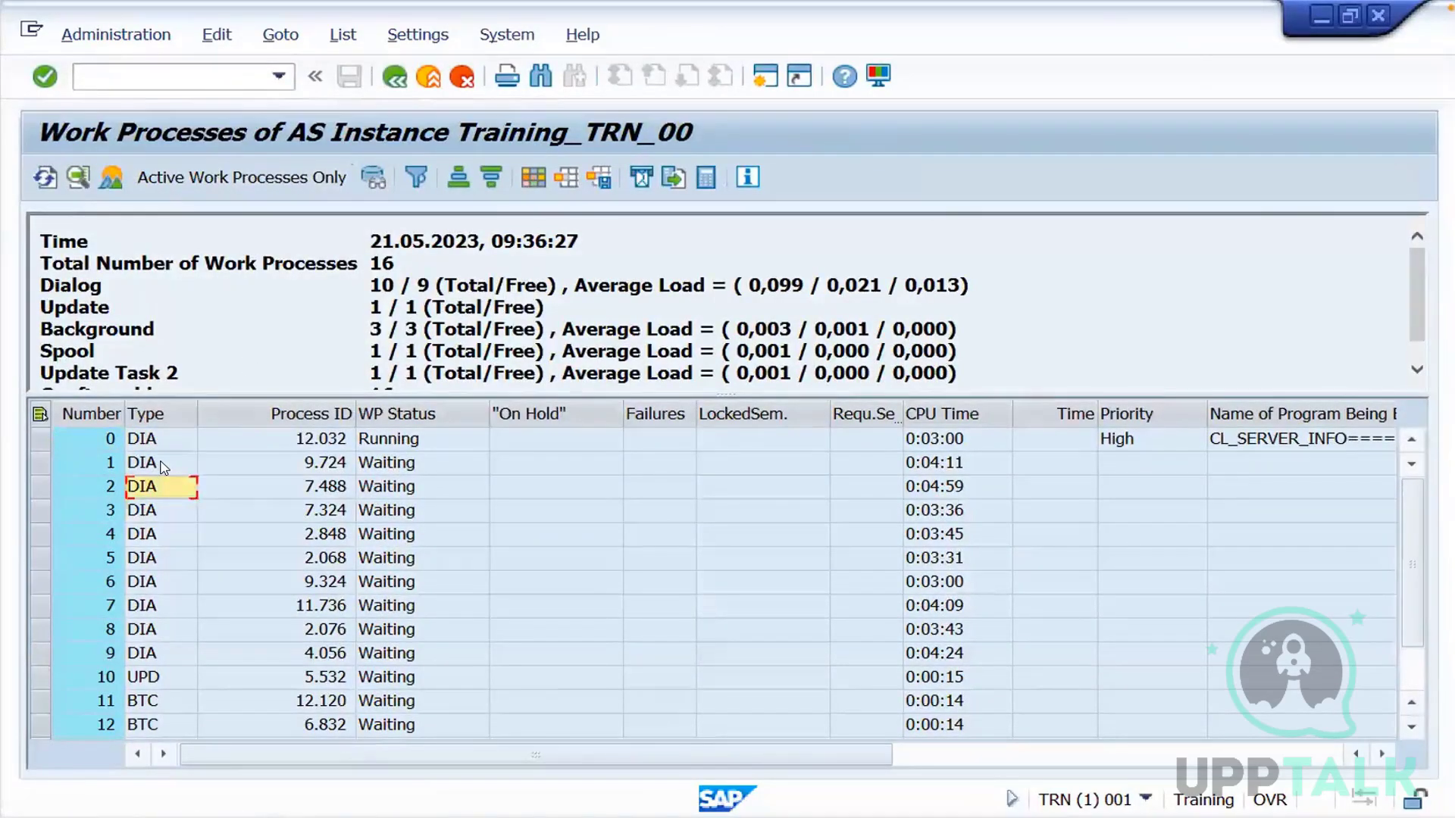
click(161, 464)
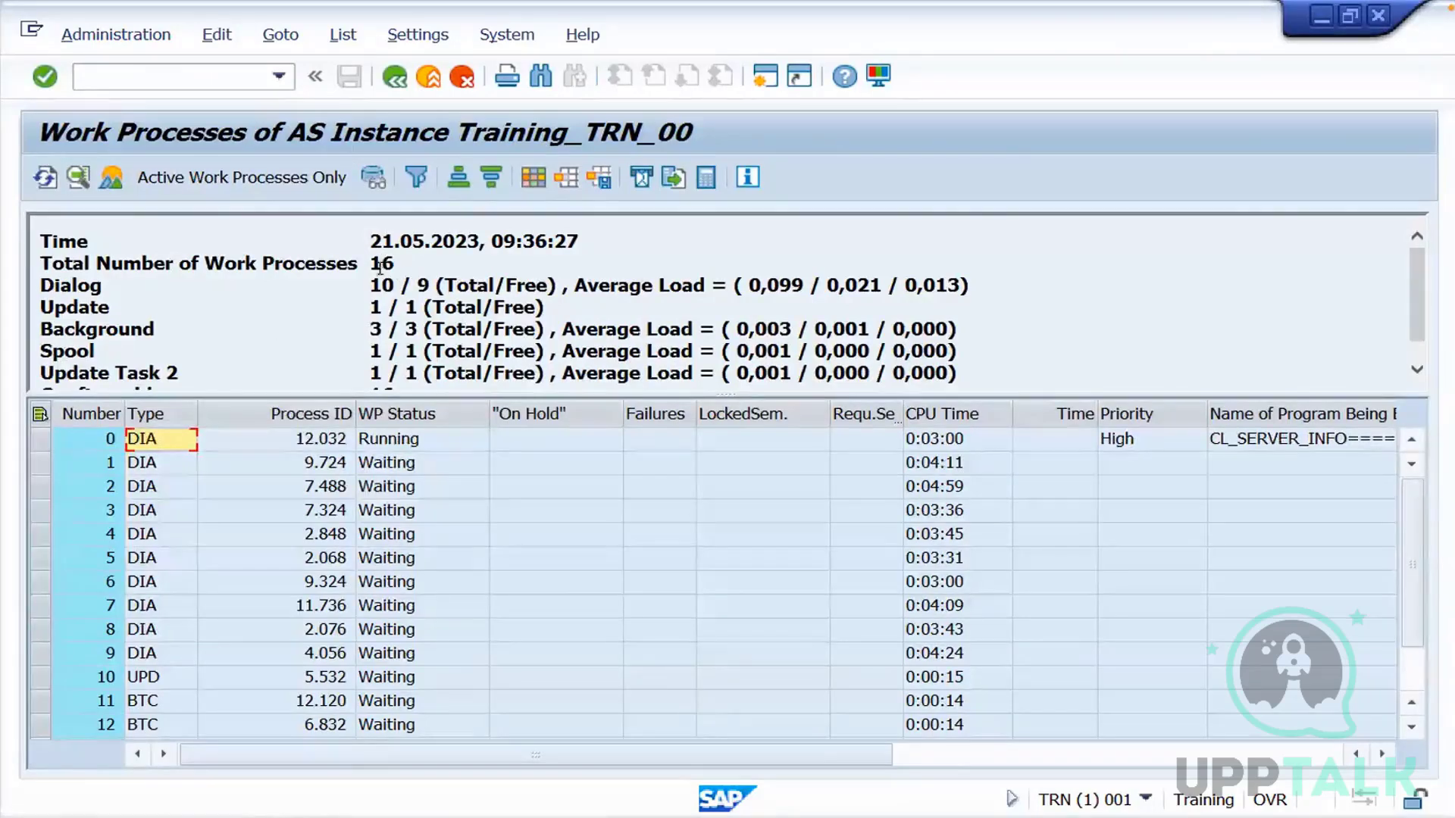
drag(392, 286, 369, 285)
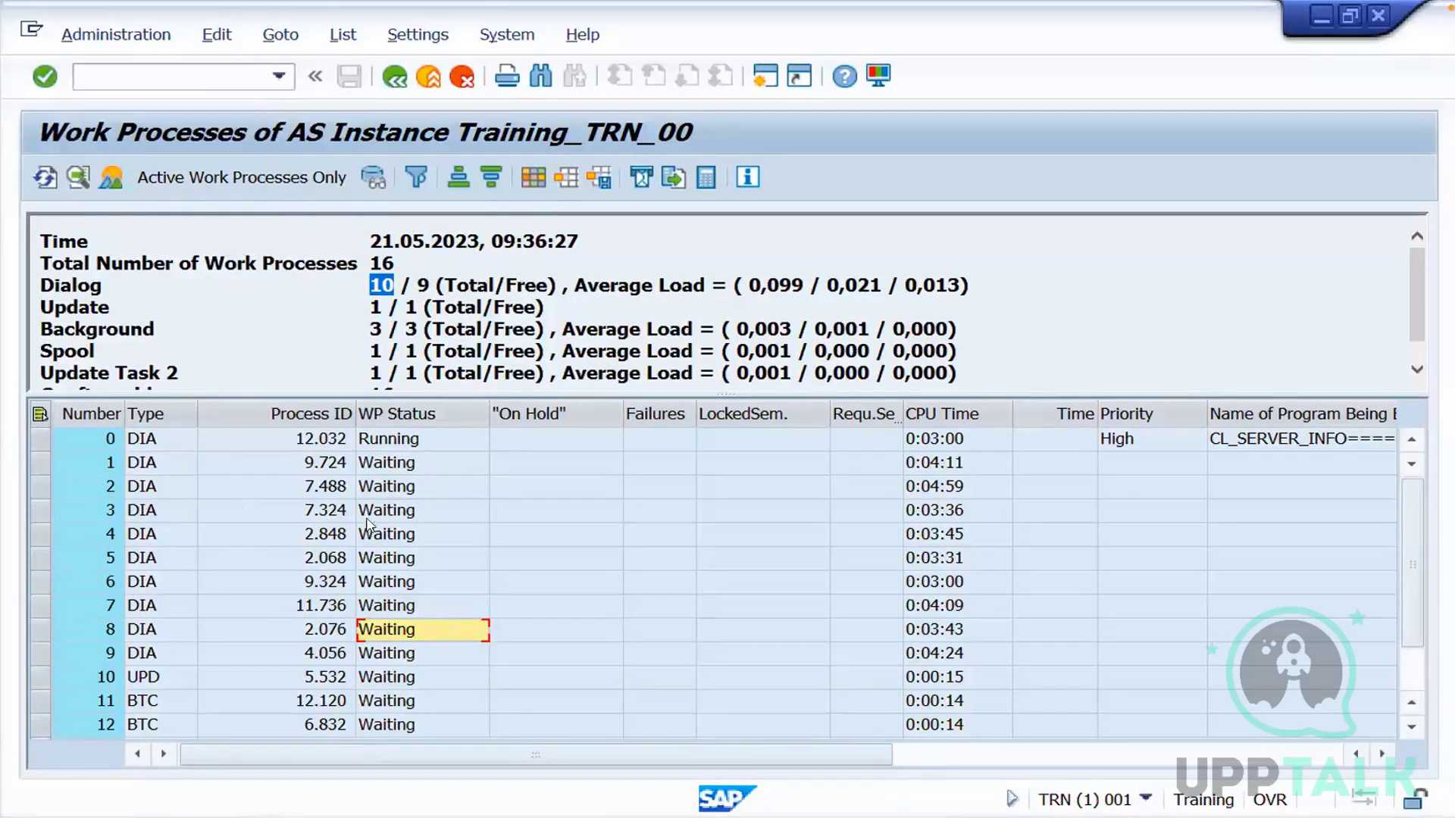
click(408, 486)
key(Down)
key(Down)
key(Down)
key(Down)
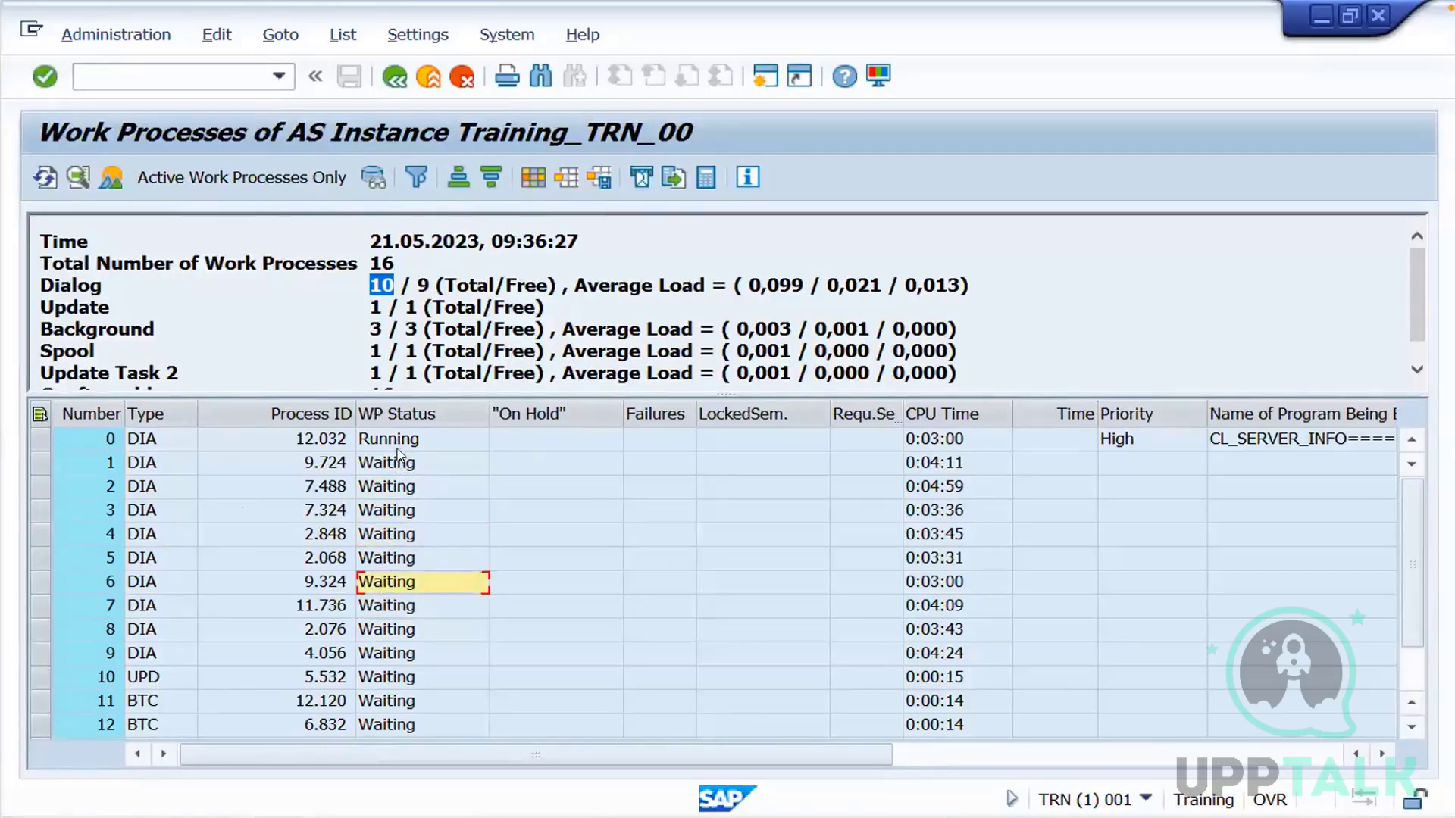
click(409, 413)
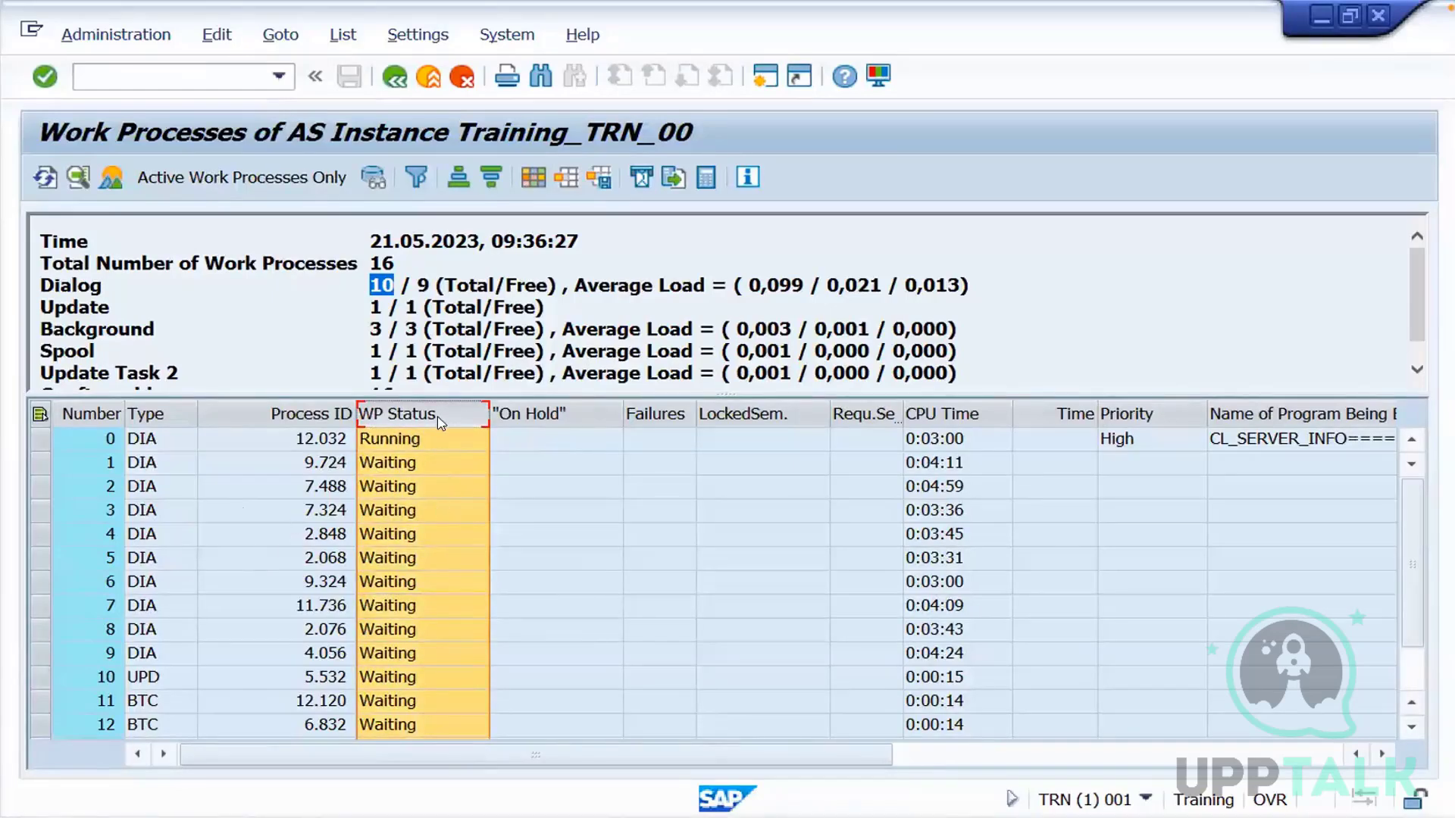
click(390, 464)
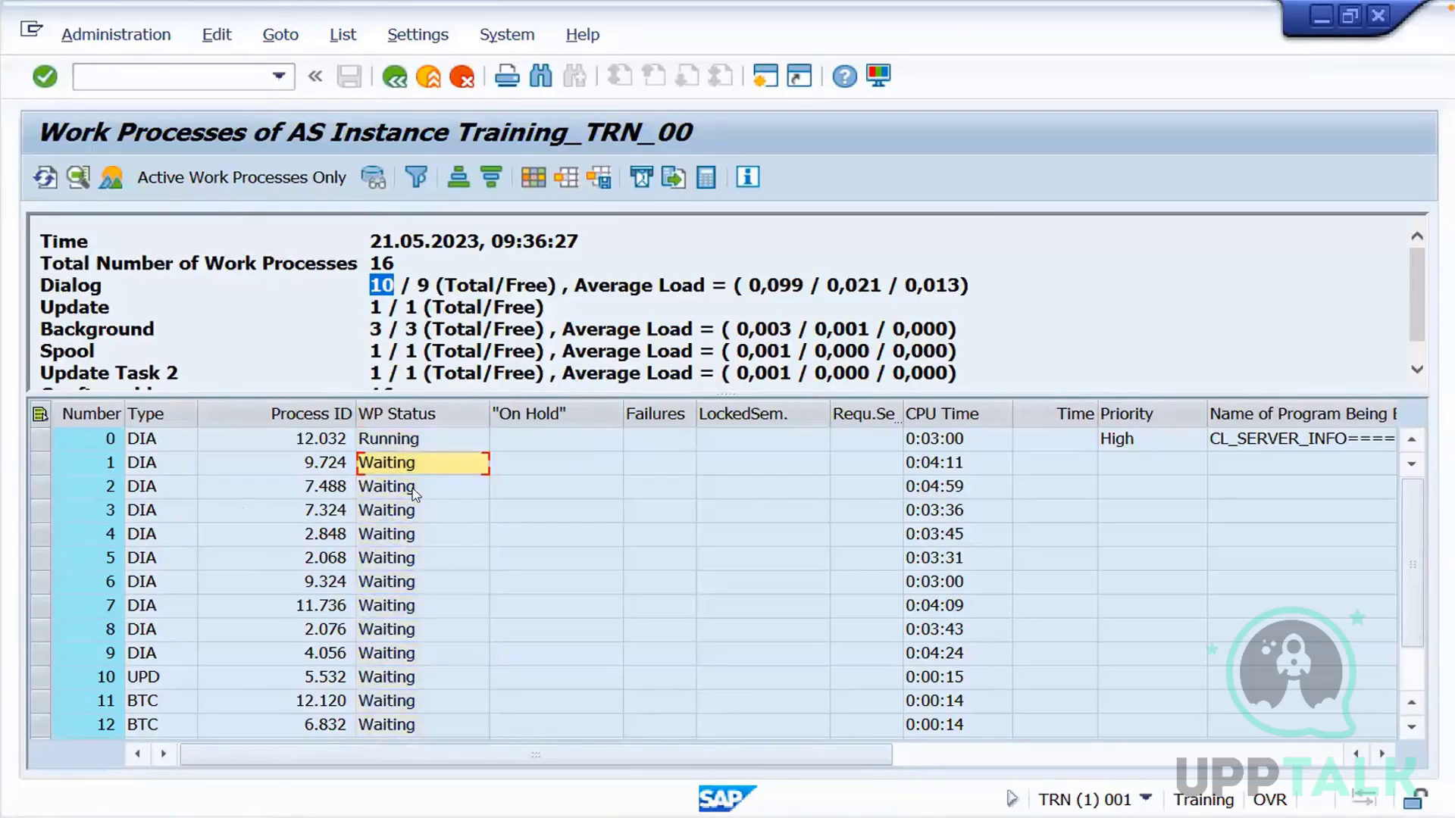
click(404, 442)
click(381, 512)
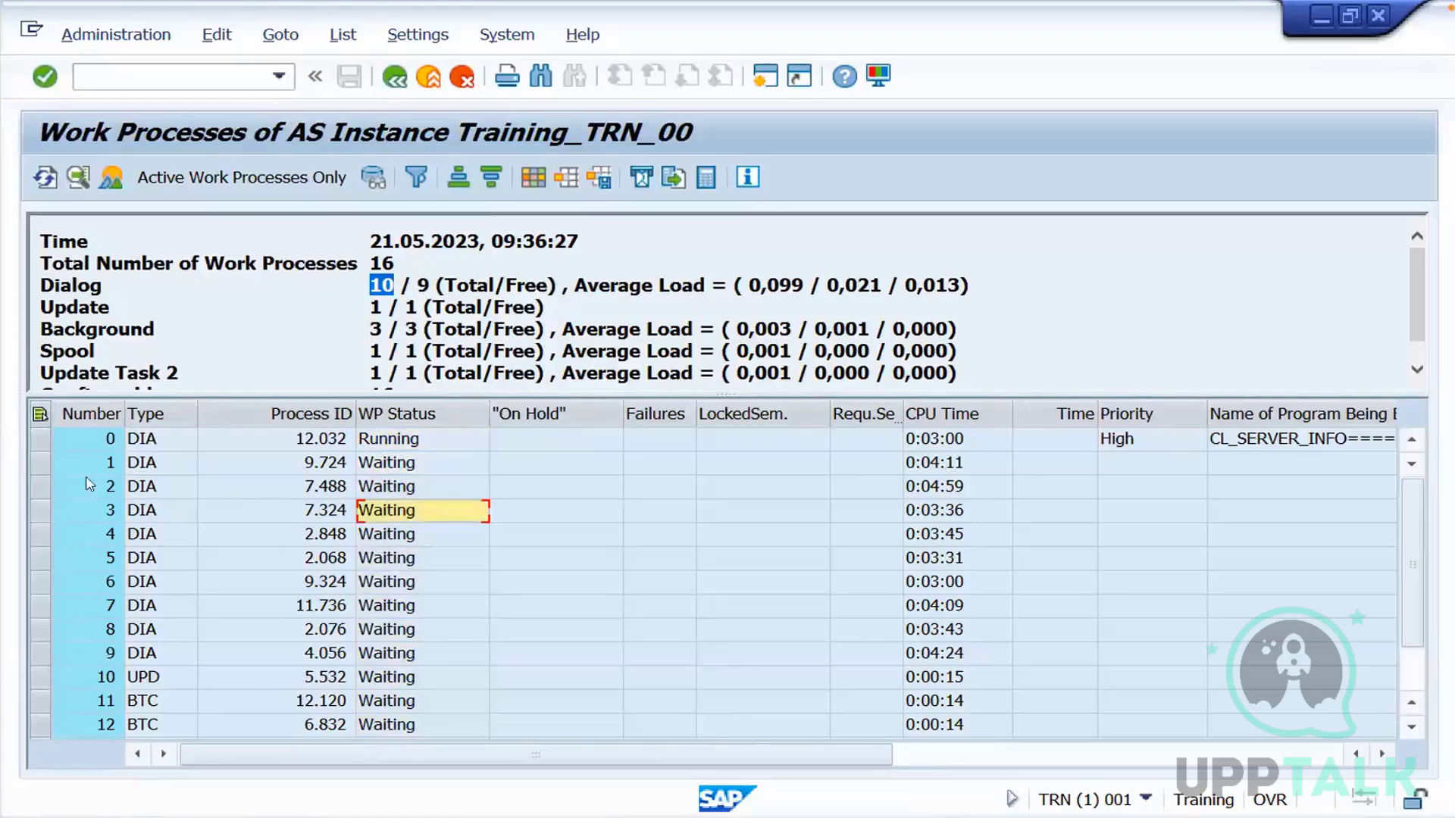
click(40, 465)
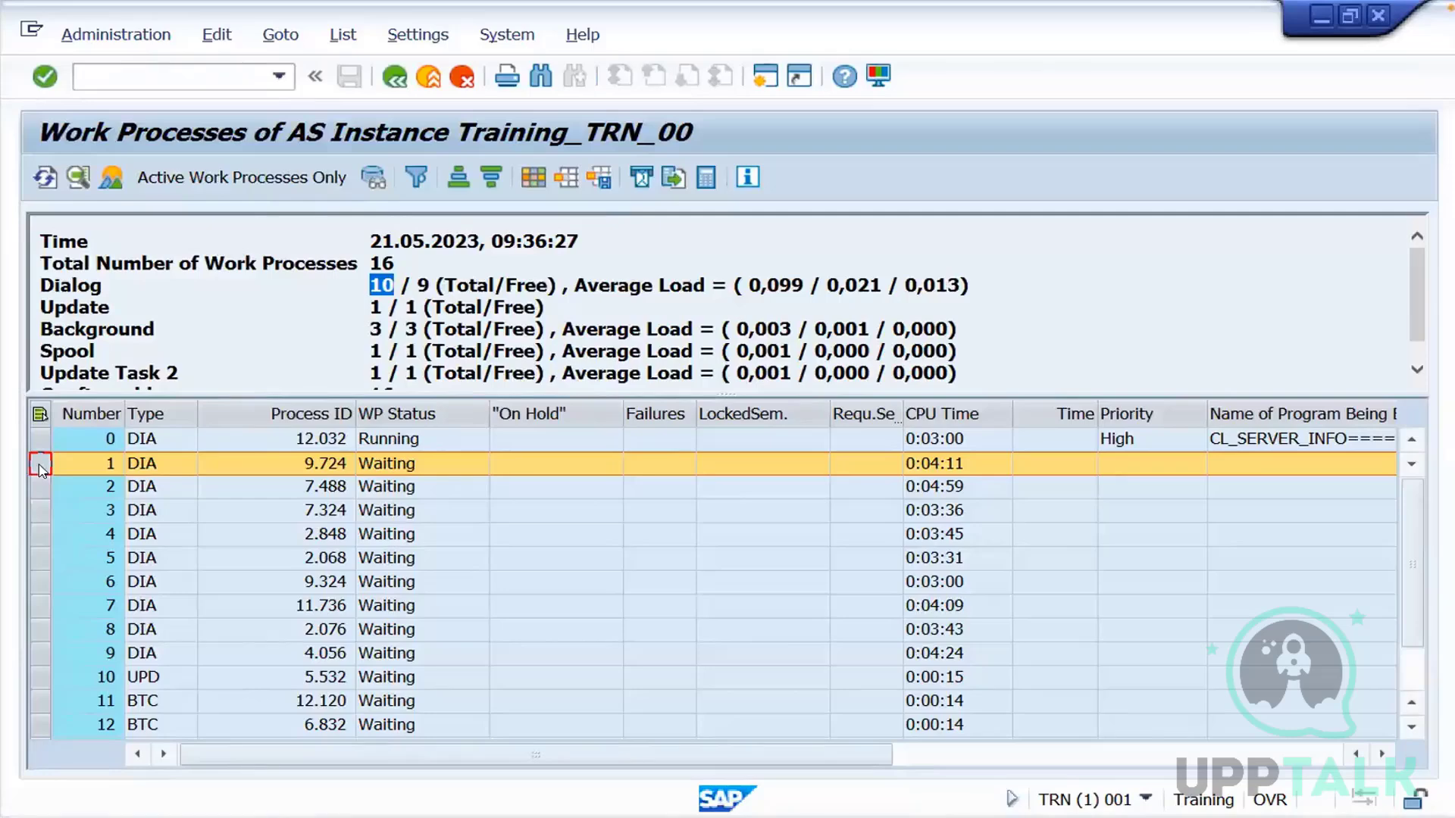
Open a second SAP session and run transaction RZ11 in it
click(761, 79)
click(760, 80)
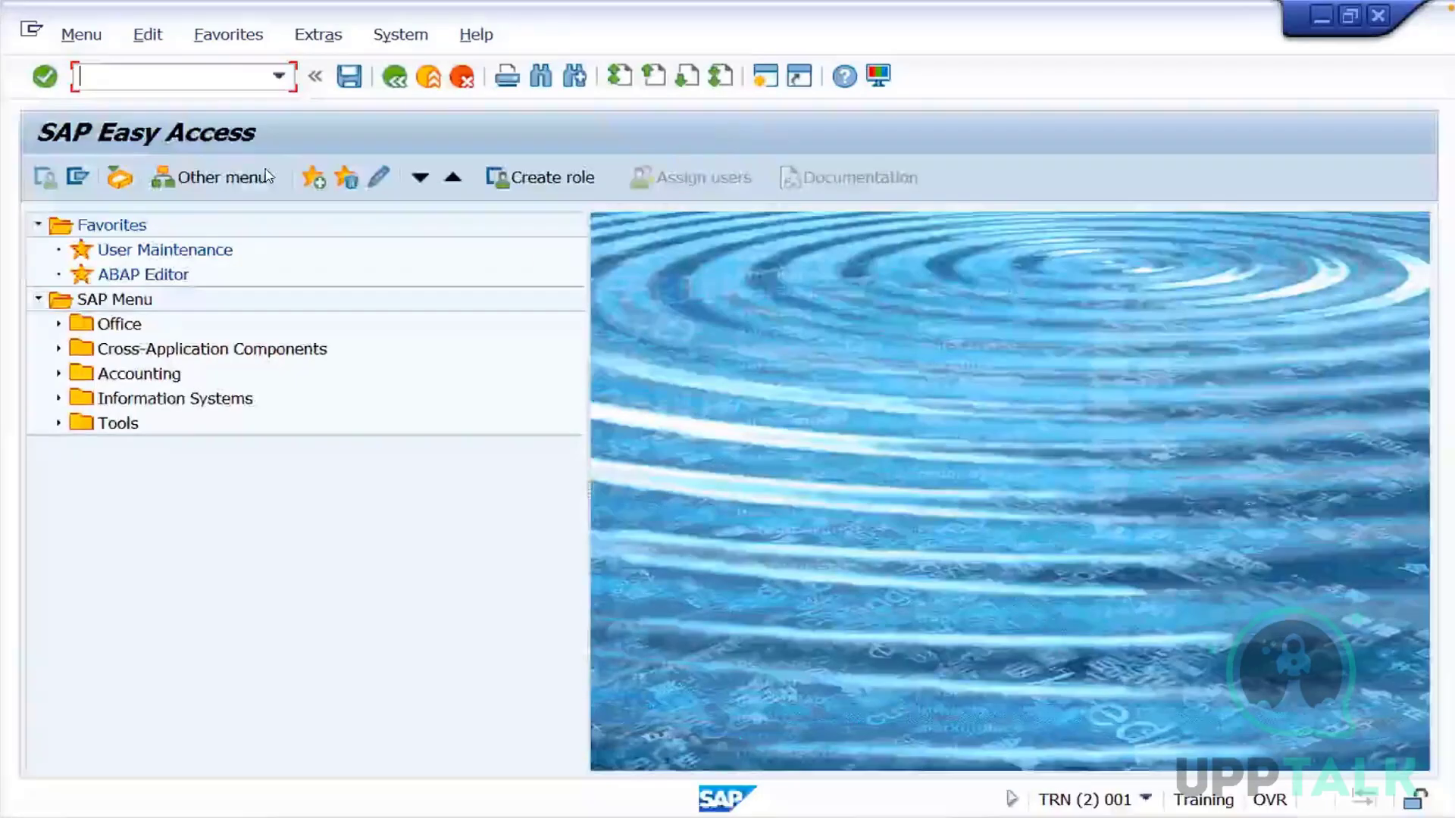
text(rz11)
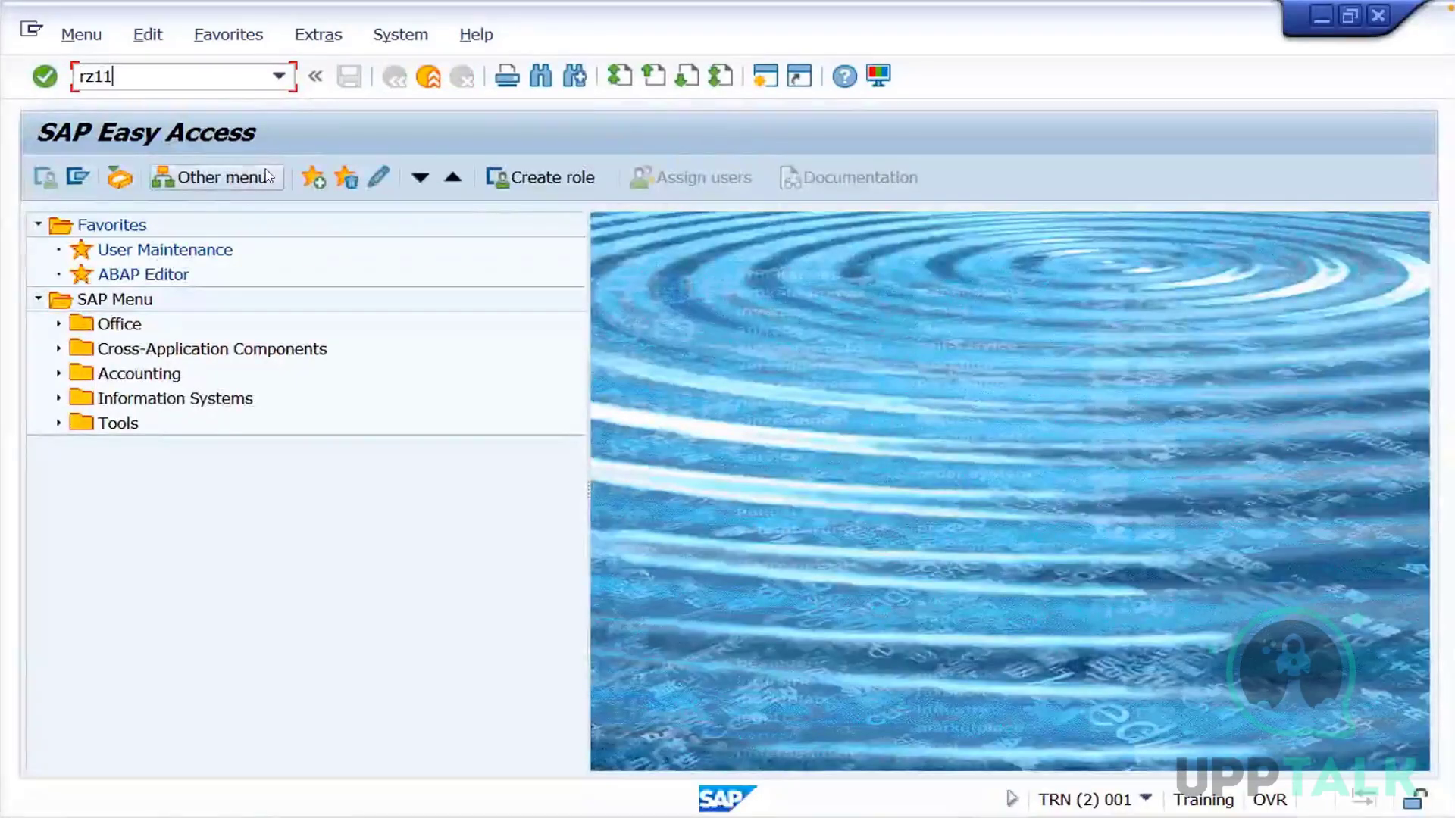
key(Return)
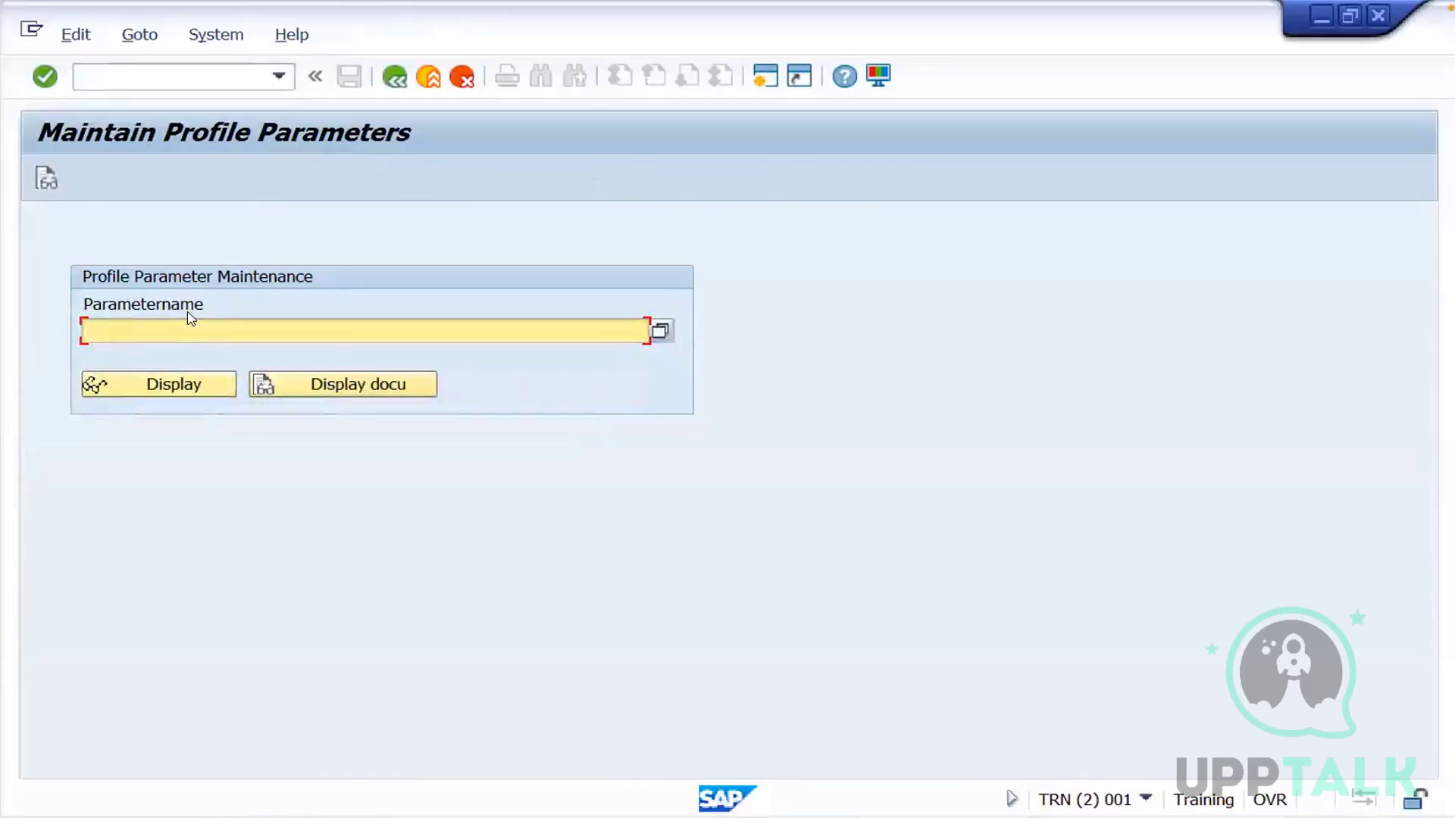
Search the profile parameter names for *dia*, choose rdisp/wp_no_dia and display its details
text(*dia*)
click(660, 331)
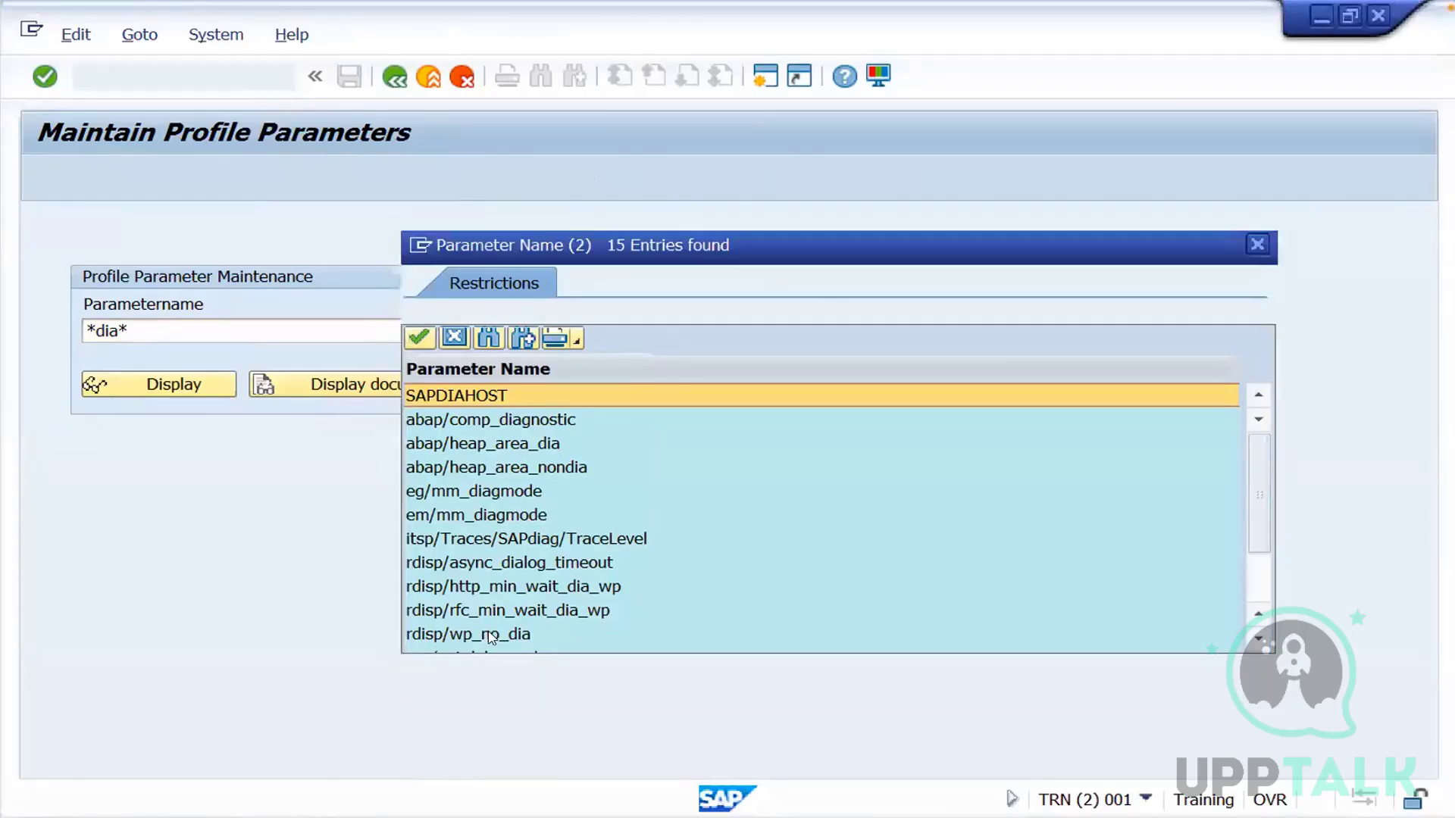
click(489, 634)
double_click(489, 634)
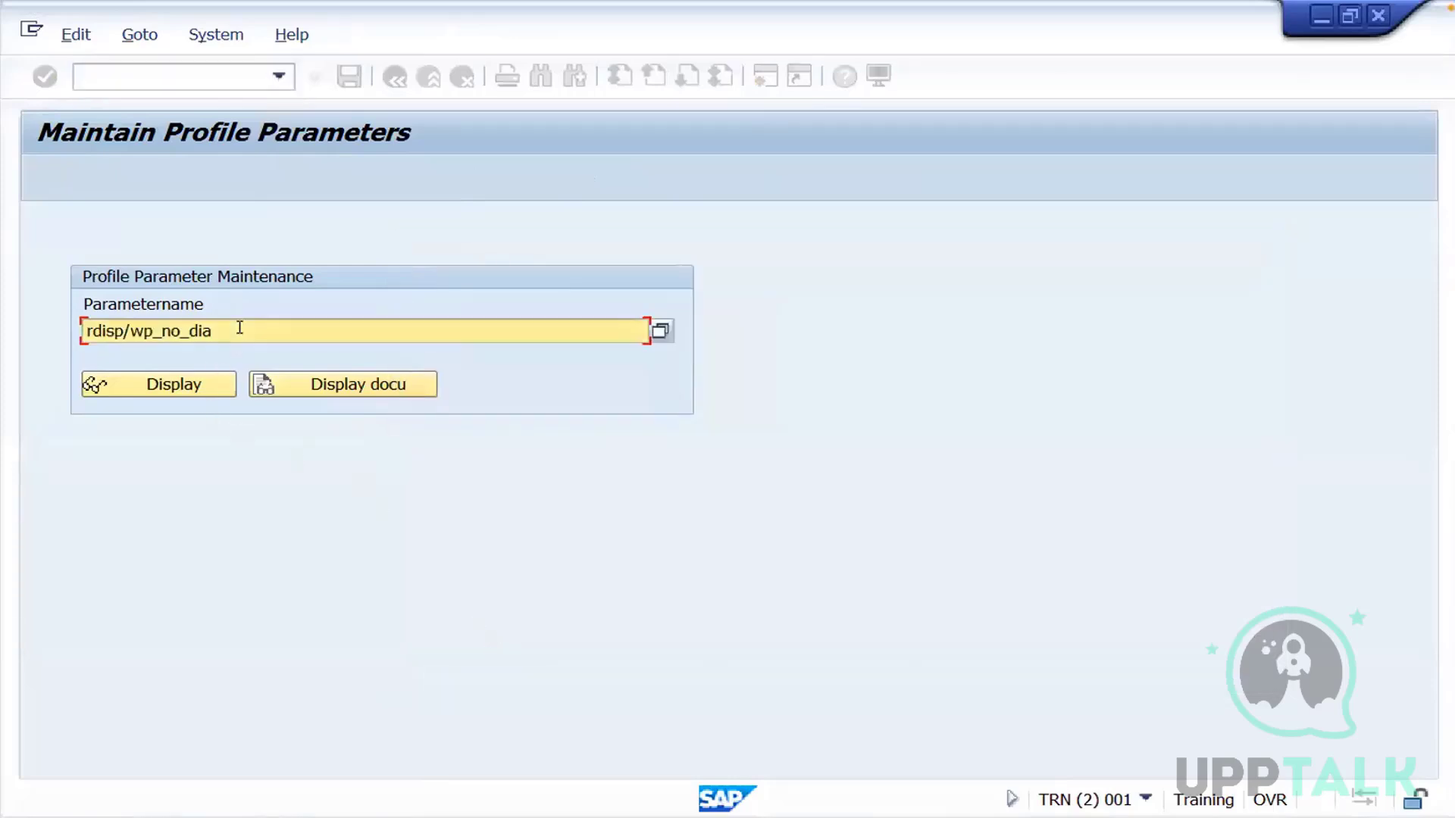
click(163, 387)
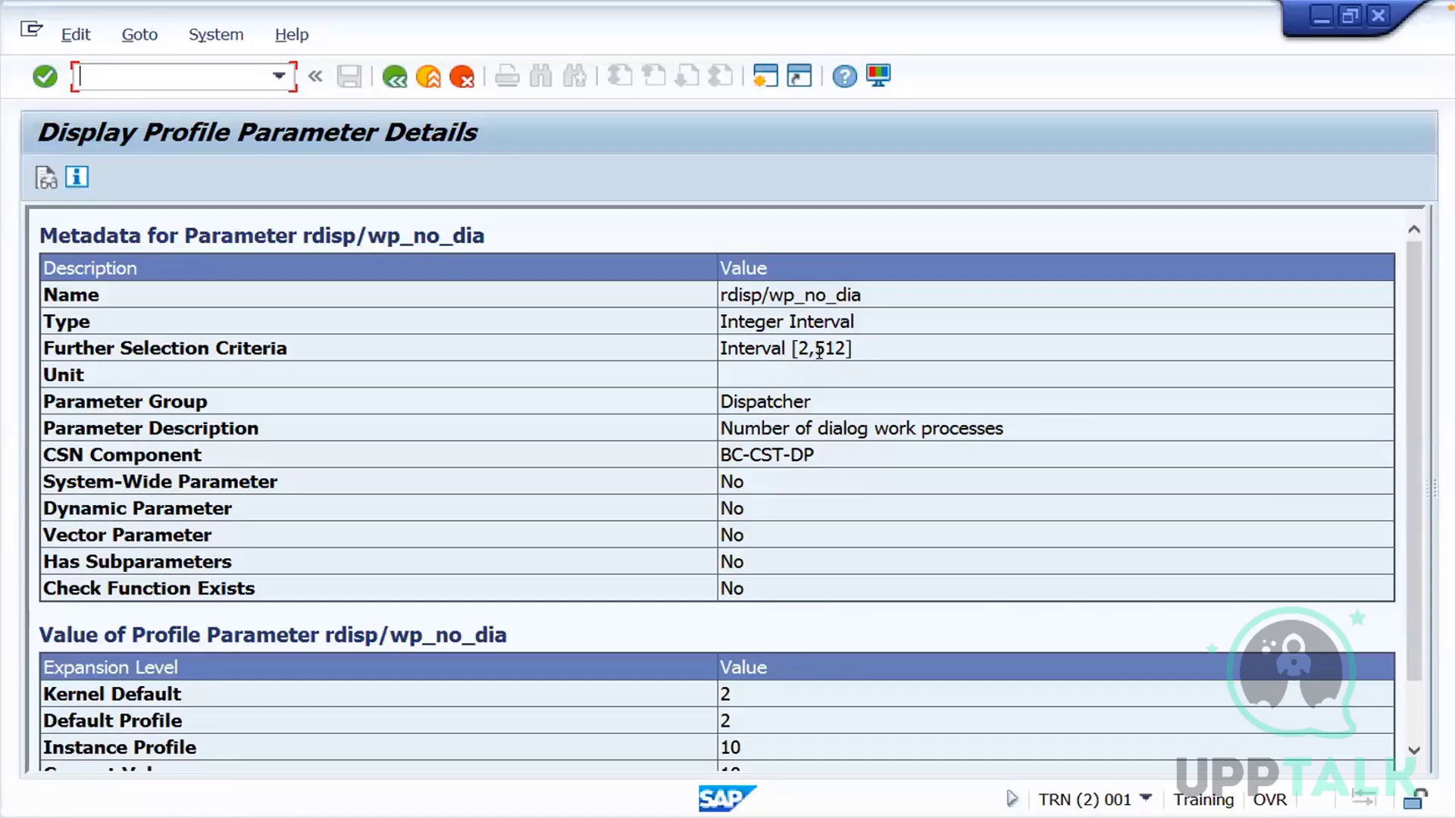
Check the allowed interval and the current value of rdisp/wp_no_dia
drag(816, 347, 846, 348)
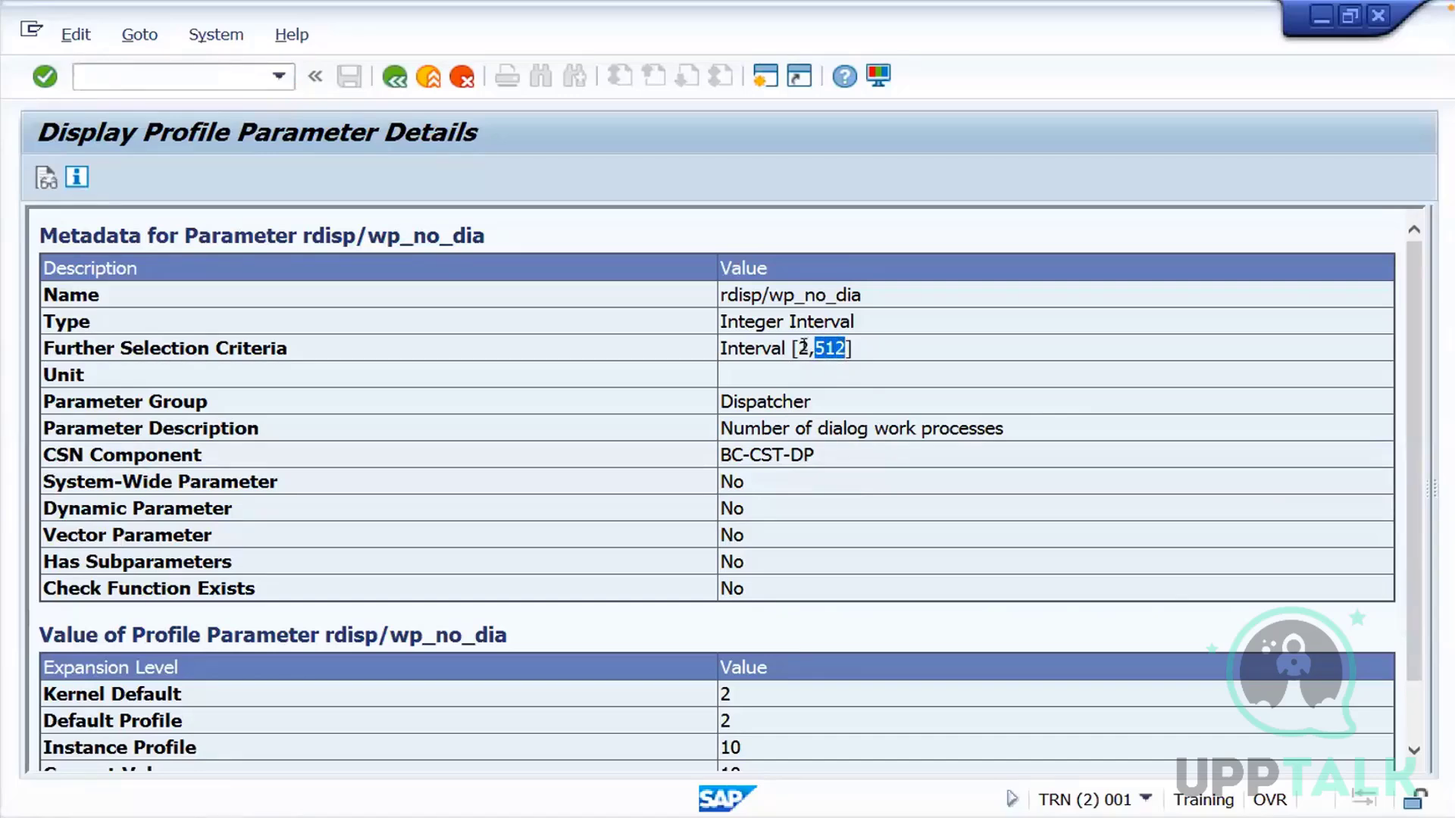
scroll(932, 623, down, 2)
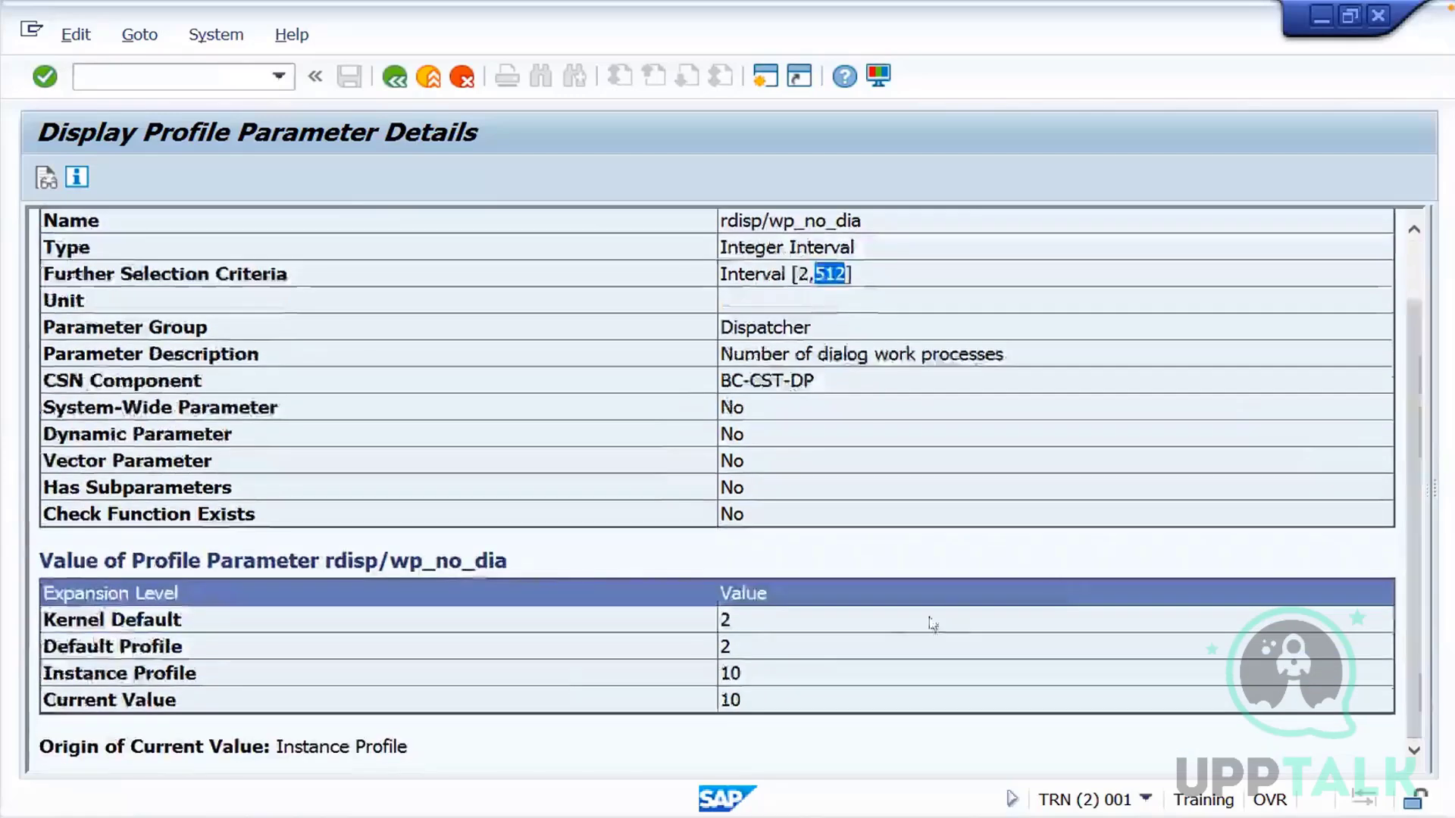
click(726, 701)
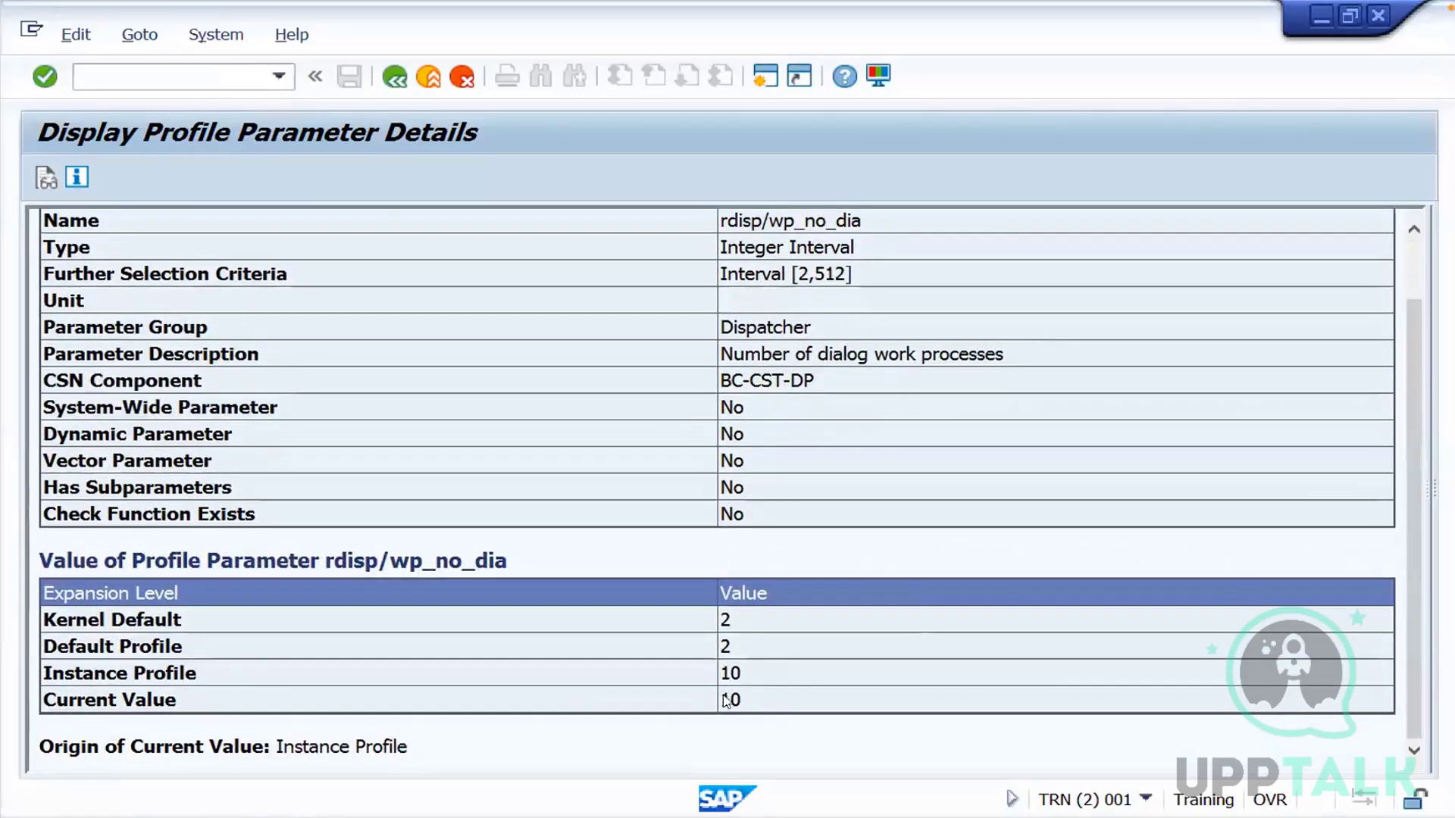
double_click(726, 701)
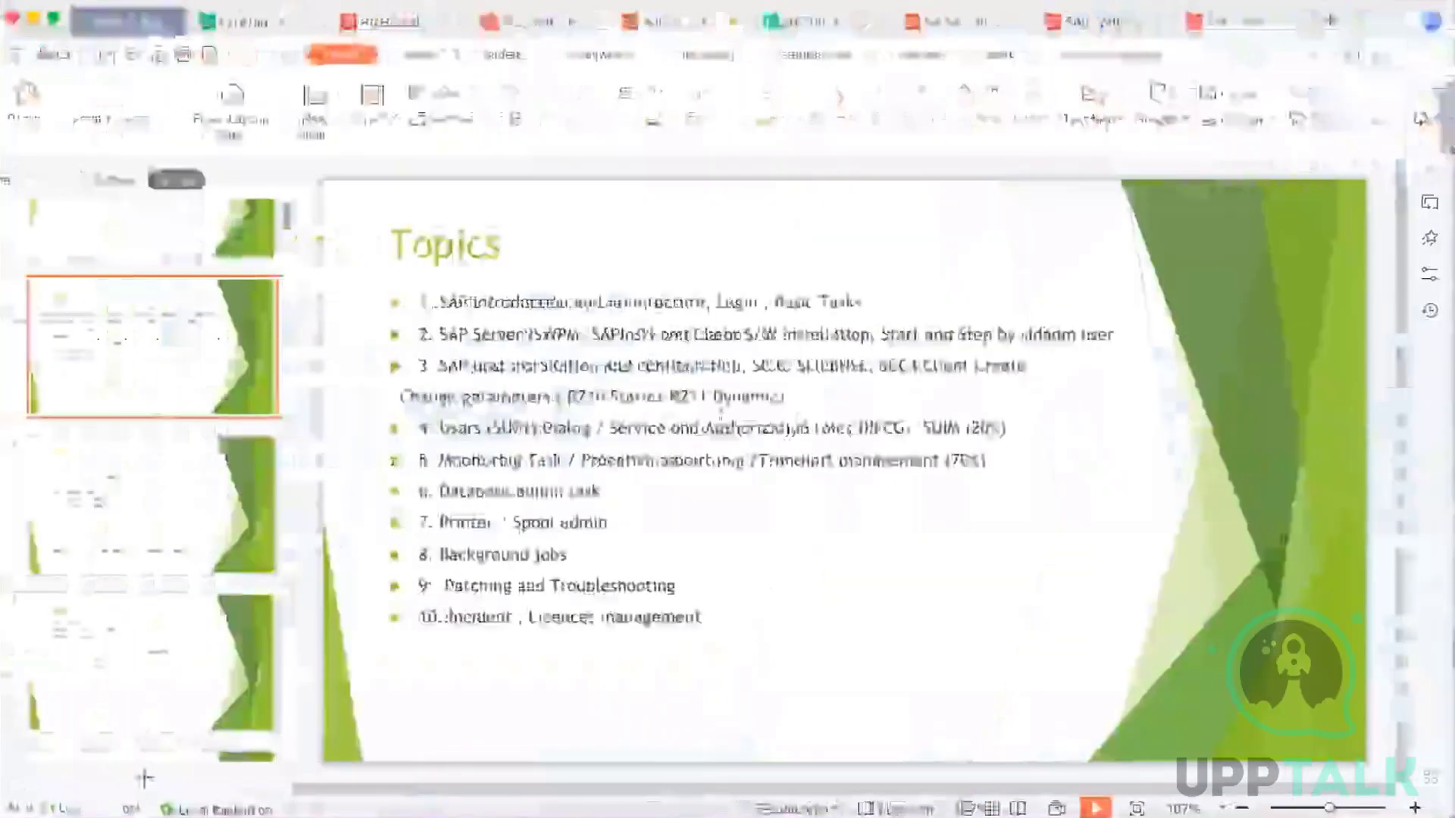
In the WPS Office Topics slide, select the RZ11 Dynamic text and then the RZ10 Static text to point them out
drag(671, 396, 759, 389)
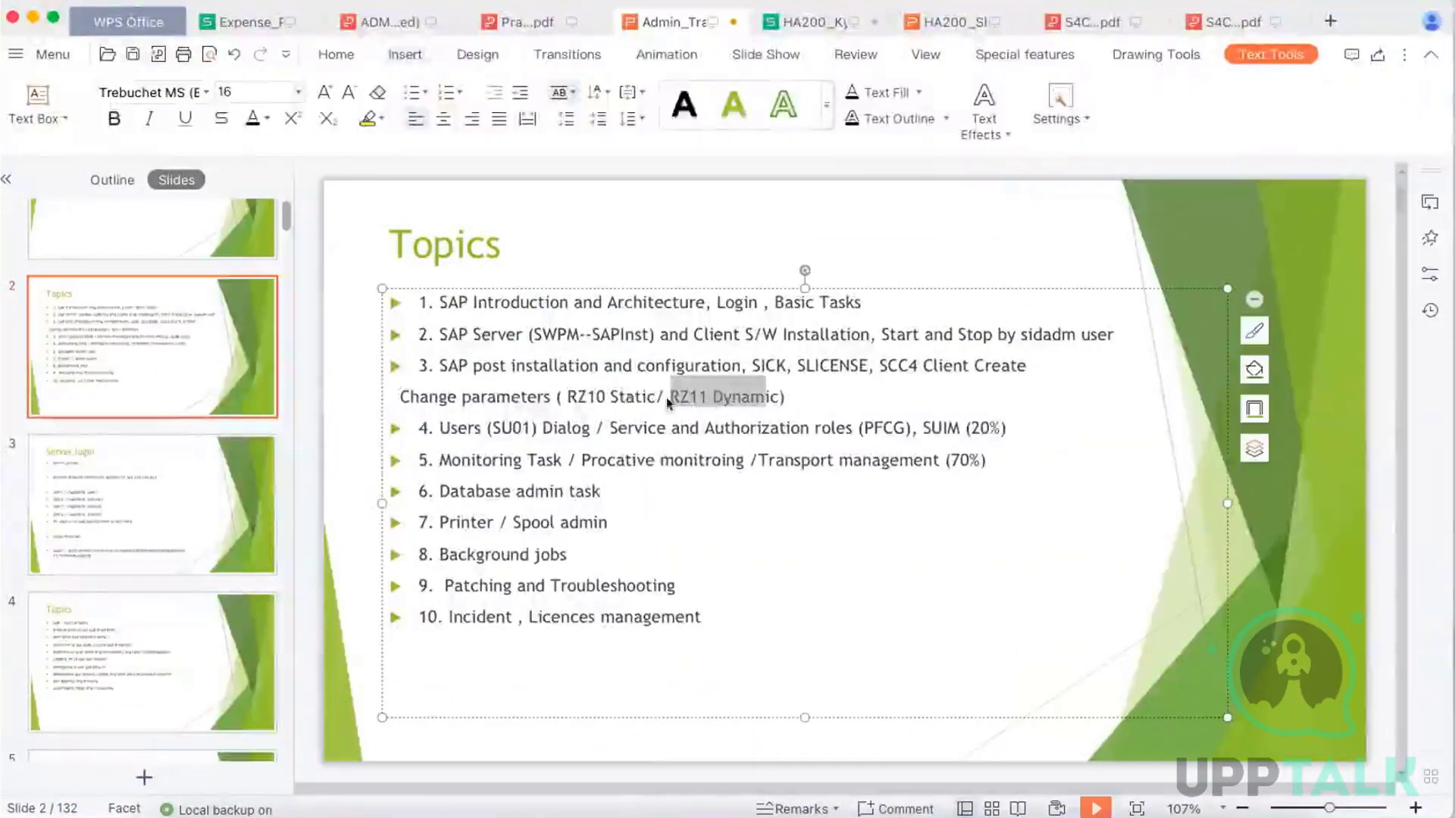
drag(649, 394, 569, 394)
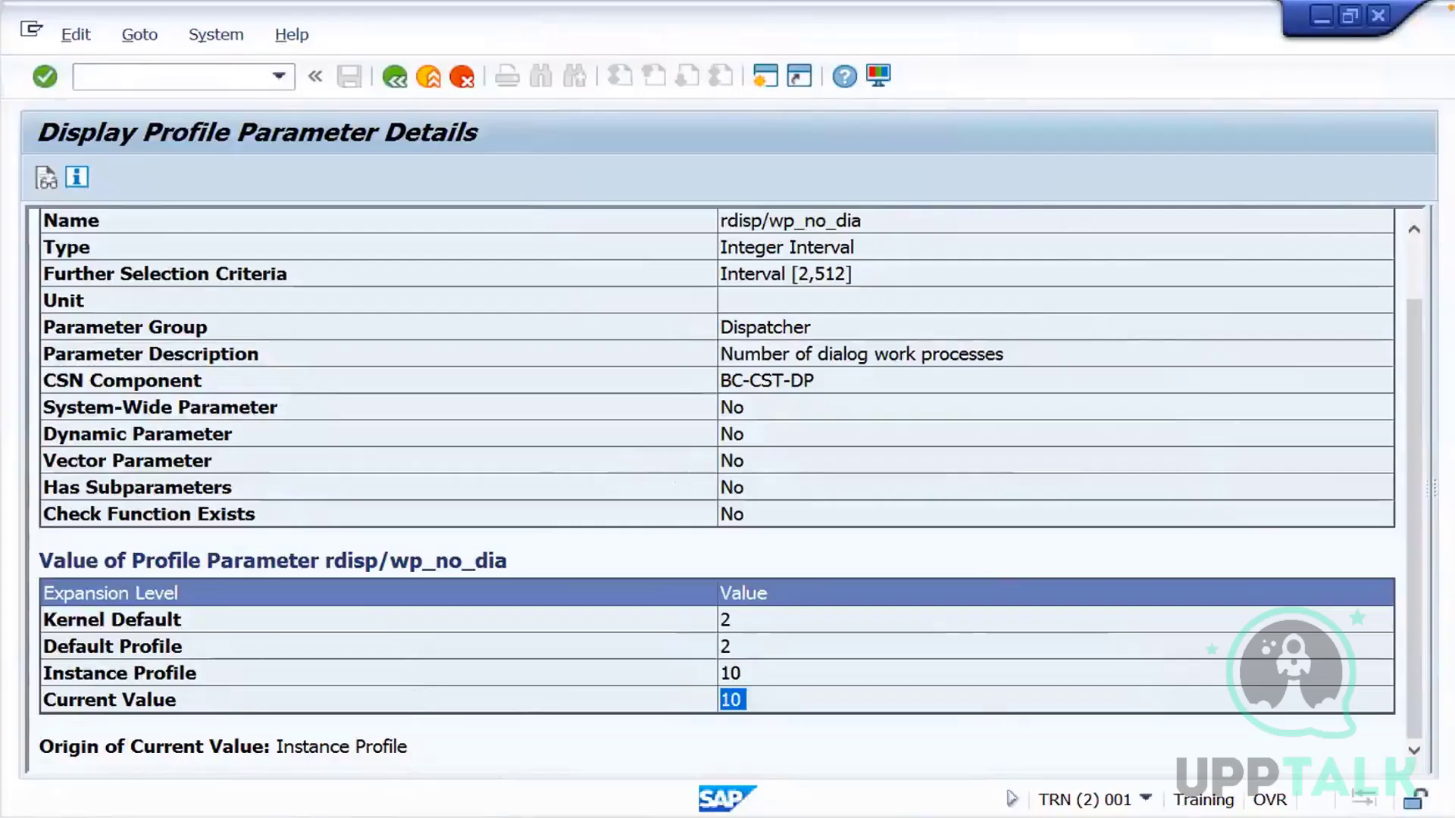
Switch back to the SAP work process overview and examine the dialog (DIA) and update (UPD) rows
mouse_move(372, 817)
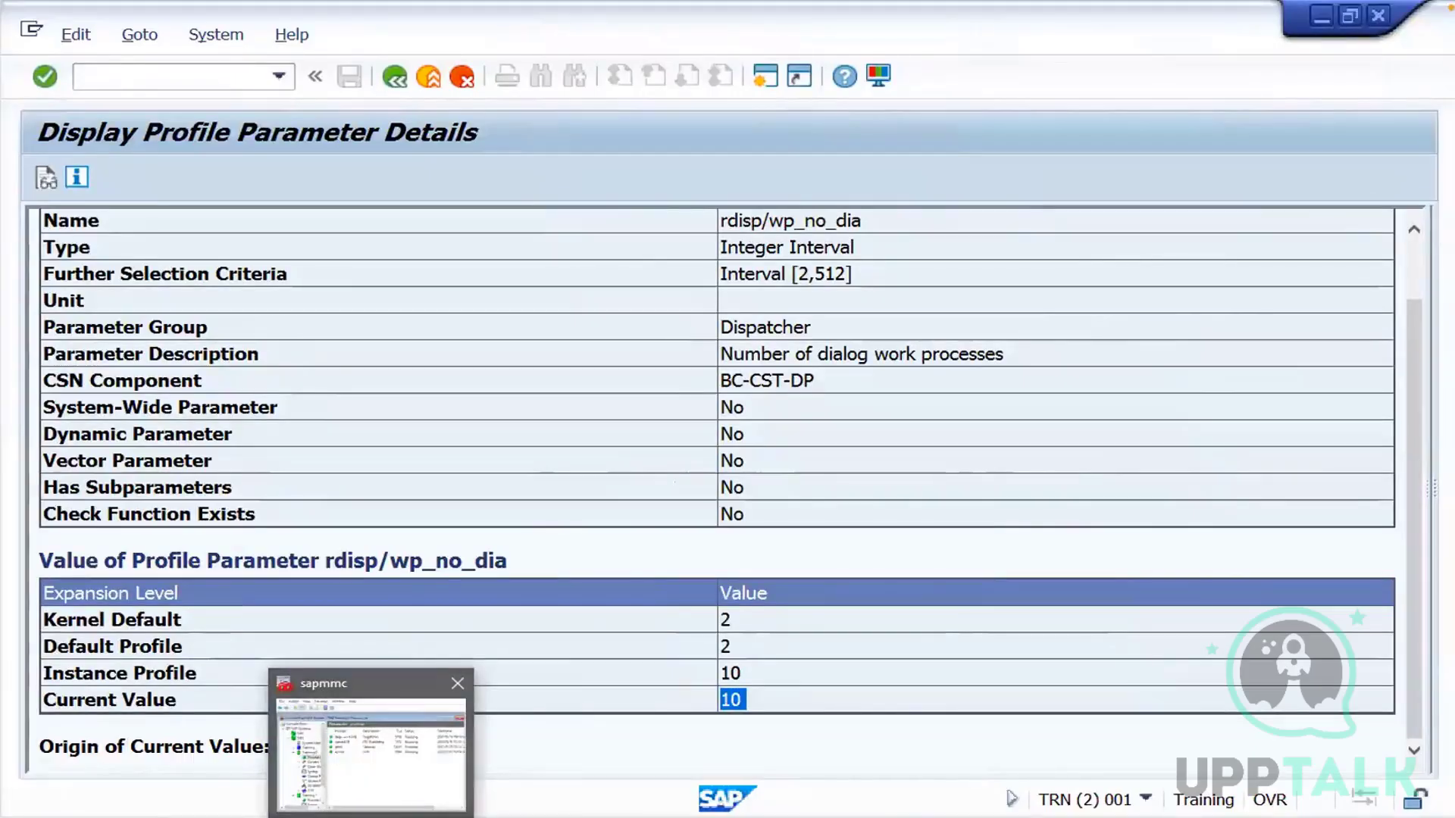
click(290, 817)
click(260, 780)
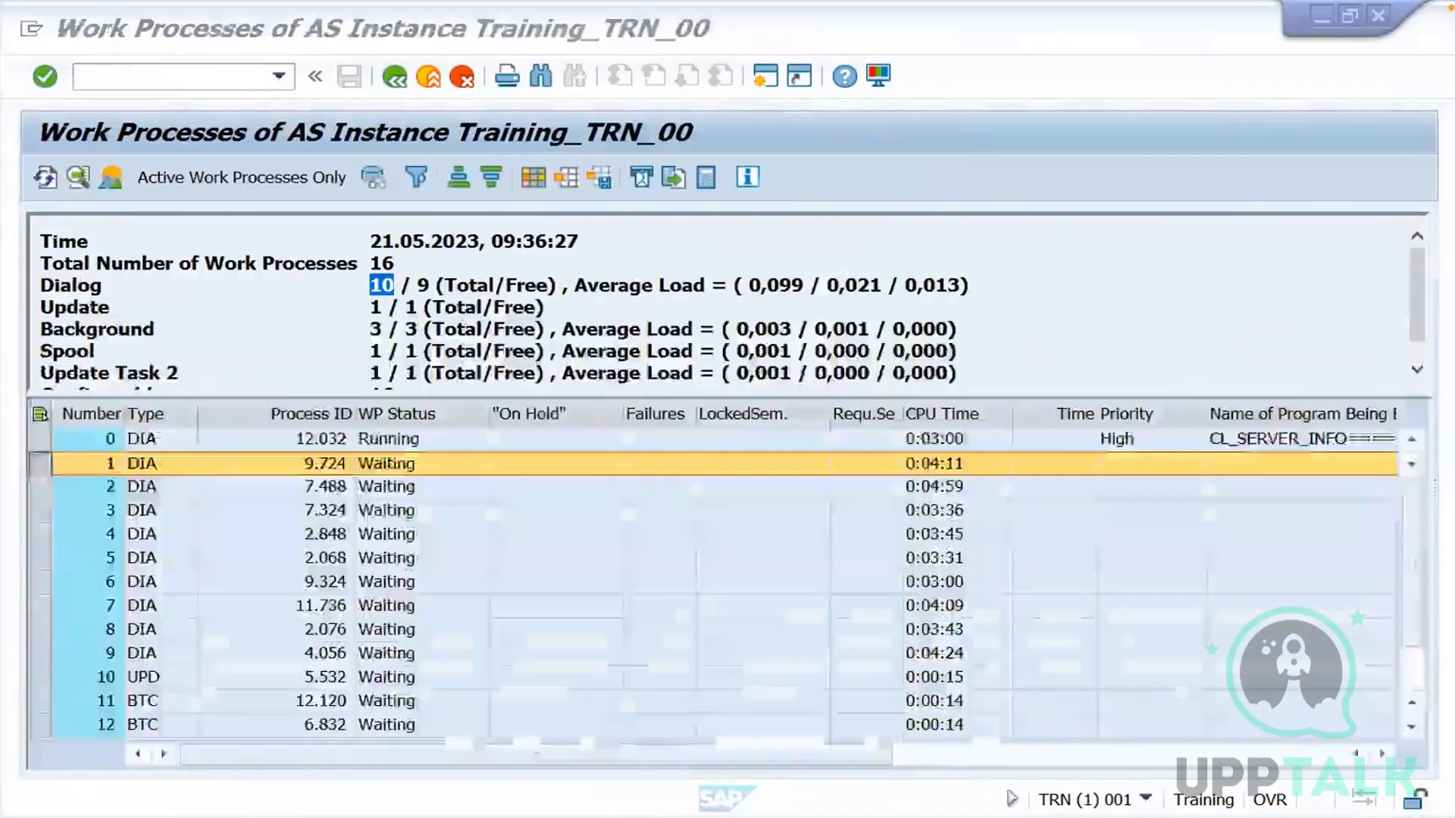
click(164, 492)
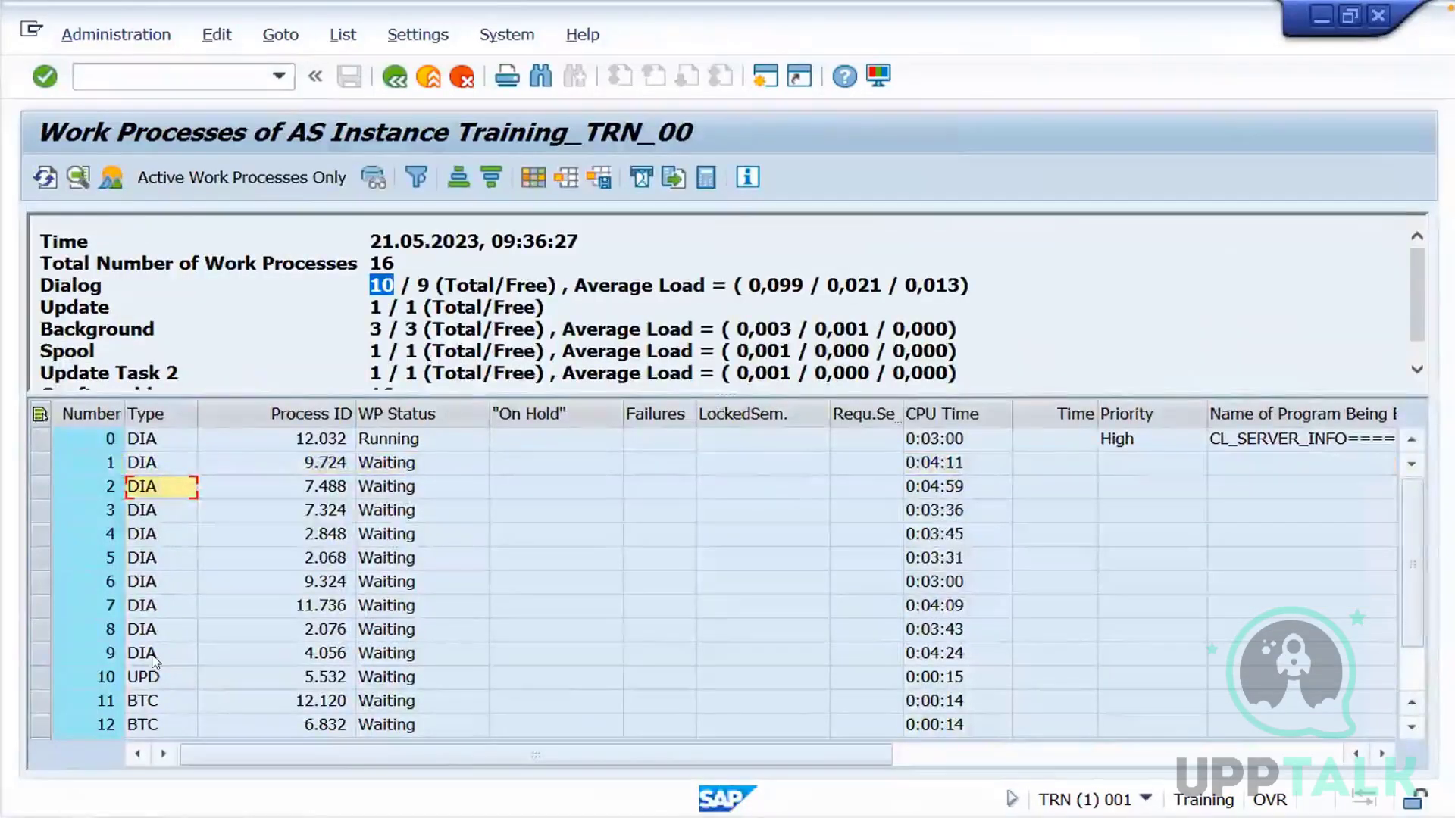
click(163, 678)
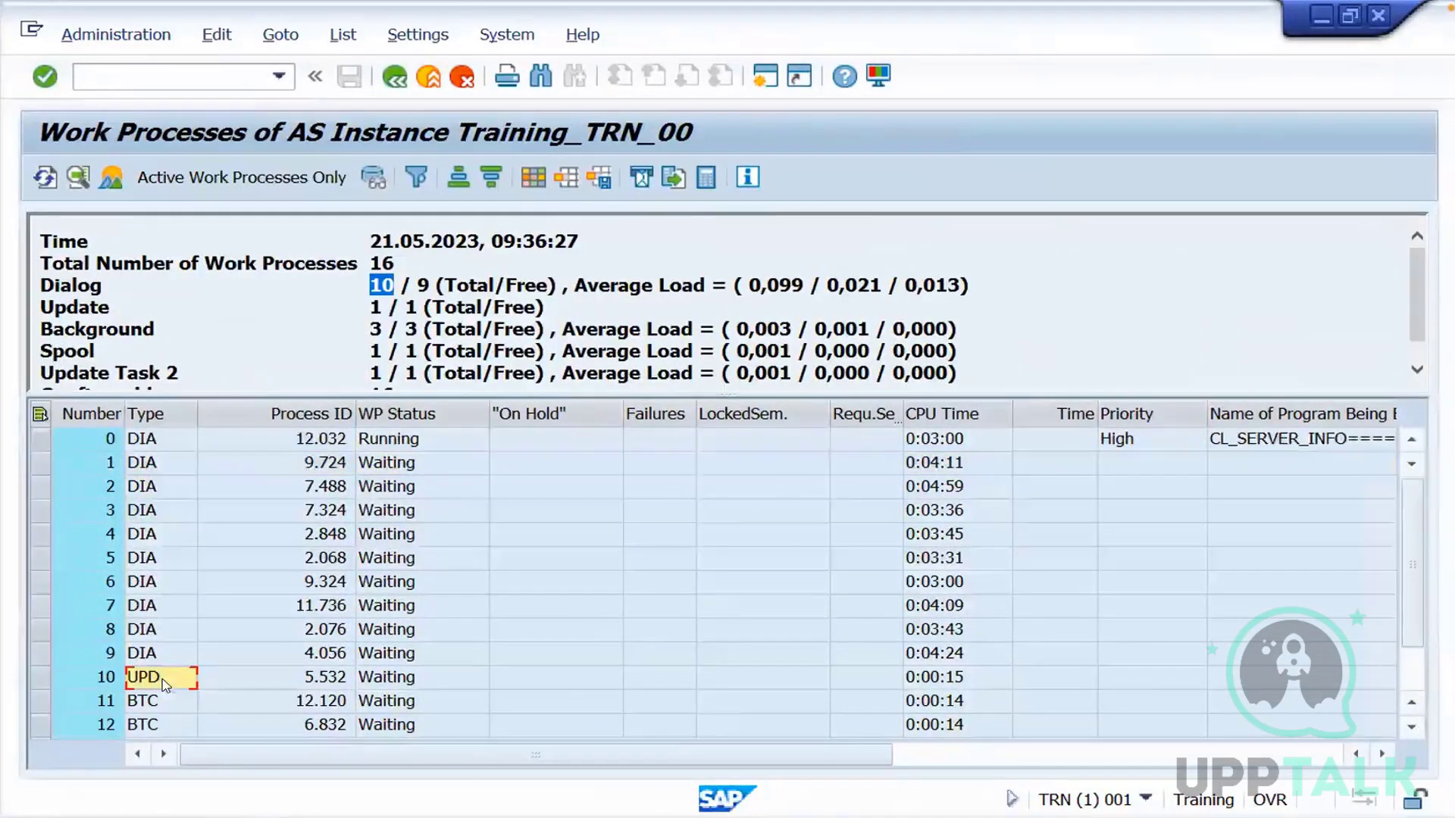
click(239, 685)
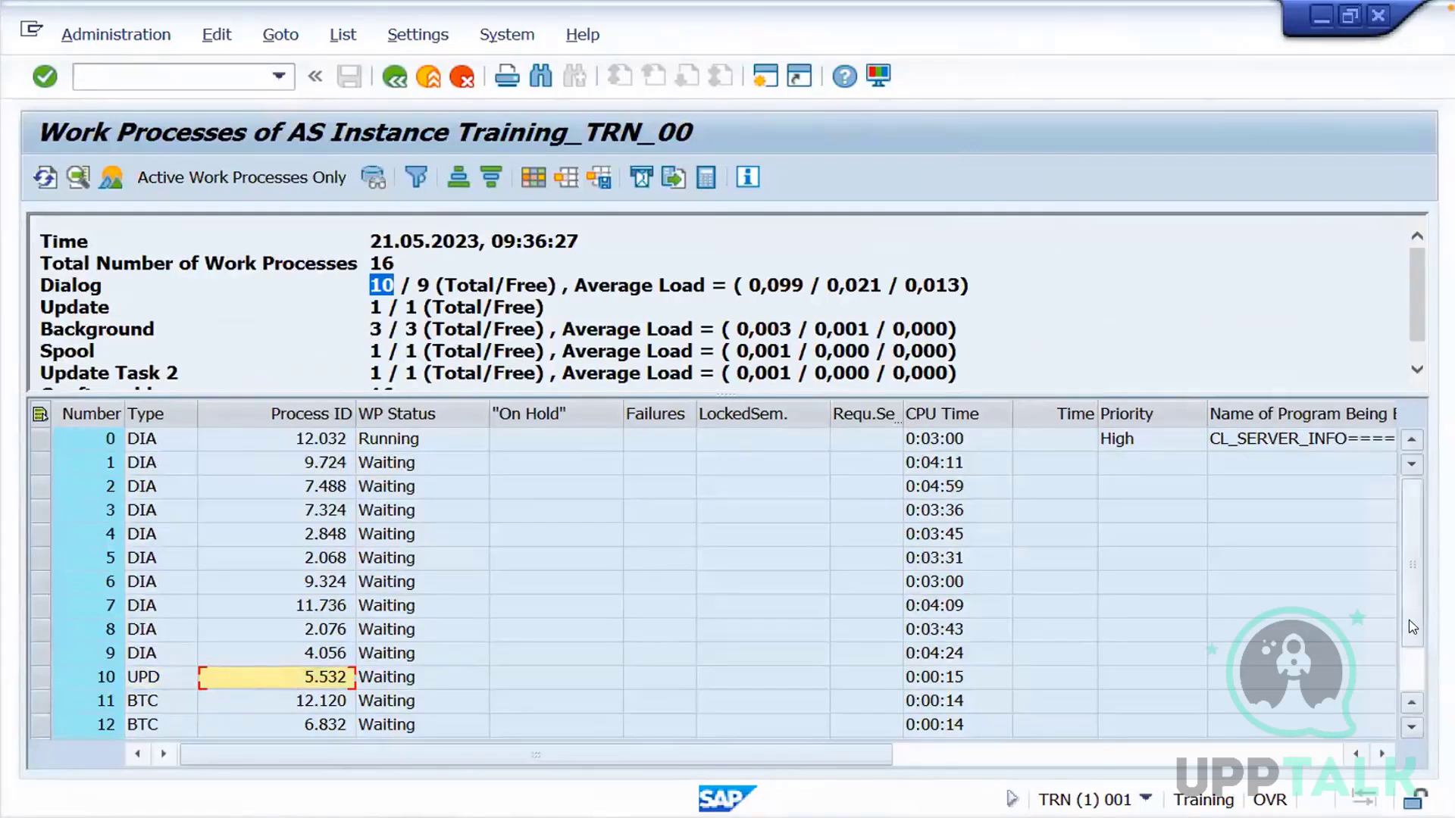
Examine the update, background (BTC) and spool (SPO) work processes at the end of the list
scroll(1412, 662, down, 1)
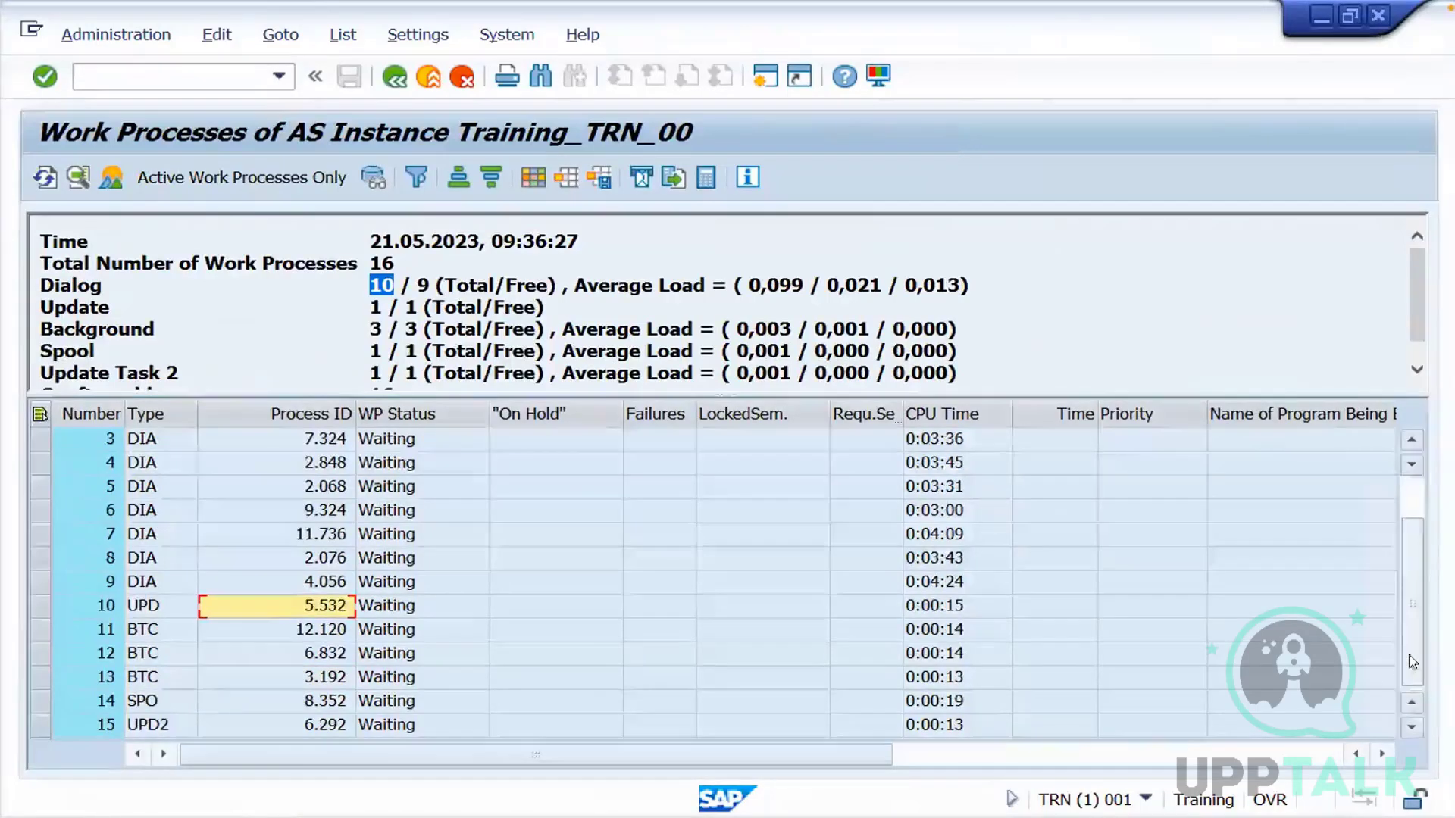
click(184, 615)
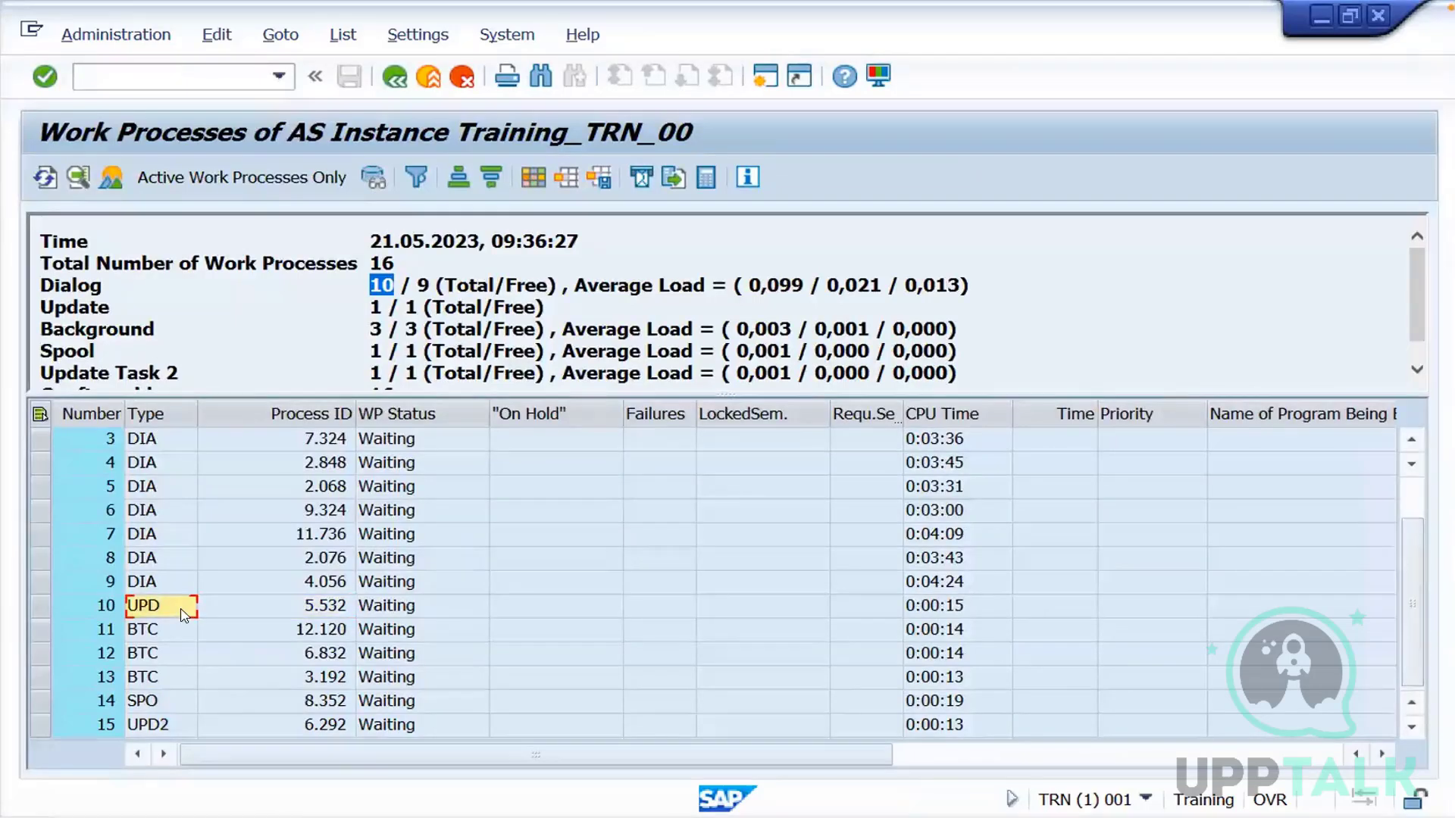
click(40, 630)
click(40, 653)
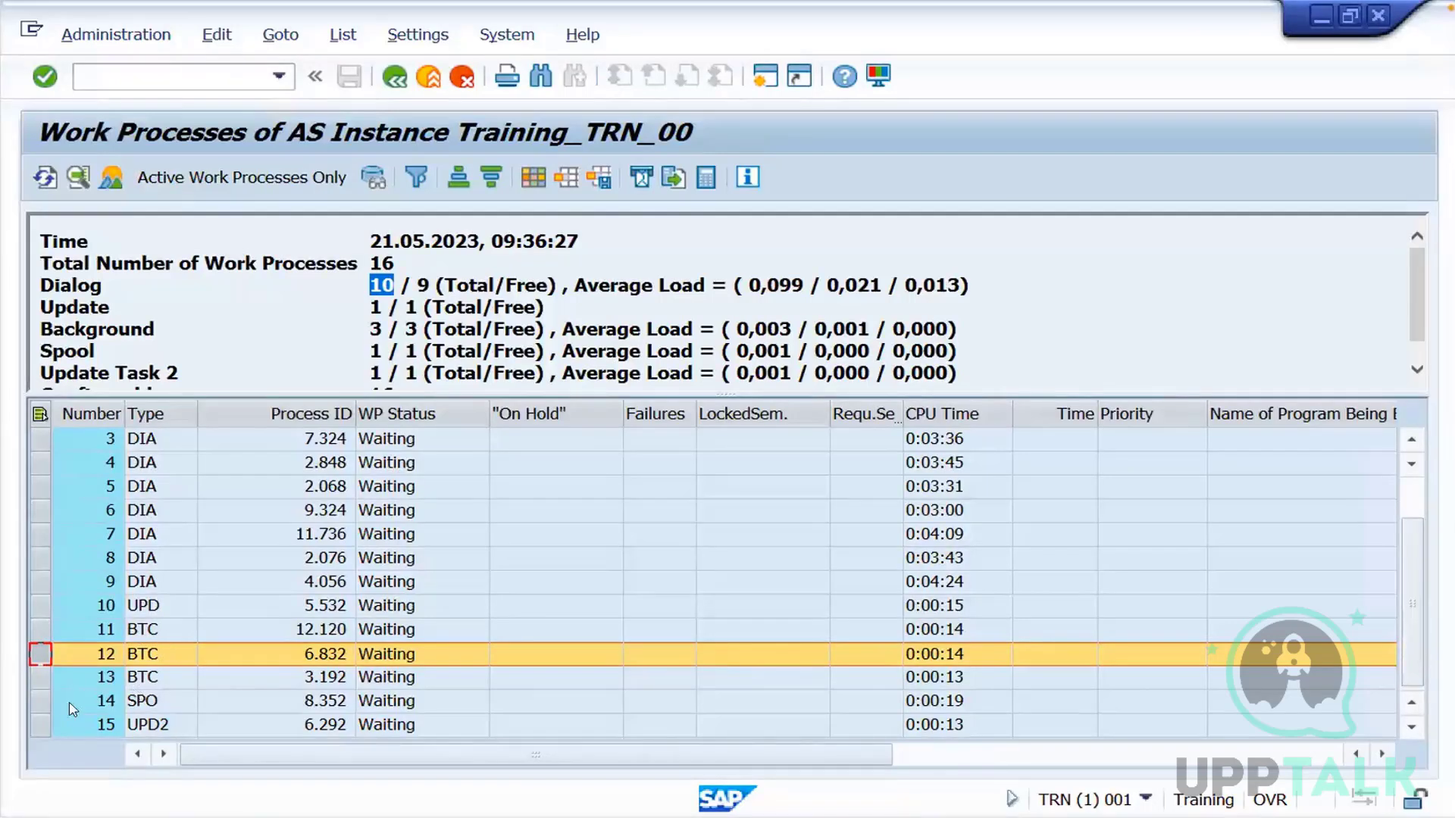
click(43, 701)
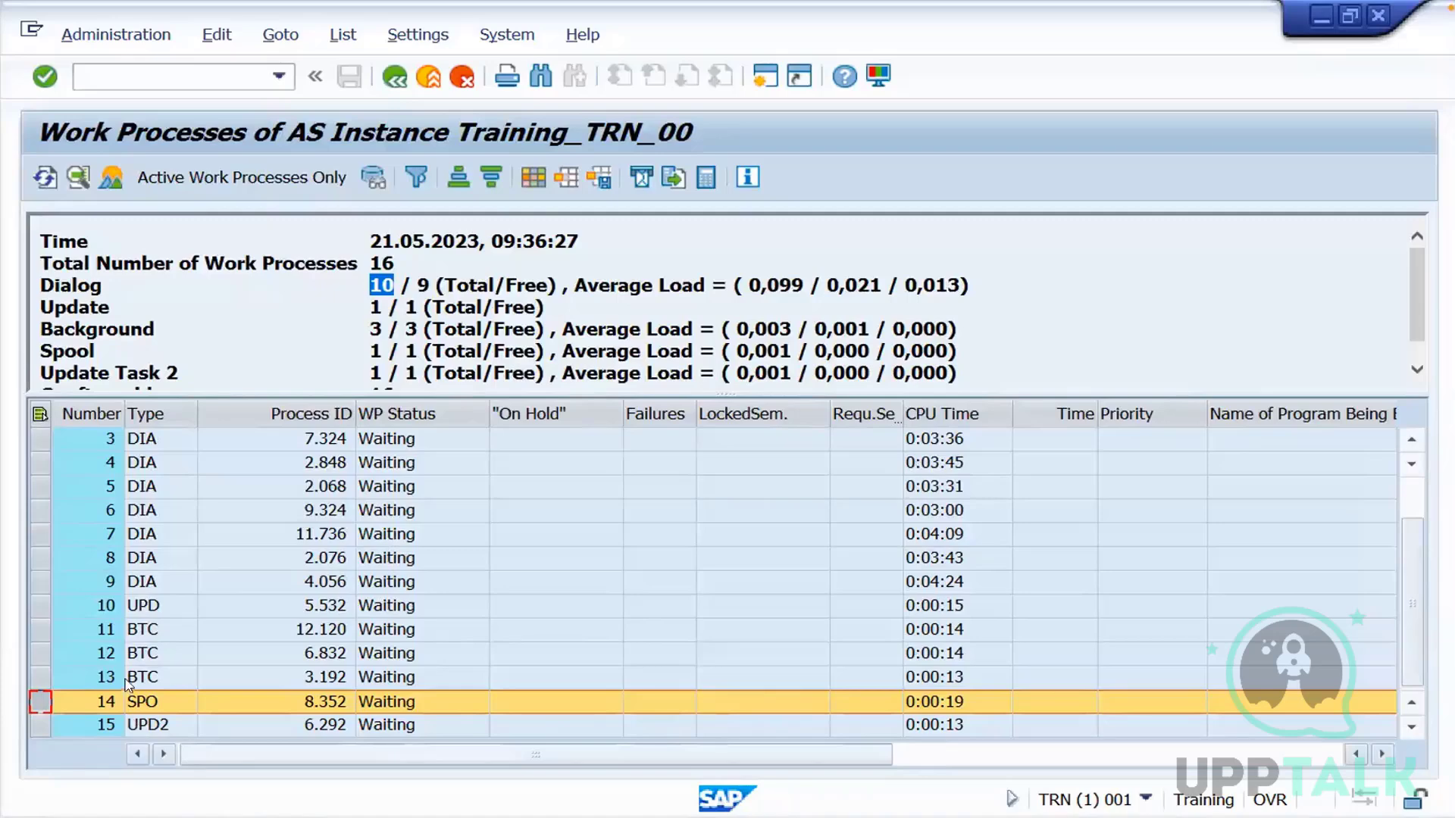
Review the WP Status of the dialog work processes up to the first row, and switch to the WPS Office Topics slide
click(416, 446)
click(409, 512)
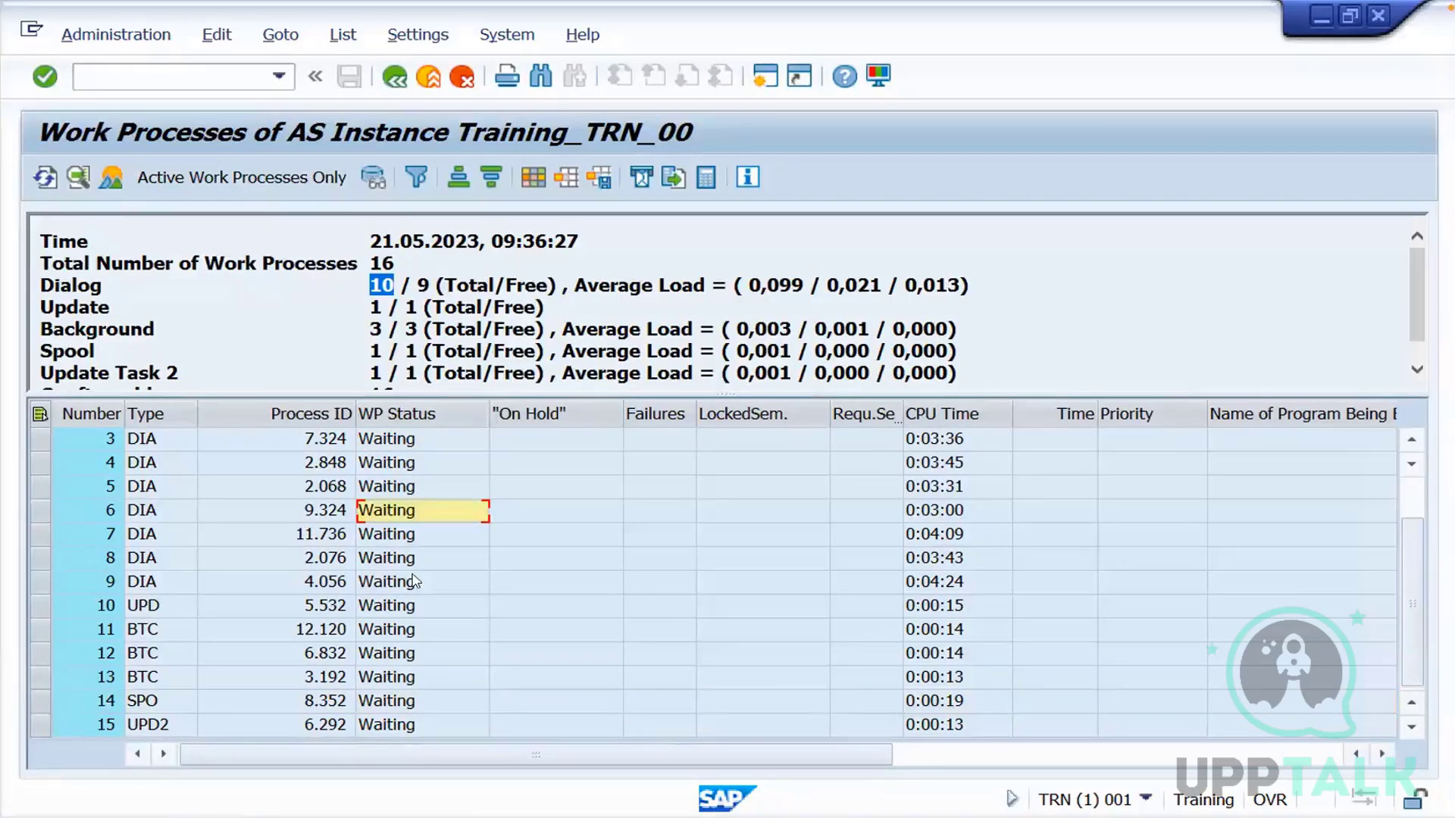
click(413, 581)
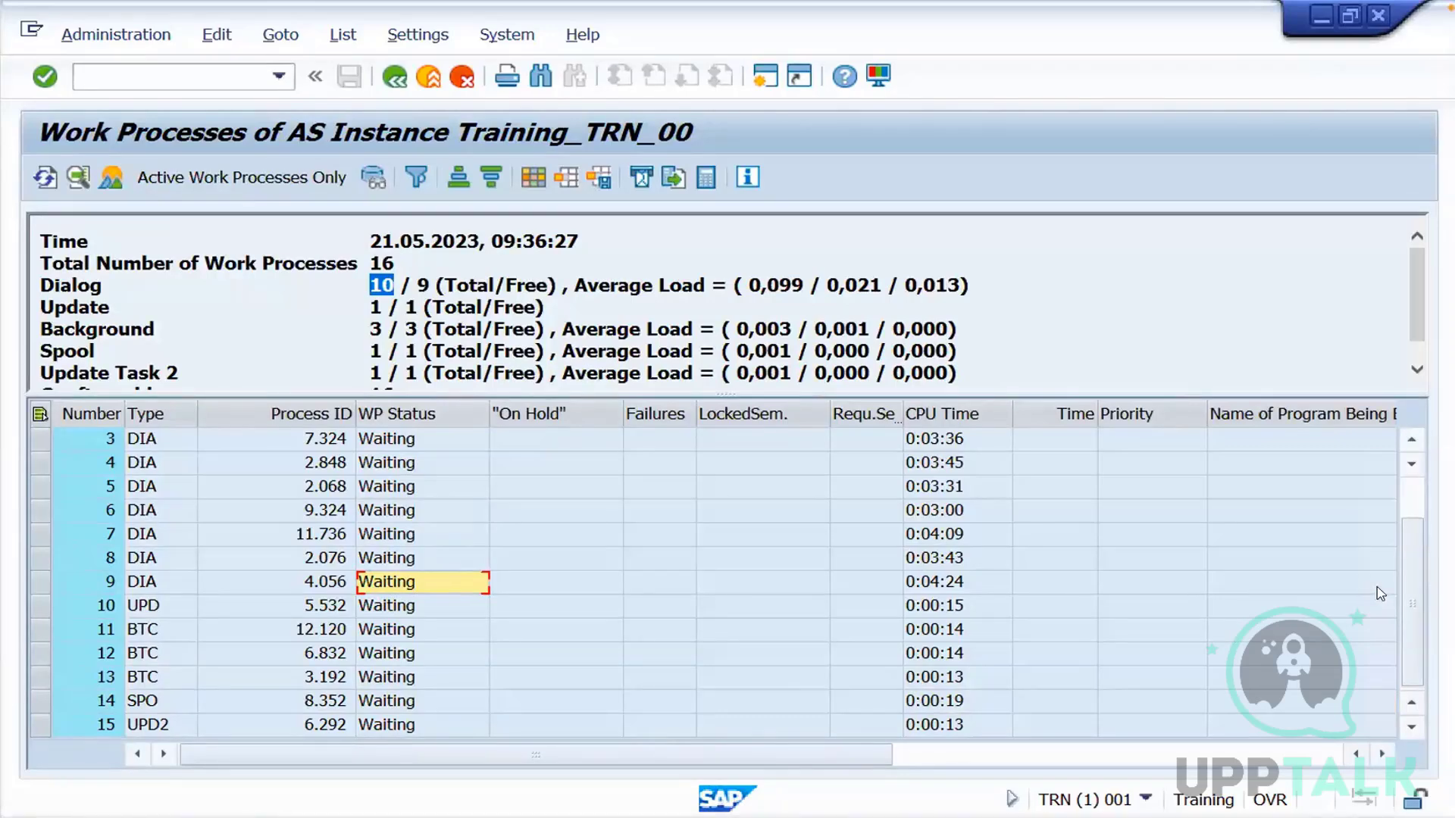
drag(1406, 590, 1406, 549)
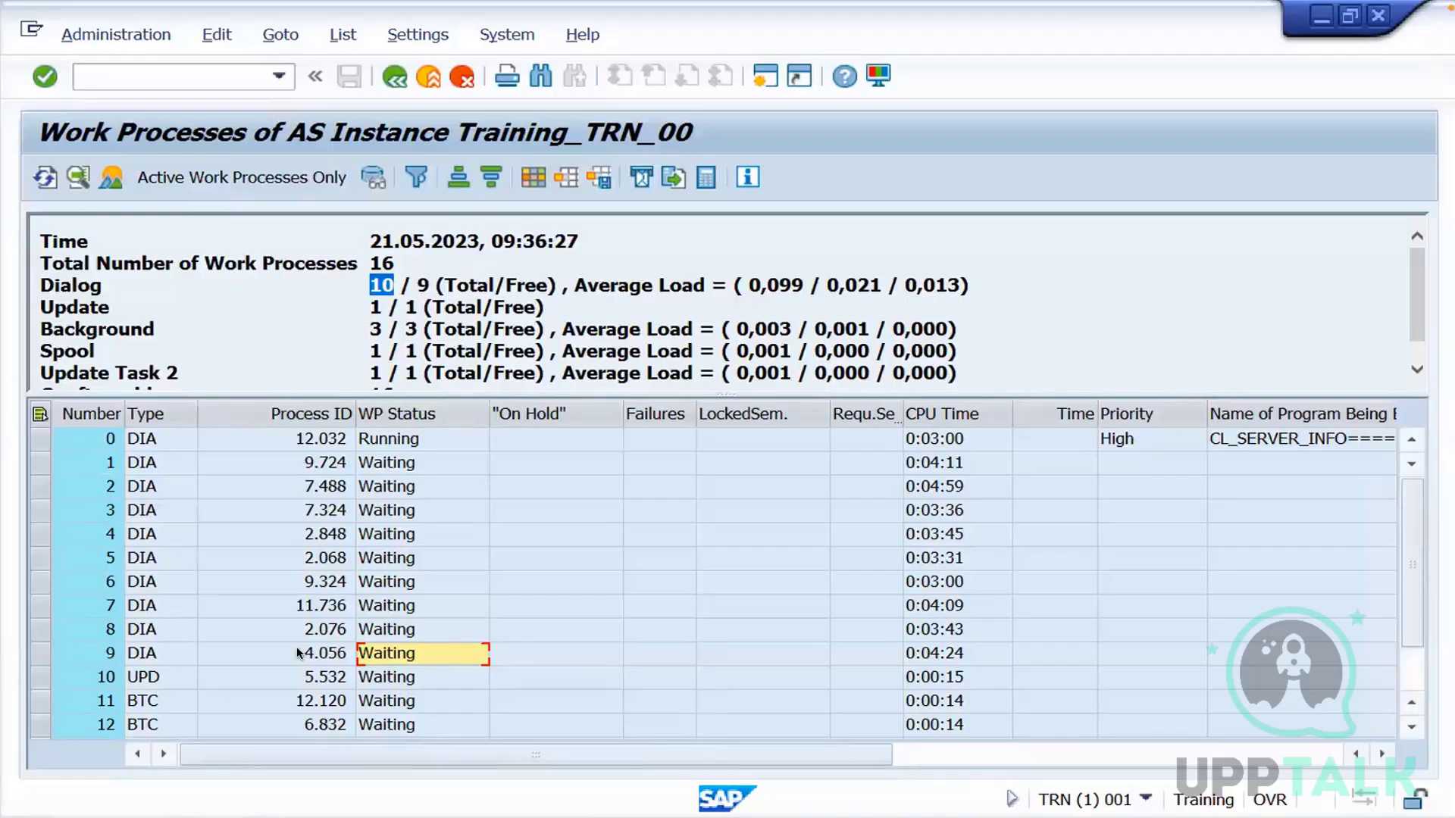
key(ctrl+Left)
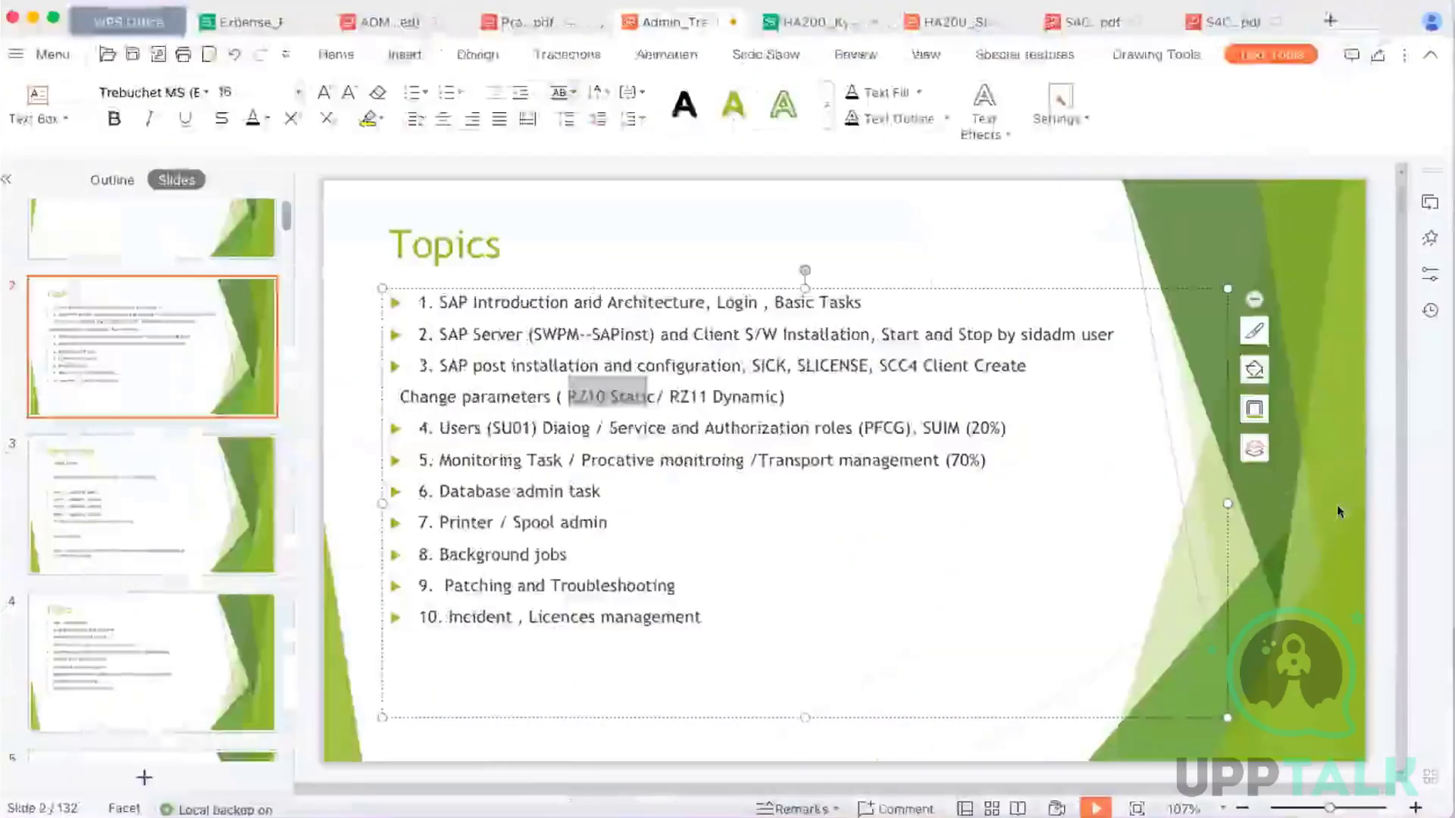
Return to the SAP work process overview and open Windows Task Manager over it, moved clear of the Process ID column
click(1336, 505)
key(ctrl+Right)
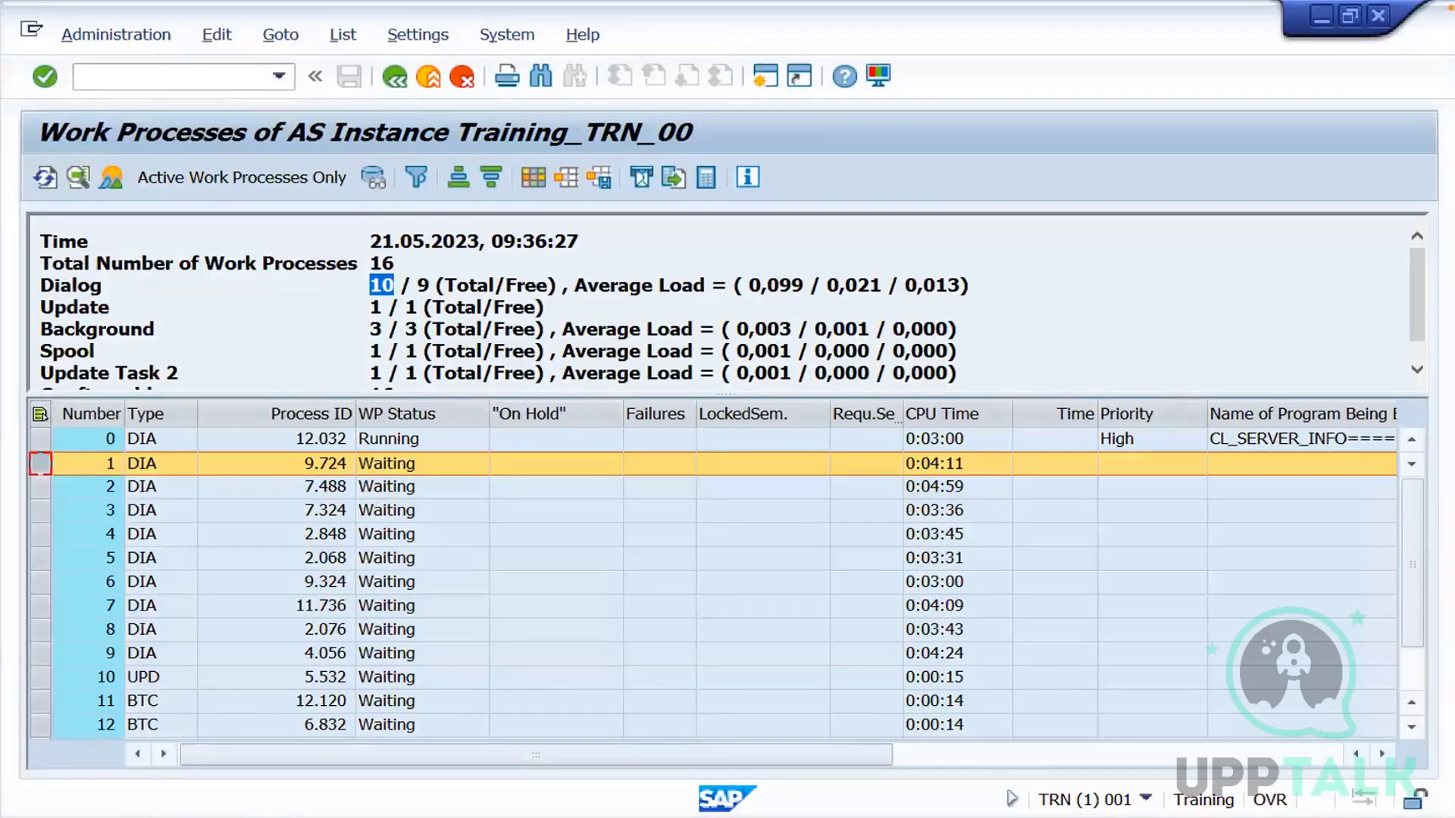
right_click(516, 817)
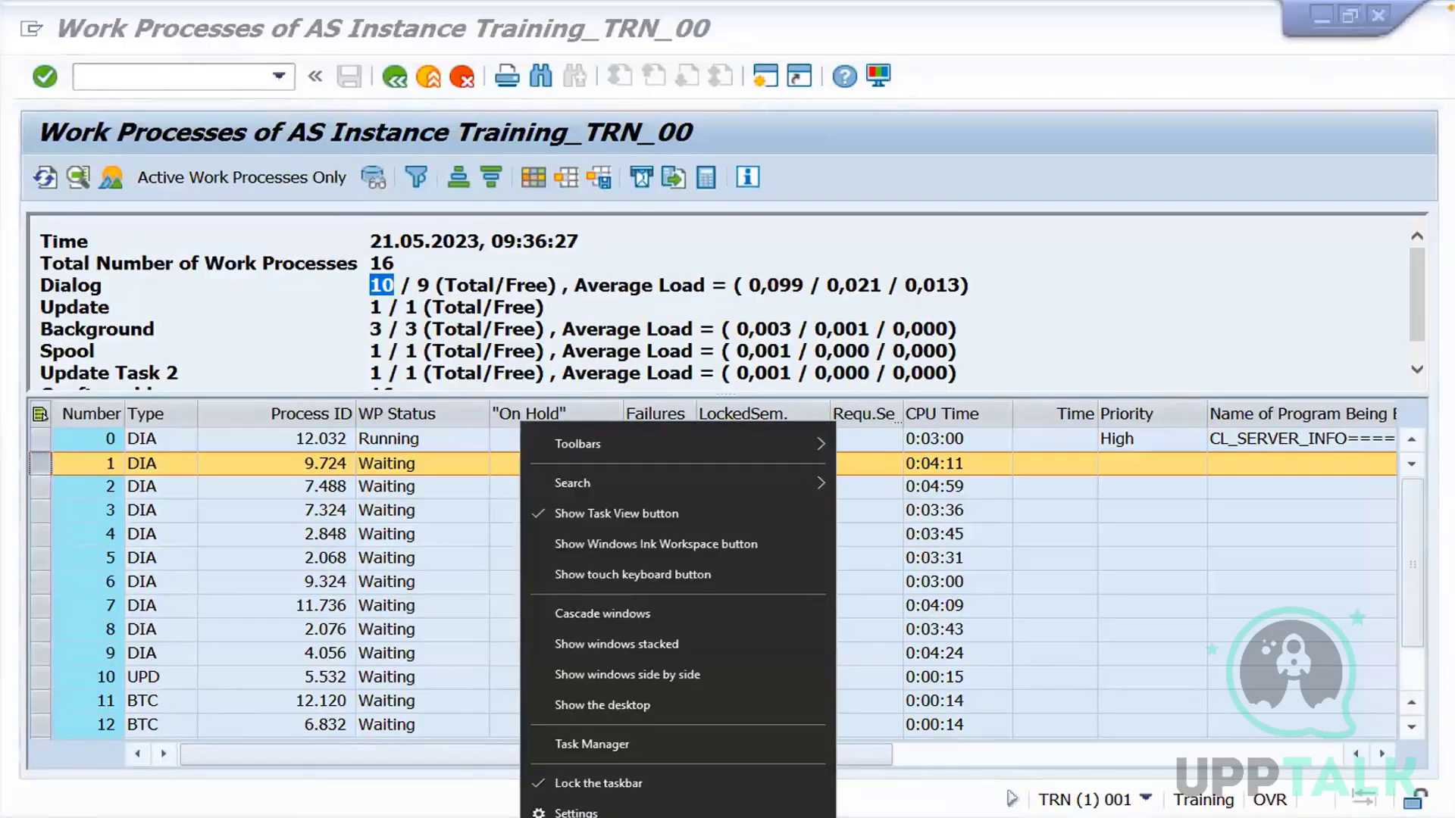
click(593, 745)
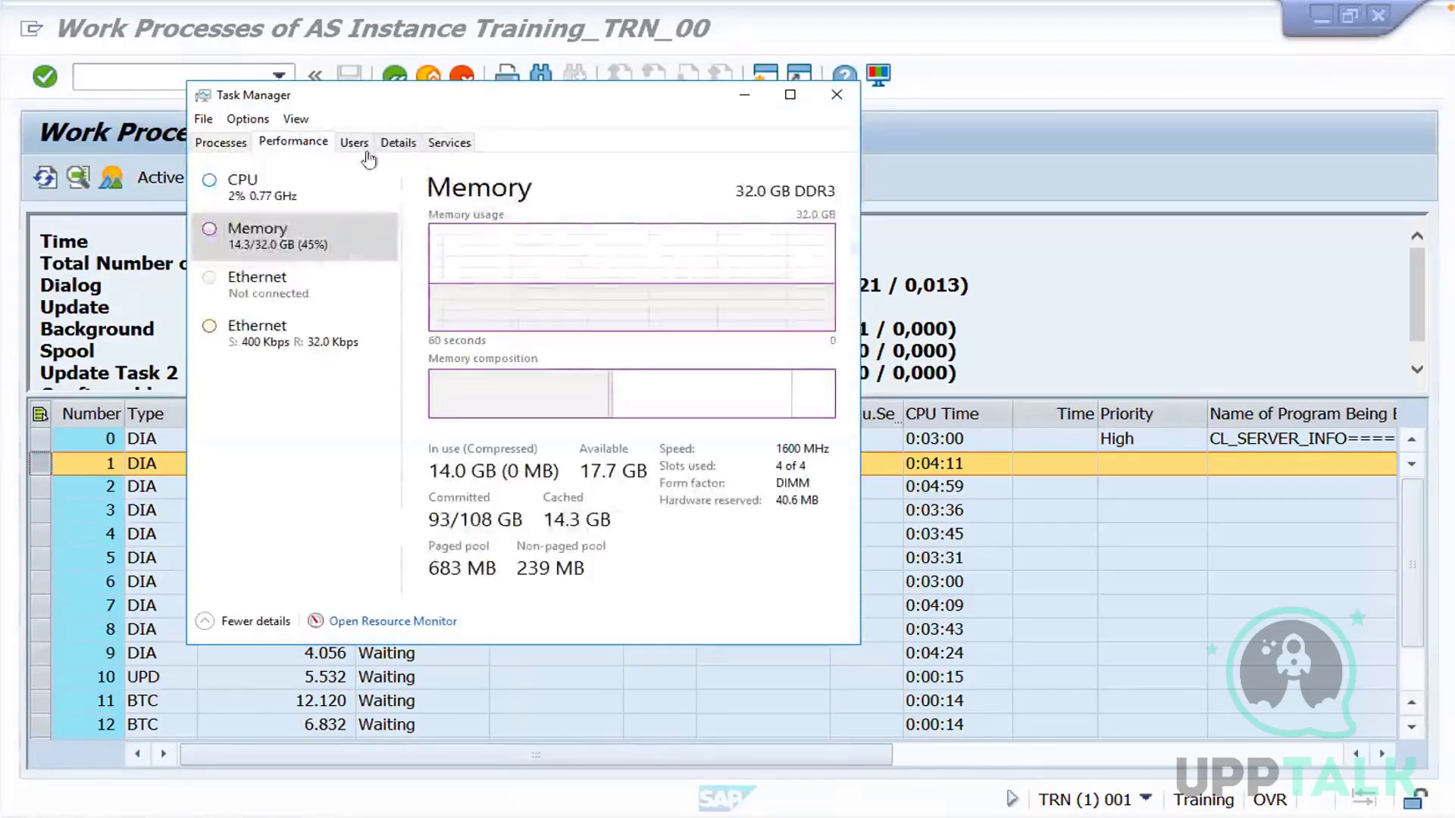
drag(401, 109, 726, 157)
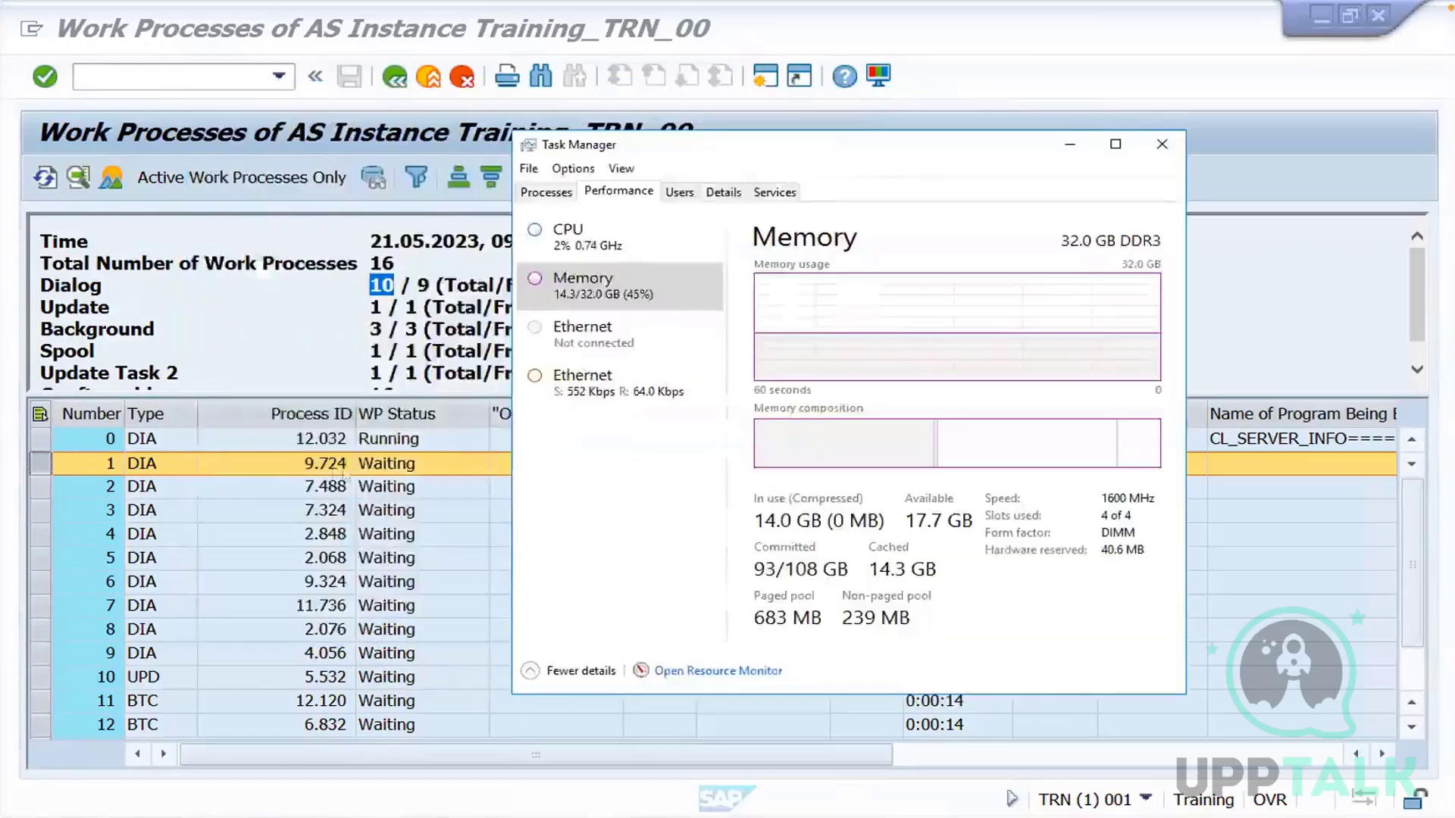
Show the detailed process list in Task Manager and sort it by PID
click(559, 197)
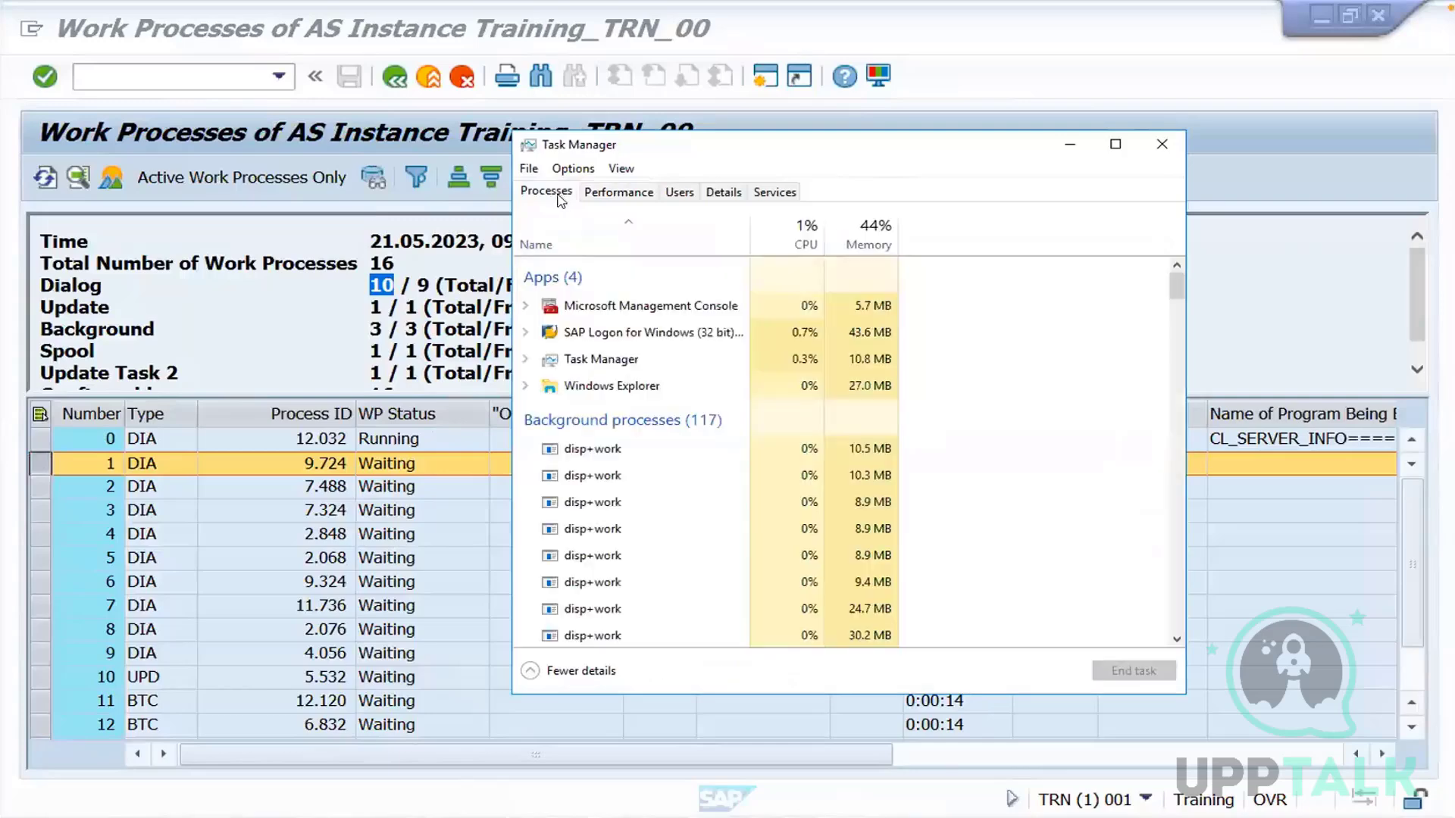
click(721, 191)
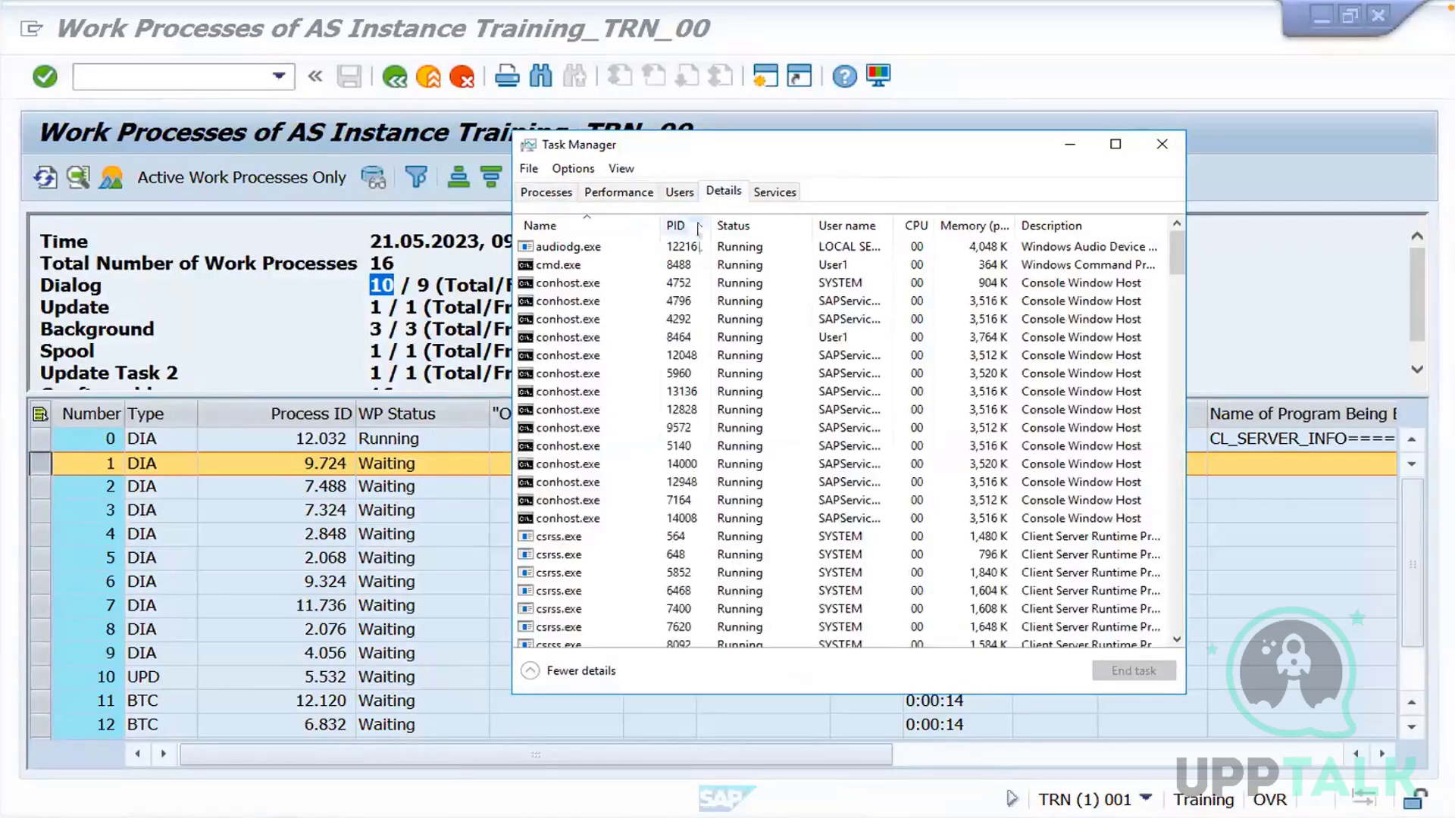
click(682, 226)
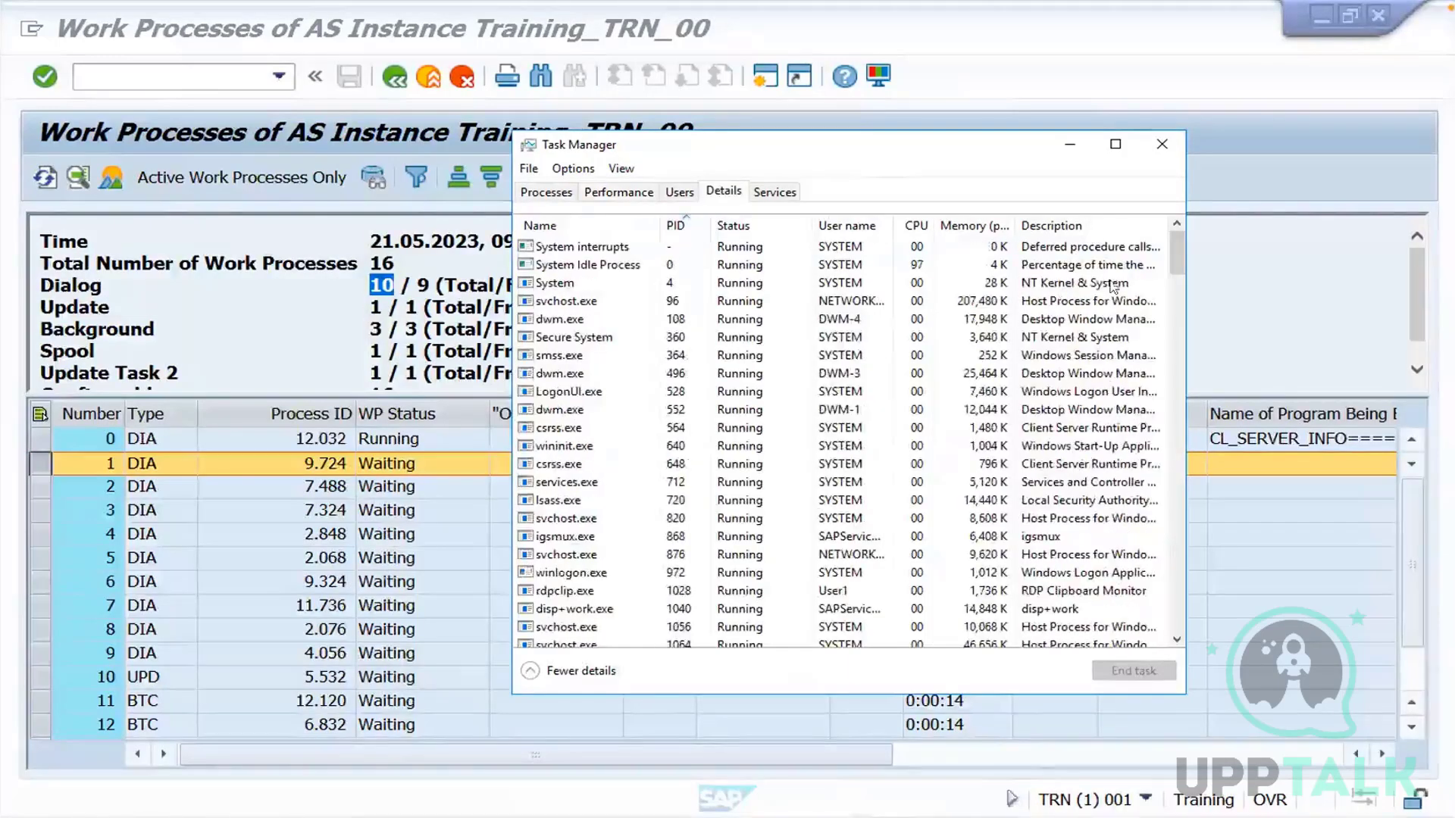
Find the disp+work.exe process with PID 9724, matching dialog work process 1, and end it
scroll(1179, 382, down, 20)
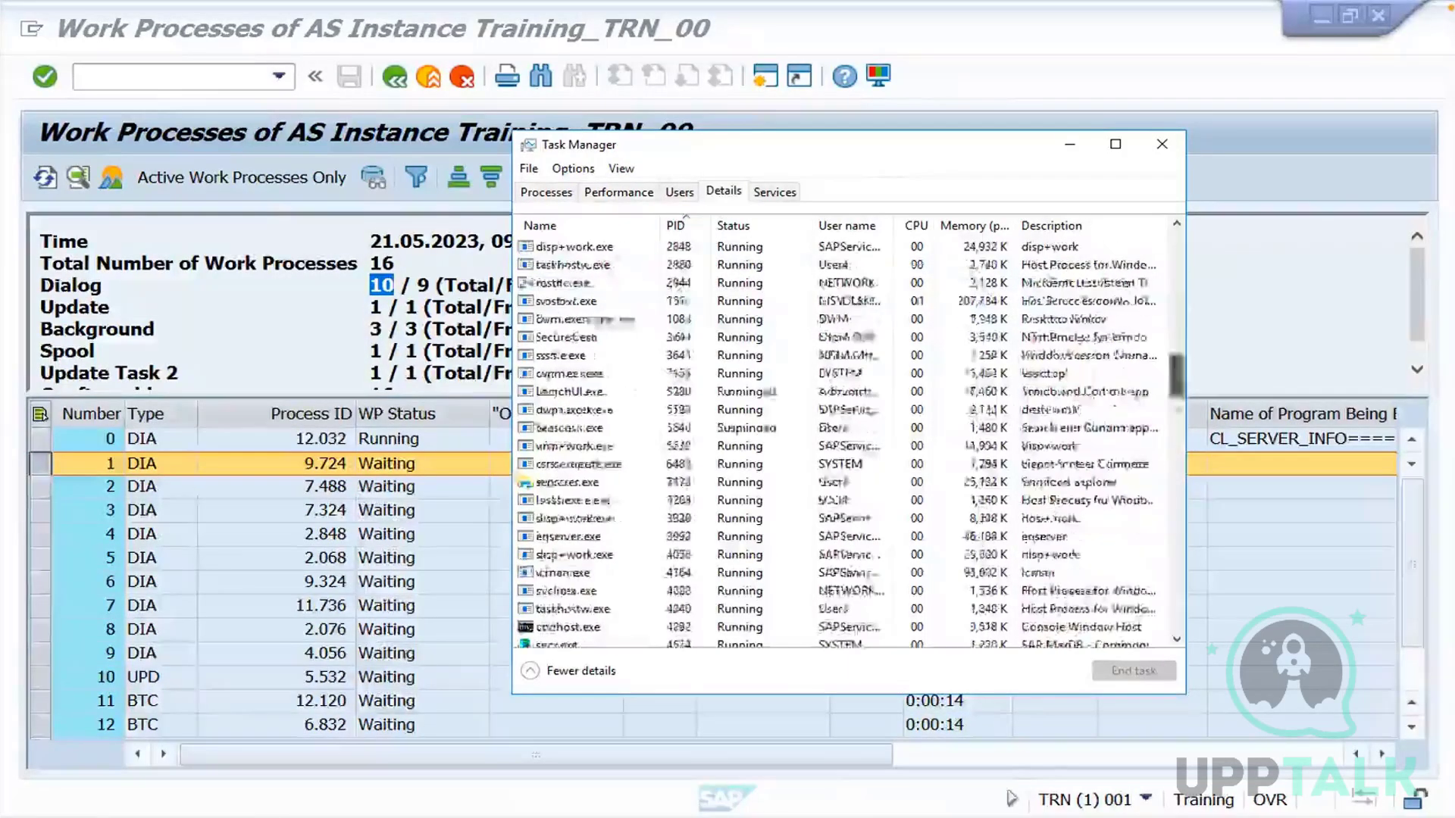
scroll(1158, 557, down, 8)
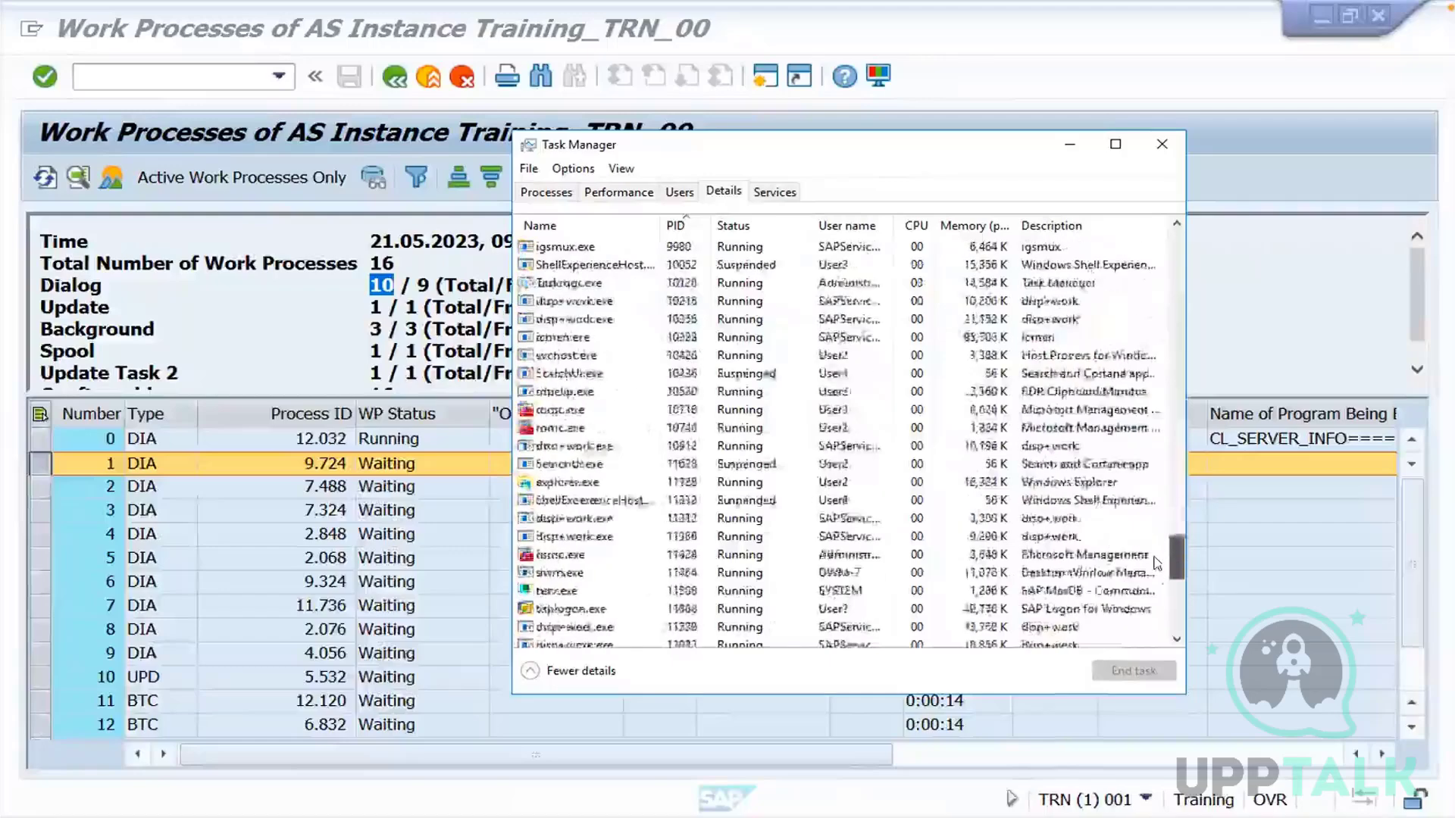
scroll(1159, 544, up, 3)
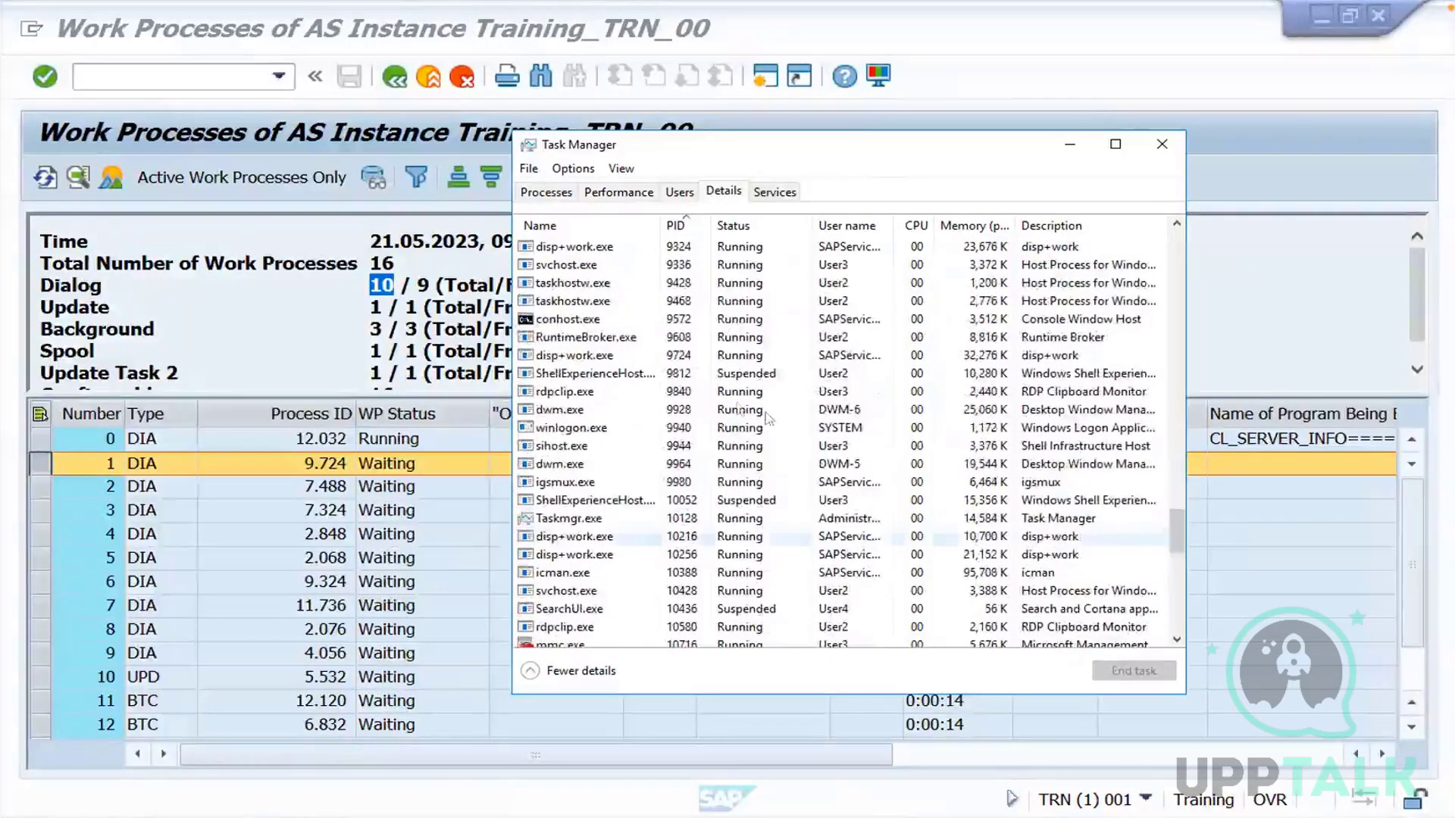
click(595, 356)
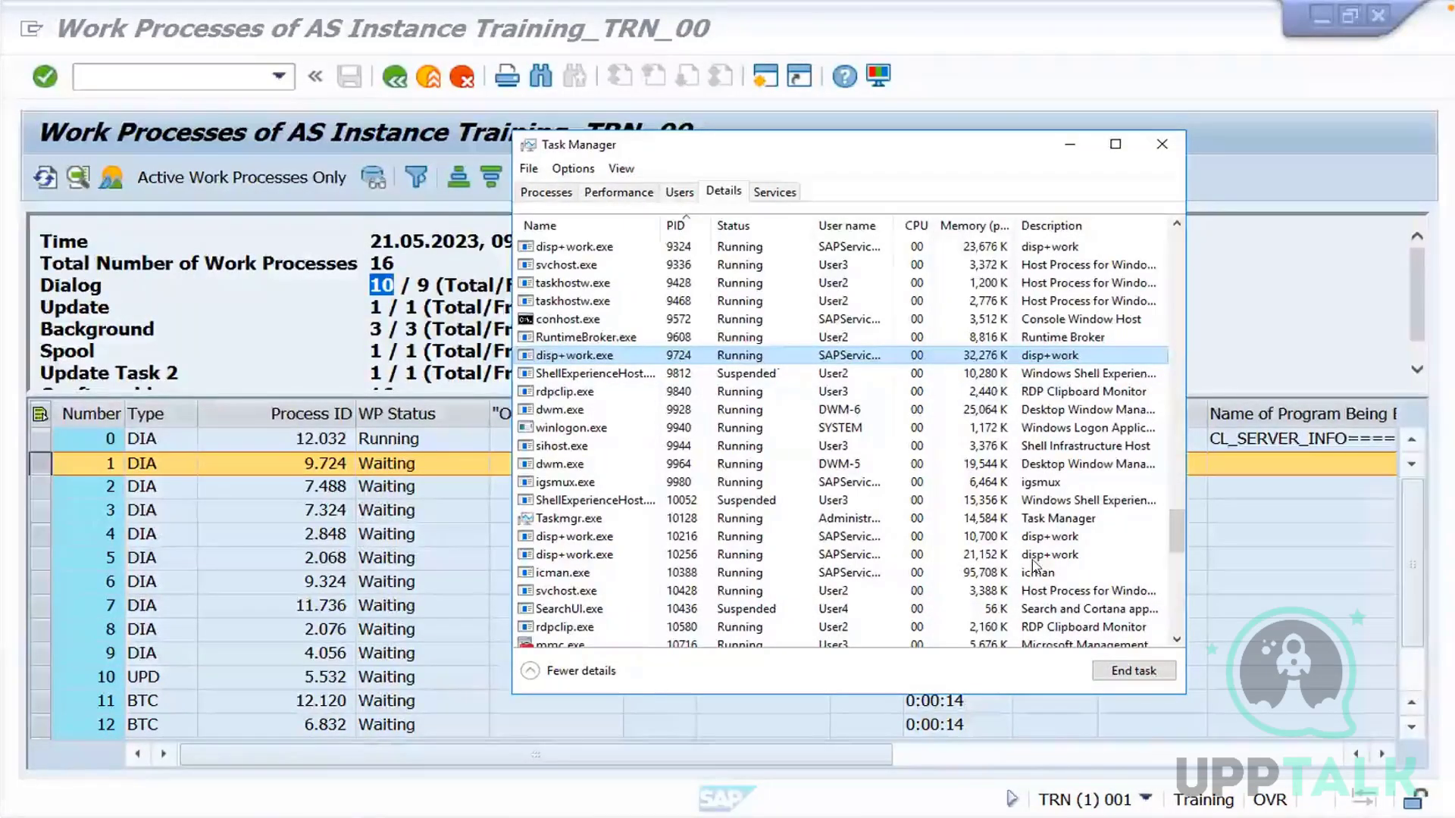
click(1113, 674)
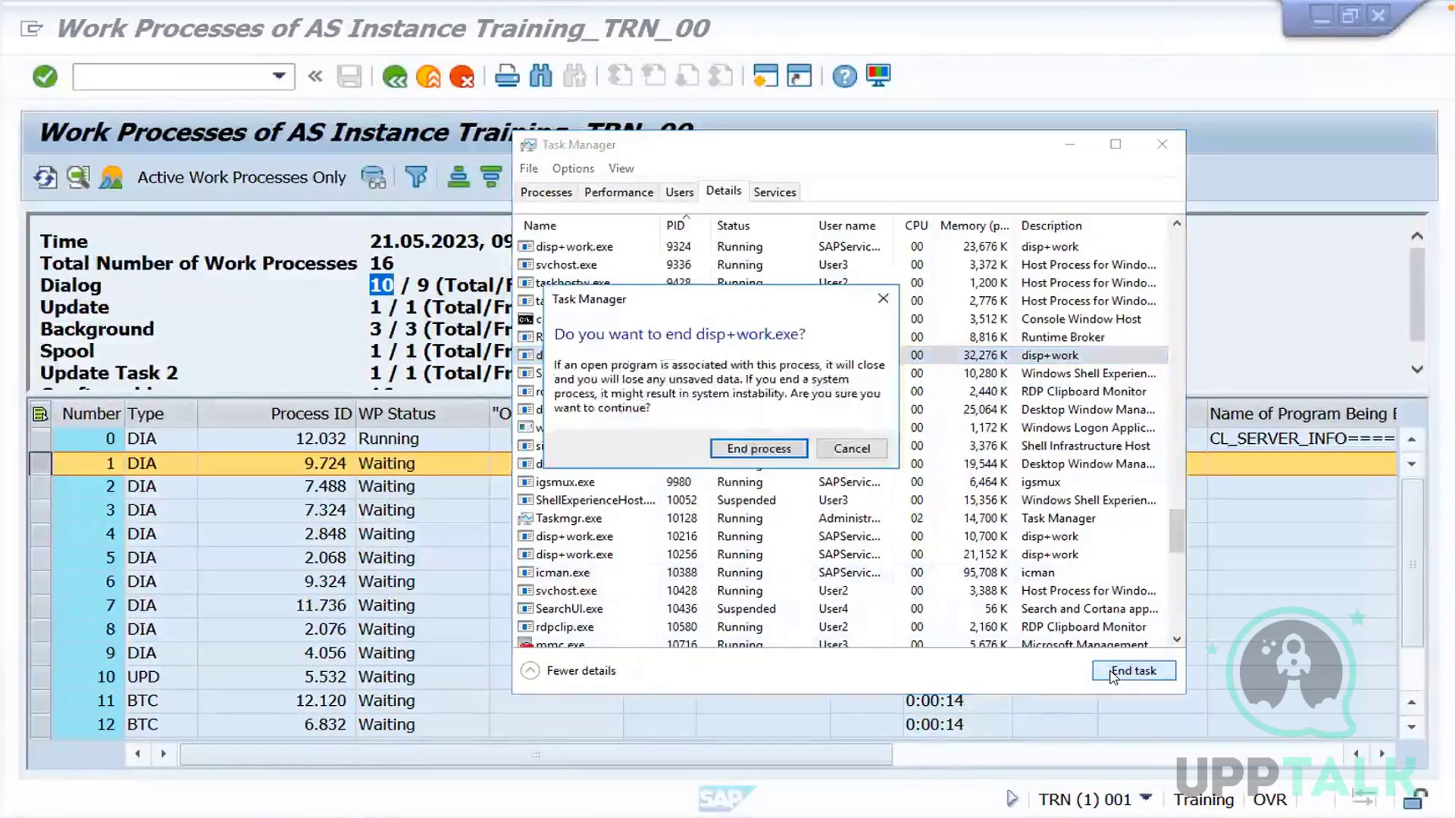
click(750, 454)
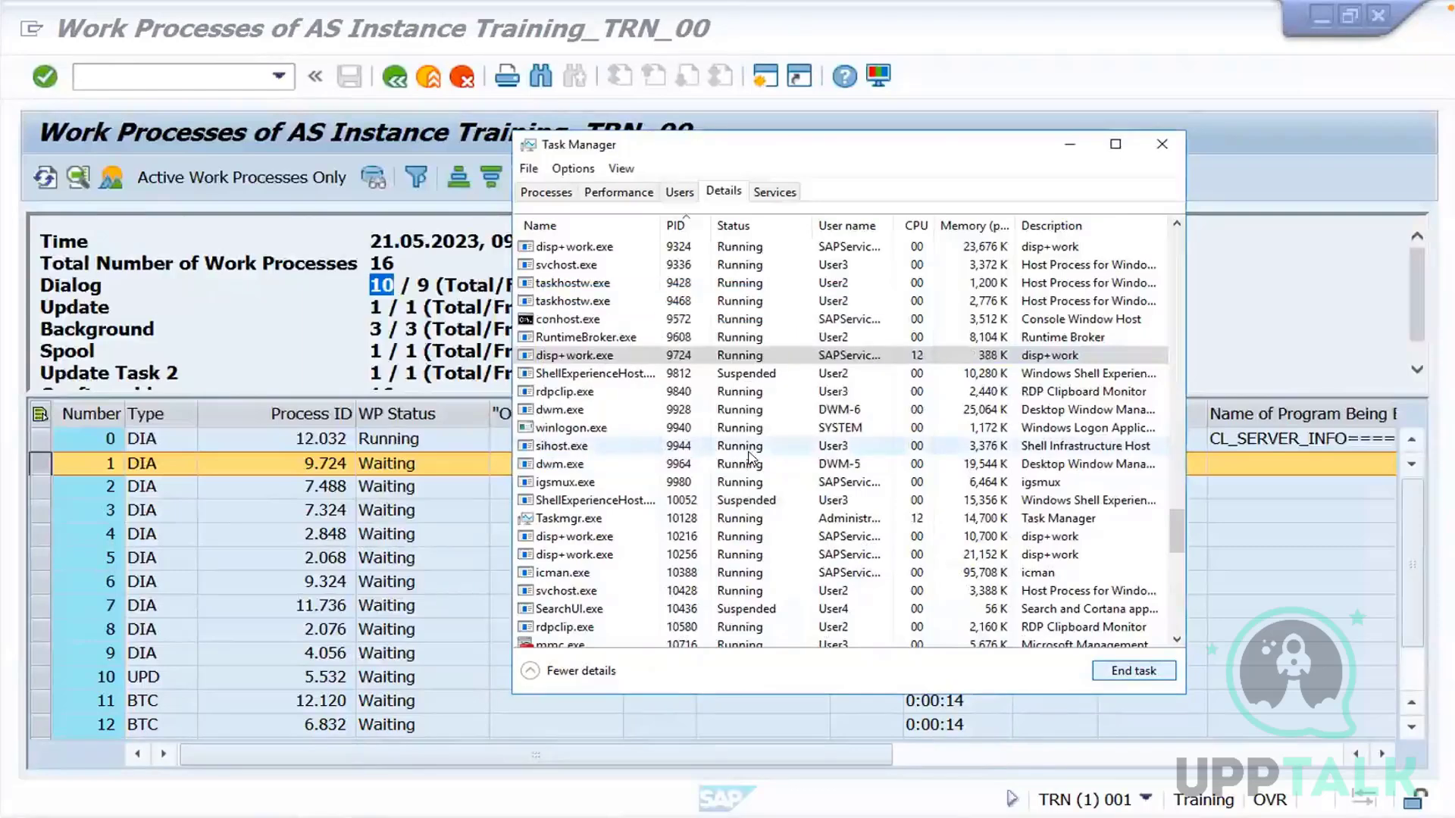
Minimize Task Manager and refresh the SAP work process overview several times to update the process list
click(1069, 146)
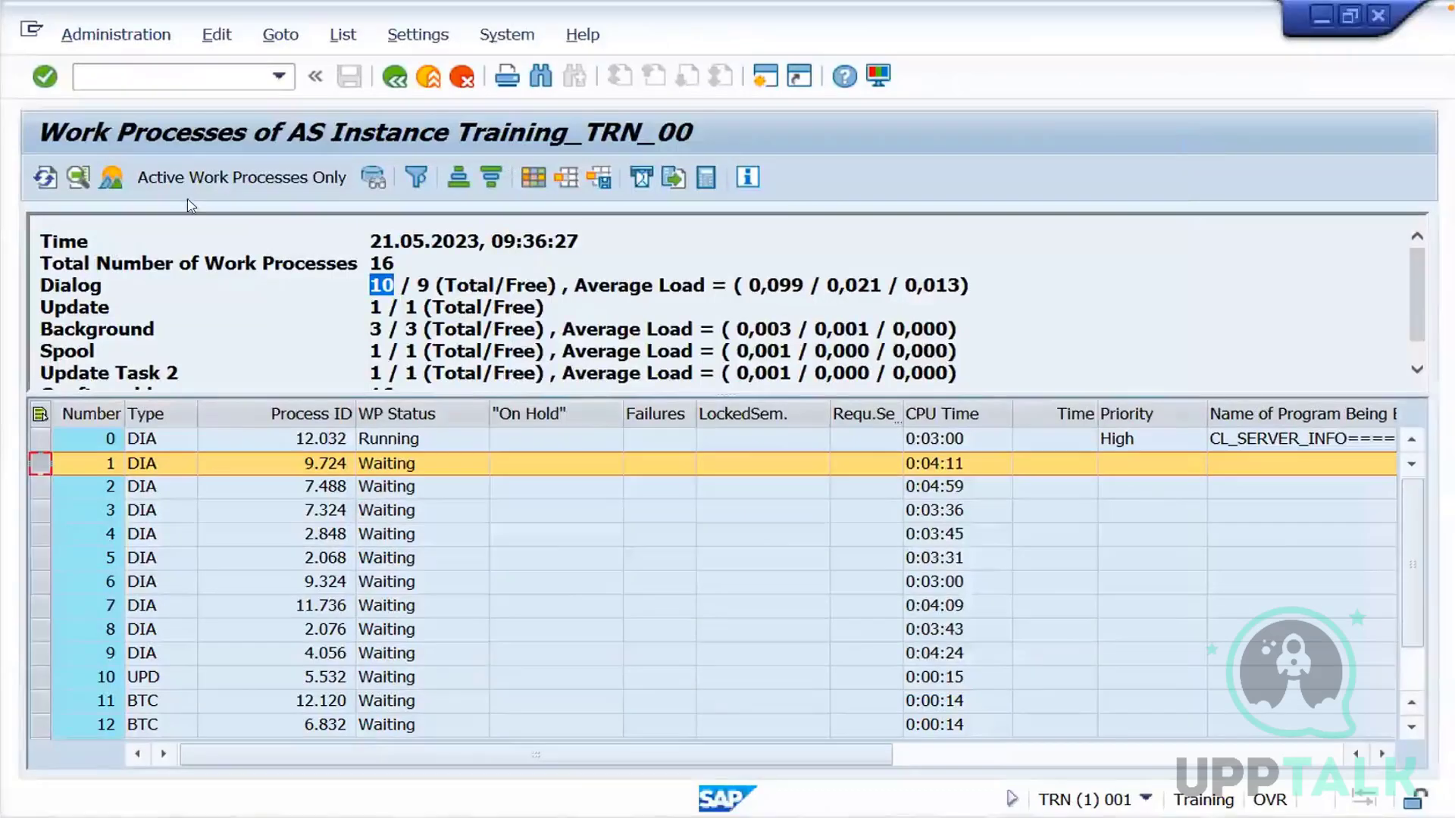
click(45, 178)
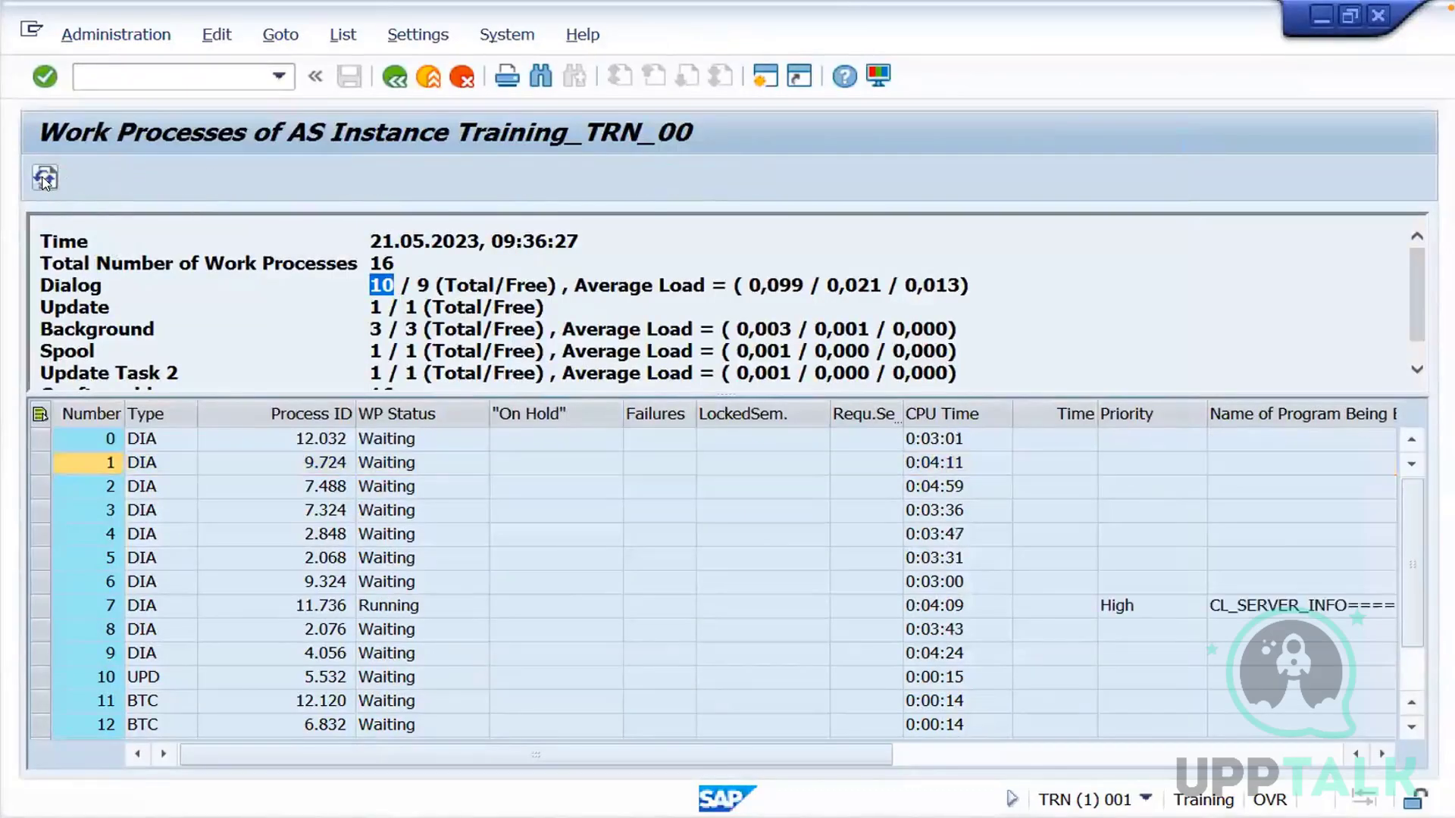
click(44, 178)
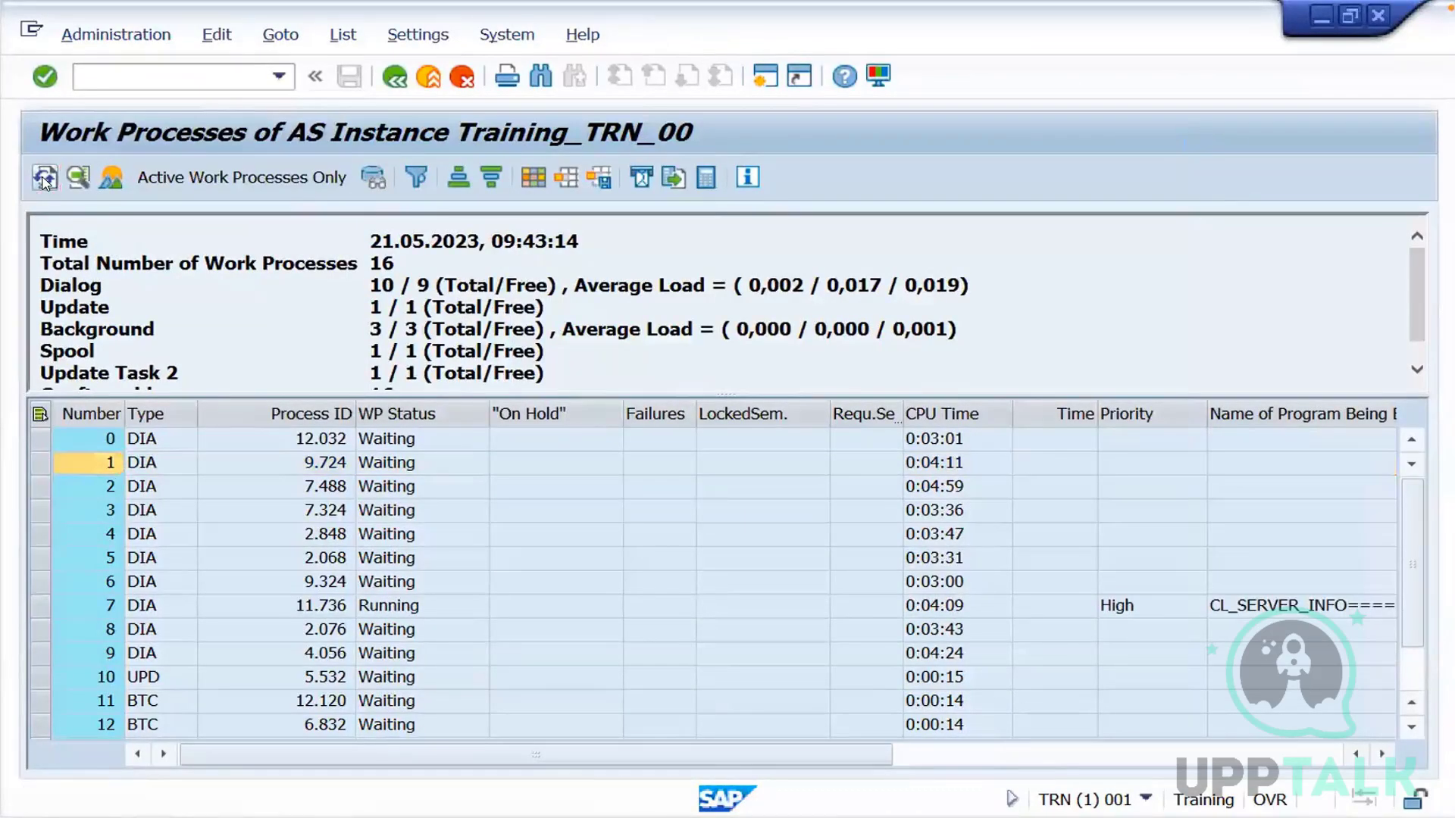
click(45, 178)
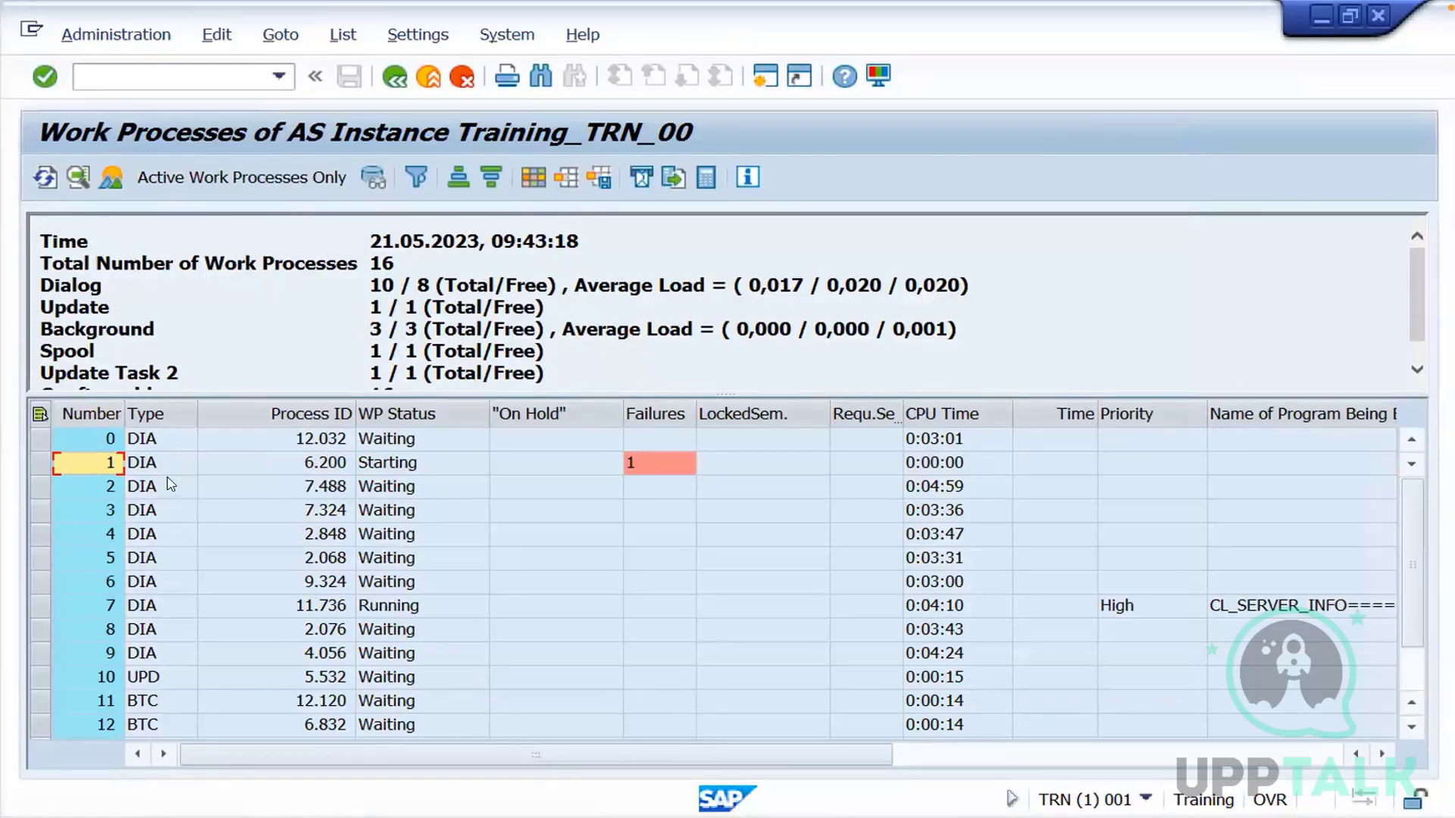
Check the Failures entry of dialog work process 1 and select that work process's row
click(644, 468)
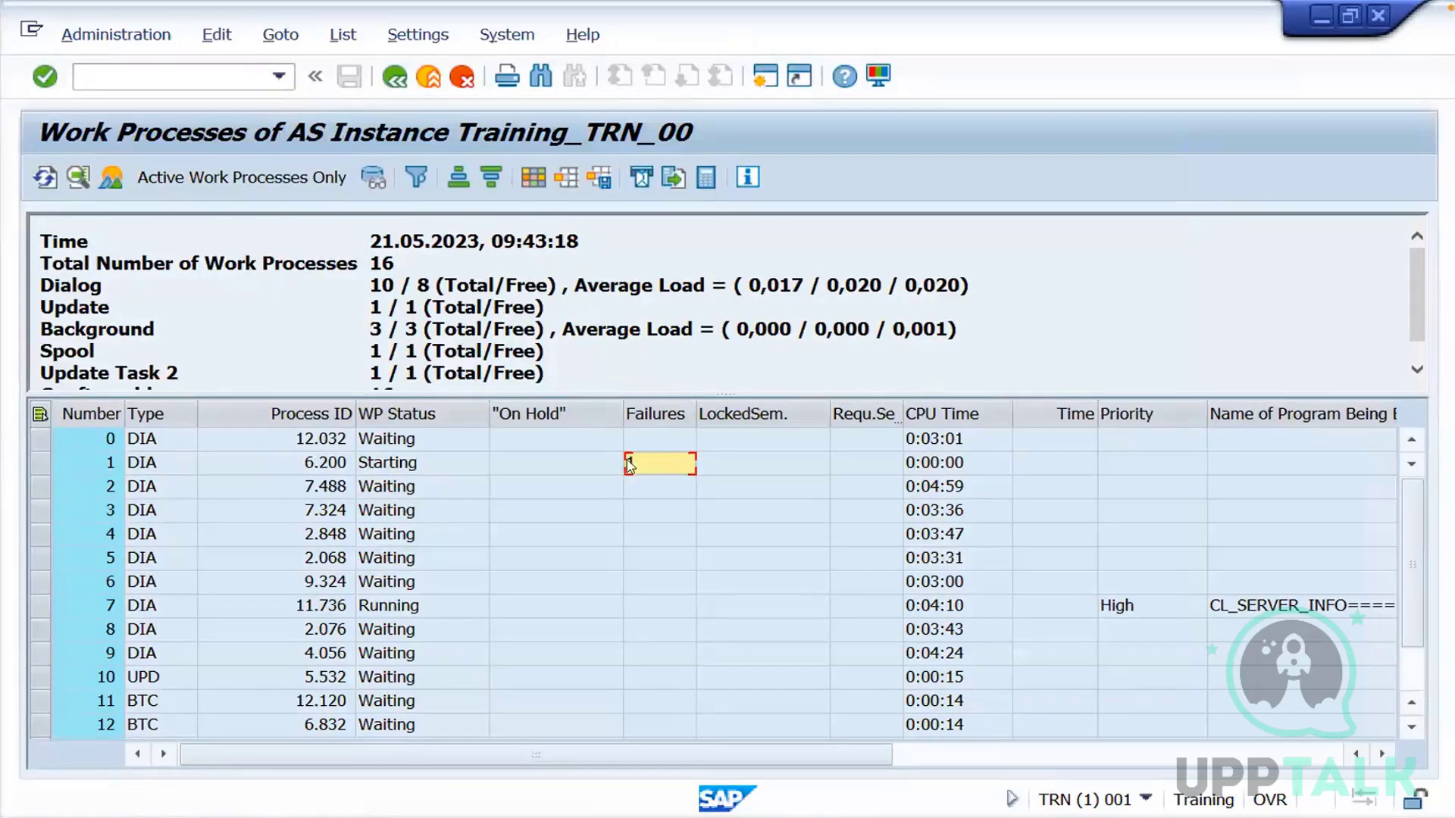
click(643, 509)
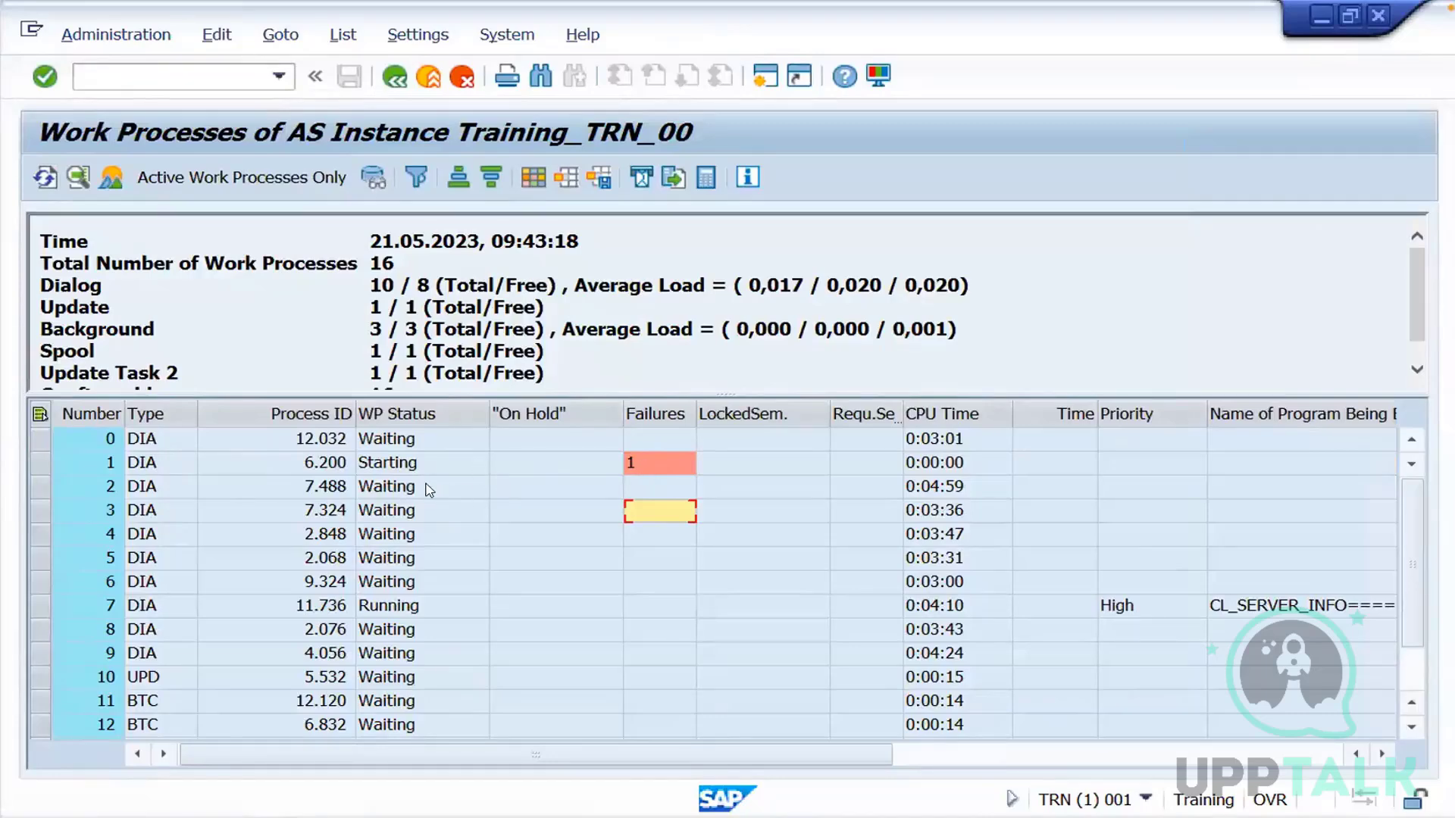
click(39, 463)
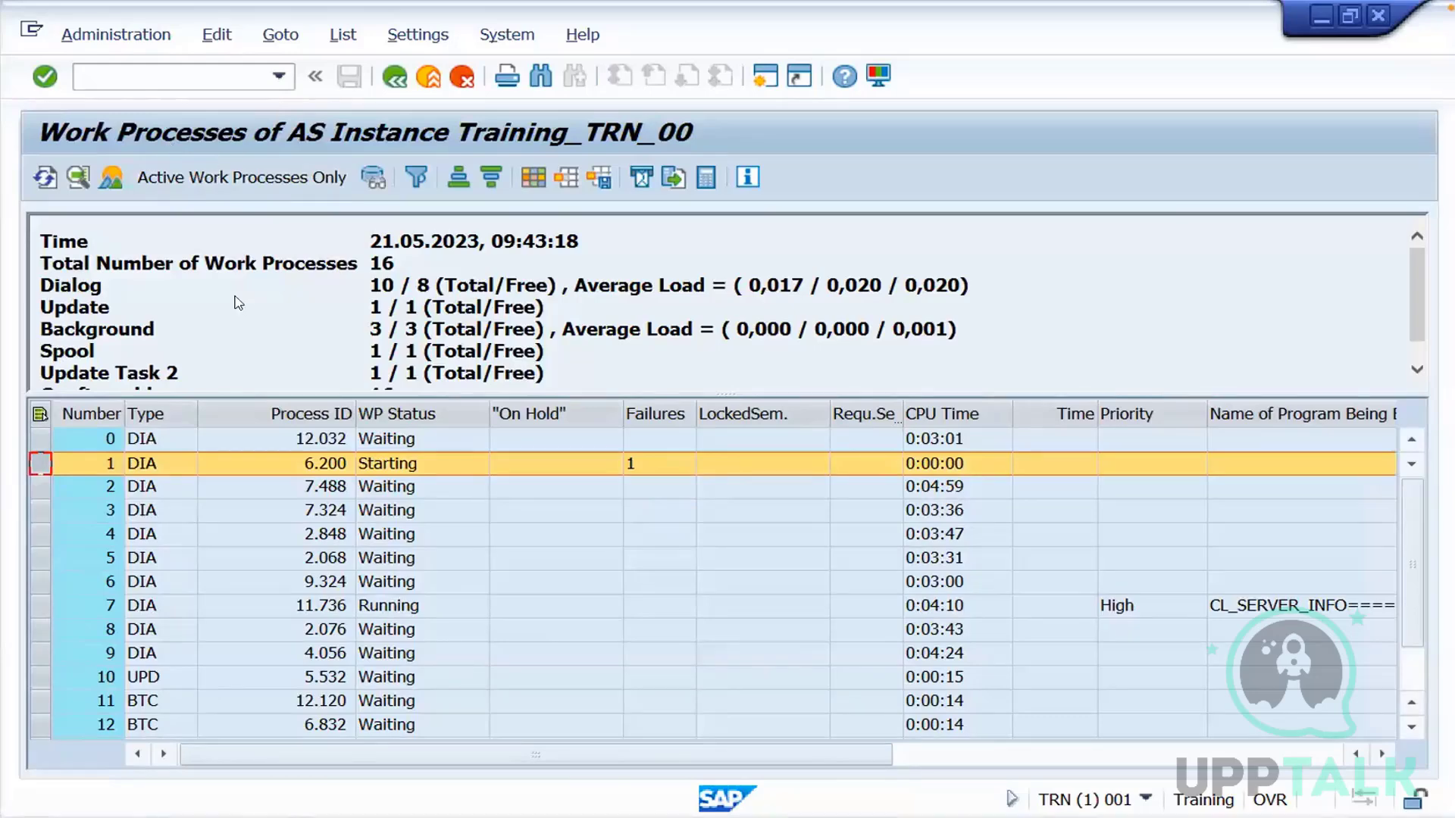
Examine the Work Process and Trace administration commands available for the selected dialog work process, without running any
click(121, 34)
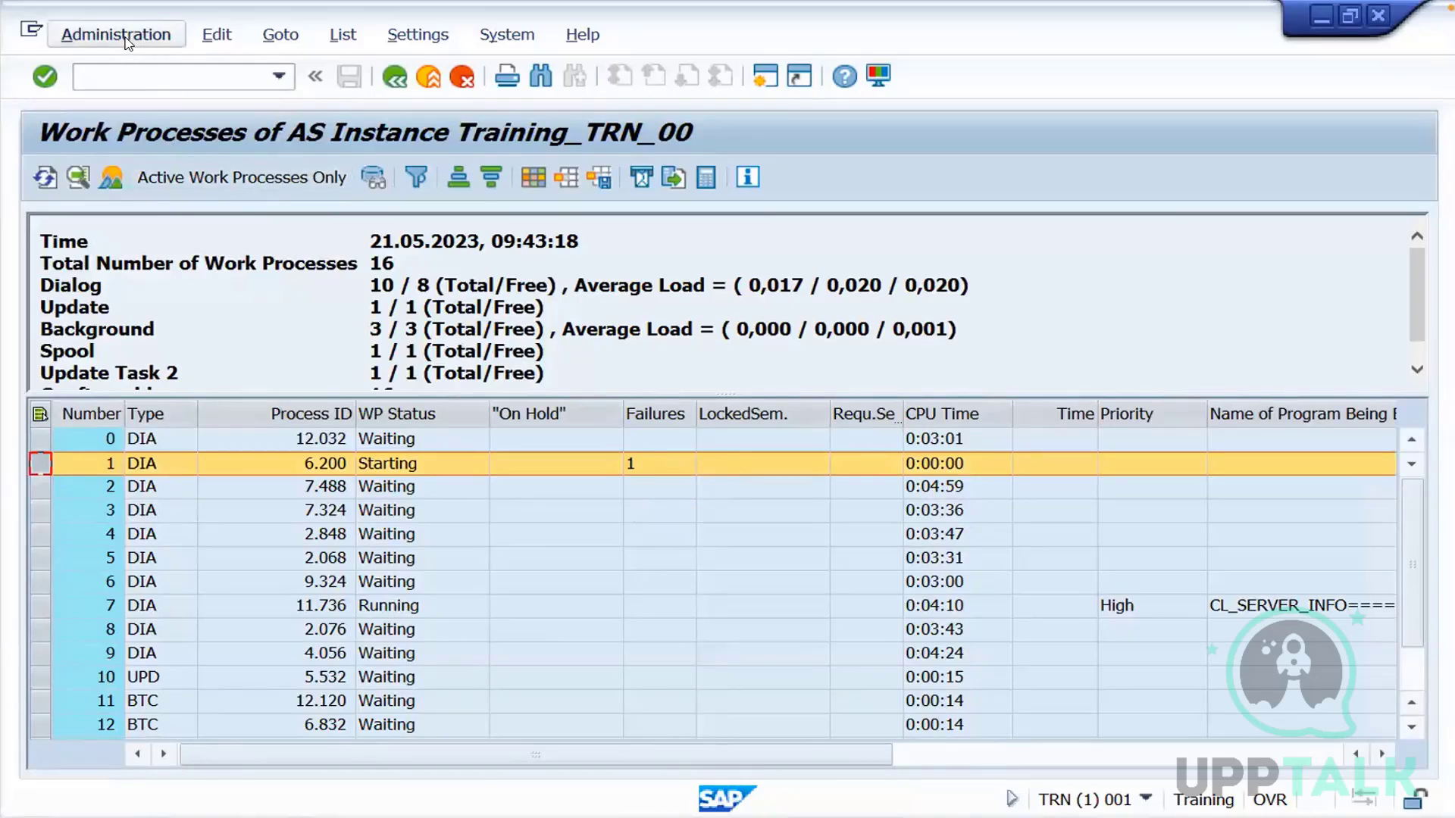
mouse_move(219, 38)
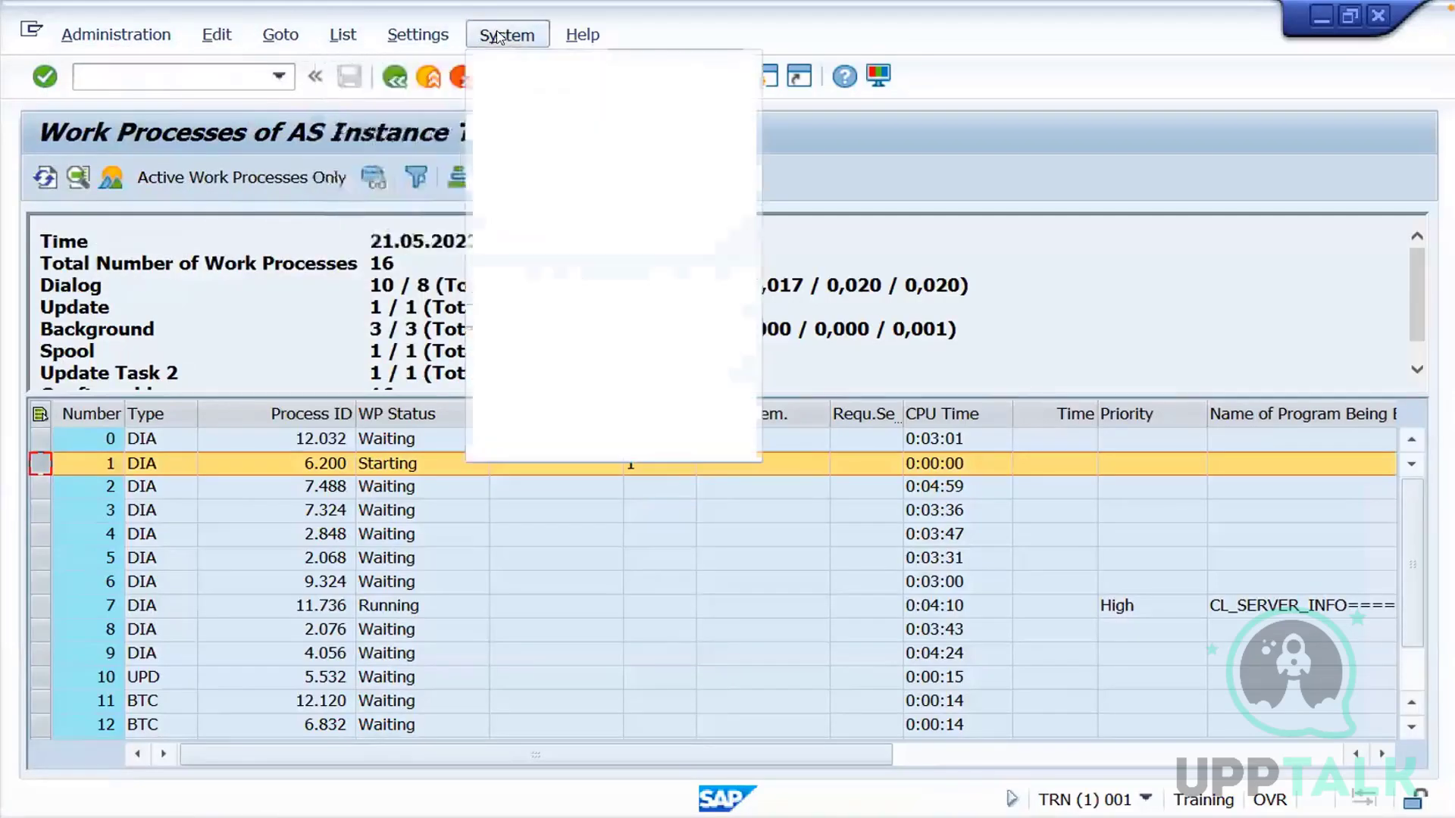
mouse_move(574, 40)
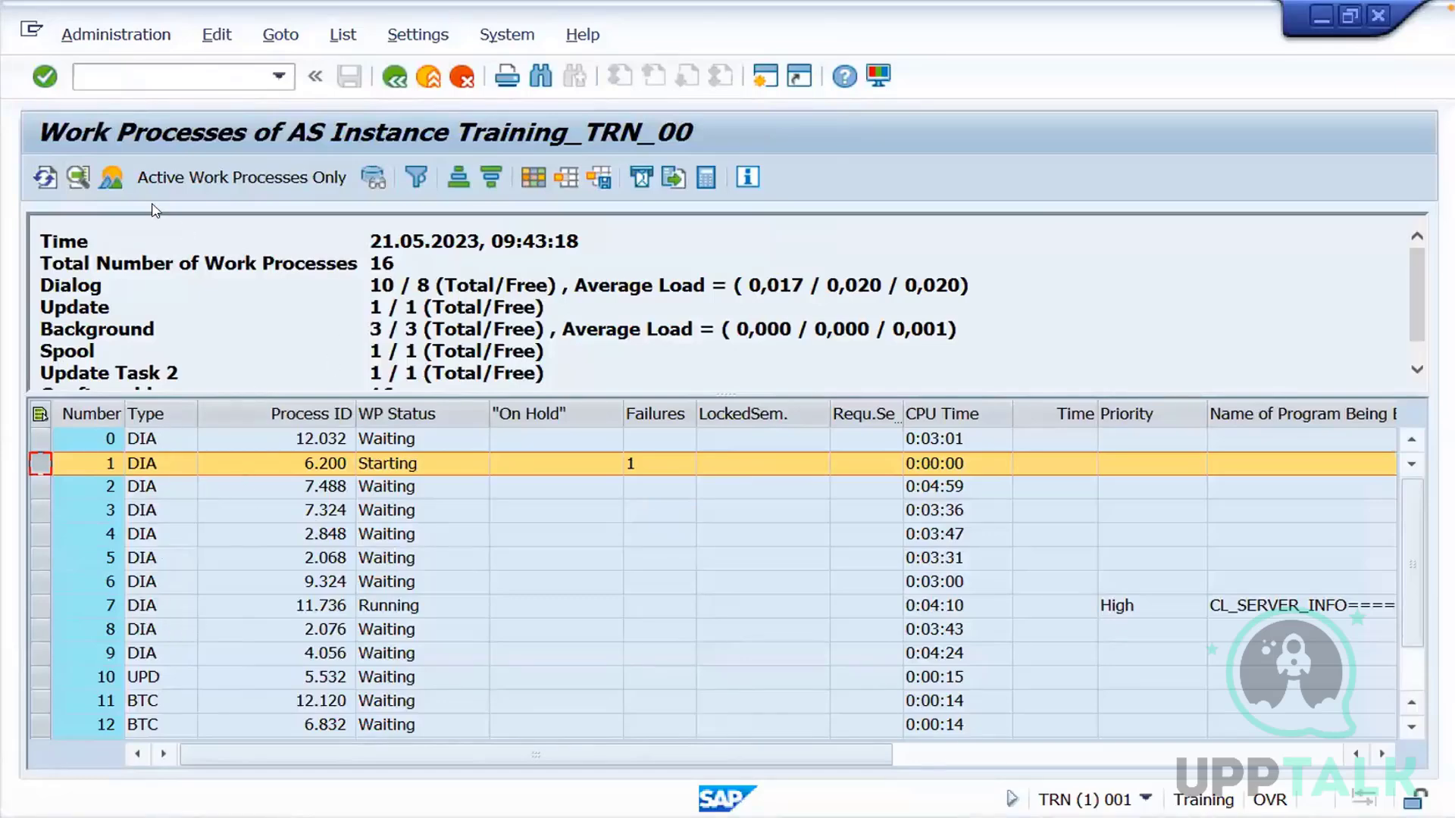
click(137, 41)
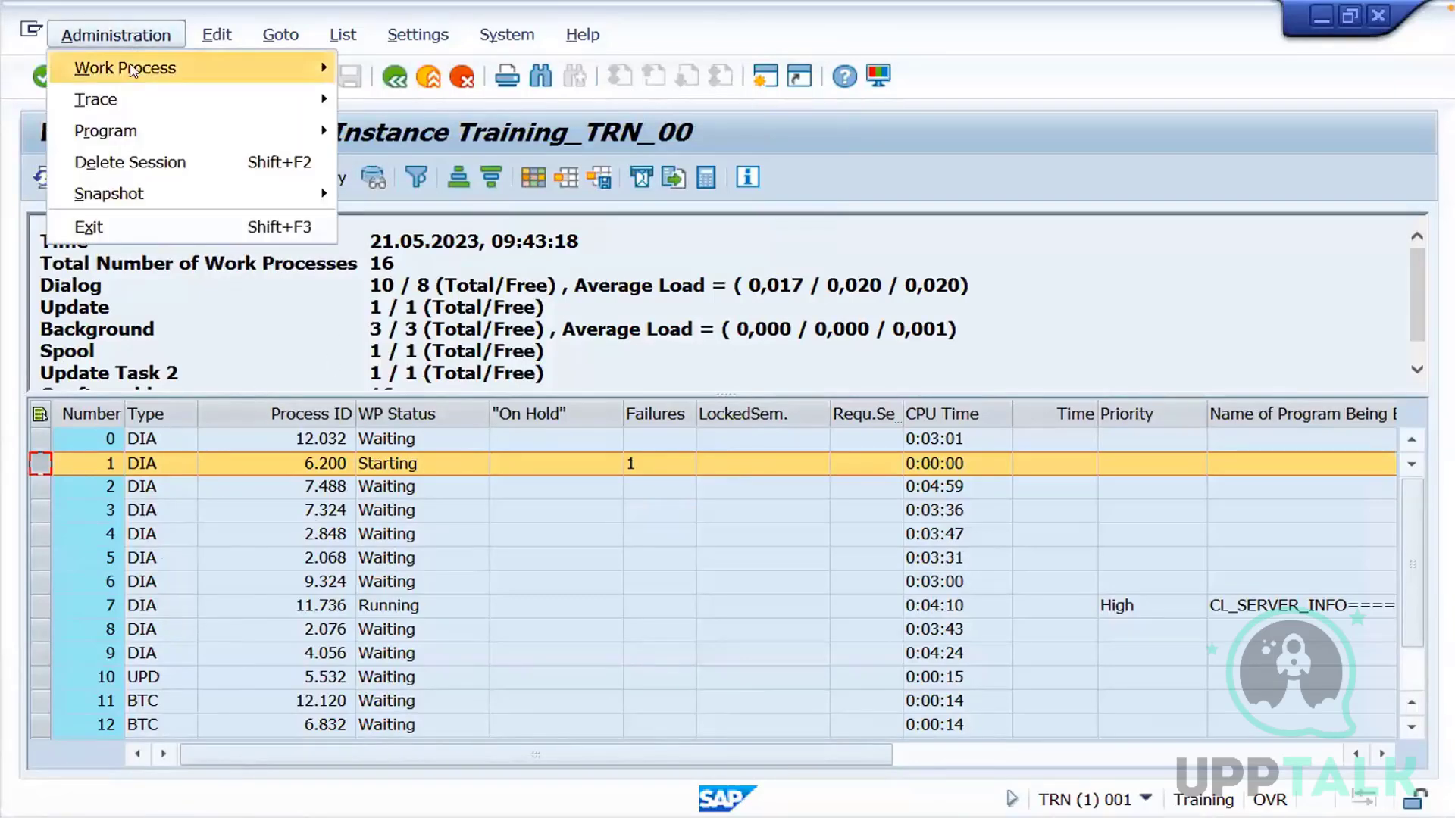
mouse_move(142, 72)
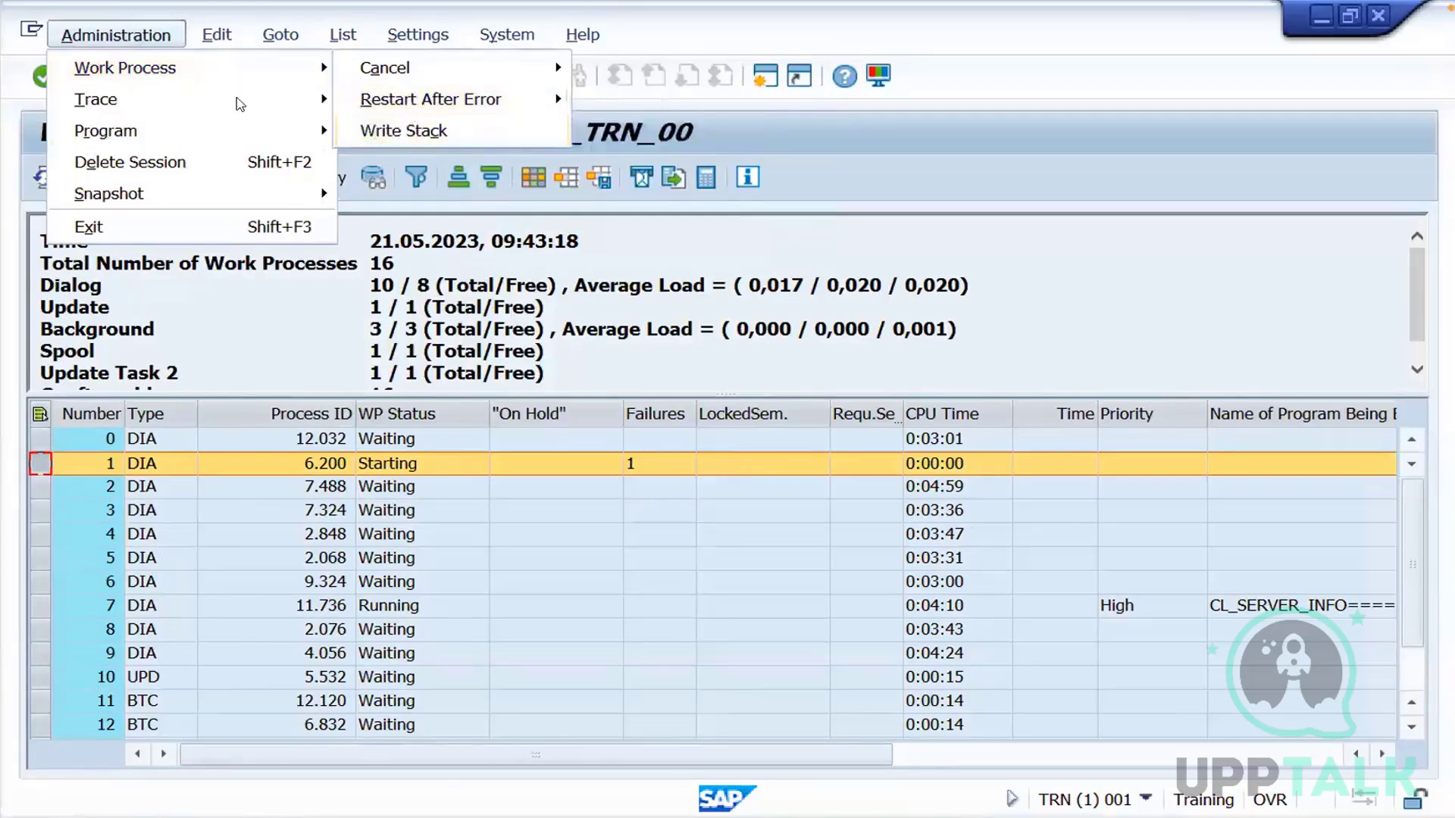
mouse_move(241, 102)
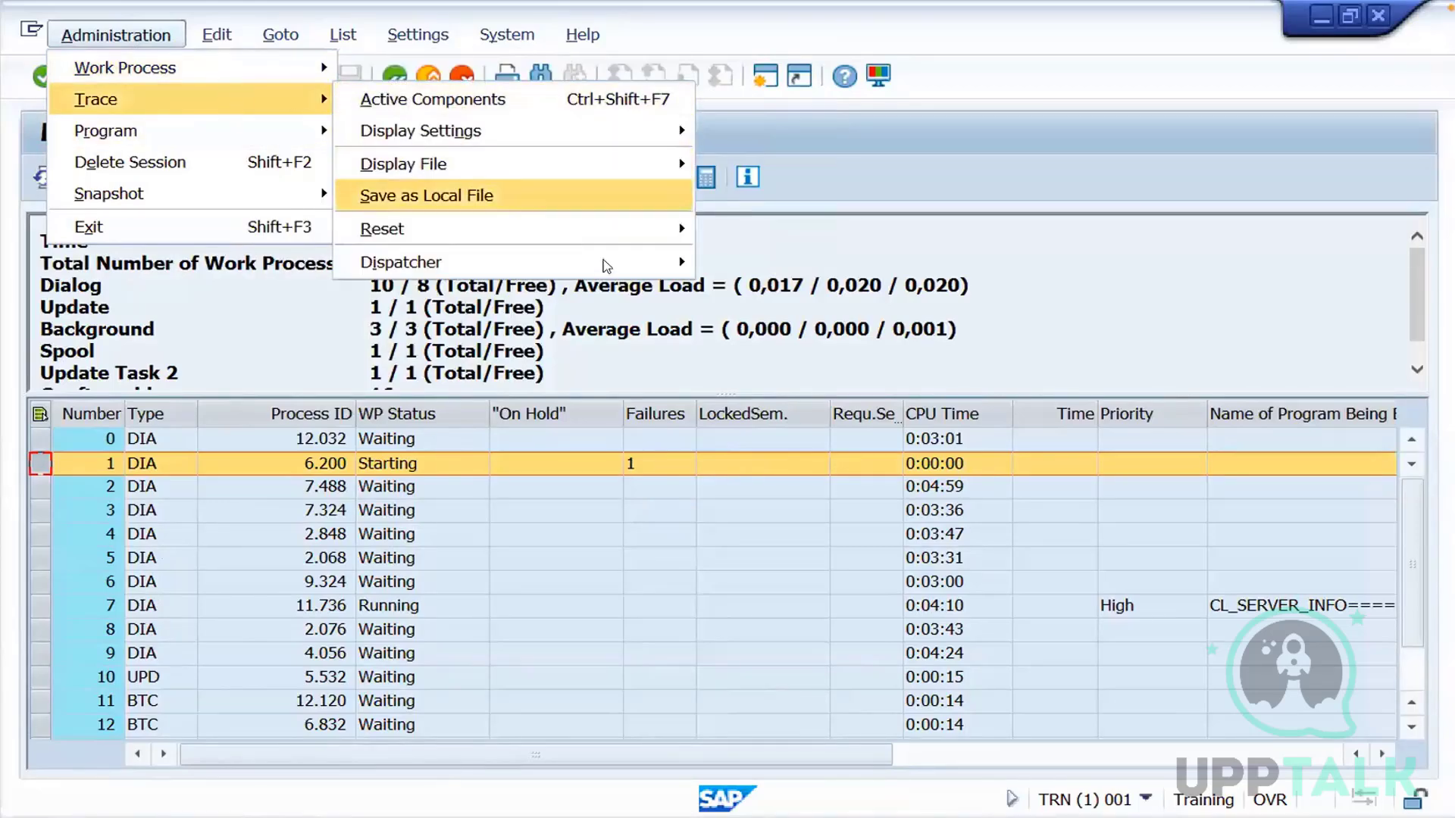
click(959, 299)
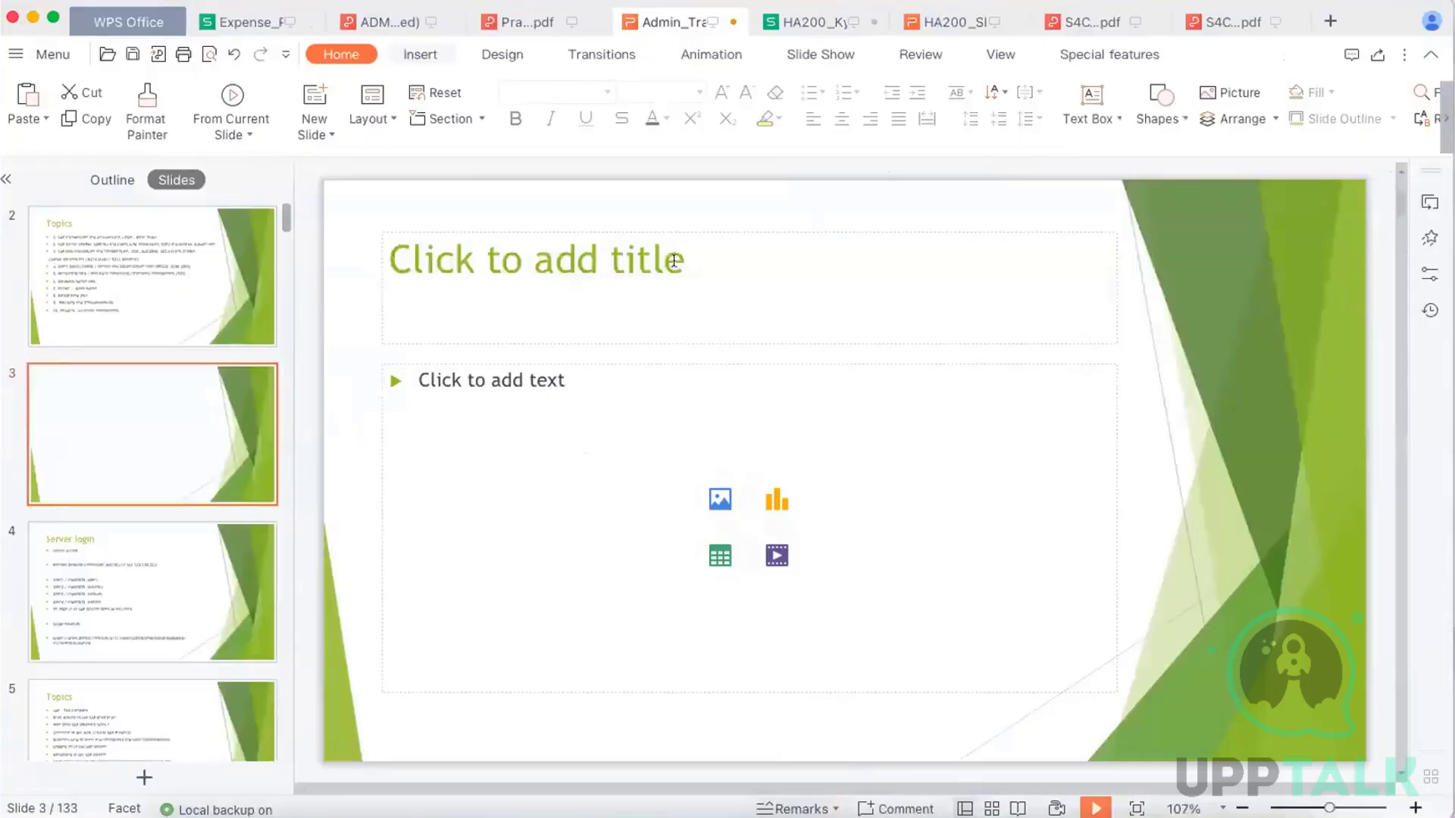
Switch to the WPS Office presentation and begin editing the title of a new blank slide after the Topics slide
click(674, 260)
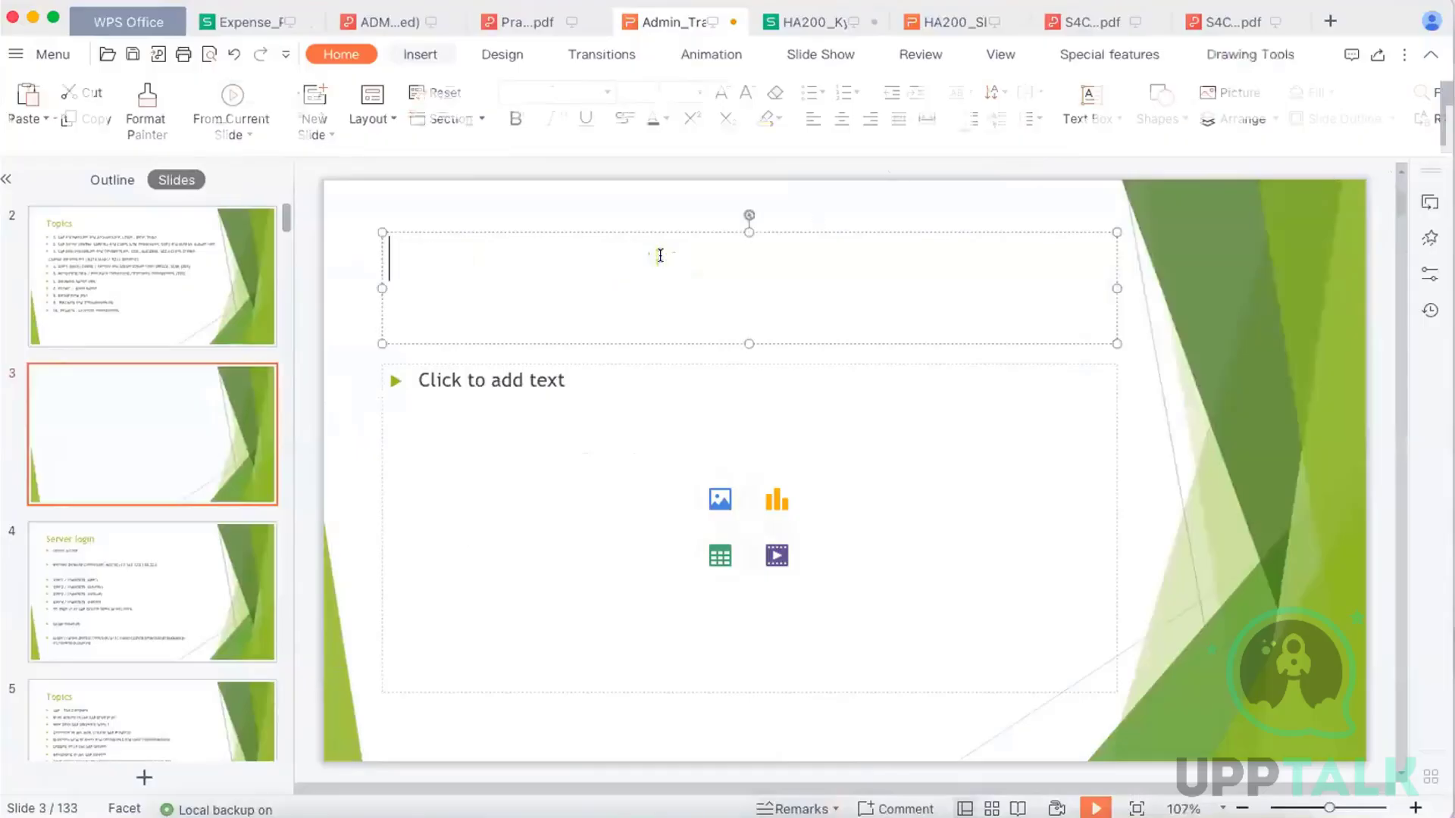
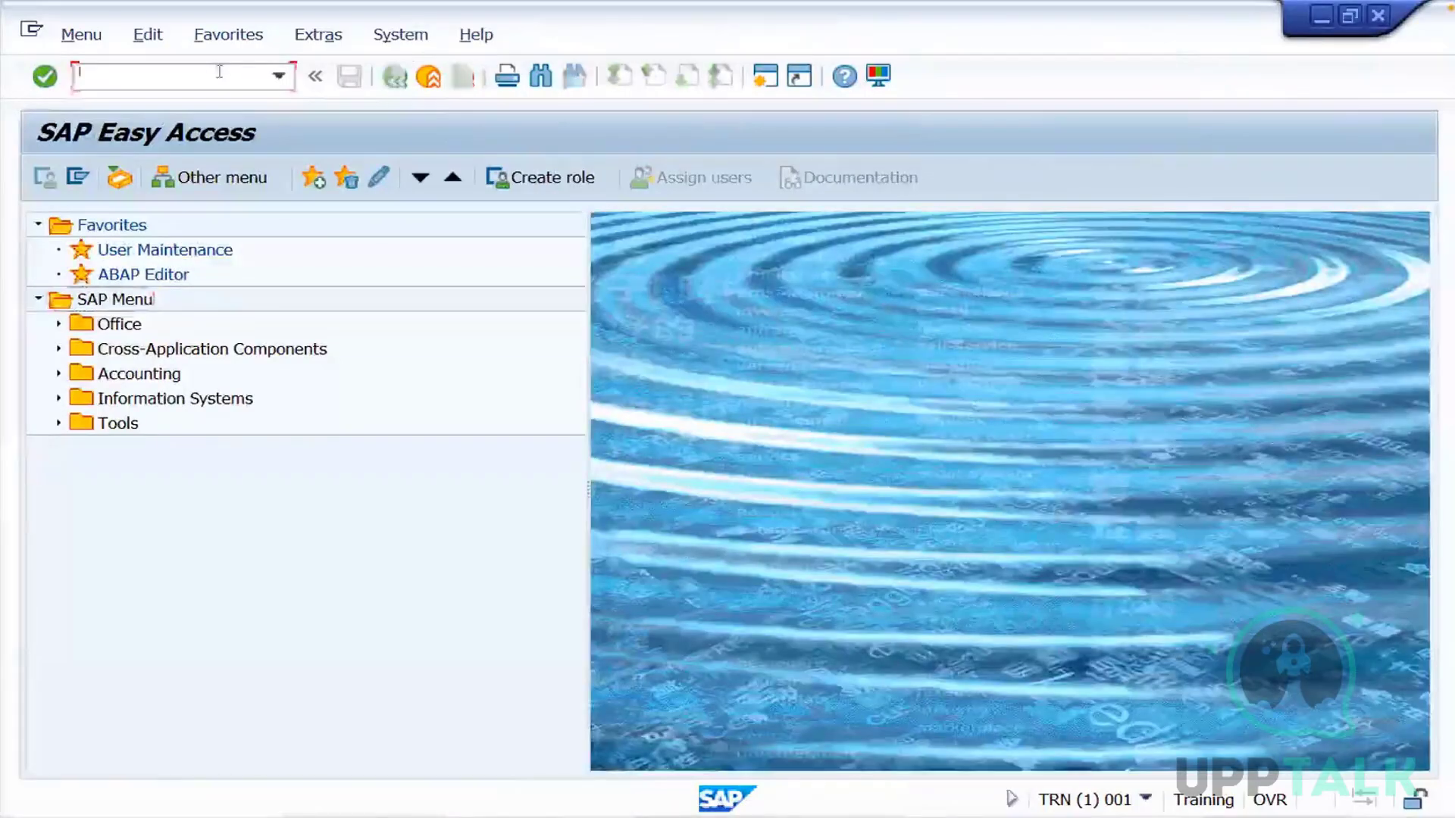
Run transaction sm51 and highlight the line stating how many application server instances are started
text(sm51)
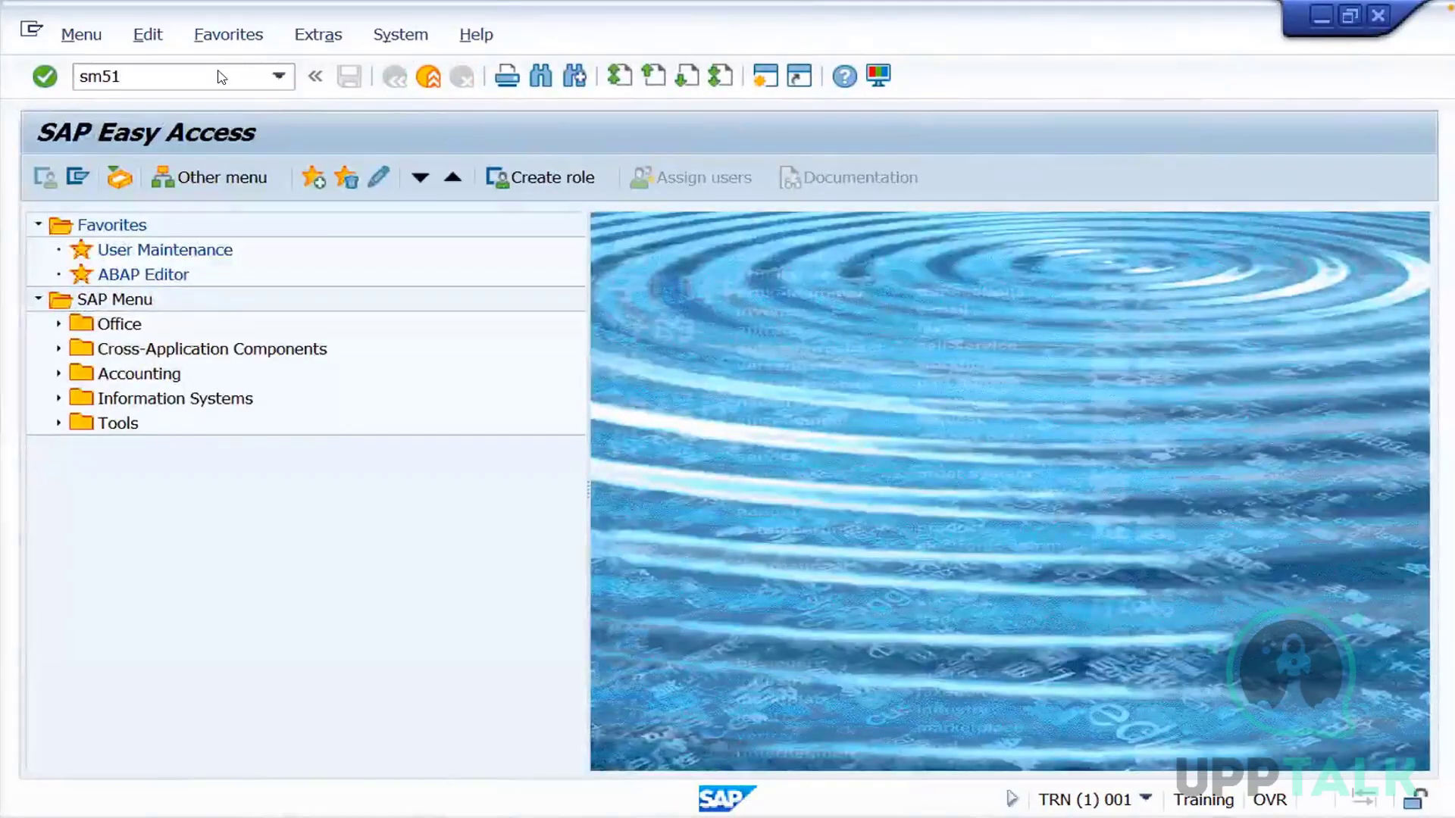
key(Return)
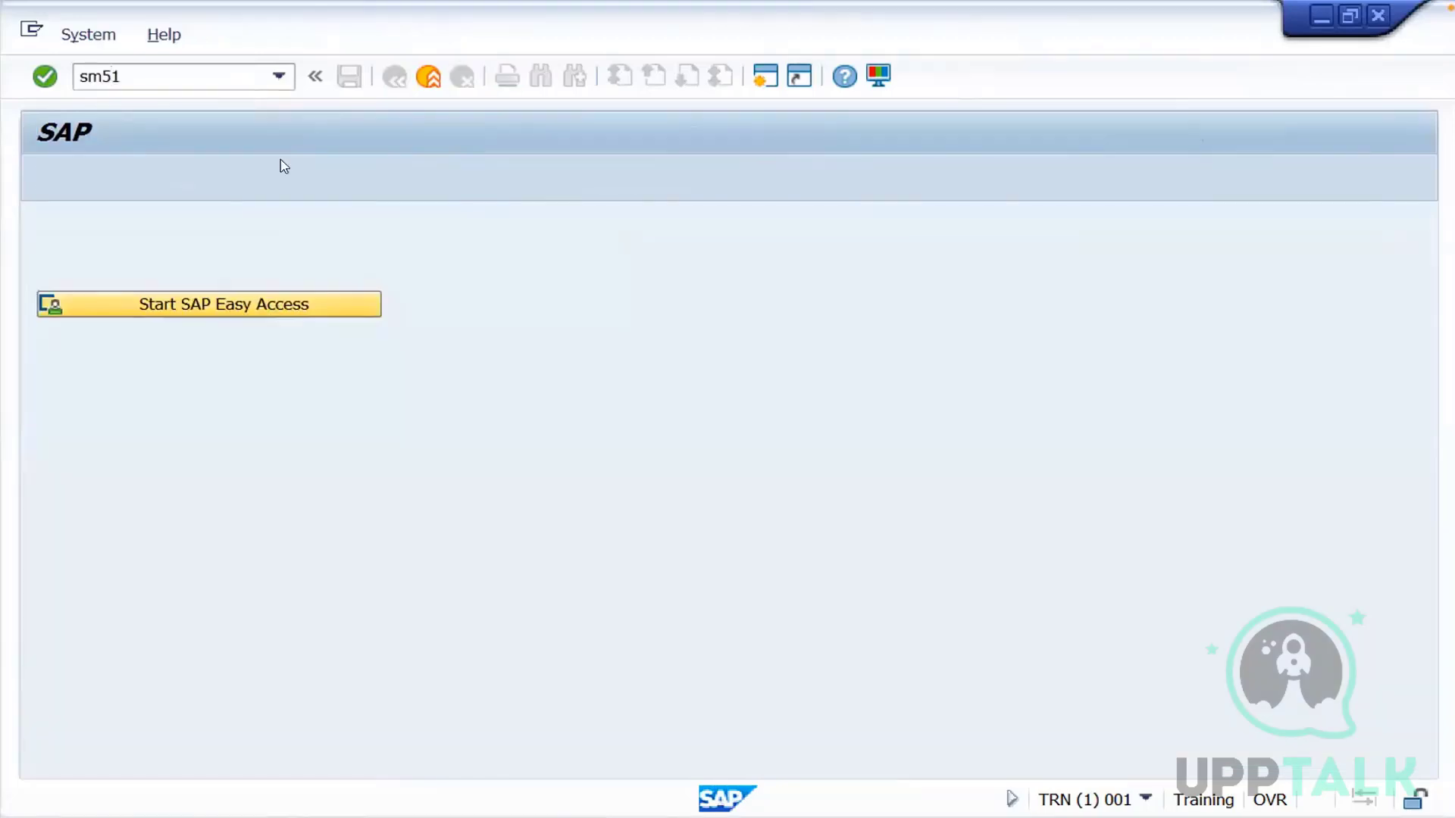
key(Return)
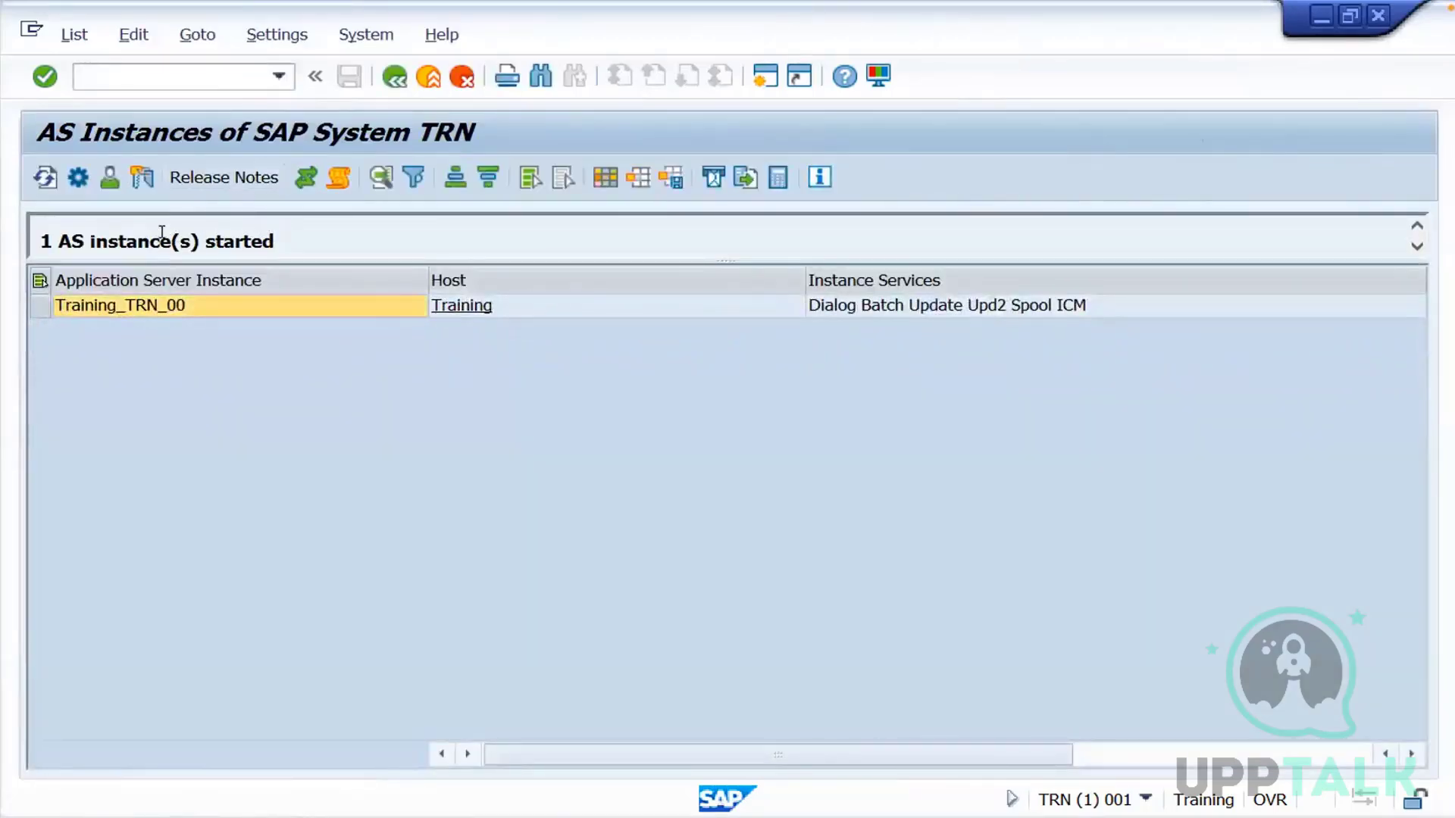
drag(274, 241, 39, 241)
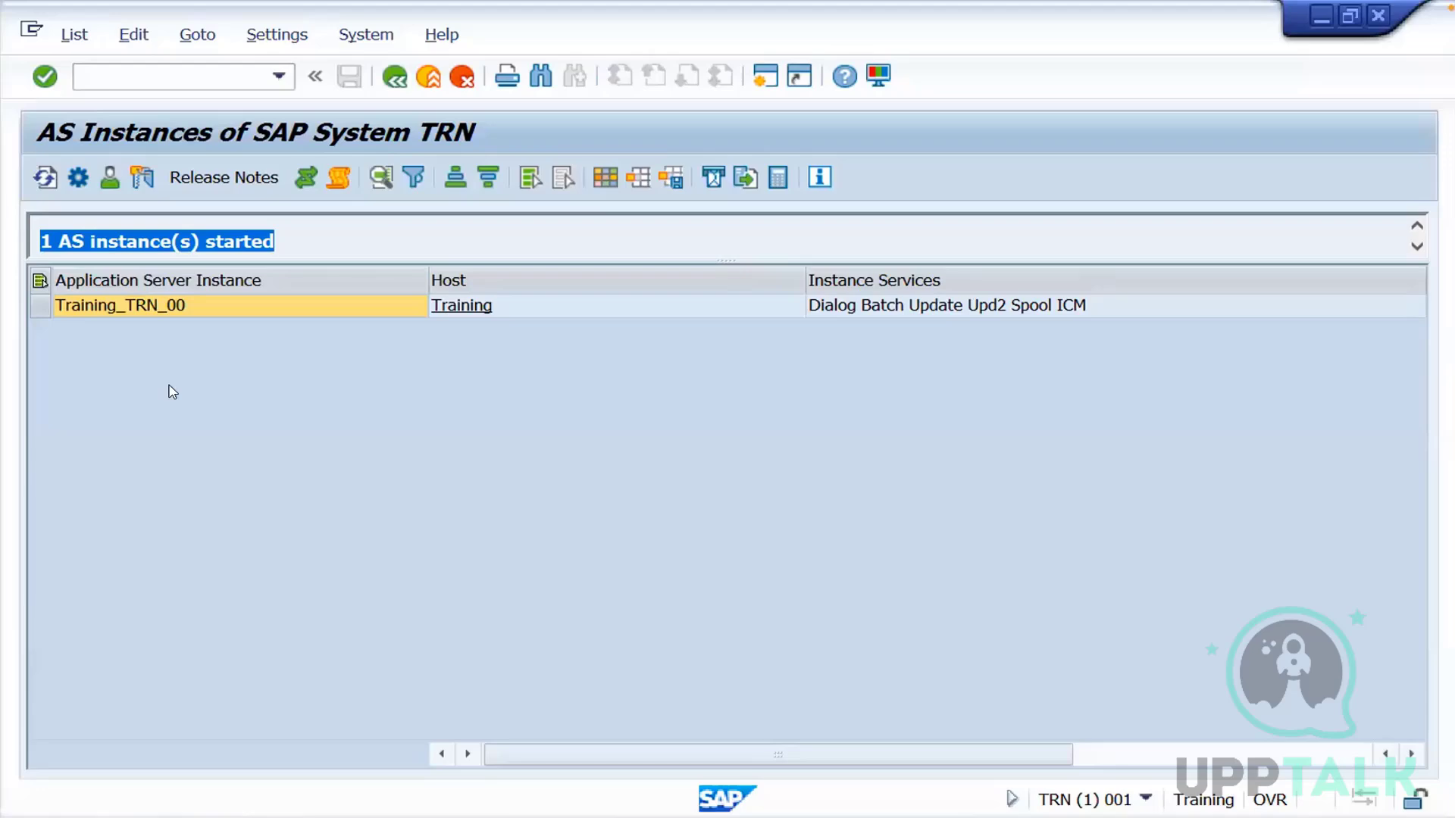
Switch to the WPS Office presentation and add the bullet "SM21 ( System logs)" below the SM51 line on the Monitoring task slide
key(super+Tab)
click(740, 370)
key(Return)
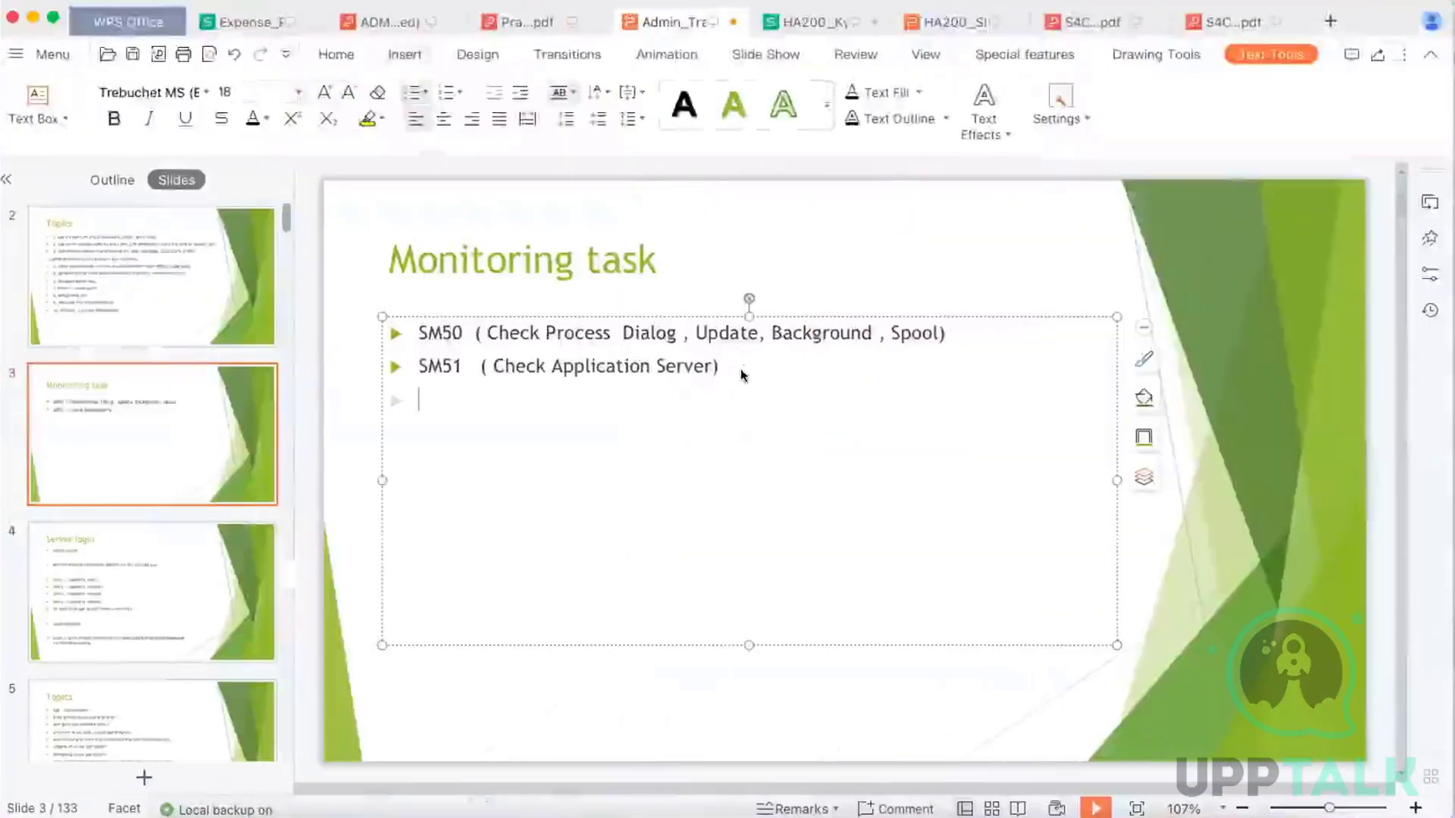
text(Sm21)
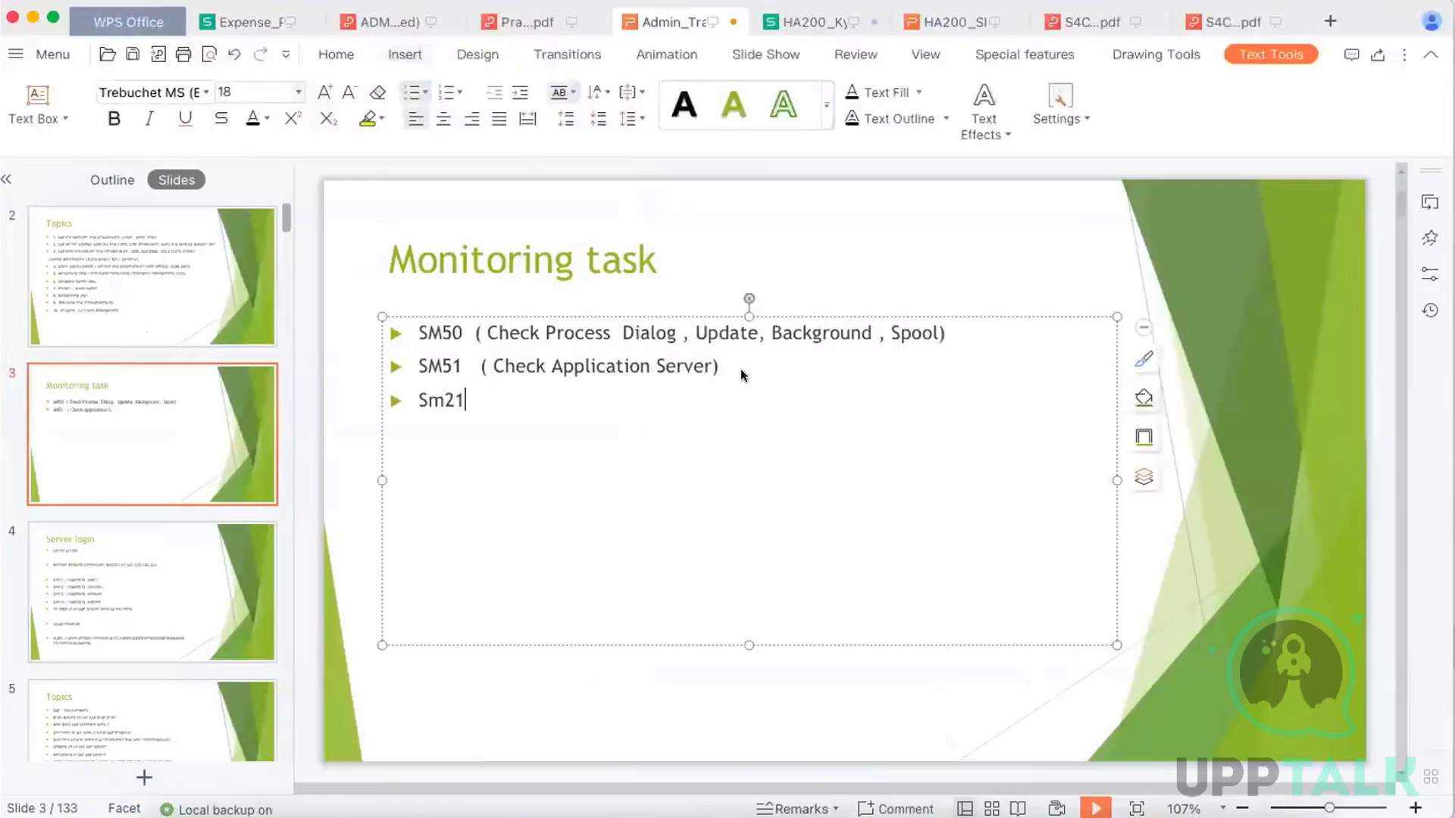
key(BackSpace)
key(BackSpace)
key(BackSpace)
text(M21  ( System logs))
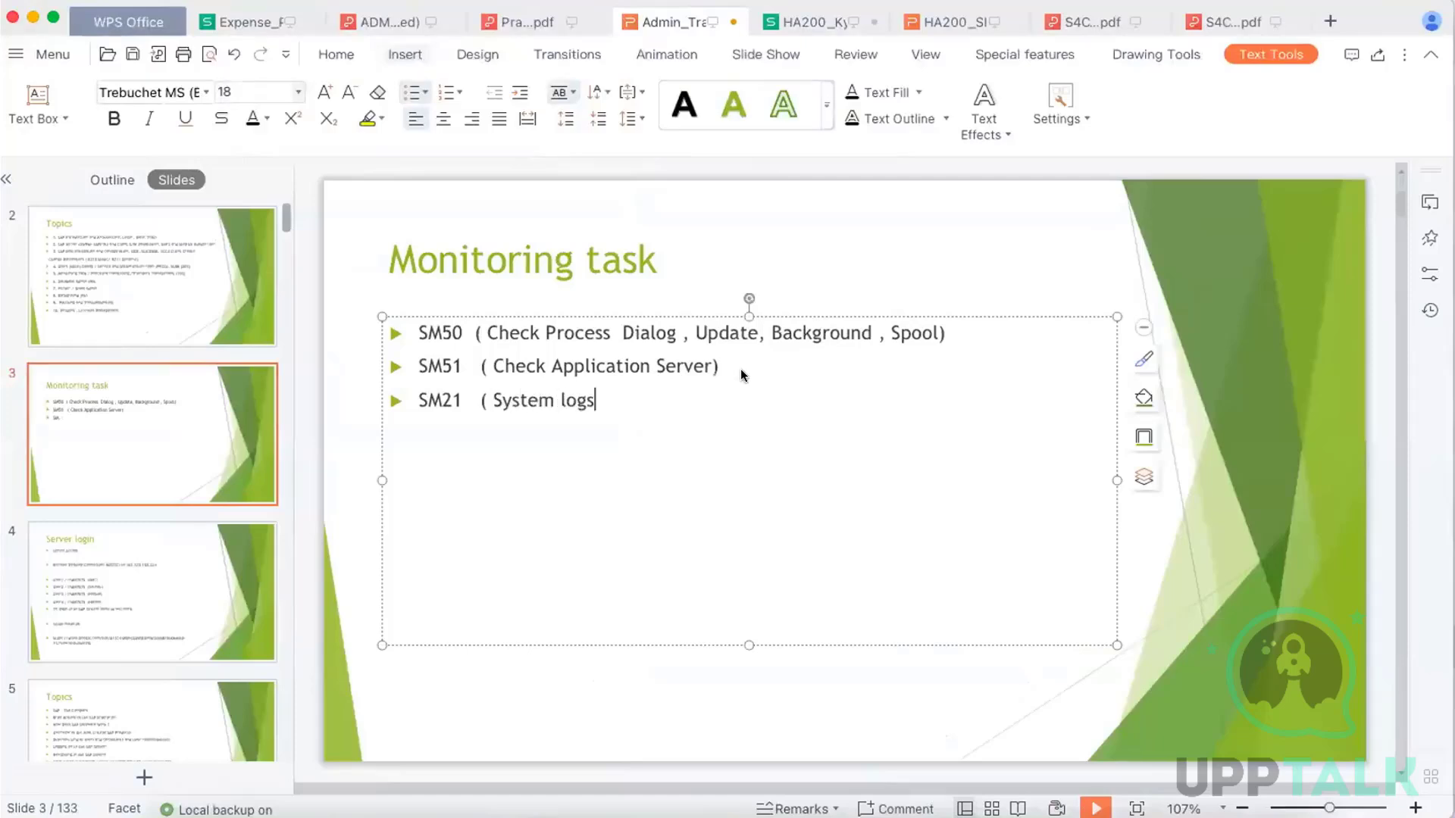
text( Eroor)
Append the word "Error" to the SM21 system logs bullet
key(BackSpace)
key(BackSpace)
key(BackSpace)
text(roe)
key(BackSpace)
text(r)
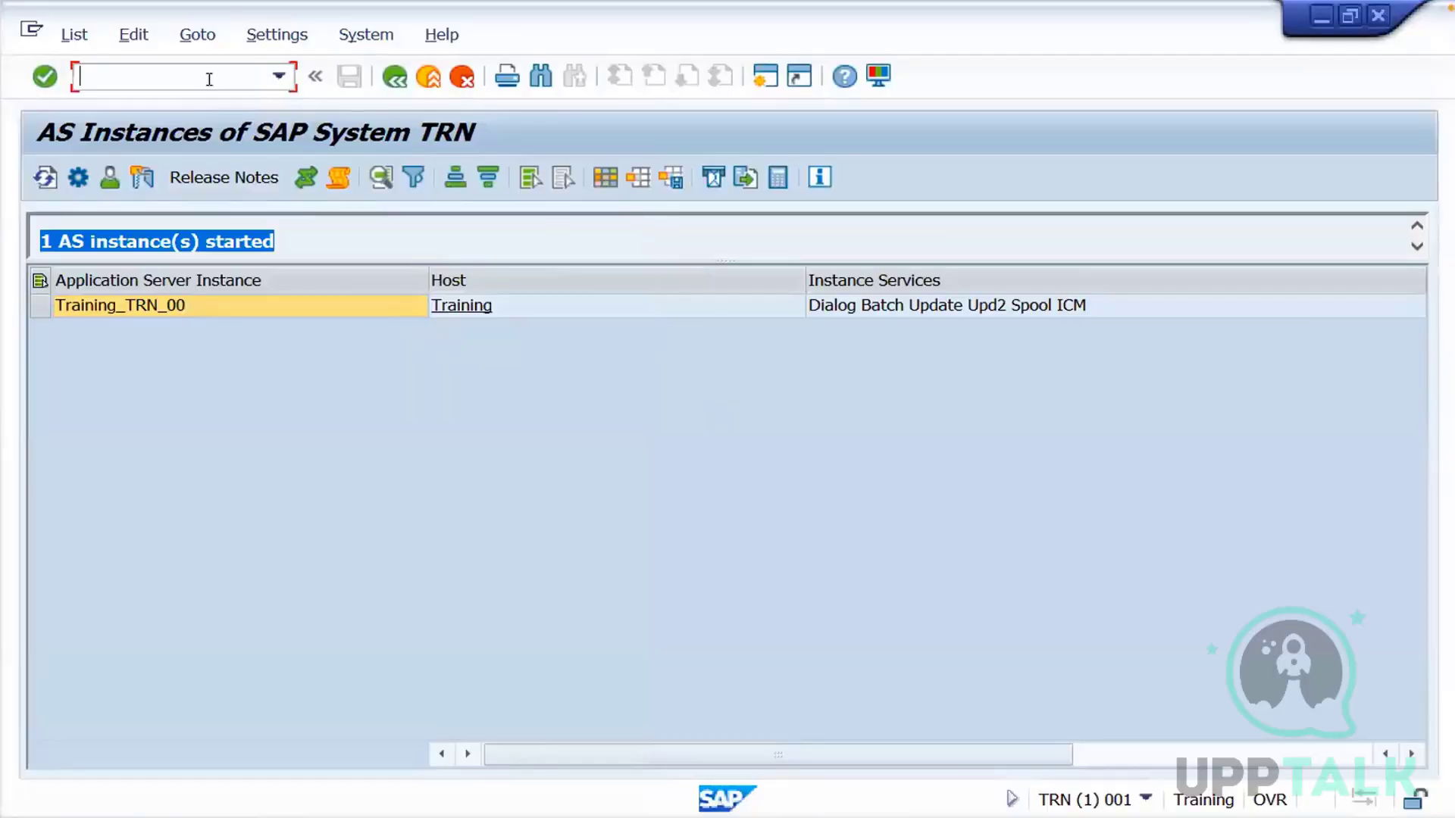
Switch to SAP, run transaction /nsm21, display the system log with the default selection and select the Priority column
text(/nsm21)
key(Return)
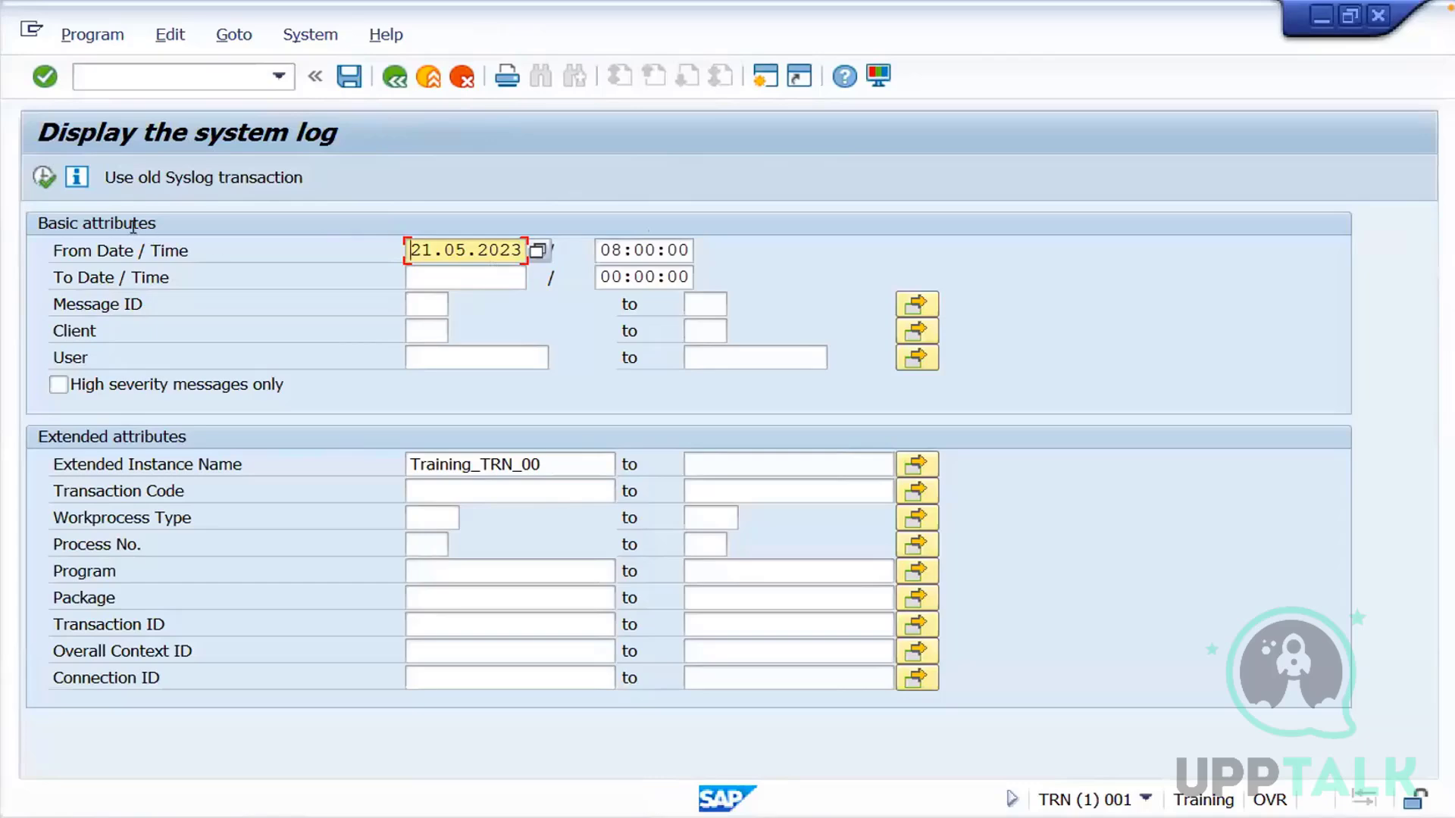
click(44, 178)
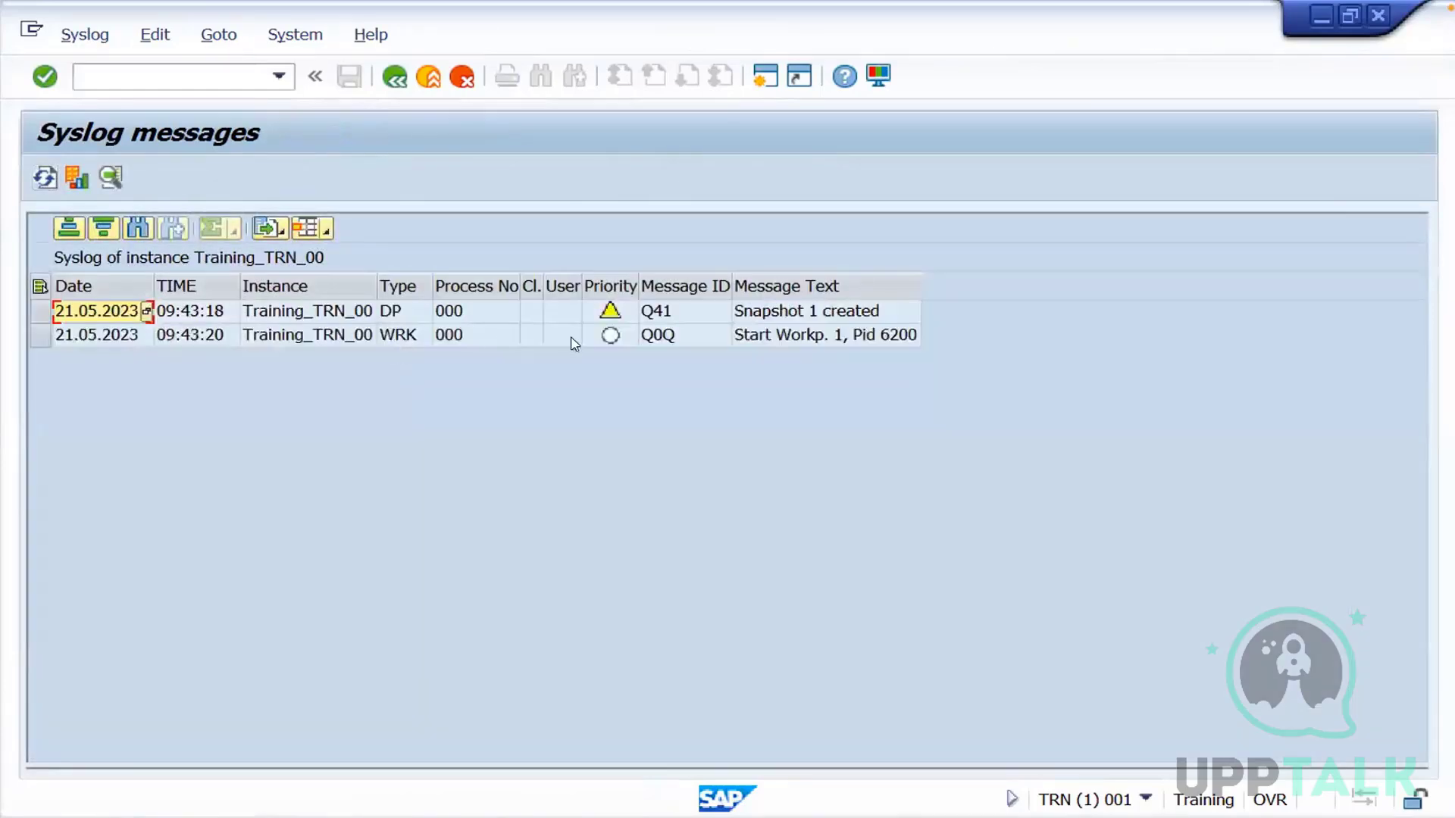
click(618, 290)
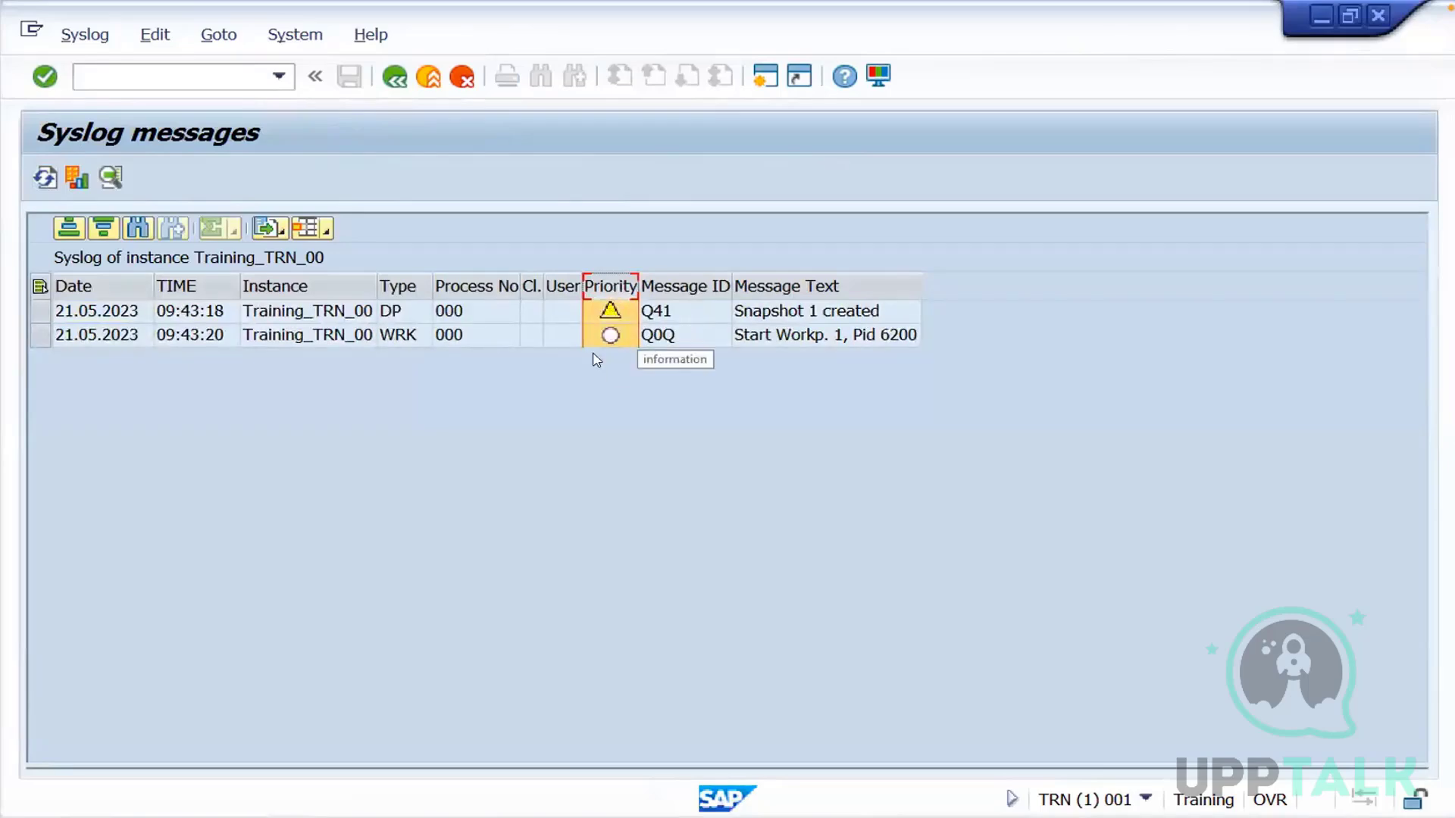
Return to the system log selection, set the From Date to 19.05.2023 and display the log again
click(394, 81)
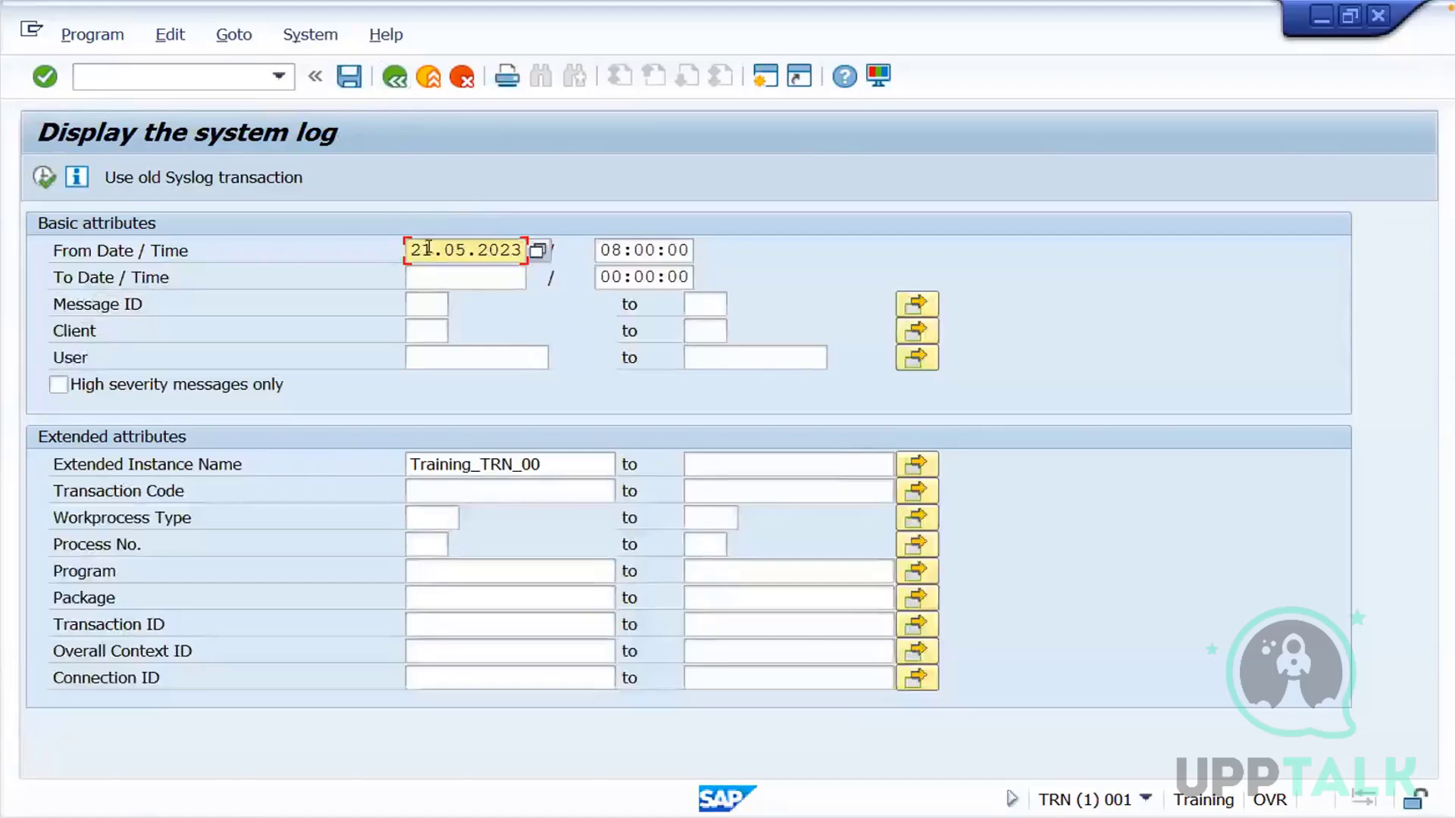
click(538, 253)
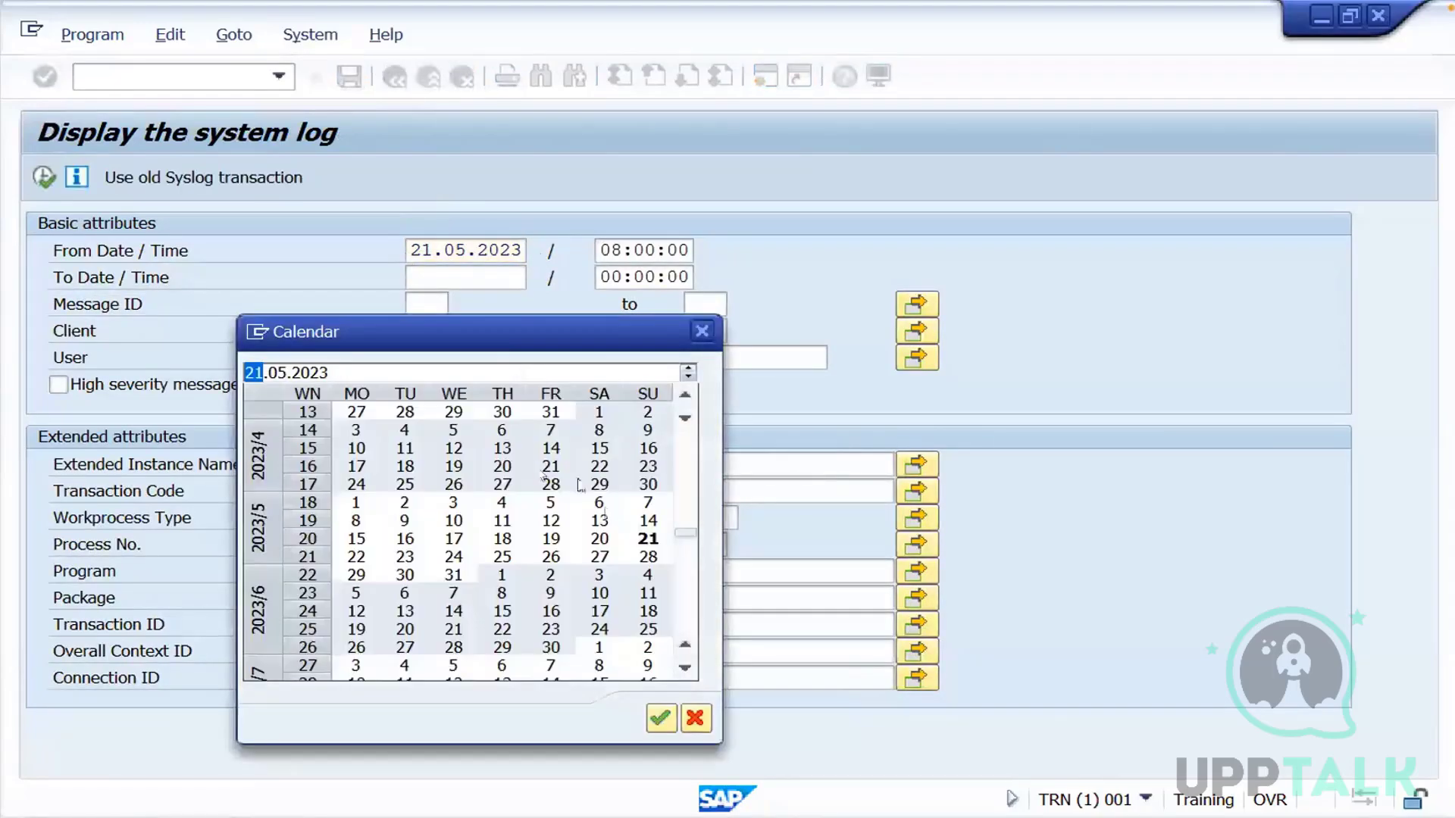
double_click(547, 535)
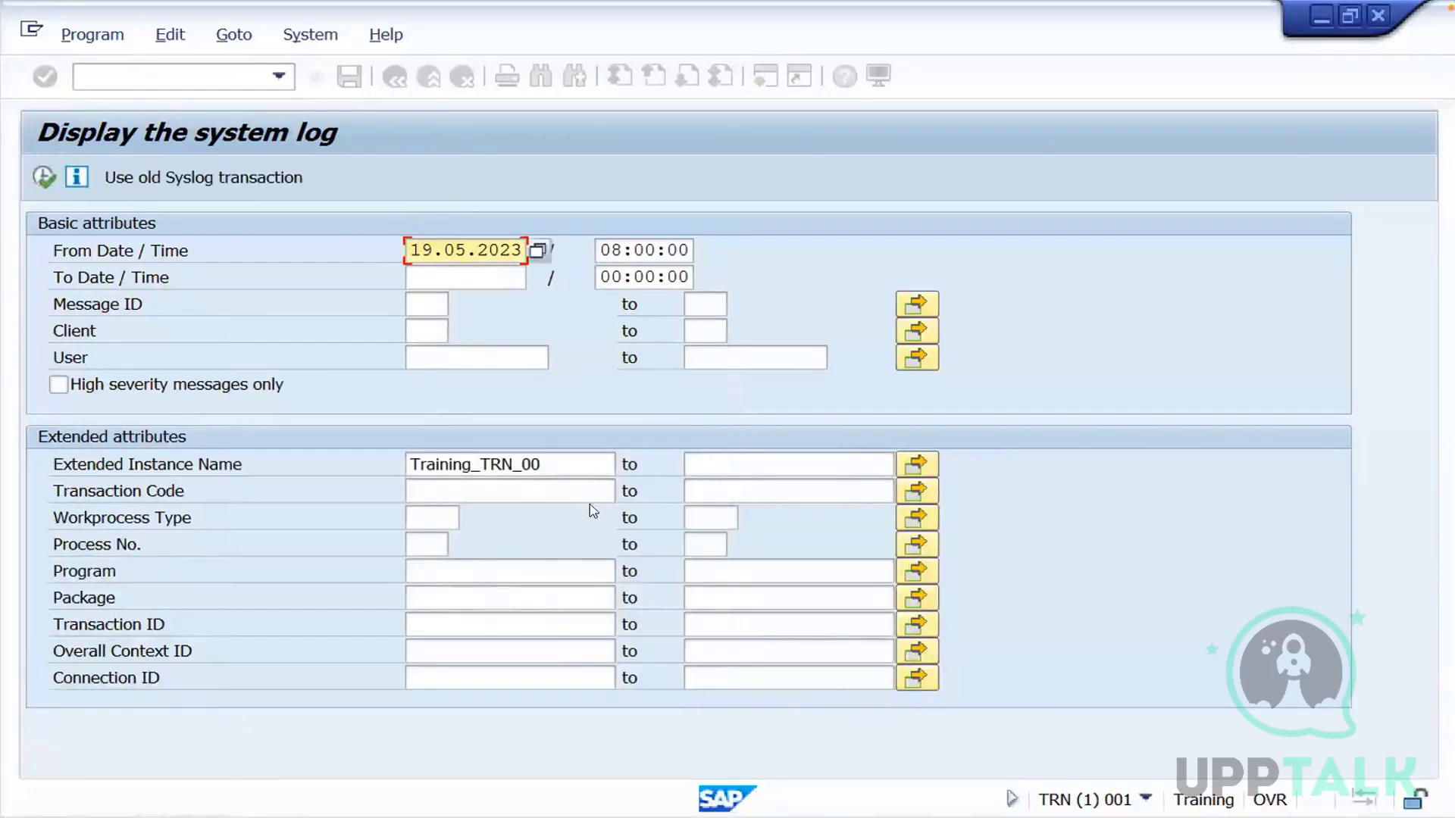
click(41, 182)
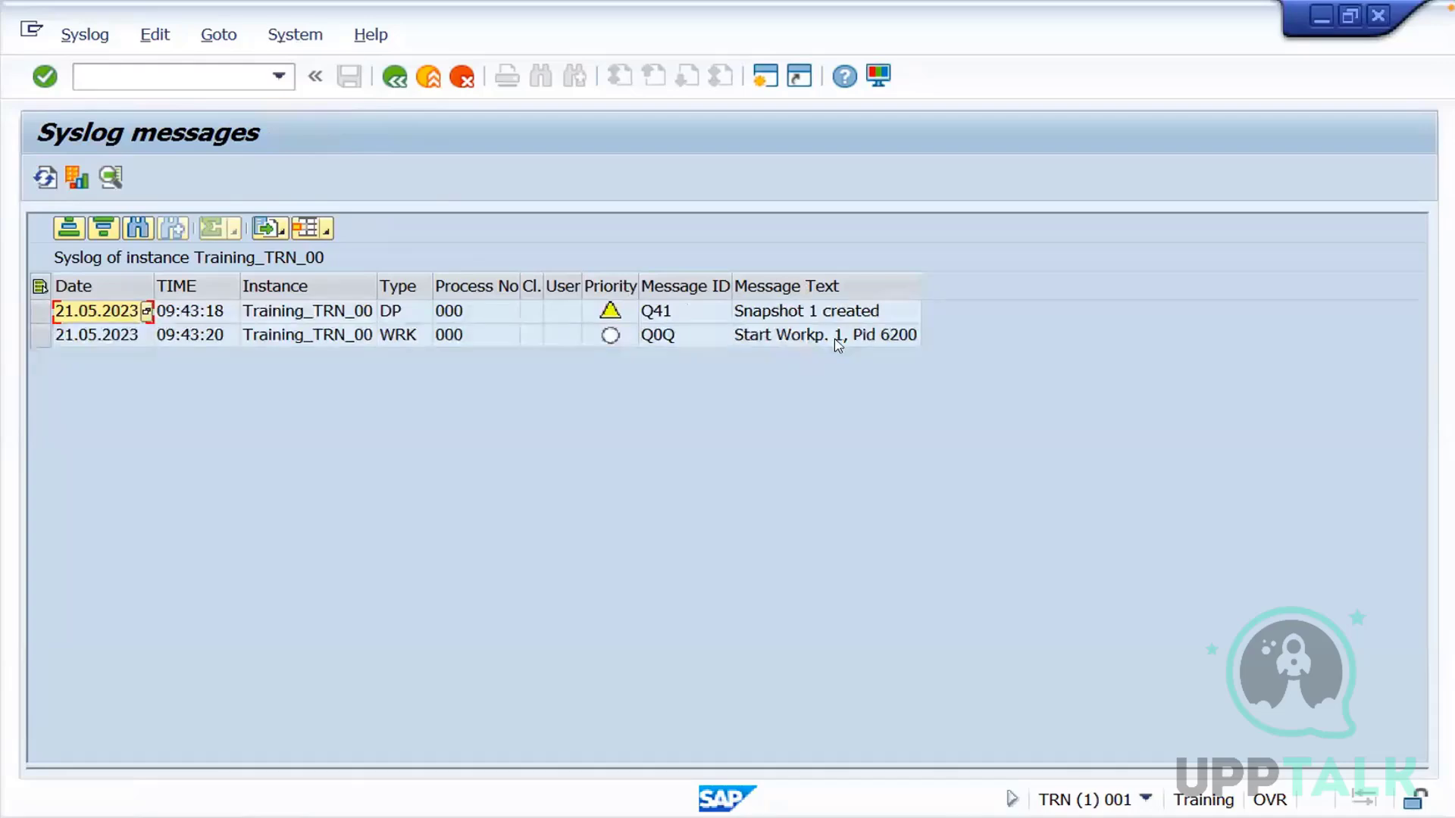
Examine the details of the "Start Workp. 1" syslog message and return to the message list
click(871, 341)
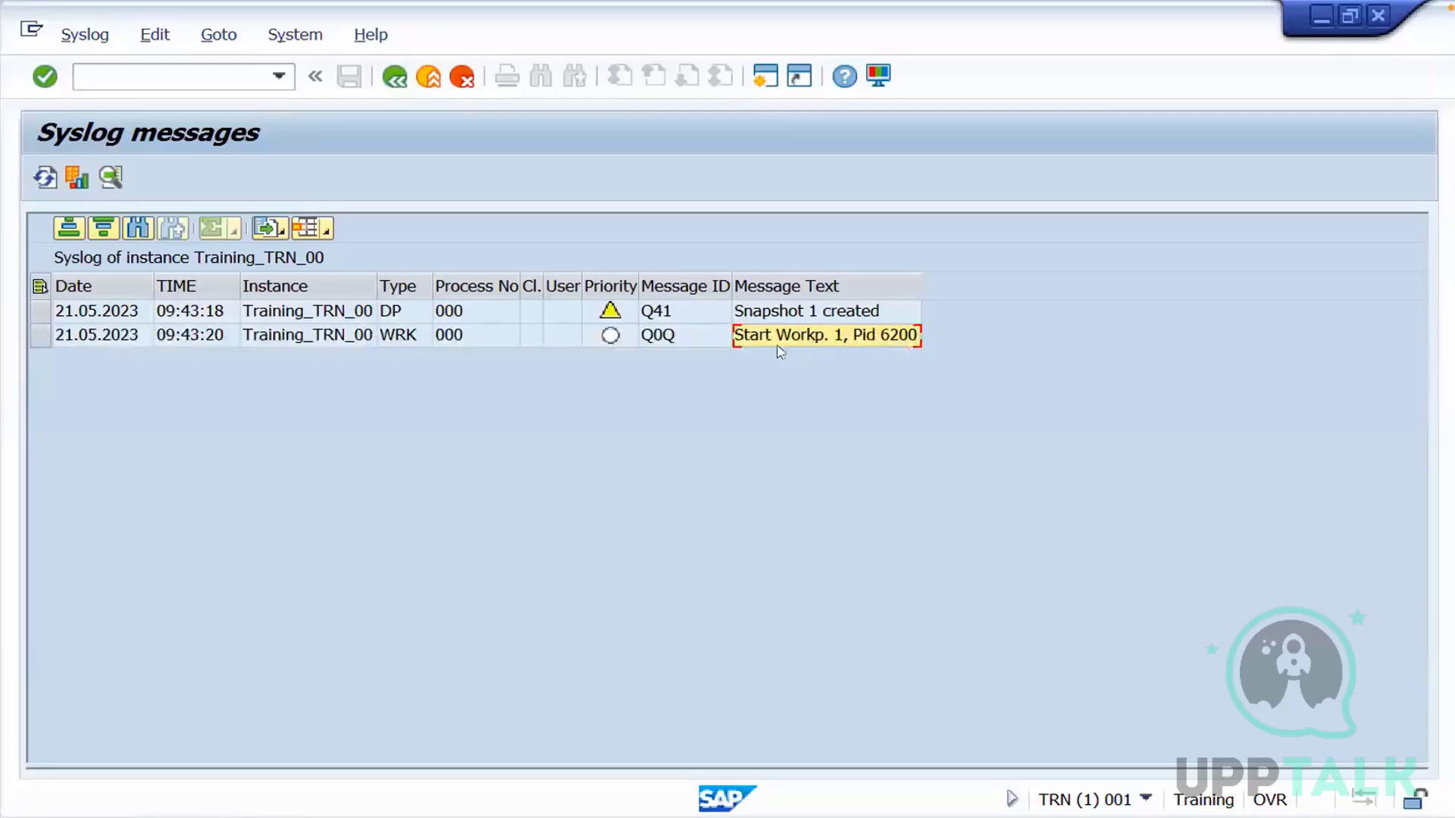
double_click(882, 336)
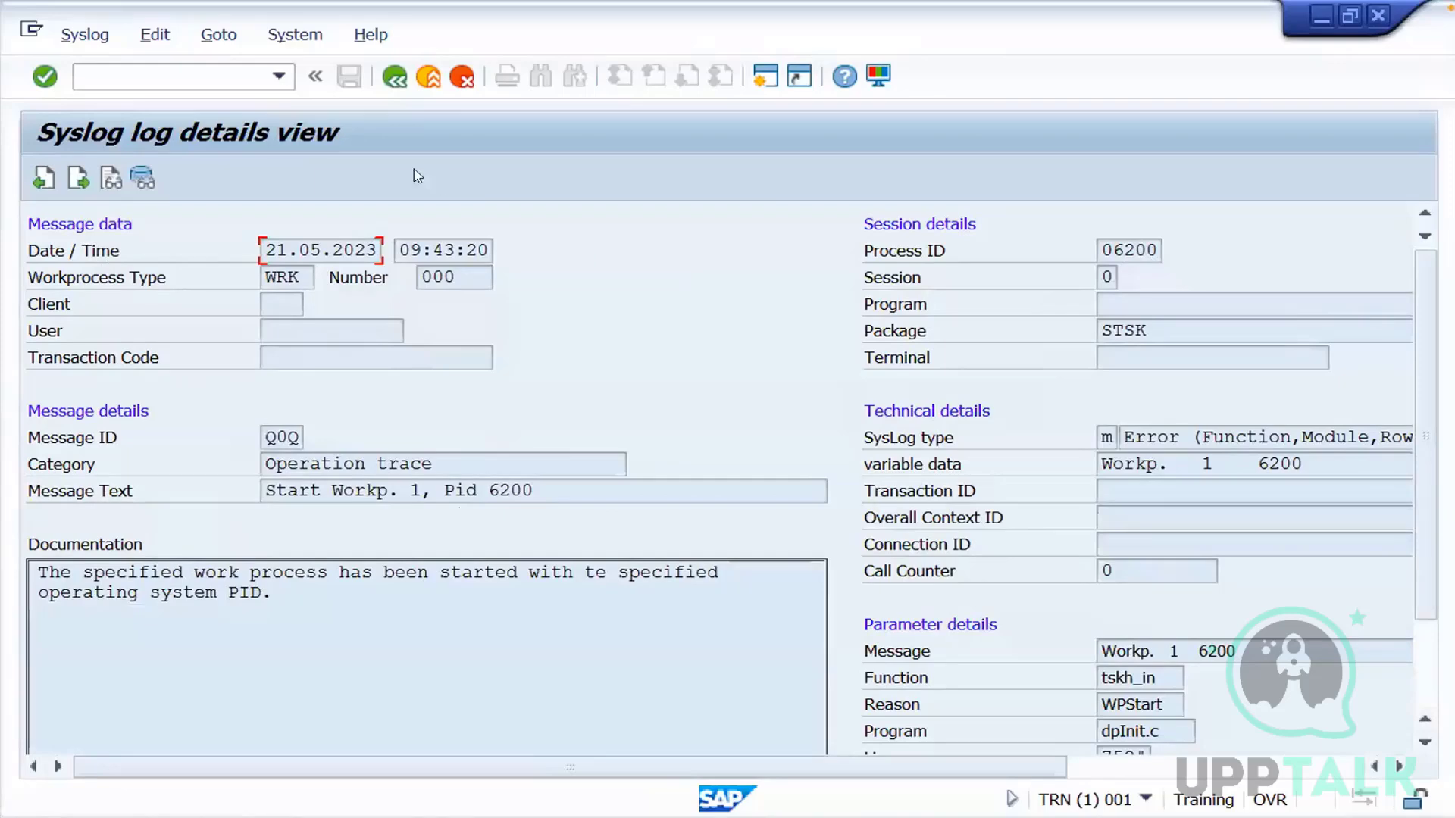
click(395, 77)
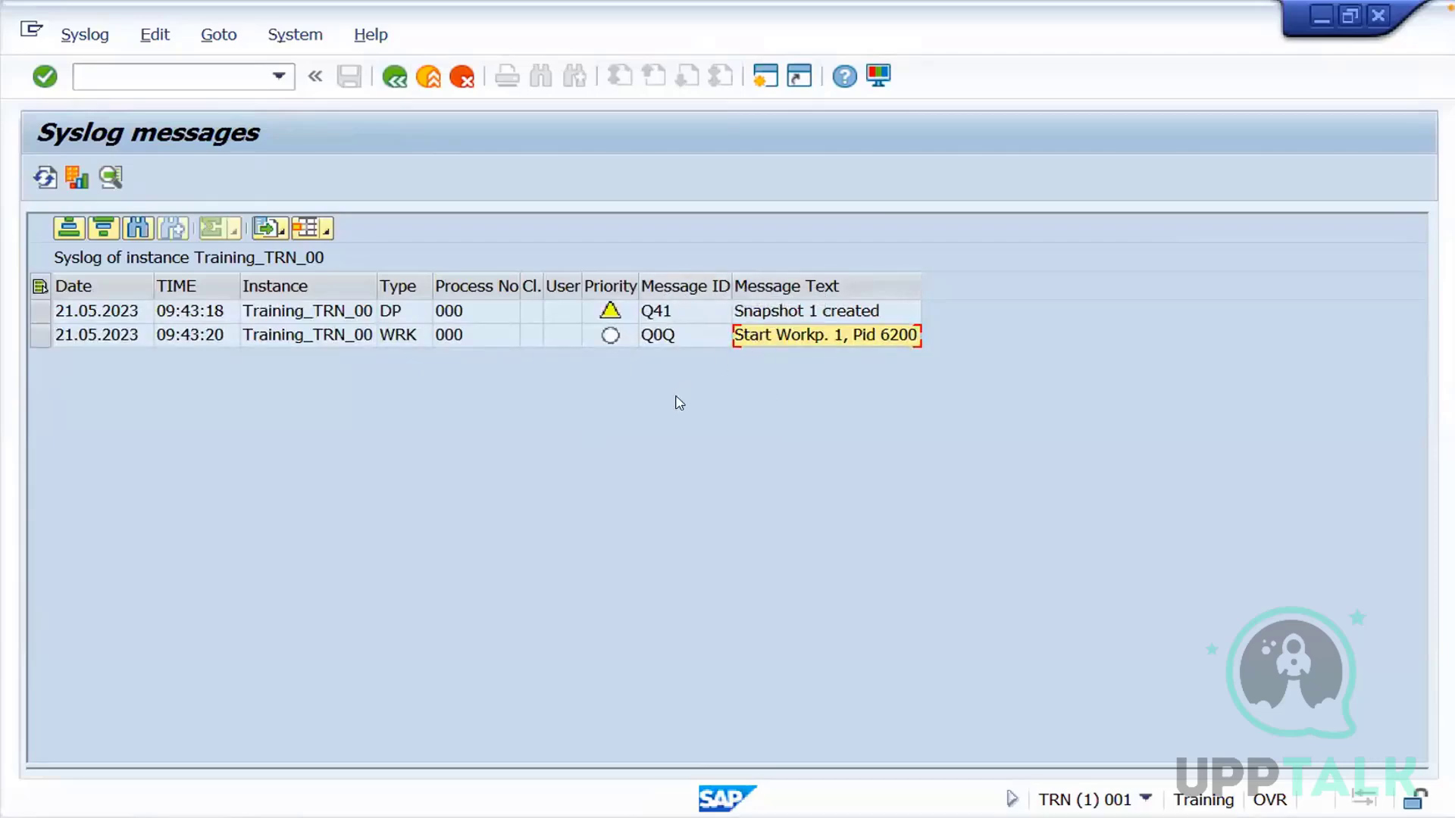
Switch to the WPS Office presentation and add the bullet "ST22 (ABAP Dumps runtime error)" below the SM21 line
key(super+Tab)
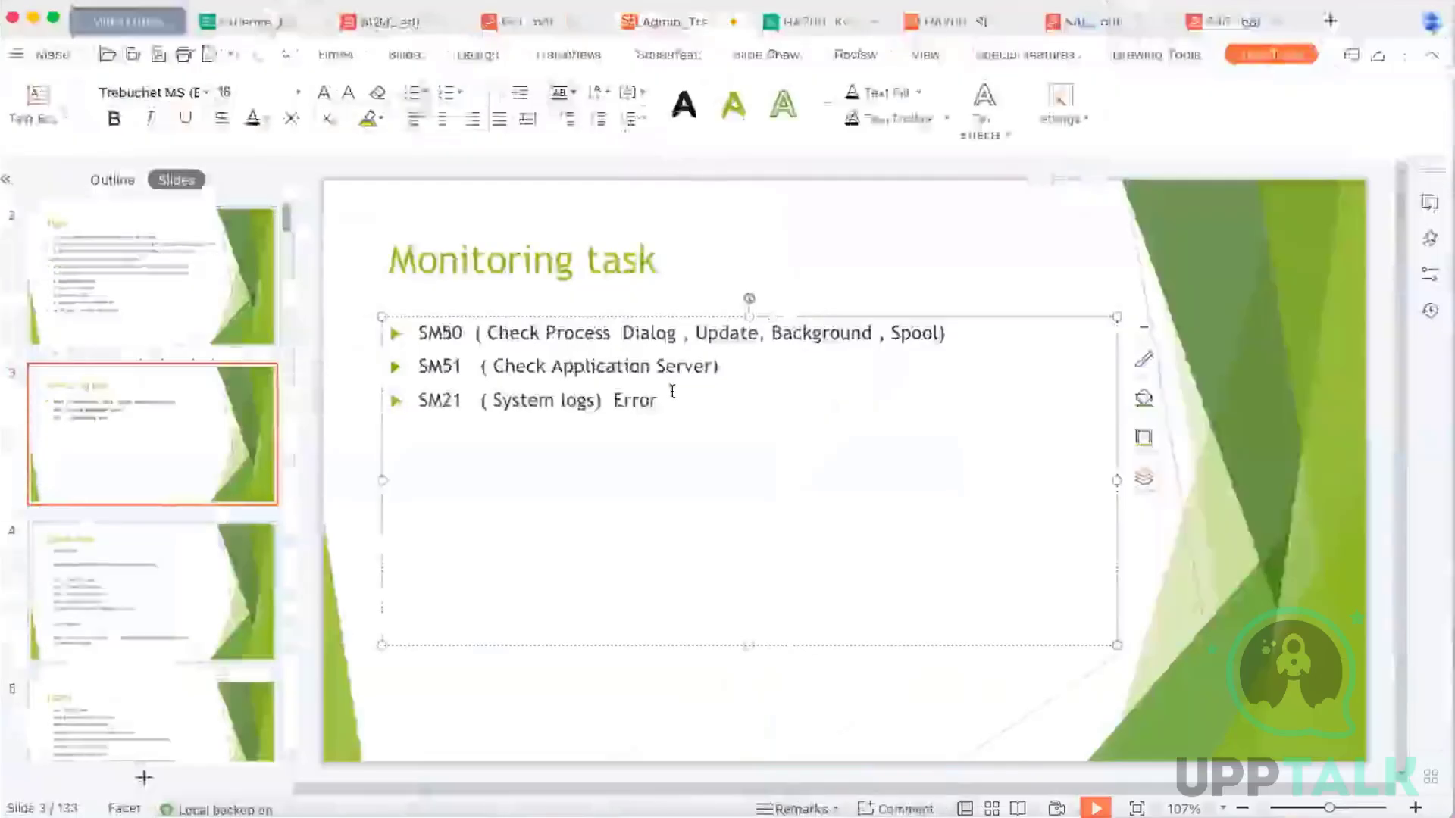
key(Return)
text(ST)
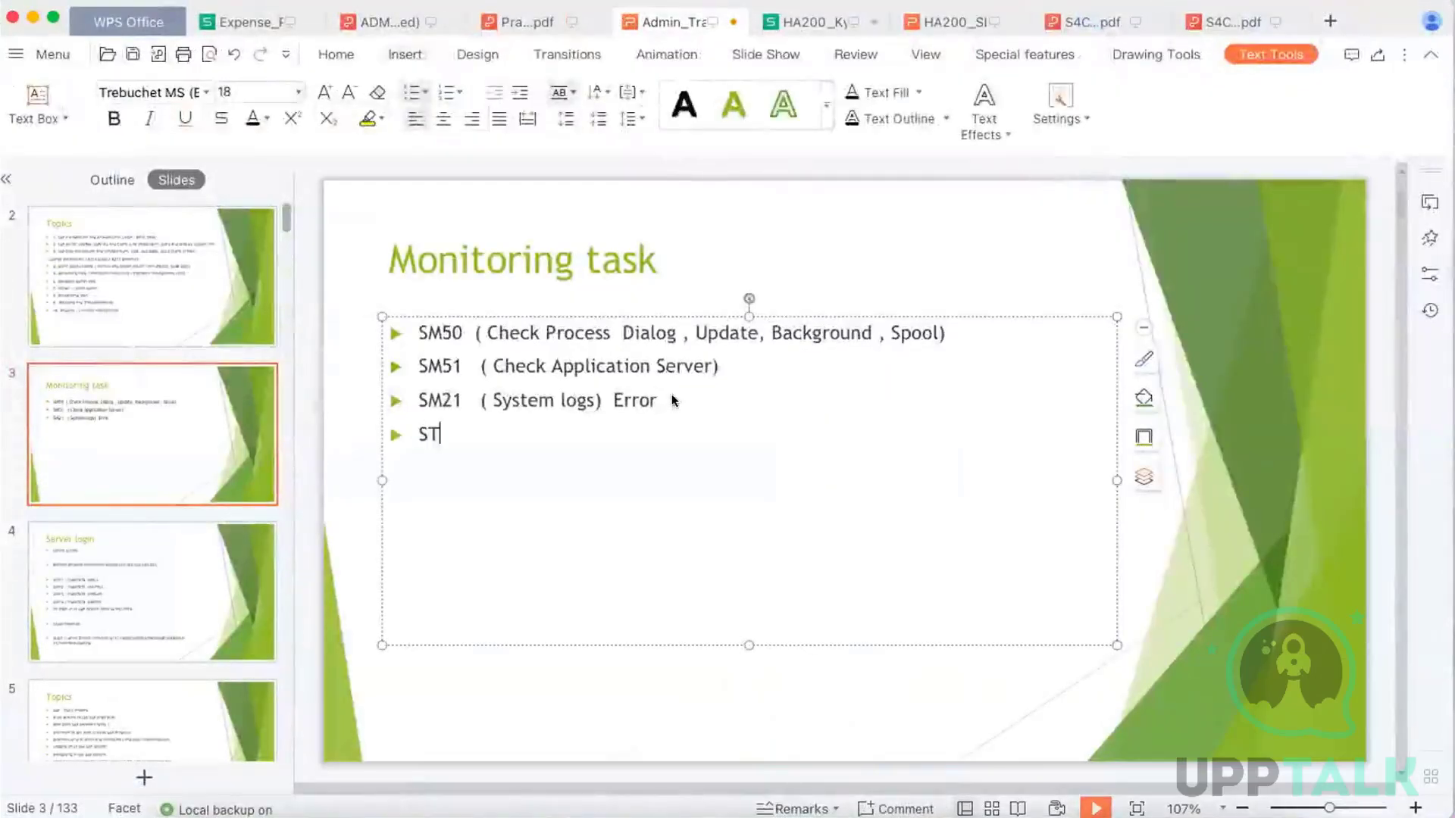
text(22   )
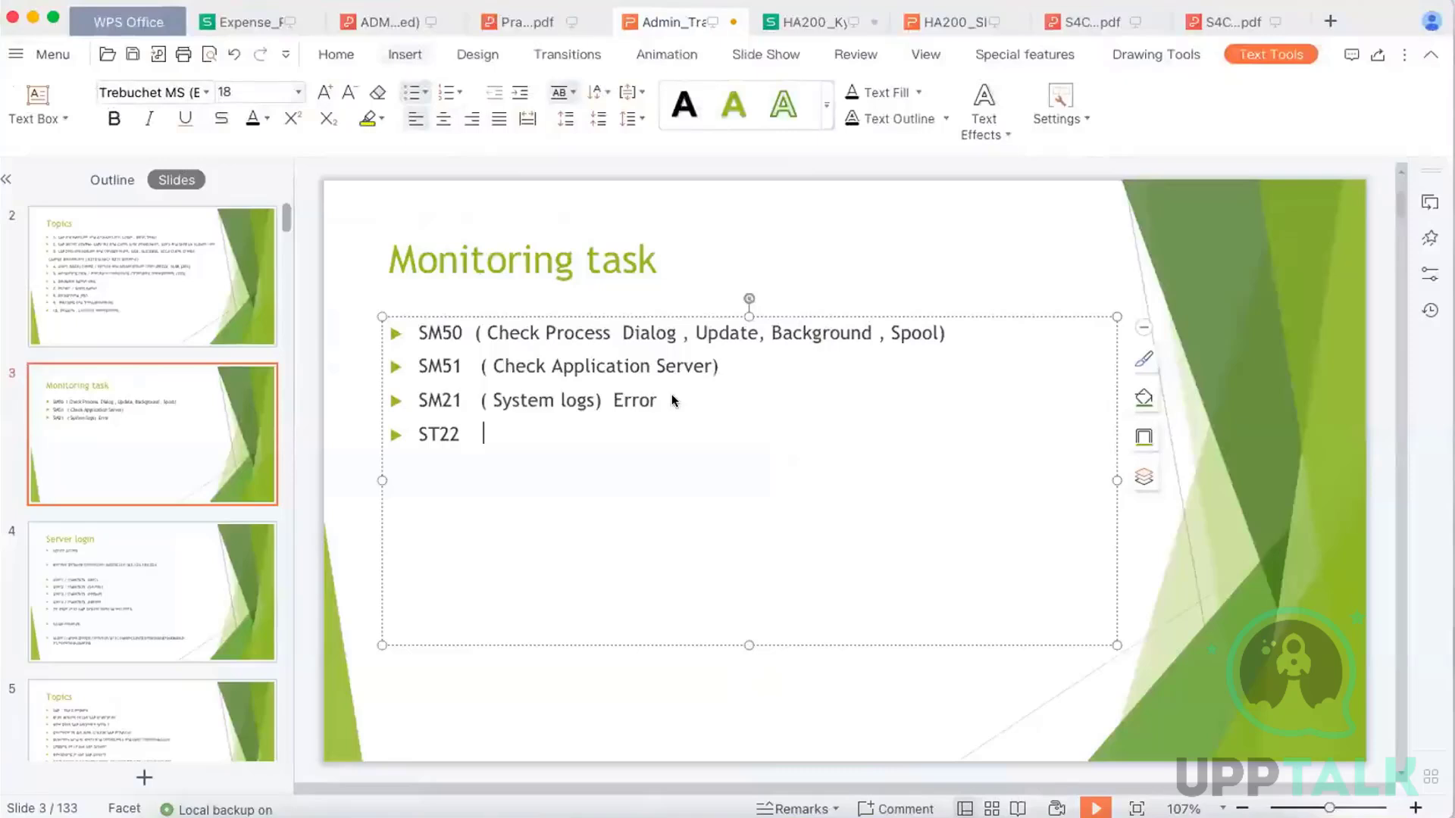
text((ABAP Dumps runti)
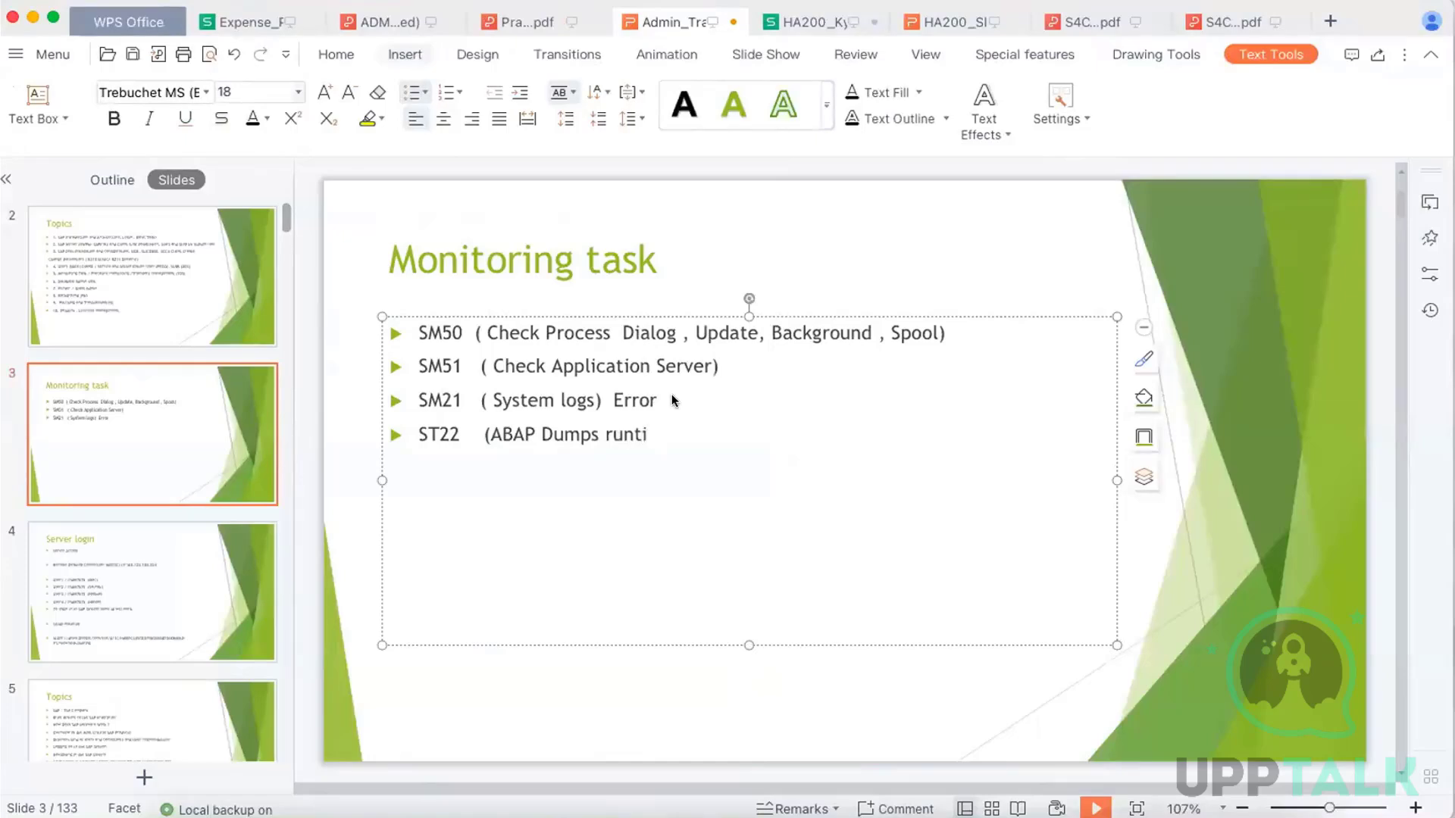
text(me error)
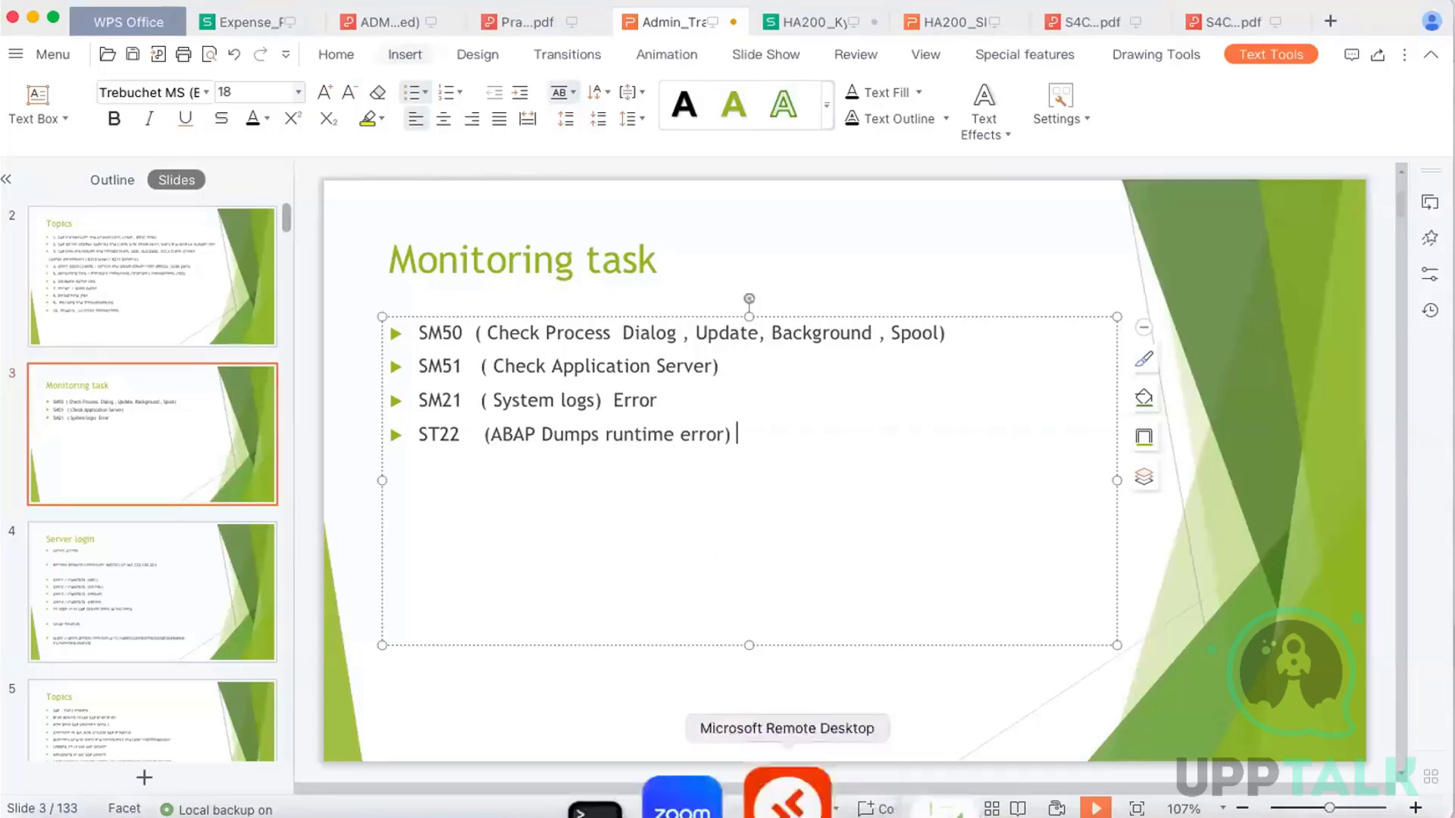
Switch to the SAP session in Microsoft Remote Desktop, exit the syslog messages and run transaction /nst22 for ABAP runtime errors
click(796, 789)
click(429, 79)
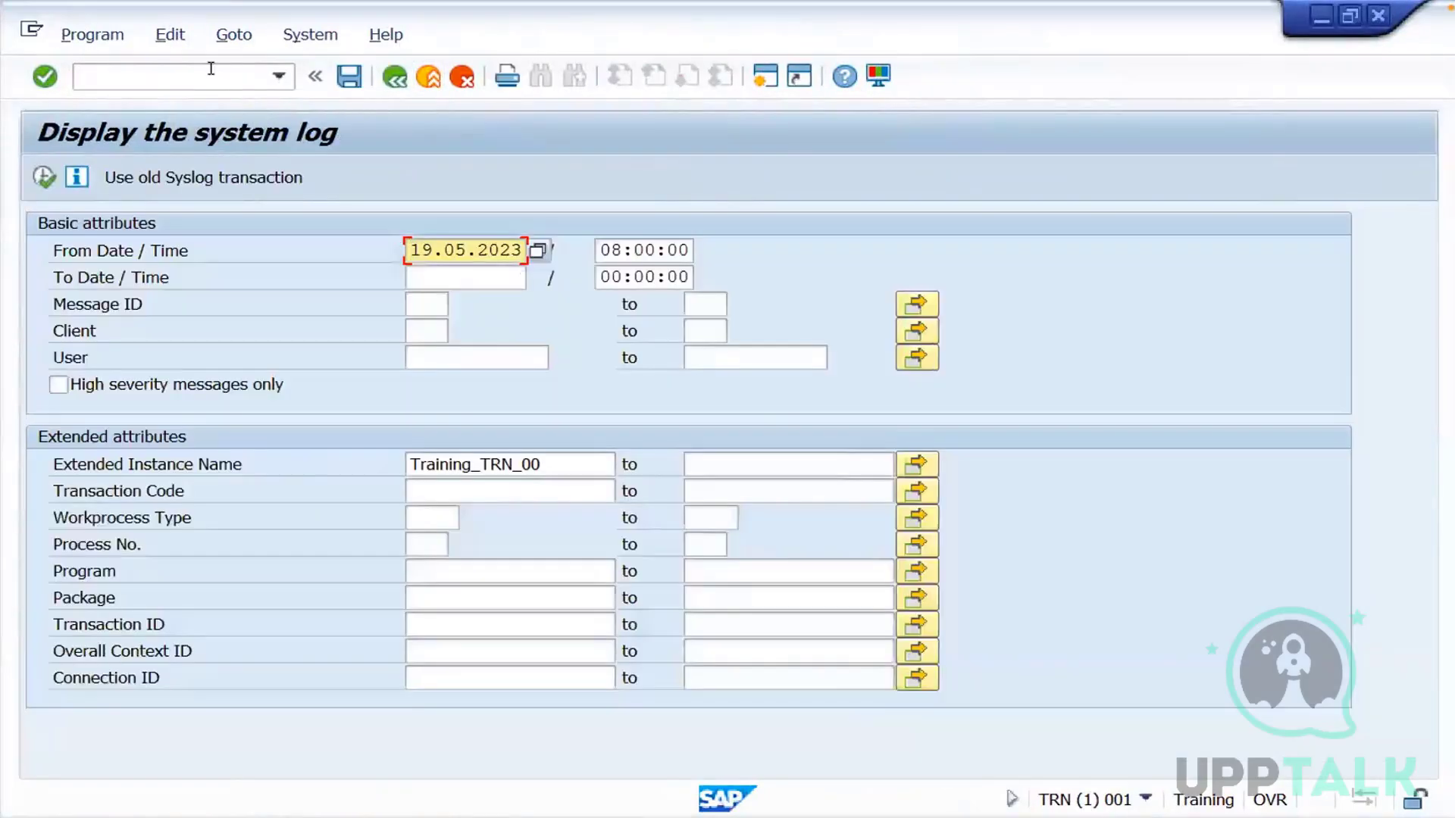
click(211, 69)
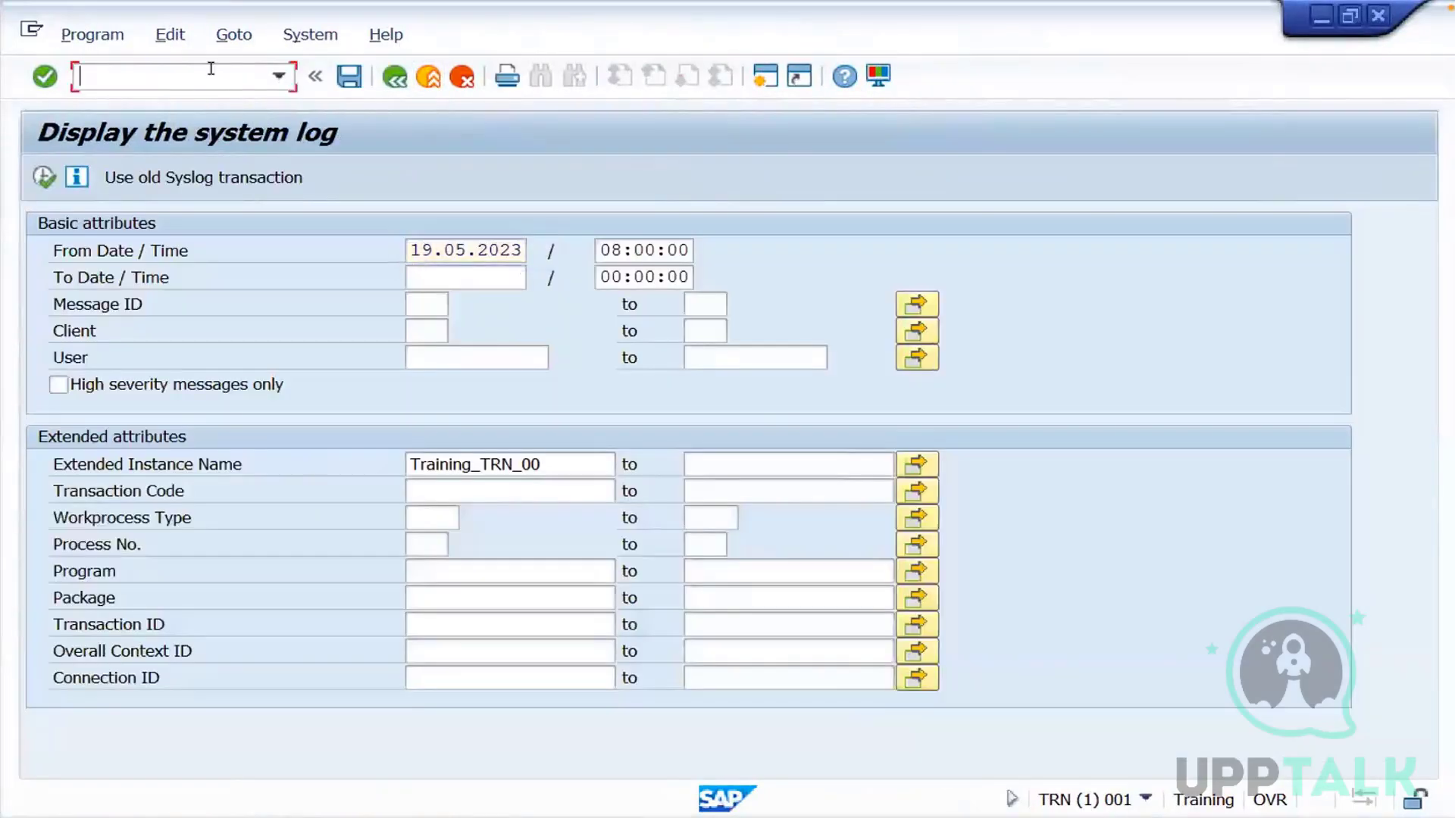
text(/nst22)
key(Return)
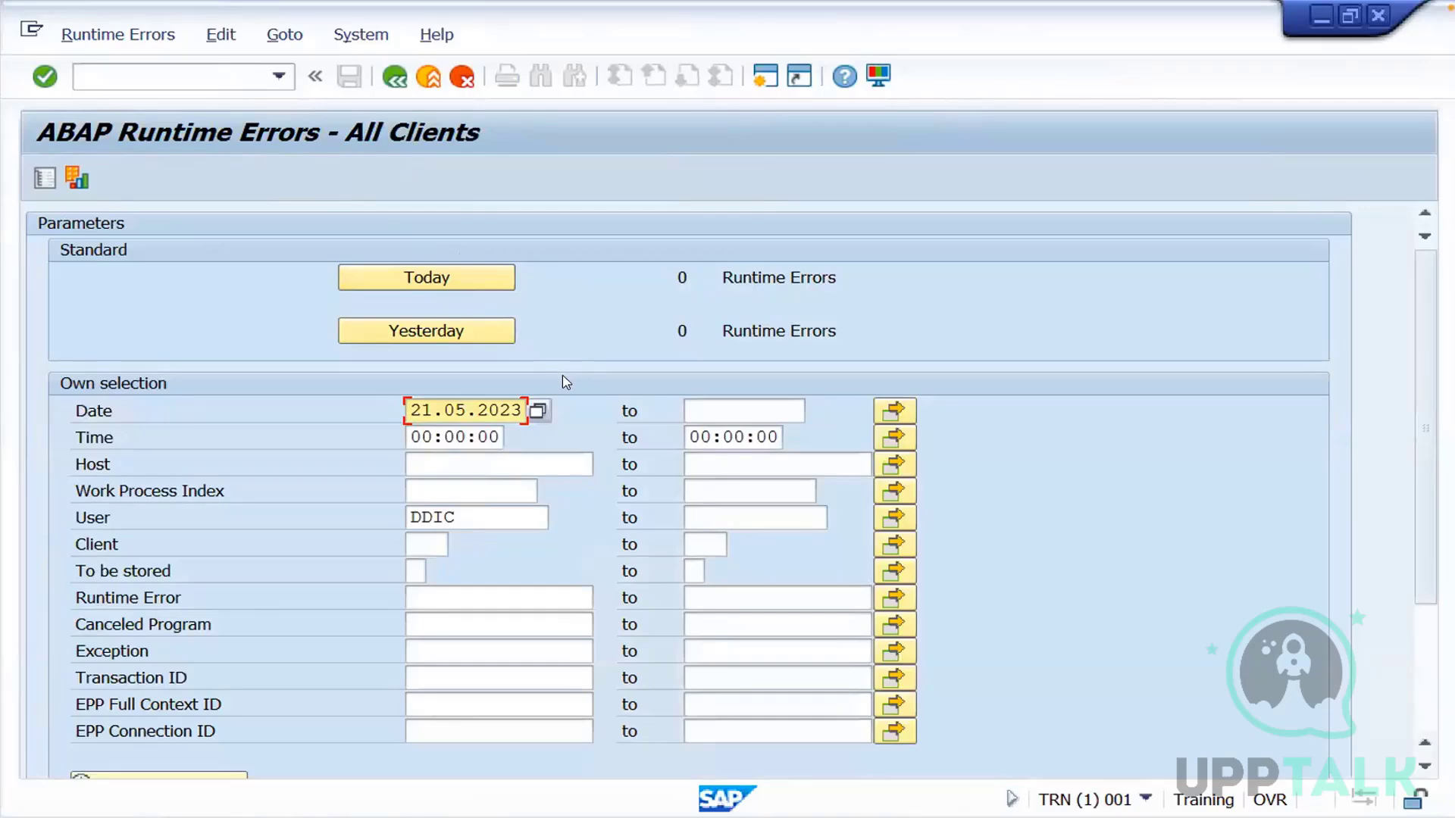
Run transaction /nsm04 and go through the logged-on user entries in the User ID column
click(213, 78)
text(/nsm)
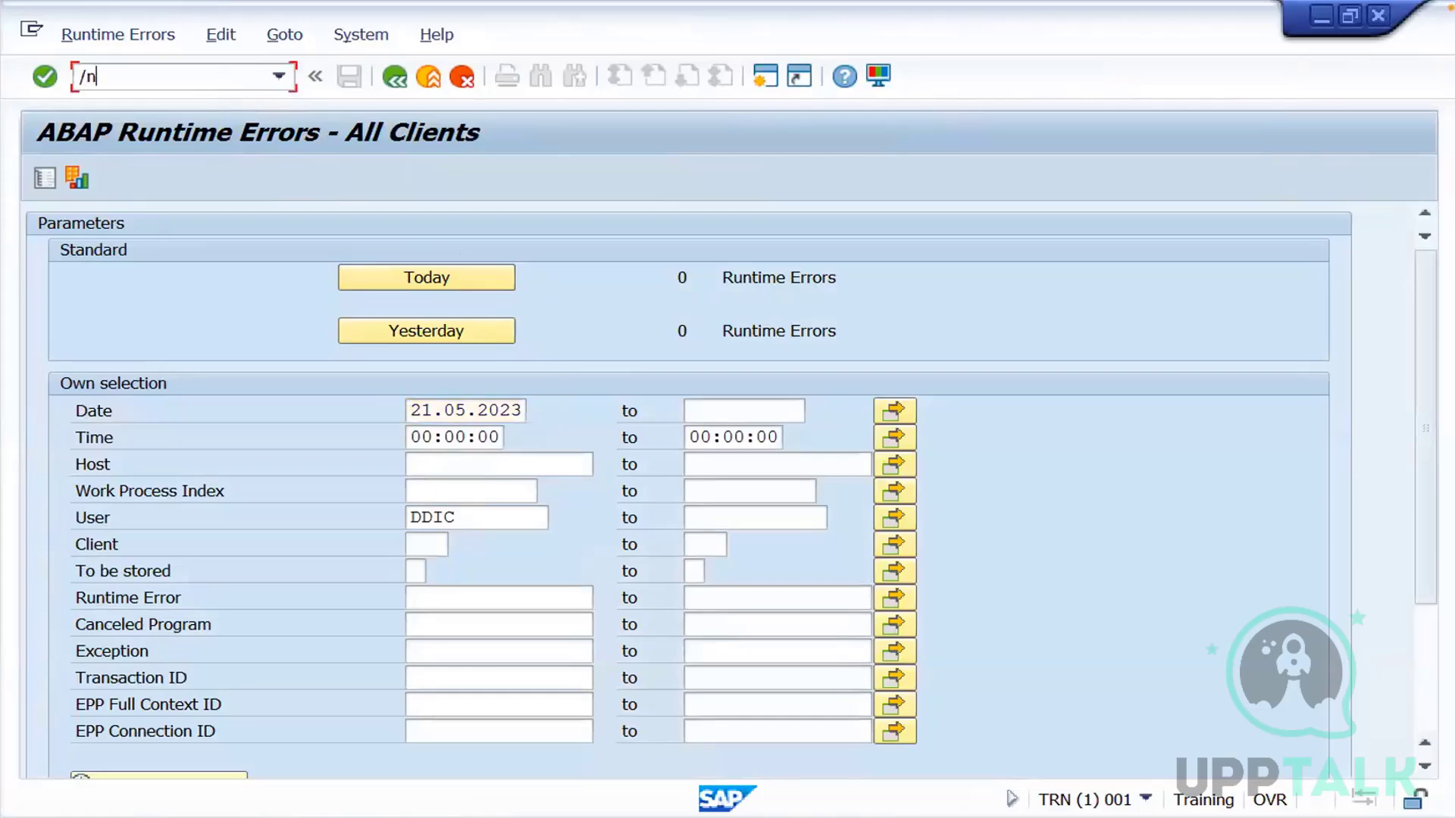
text(04)
key(Return)
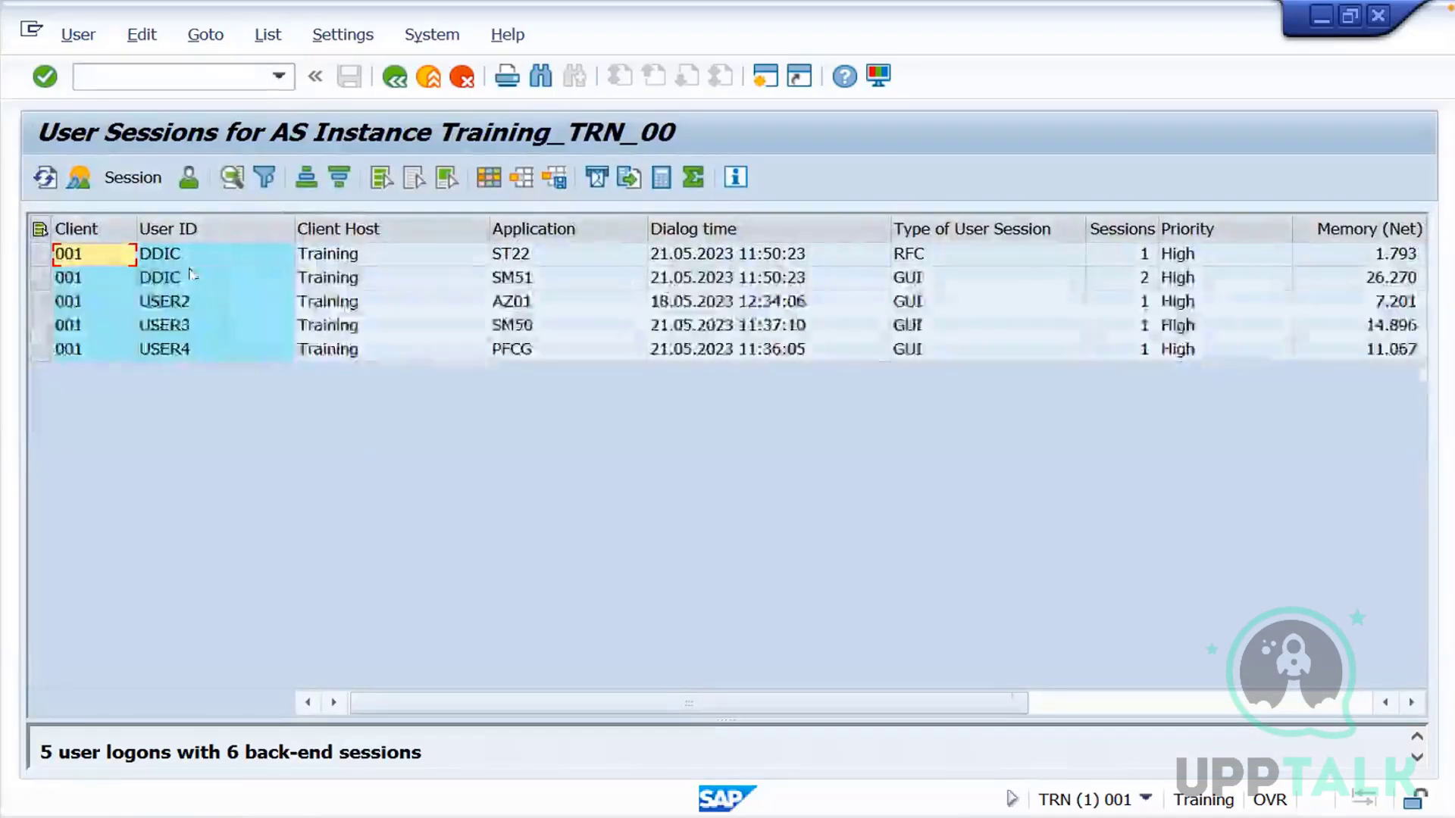
click(188, 279)
click(186, 307)
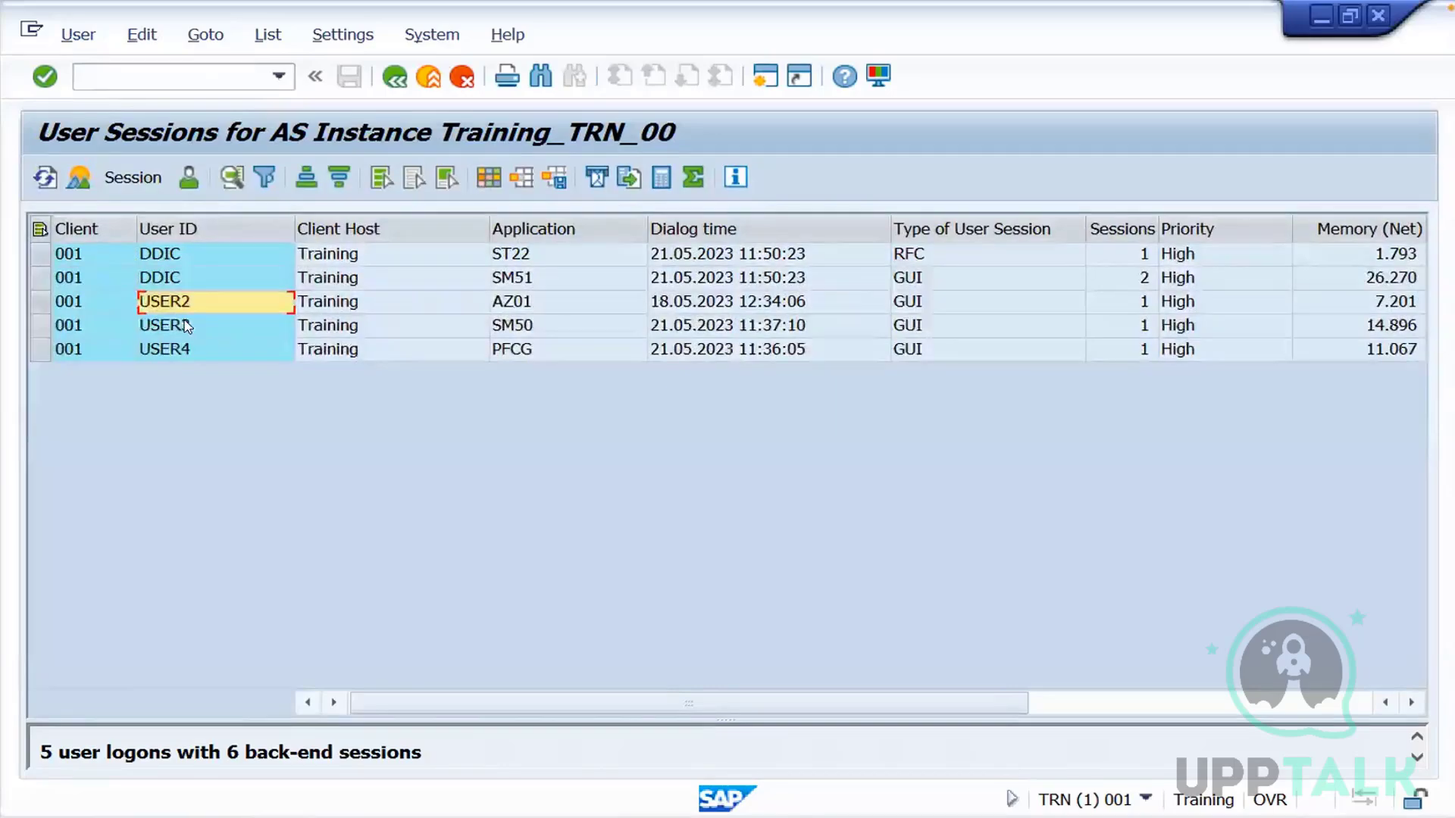
click(186, 327)
click(187, 351)
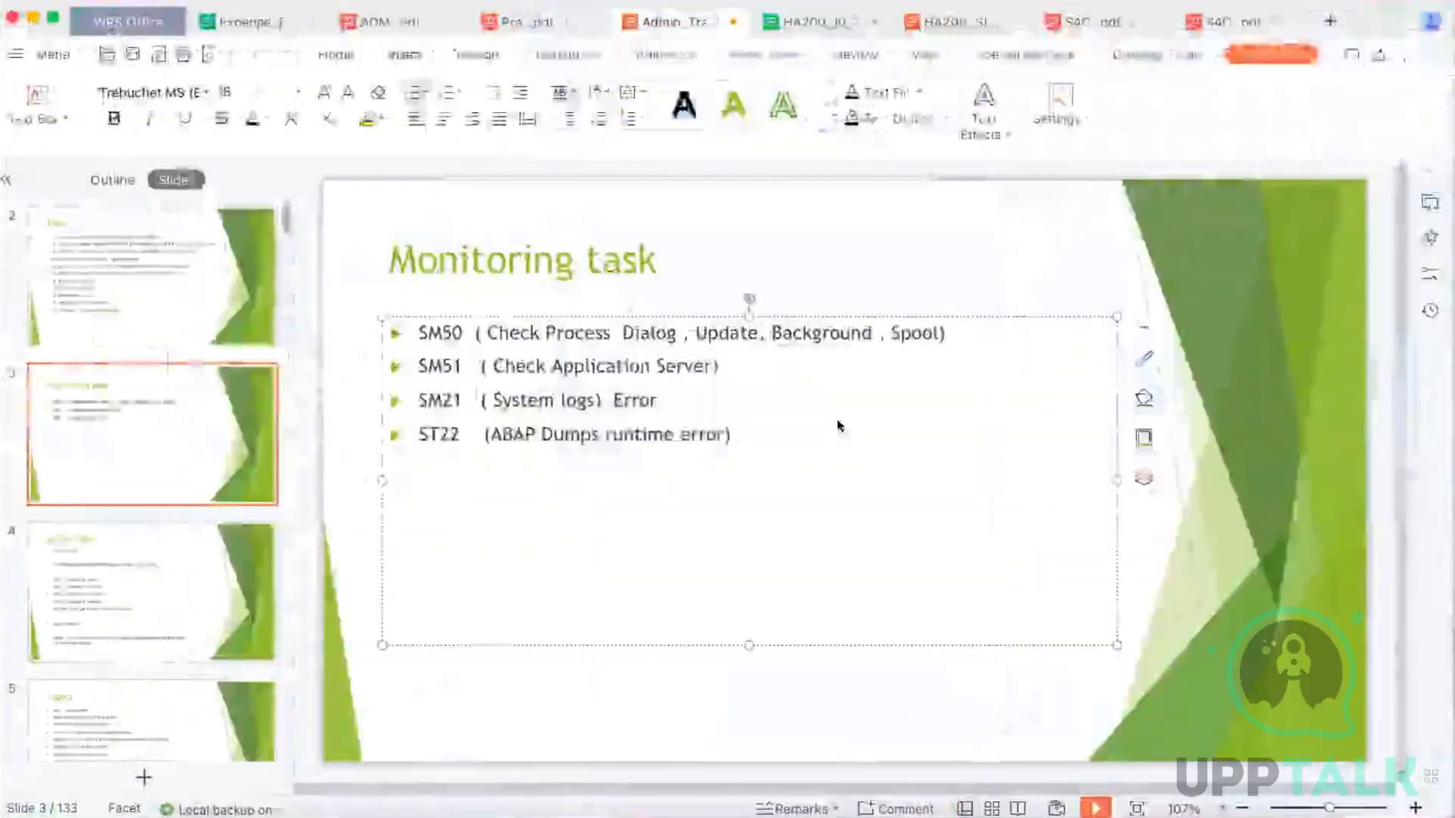
Switch to the WPS Office presentation and add a bullet "SM04 / Al08" below the ST22 line
text(SM04)
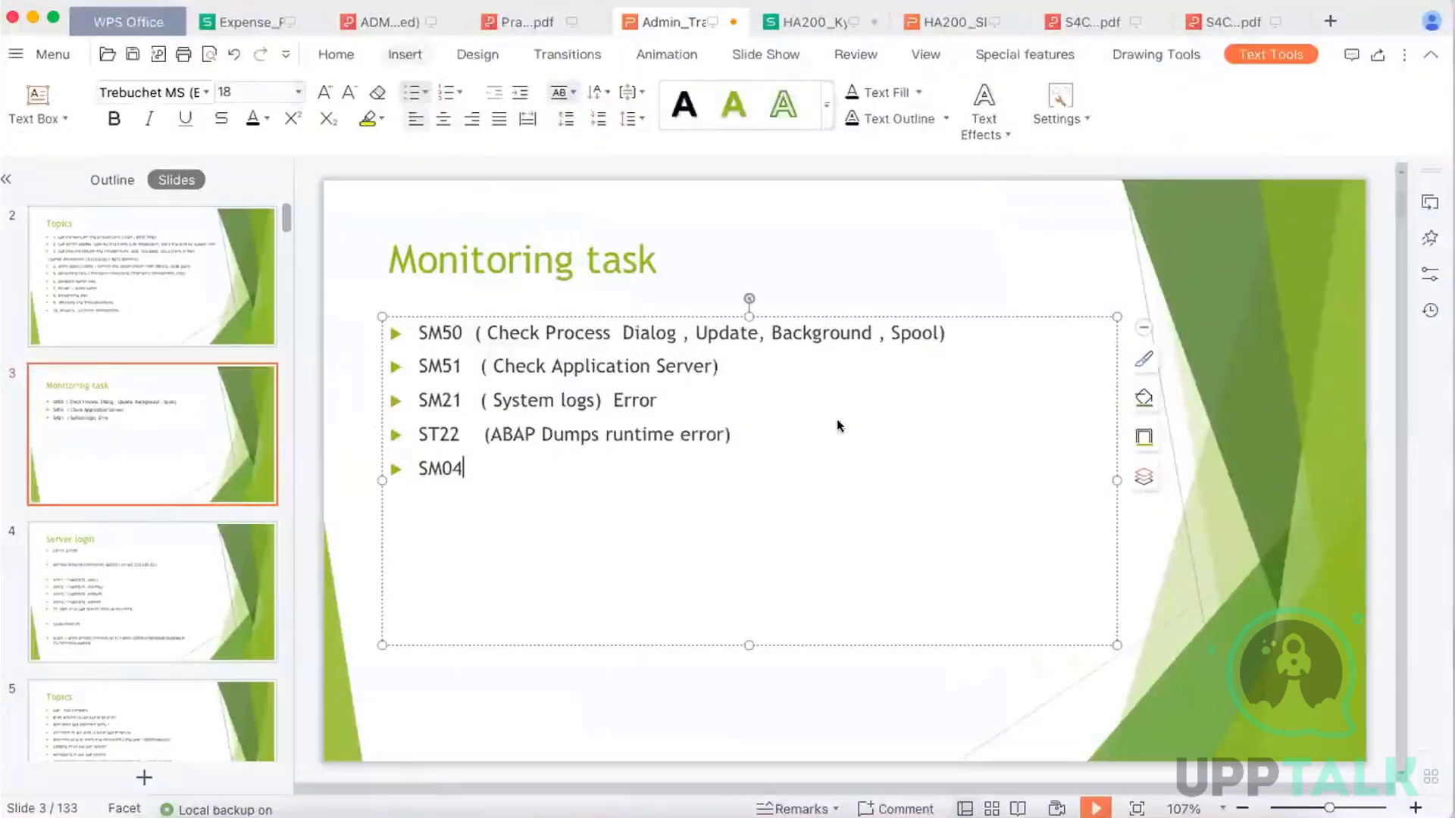
text( / Al08)
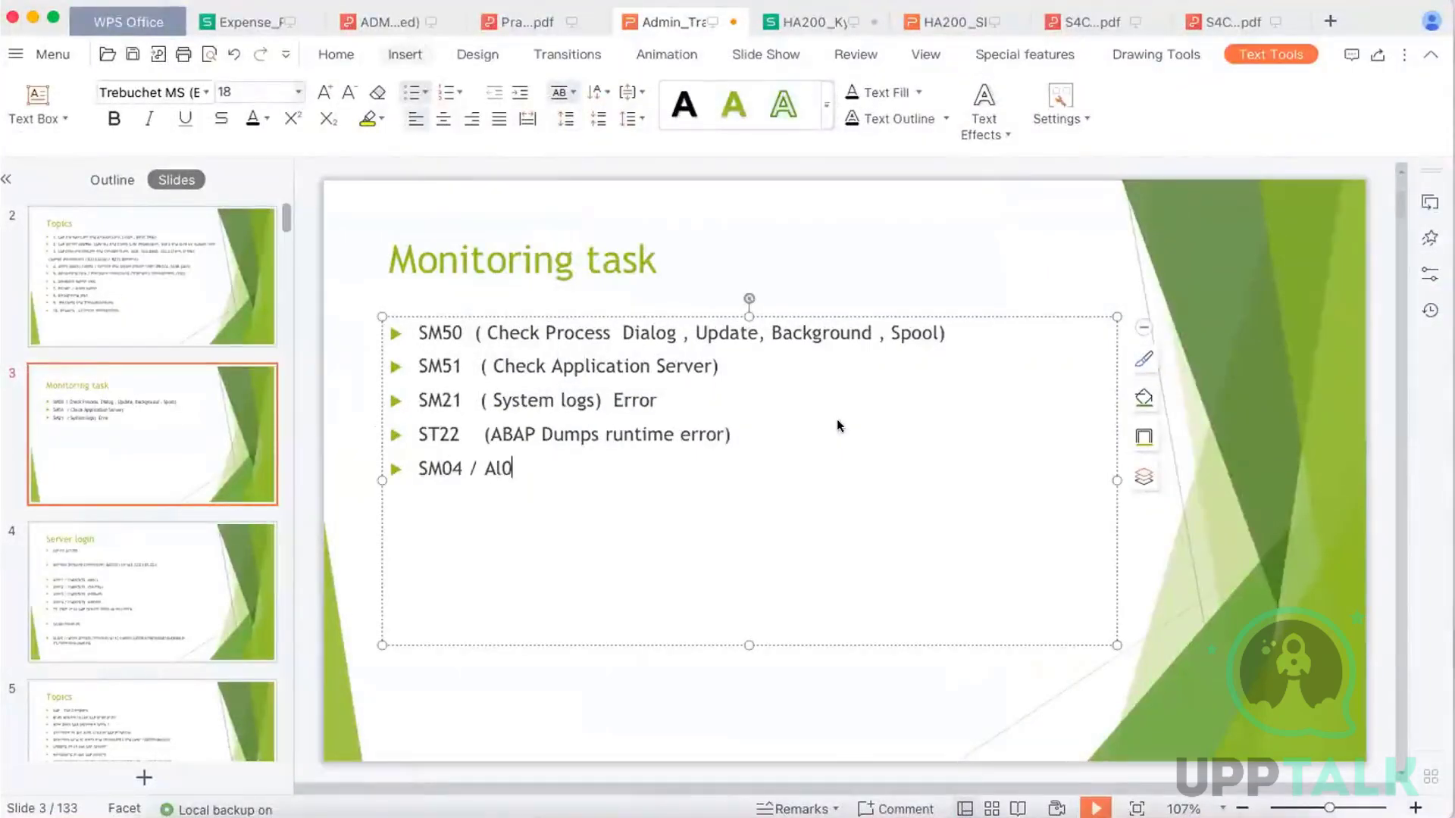
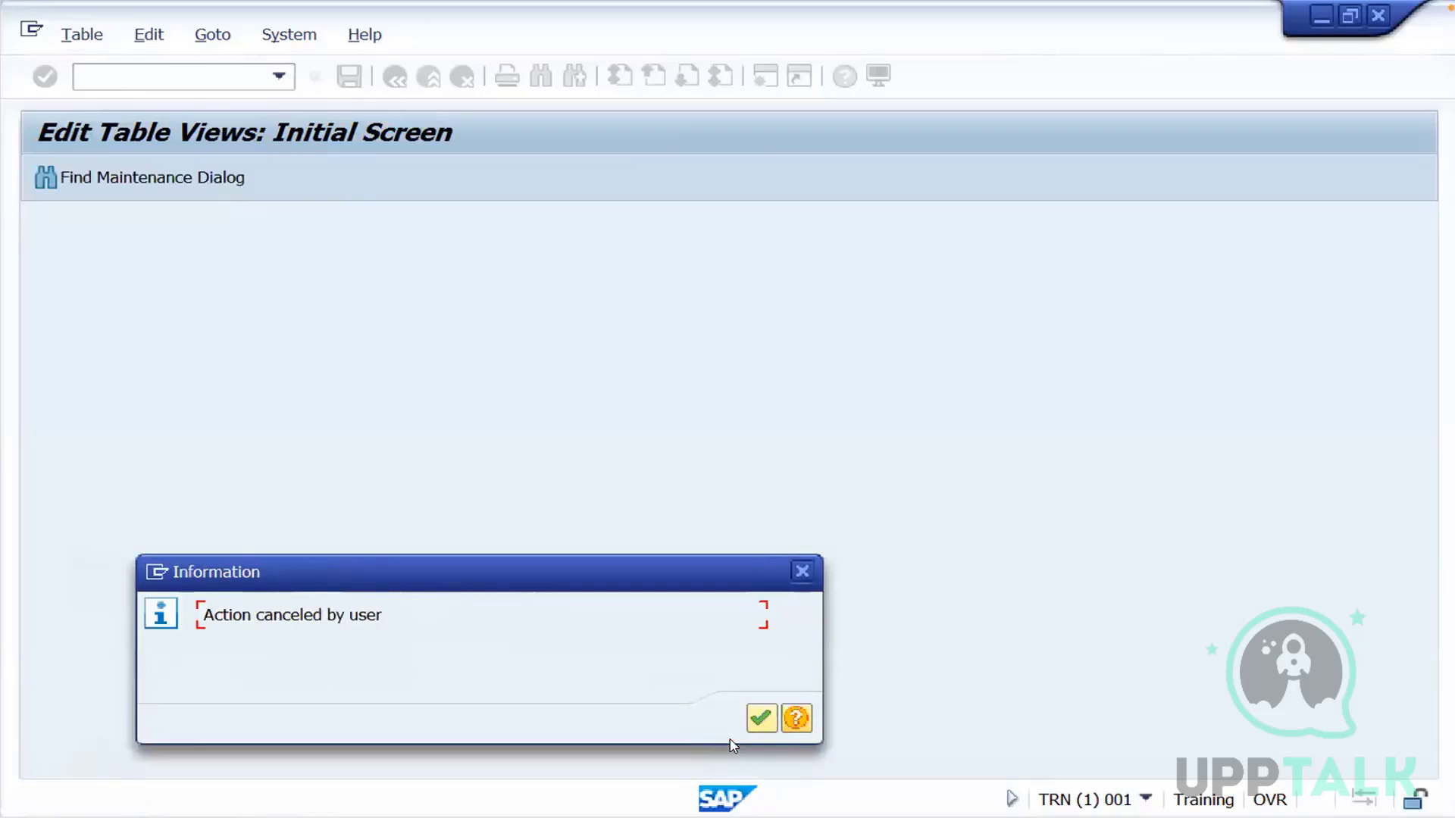
Close the cancellation notice and open a new connection to the TRN system at 163.1... from SAP Logon 740
click(752, 722)
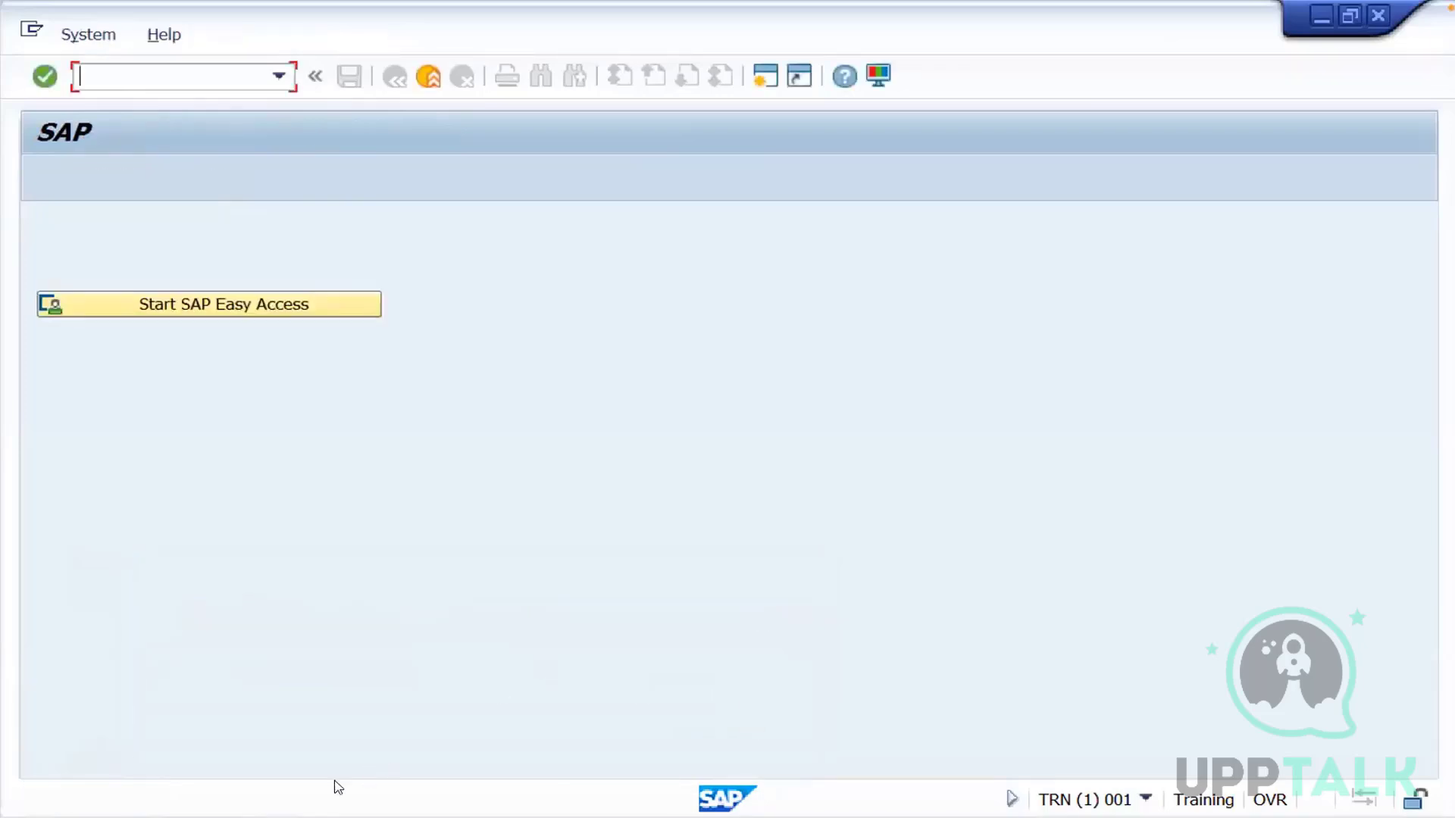
click(287, 817)
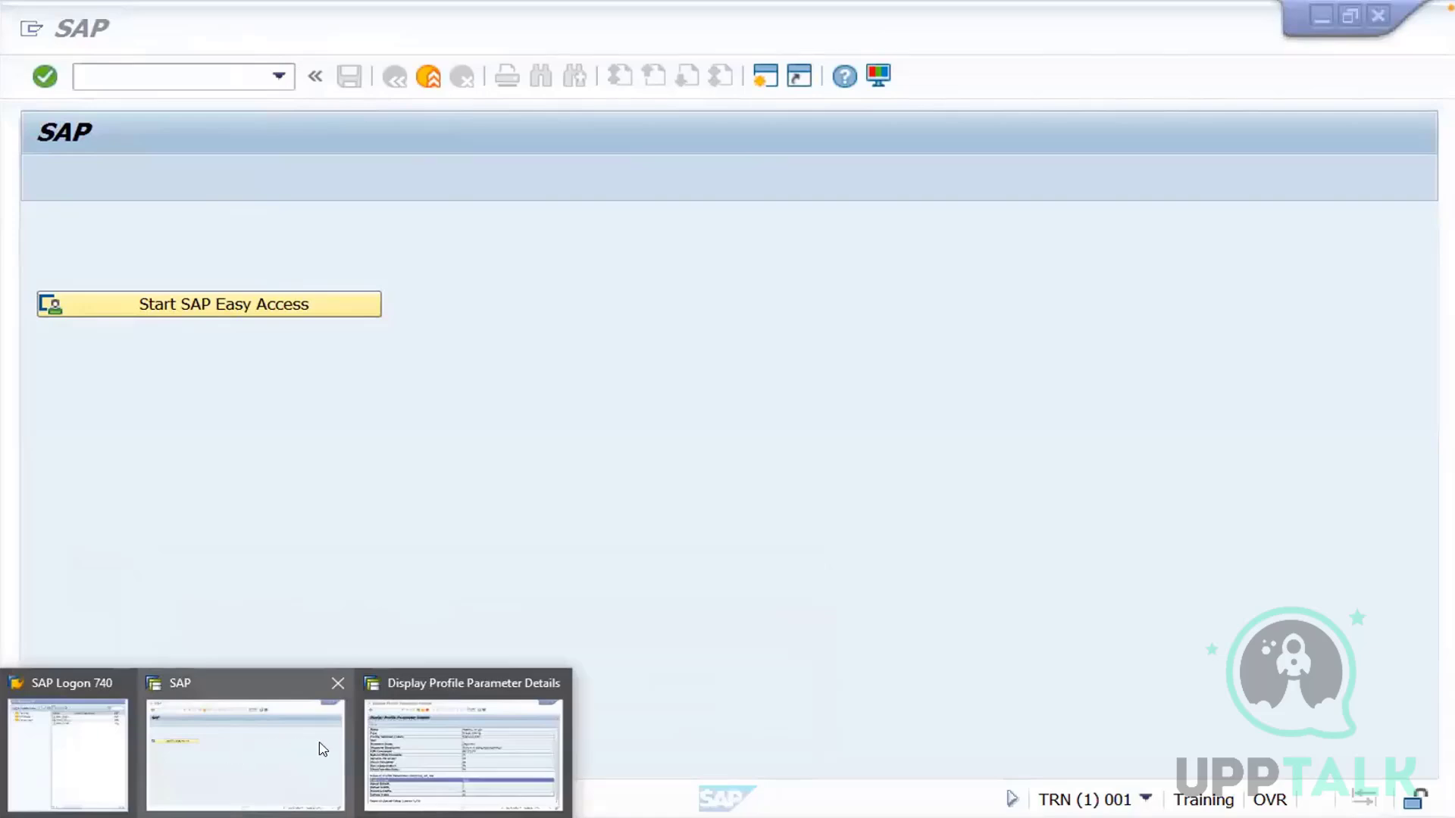
click(388, 744)
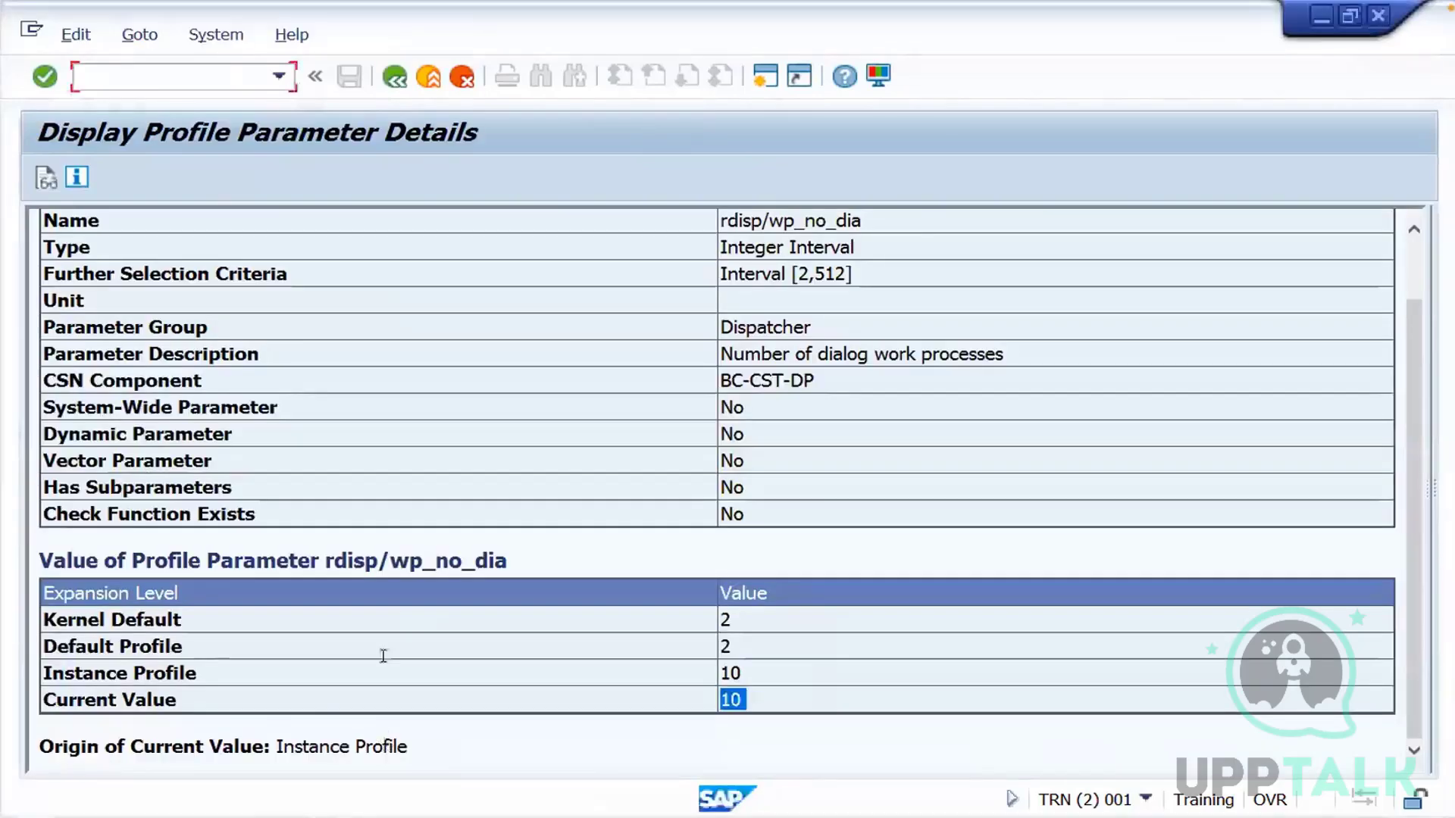
click(286, 817)
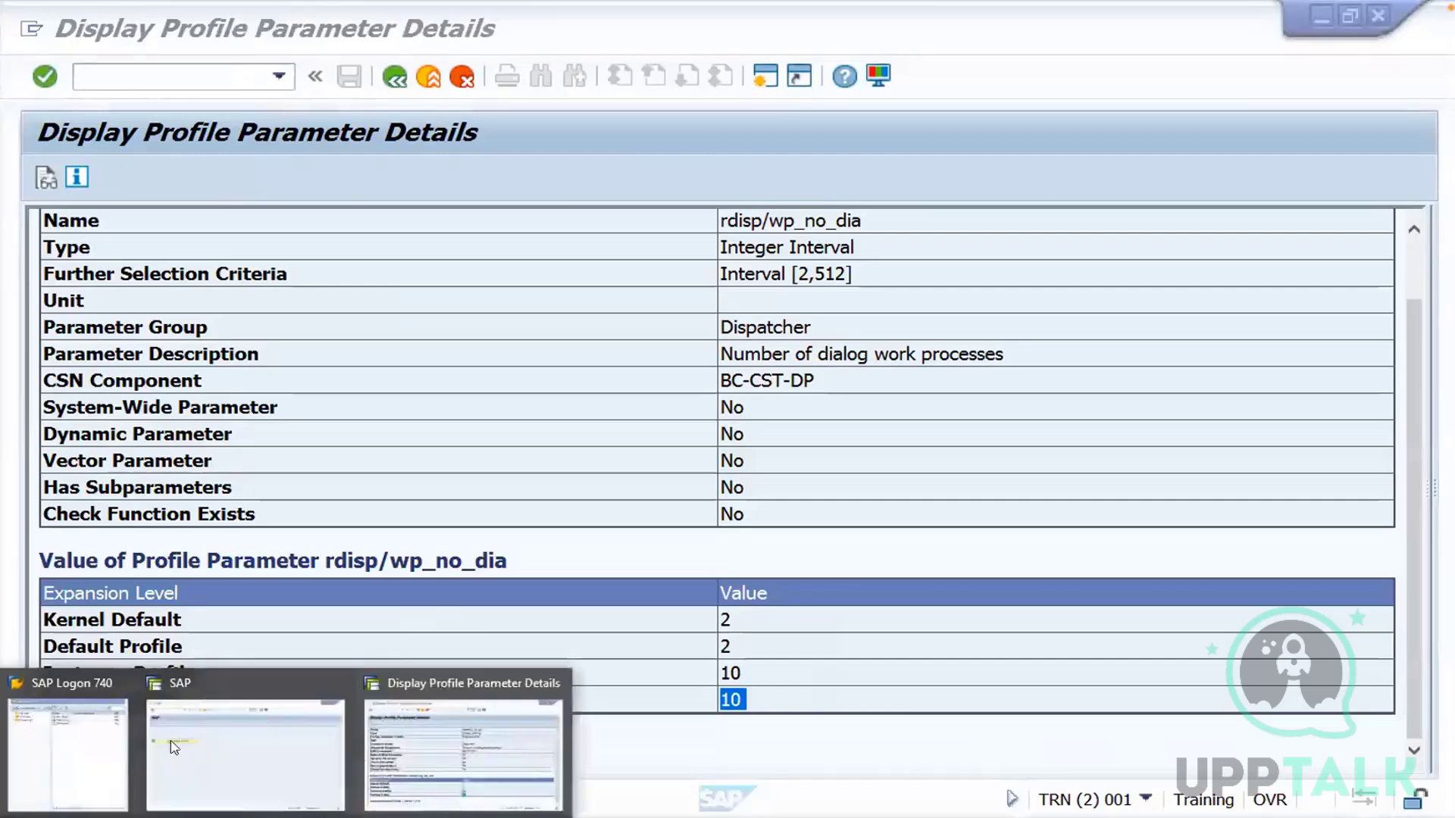
click(101, 760)
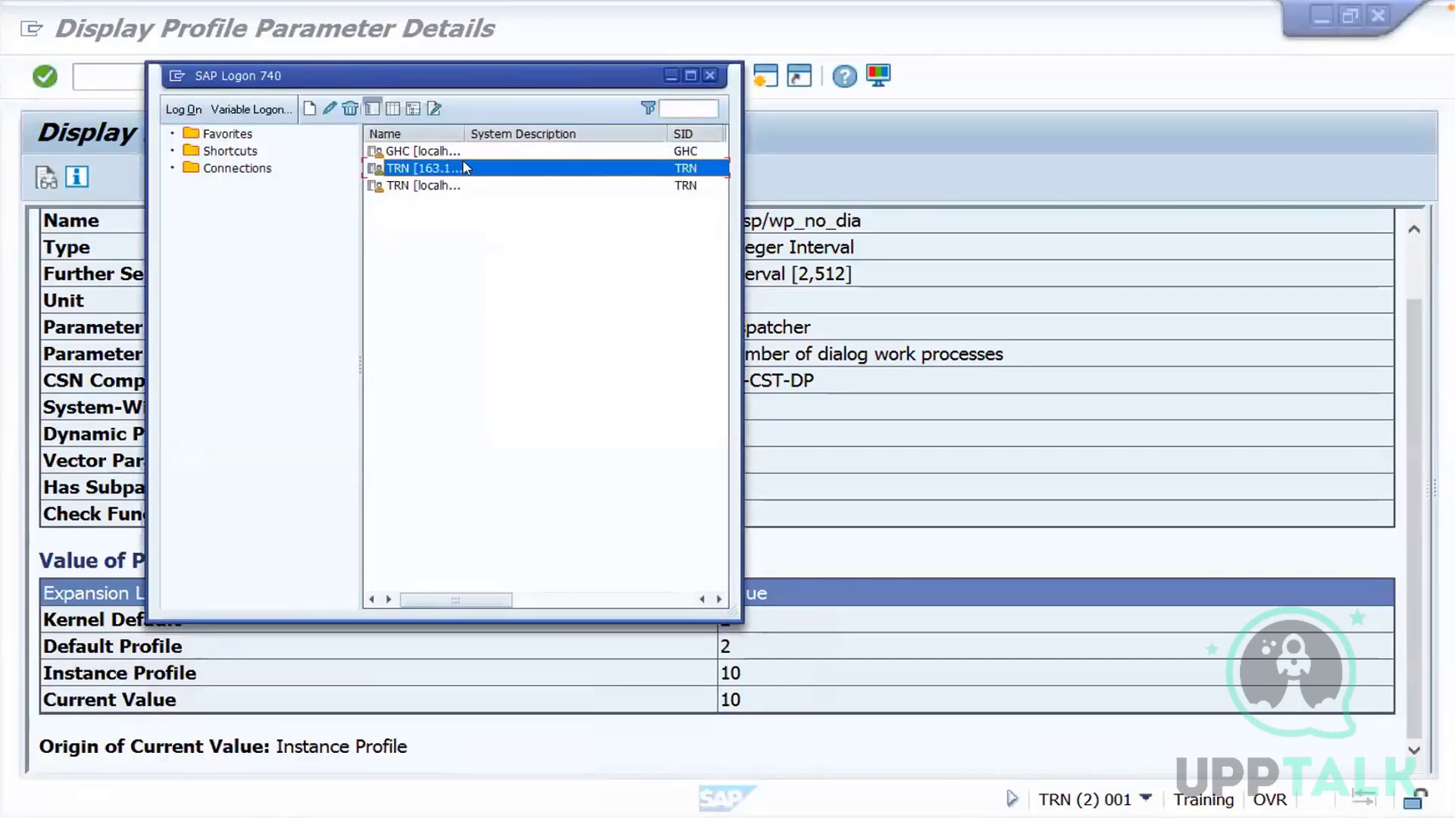
double_click(466, 168)
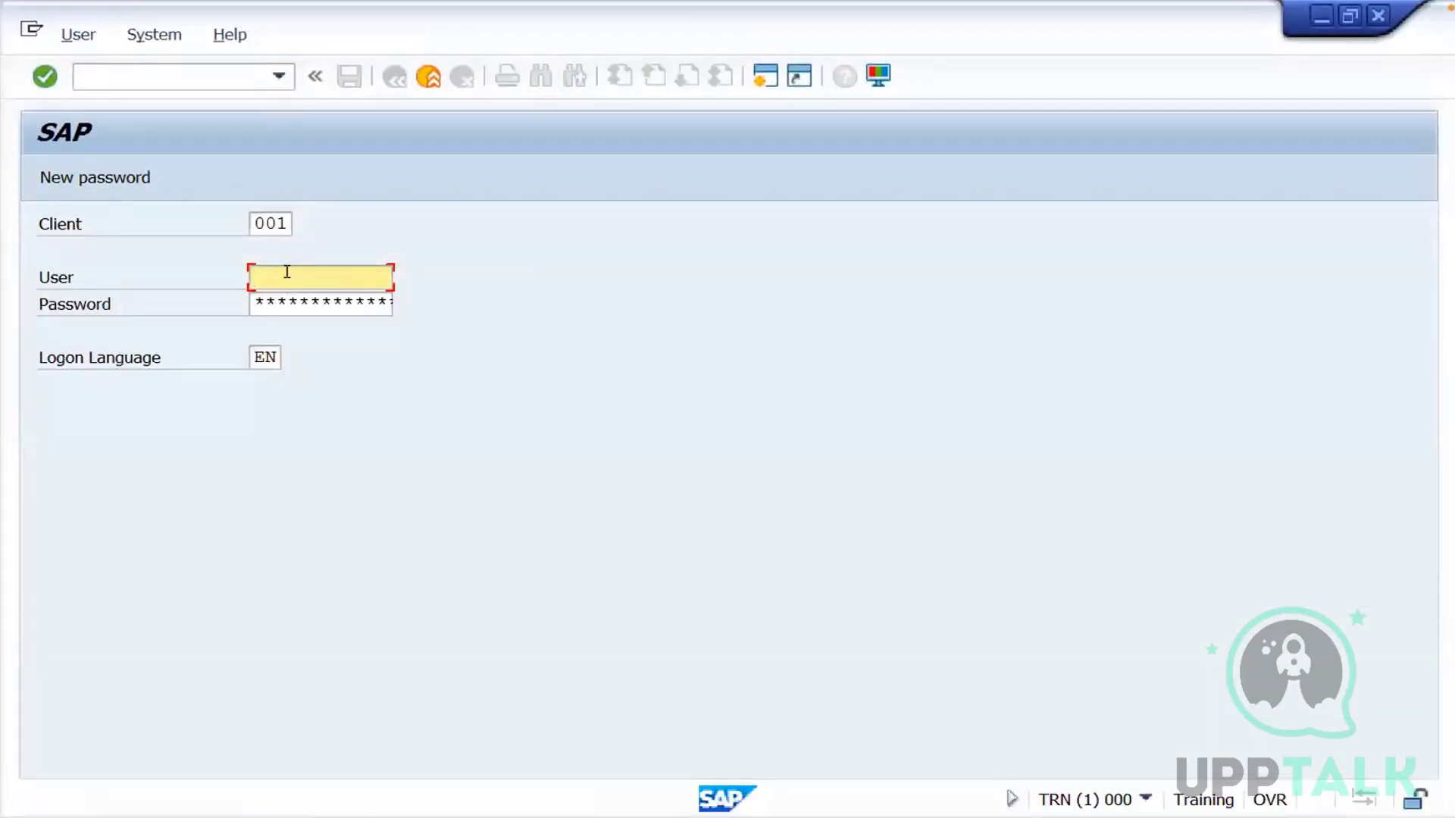
Log on to client 001 as user1 with the account password and acknowledge the logon notice
text(user1)
key(Tab)
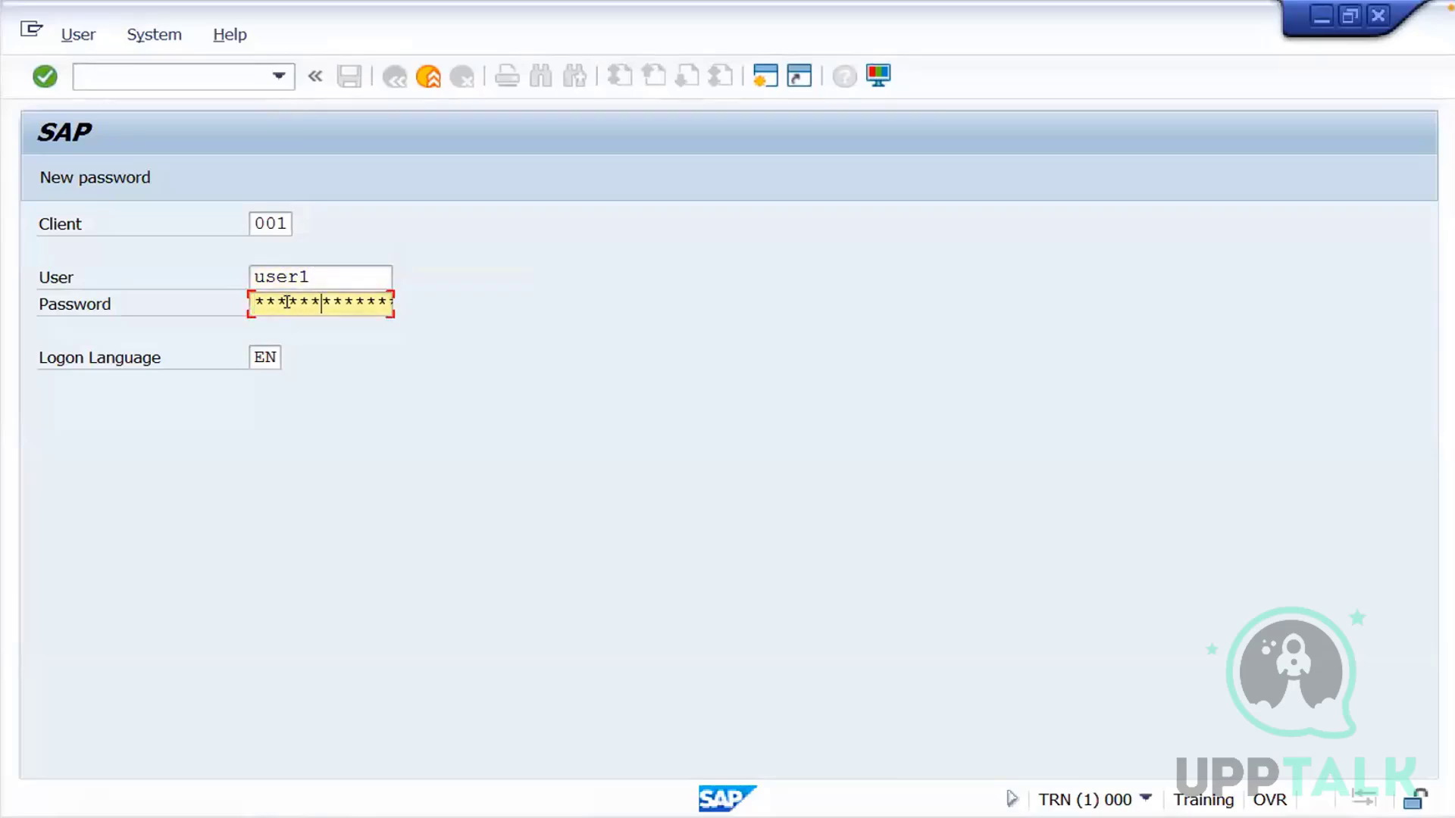
key(Return)
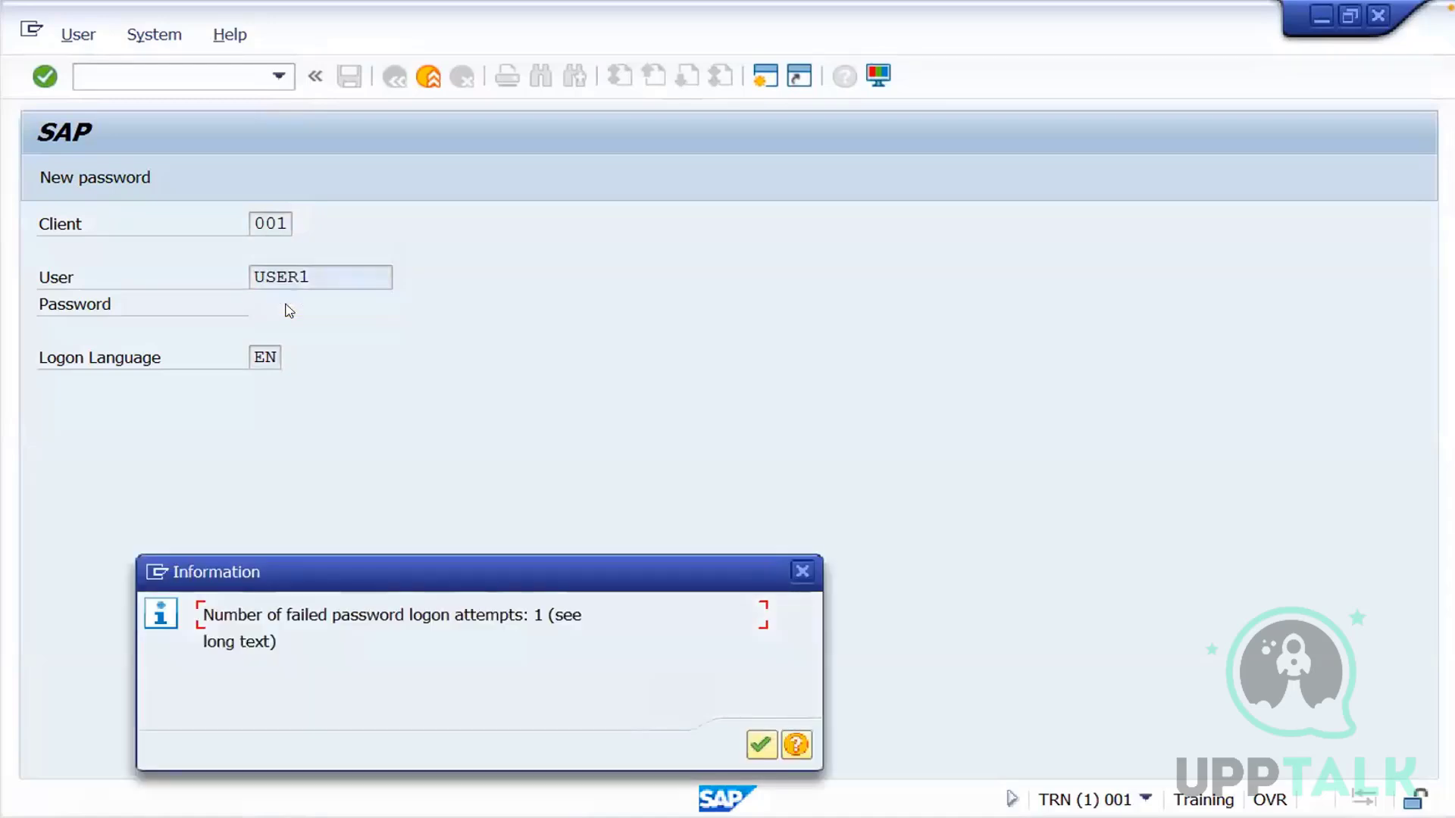
key(Return)
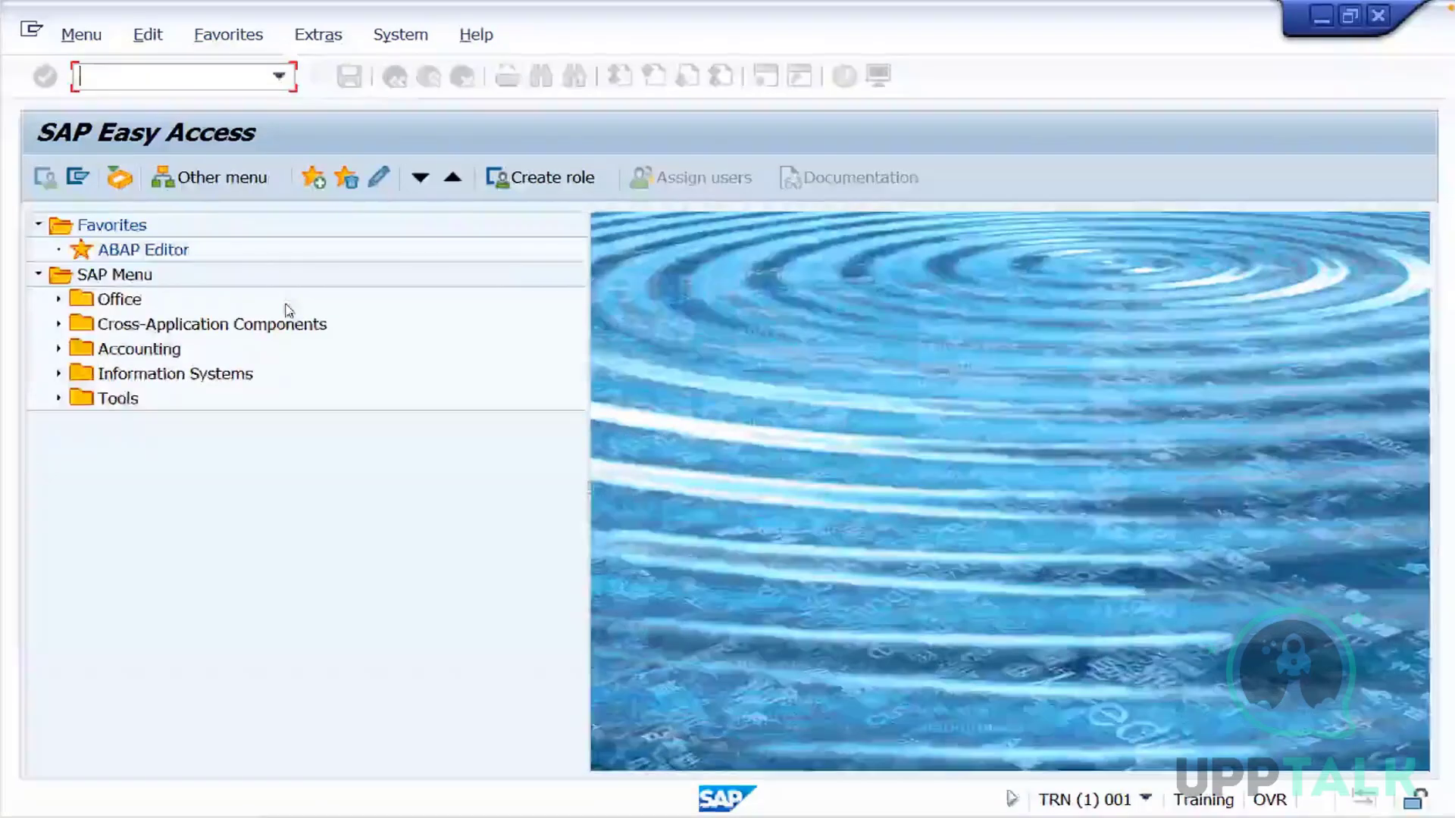
Run transaction bd54, accept the cross-client caution and start new entries in the Logical Systems view
text(bd54)
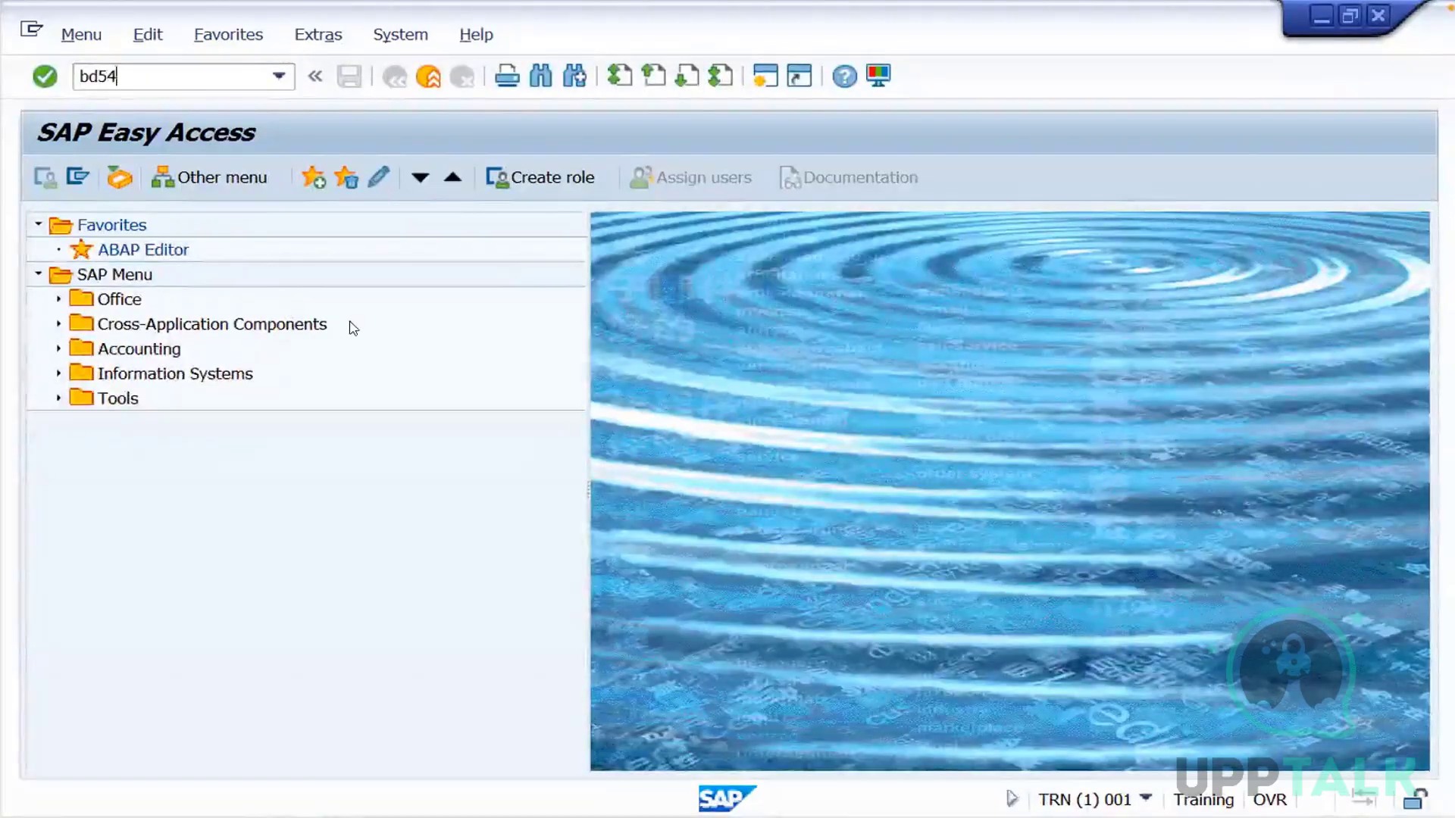
key(Return)
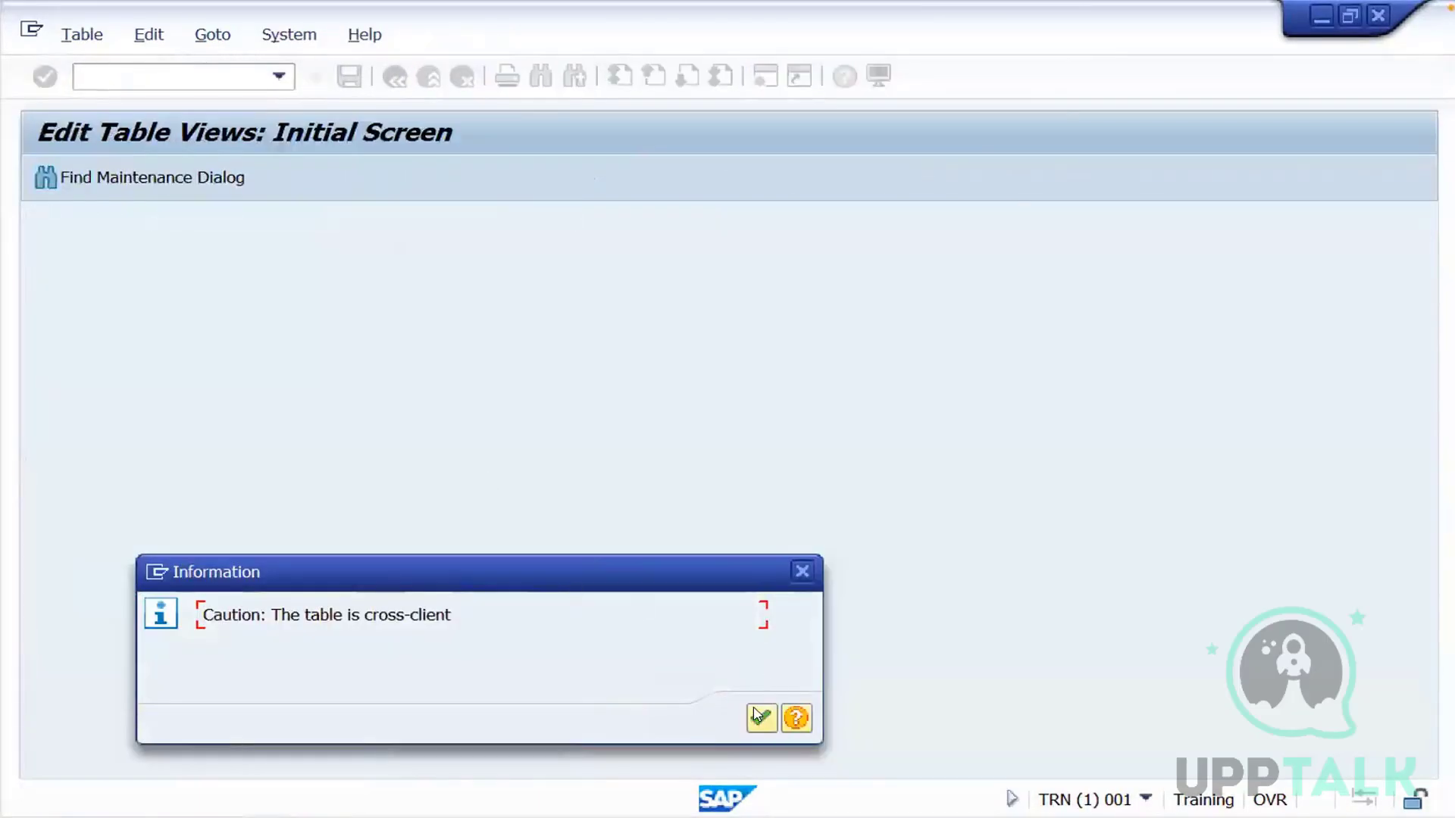
click(760, 717)
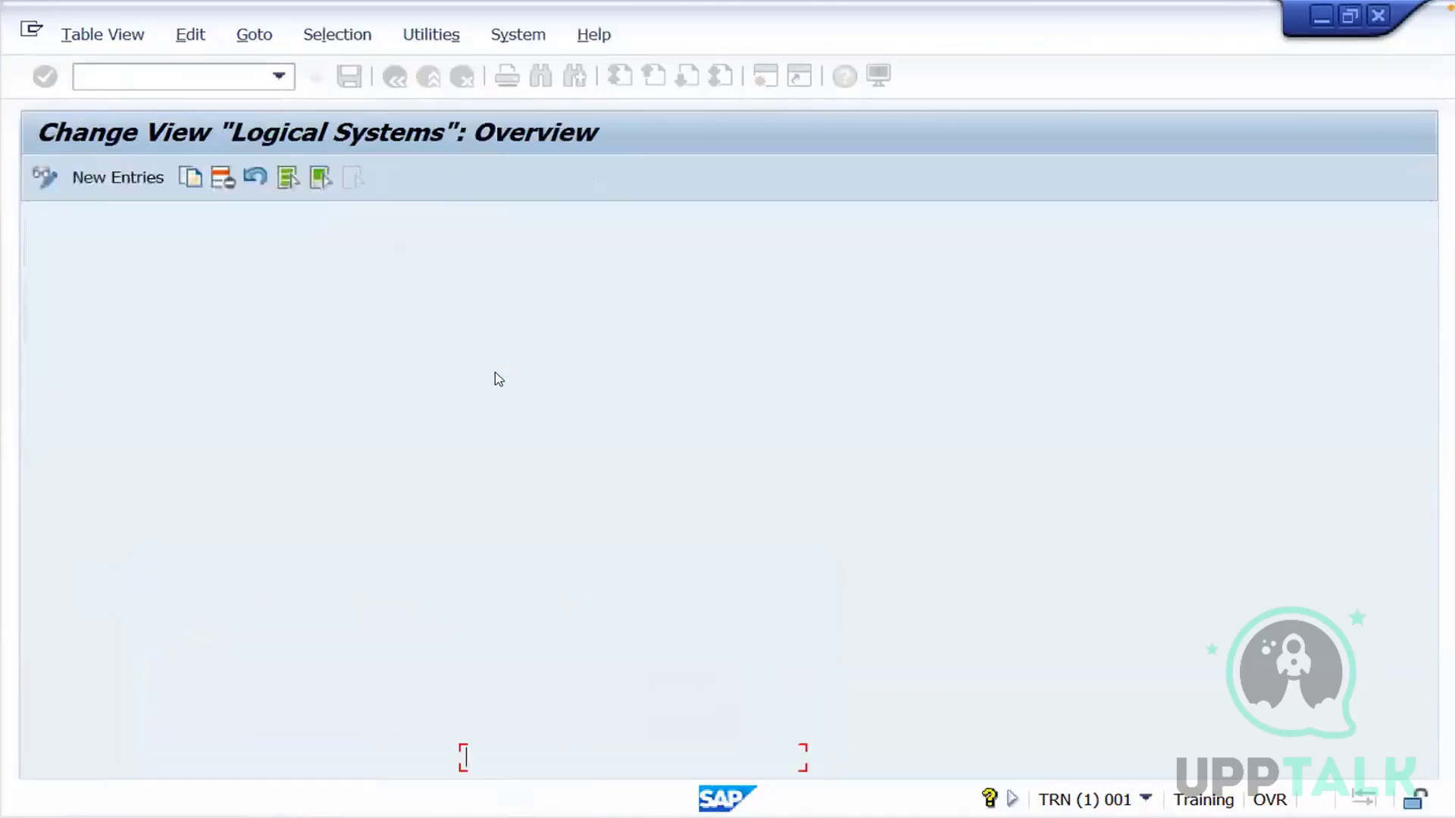
click(117, 177)
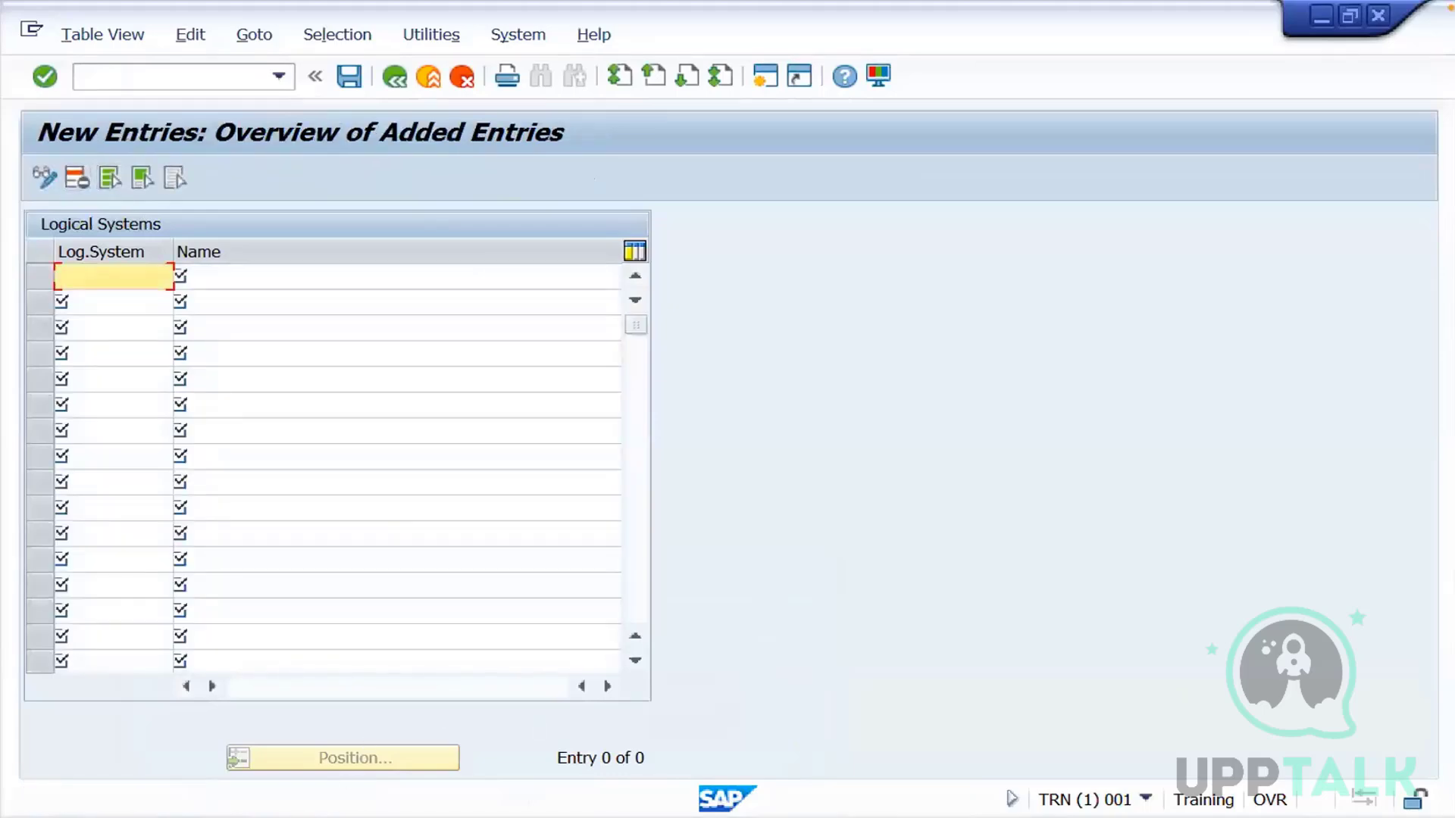
Open another TRN connection from SAP Logon 740 and log on to client 001 as user2 with the account password
click(197, 817)
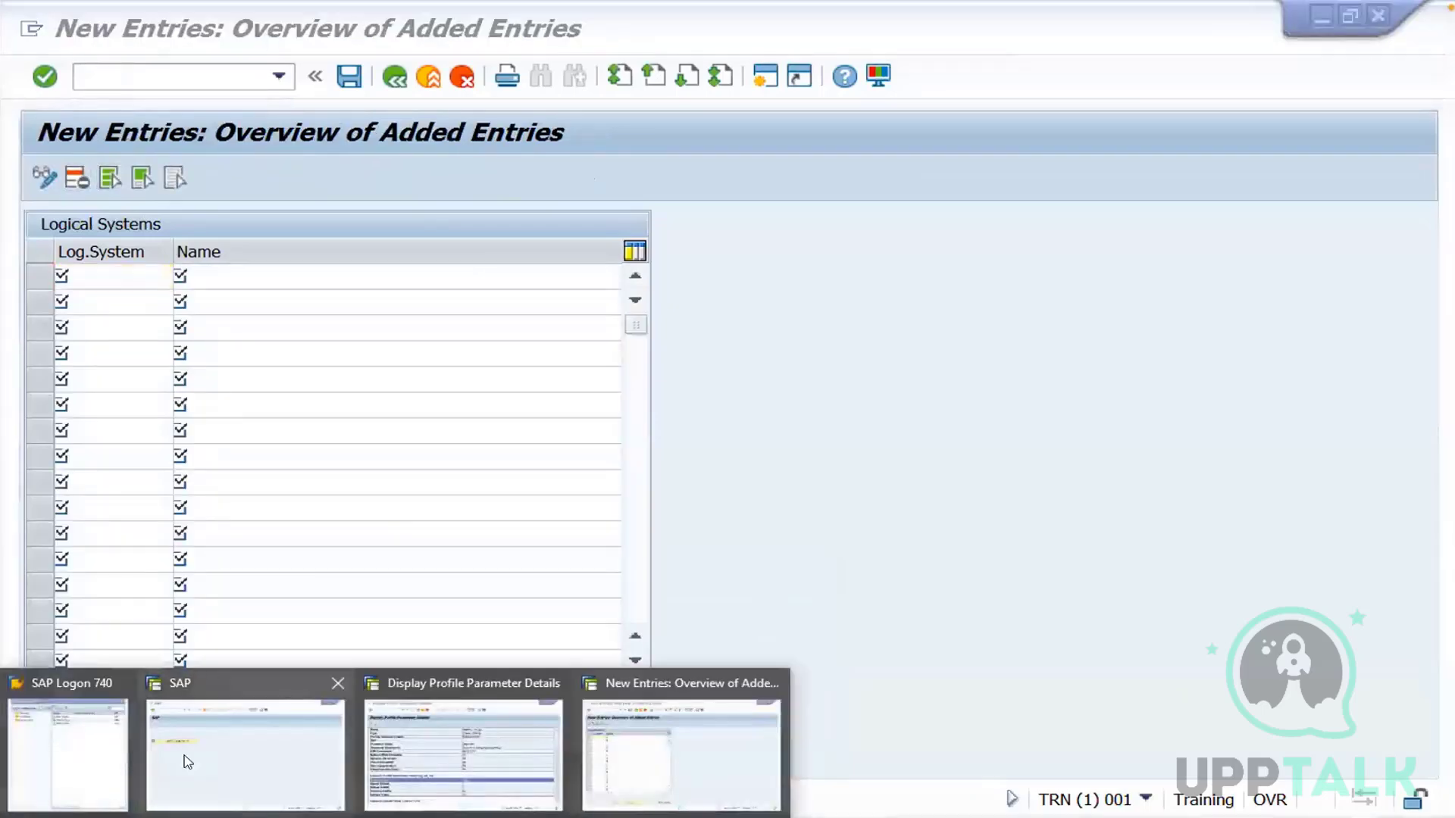
click(104, 760)
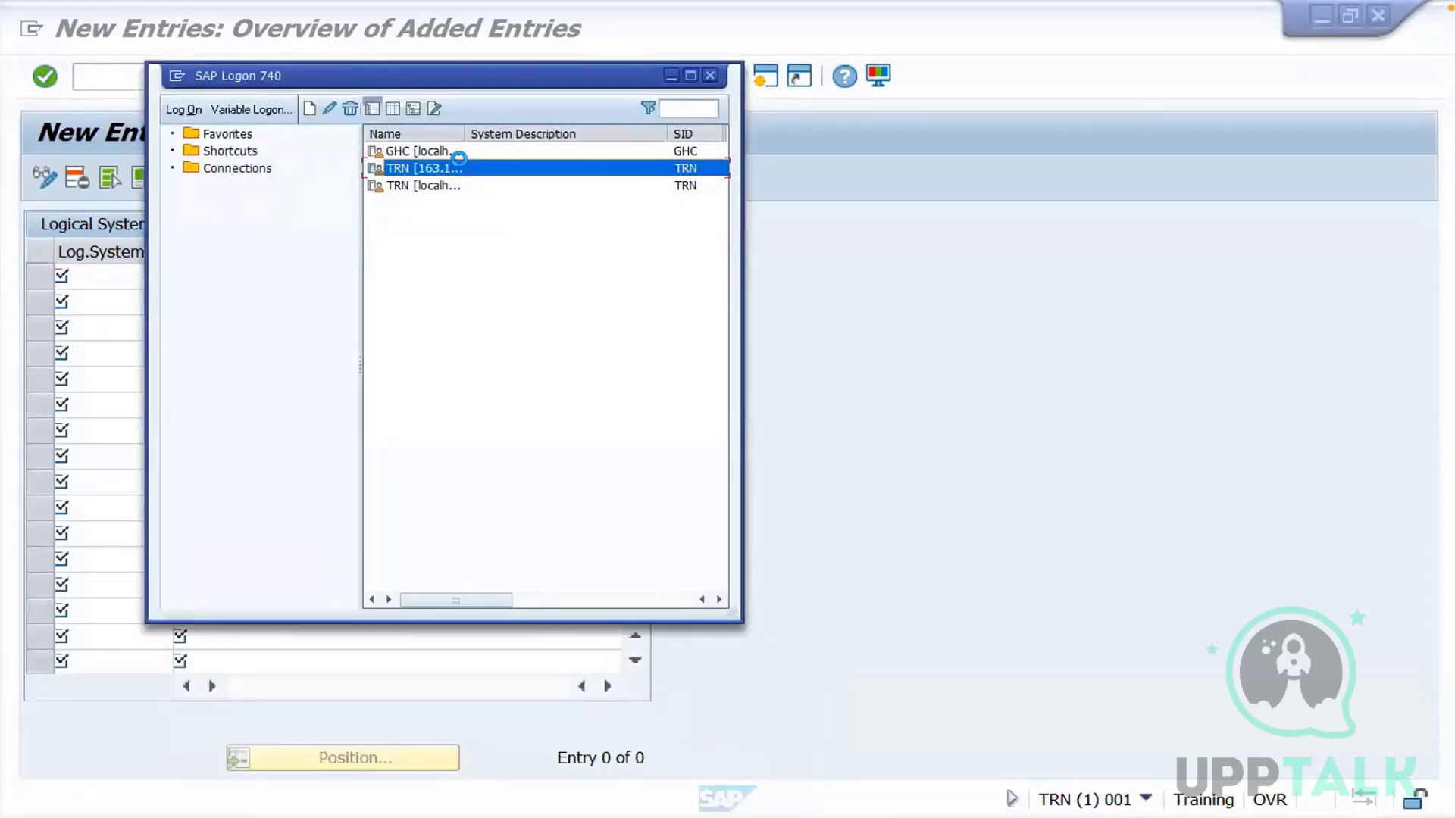
double_click(464, 168)
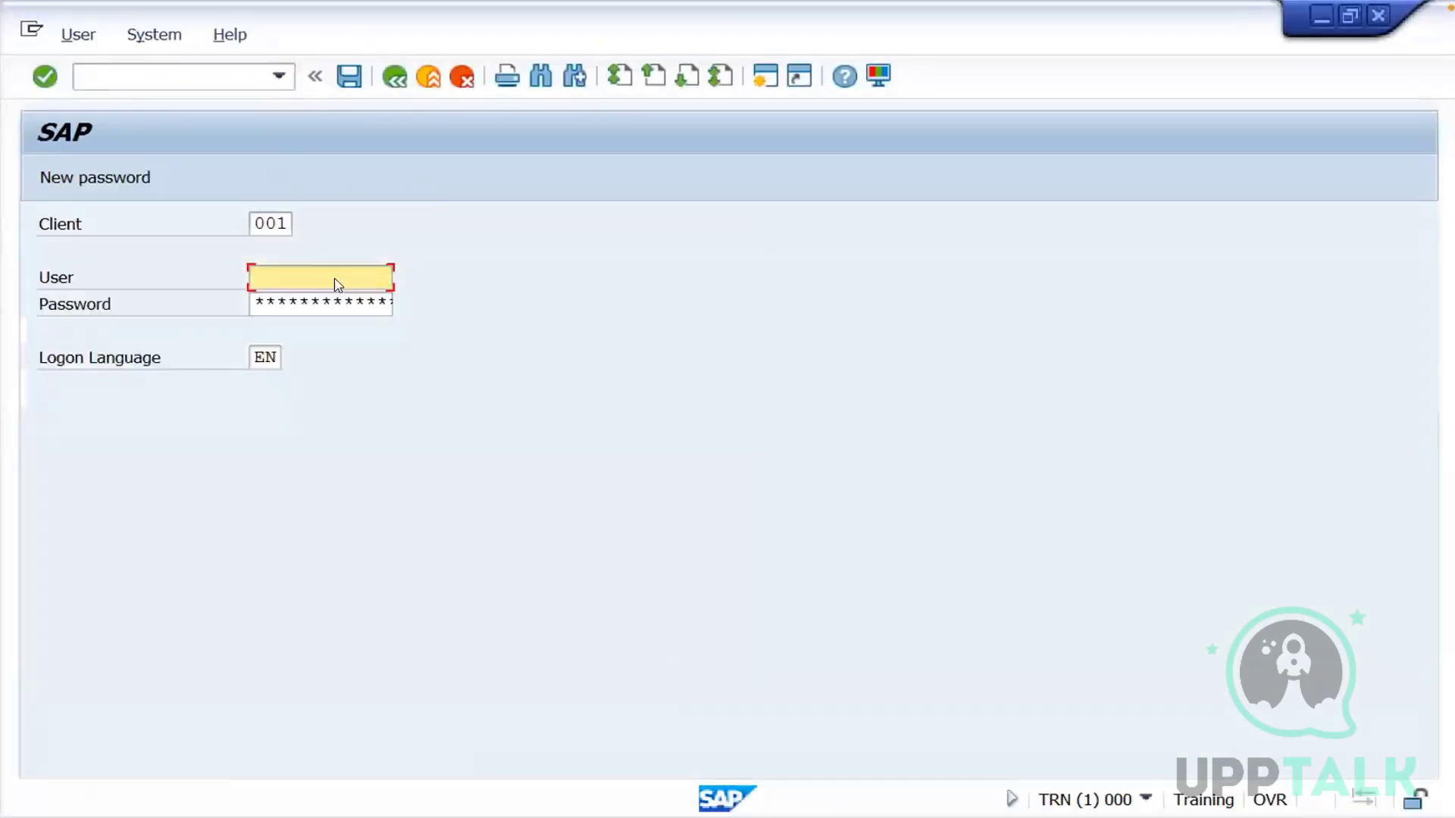
text(ue)
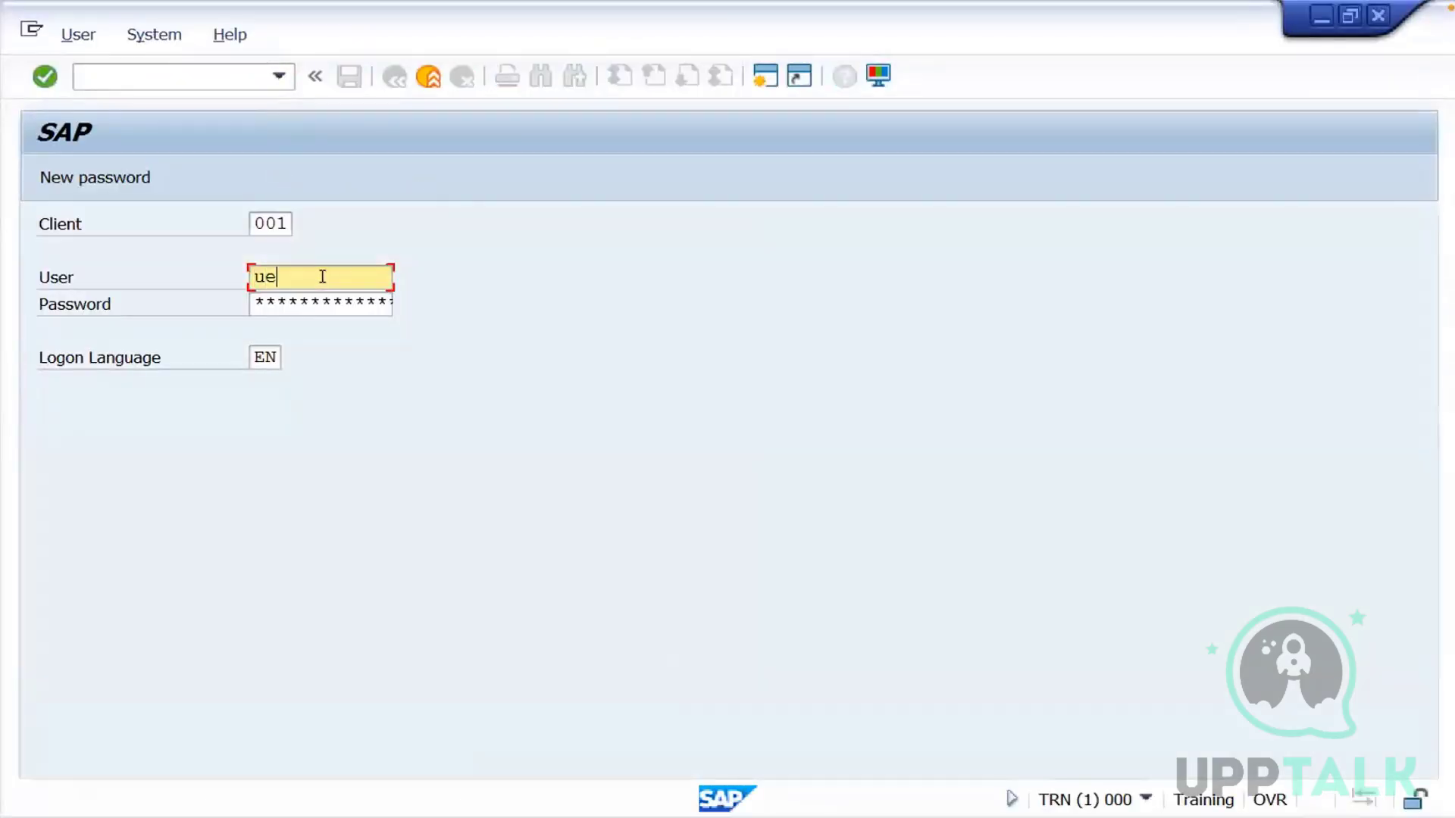
key(BackSpace)
text(ser2)
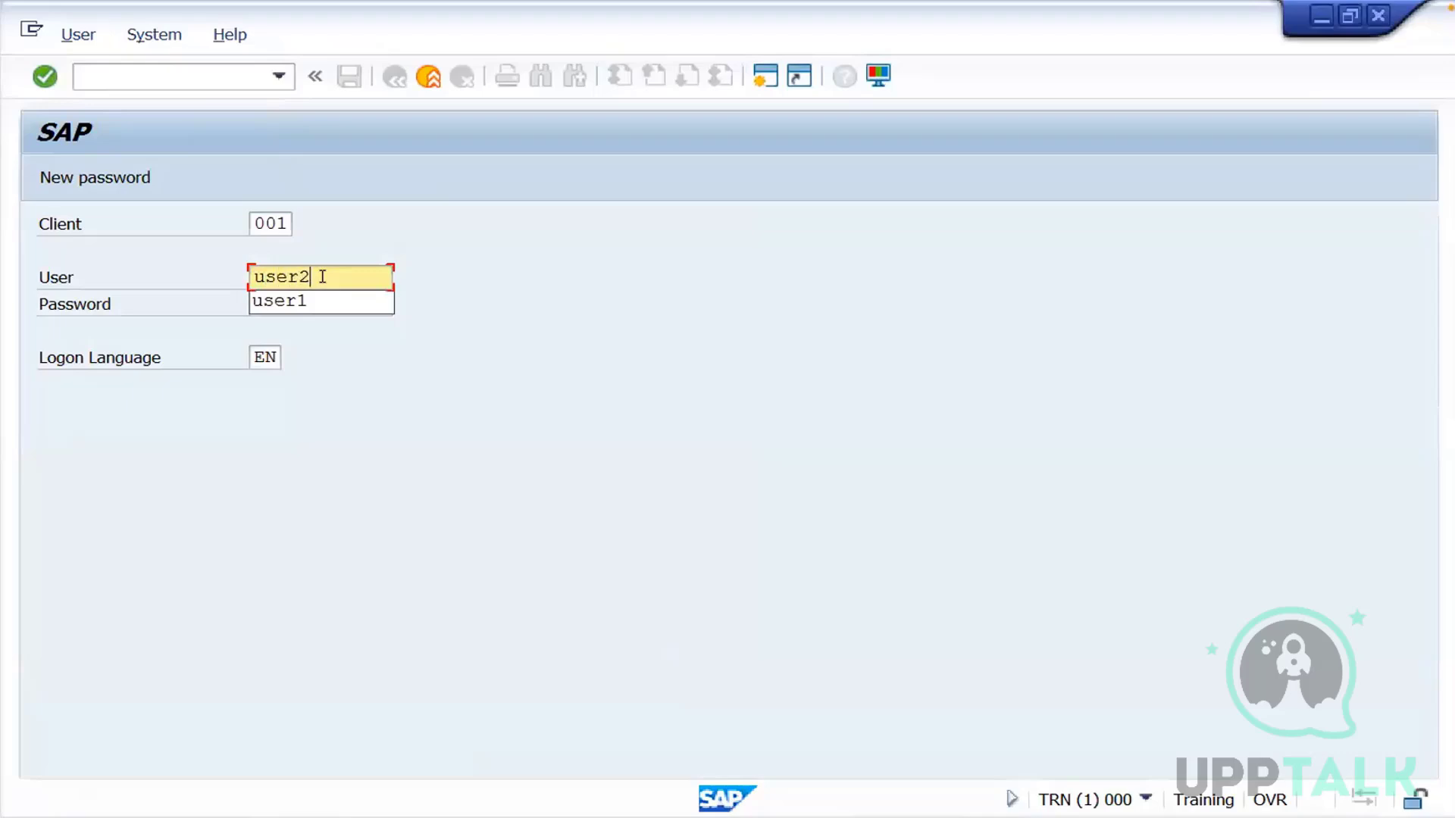
key(Tab)
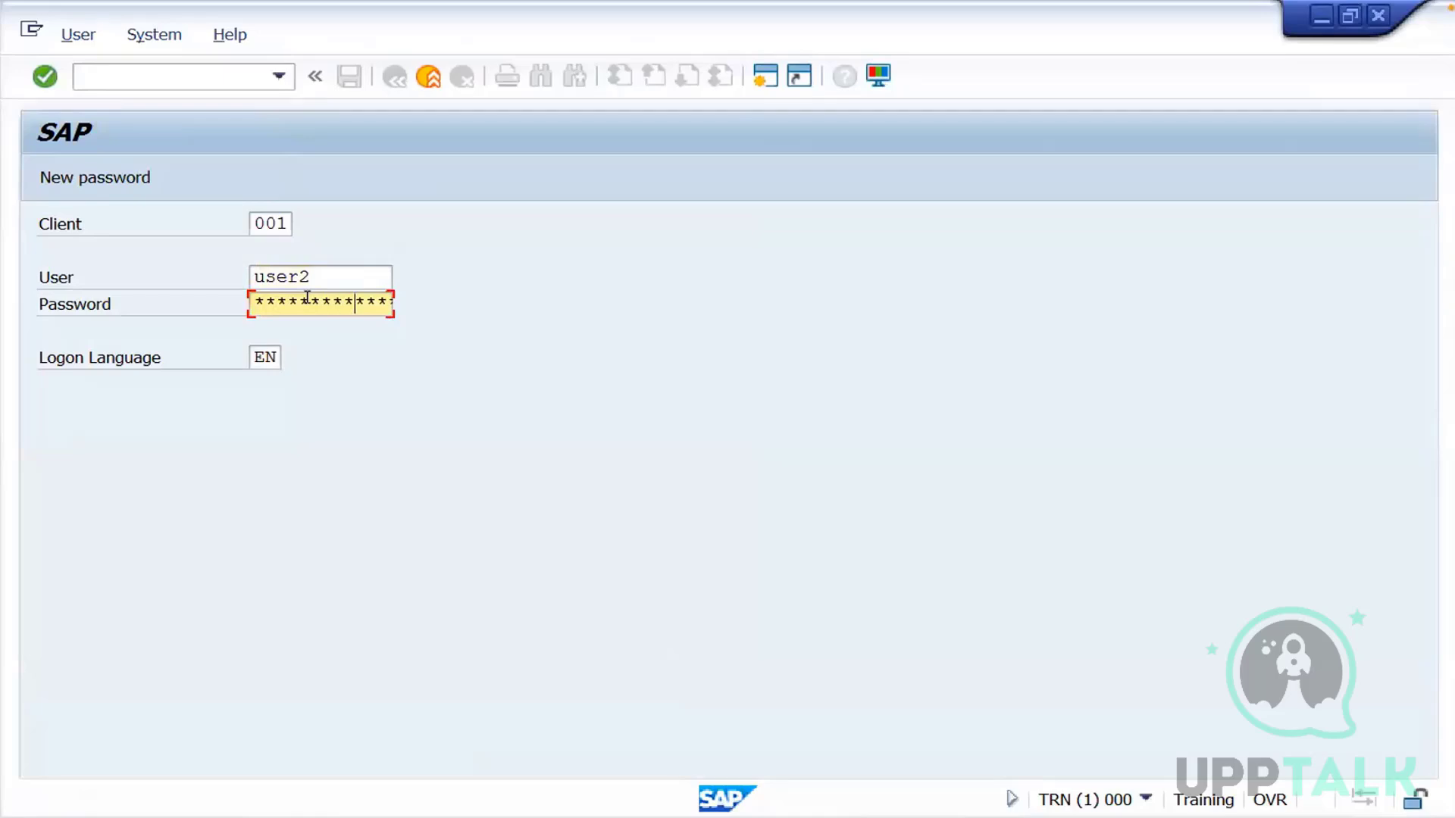
key(Return)
key(Tab)
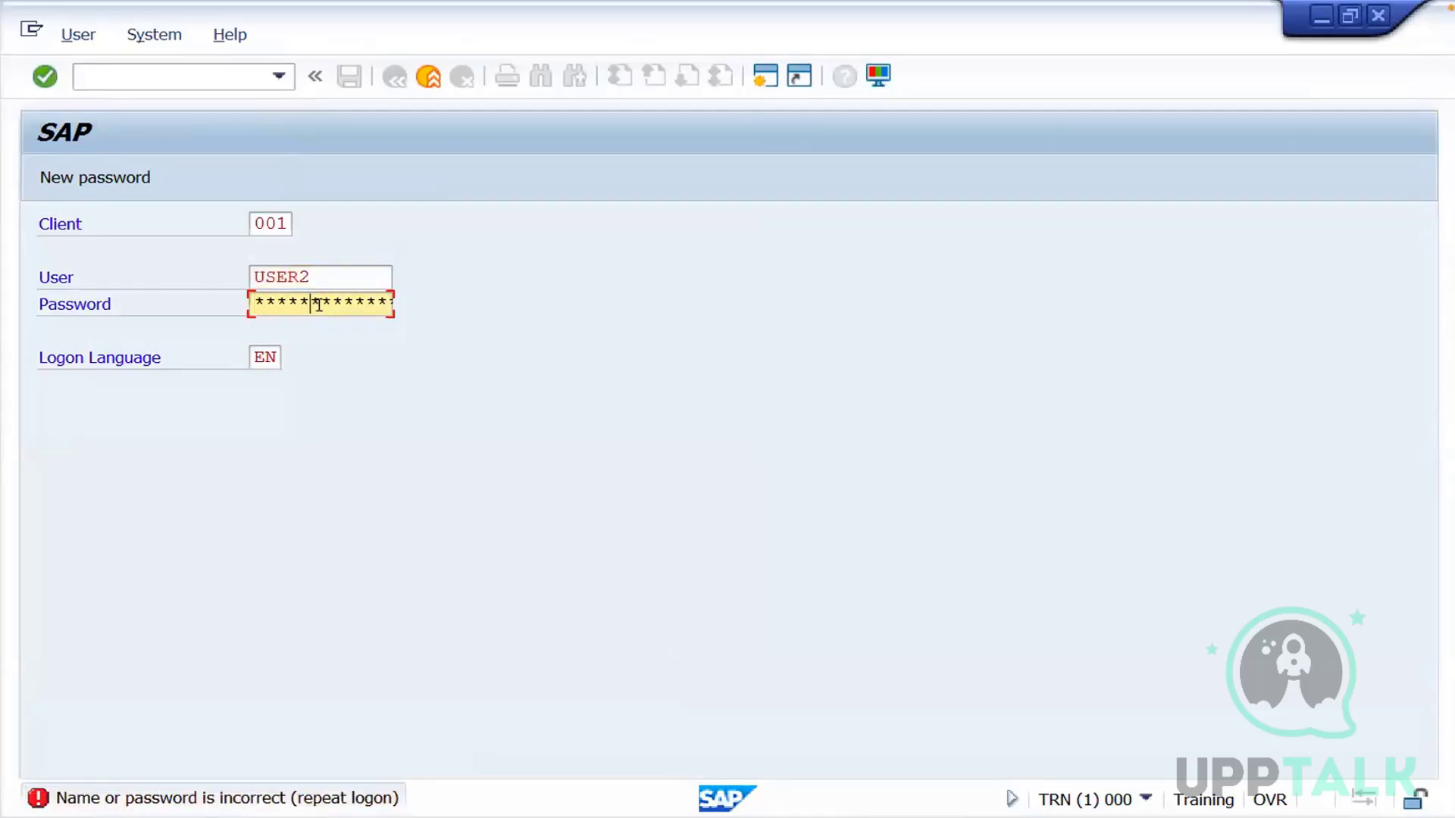
key(Return)
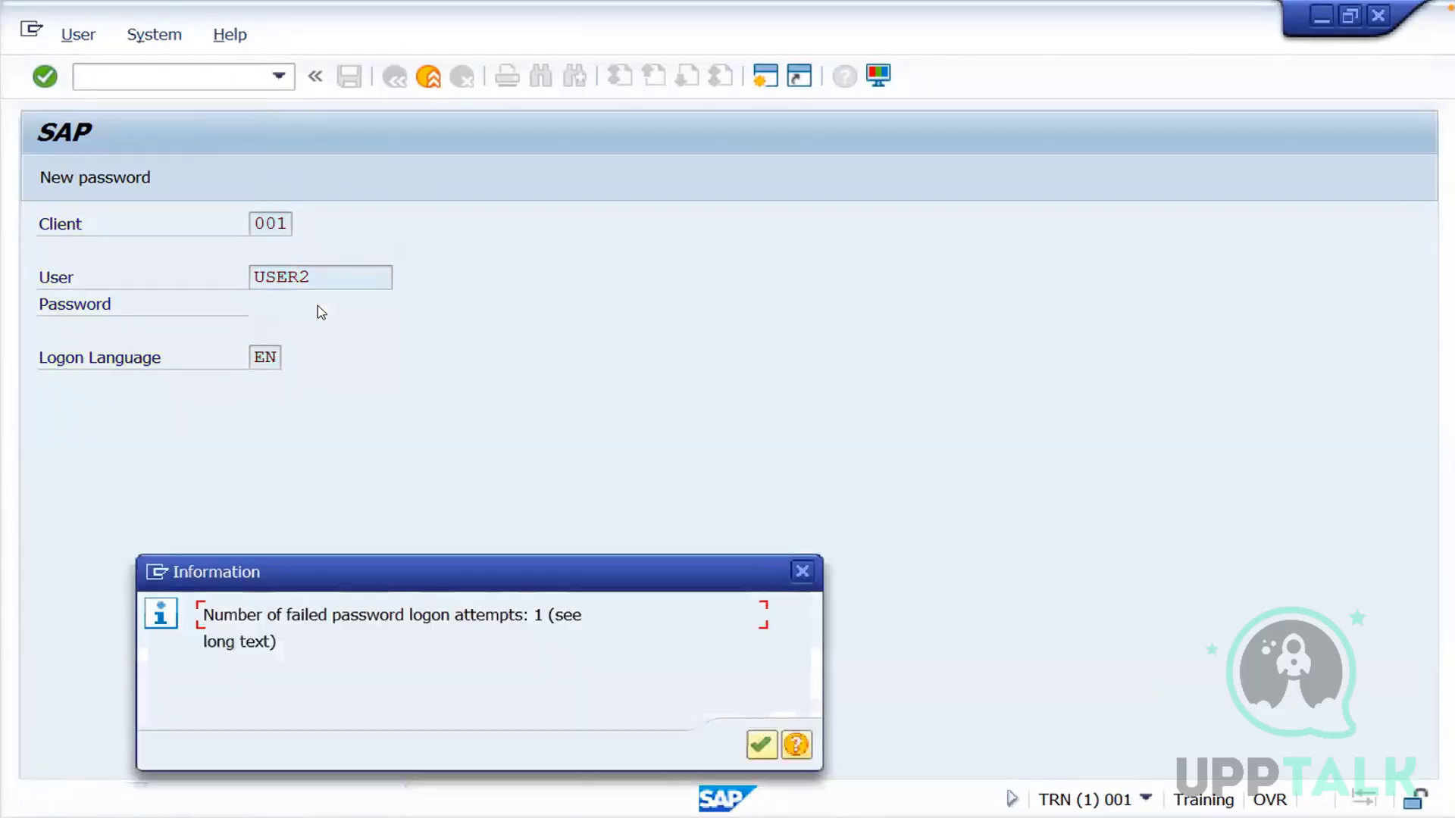
key(Return)
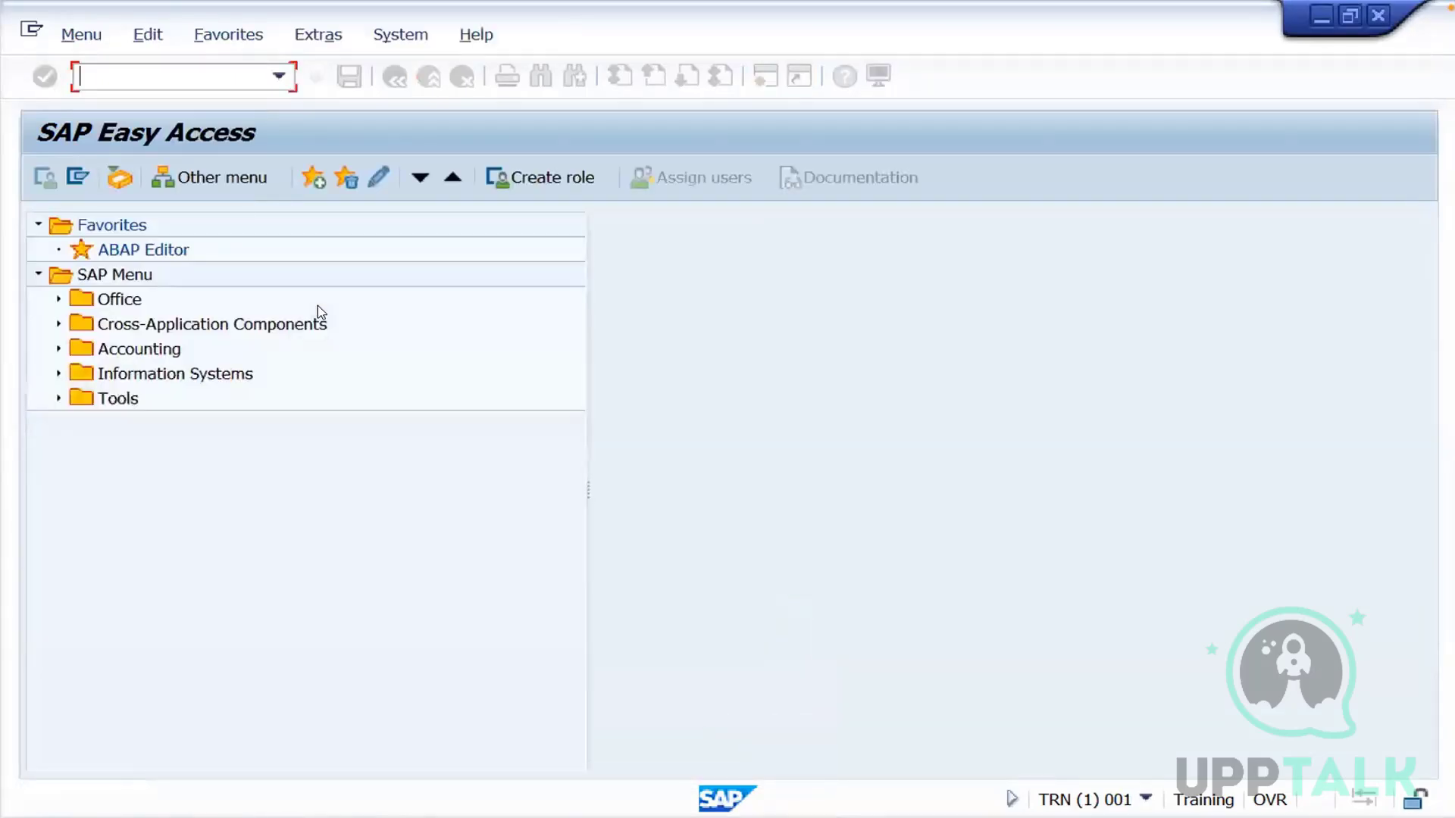
Try to open the Logical Systems table with transaction bd54 as user2, and decline displaying the locked data
text(bd54)
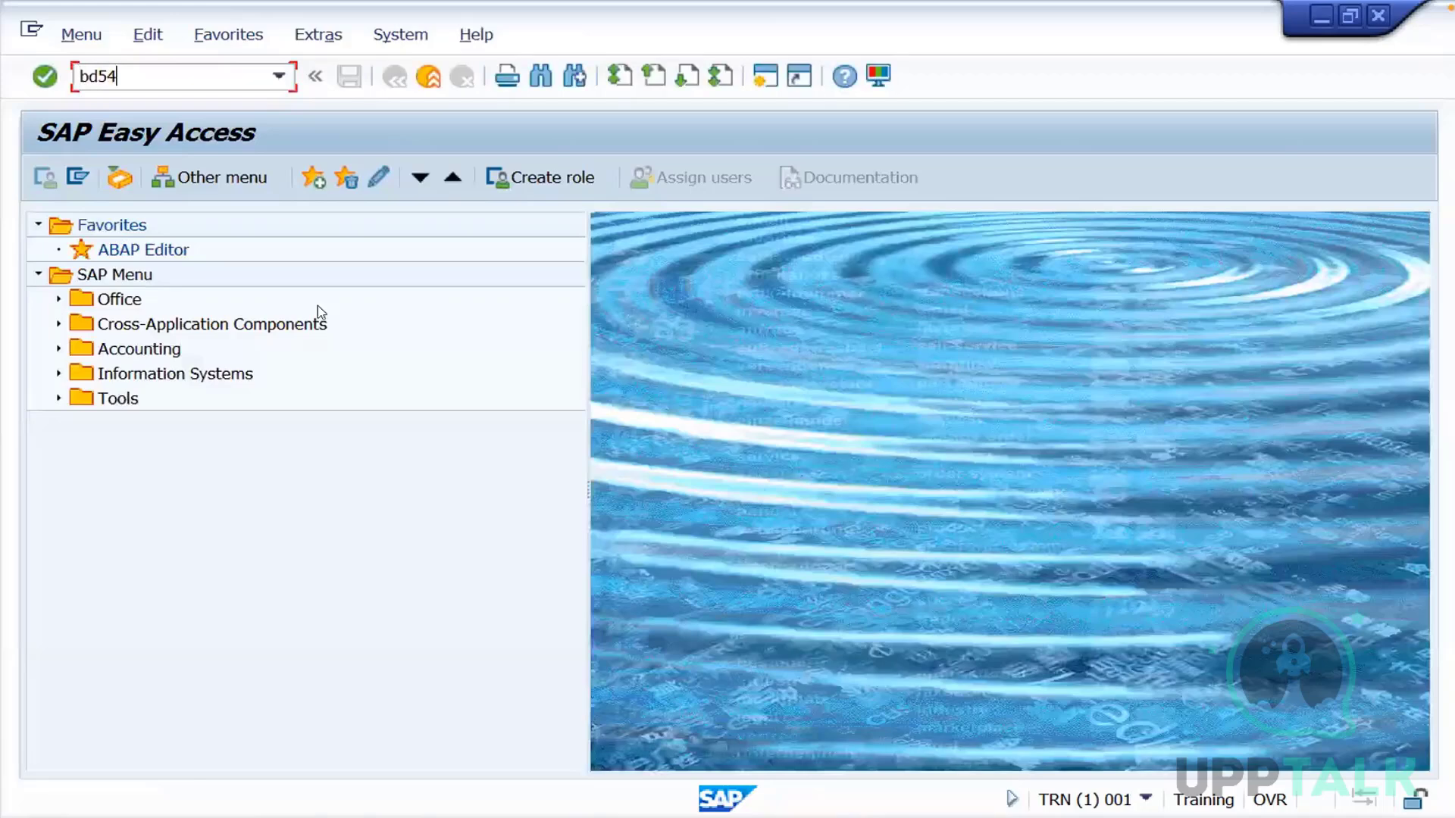
key(Return)
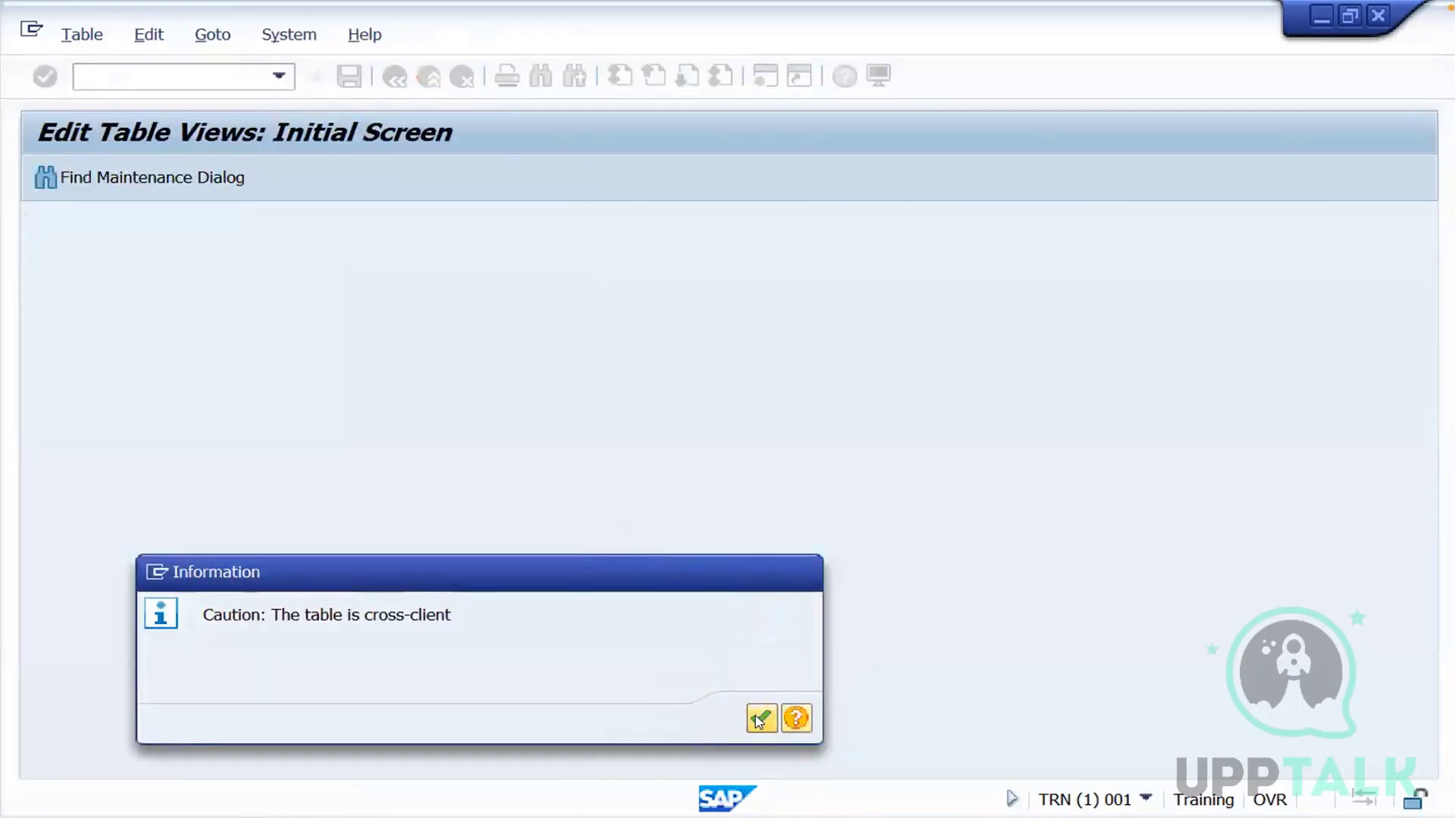
click(760, 718)
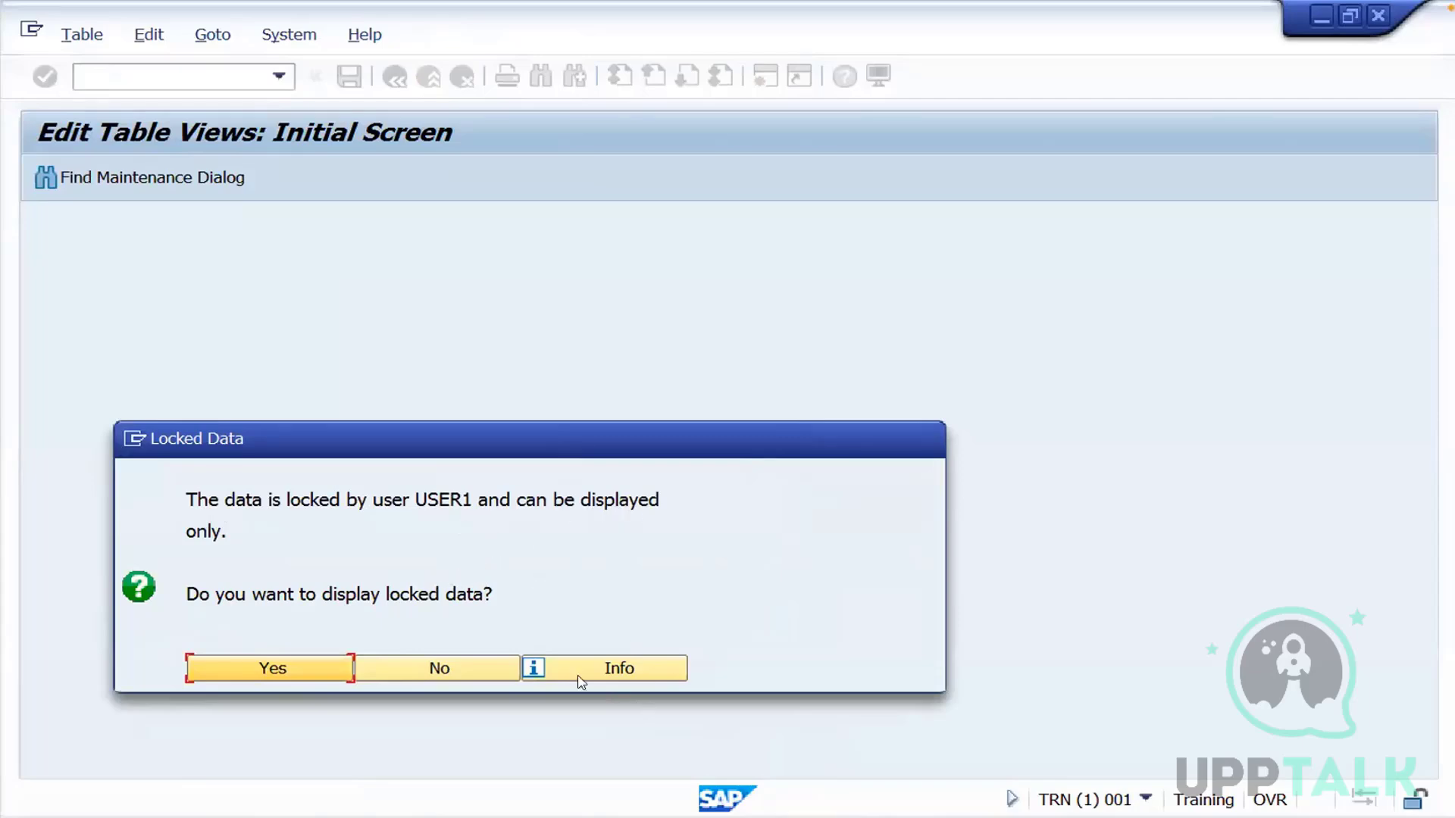
click(475, 671)
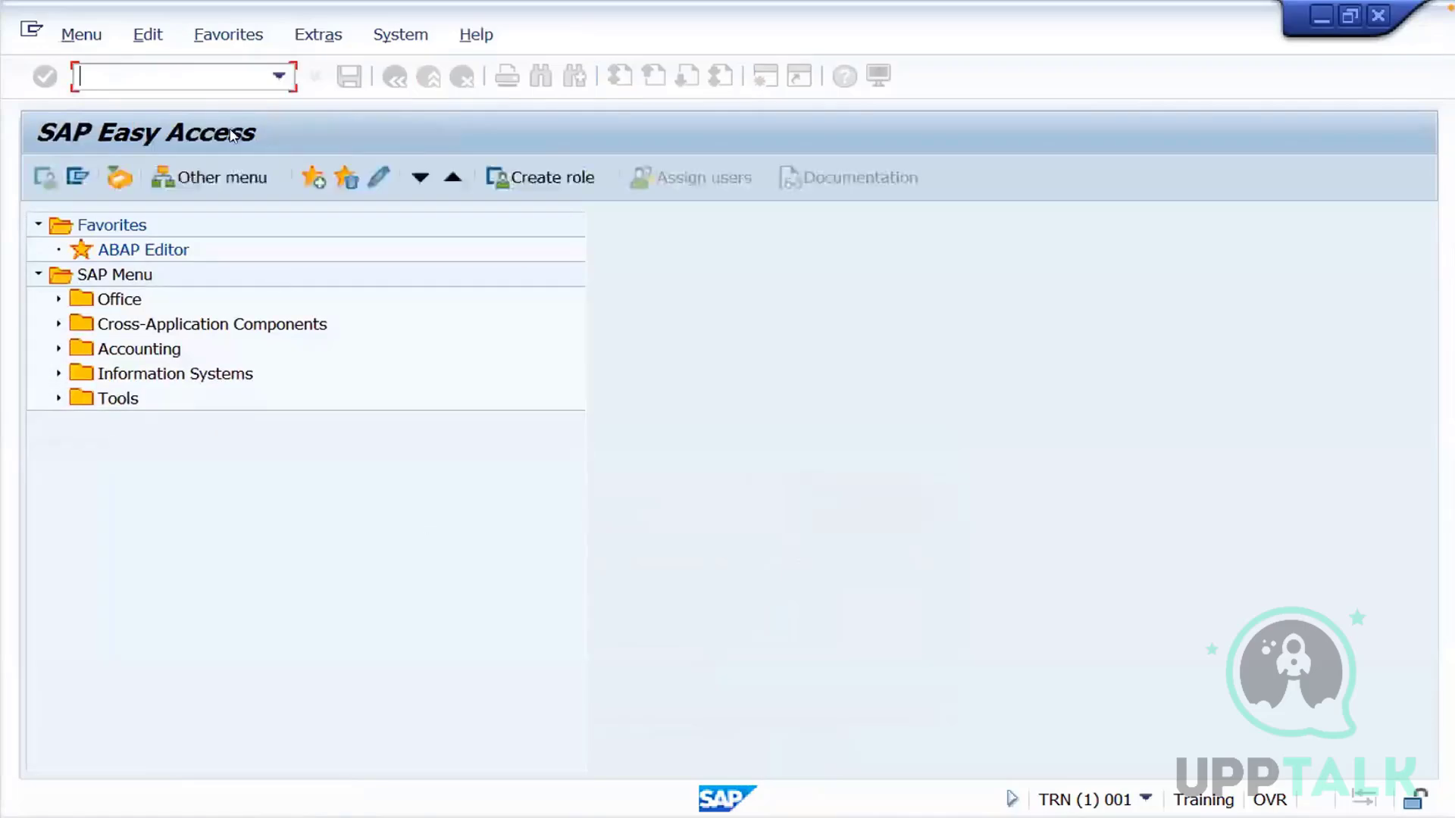
Run transaction sm12, clear the User Name filter and list the lock entries for client 001
text(sm12)
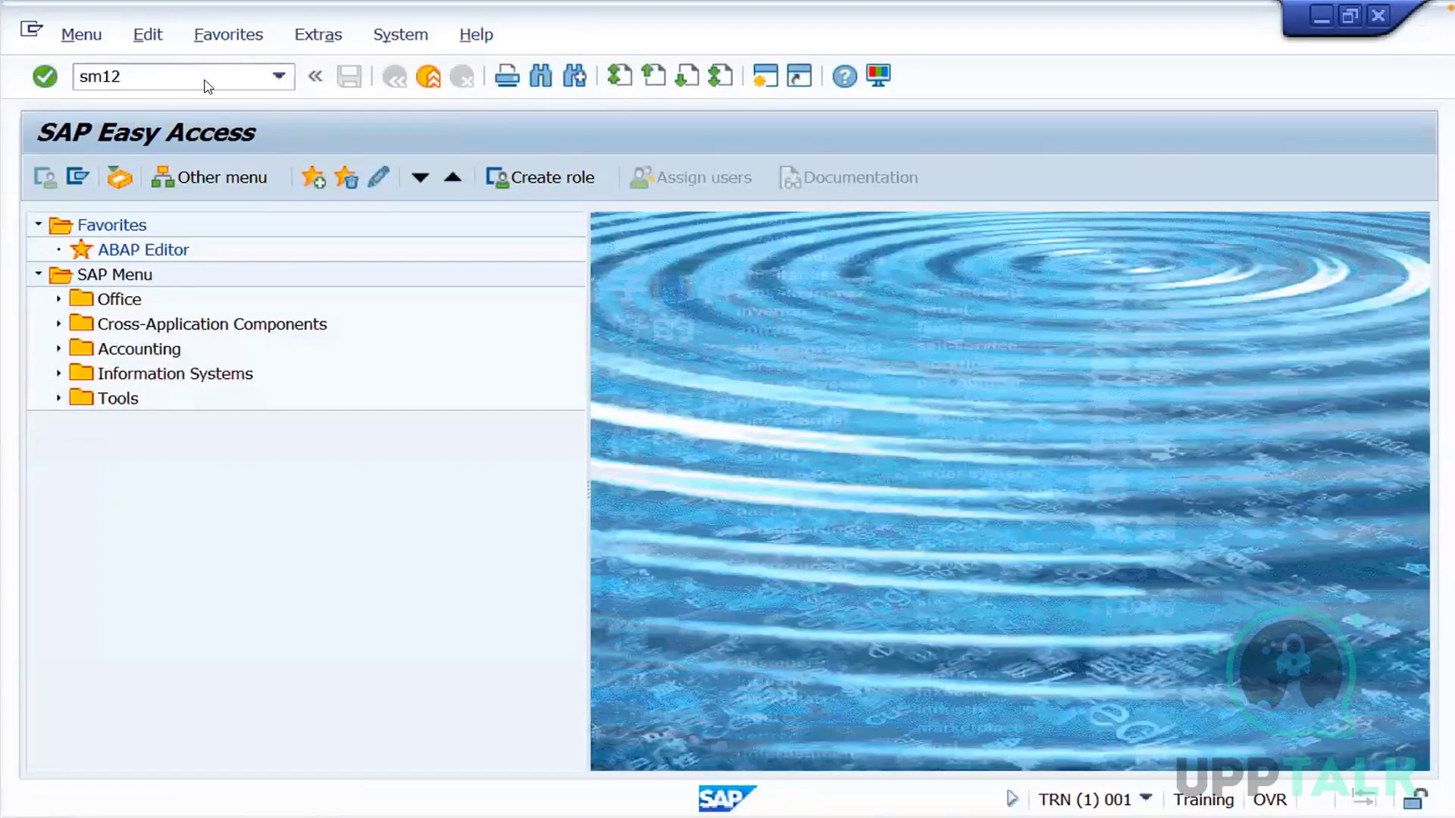
key(Return)
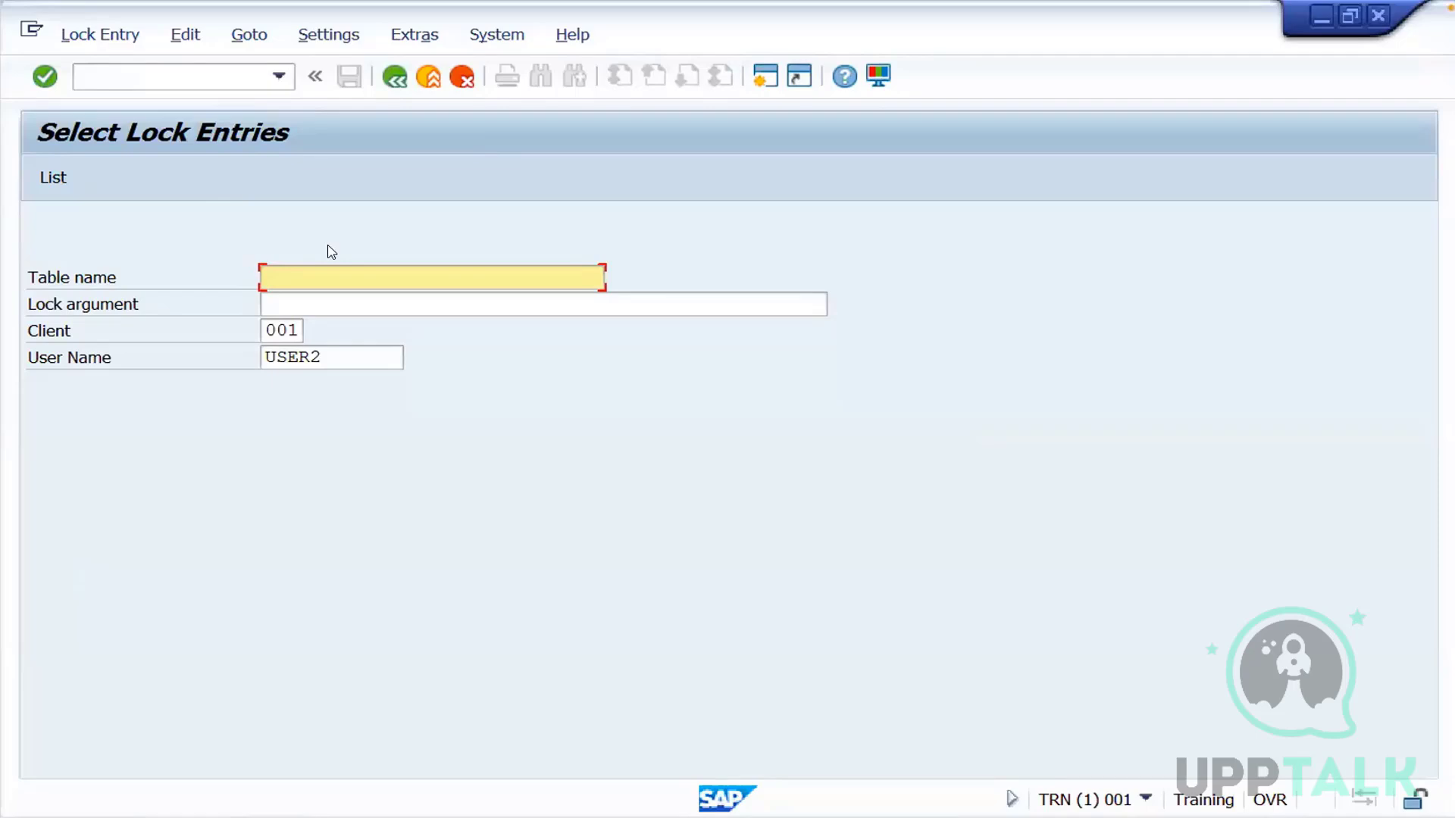
click(335, 356)
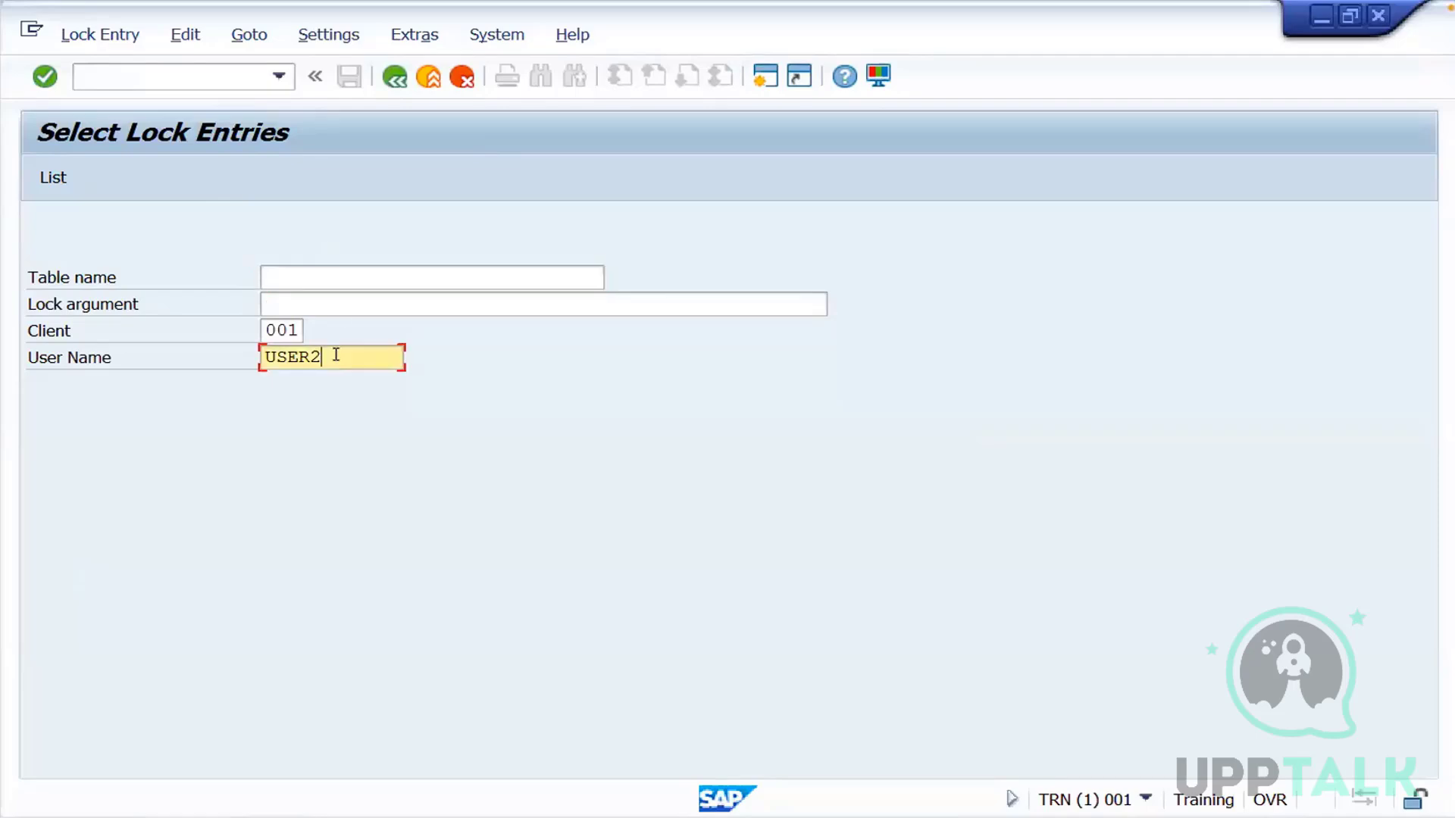
key(BackSpace)
key(BackSpace)
key(BackSpace)
key(BackSpace)
key(BackSpace)
click(53, 182)
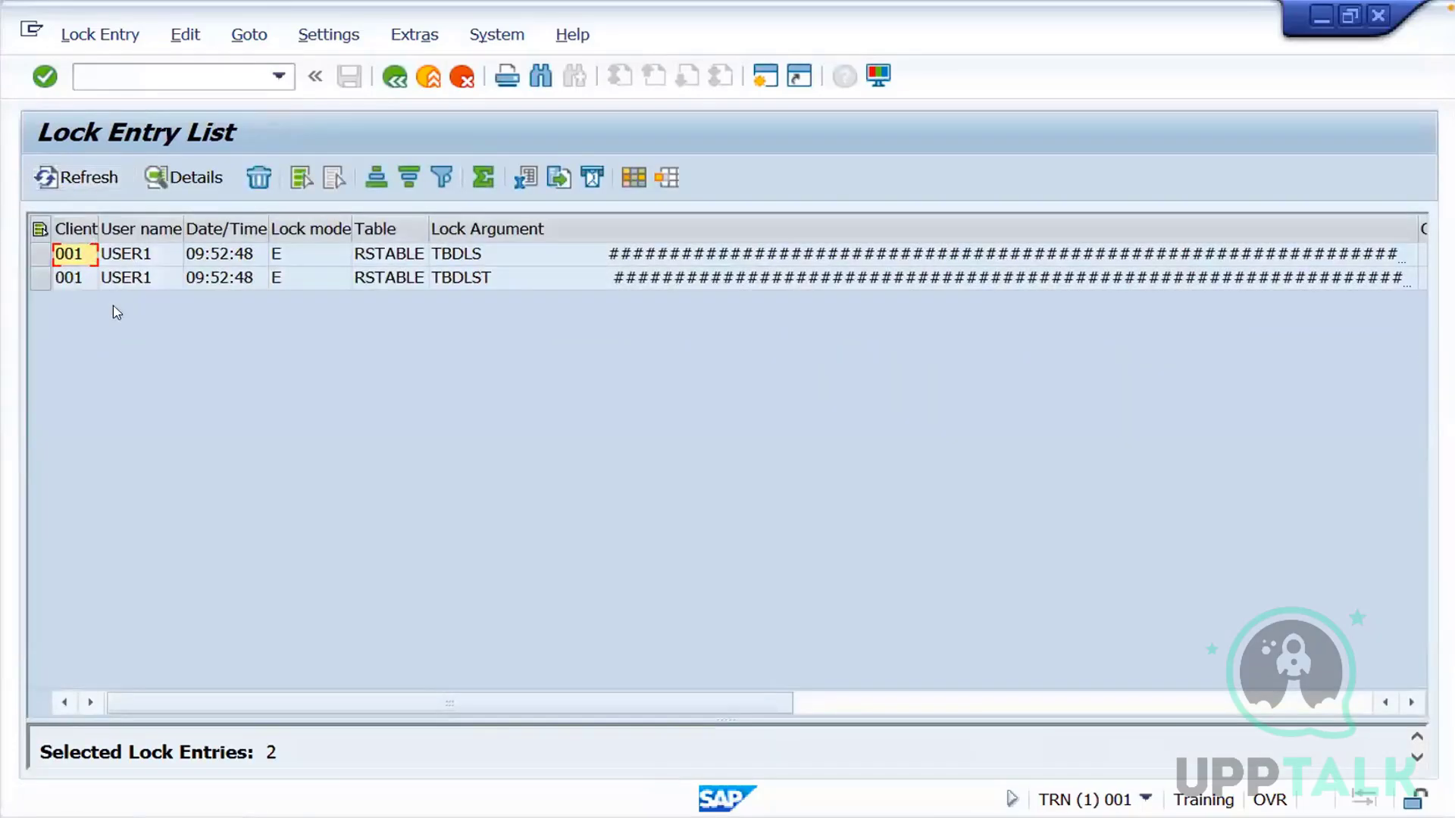
Select both USER1 lock entries and check which user the current session runs under in the system status details
click(40, 255)
key(ctrl+a)
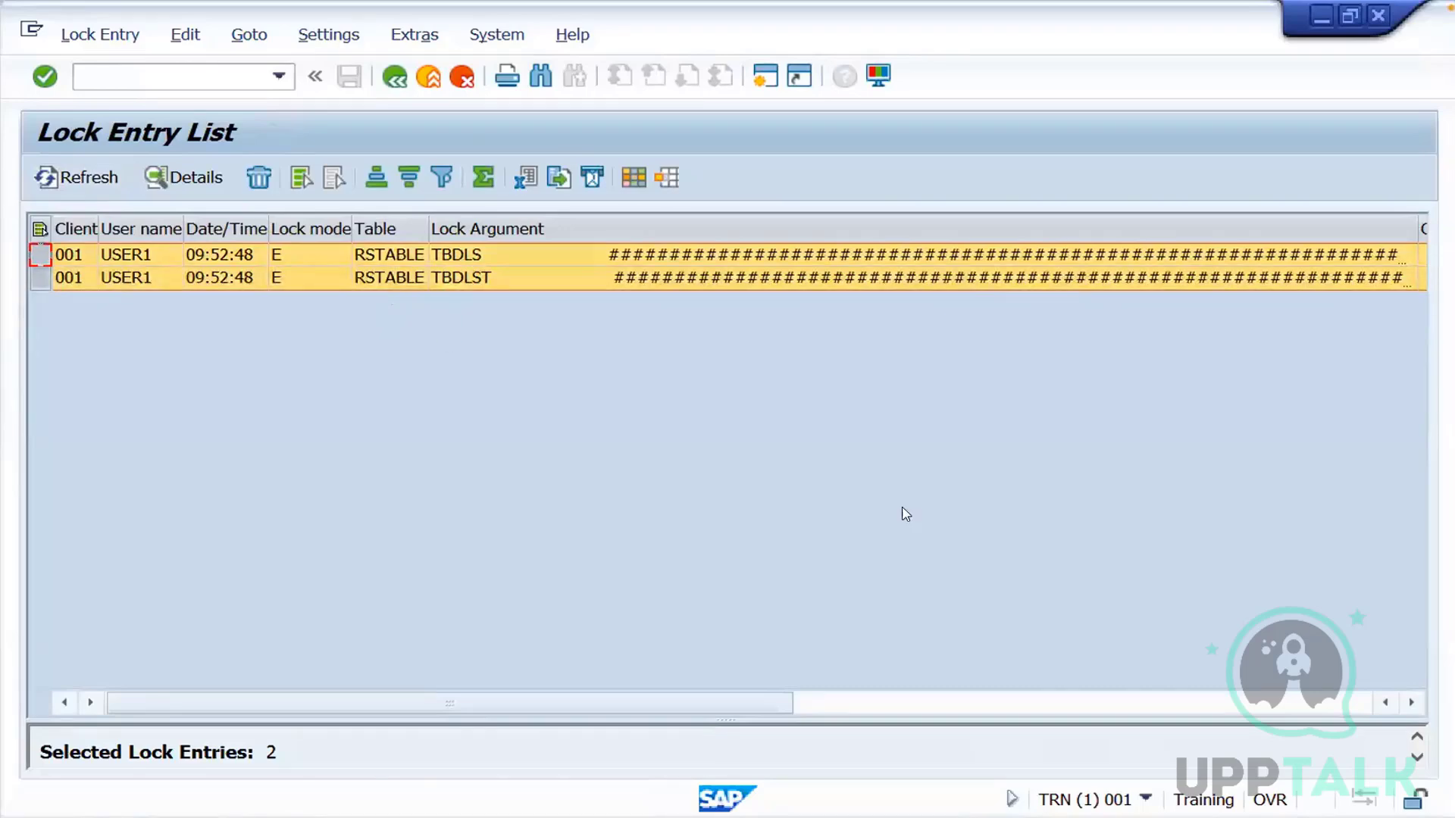
click(1144, 799)
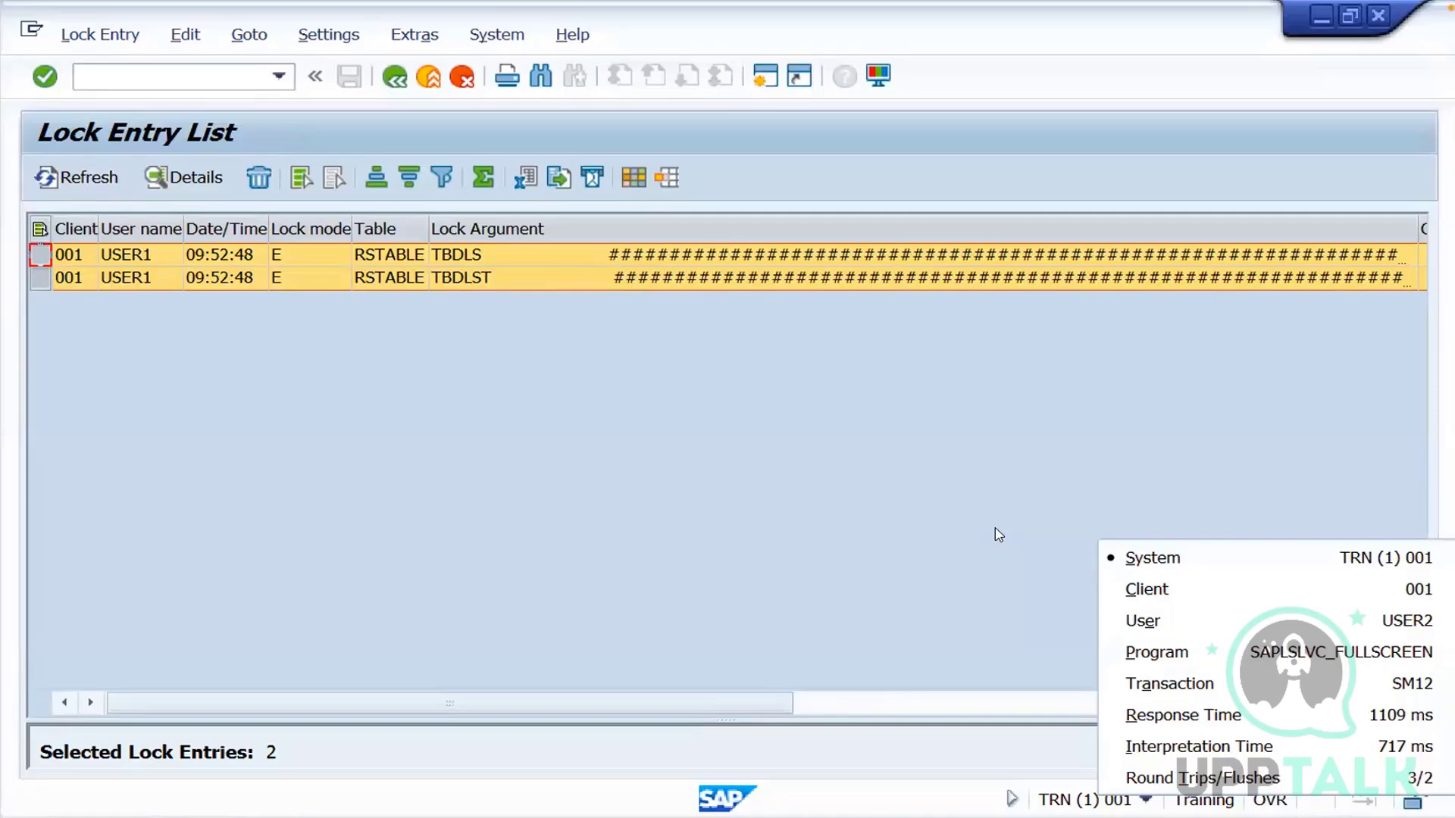
click(999, 535)
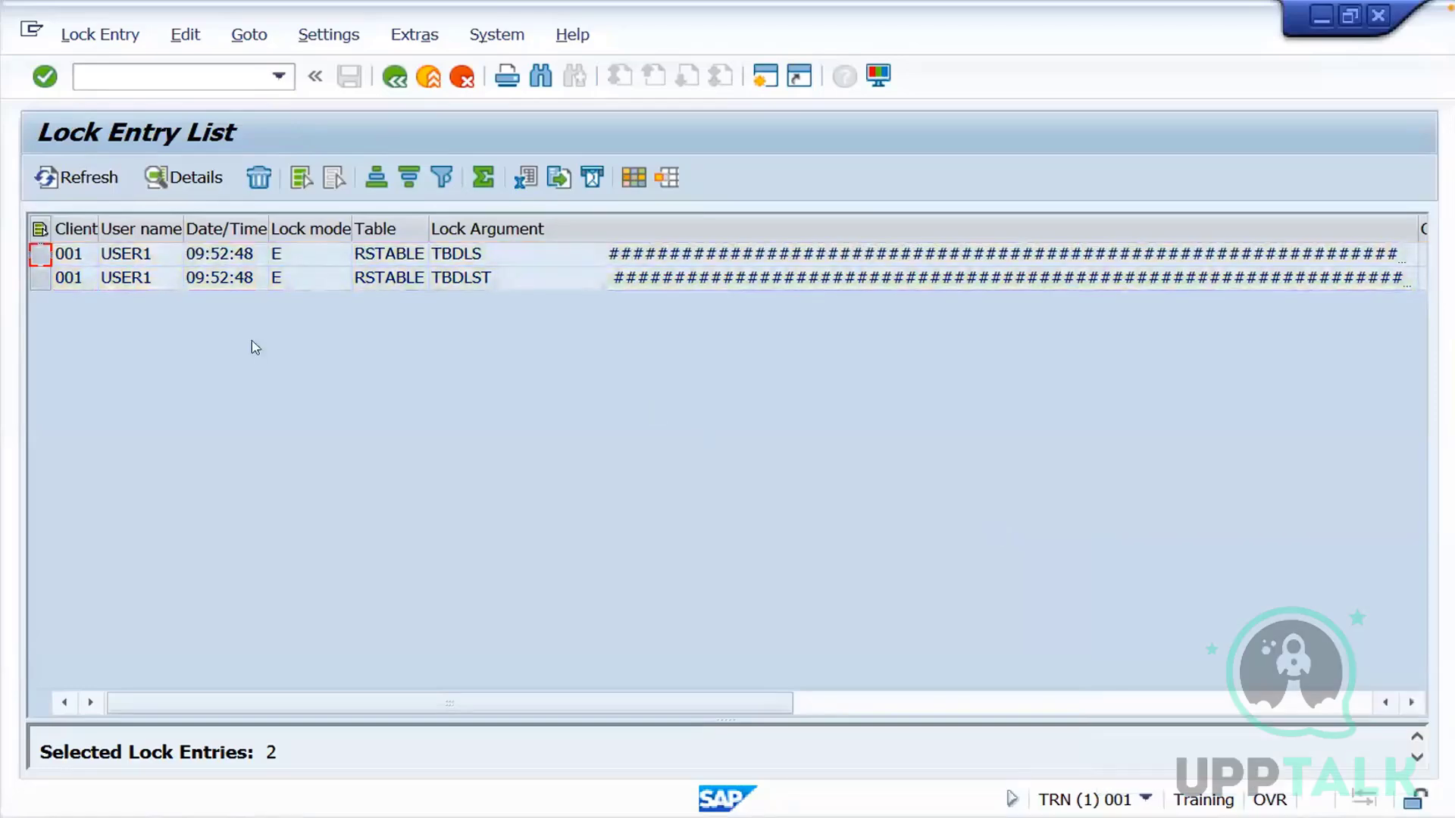
Delete both USER1 lock entries from the Lock Entry List and return to the lock entry selection
click(39, 228)
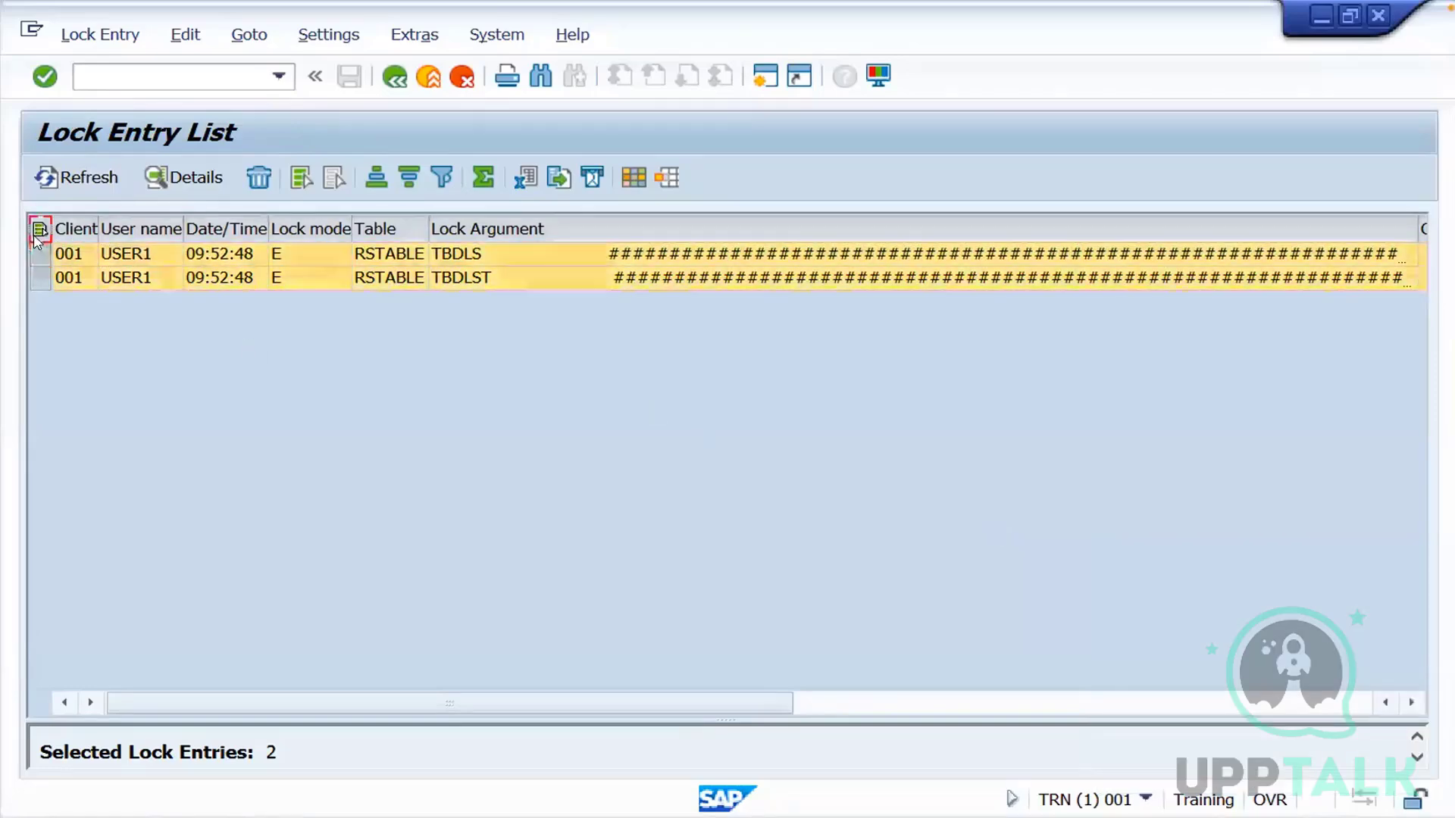
click(258, 179)
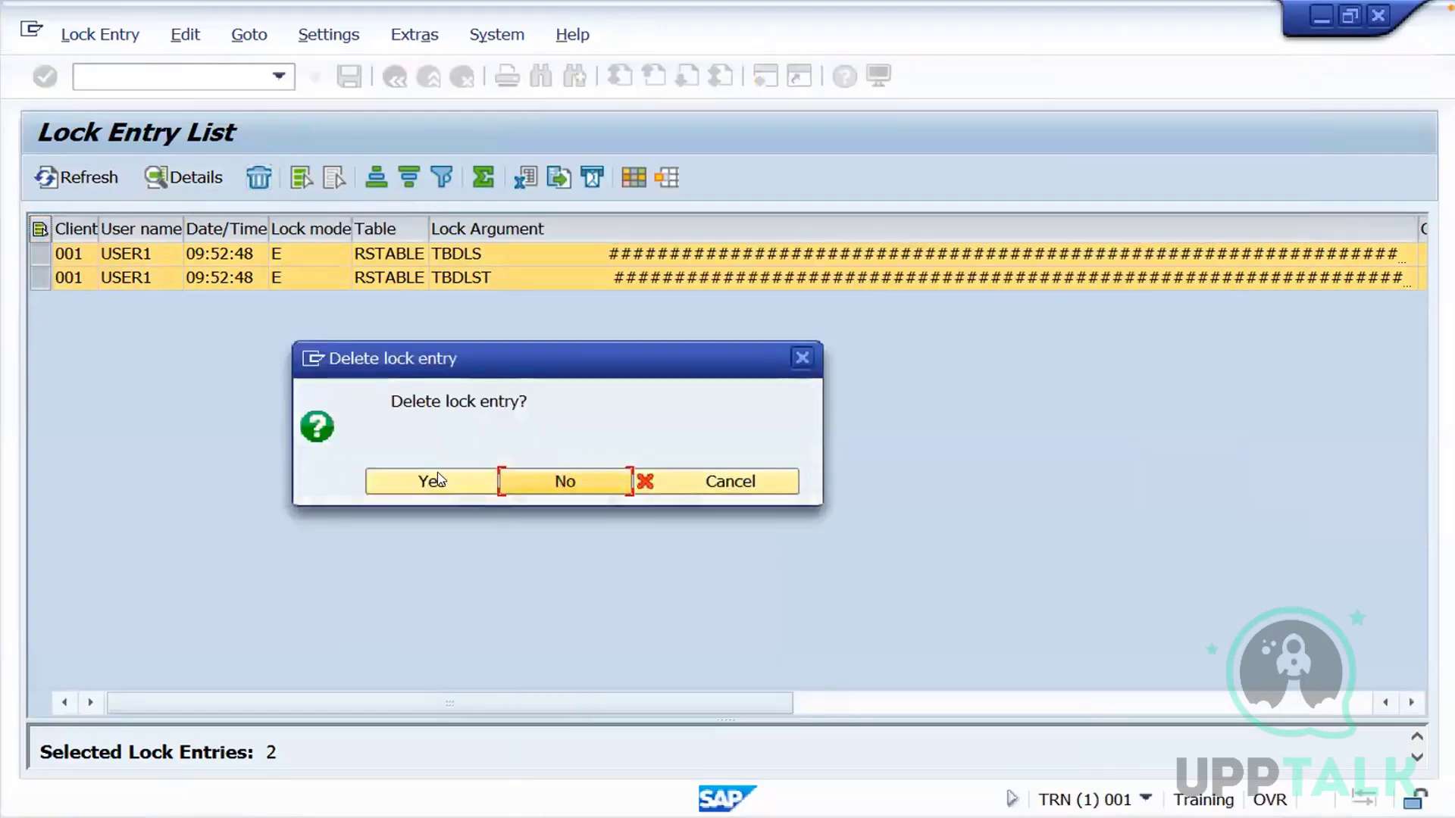
click(438, 480)
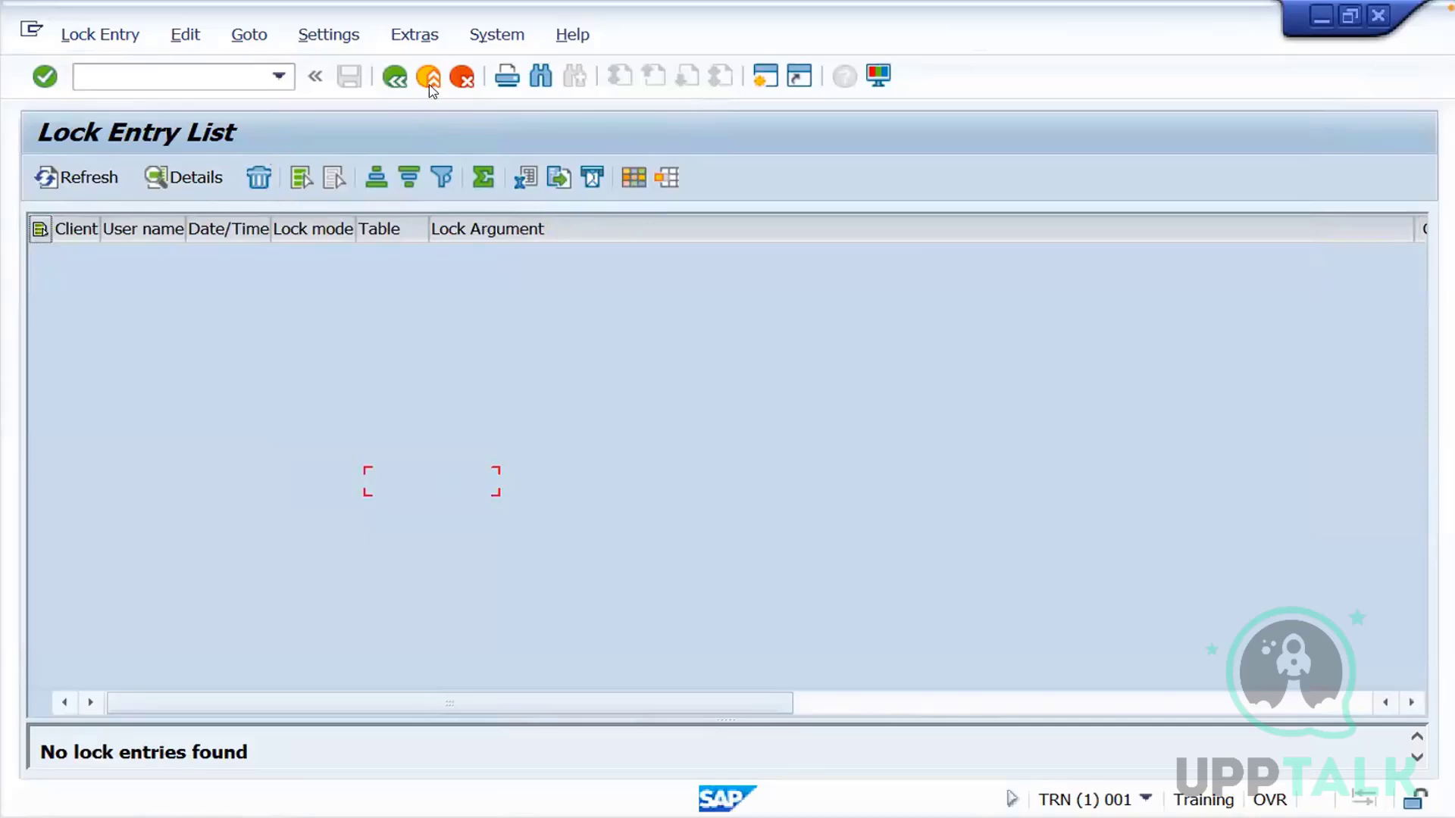
click(428, 76)
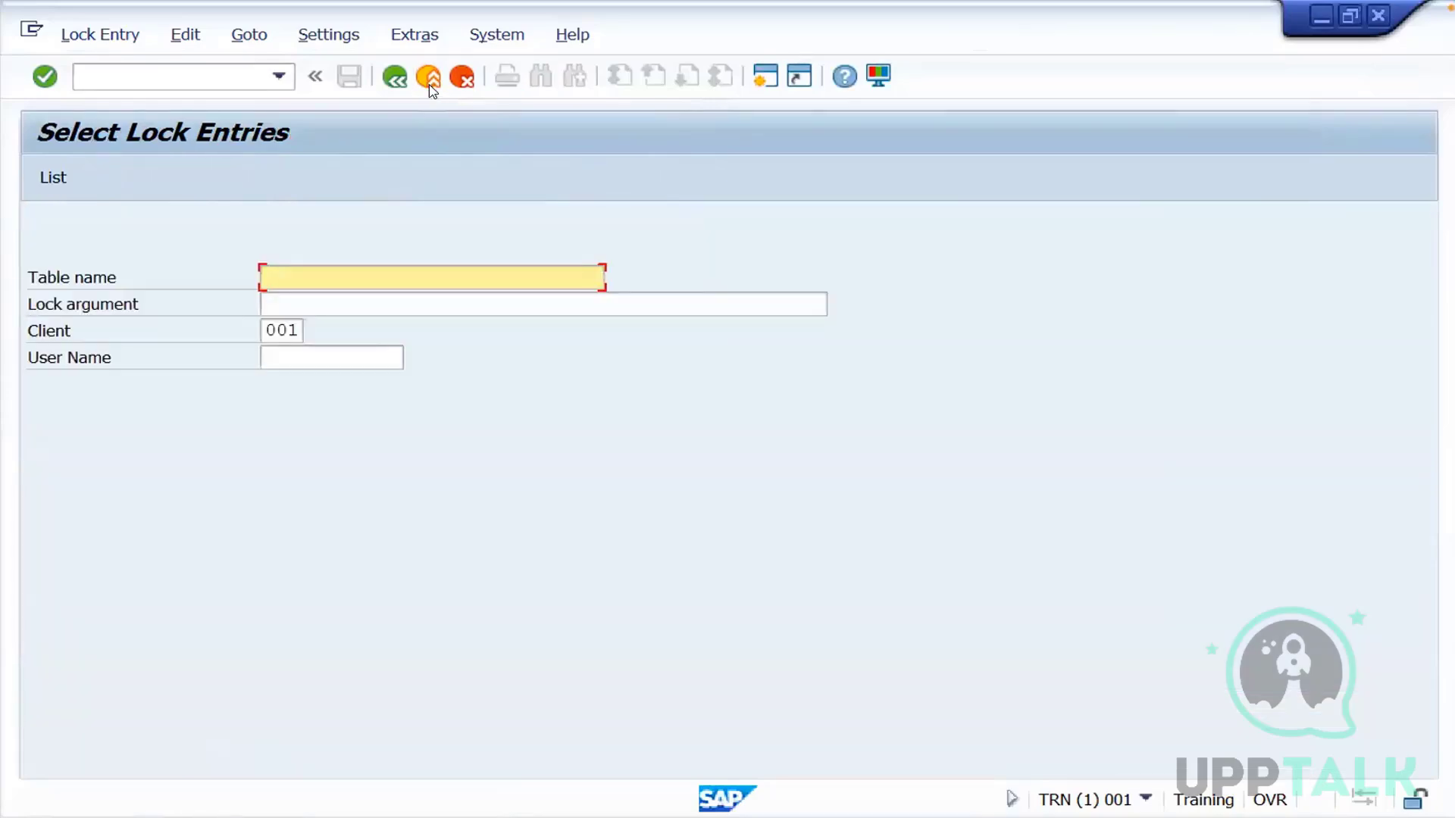
click(157, 68)
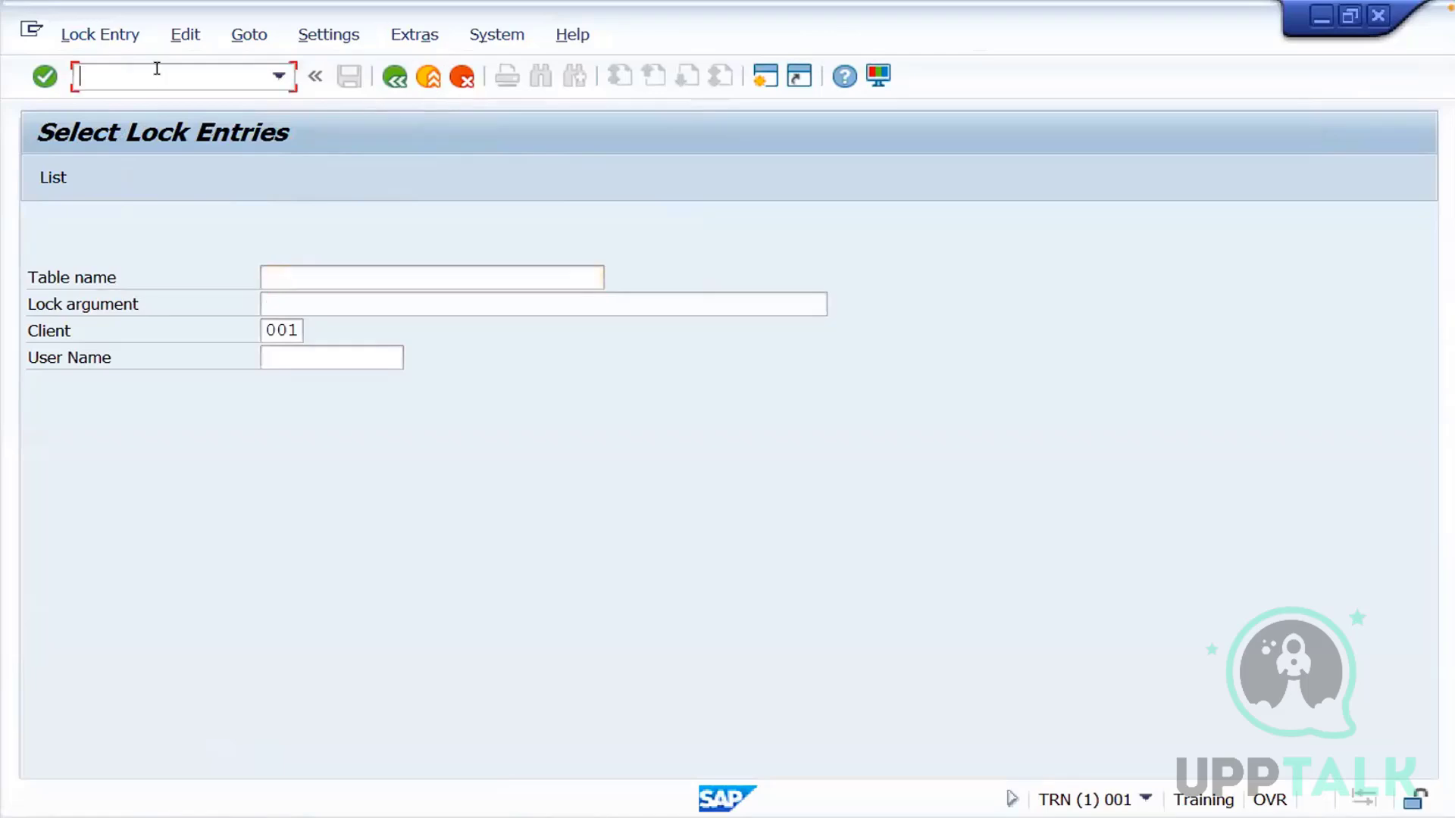
text(/nsm55)
key(BackSpace)
key(BackSpace)
key(BackSpace)
key(BackSpace)
key(BackSpace)
key(BackSpace)
Run transaction /nbd54, accept the cross-client caution and start new entries in the Logical Systems table
click(279, 76)
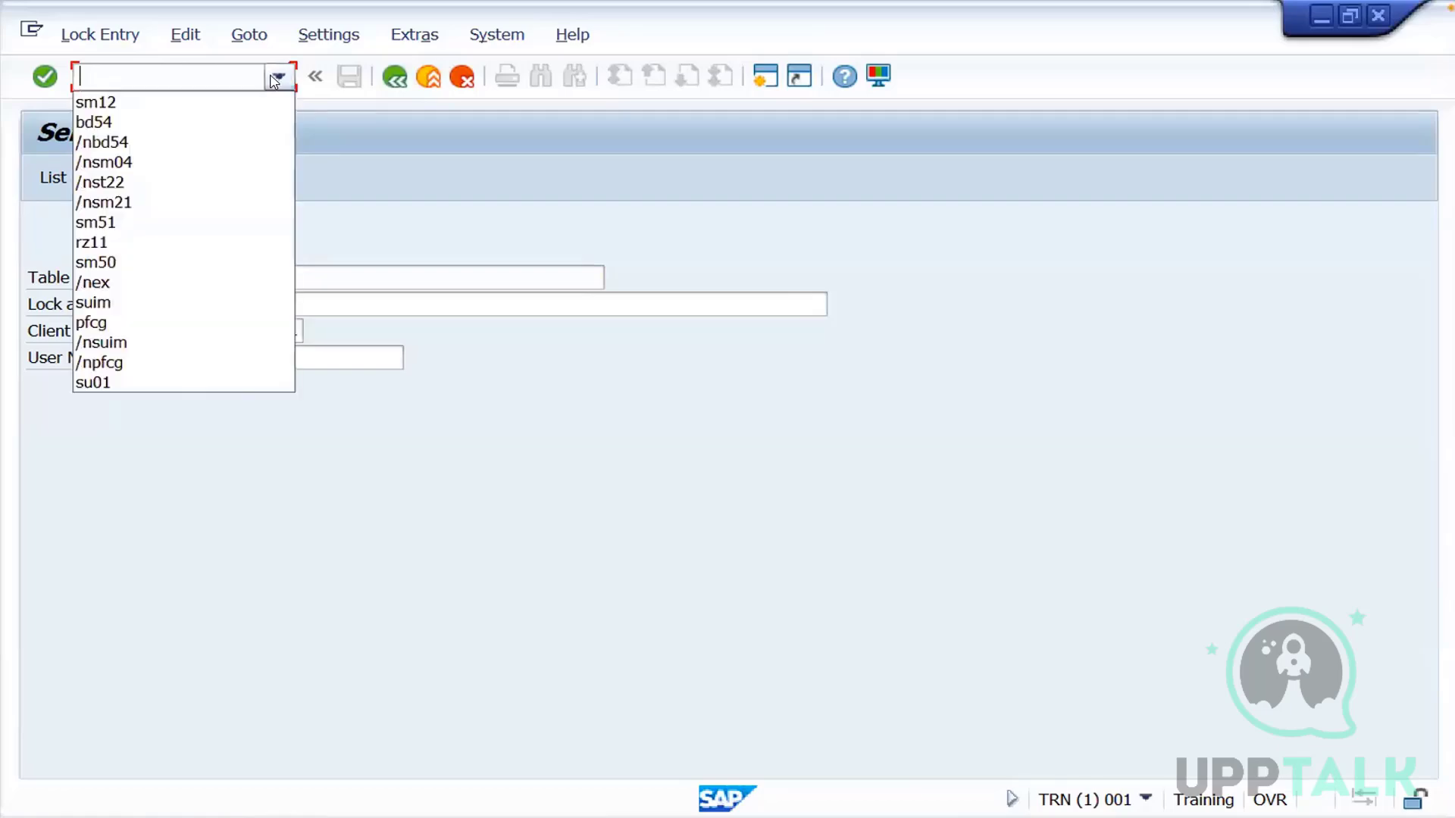
click(181, 122)
click(80, 72)
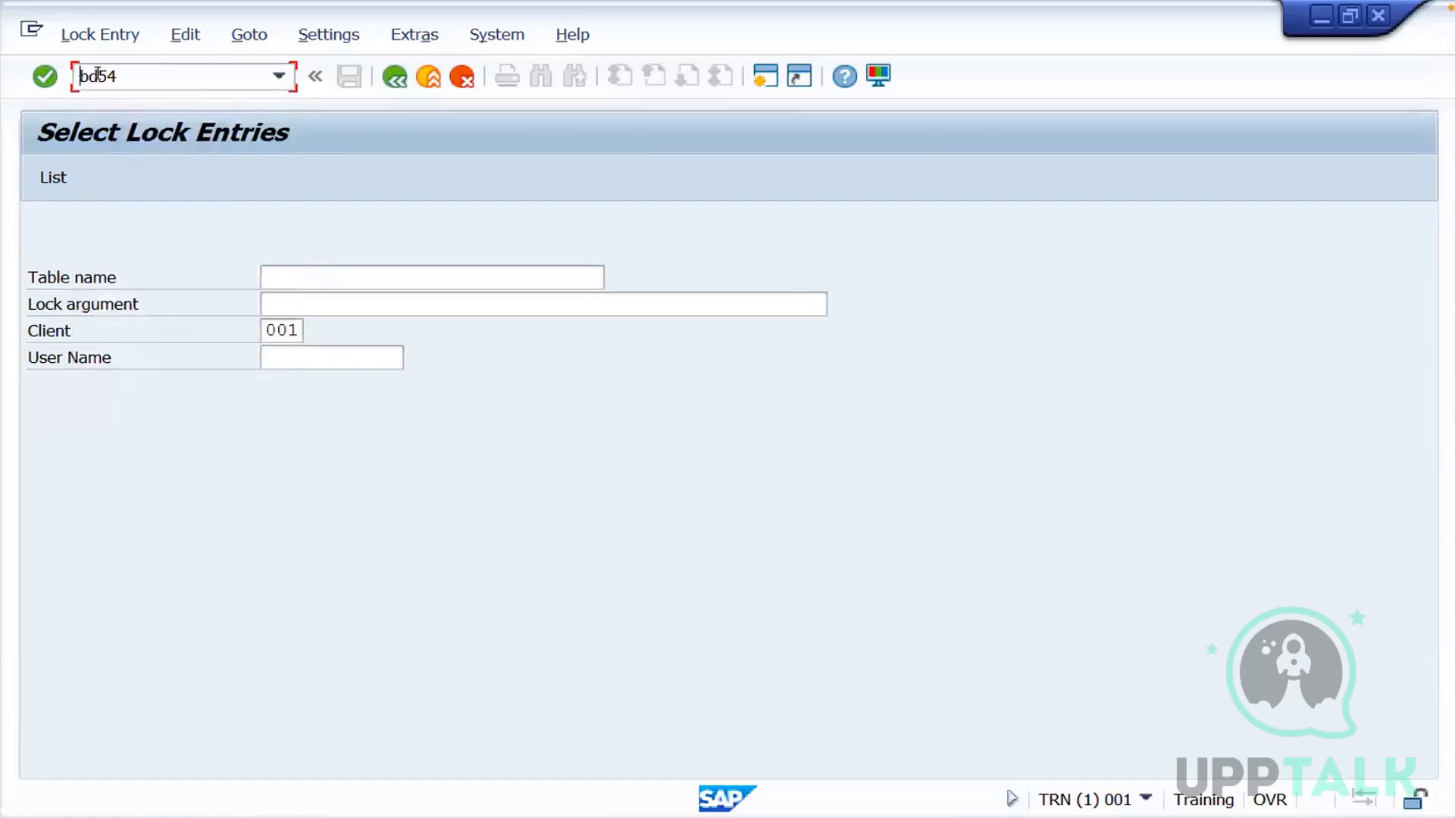
text(/n)
key(Return)
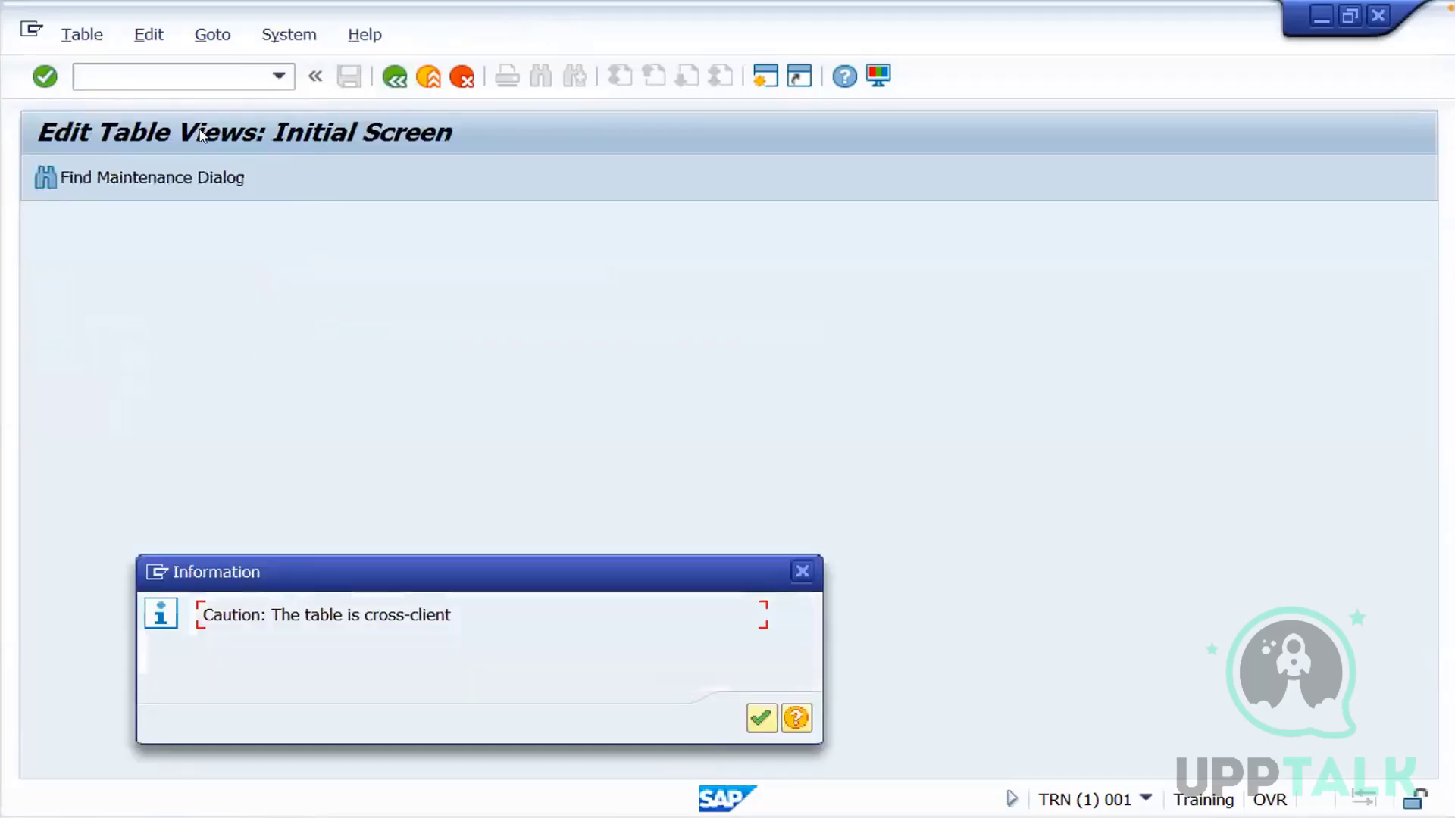
click(760, 717)
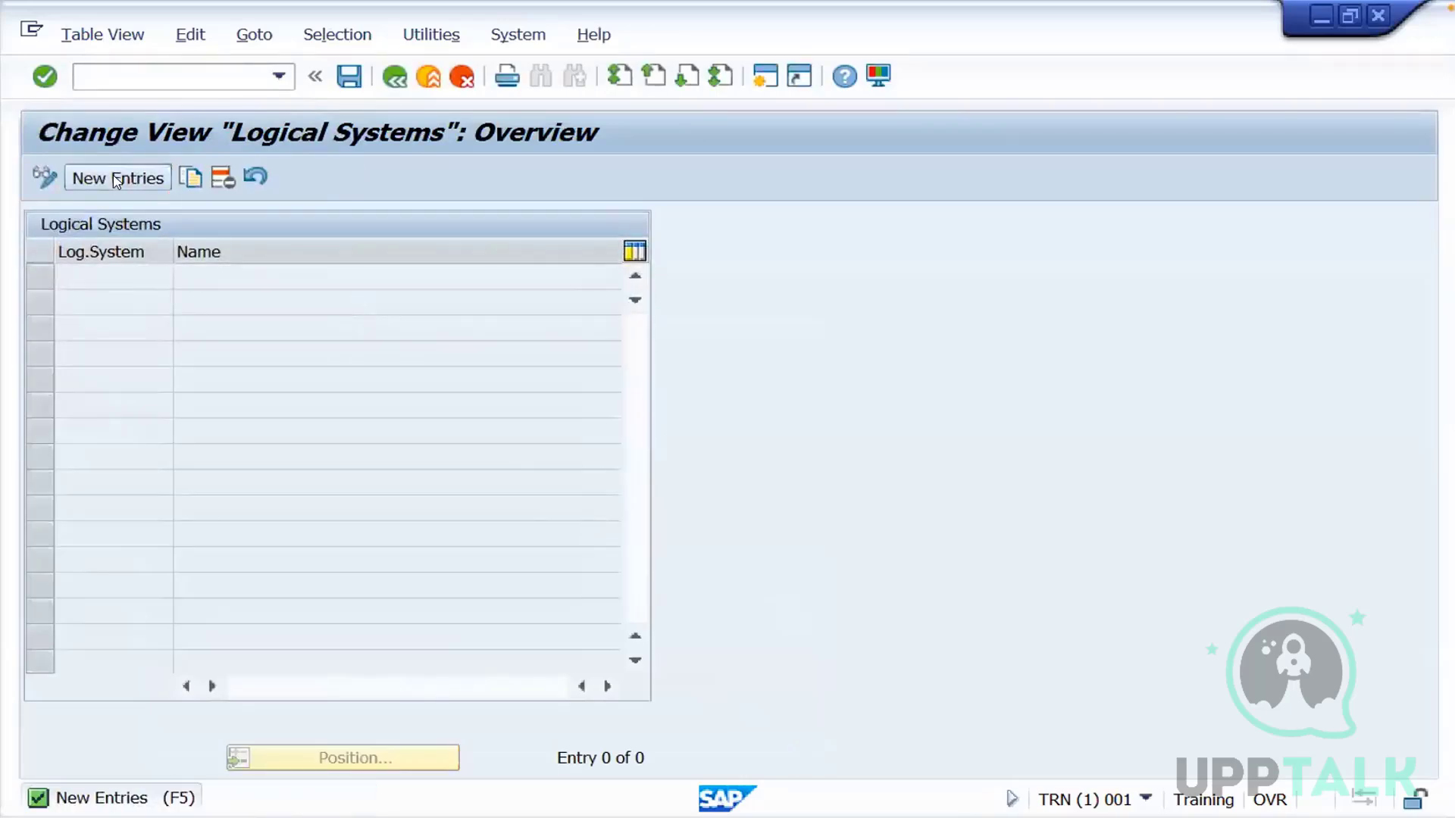
click(114, 177)
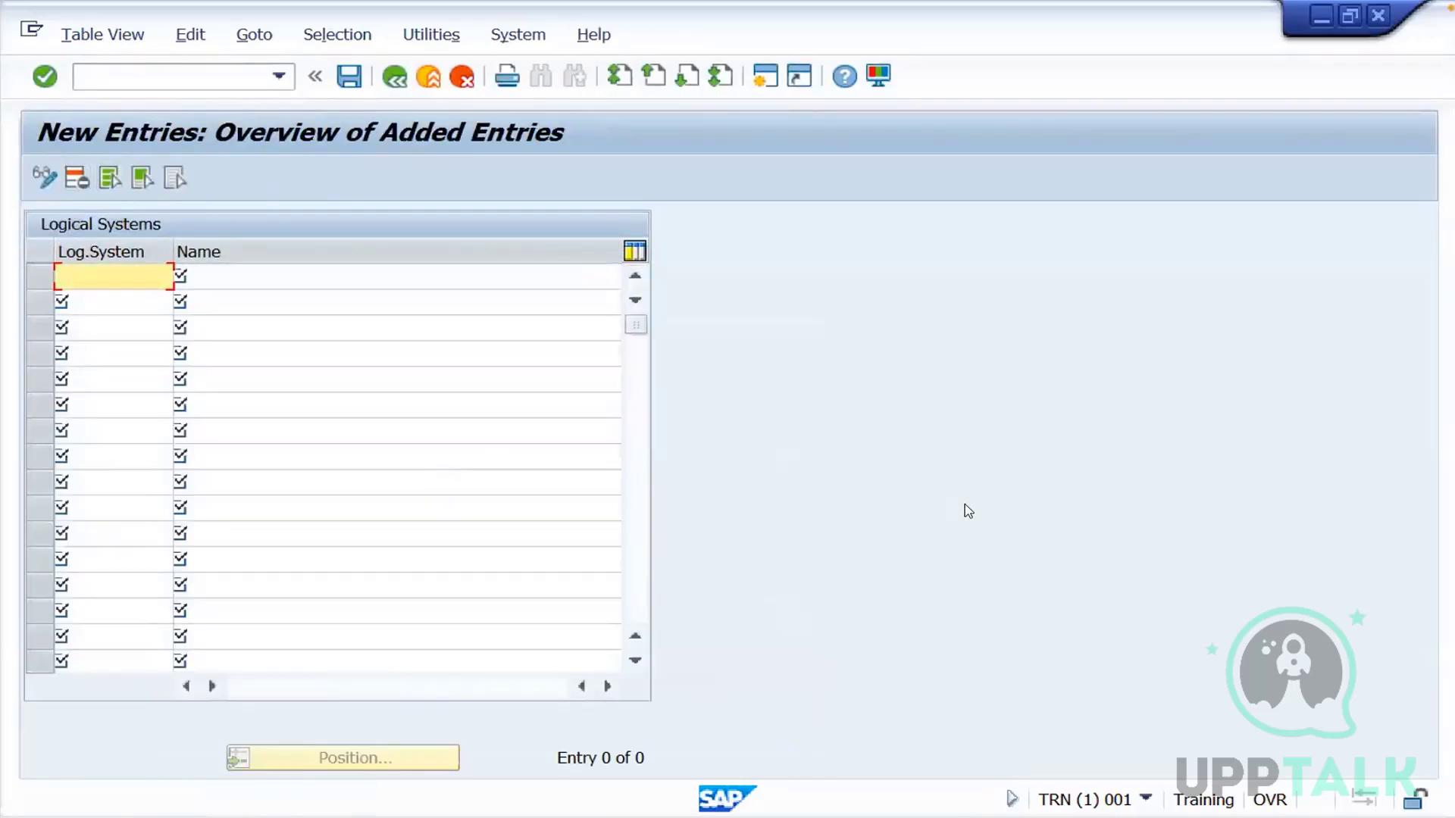
Switch to the Monitoring task slide in WPS Office, move its text box slightly up and add the bullet "ST06 OS monitor" after SM12
key(ctrl+Left)
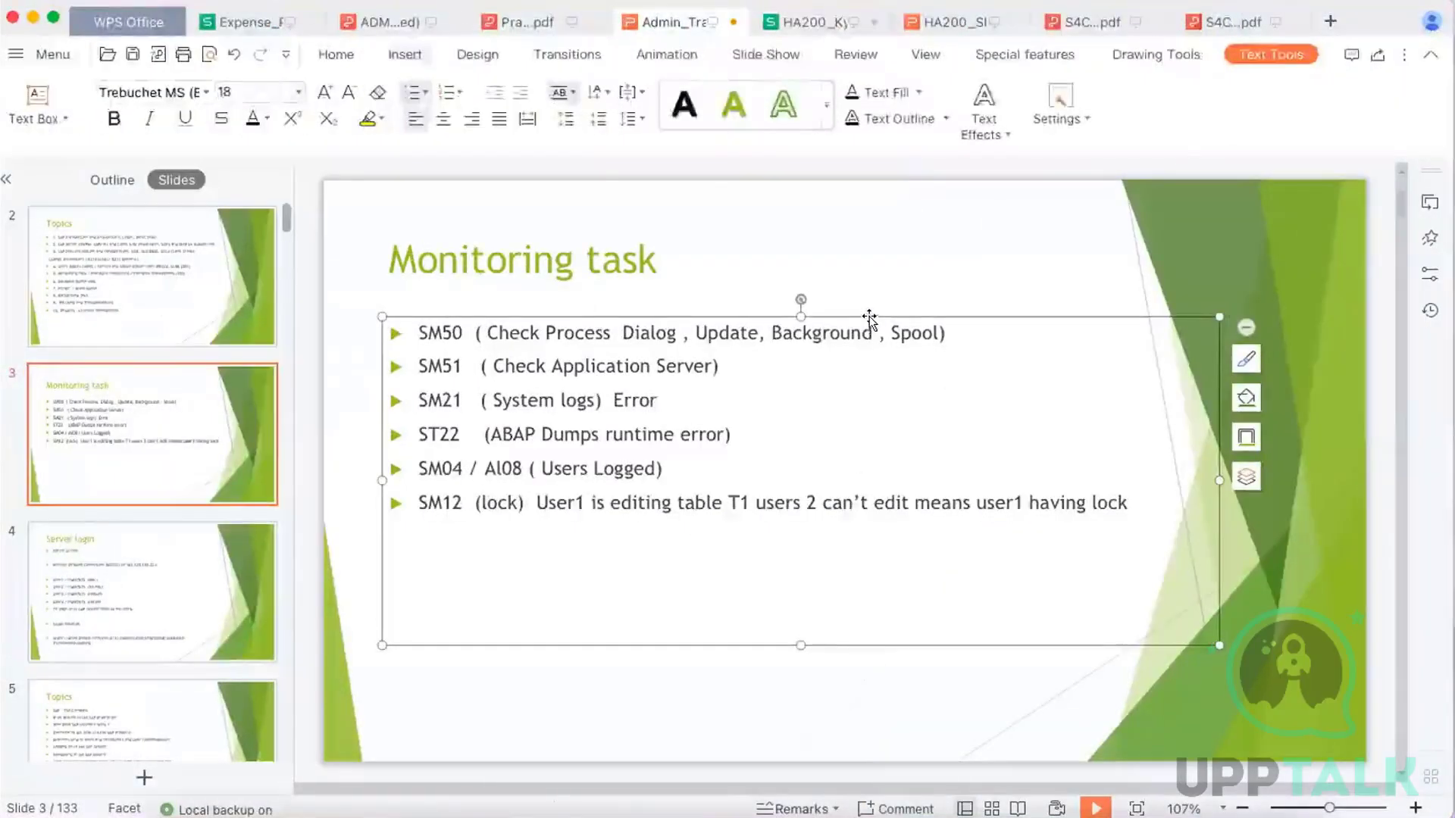
drag(867, 315, 868, 303)
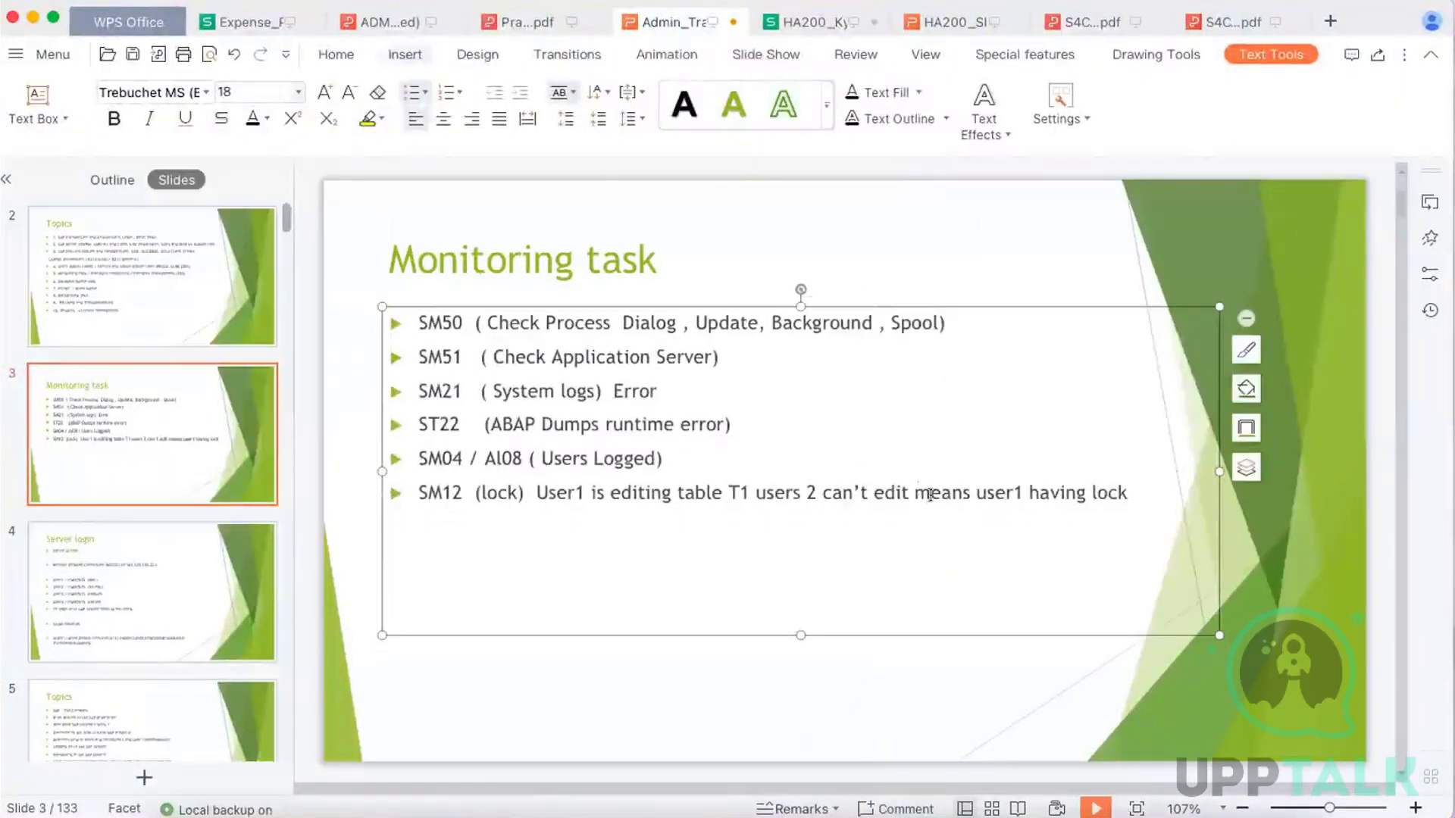
click(1120, 491)
key(Return)
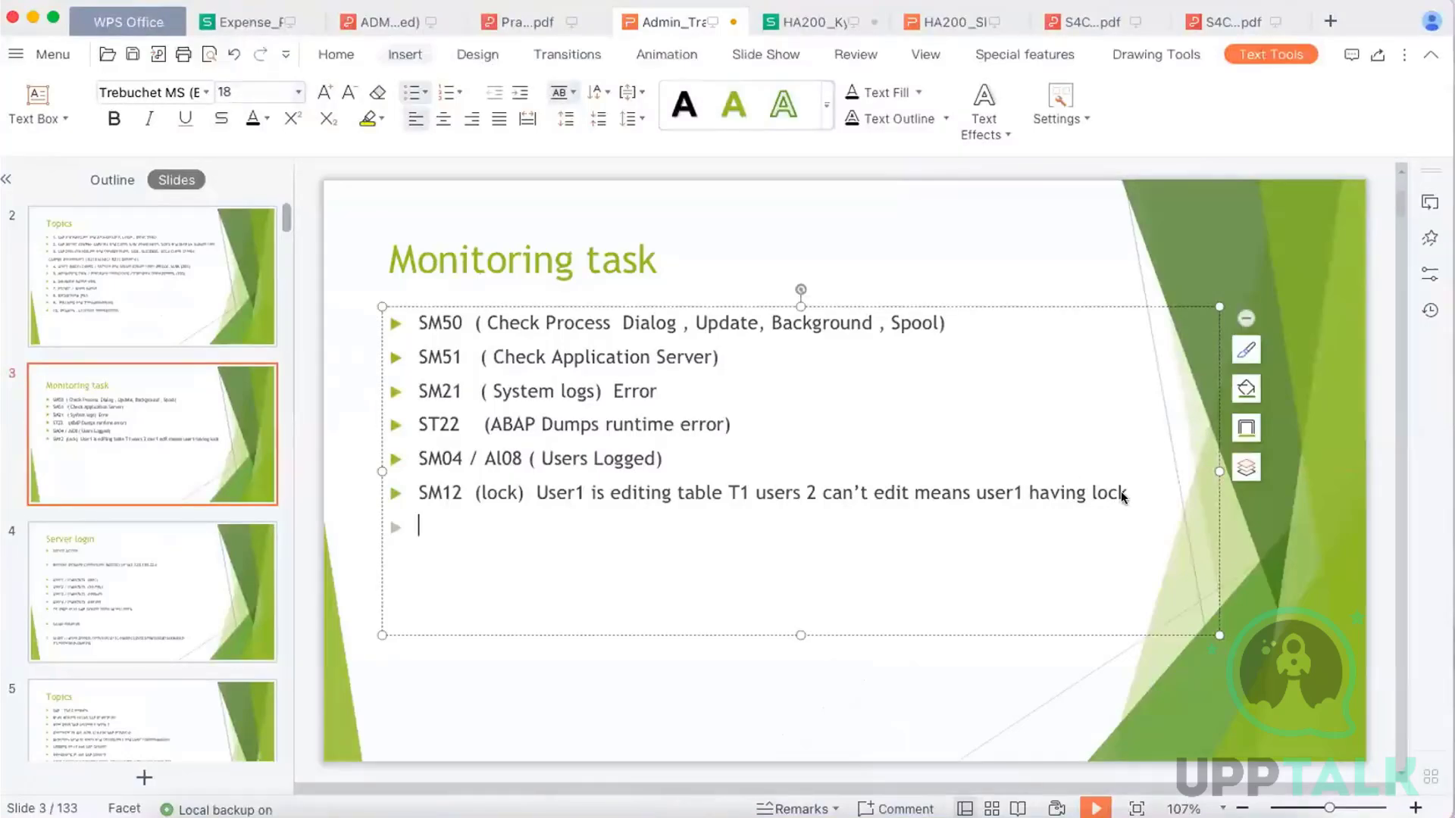
text(ST06   OS)
text(monito)
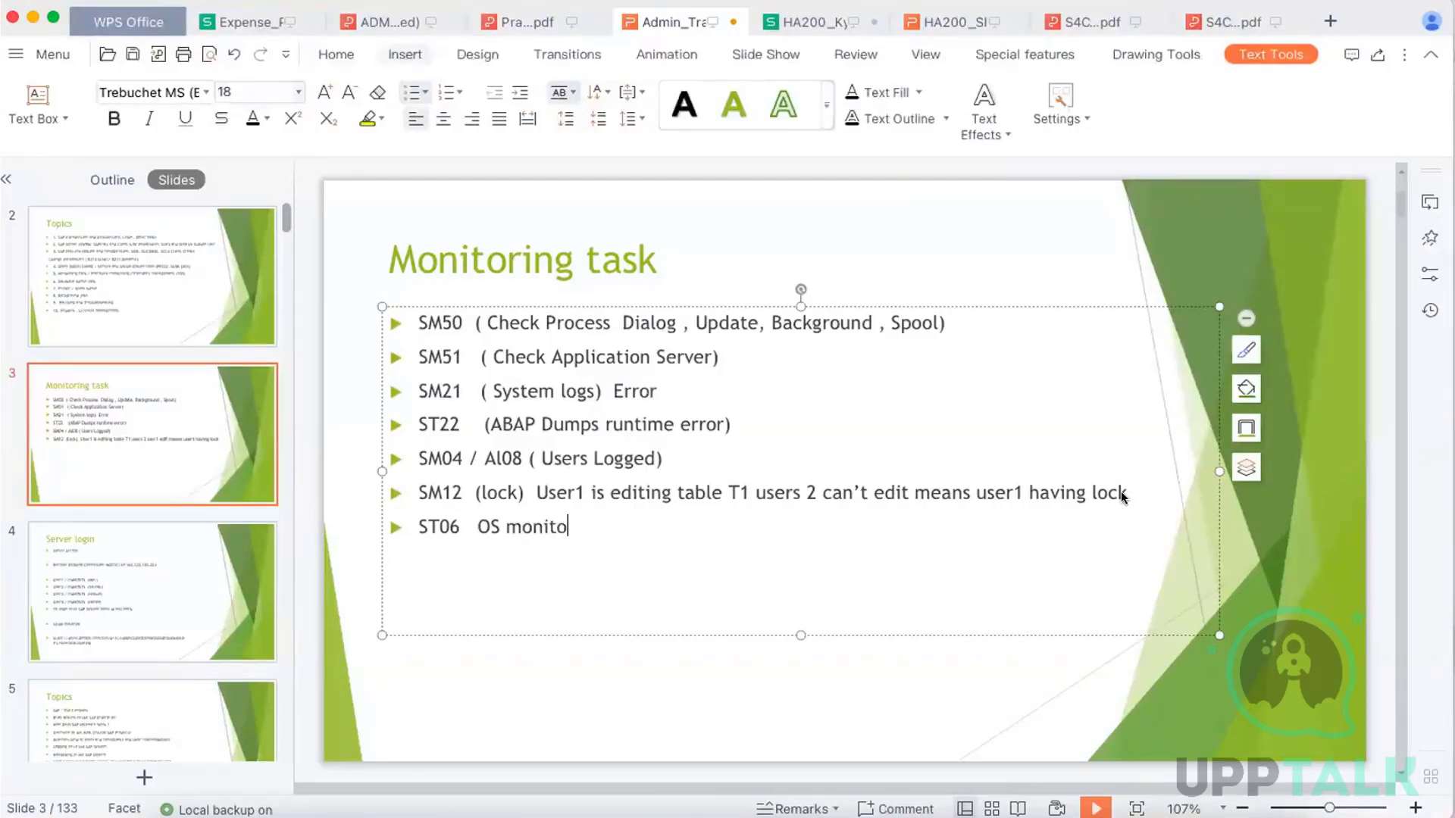
text(r   CPU / Disk ?)
Extend the ST06 bullet with "CPU / Disk /RAM / Swap"
key(BackSpace)
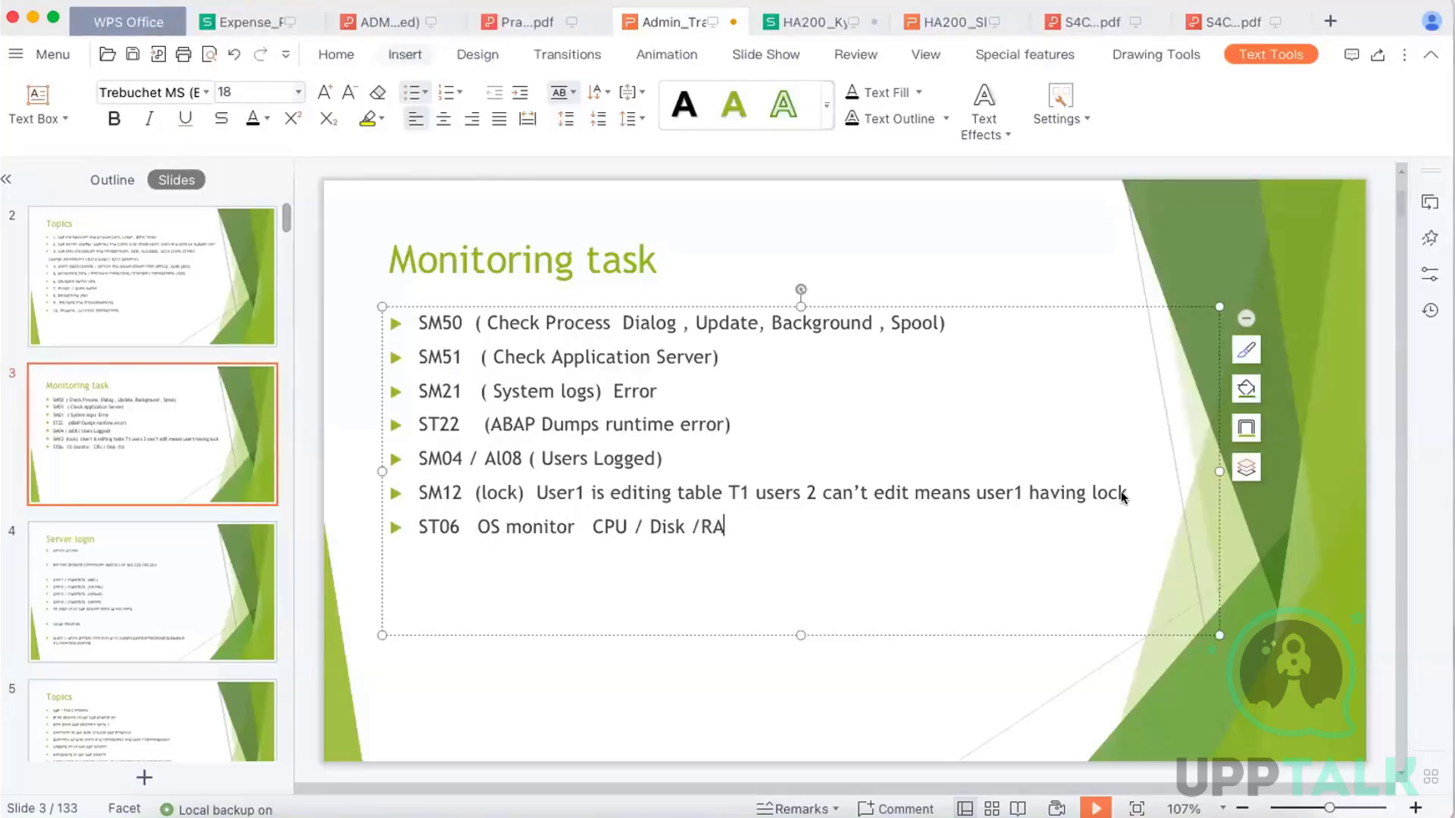
text(/RAM / Swap)
Switch back to the SAP session, leave the Logical Systems entries and run transaction st06
click(864, 800)
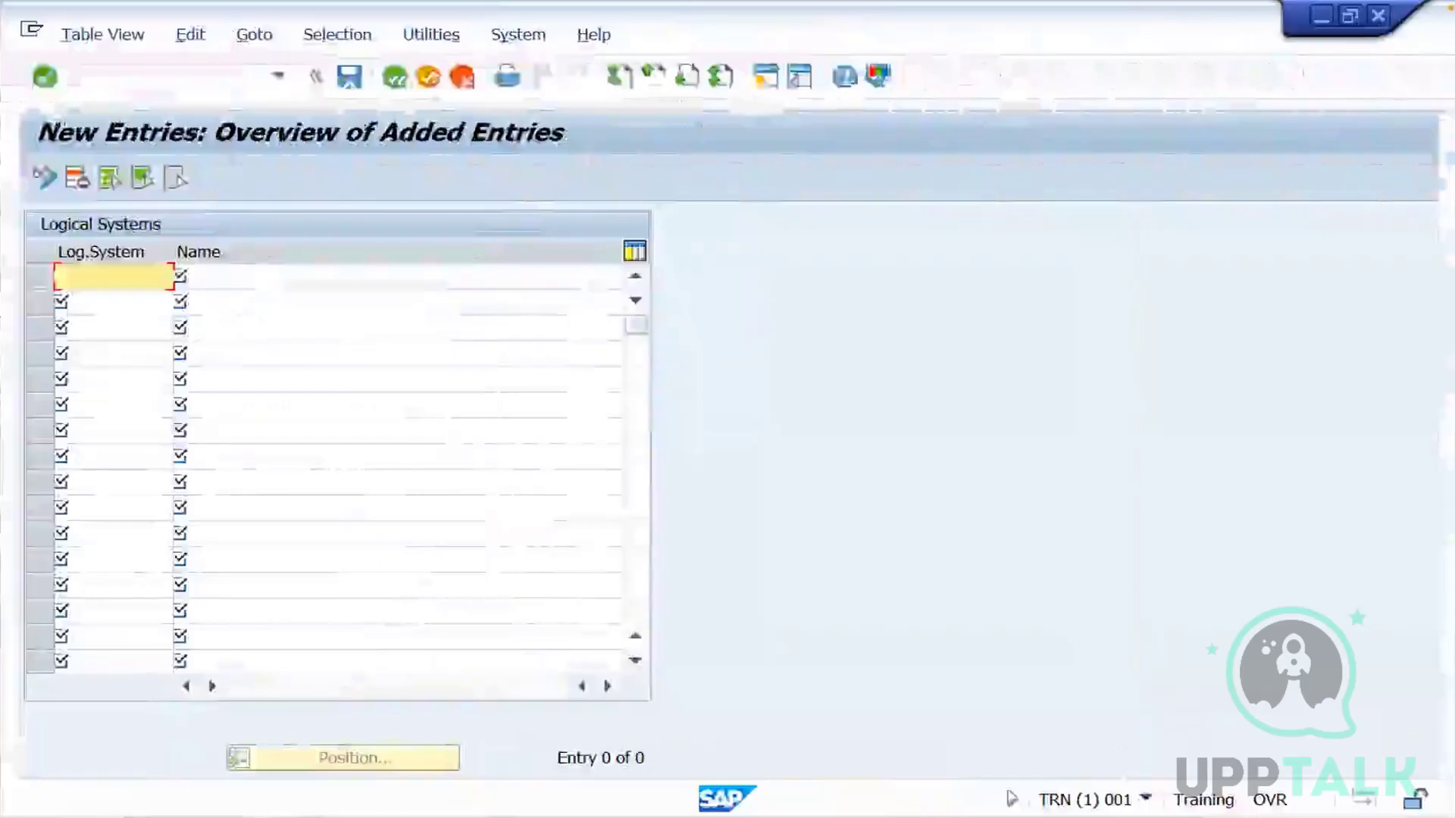
click(429, 84)
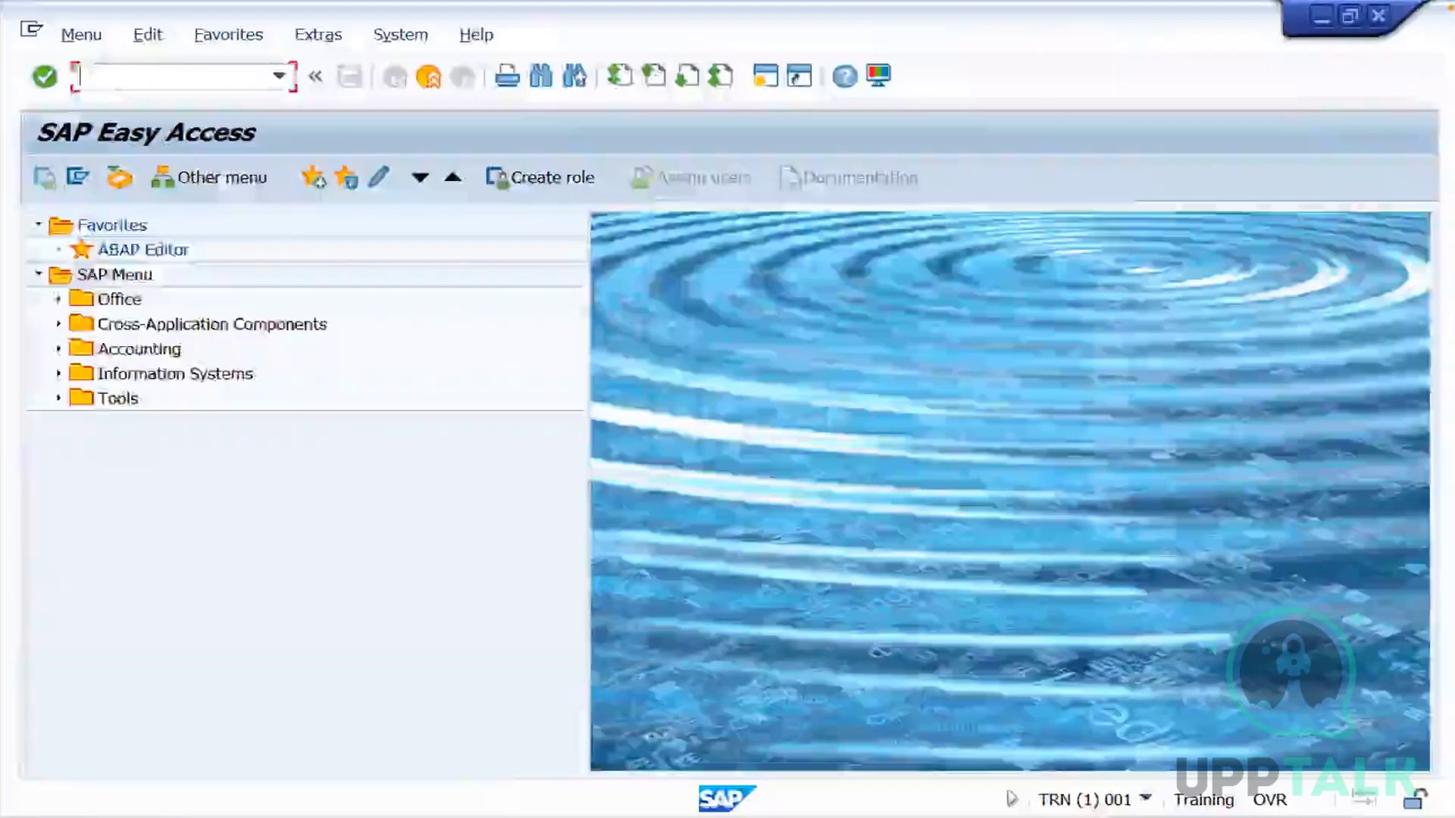
text(st06)
key(Return)
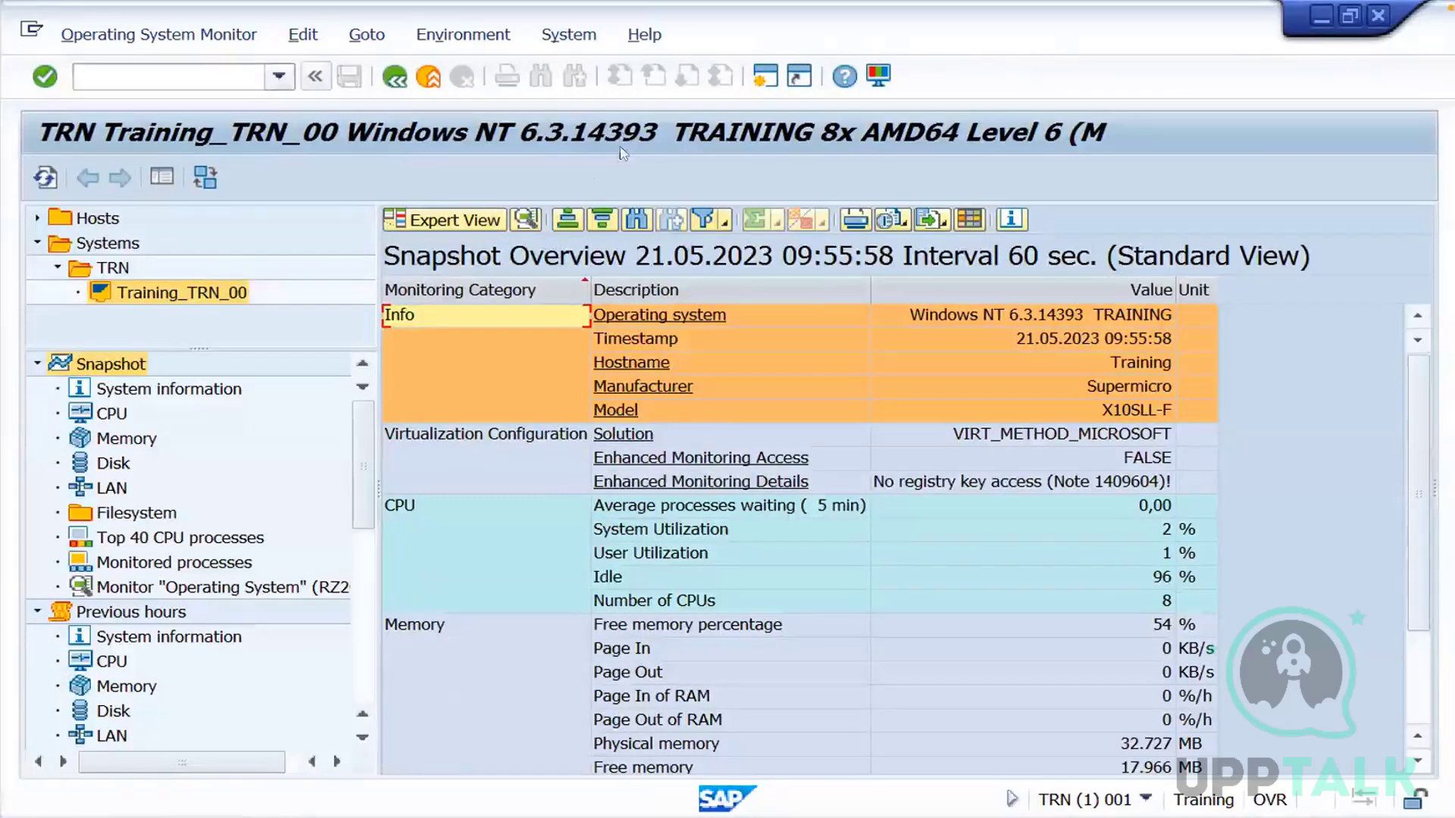
Examine the snapshot overview's operating system, hostname, user utilization, number of CPUs, physical memory and swap sizes
click(975, 317)
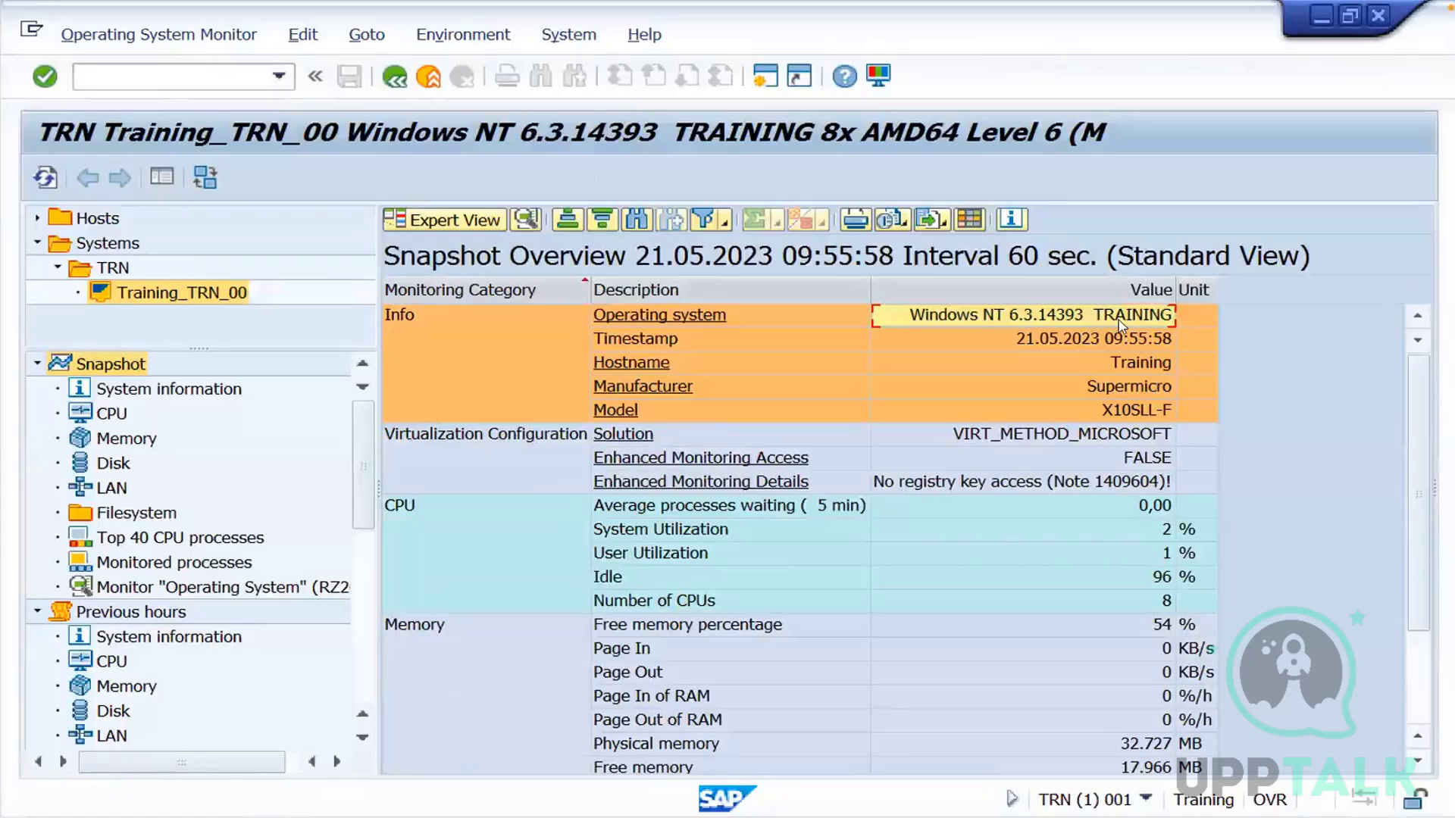
click(1089, 365)
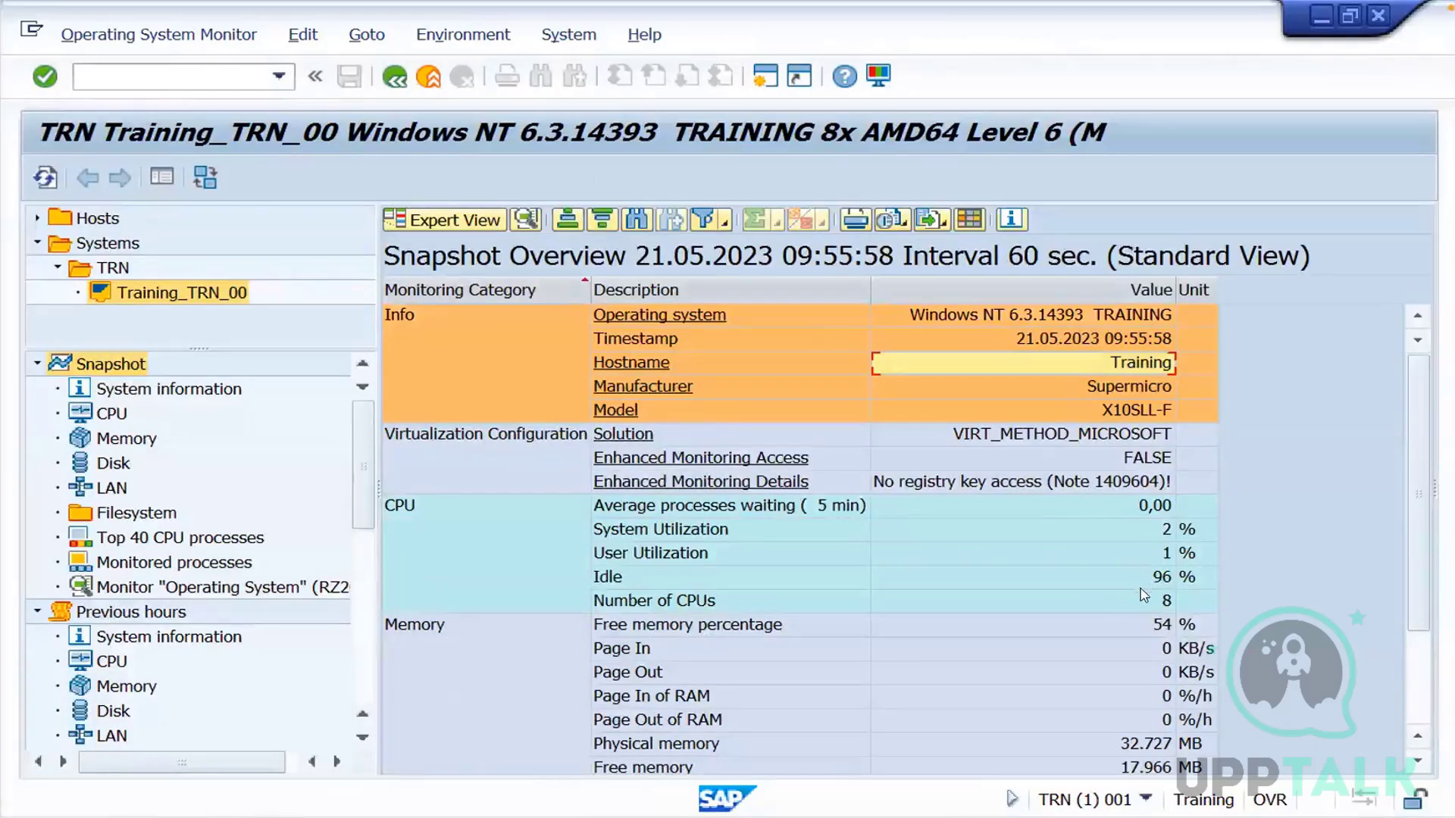
click(1164, 553)
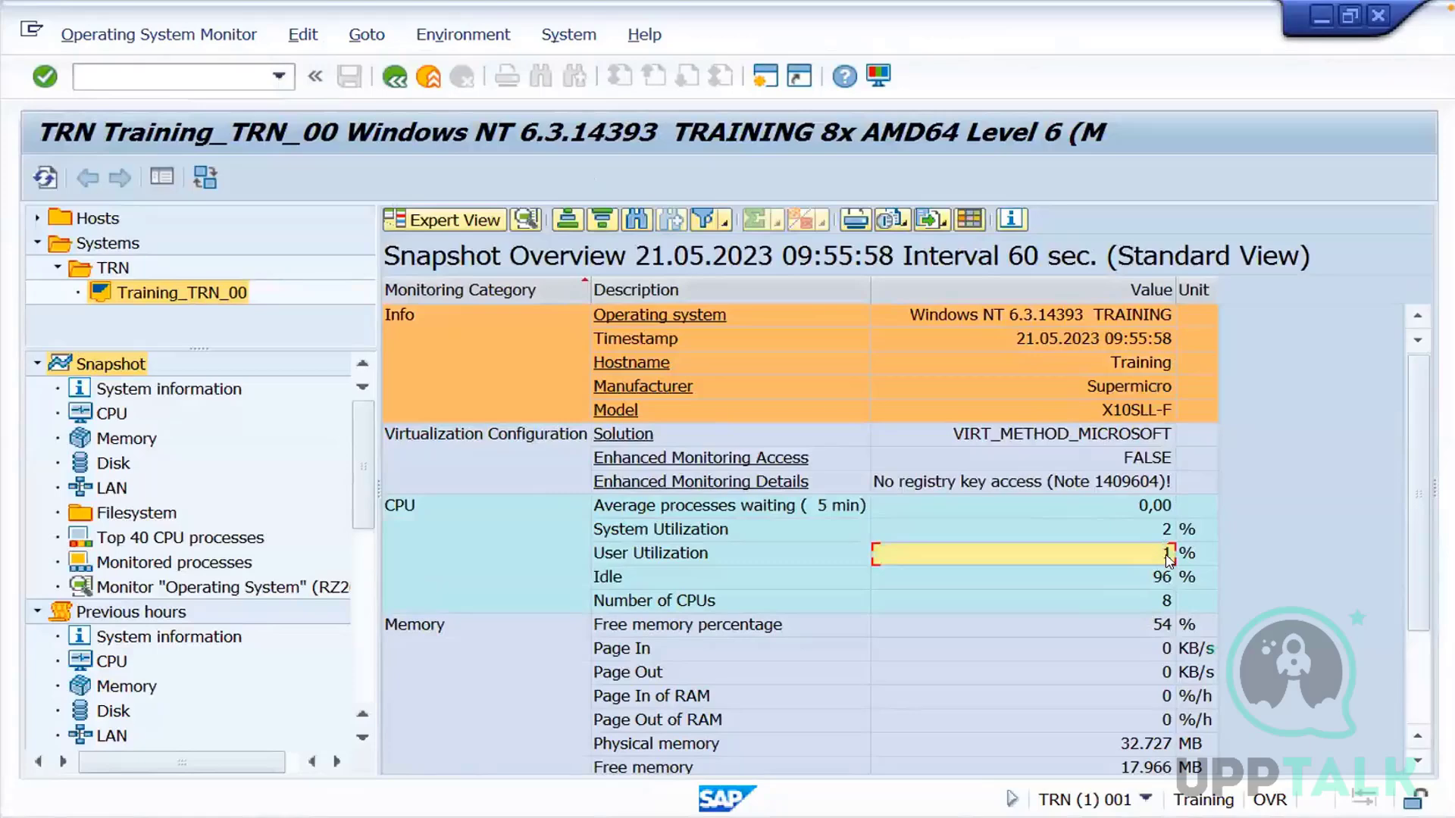
click(1161, 601)
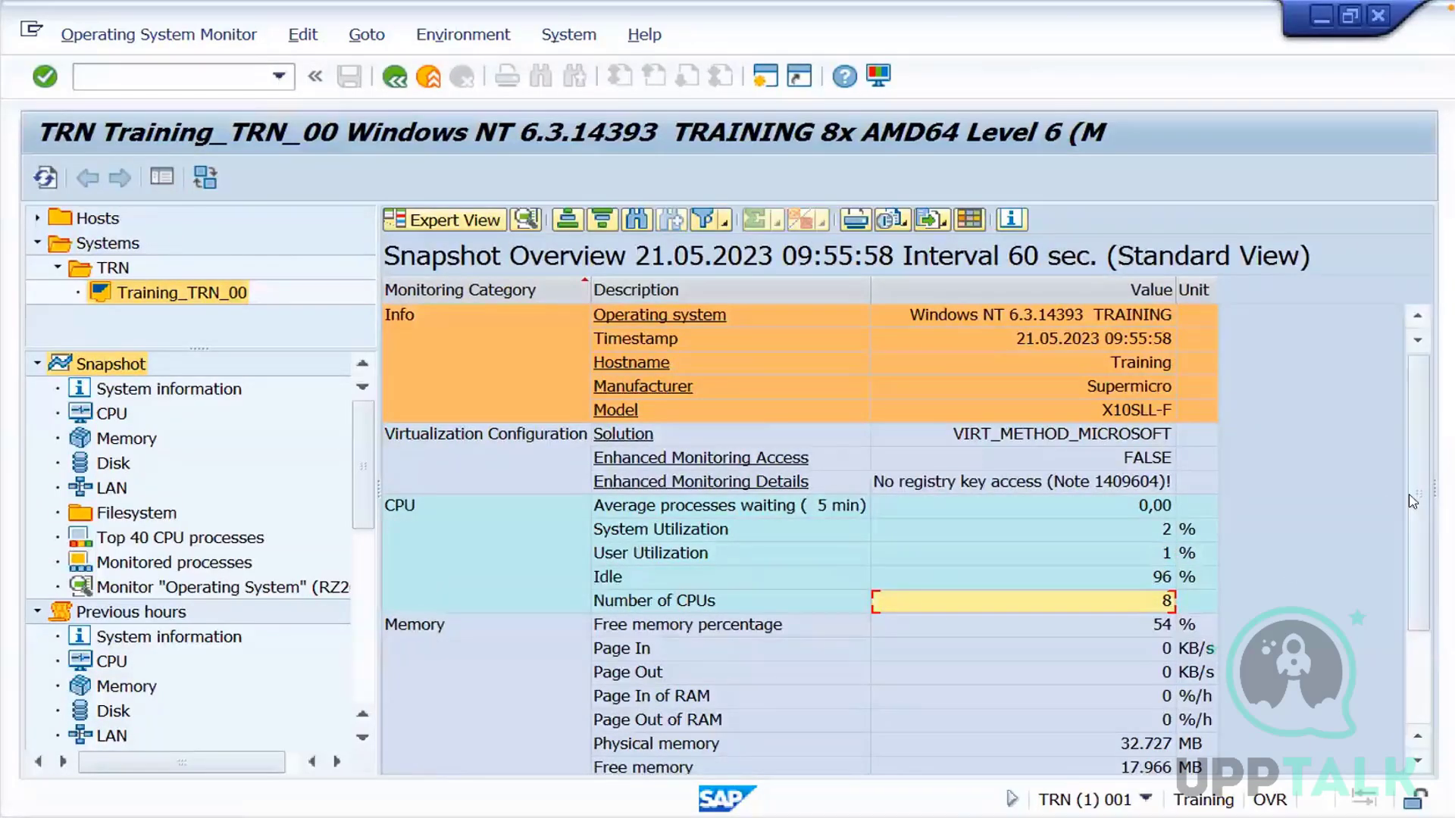
scroll(1417, 573, down, 2)
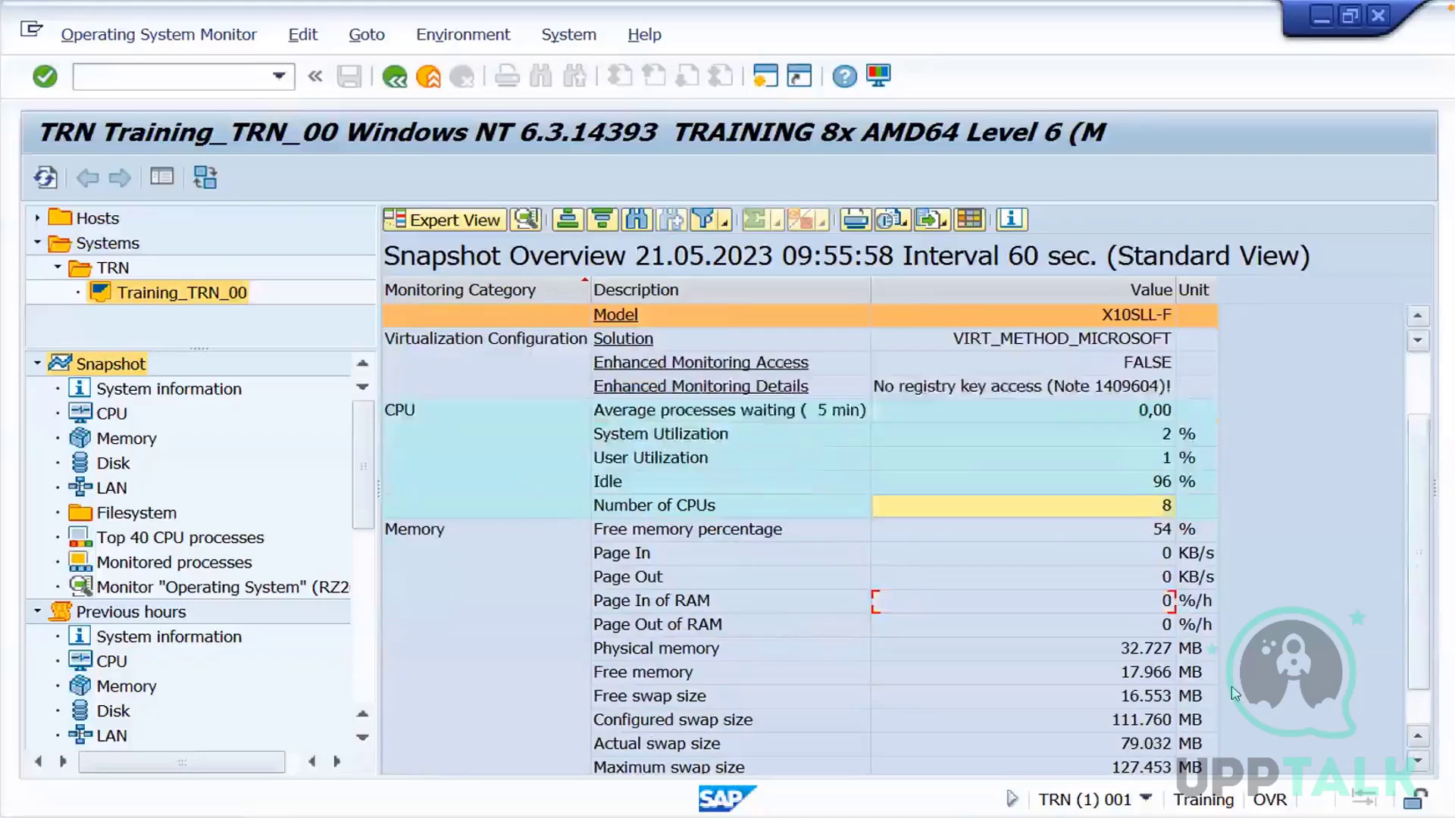
click(1145, 653)
click(1125, 696)
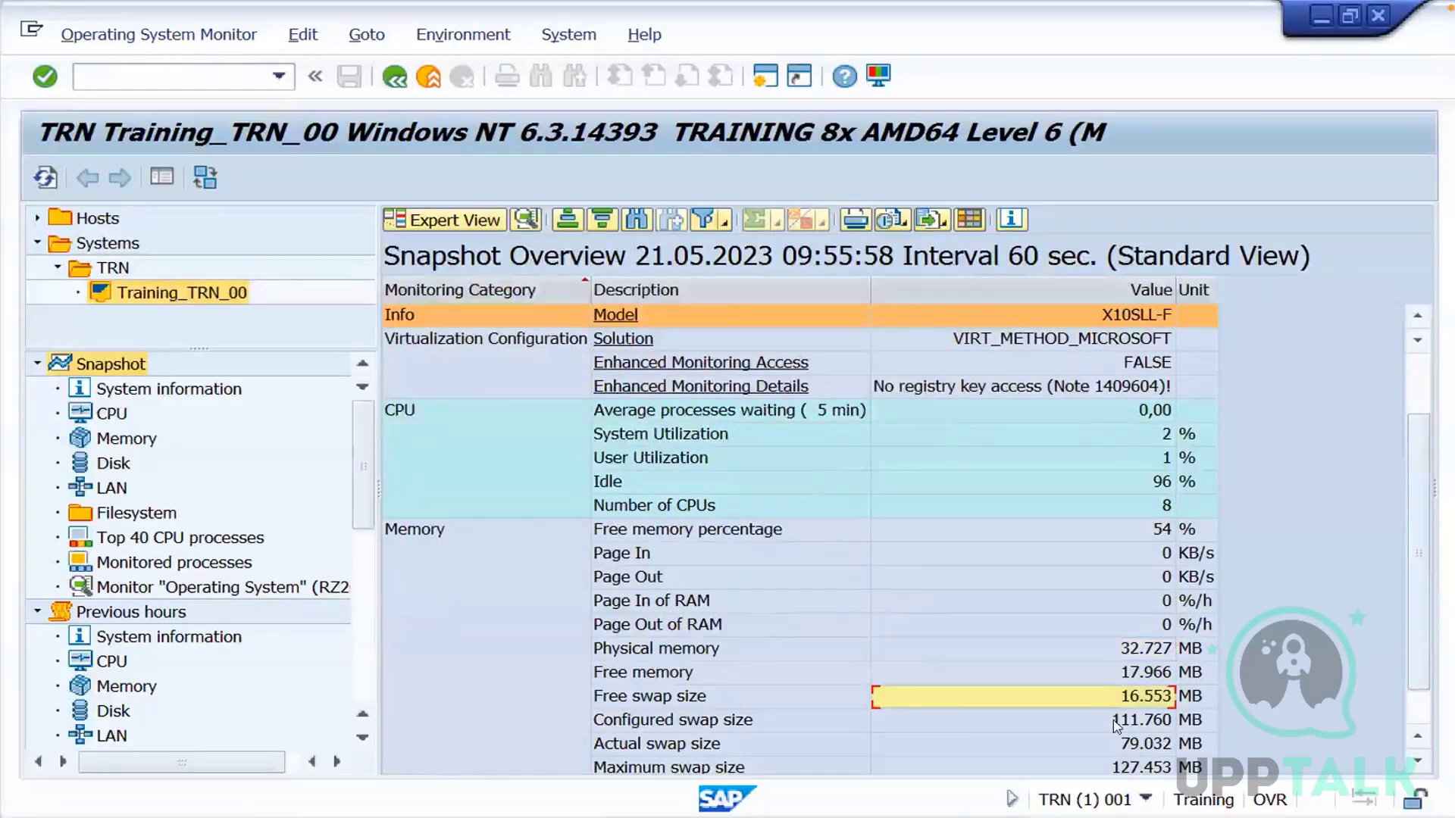
click(1115, 724)
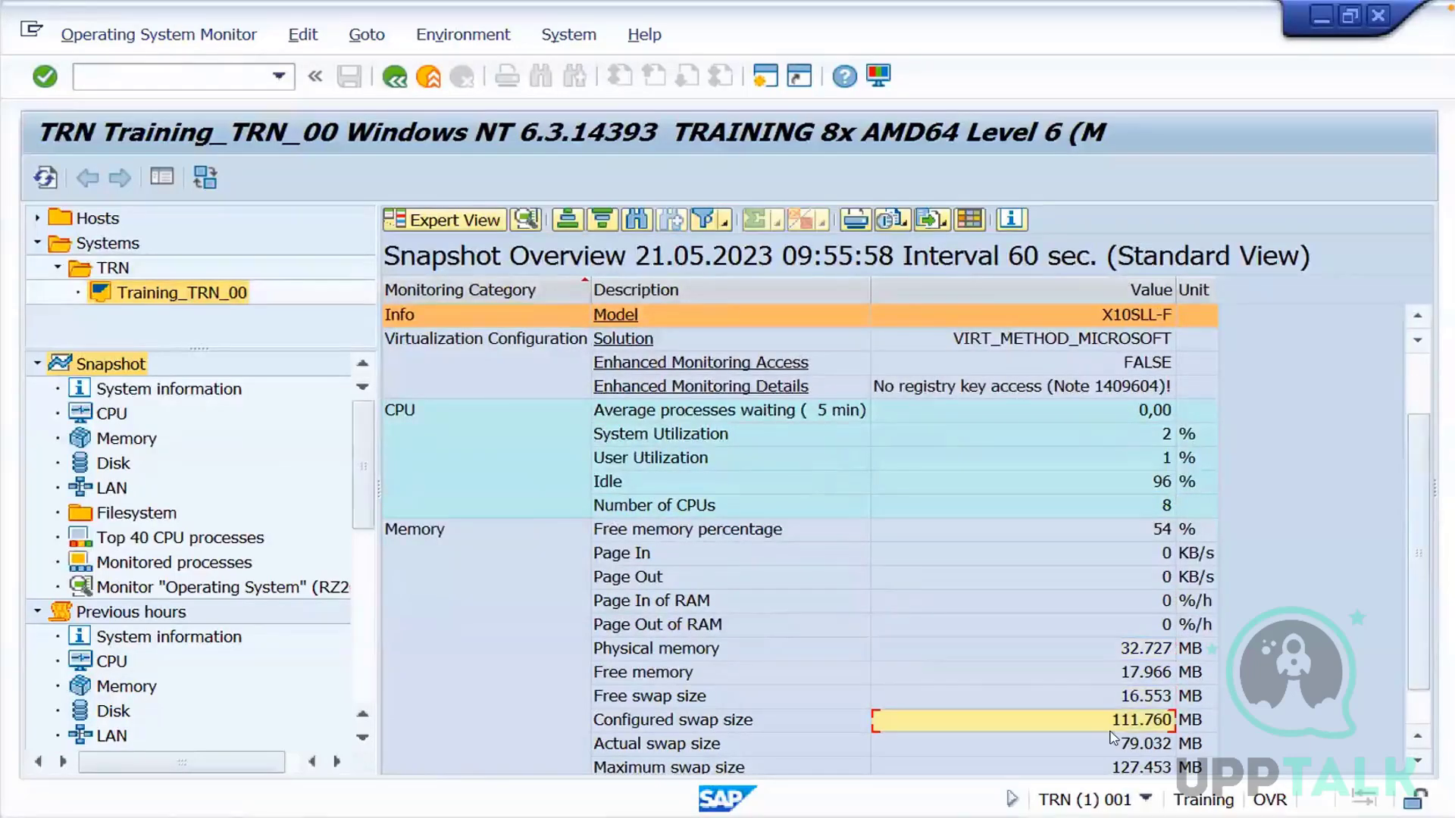
View the Disk, LAN and Top 40 CPU processes snapshots of Training_TRN_00
double_click(114, 470)
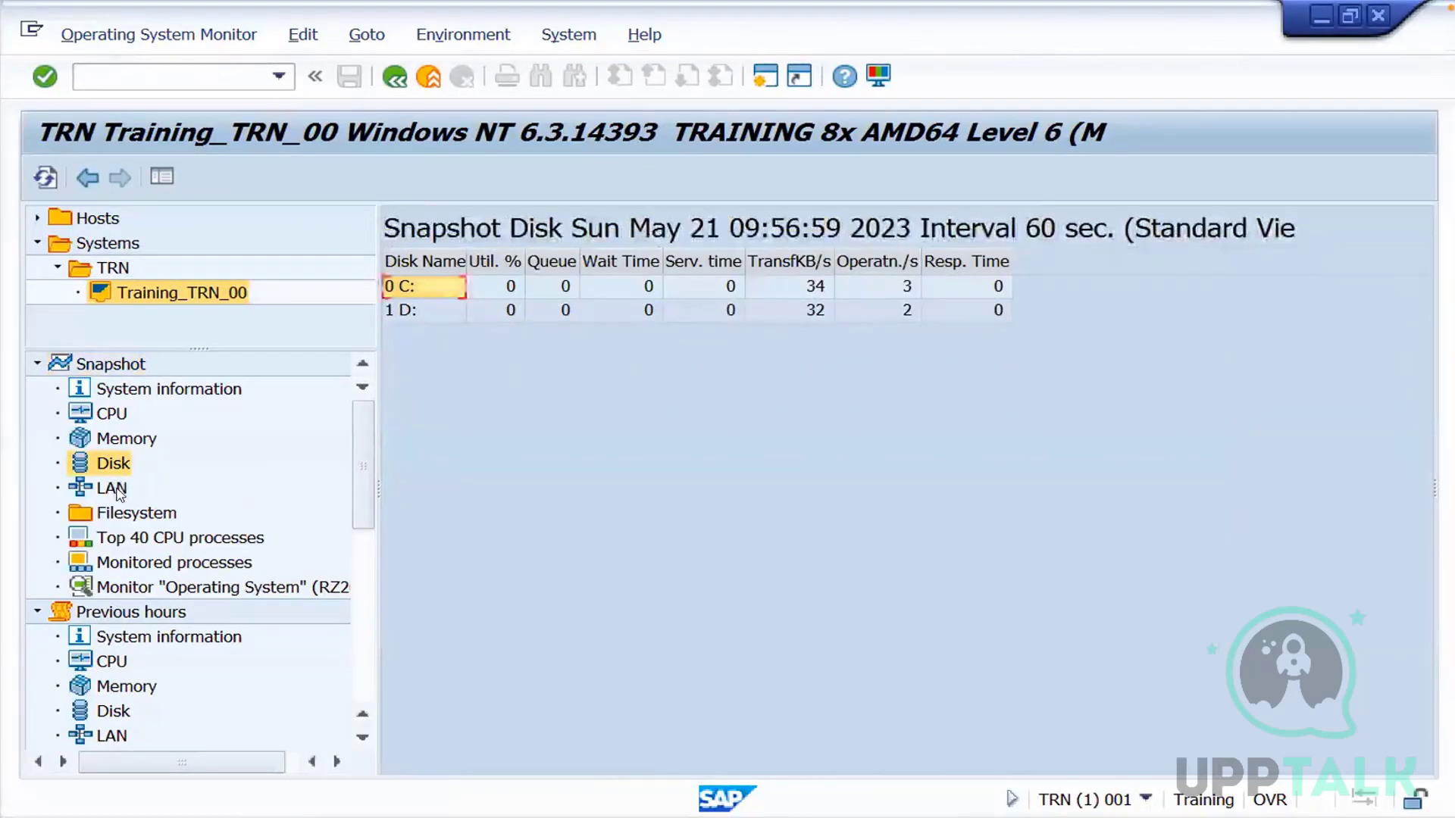
double_click(114, 489)
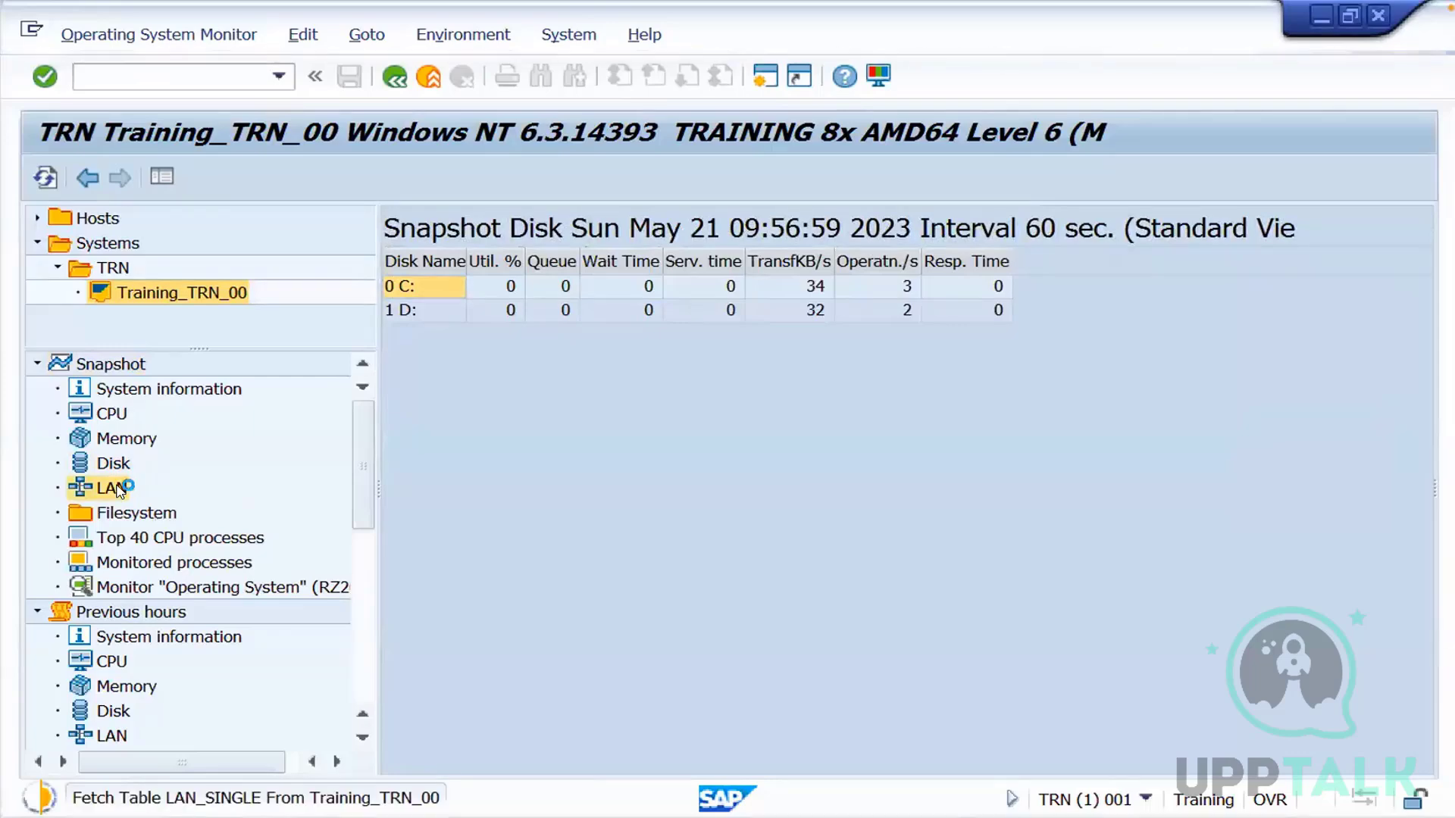
double_click(155, 539)
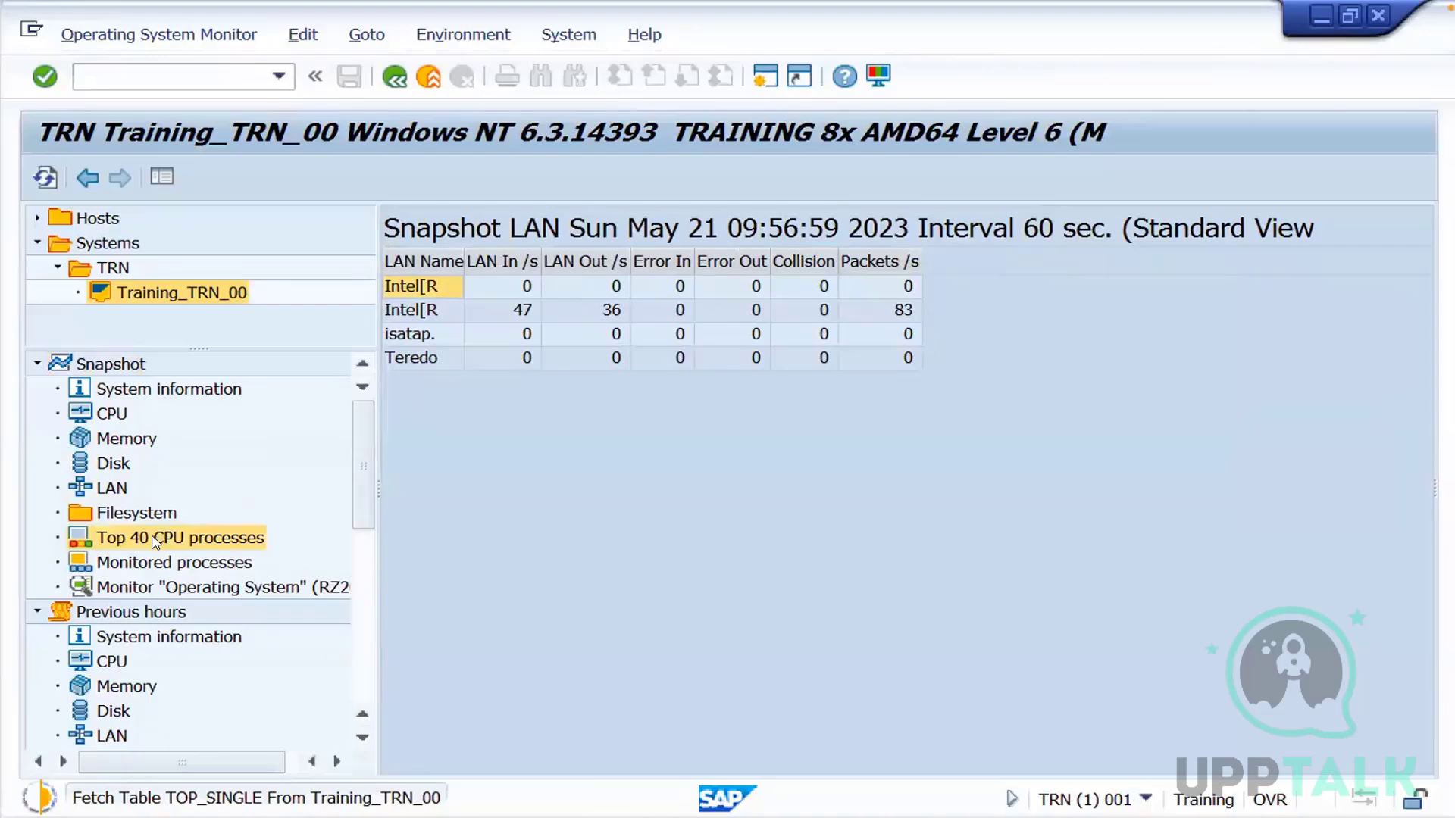
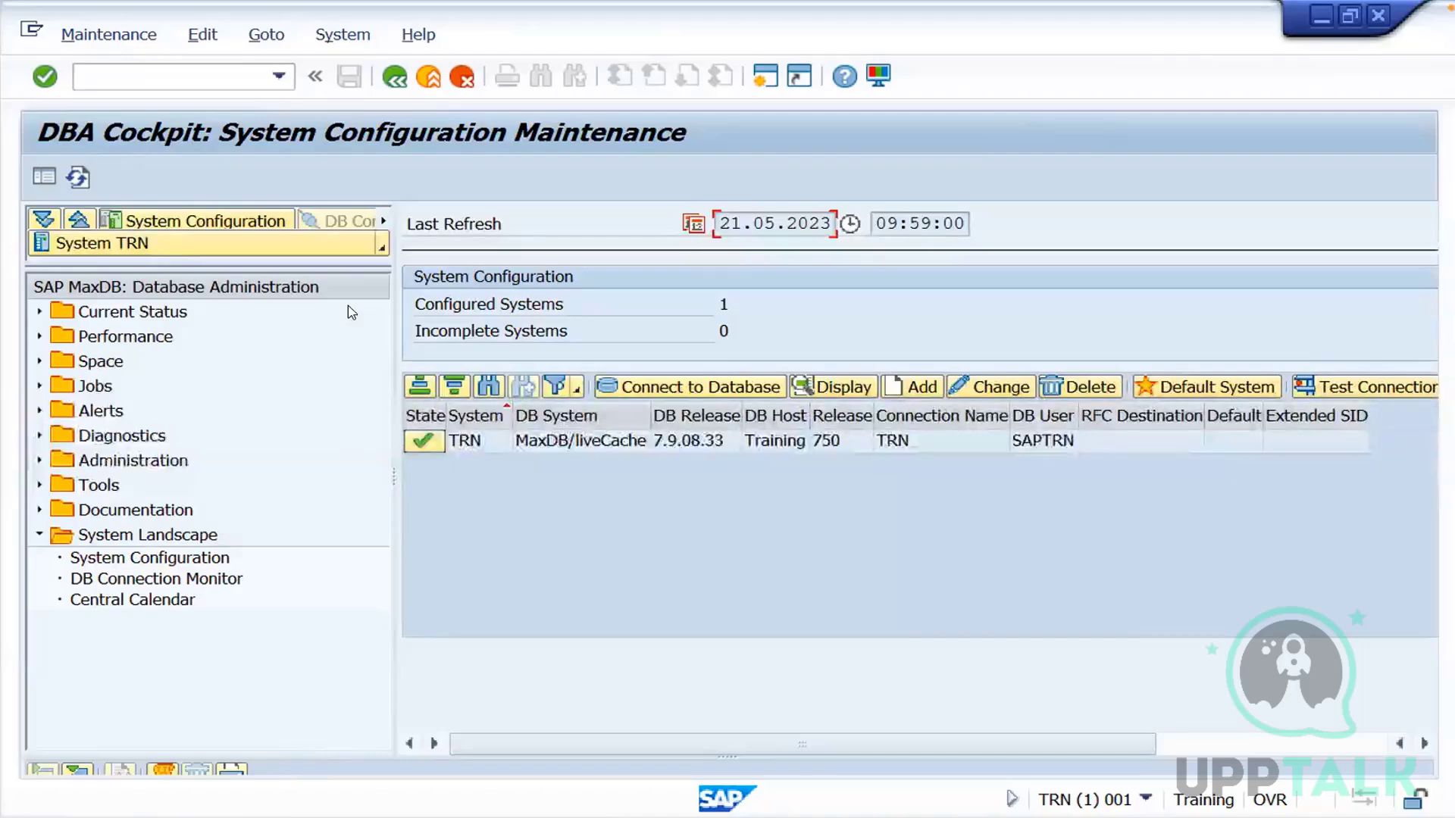
Select the TRN system in the DBA Cockpit and look through the contents of its Performance and Current Status folders
click(522, 442)
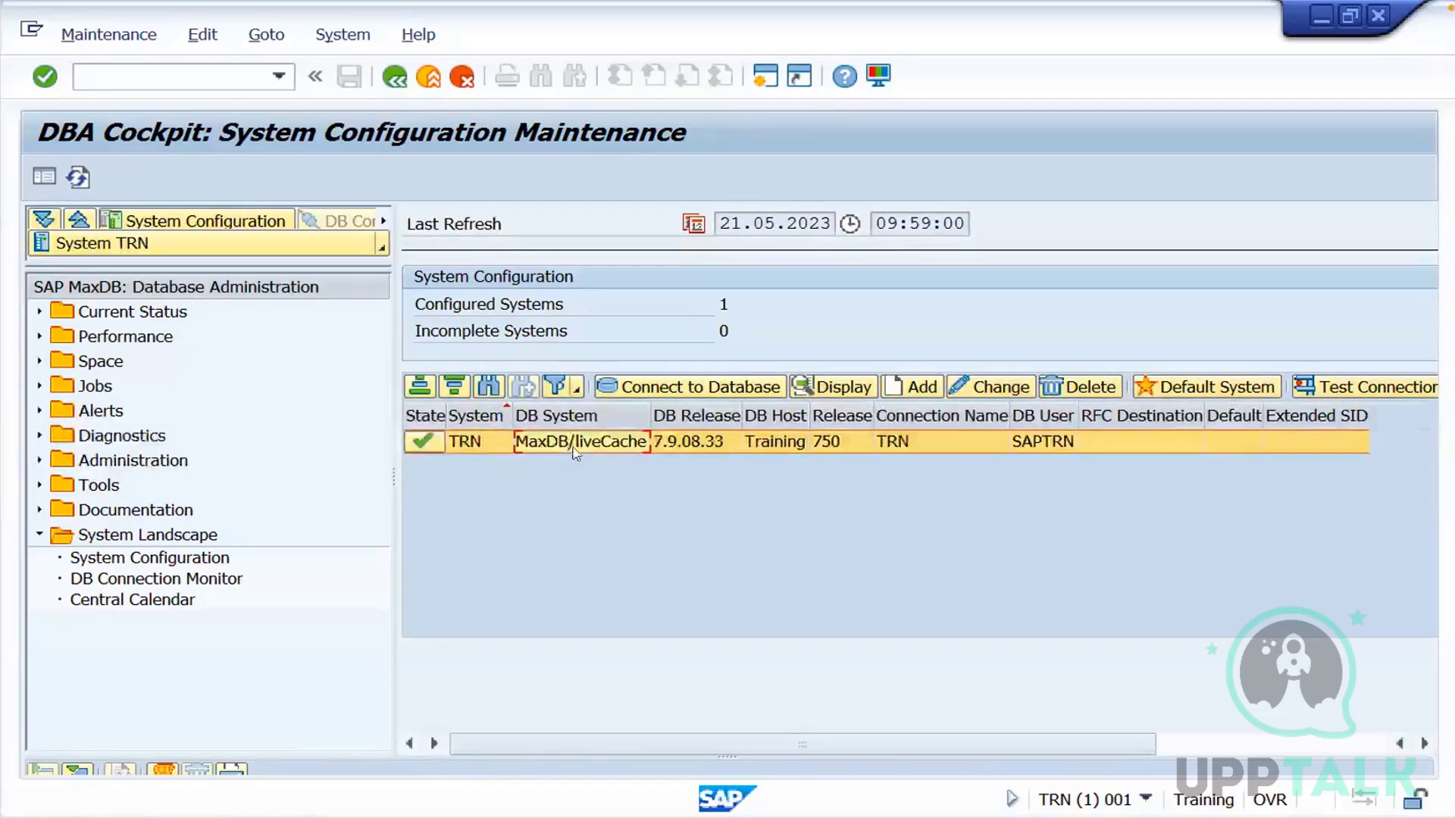
click(40, 341)
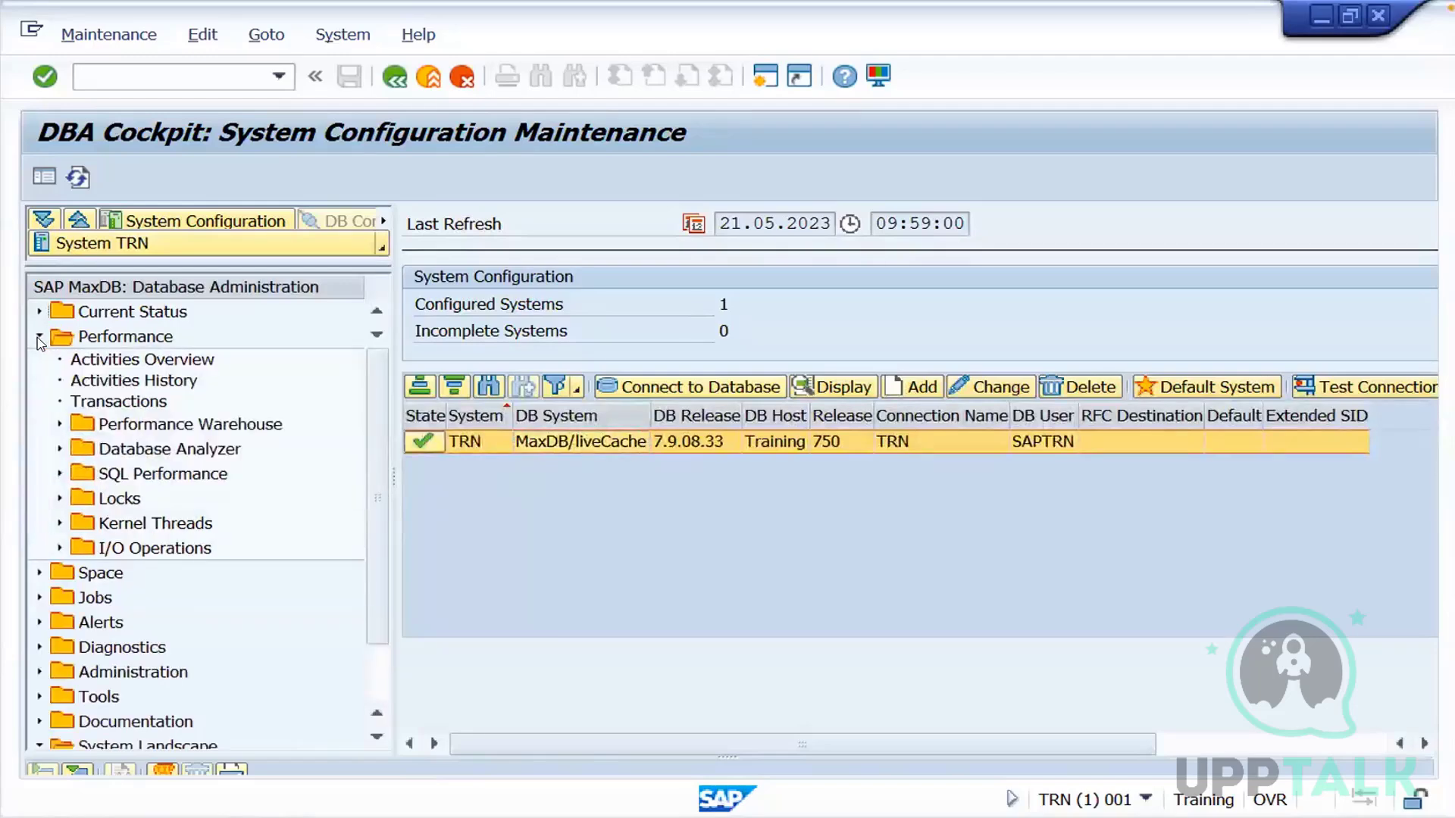
click(40, 341)
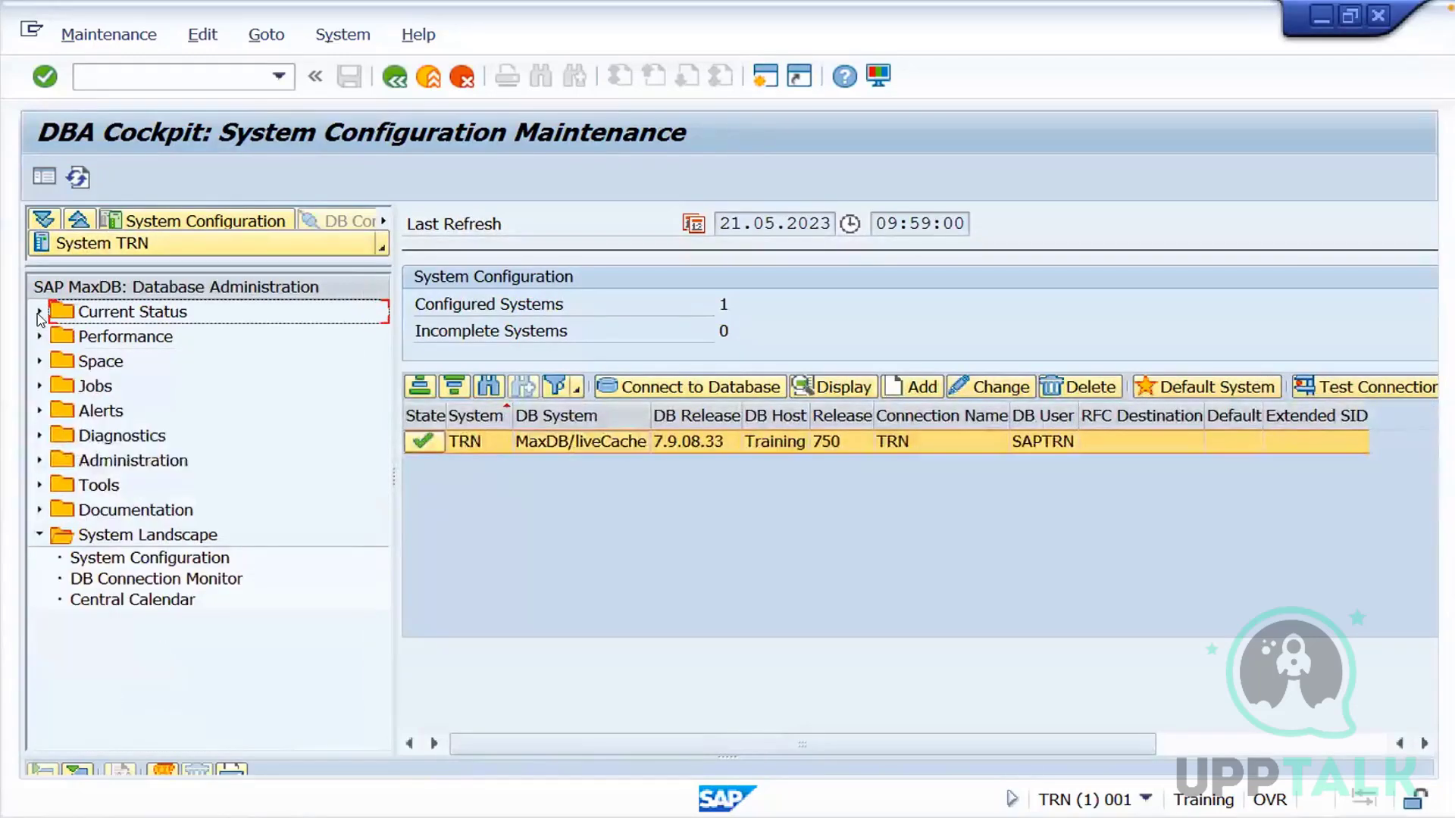
click(40, 311)
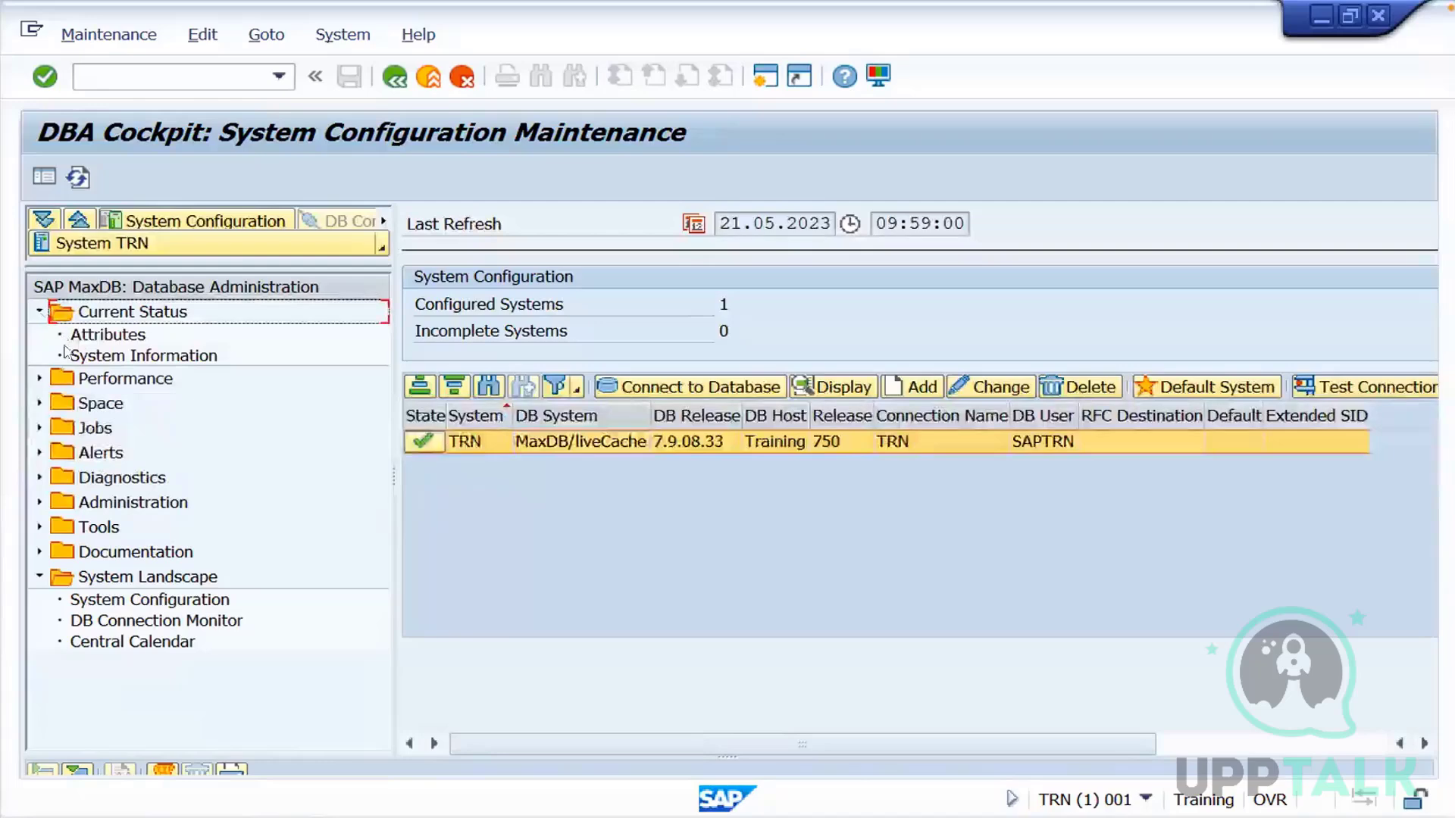
click(39, 311)
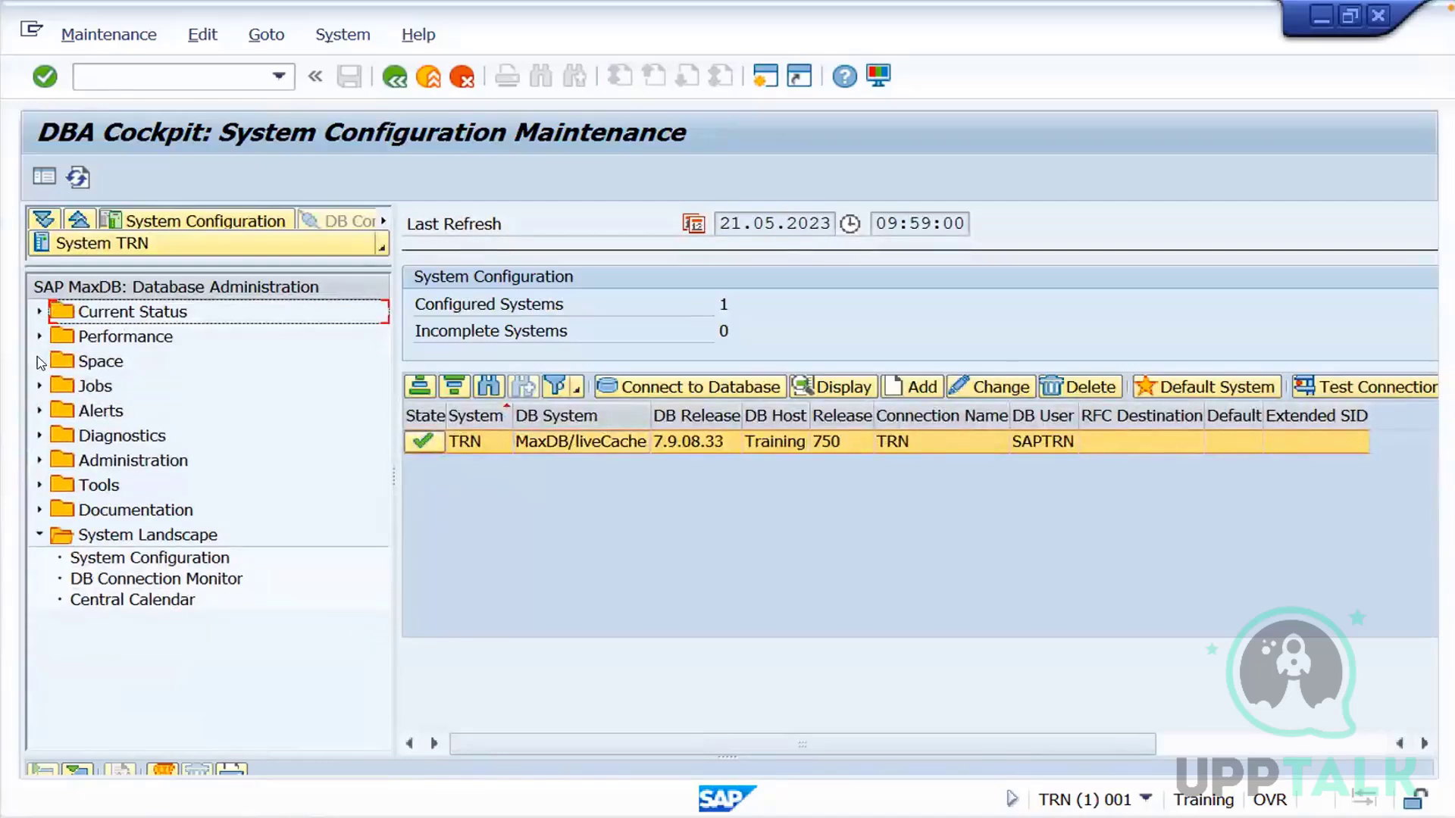
View the Data Area and Log Area details in the Space folder of the TRN database
click(39, 360)
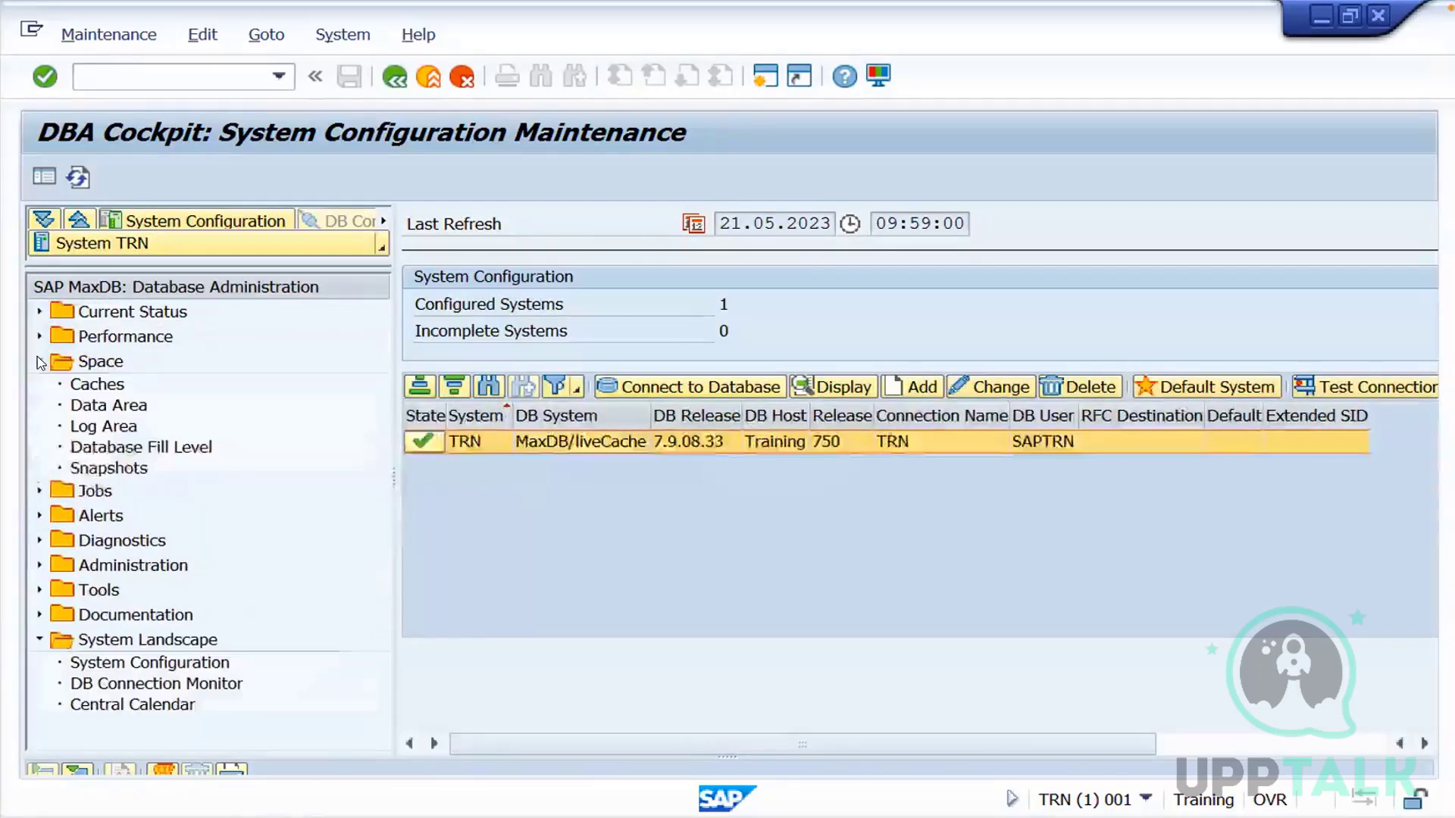
click(103, 405)
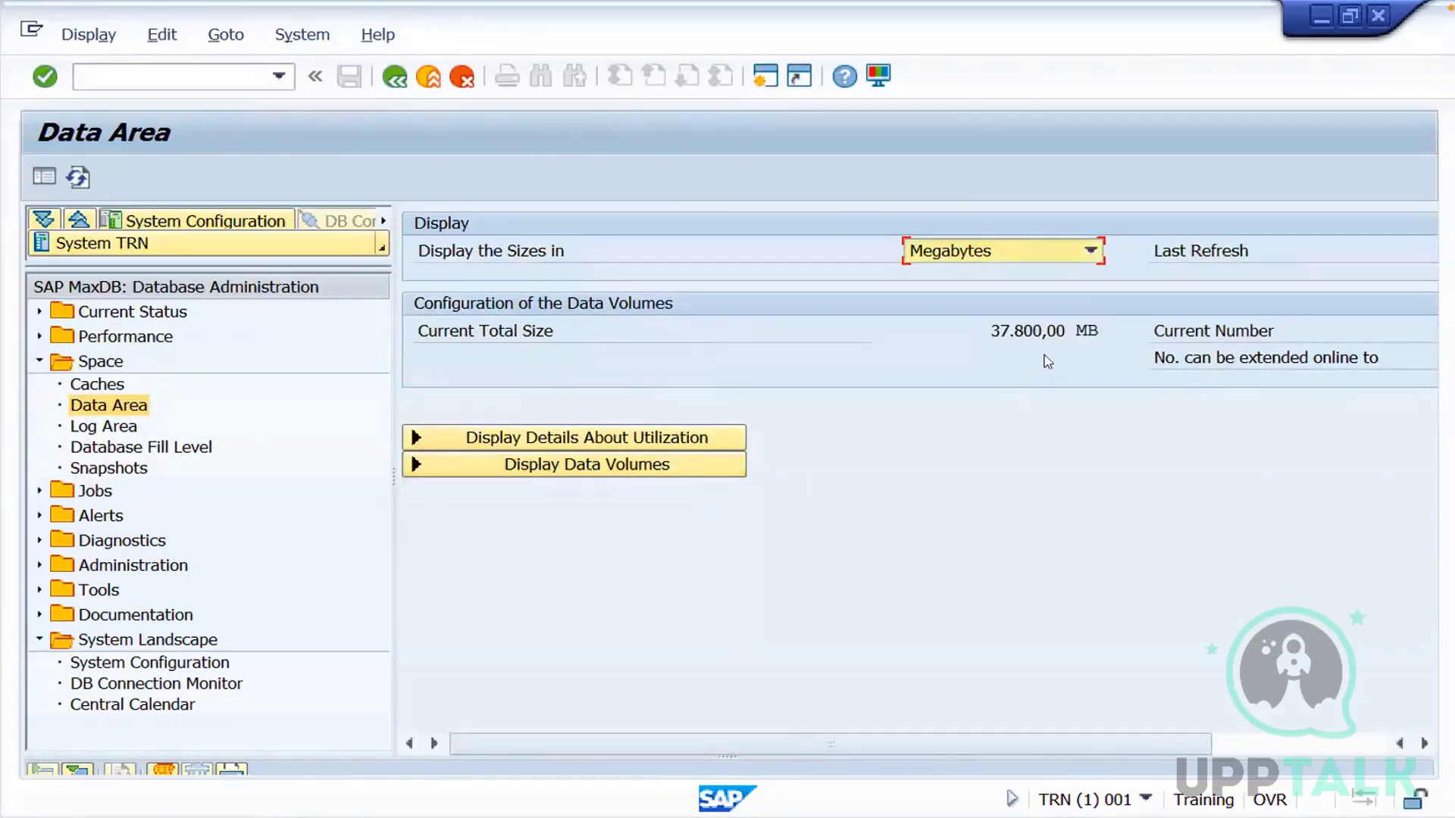
drag(967, 744, 502, 629)
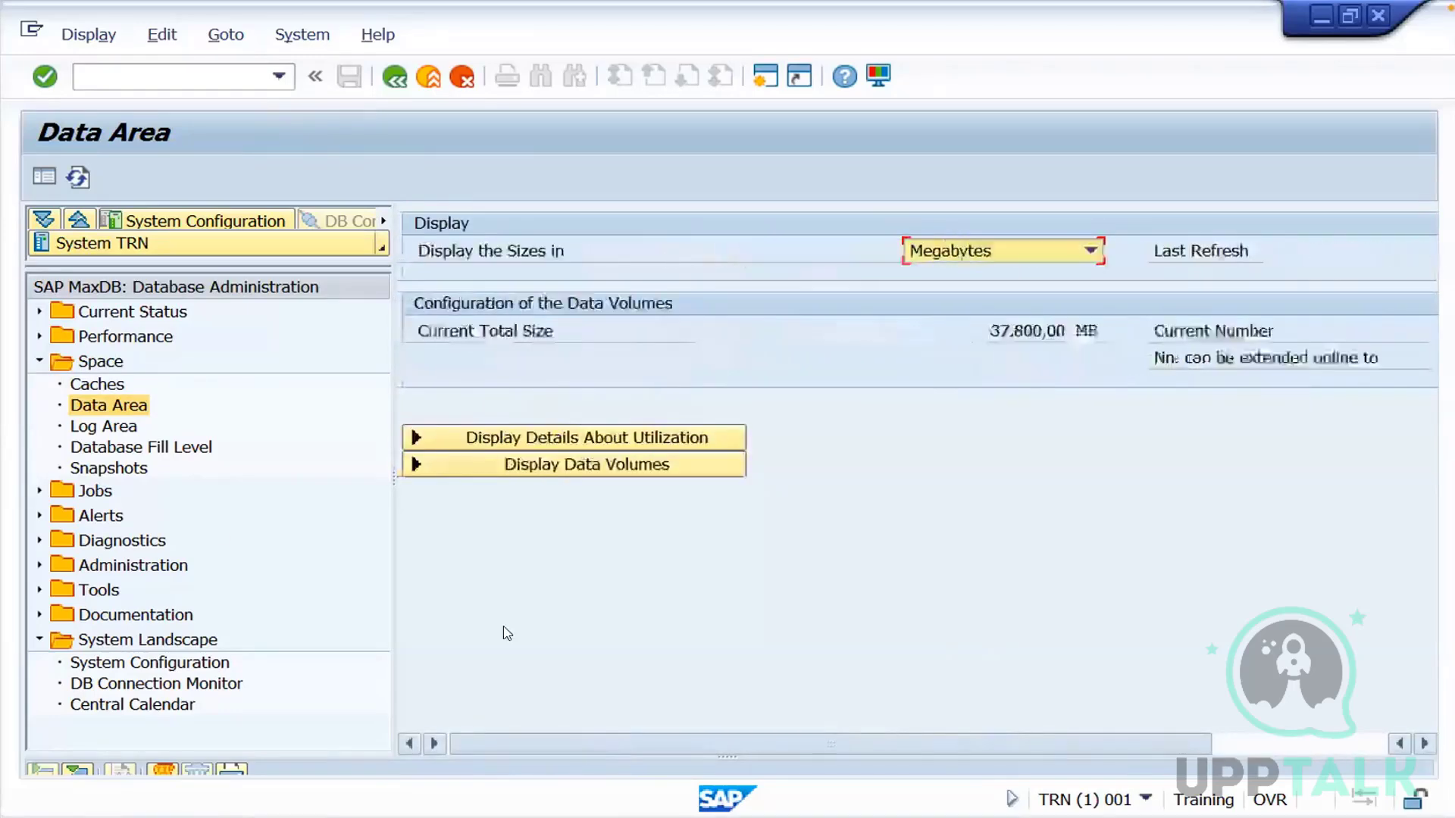
click(122, 426)
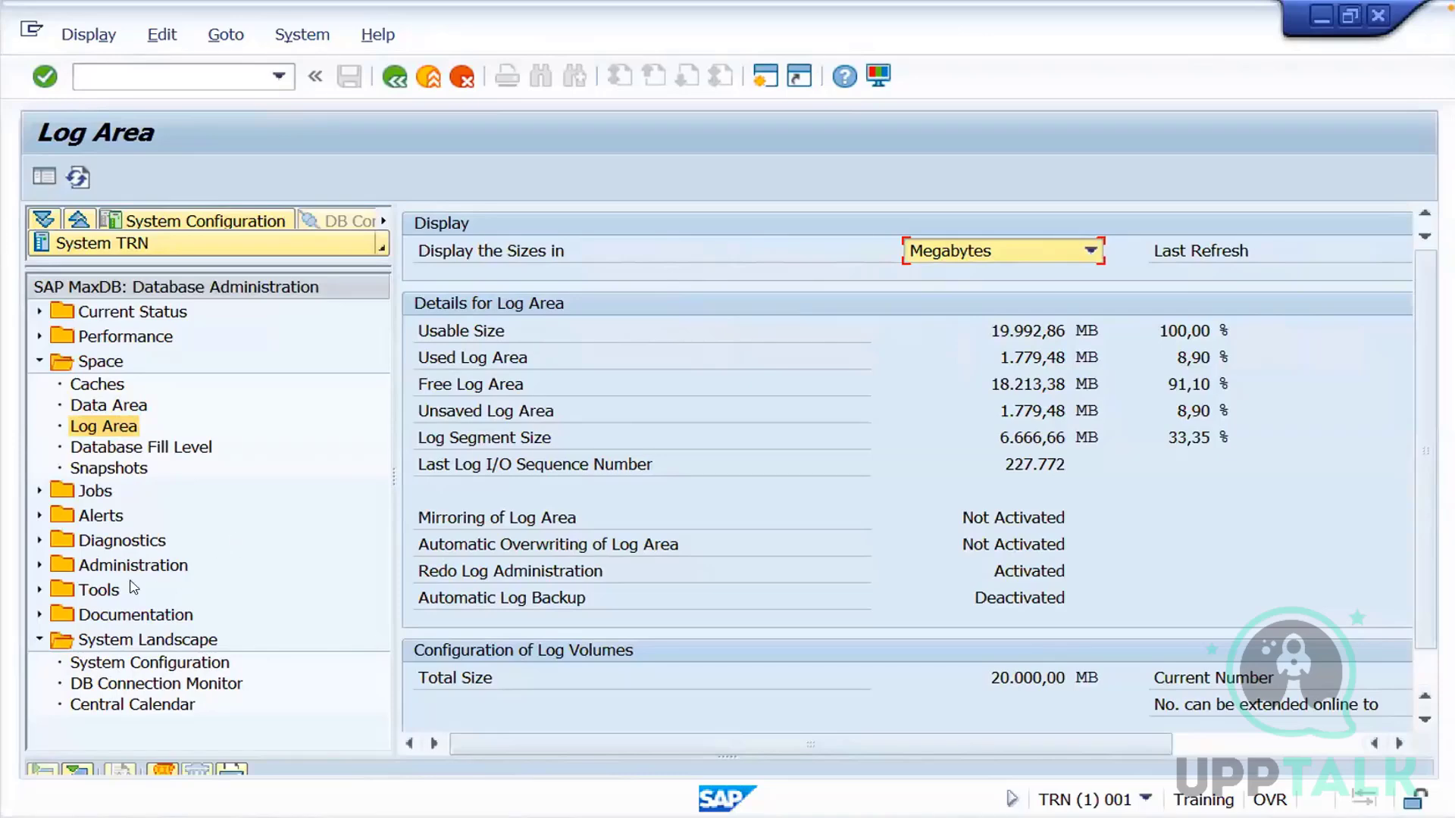
click(40, 362)
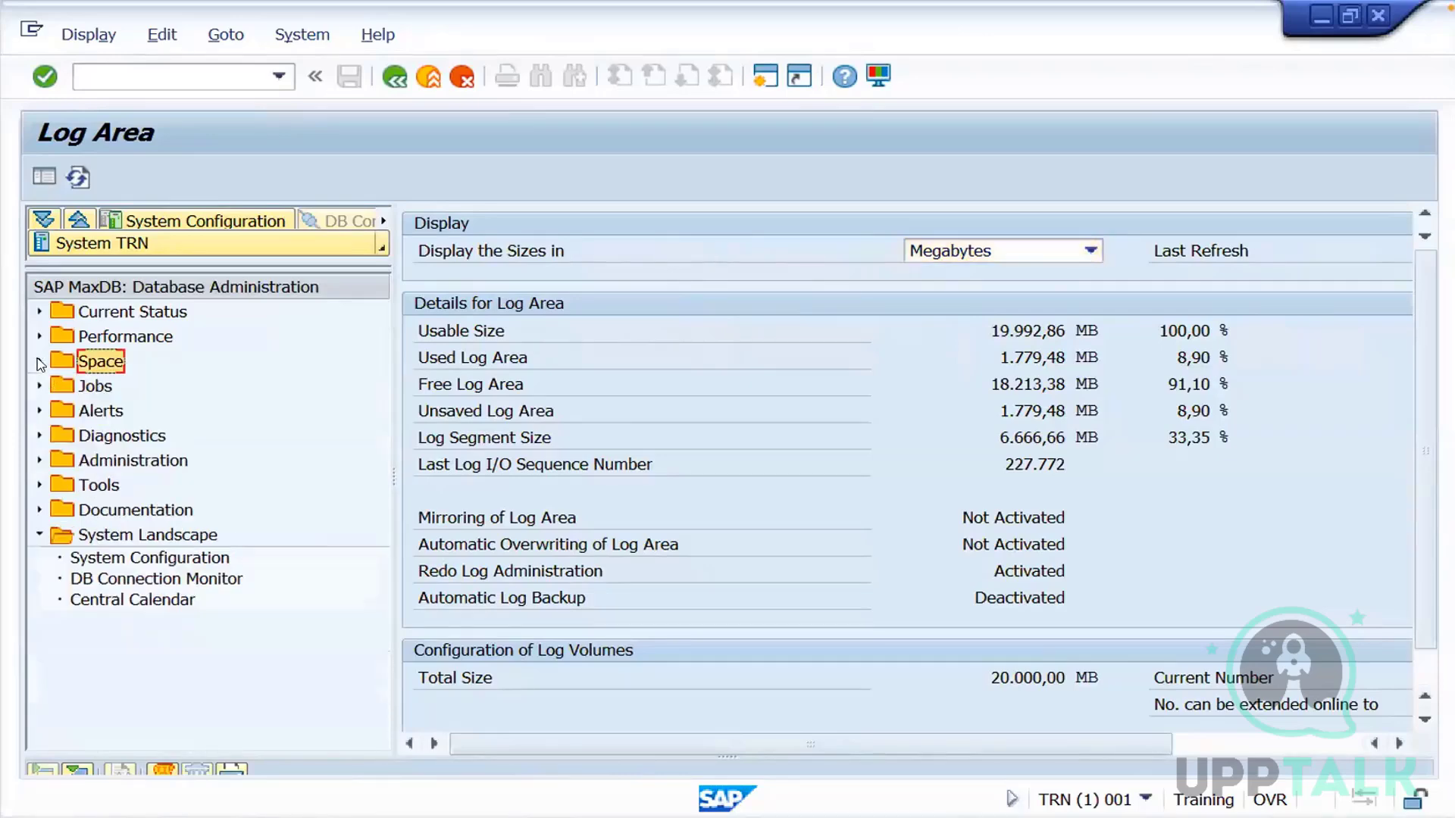
Open the SELECT Editor among the Diagnostics functions and execute the statement "select * from usr02"
click(39, 485)
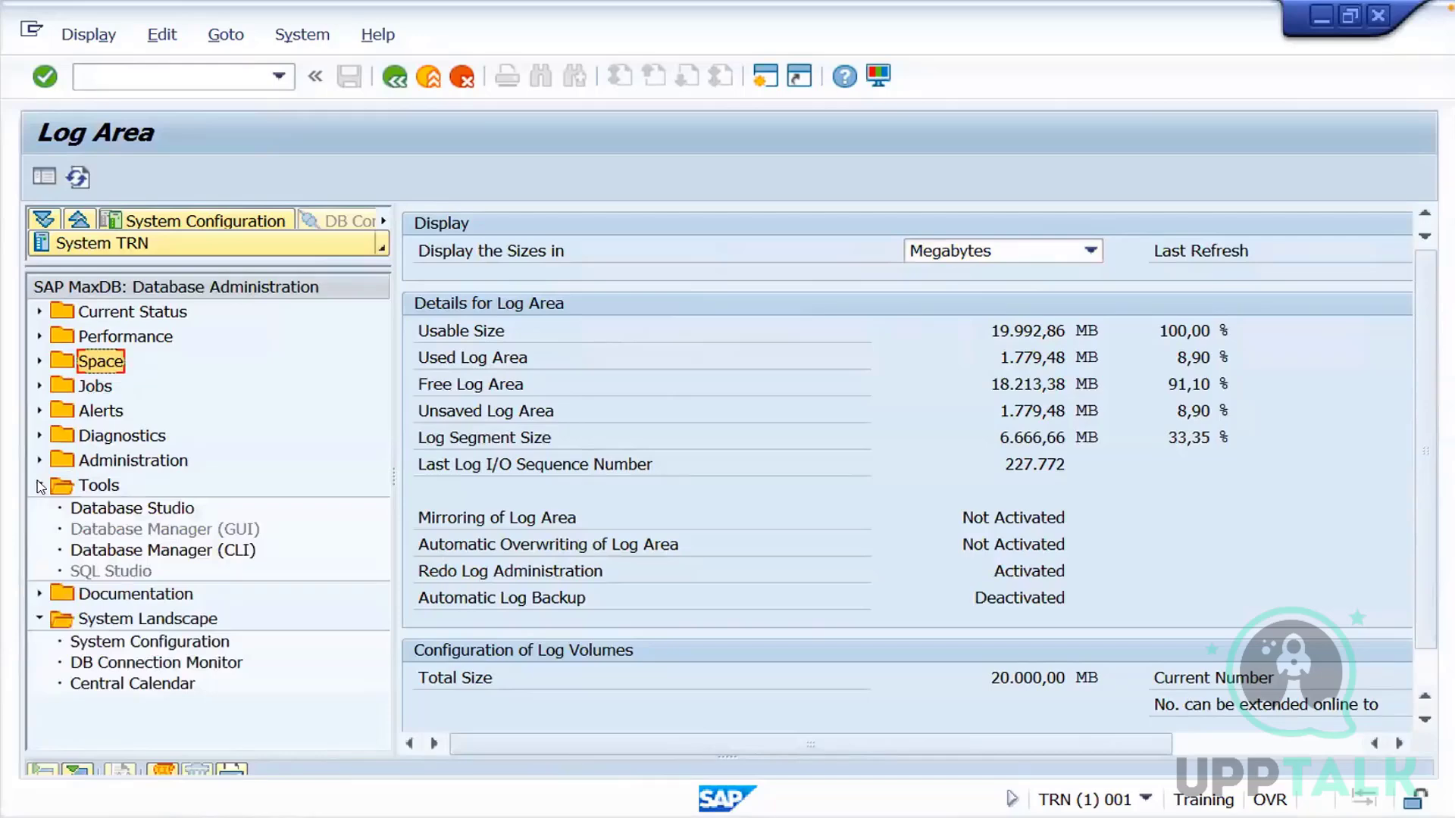
click(39, 486)
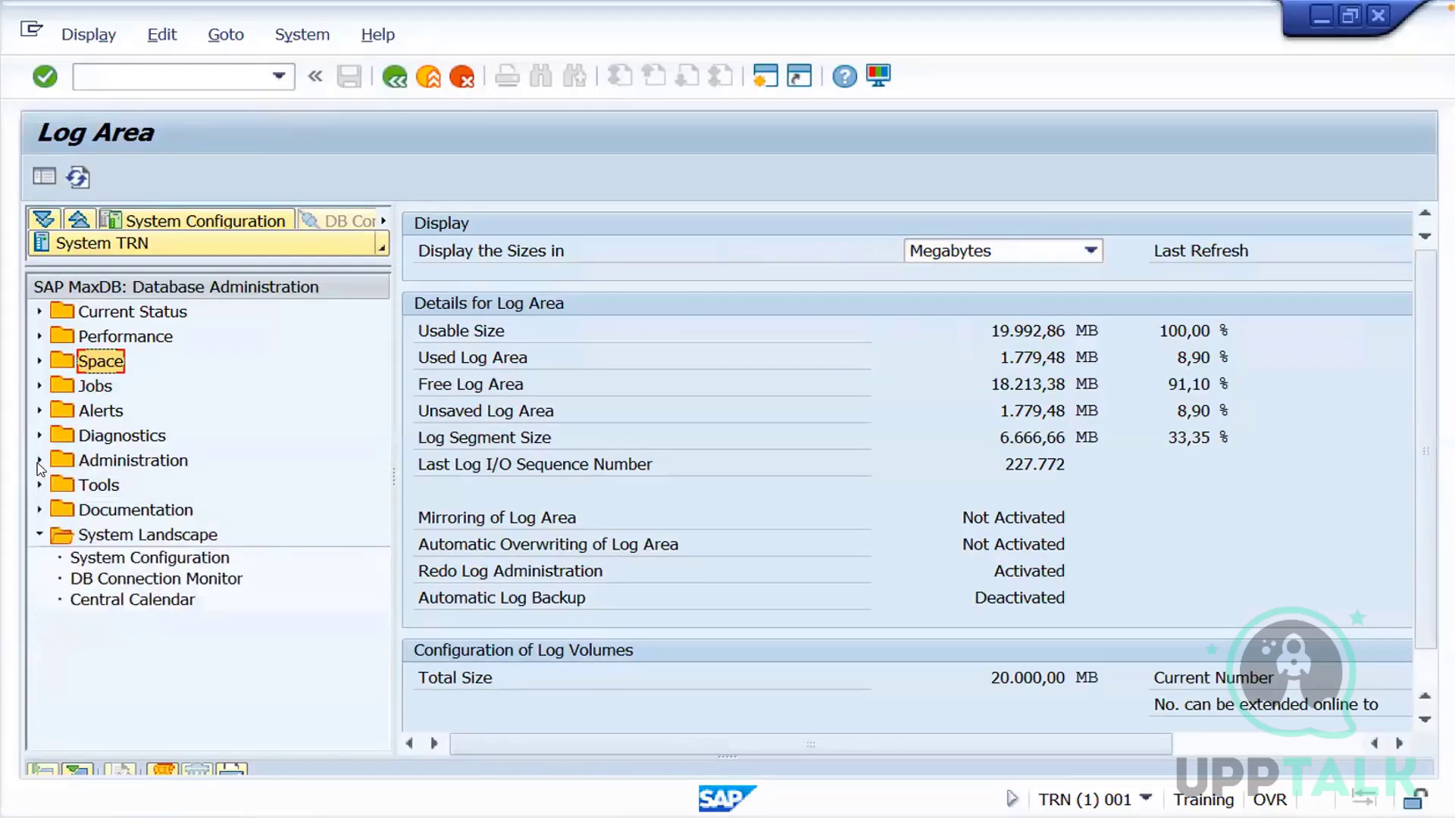
click(39, 436)
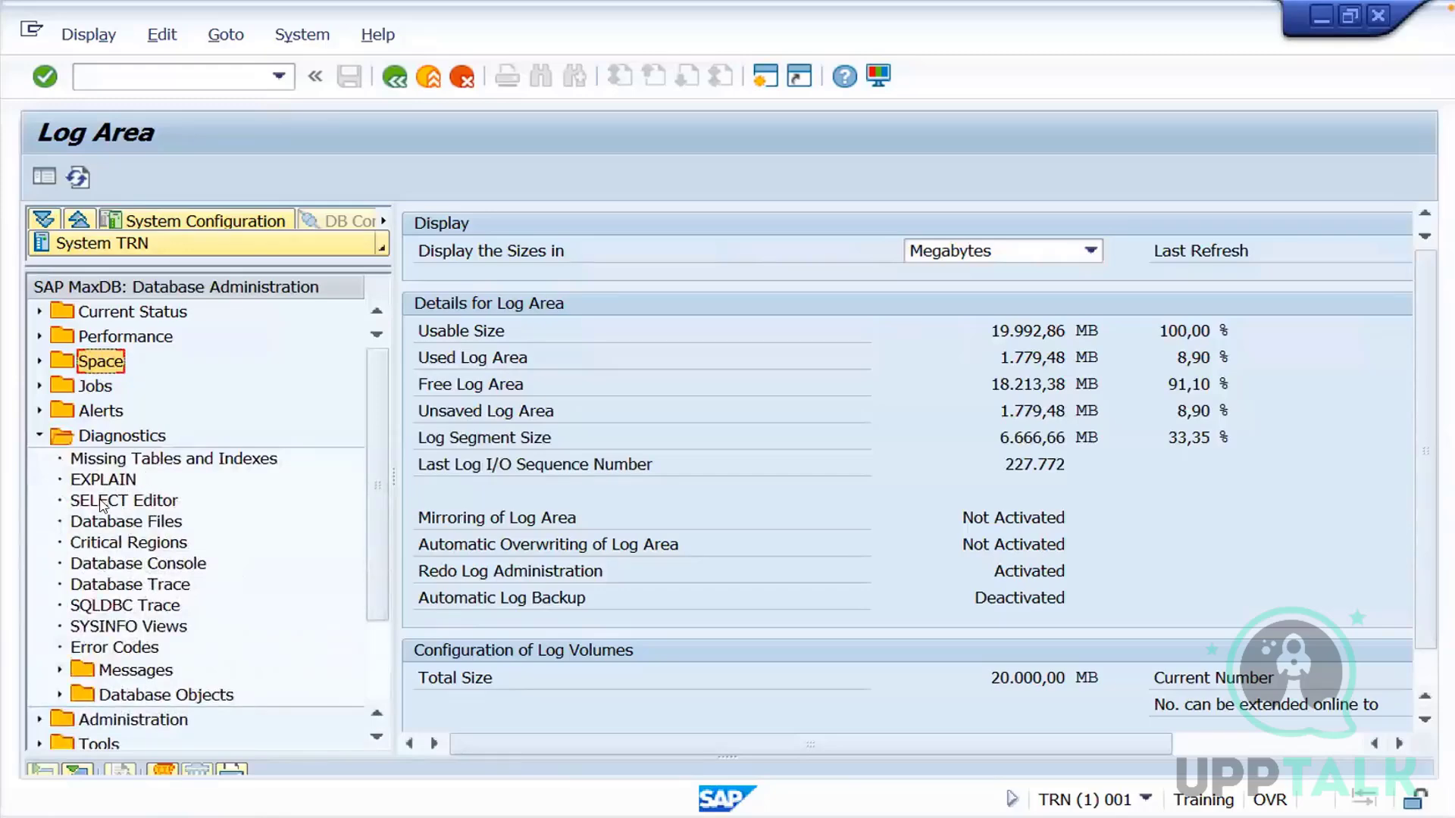
click(119, 501)
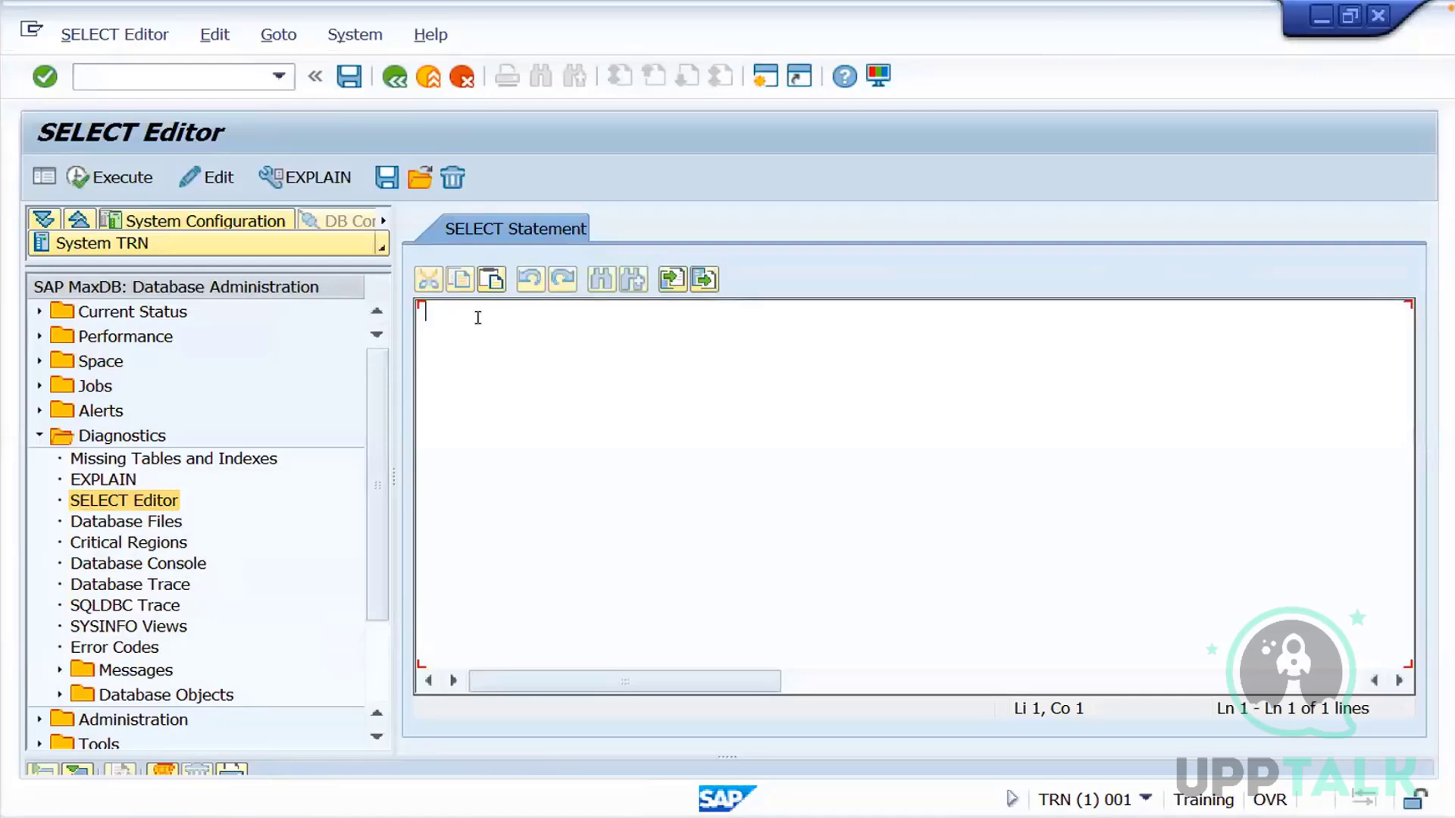
text(se)
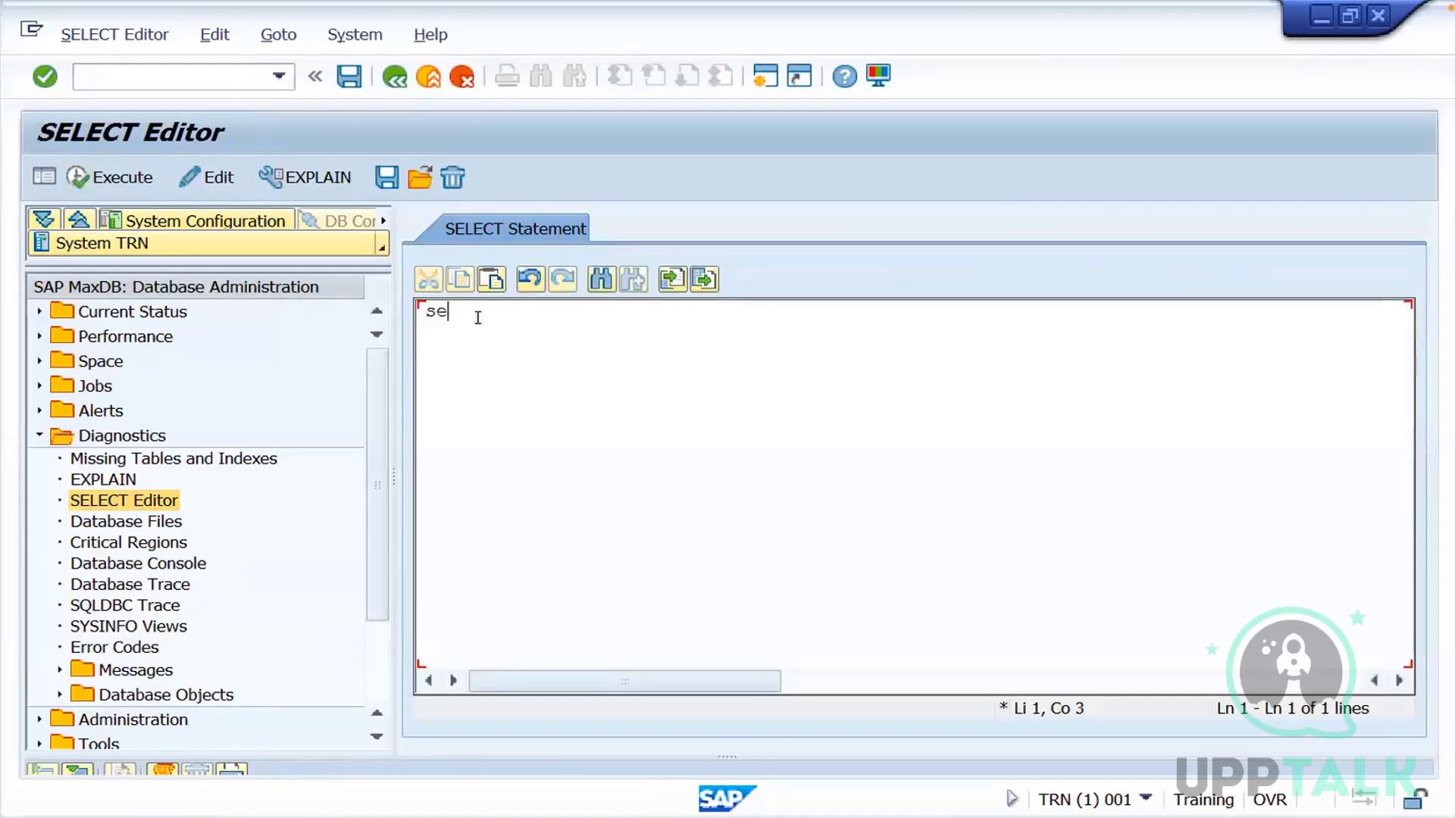
text(lect * from us)
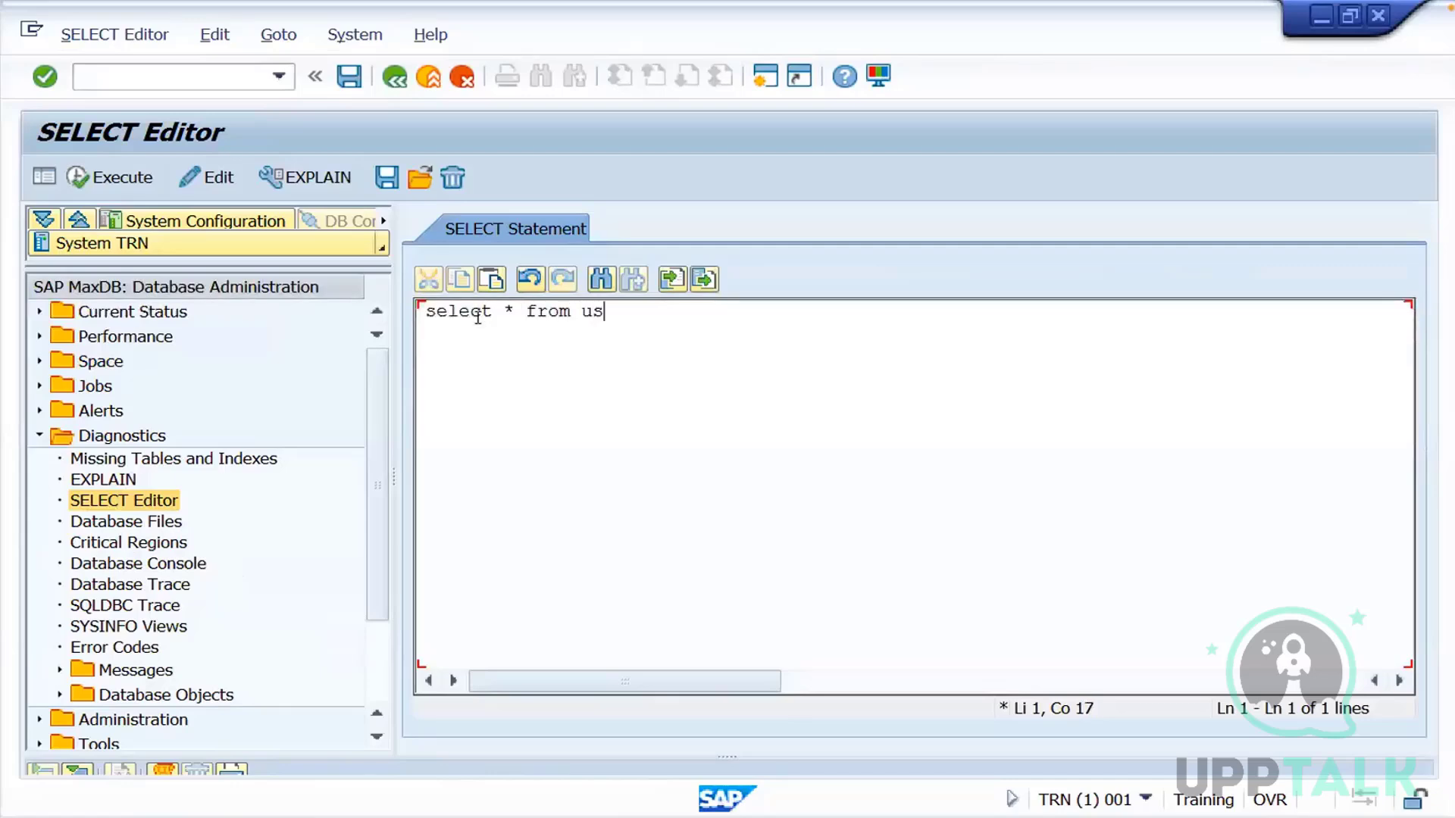
text(r02)
click(129, 182)
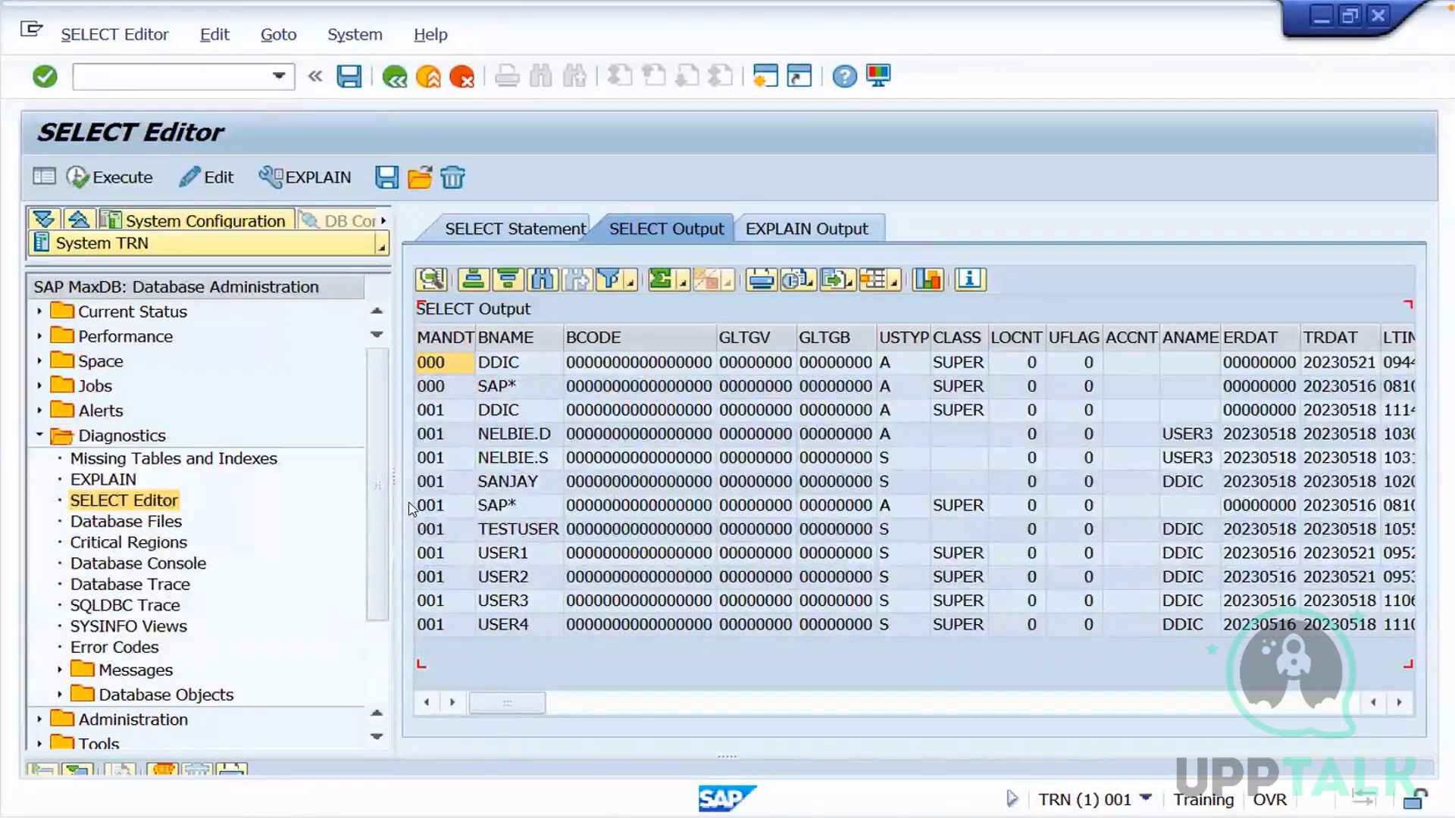
Return to the SELECT statement and check the database owner in the system status information
click(515, 229)
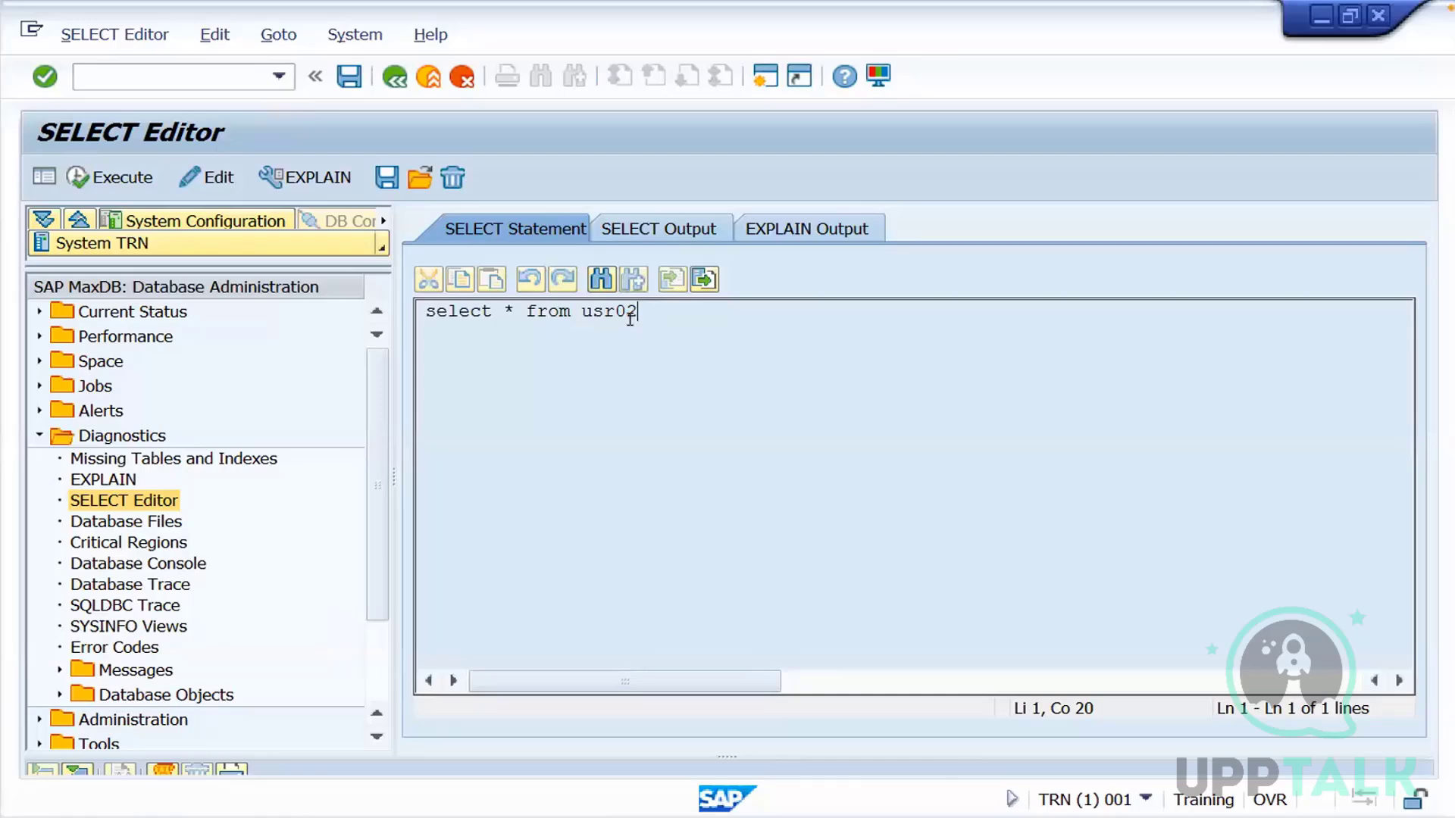
click(356, 36)
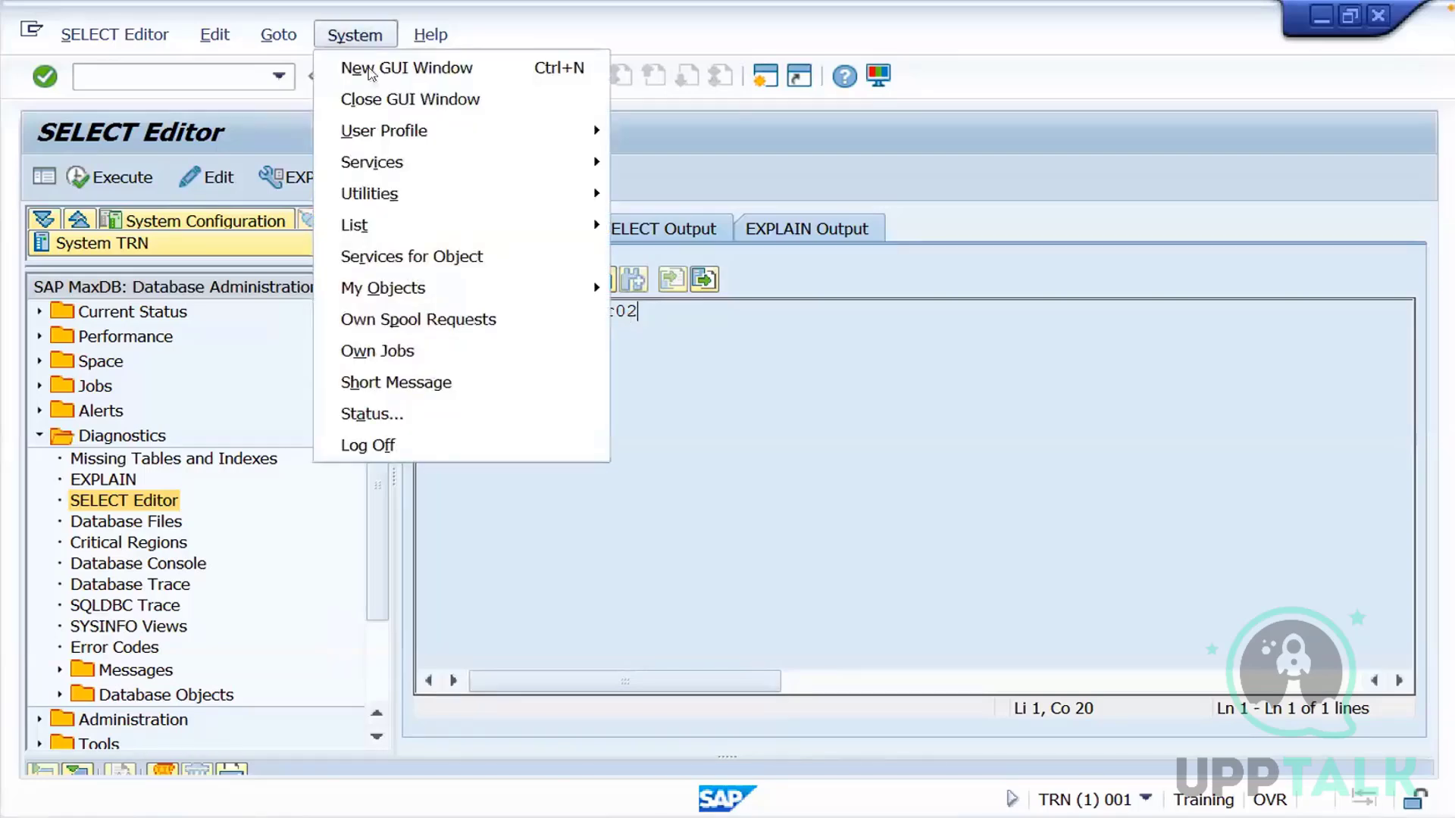
click(369, 414)
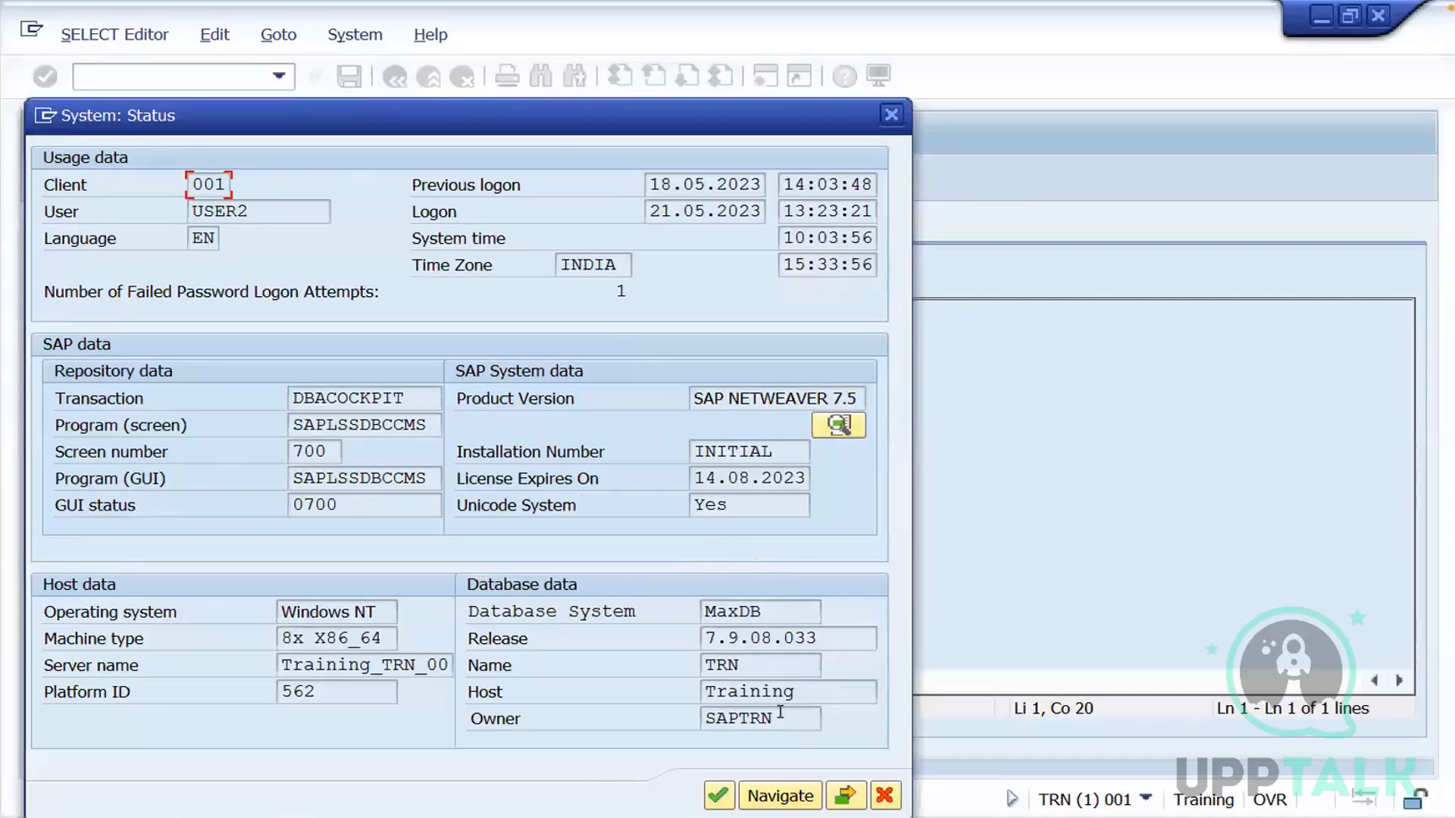
drag(775, 716, 695, 713)
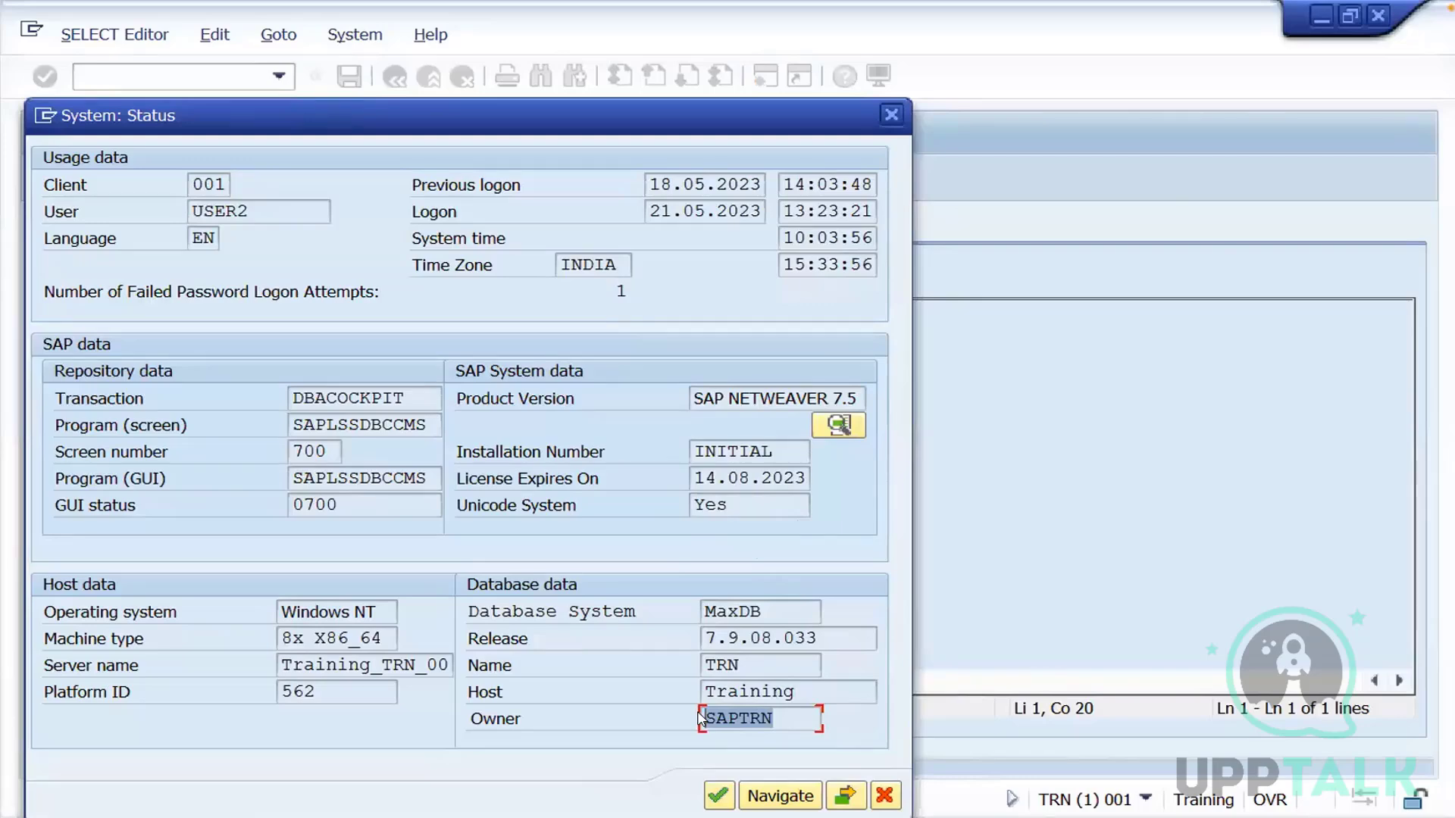
click(892, 116)
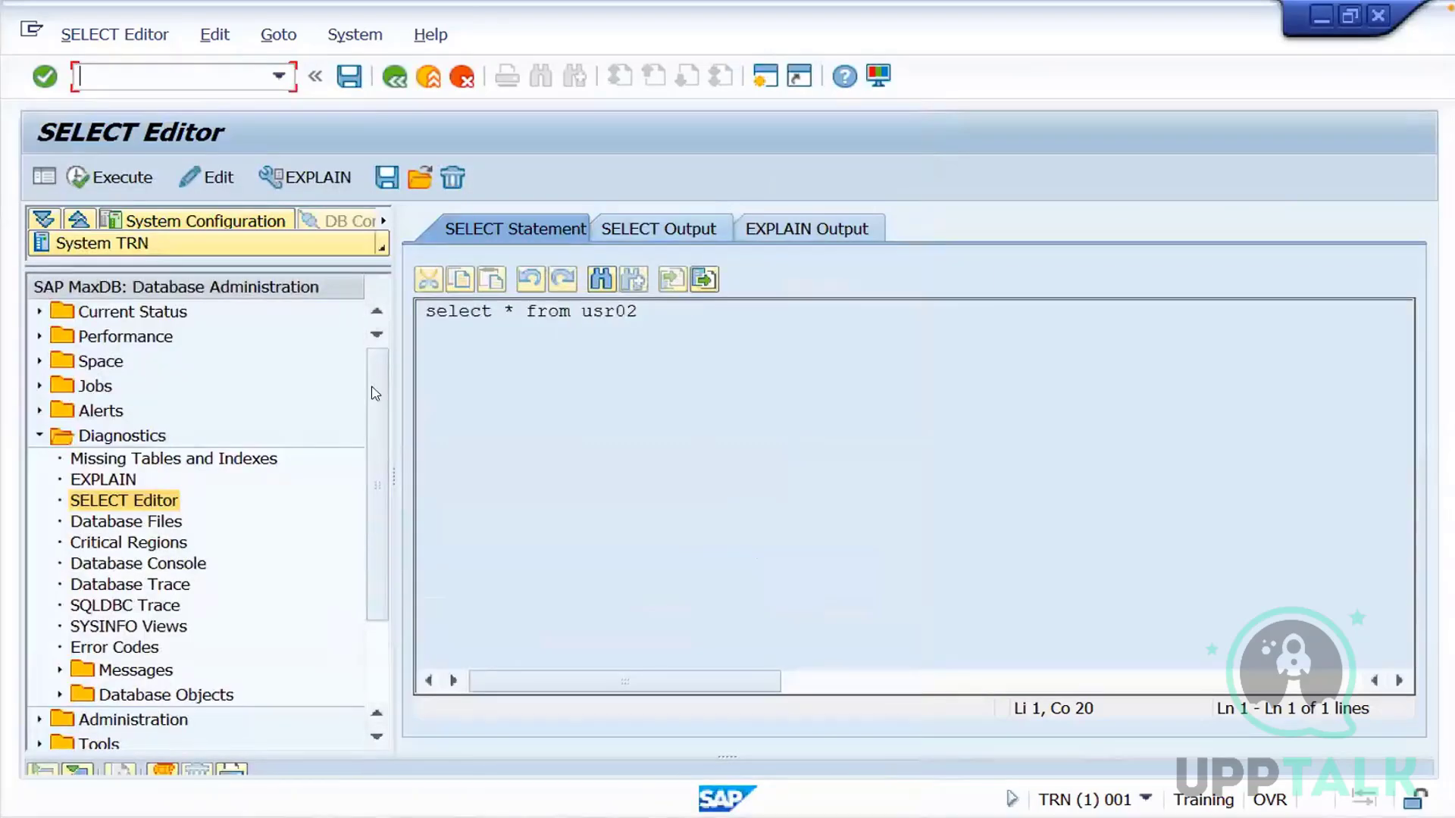
Look through the Performance and Tools folders of the database administration tree and return to System Configuration Maintenance
click(39, 435)
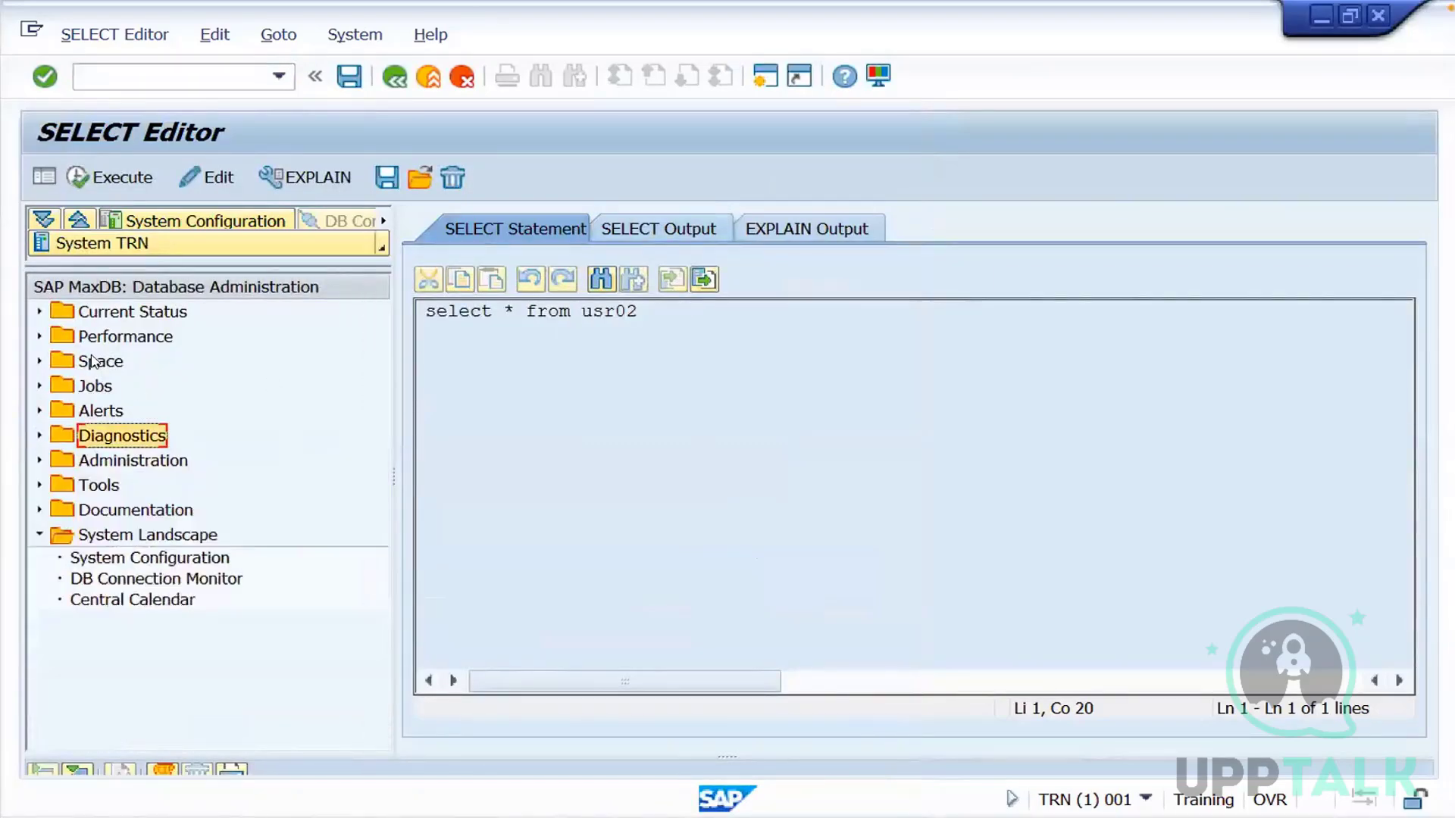
click(36, 338)
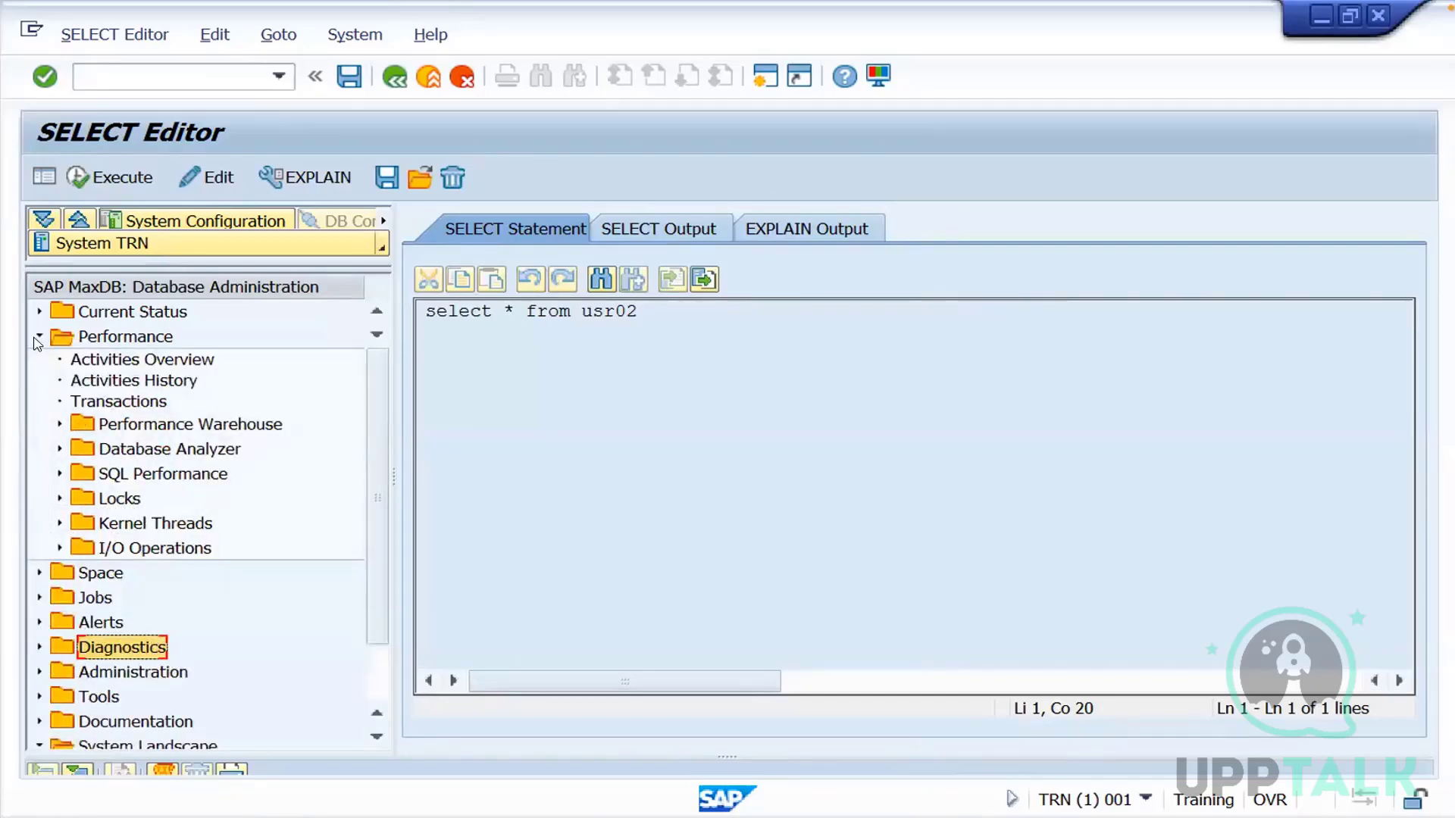
click(37, 338)
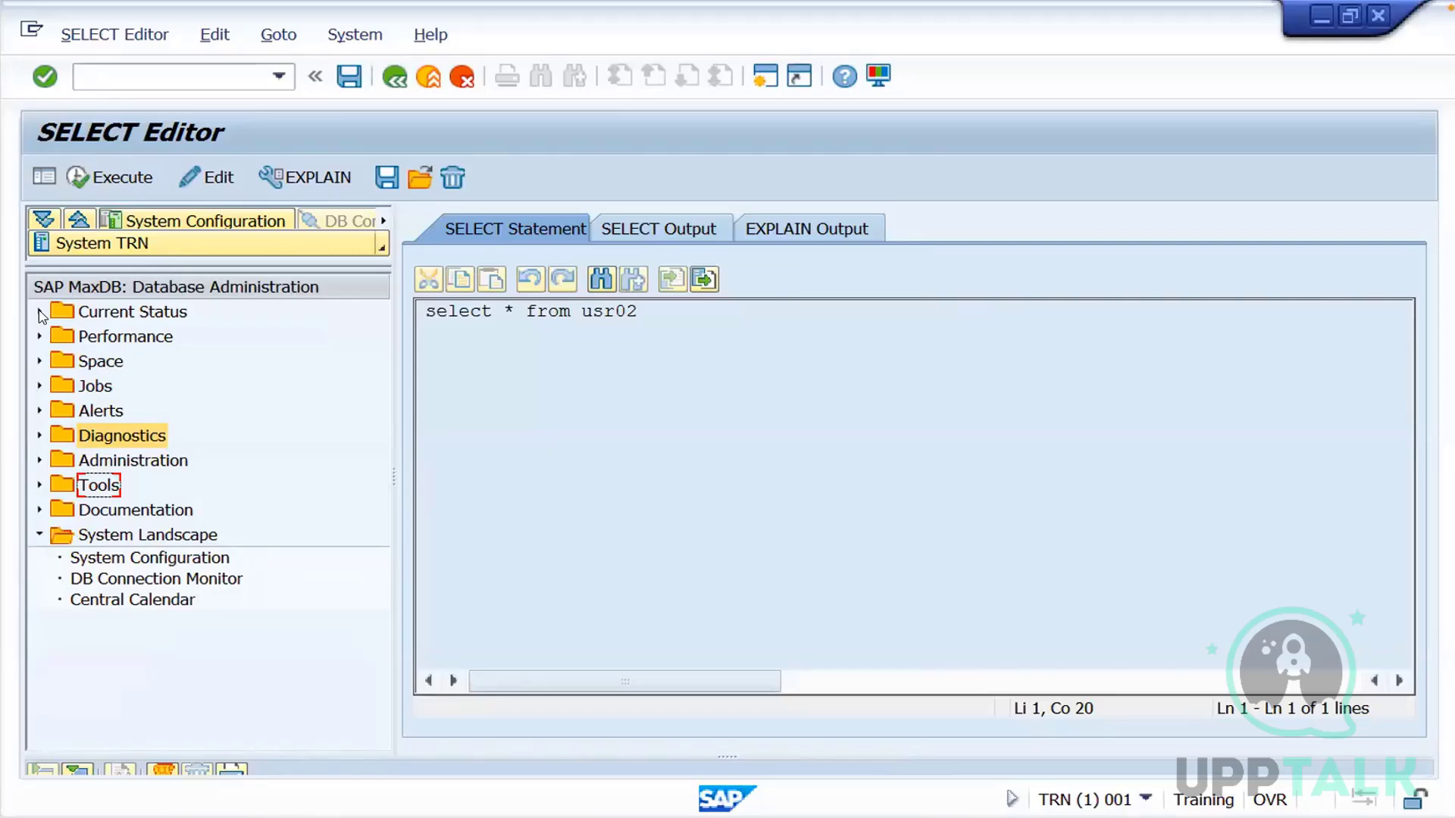
click(40, 485)
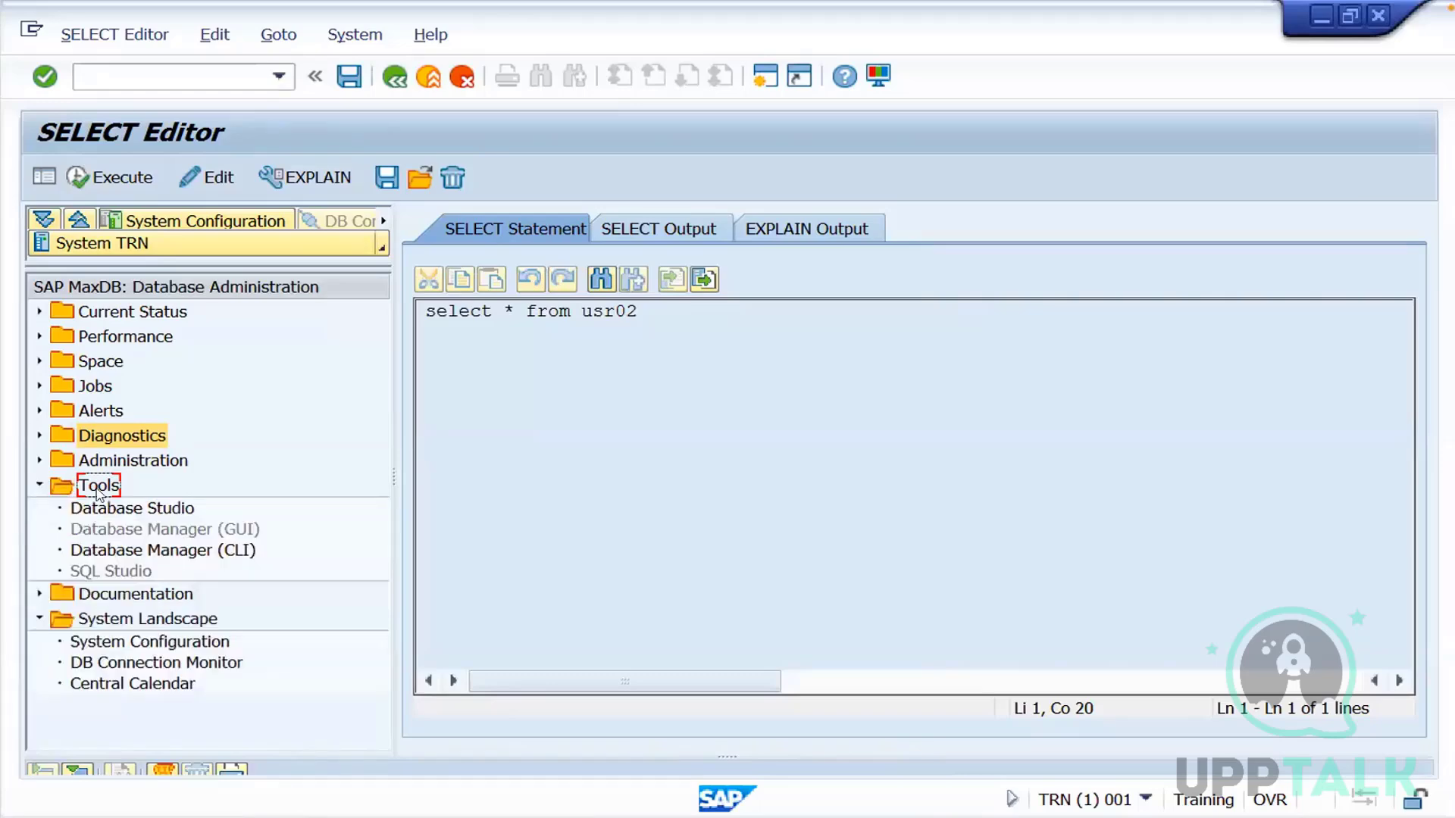
click(40, 485)
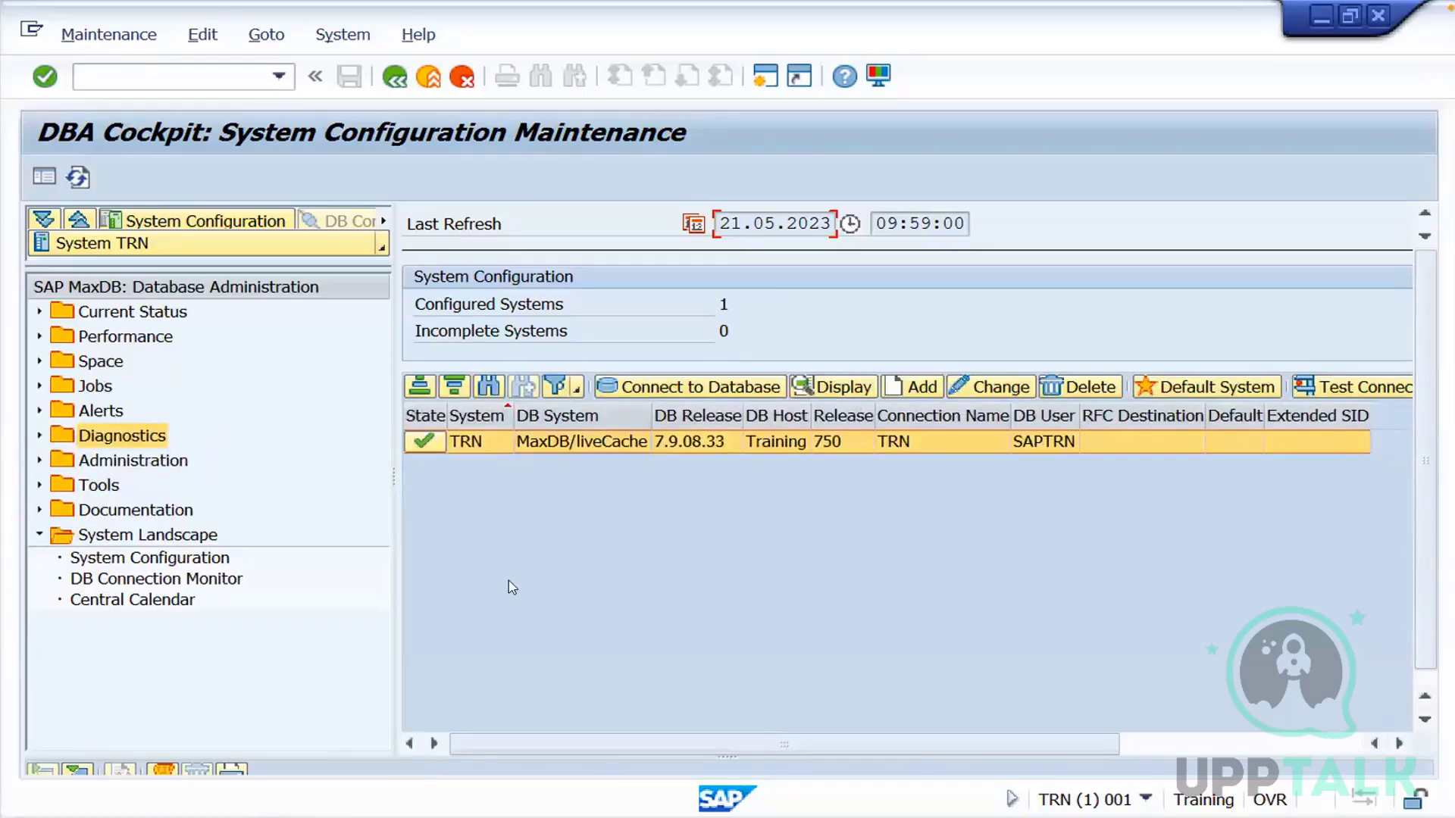
Check the database system type in the system status information, then close it
click(343, 34)
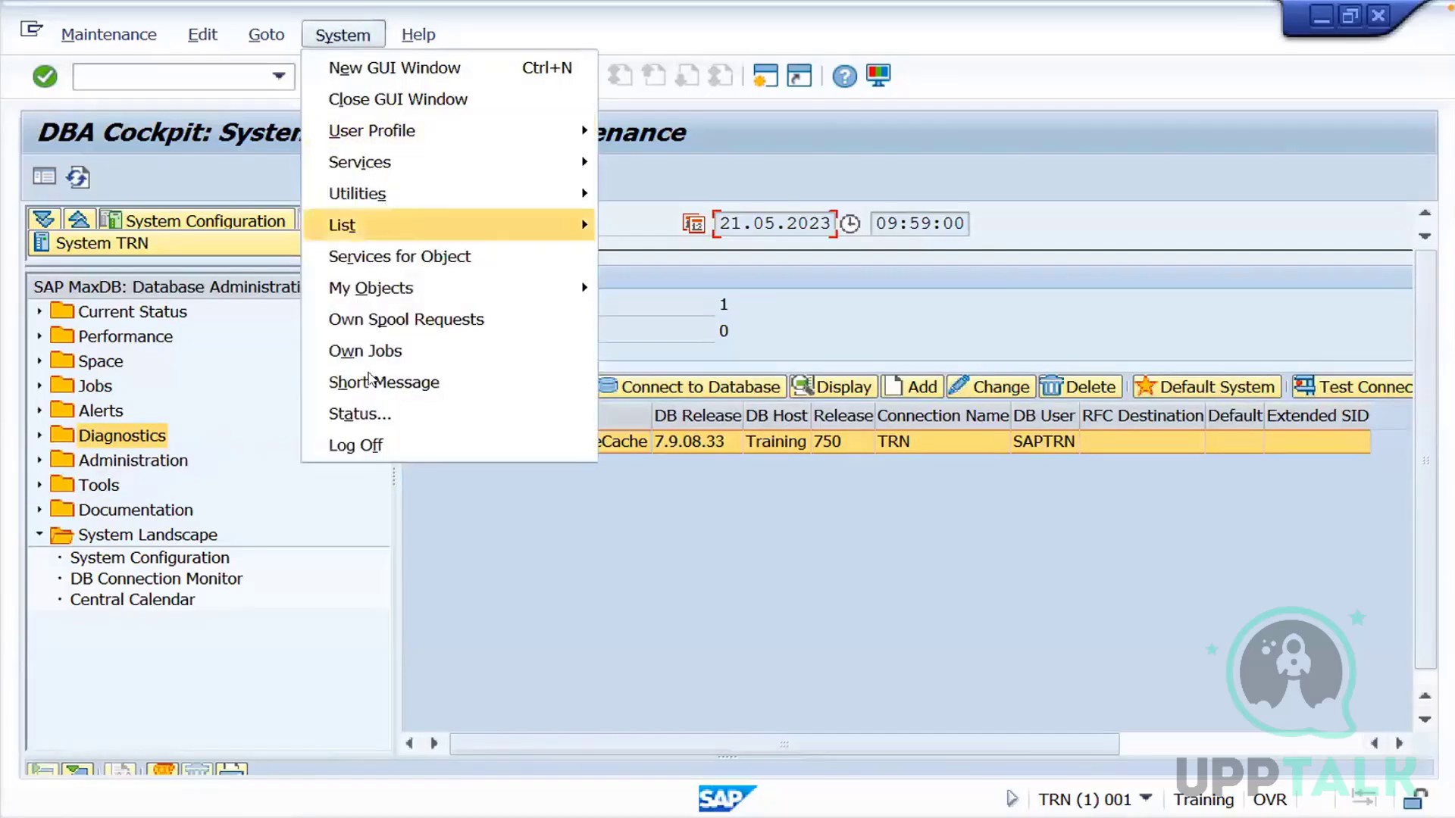
click(341, 411)
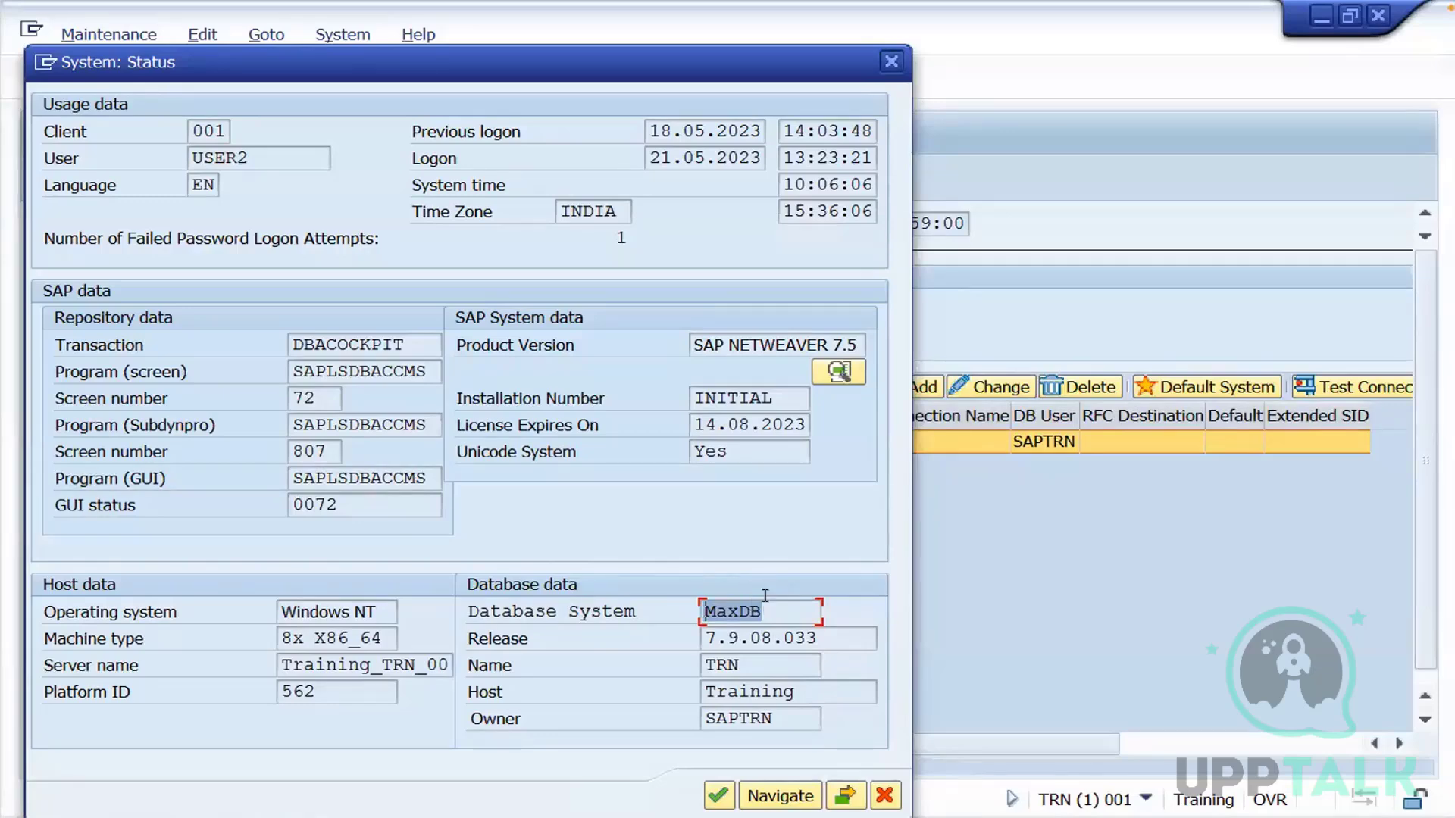
click(893, 61)
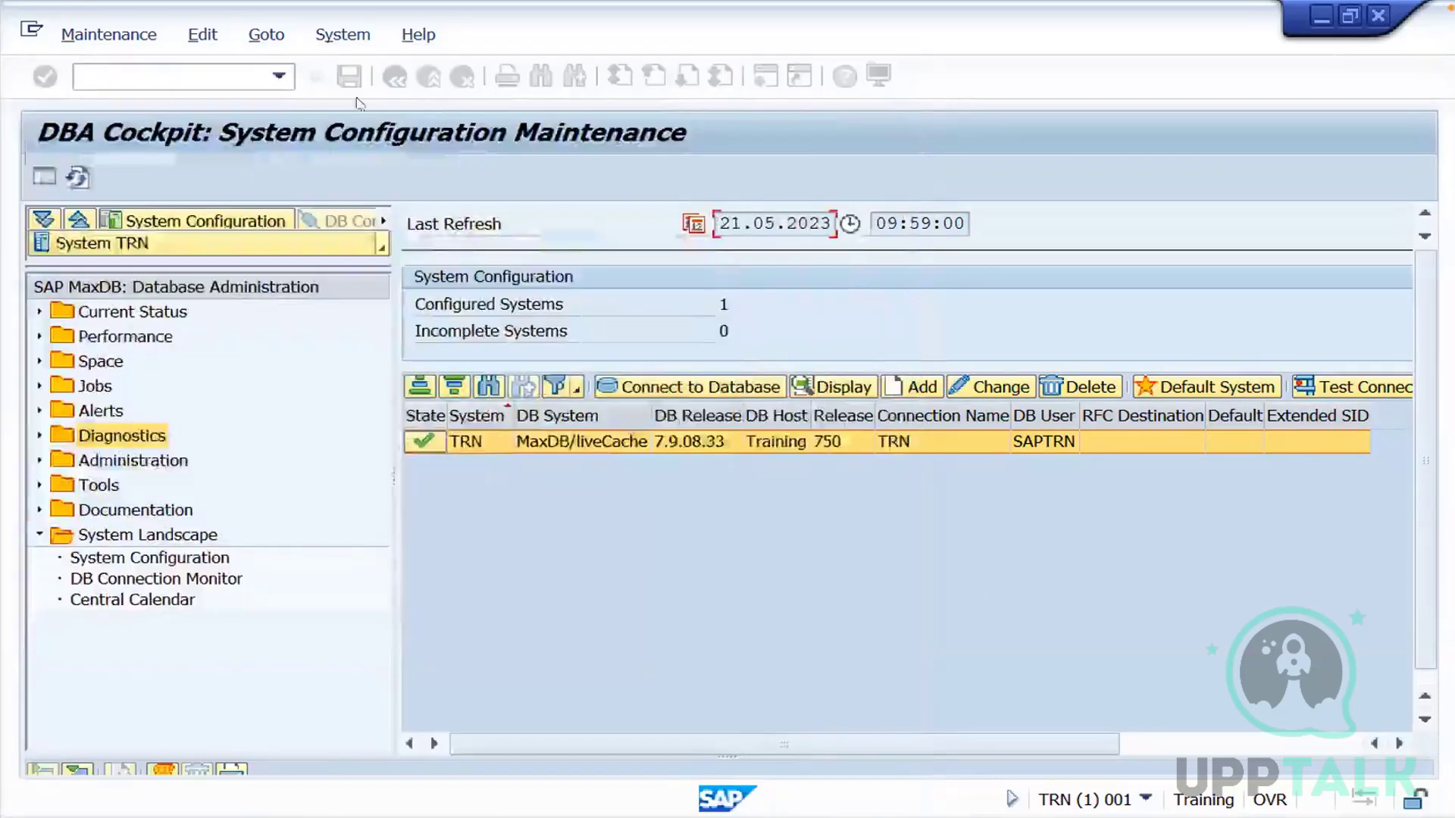
Leave the DBA Cockpit and run transaction se16 to open the Data Browser
click(210, 74)
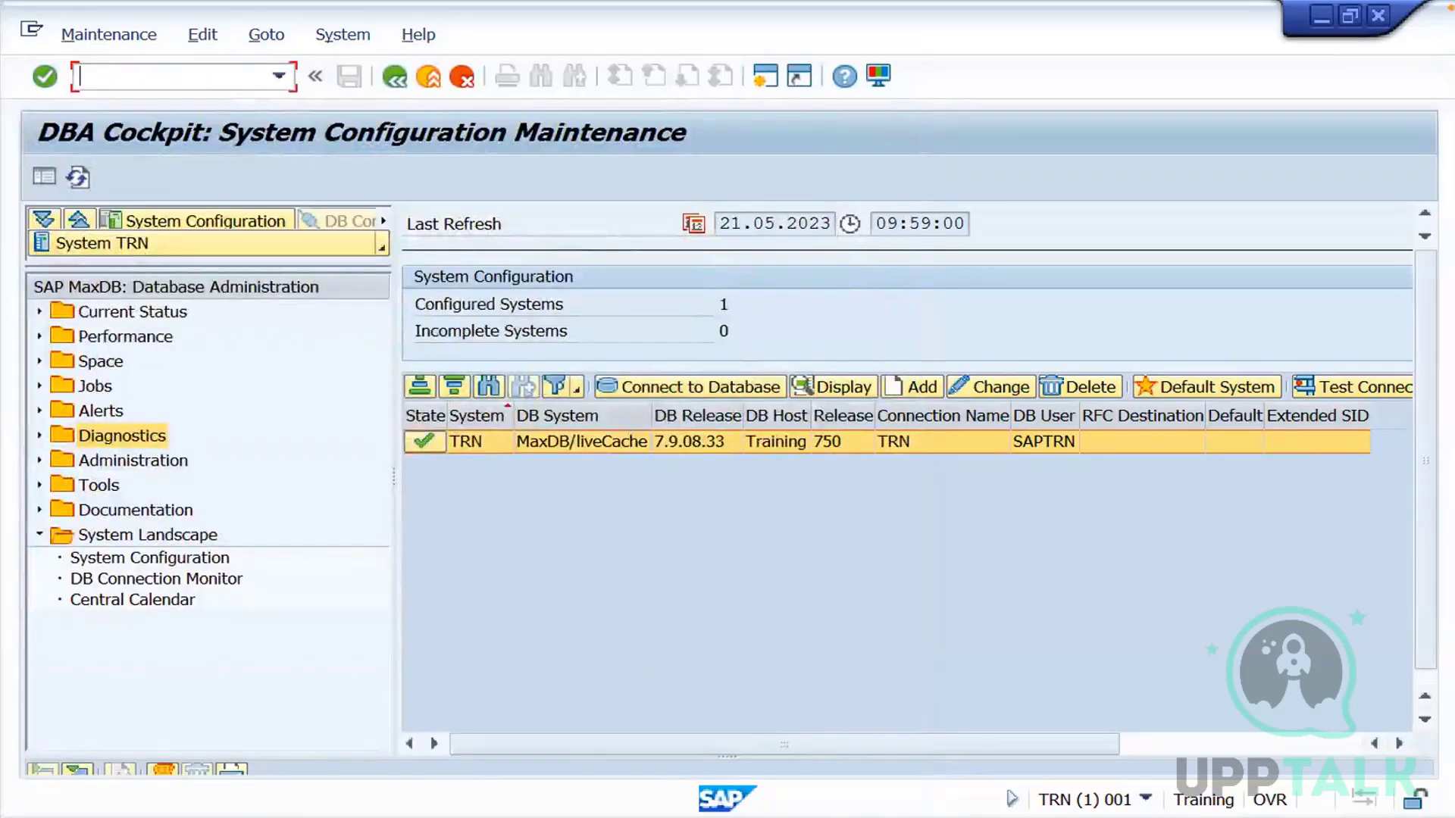
text(/nse16)
key(Return)
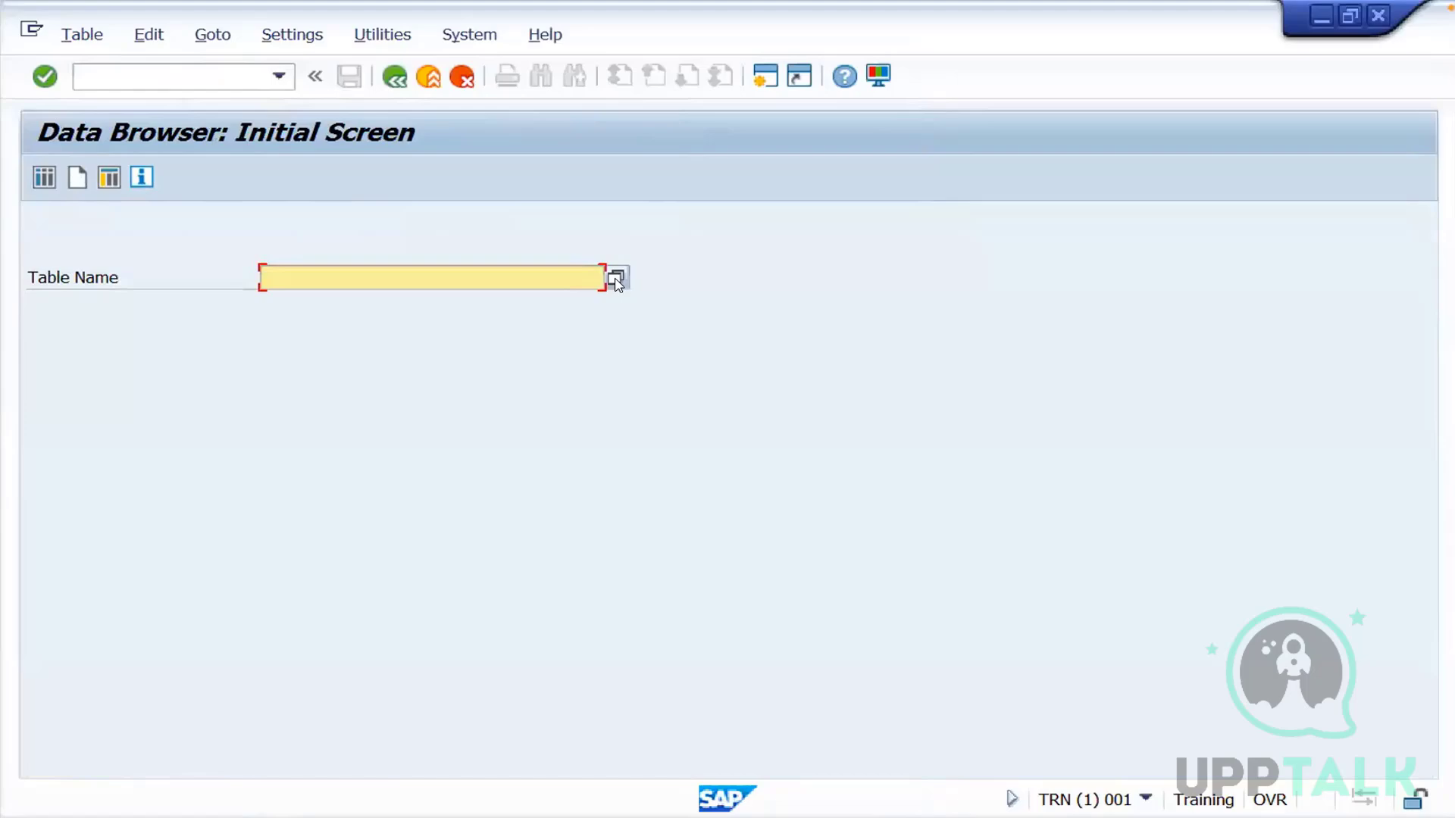
Find tables in the repository without any selection criteria, browse the table list and close it
click(616, 279)
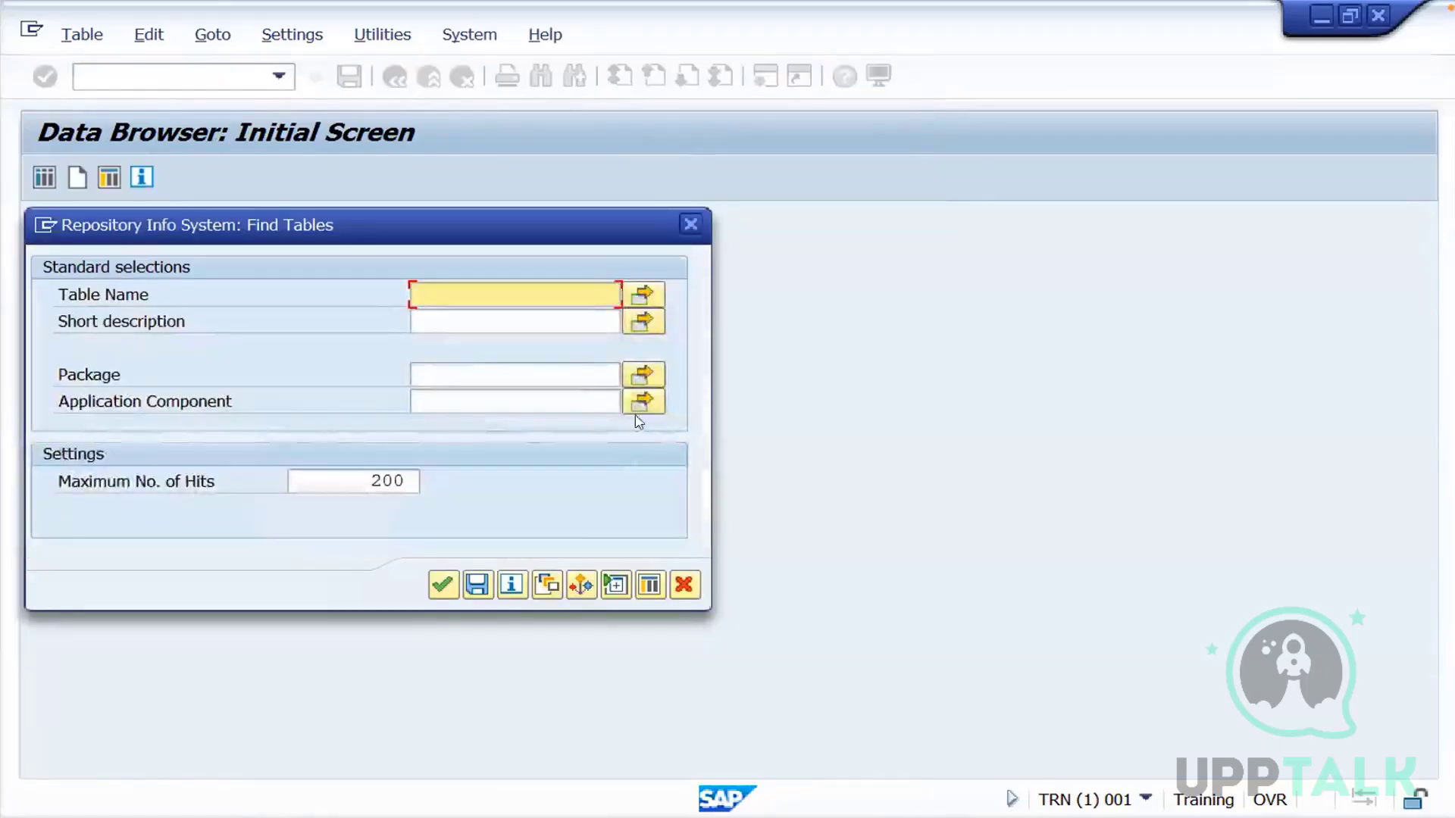
click(444, 585)
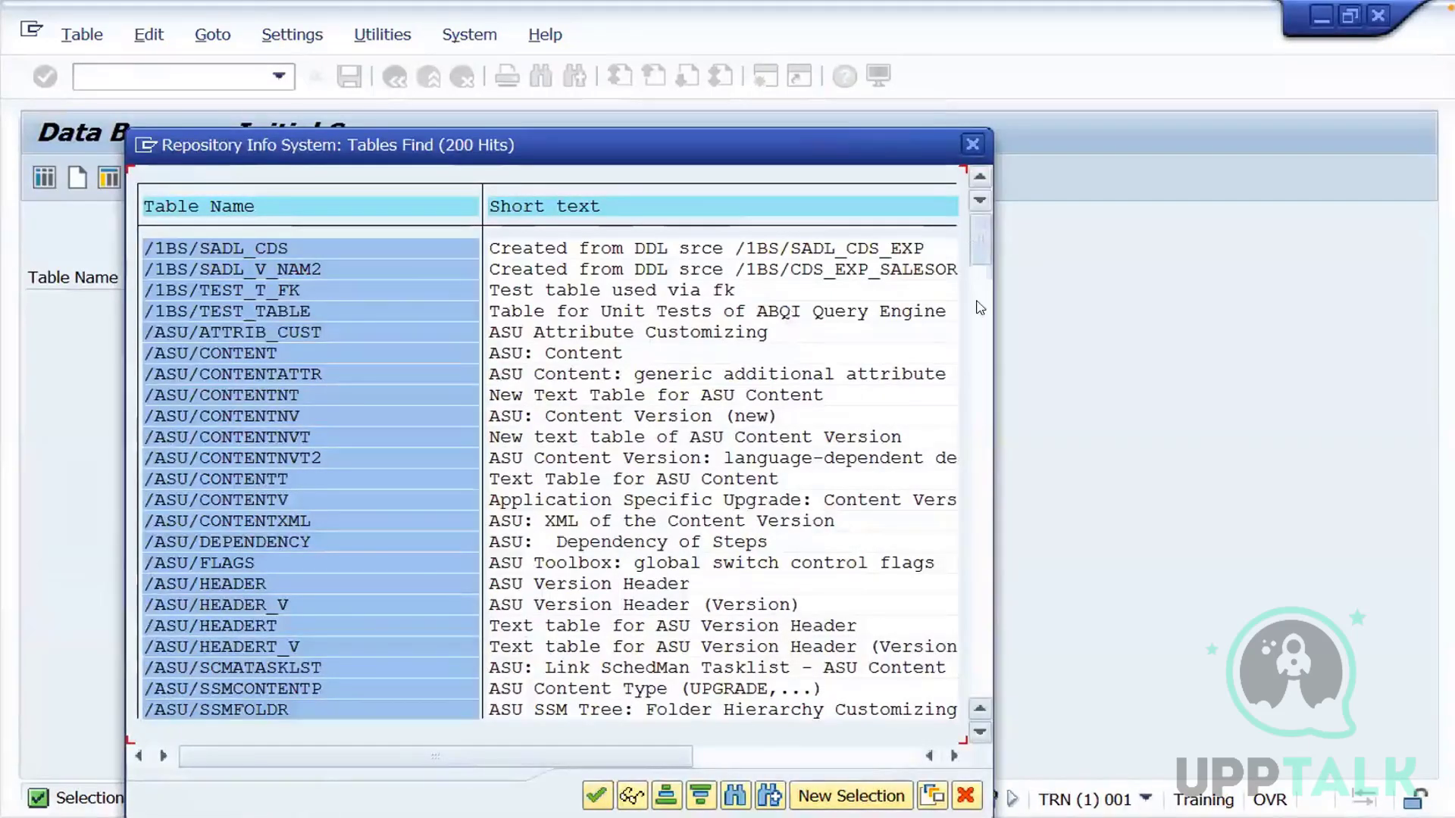
drag(980, 307, 981, 423)
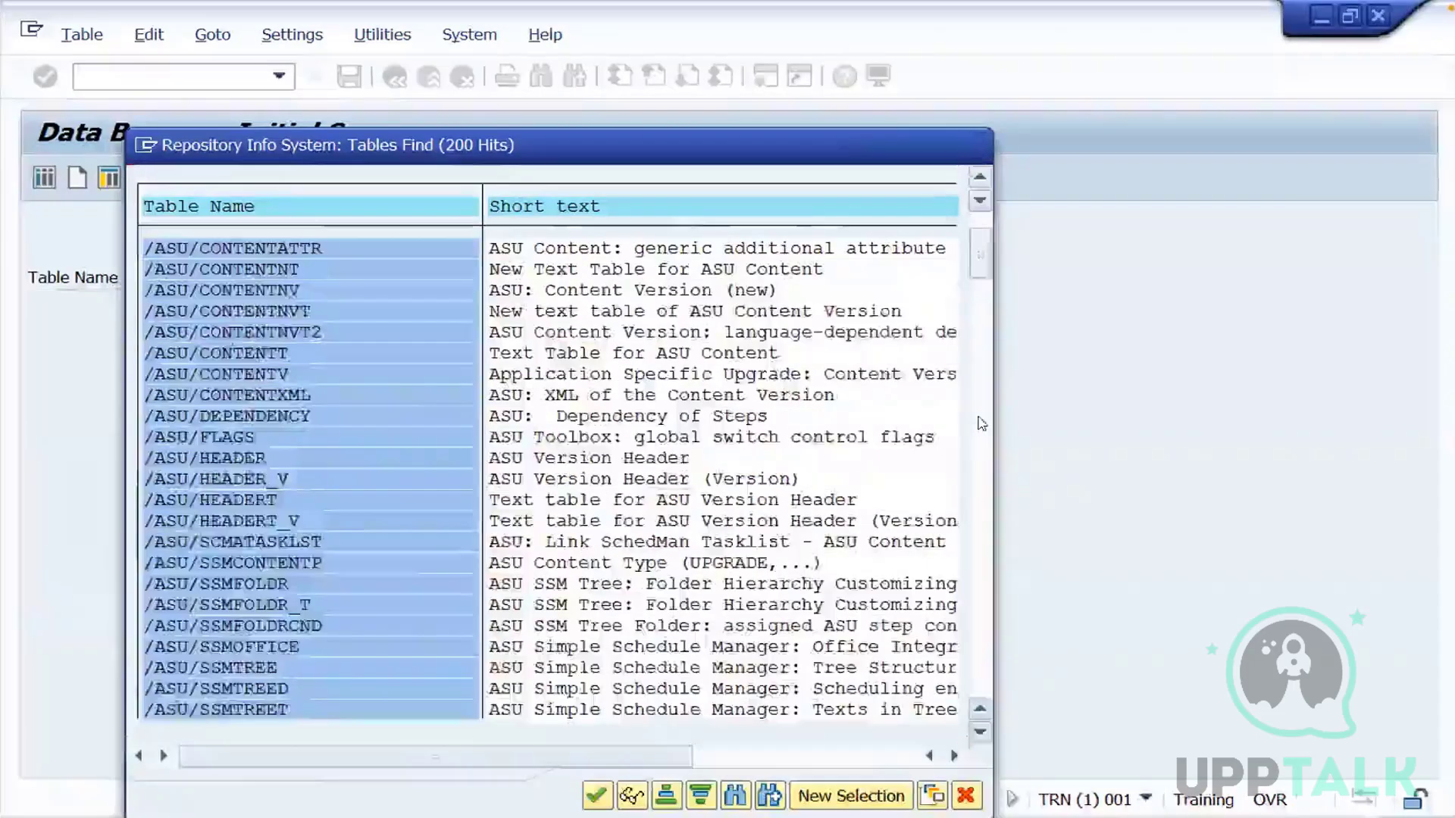
click(982, 423)
drag(981, 301, 977, 504)
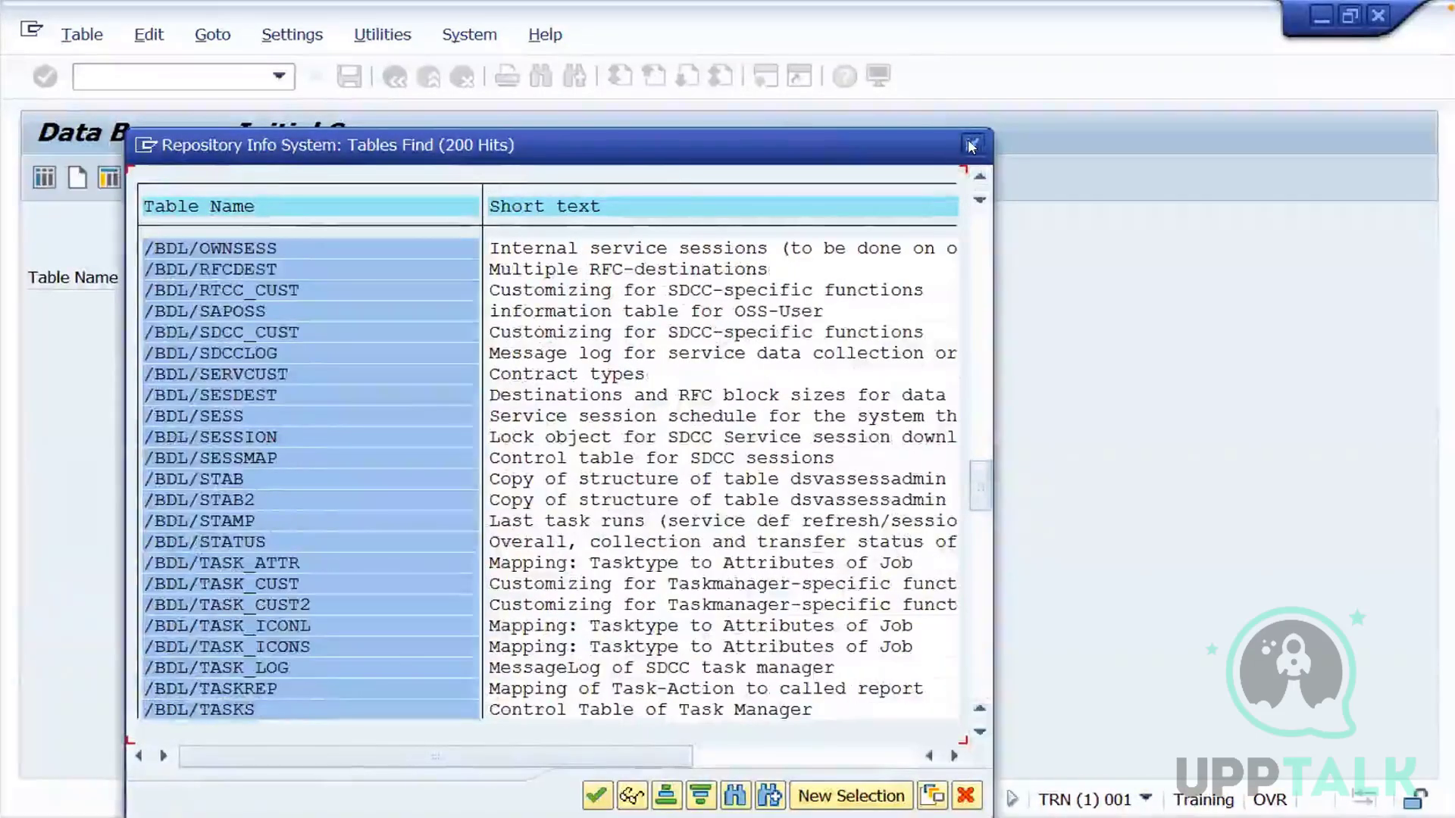
click(972, 146)
Return to SAP Easy Access and run transaction se11
click(428, 77)
click(204, 69)
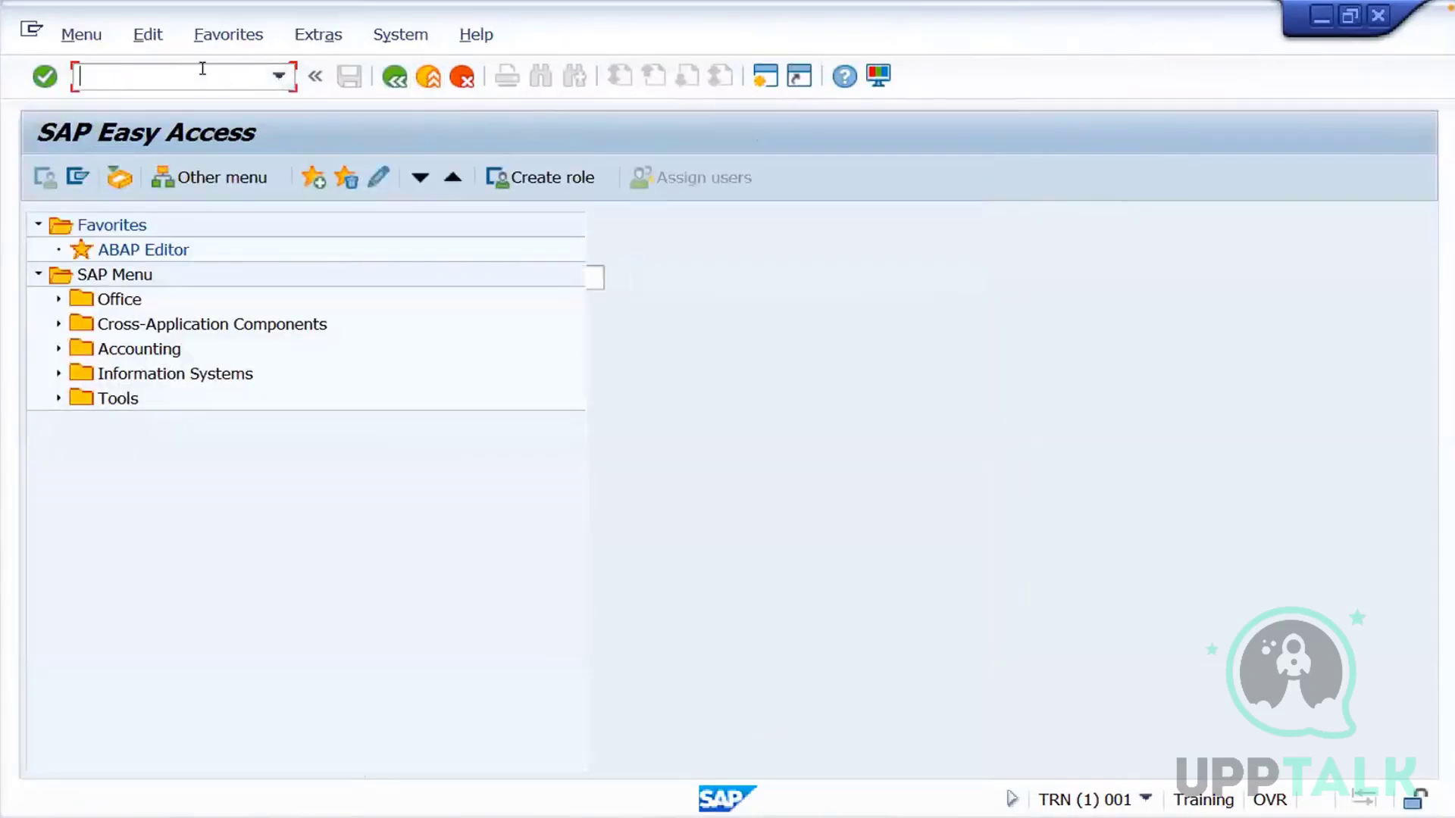
text(se11)
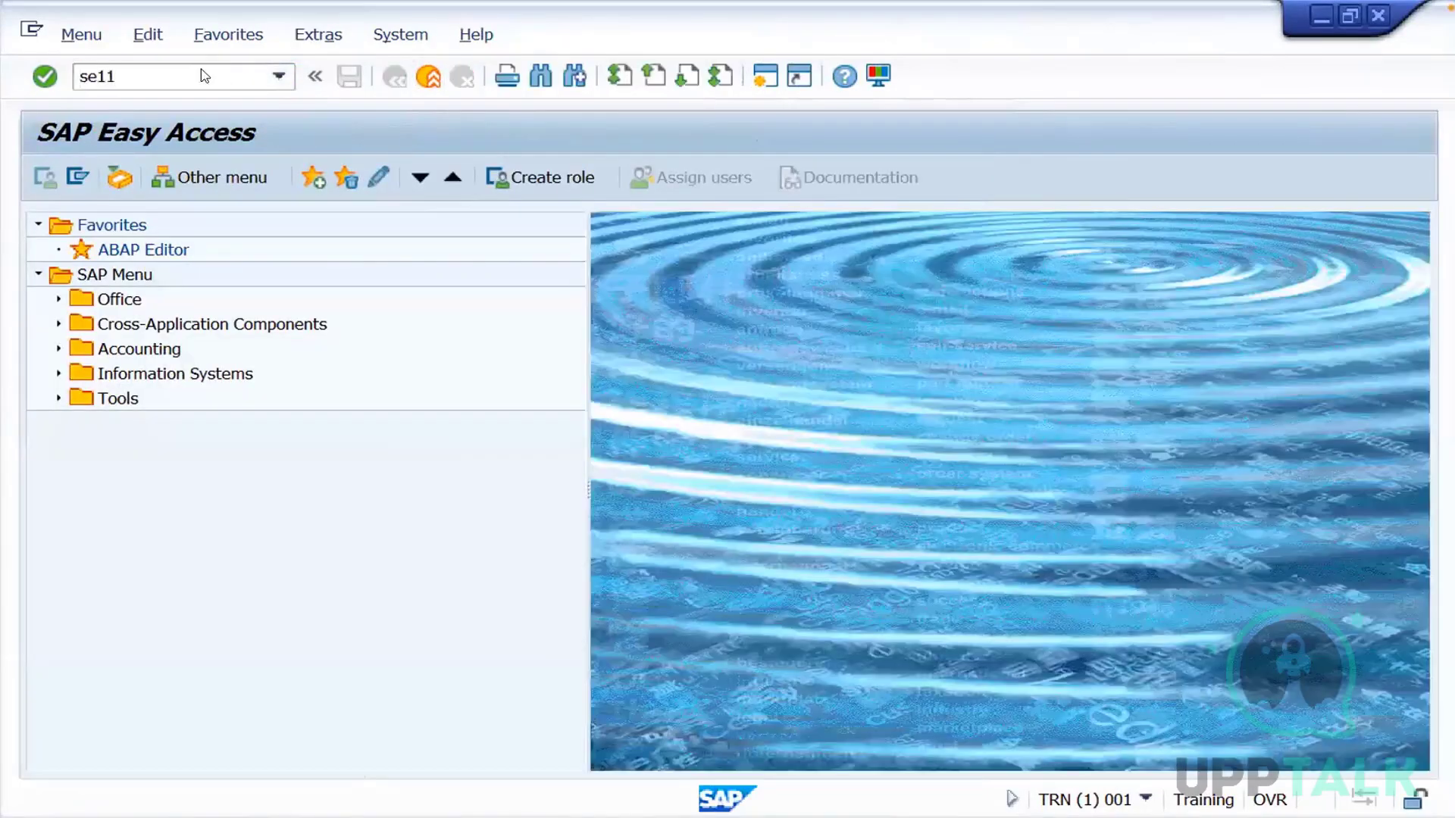
key(Return)
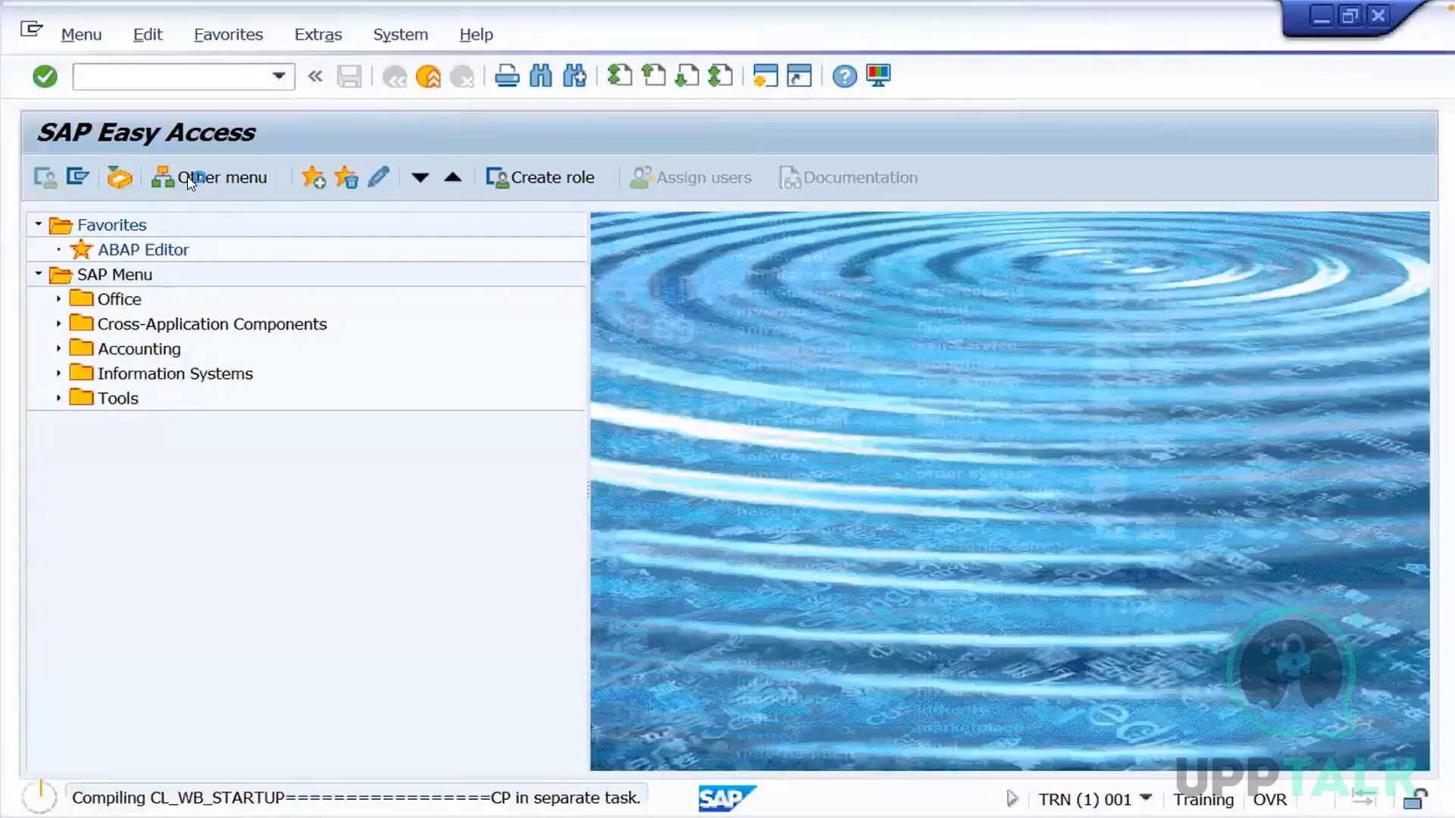
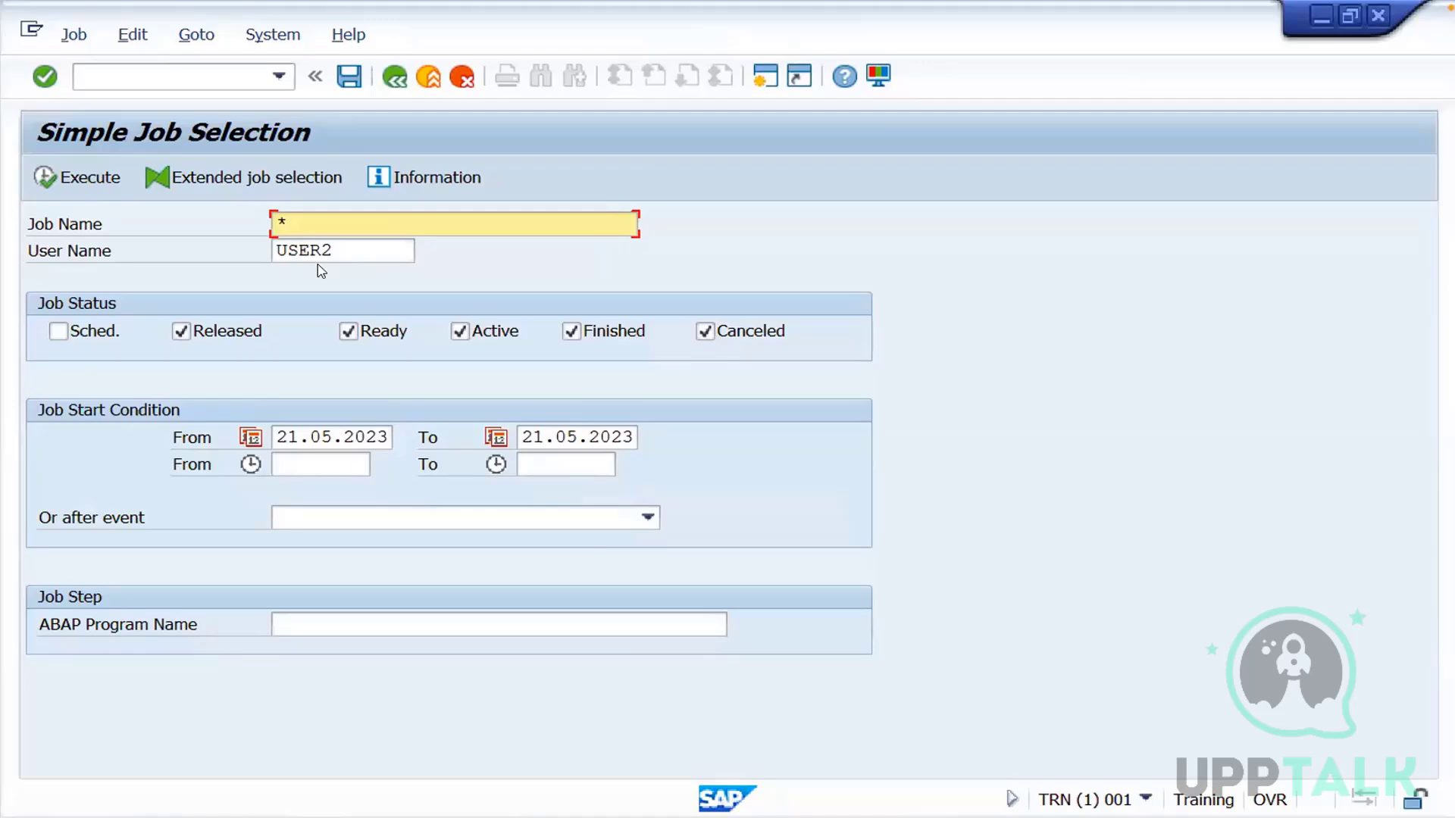
Search for only canceled background jobs of all users by setting the user name to * and excluding every other job status
drag(343, 247, 267, 250)
key(BackSpace)
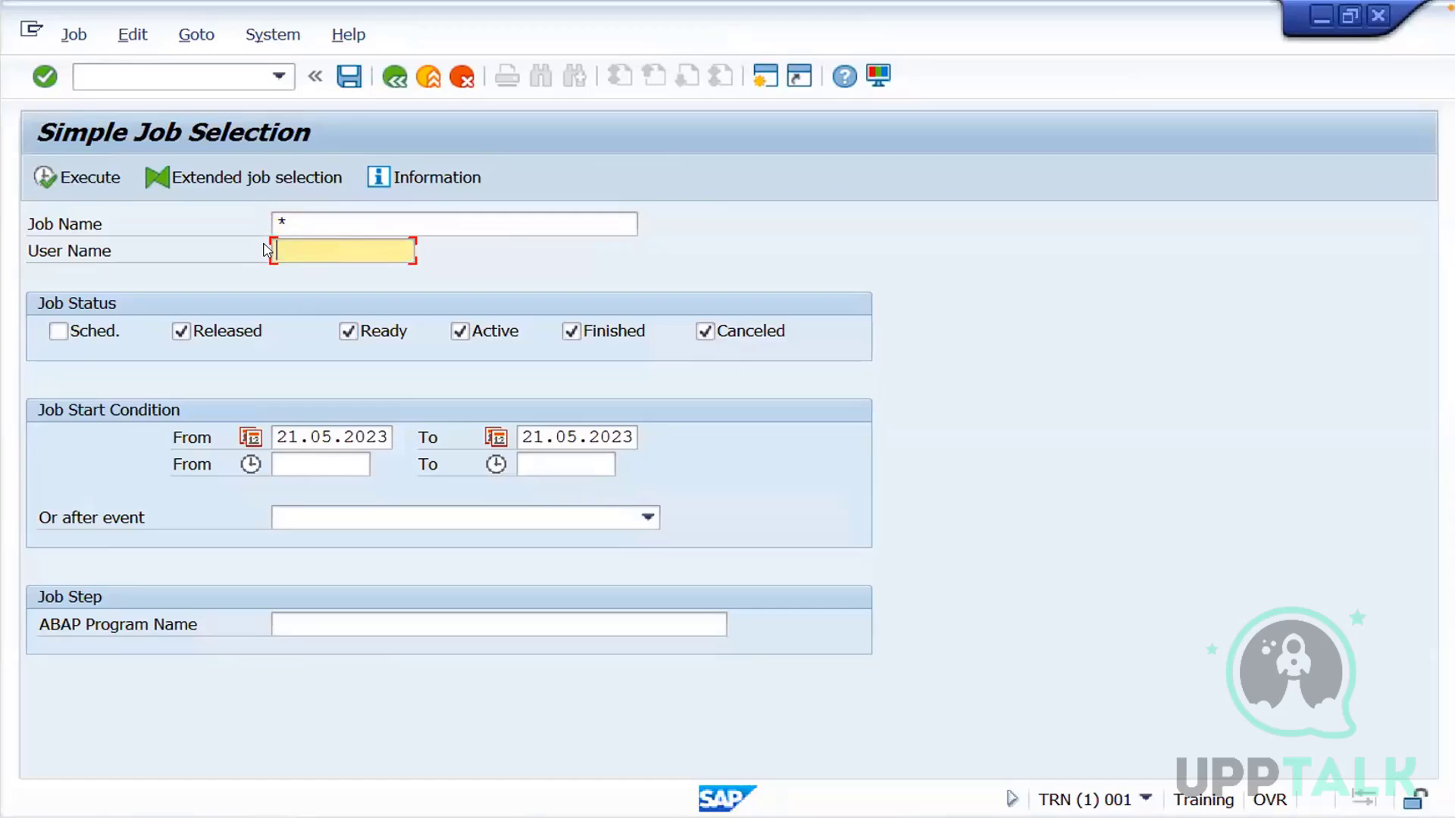
text(*)
click(182, 332)
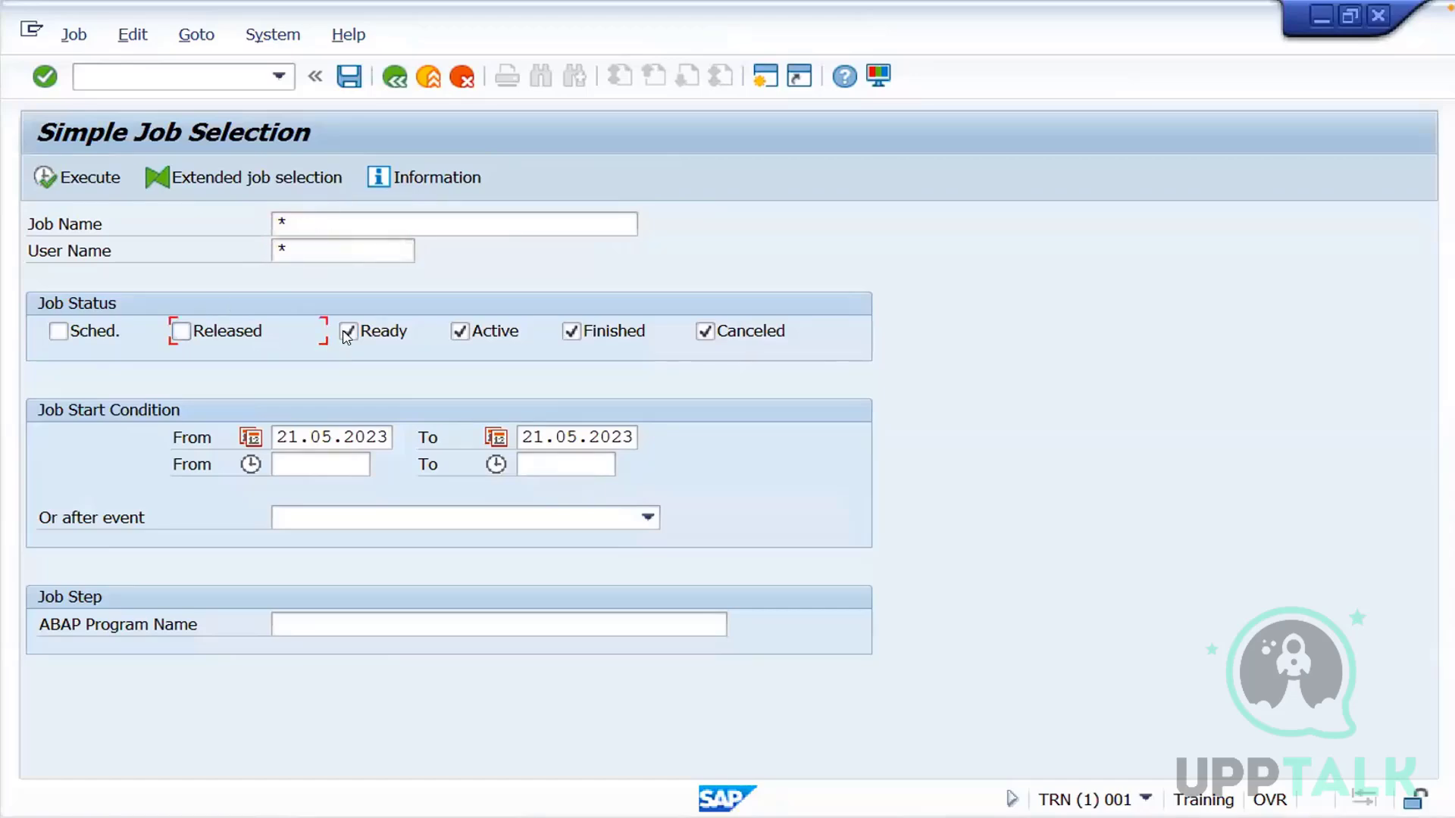
click(460, 331)
click(603, 332)
click(75, 179)
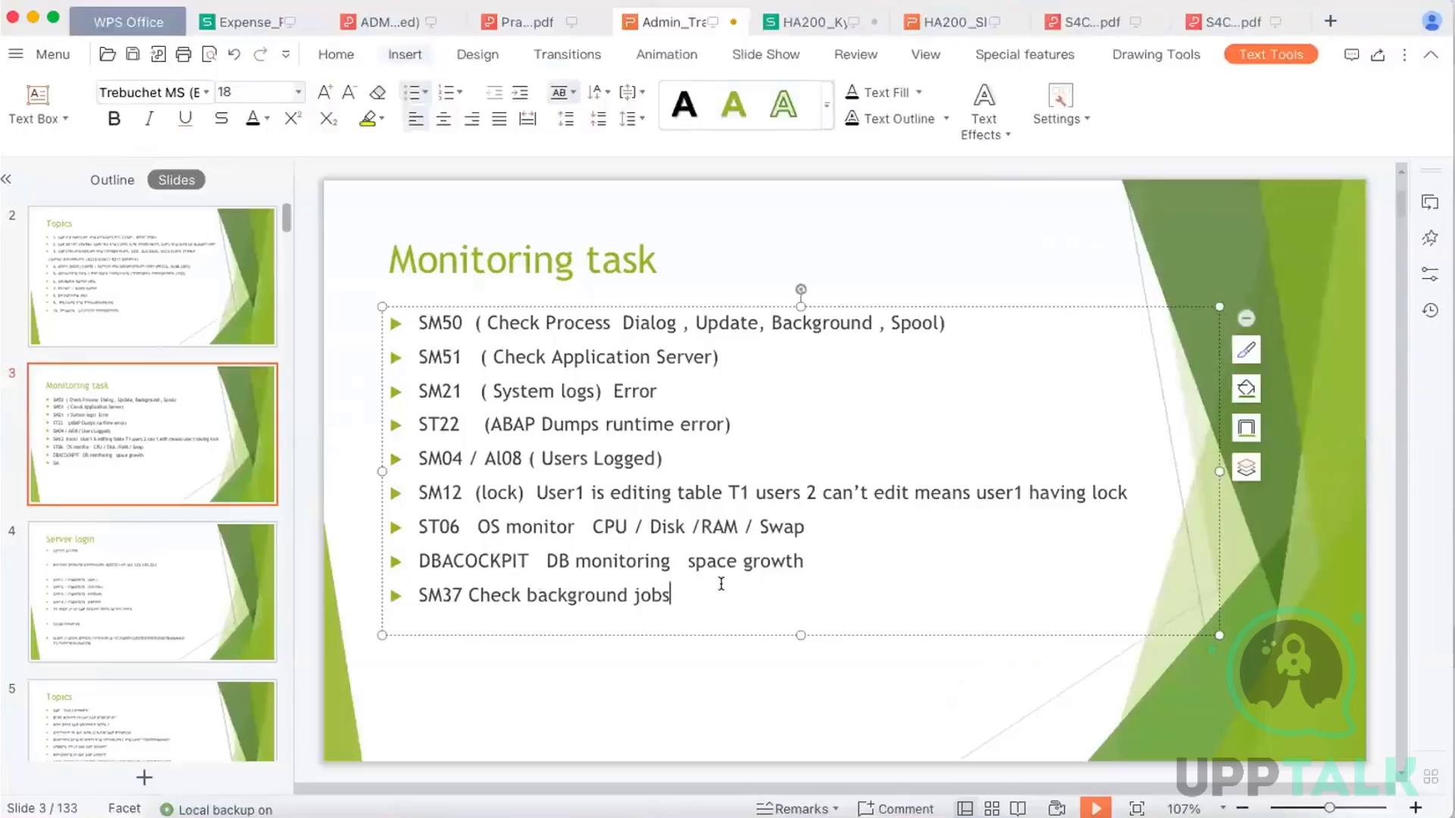
Switch to the WPS Office presentation and add the bullet "ST02 Buffers" below the SM37 line on the Monitoring task slide
key(Return)
text(ST02)
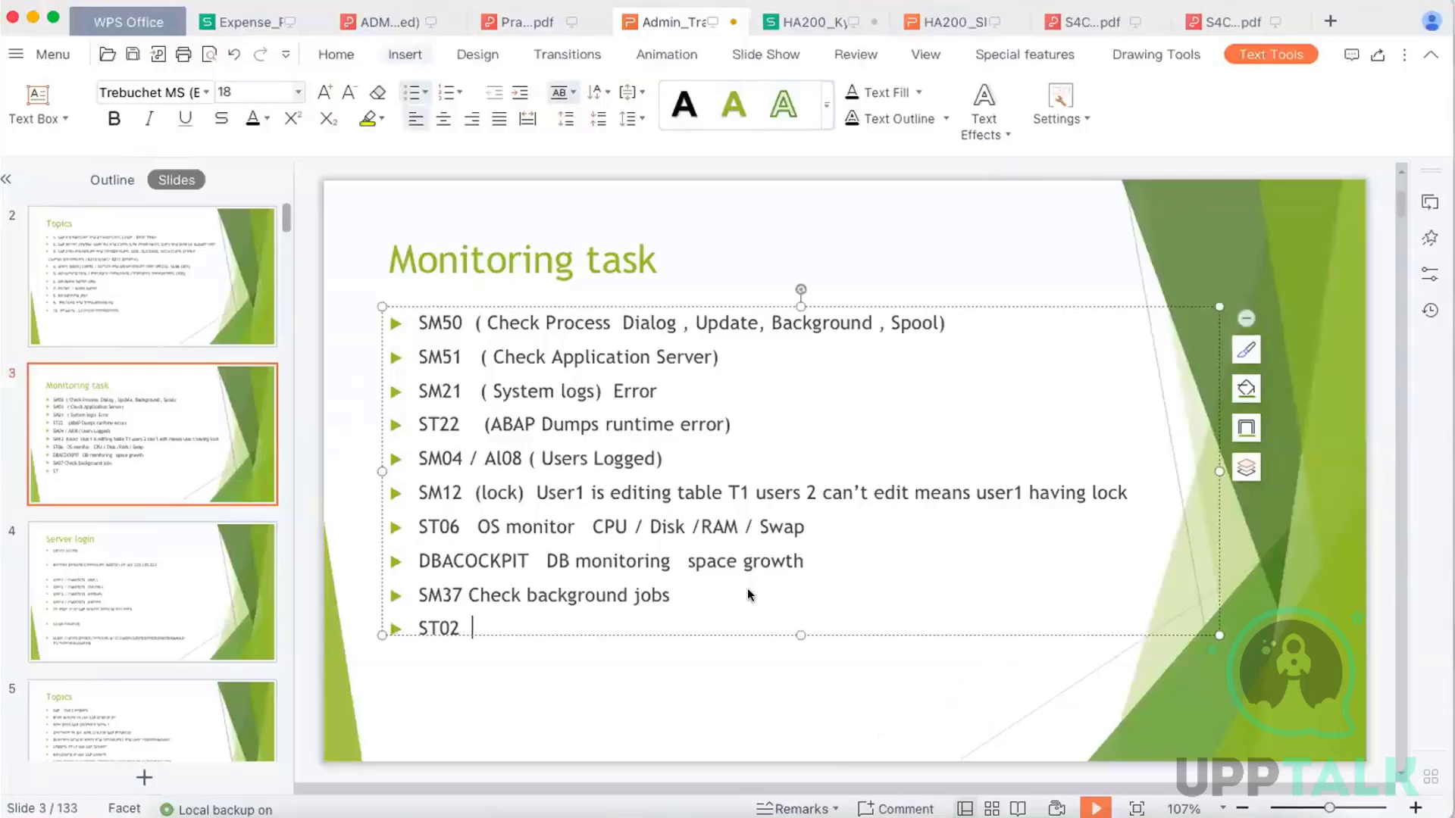
text(  Buffers)
Switch to SAP, leave the job selection for SAP Easy Access and run transaction st02
click(789, 786)
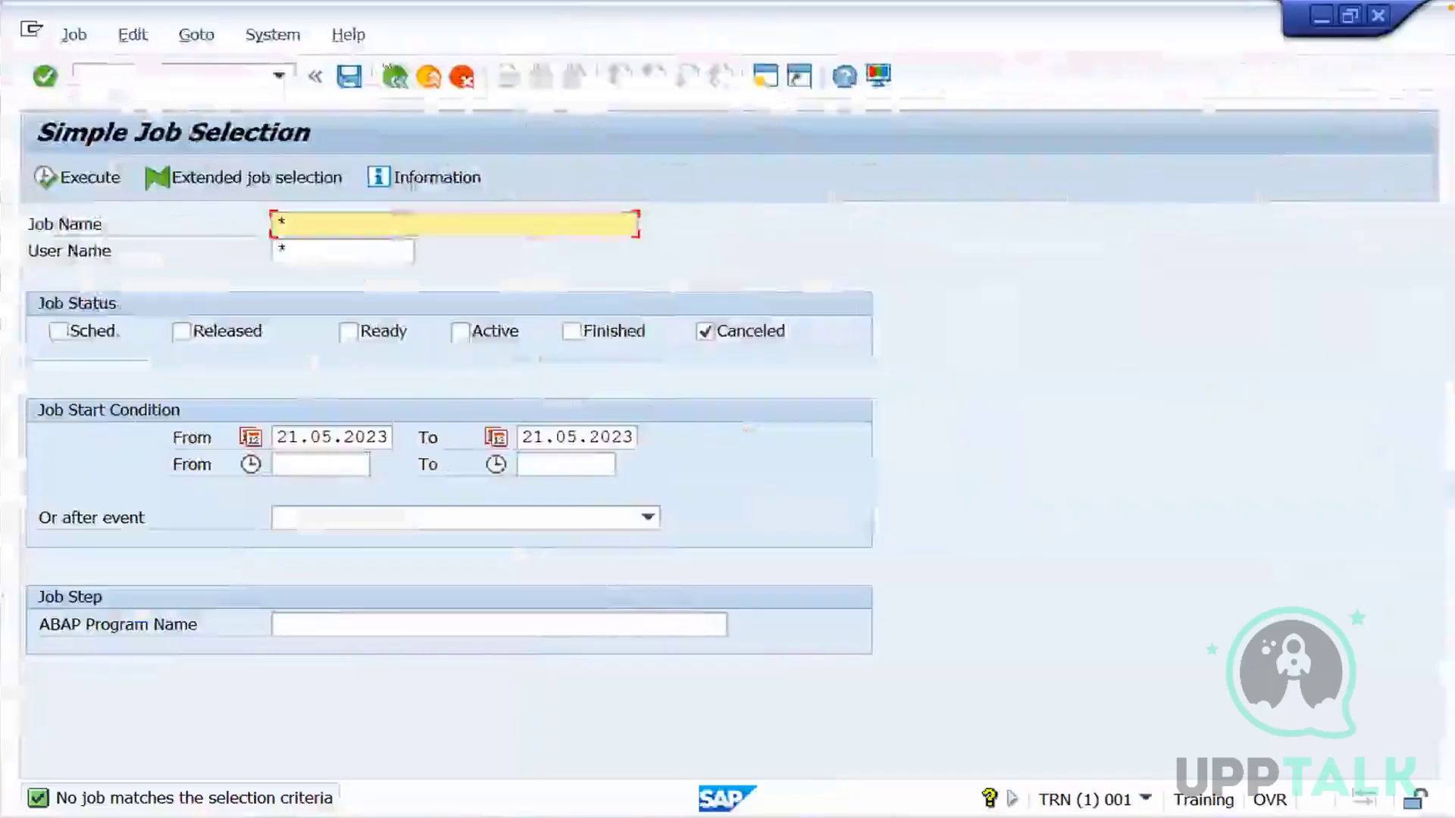
click(426, 79)
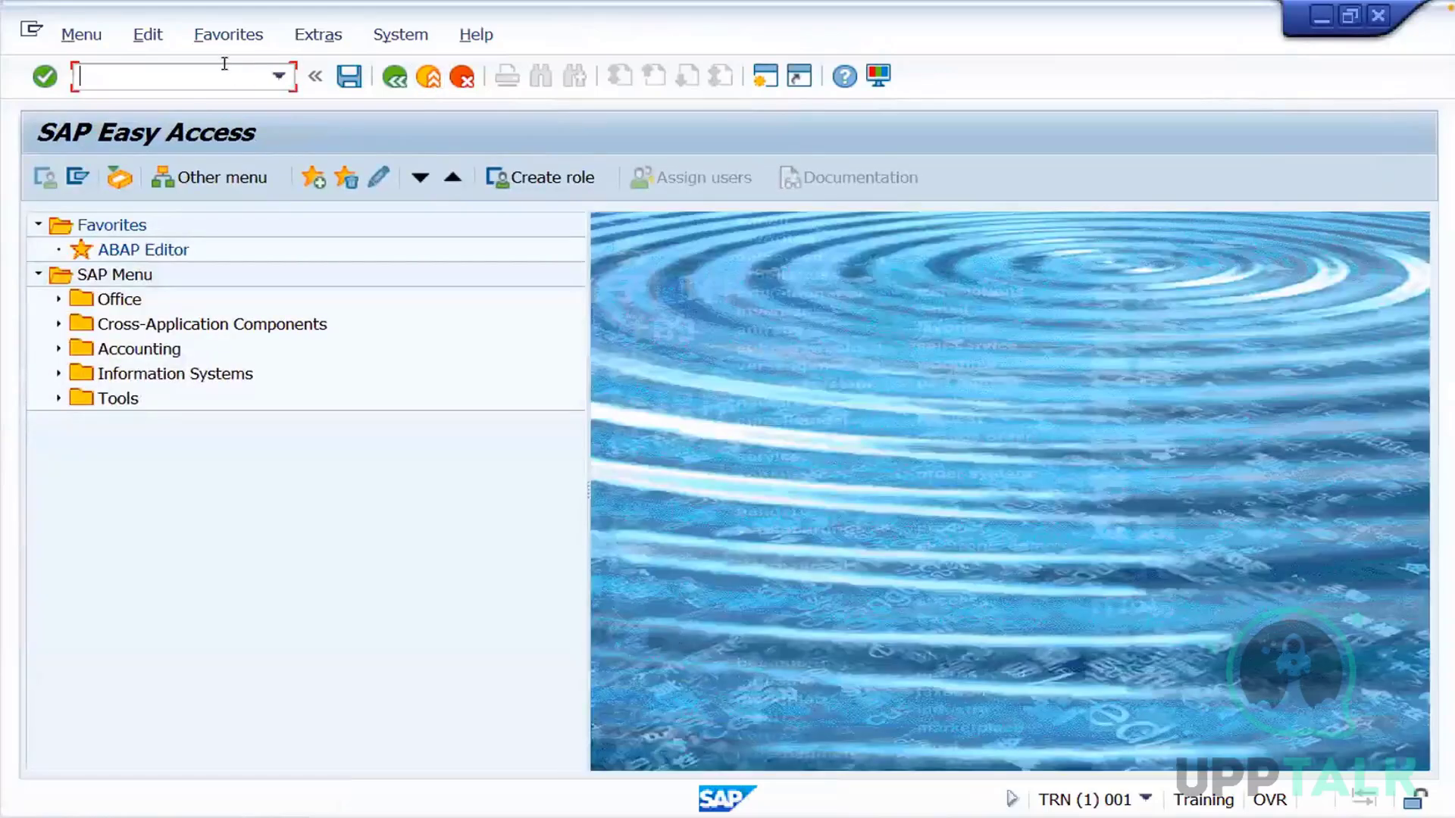
text(st02)
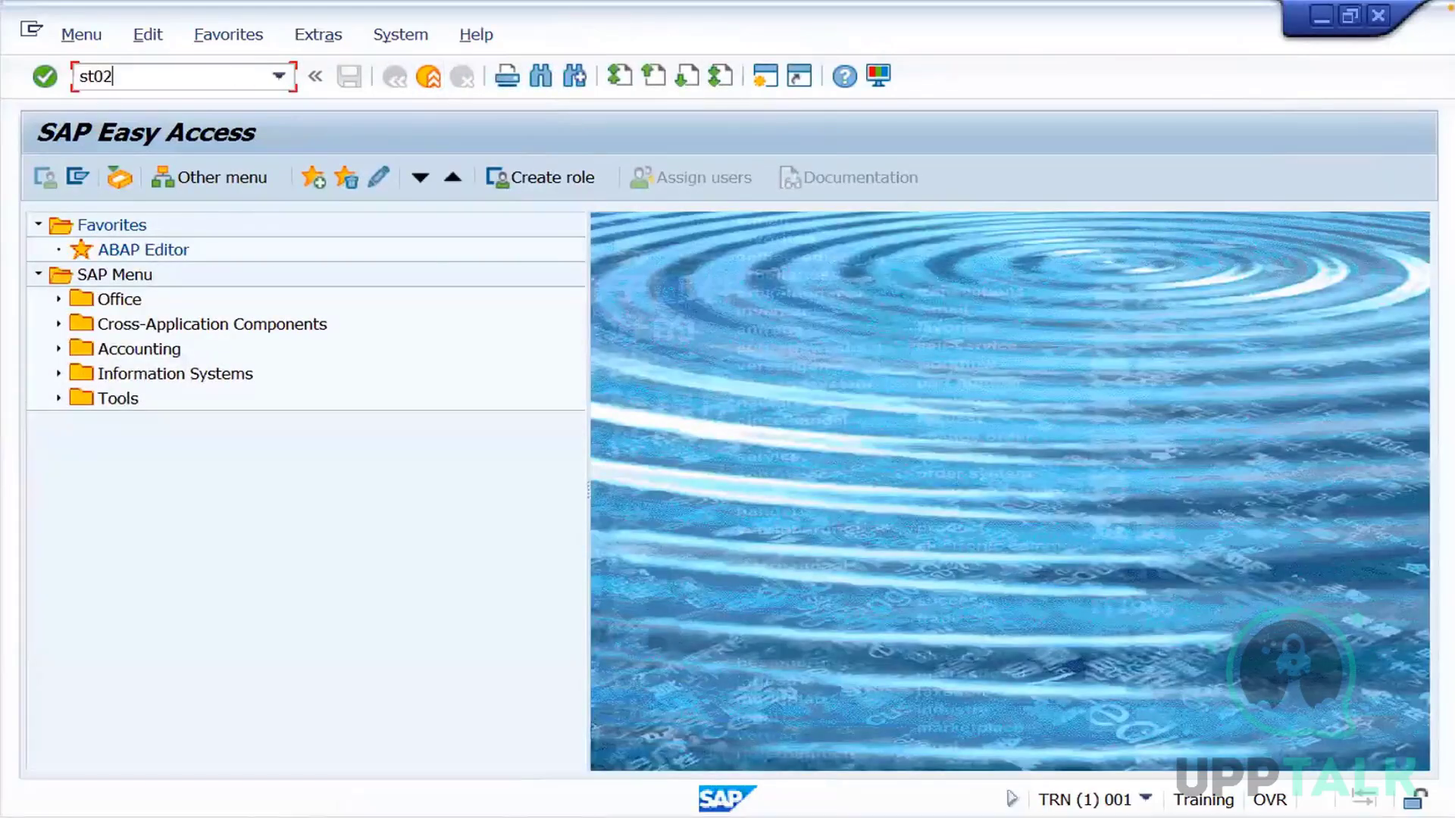
key(Return)
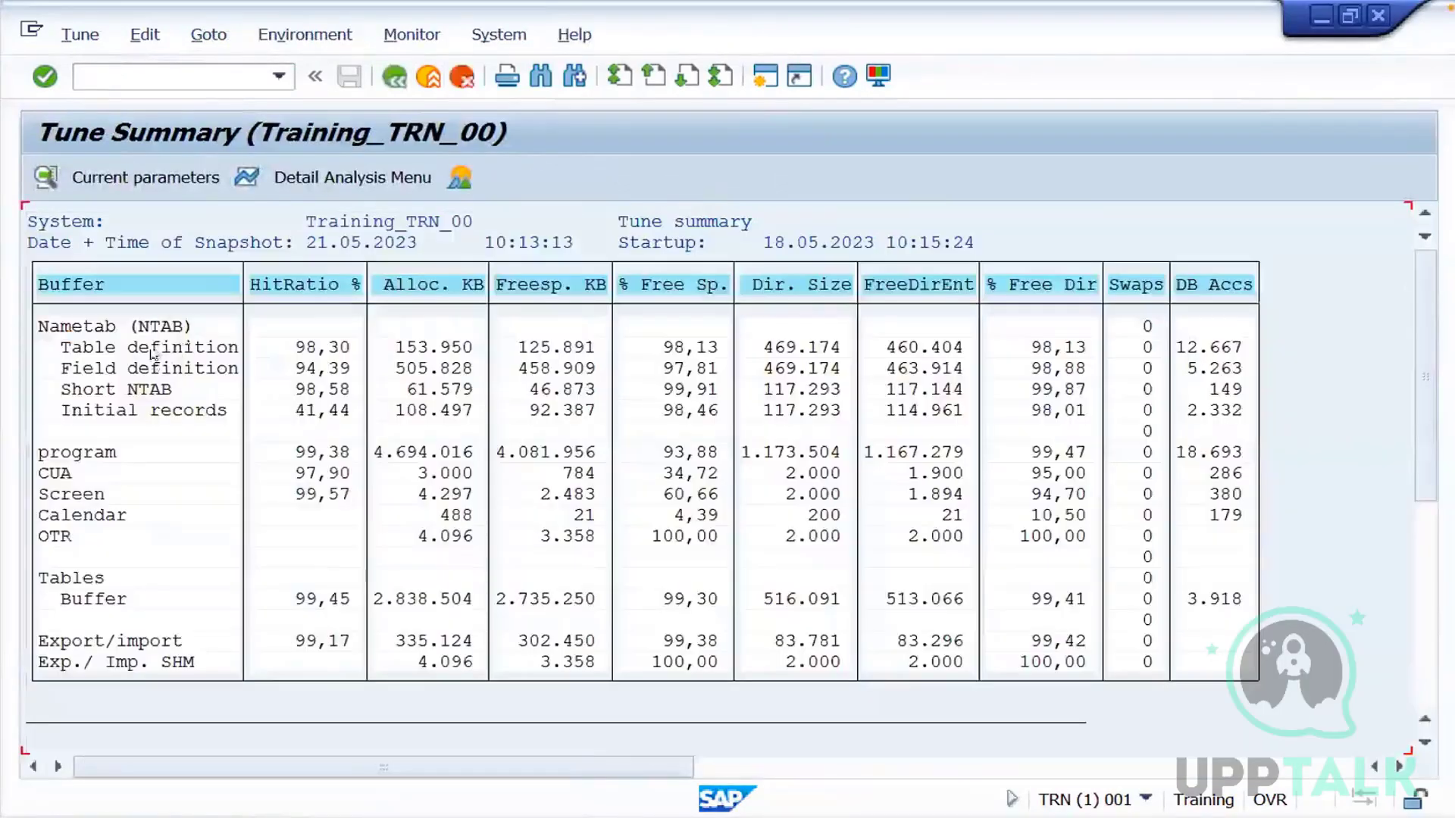
Examine the hit ratios of the nametab, program, screen, table and export/import buffers in the Tune Summary
click(176, 328)
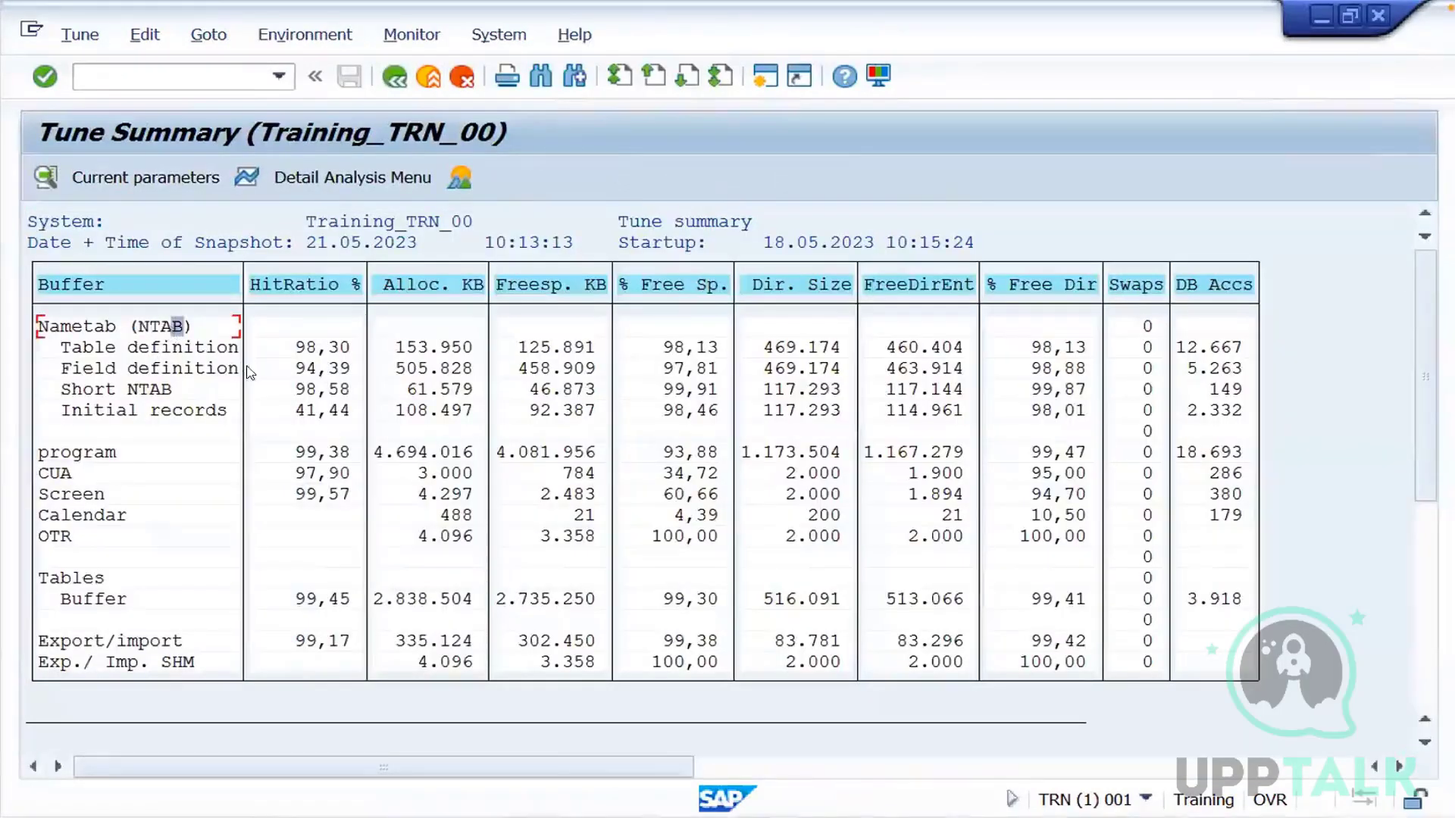
click(324, 347)
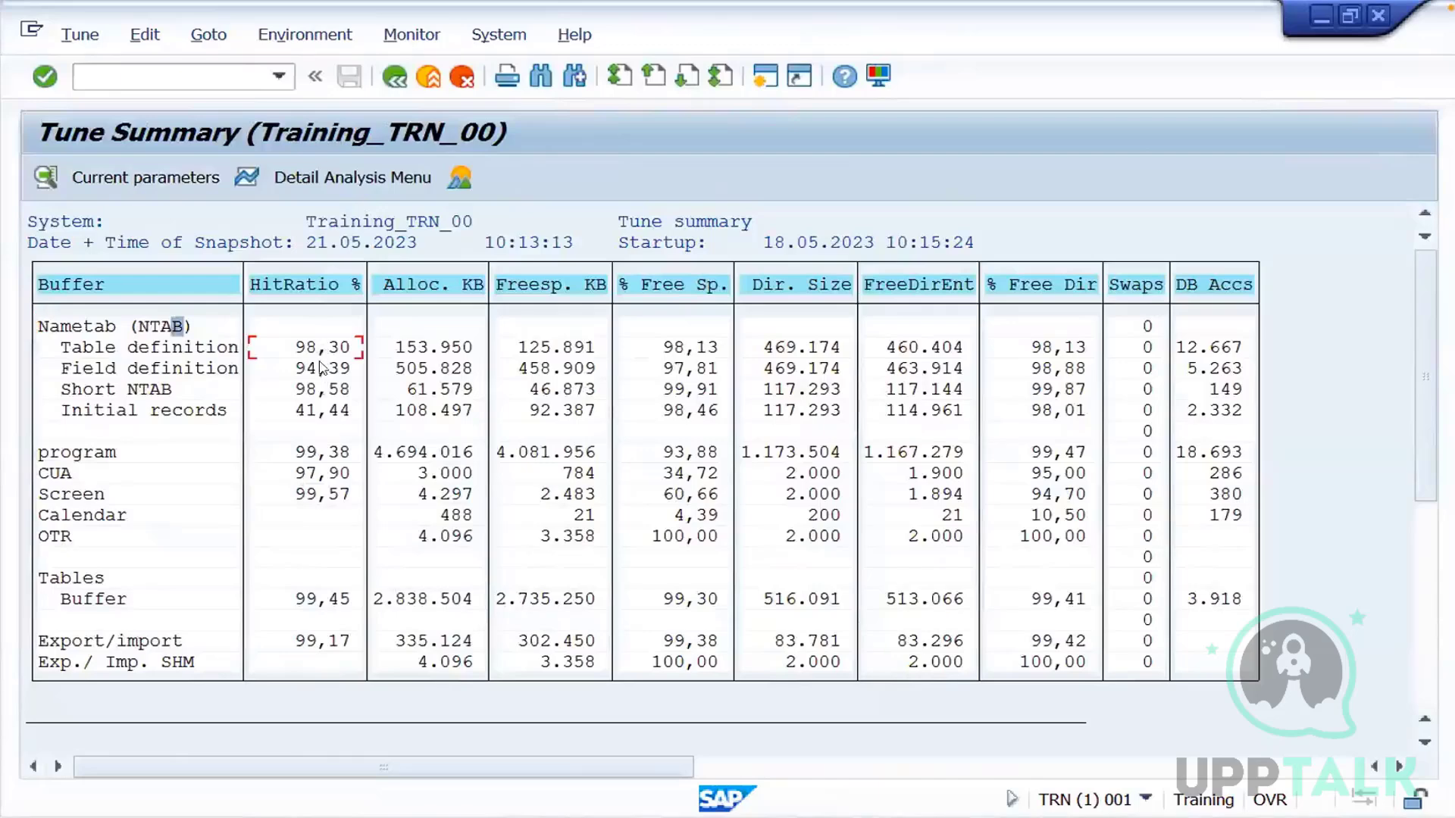
click(308, 453)
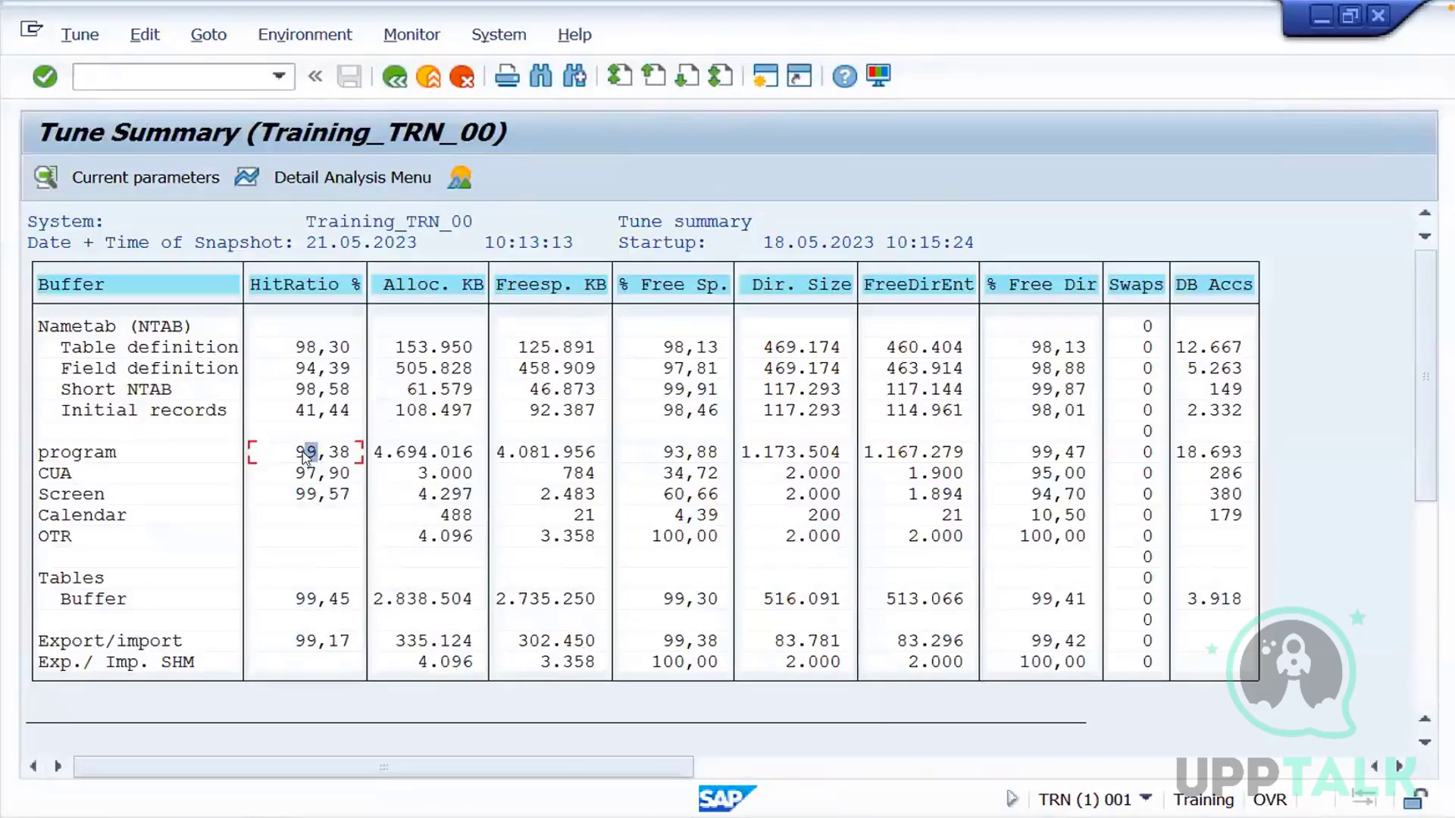
click(310, 499)
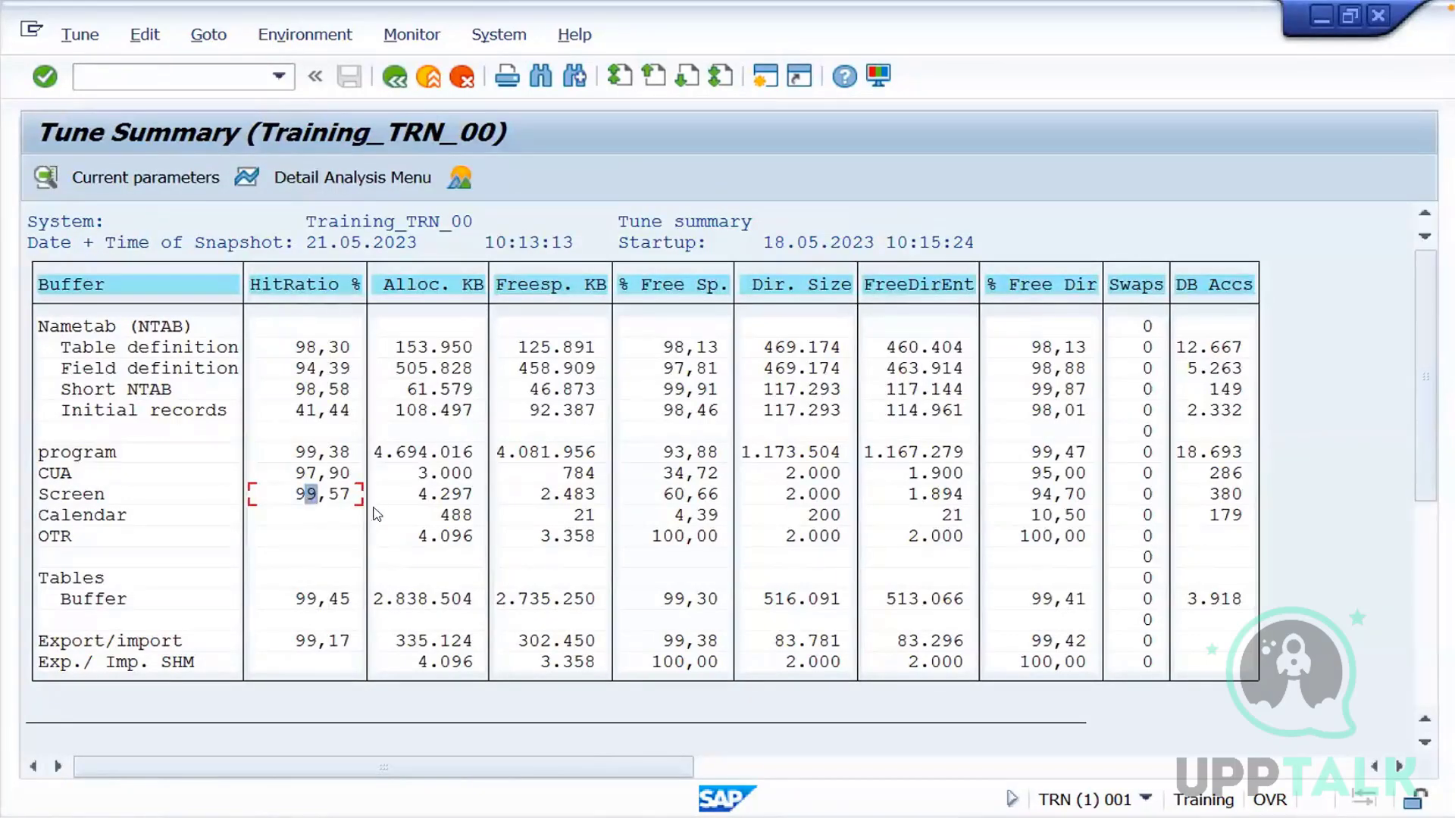
click(298, 600)
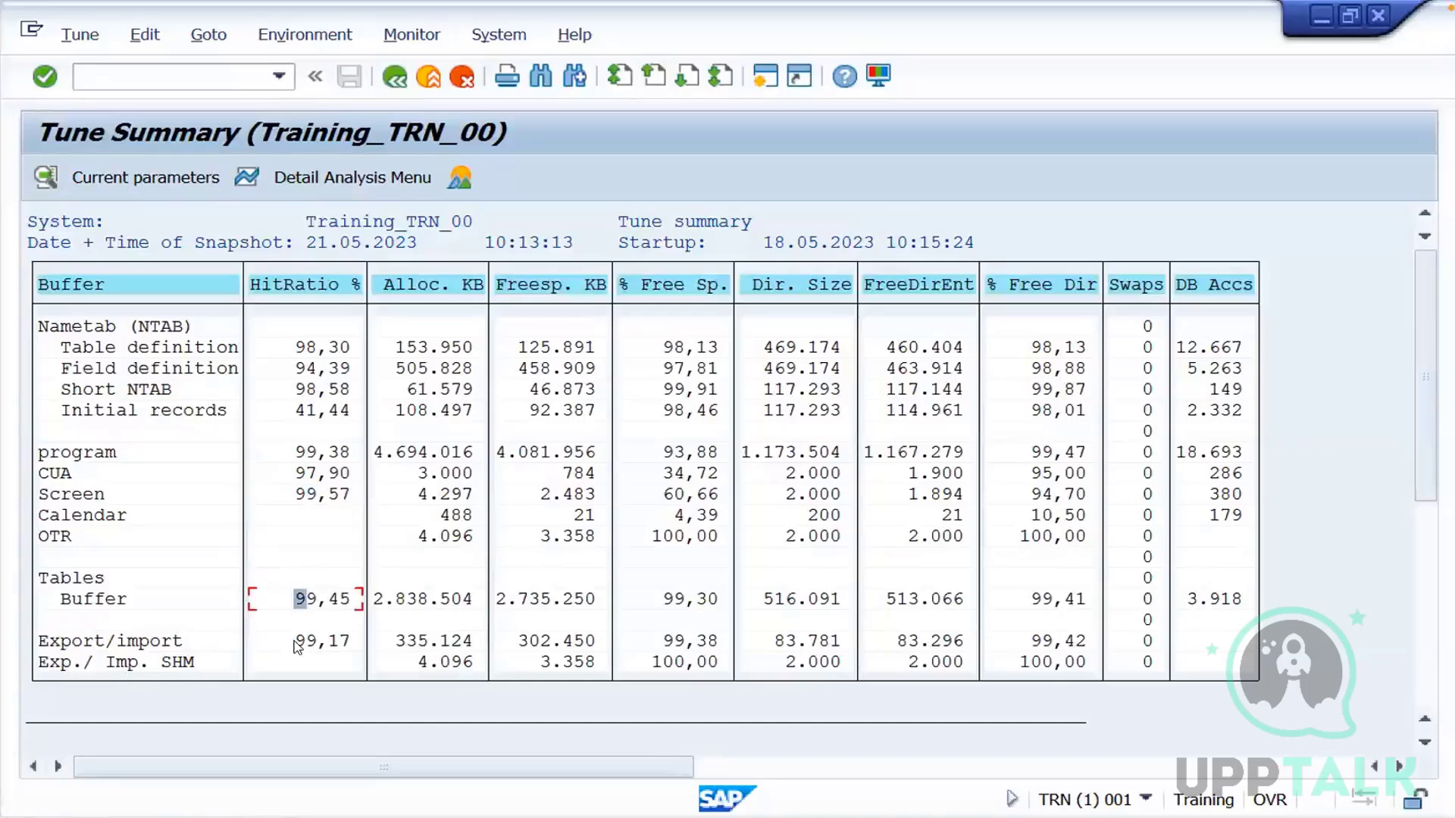
click(299, 642)
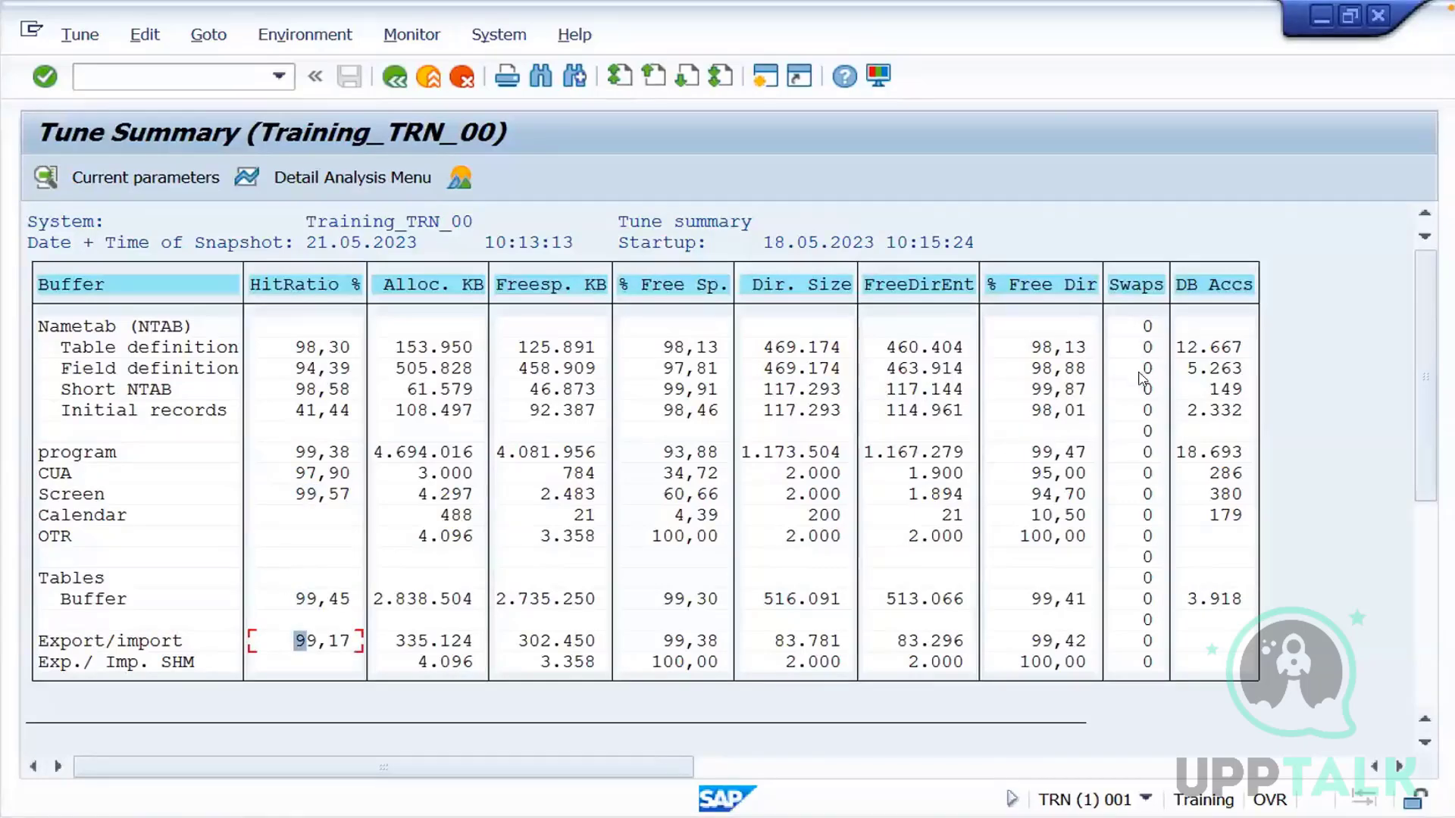
Examine the Swaps column of the Tune Summary across the nametab, program, screen, table and export/import buffers
click(1147, 349)
click(1147, 369)
click(1147, 410)
click(1147, 453)
click(1147, 494)
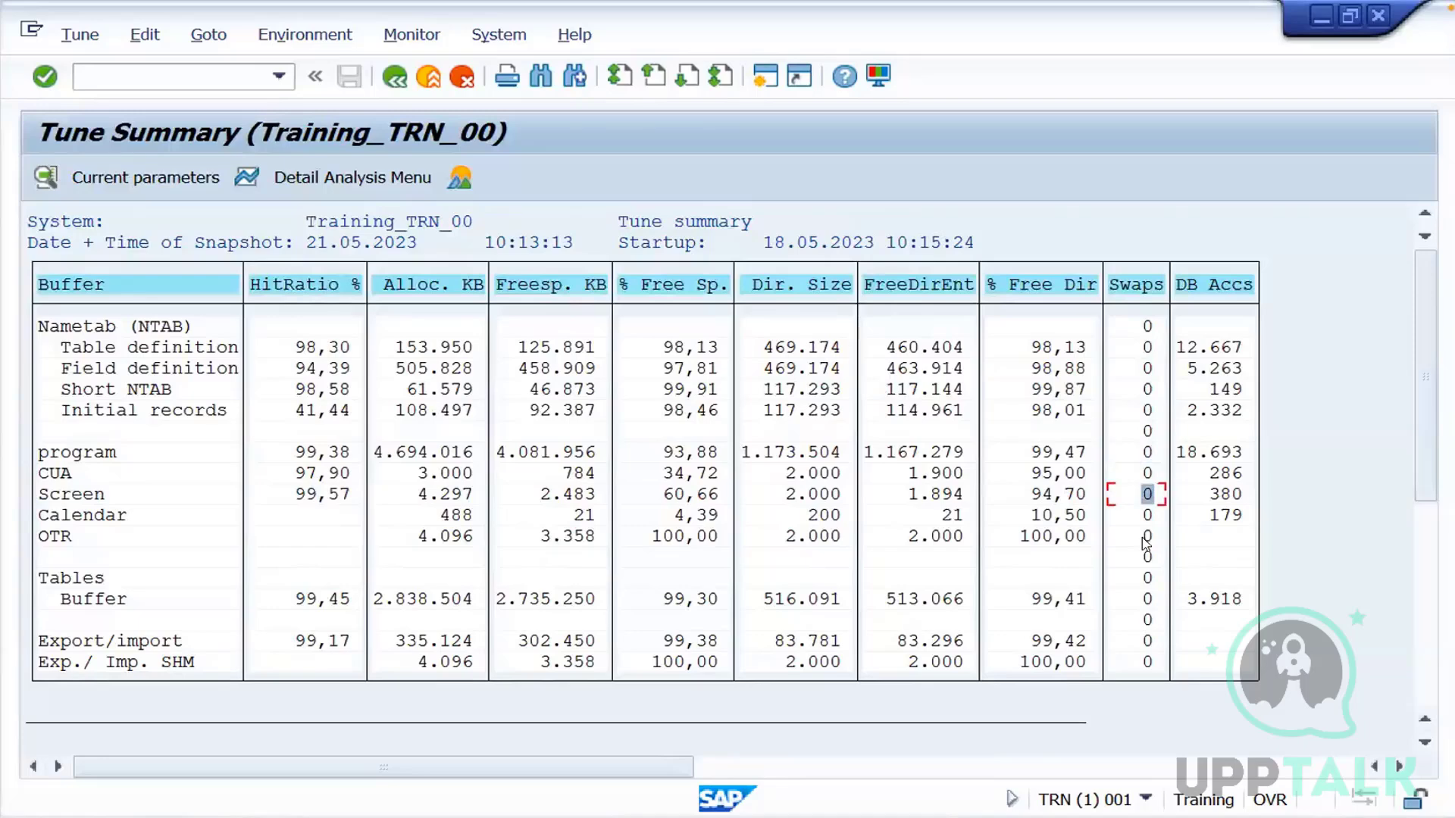
click(1147, 536)
click(1147, 598)
click(1146, 623)
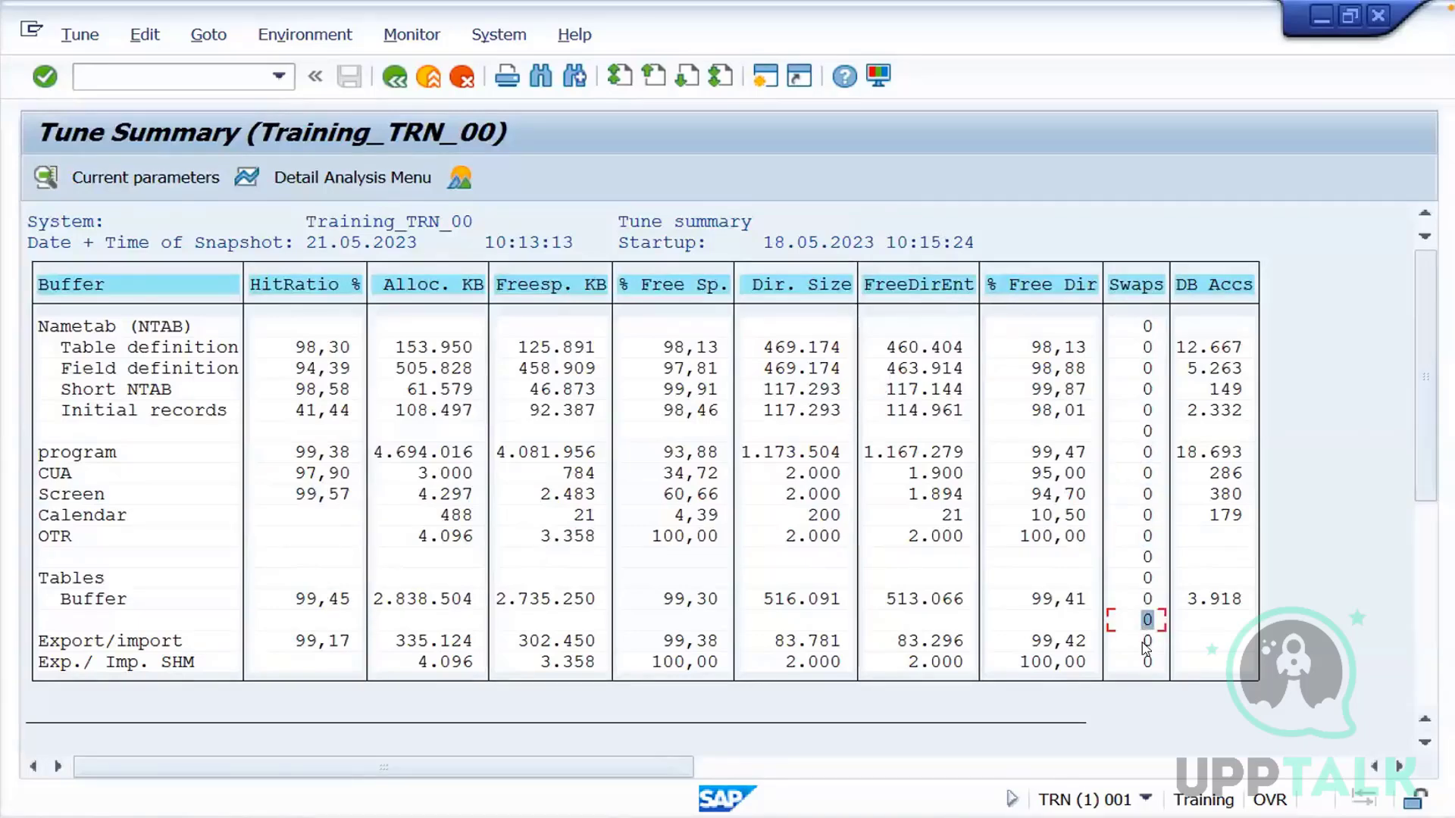
click(1147, 661)
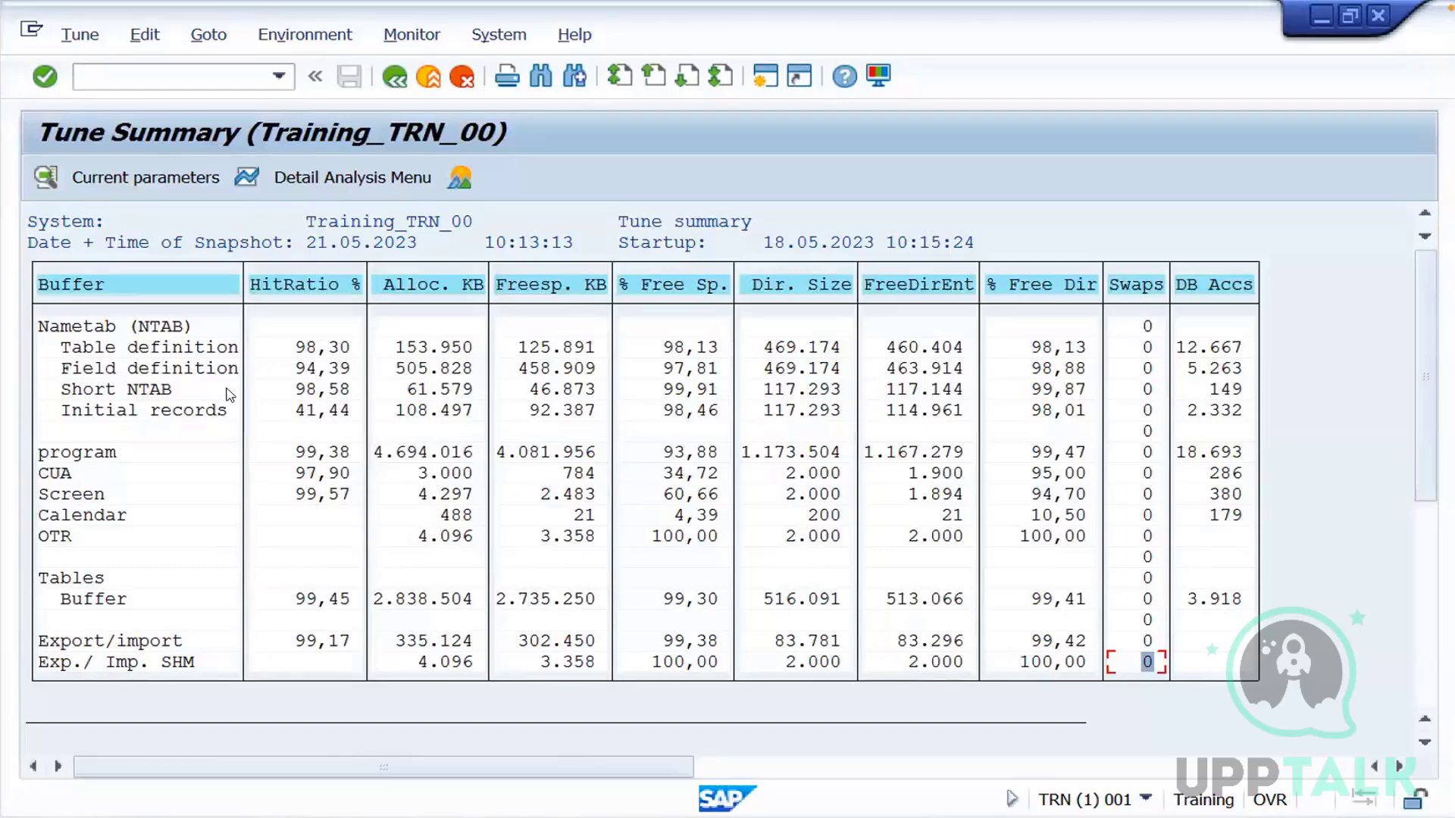
click(1139, 389)
click(1150, 574)
click(1143, 599)
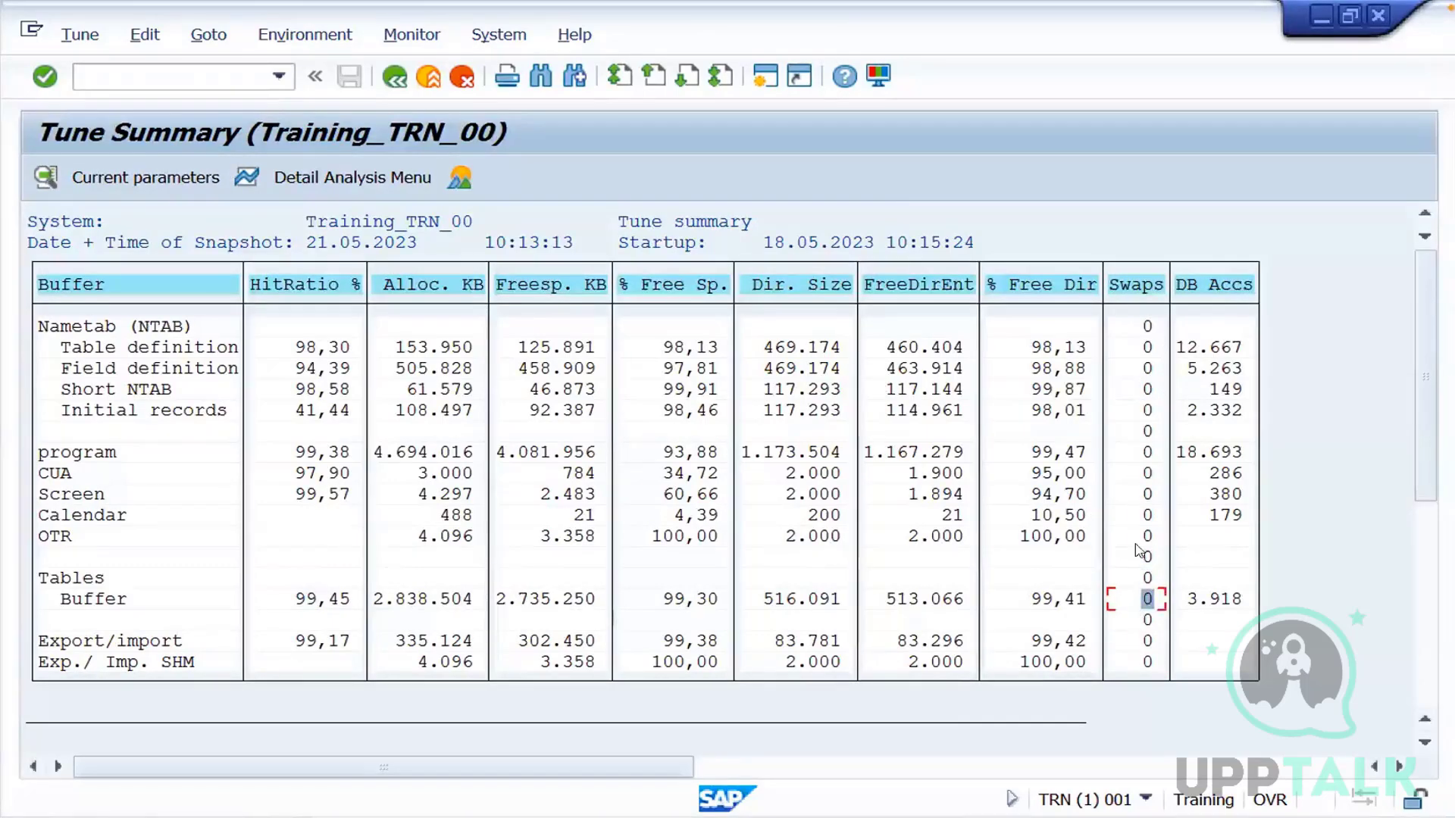
click(1137, 613)
click(1135, 498)
click(1134, 559)
click(1137, 474)
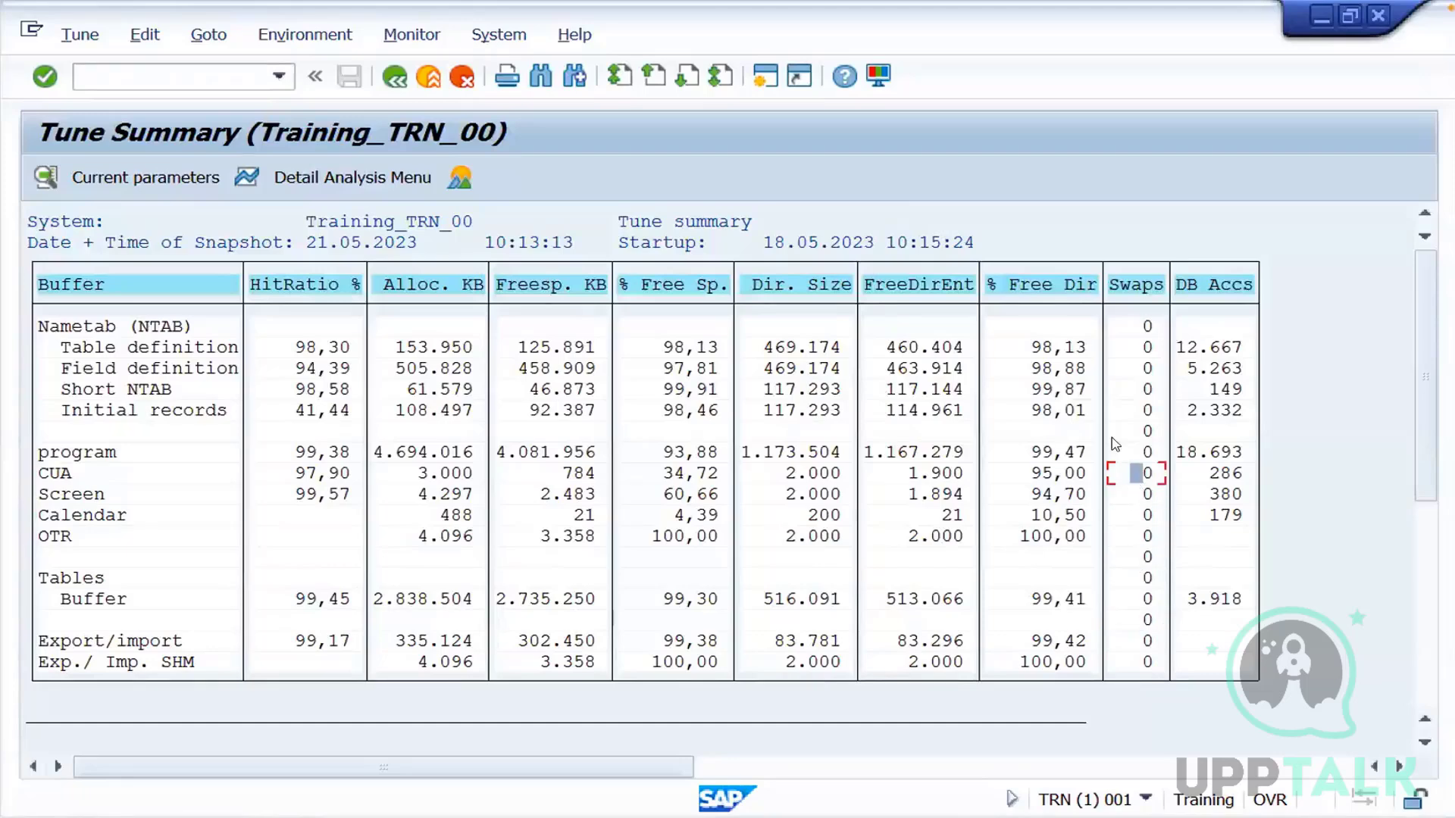
Leave the Tune Summary and switch back to the Monitoring task slide in WPS Office
click(393, 78)
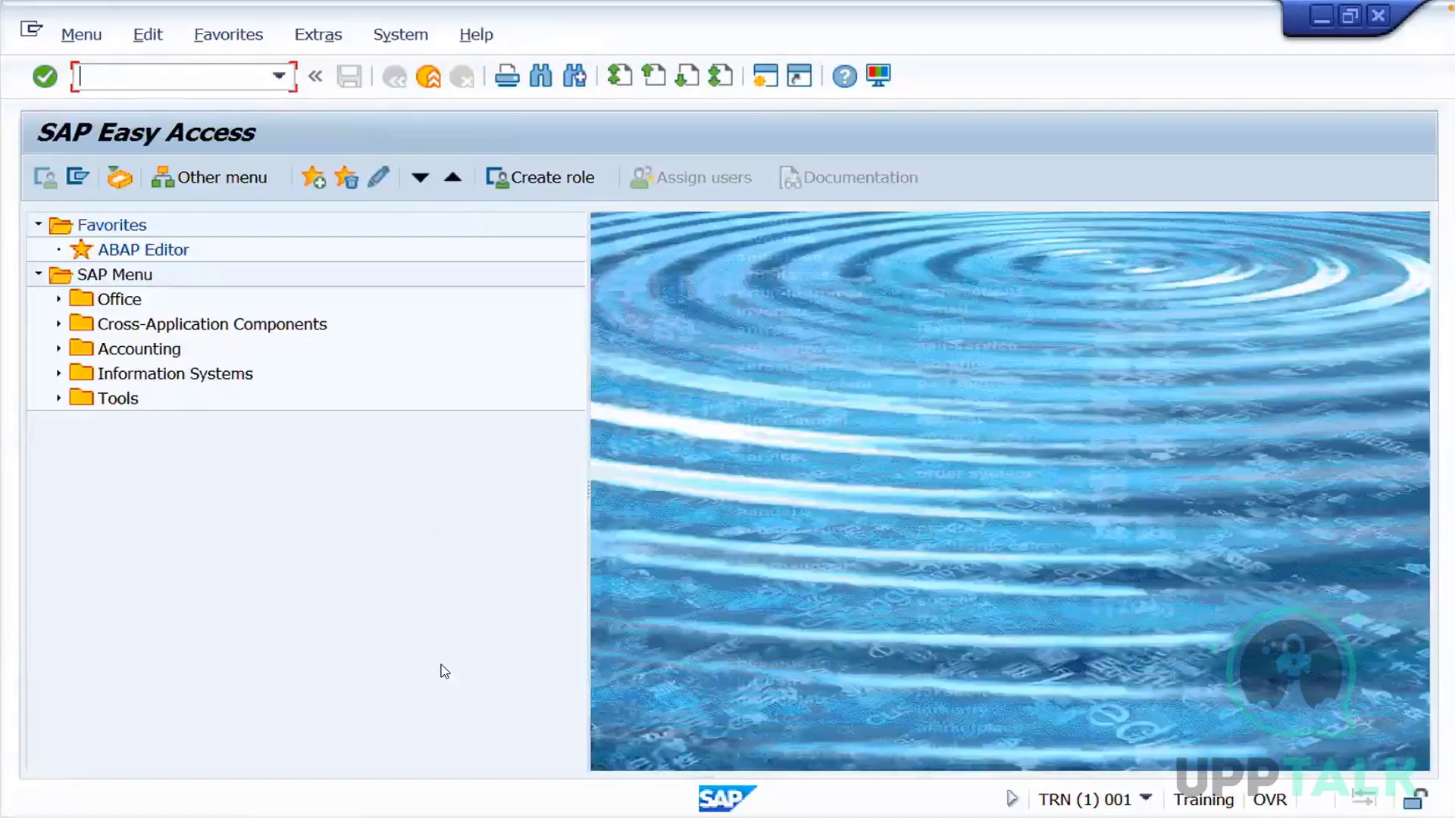
key(ctrl+Left)
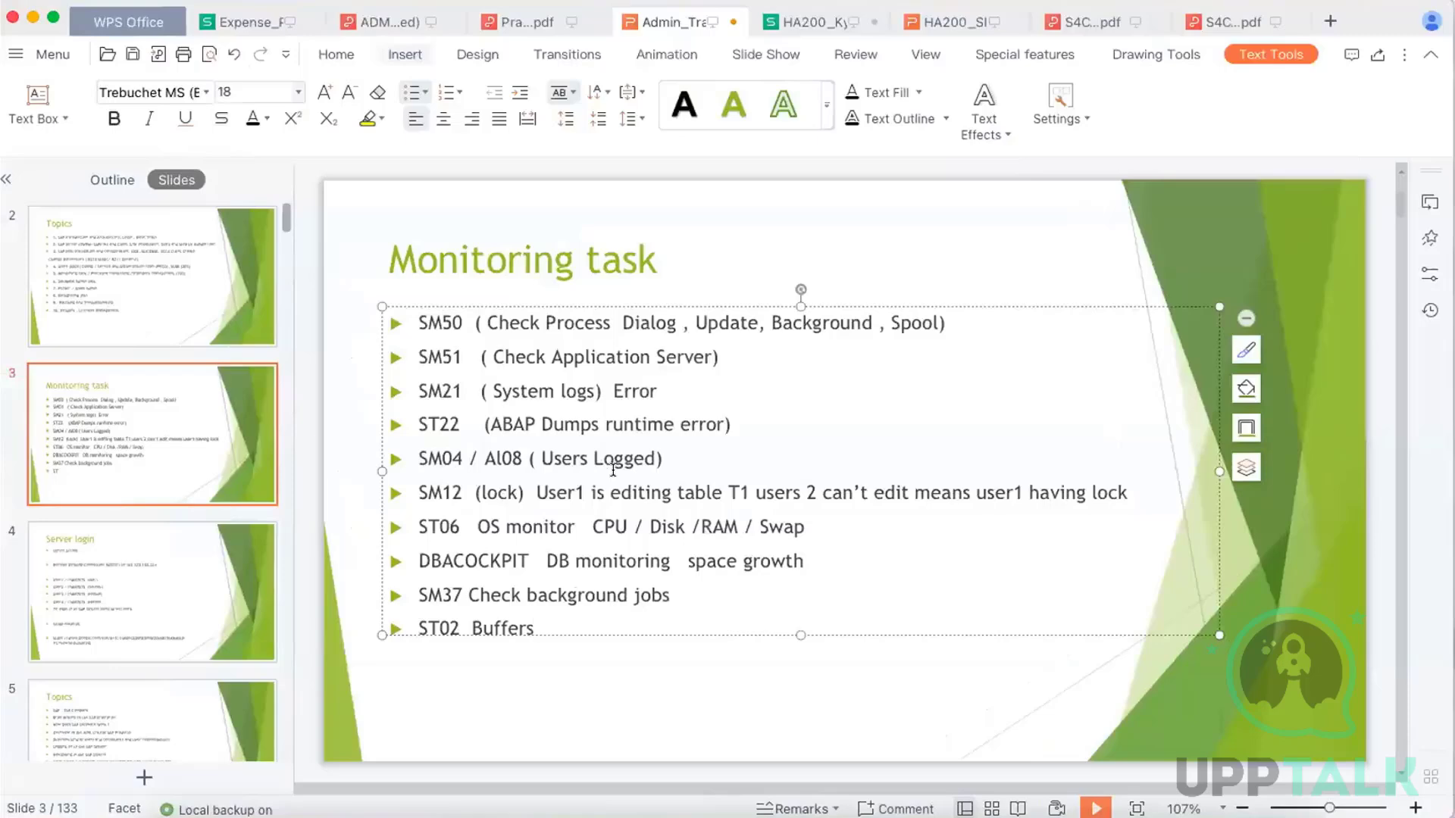
key(super+Tab)
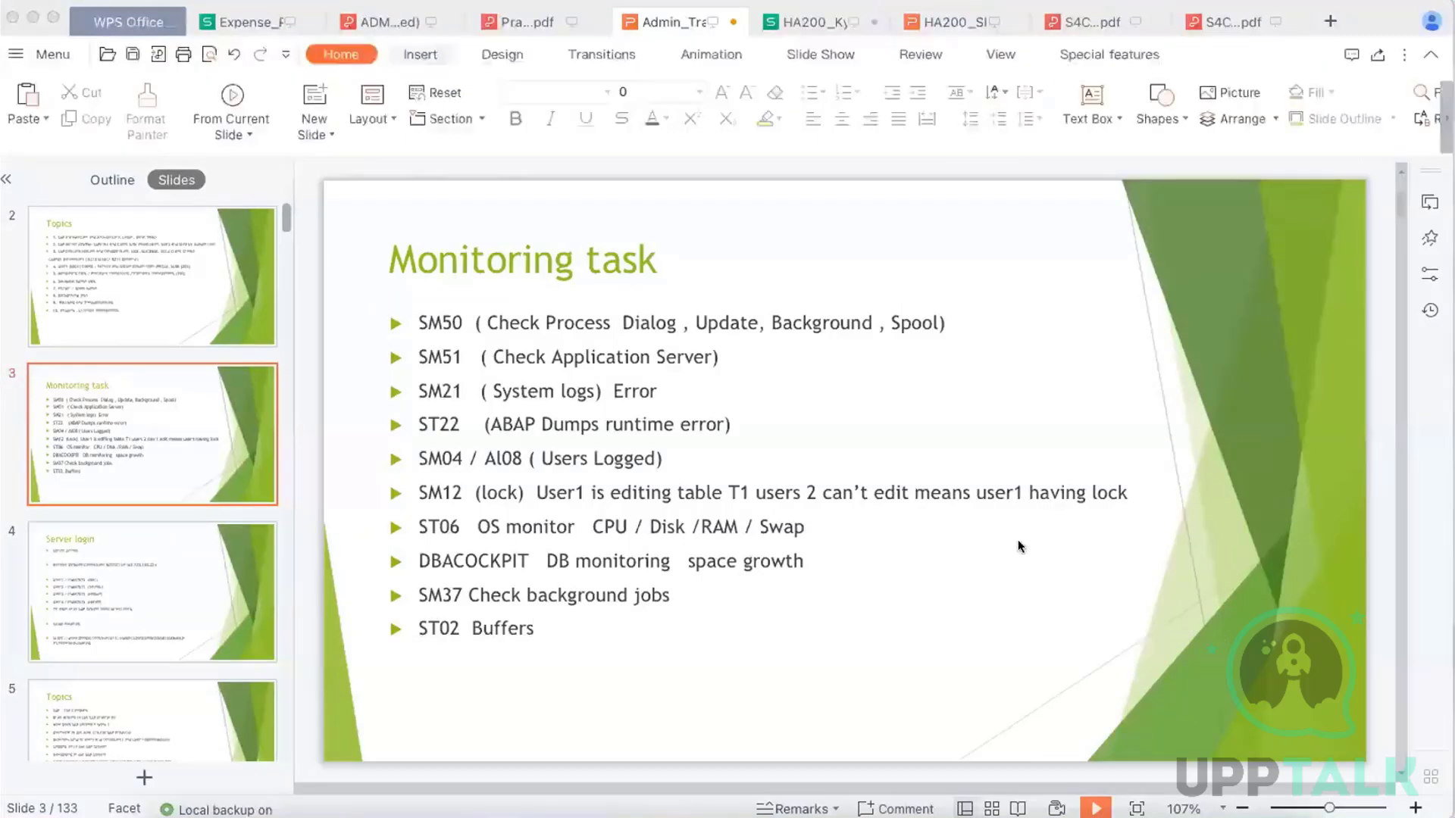
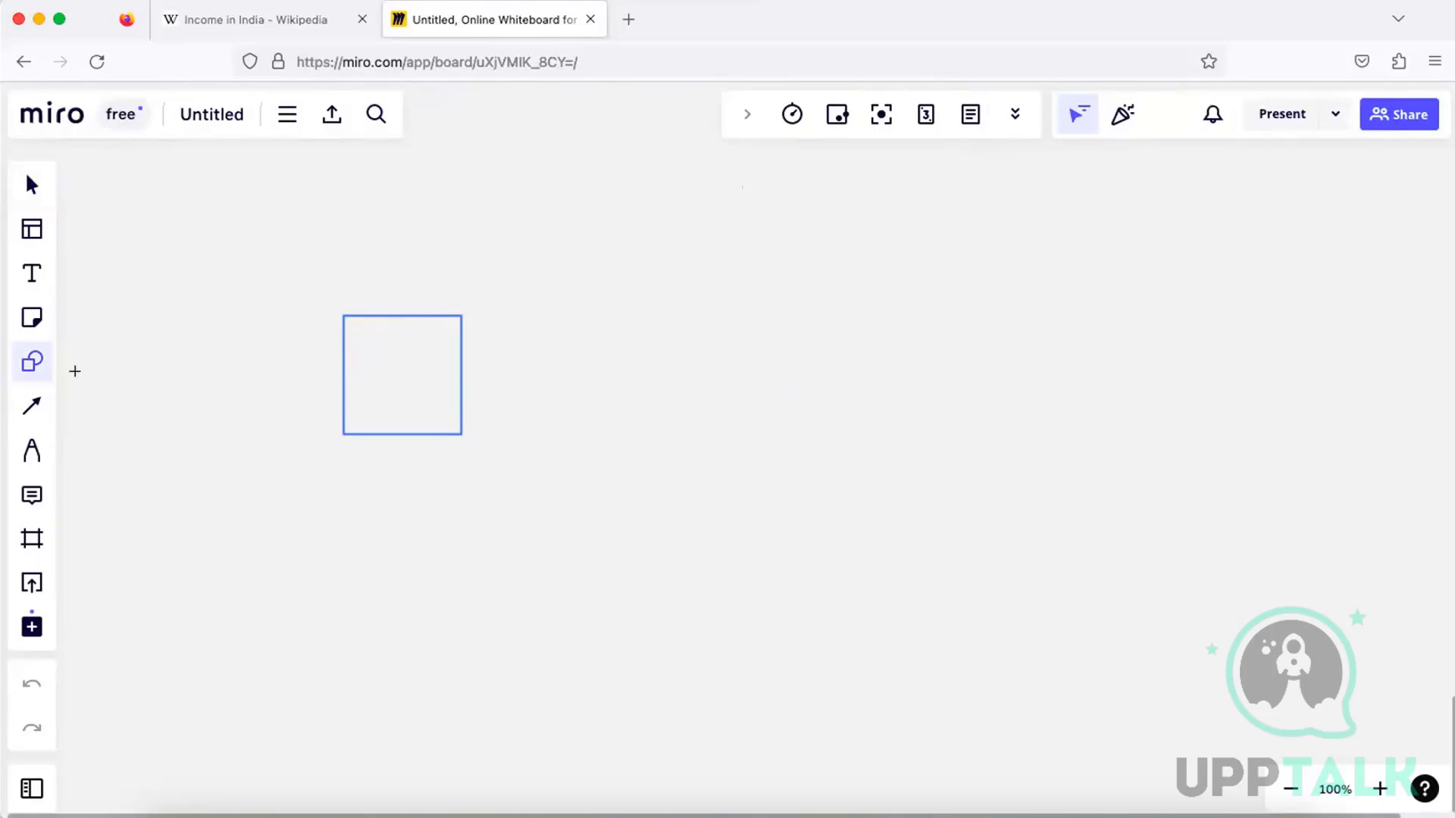
Draw two more rectangles in a row beside the existing square on the whiteboard
click(32, 359)
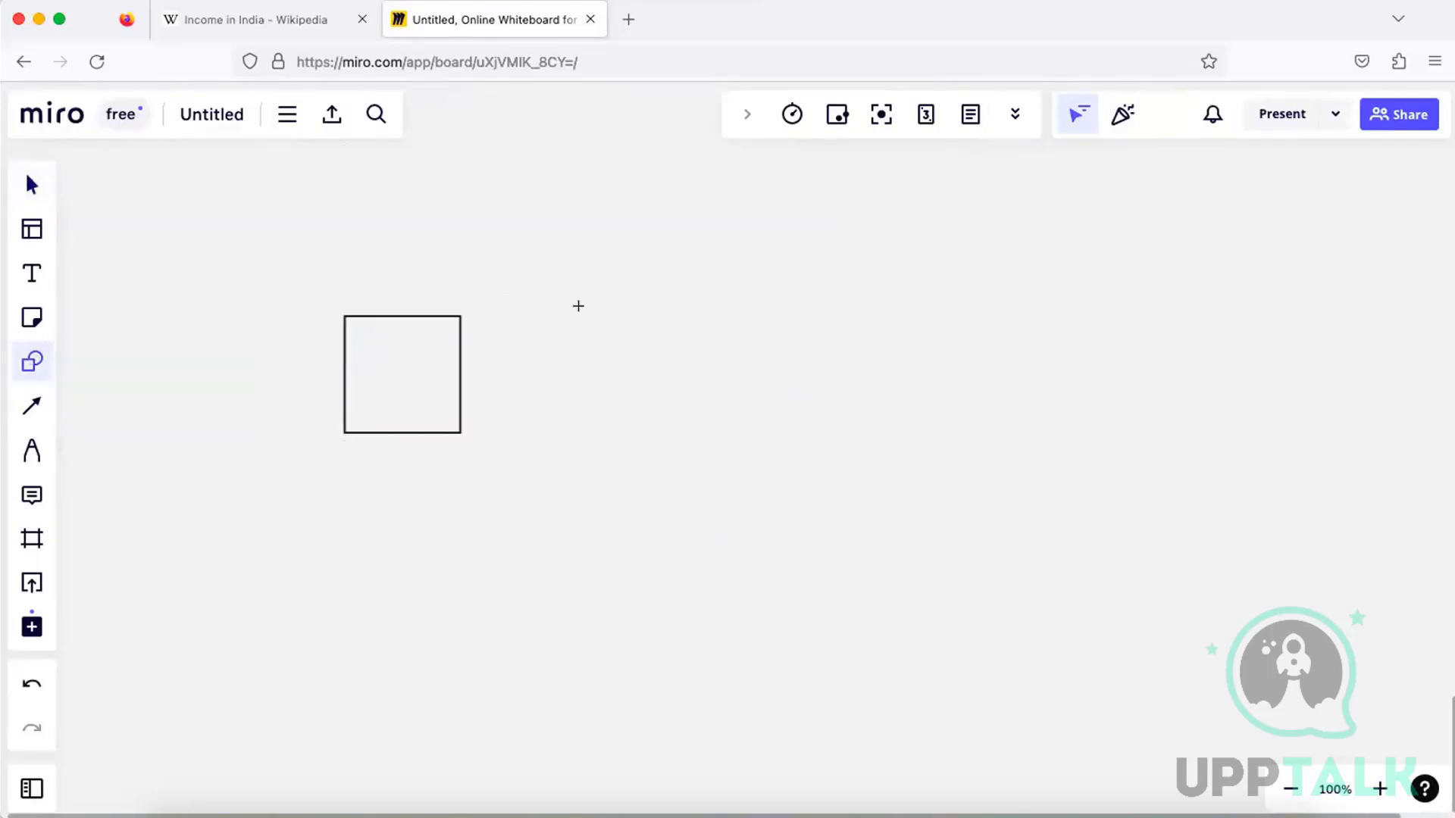
drag(578, 306, 703, 435)
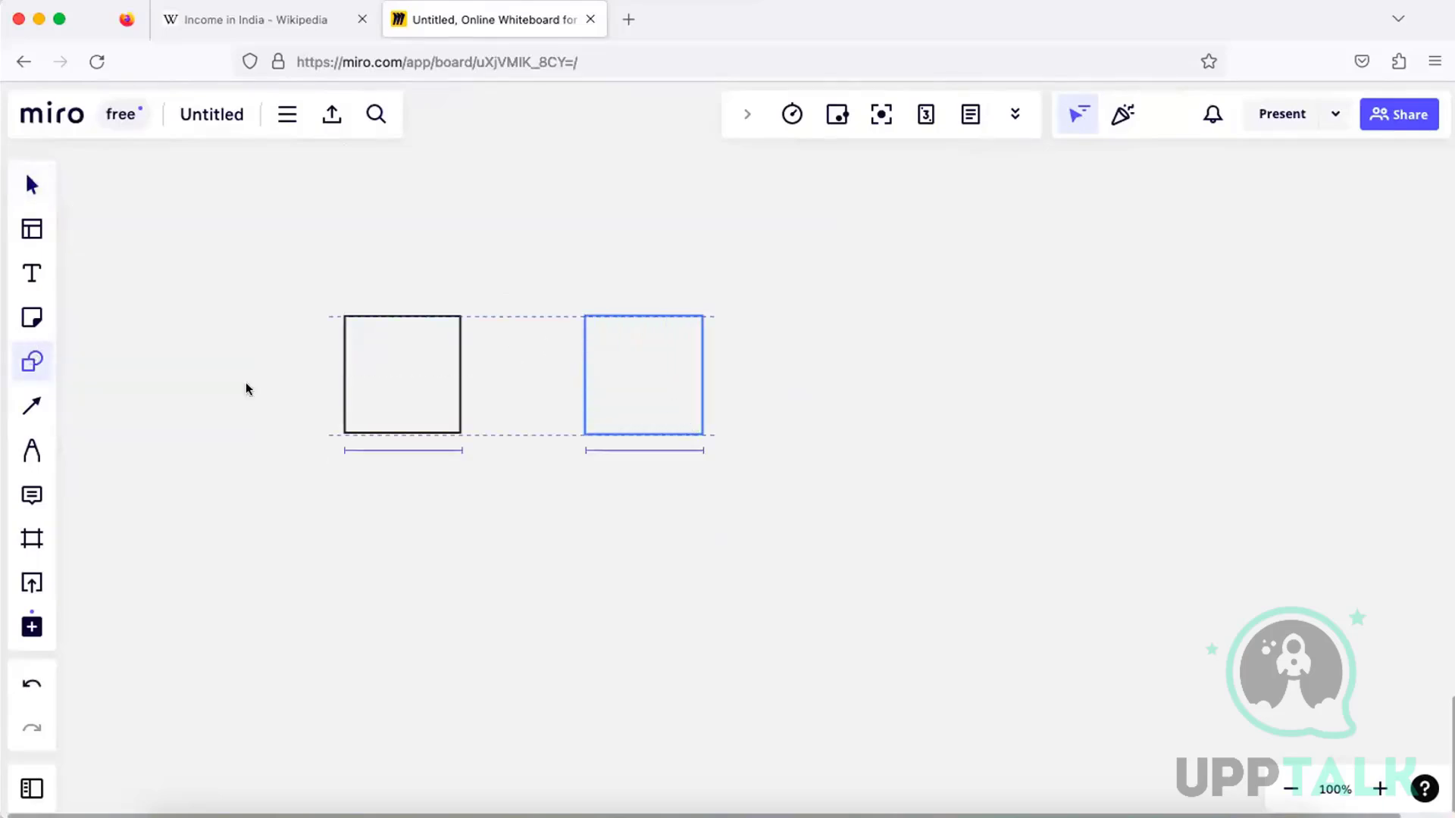
click(33, 362)
drag(822, 303, 978, 428)
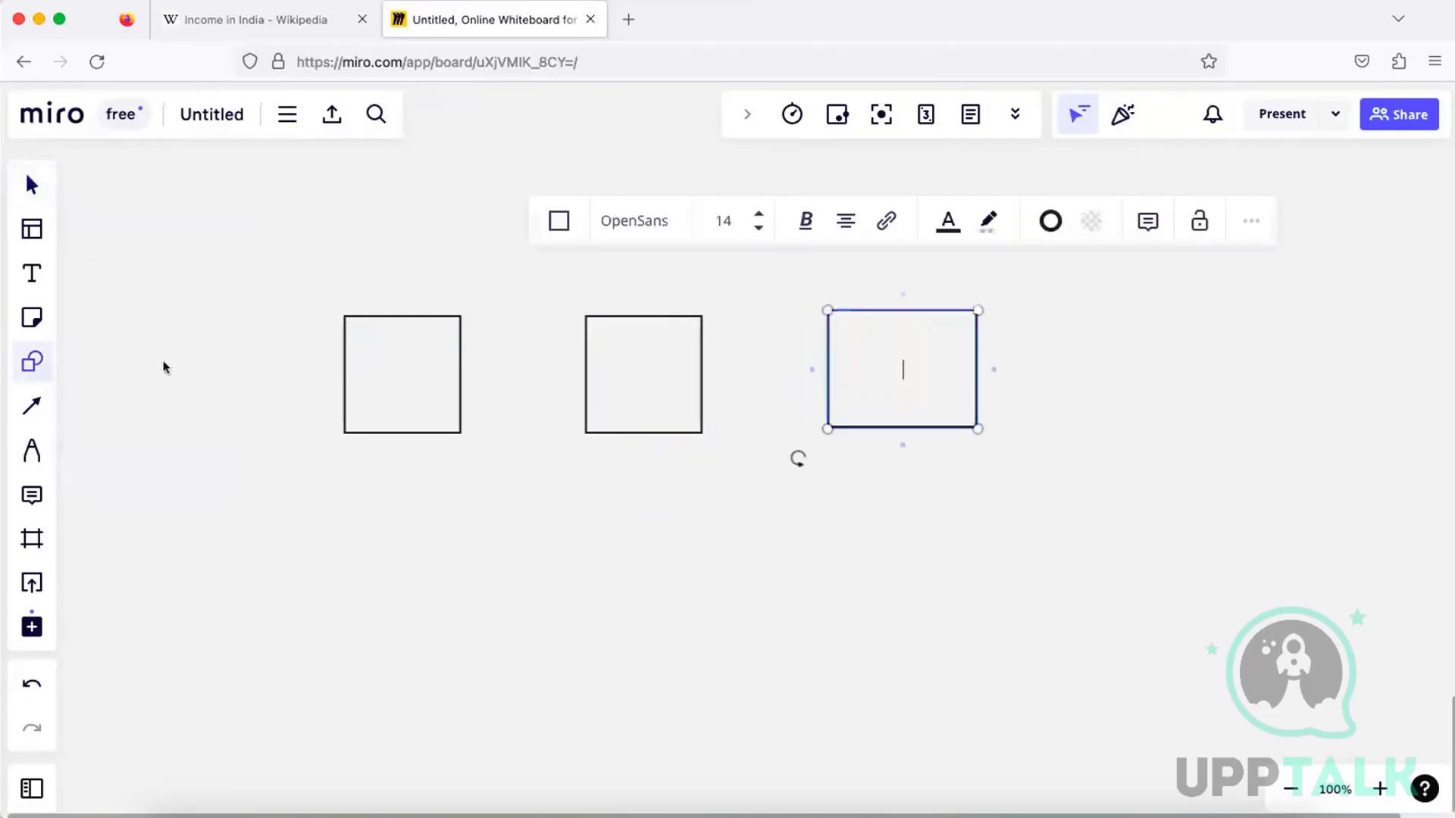
Label the three boxes from first to last DEV, QAS and PRD, and align the QAS label under the middle box
click(30, 277)
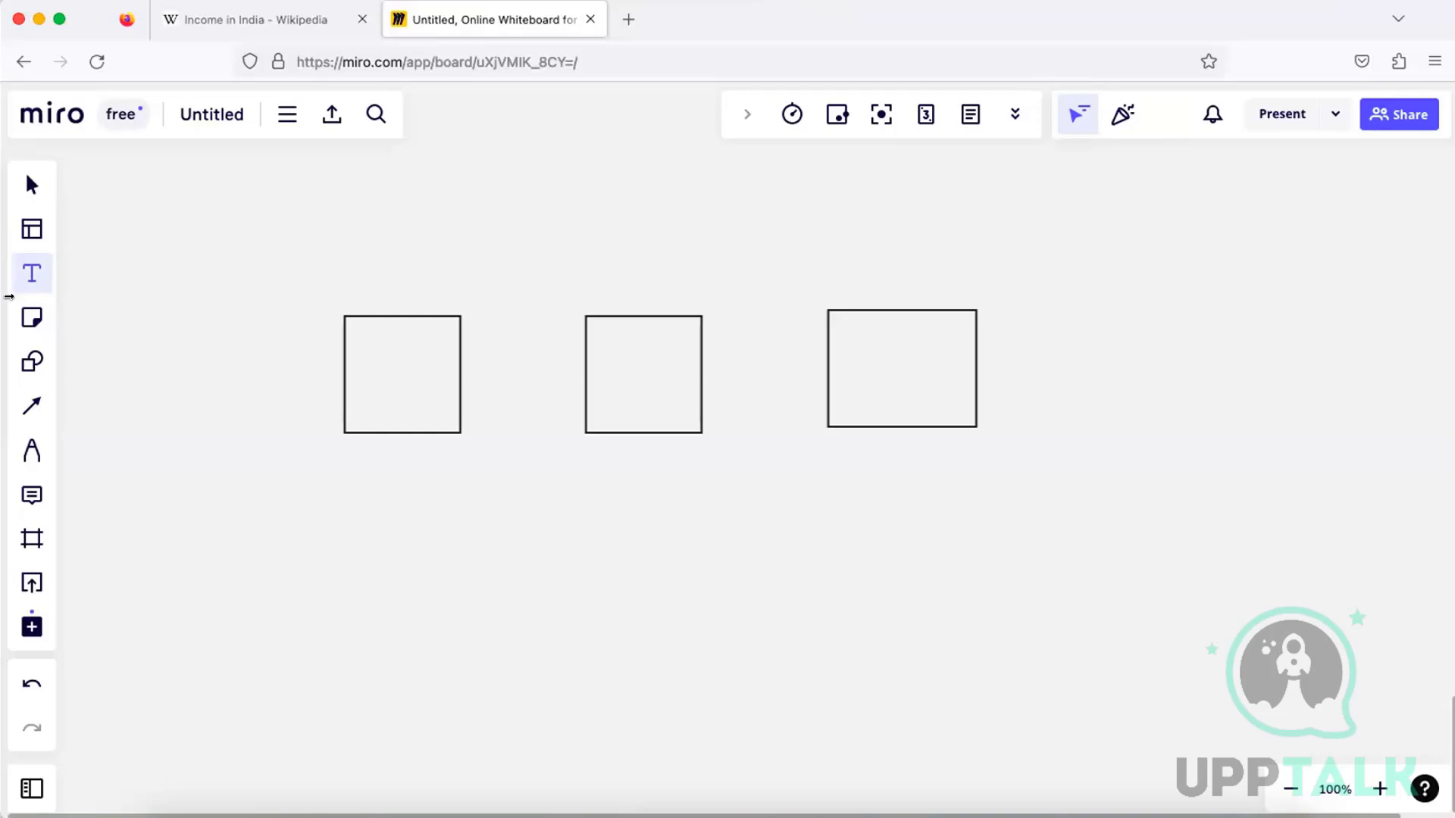
click(357, 447)
text(DEV)
click(32, 273)
click(538, 453)
text(QAS)
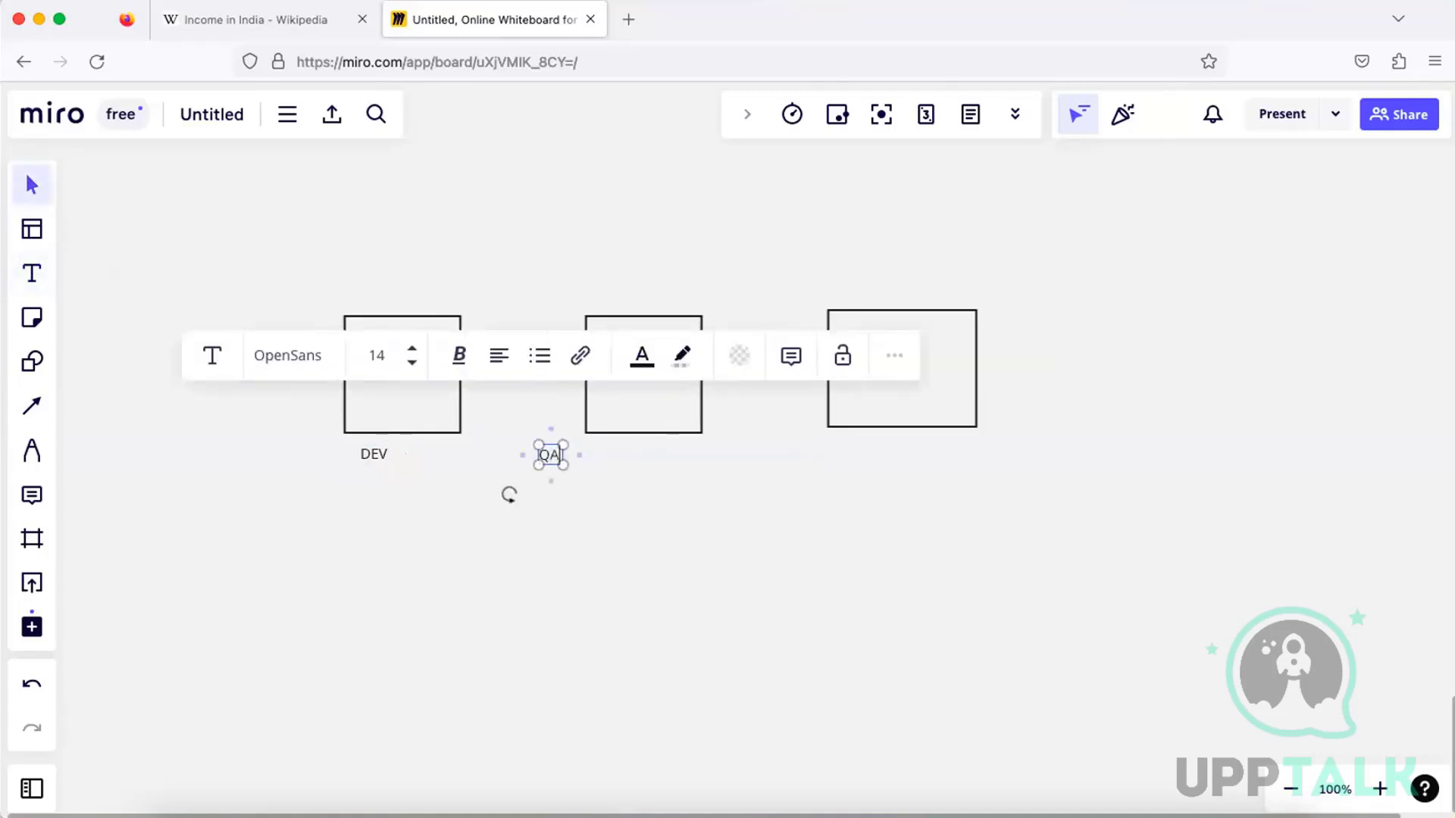
click(29, 275)
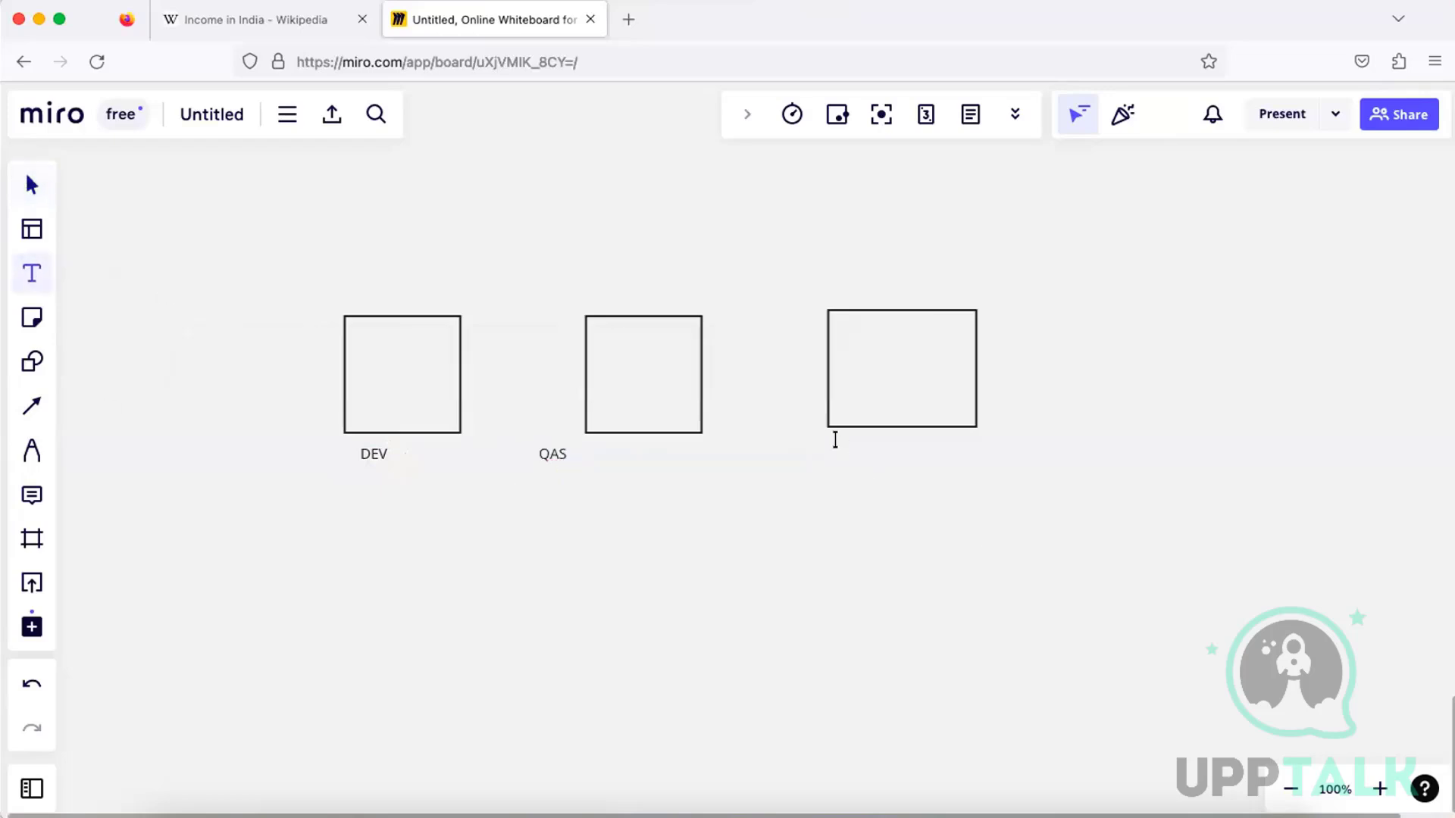
click(835, 438)
text(PRD)
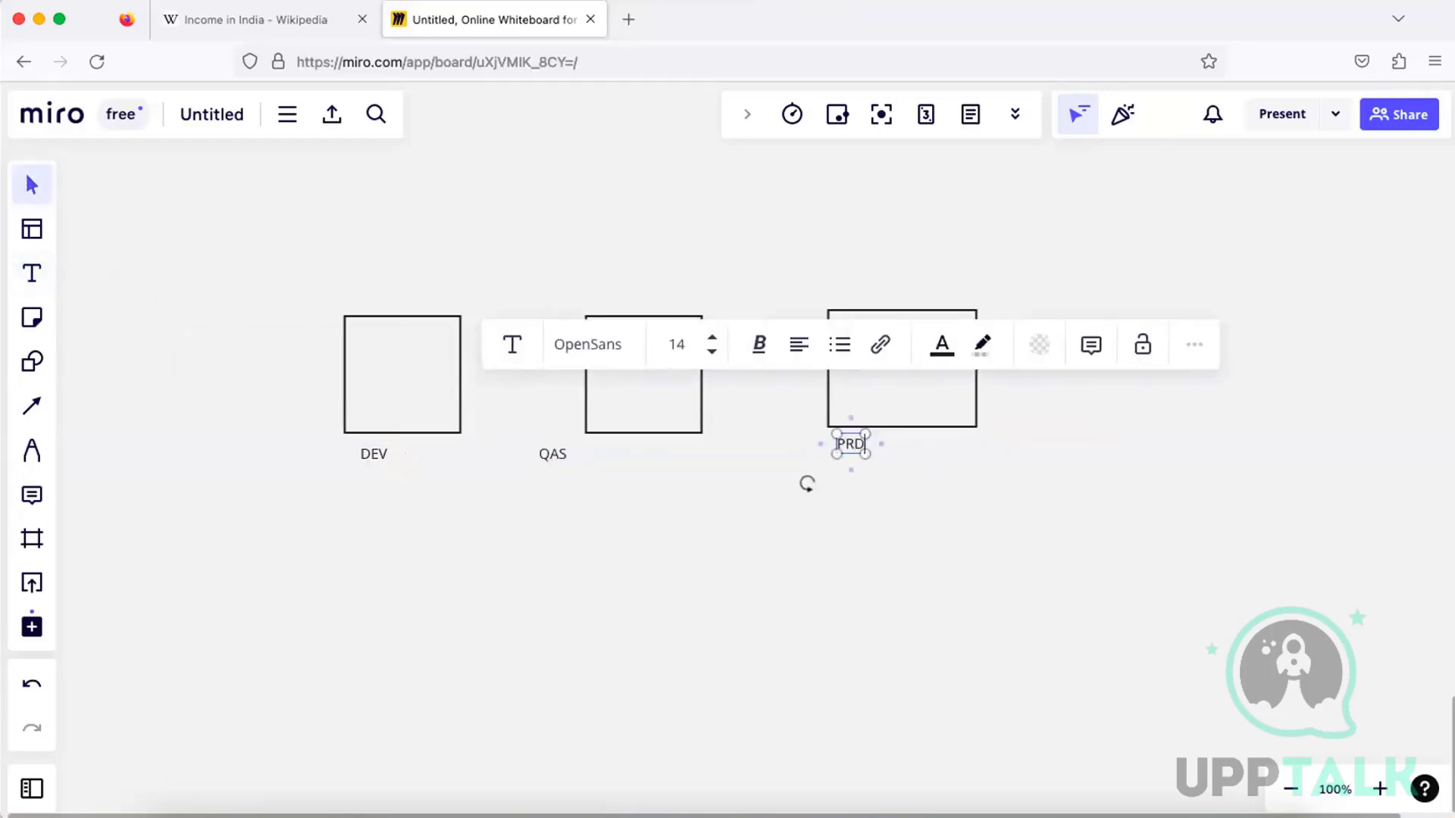
click(885, 505)
drag(539, 452, 585, 452)
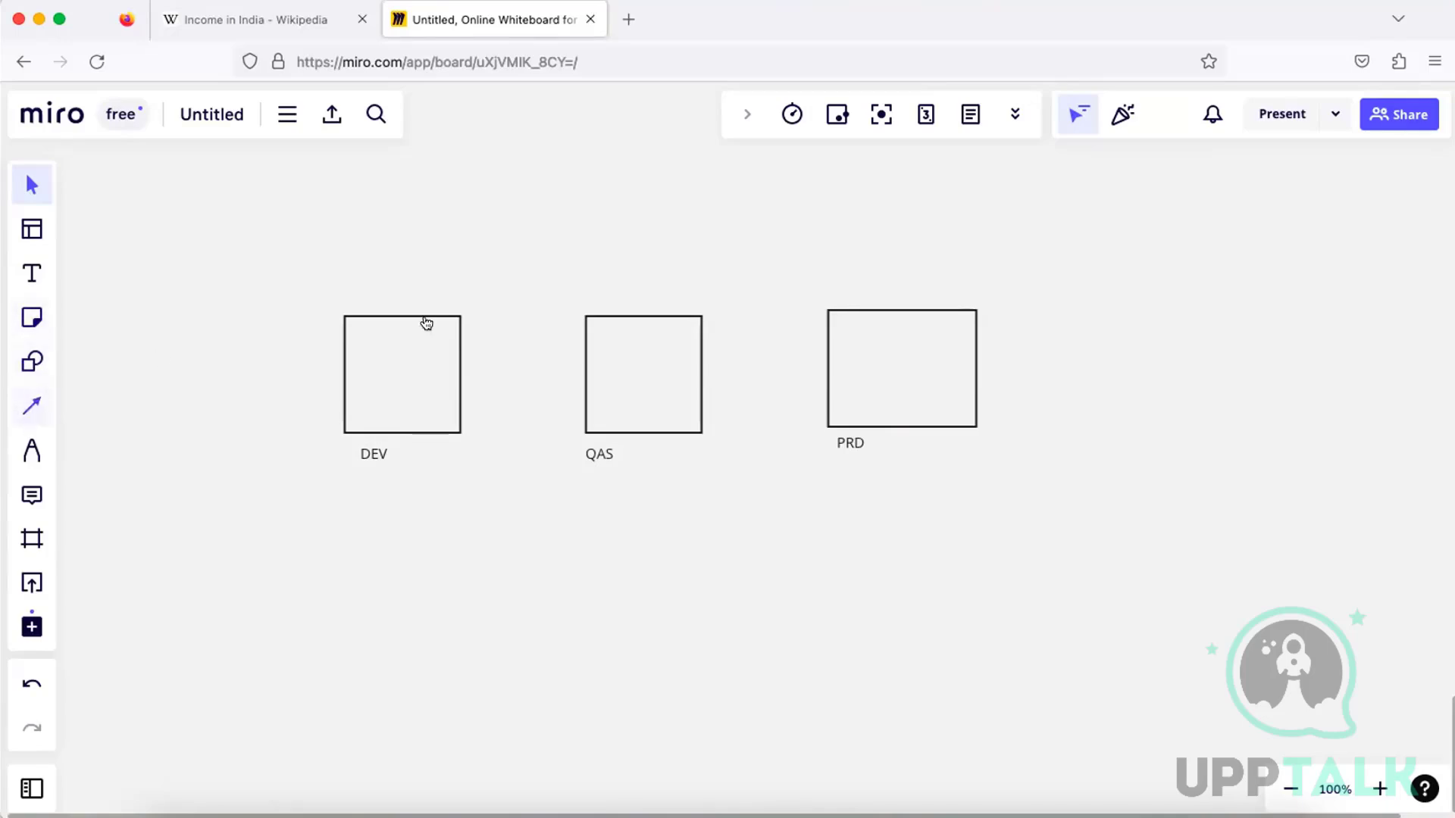
Draw an arrow from above into the upper edge of each of the DEV, QAS and PRD boxes
key(l)
drag(372, 248, 375, 315)
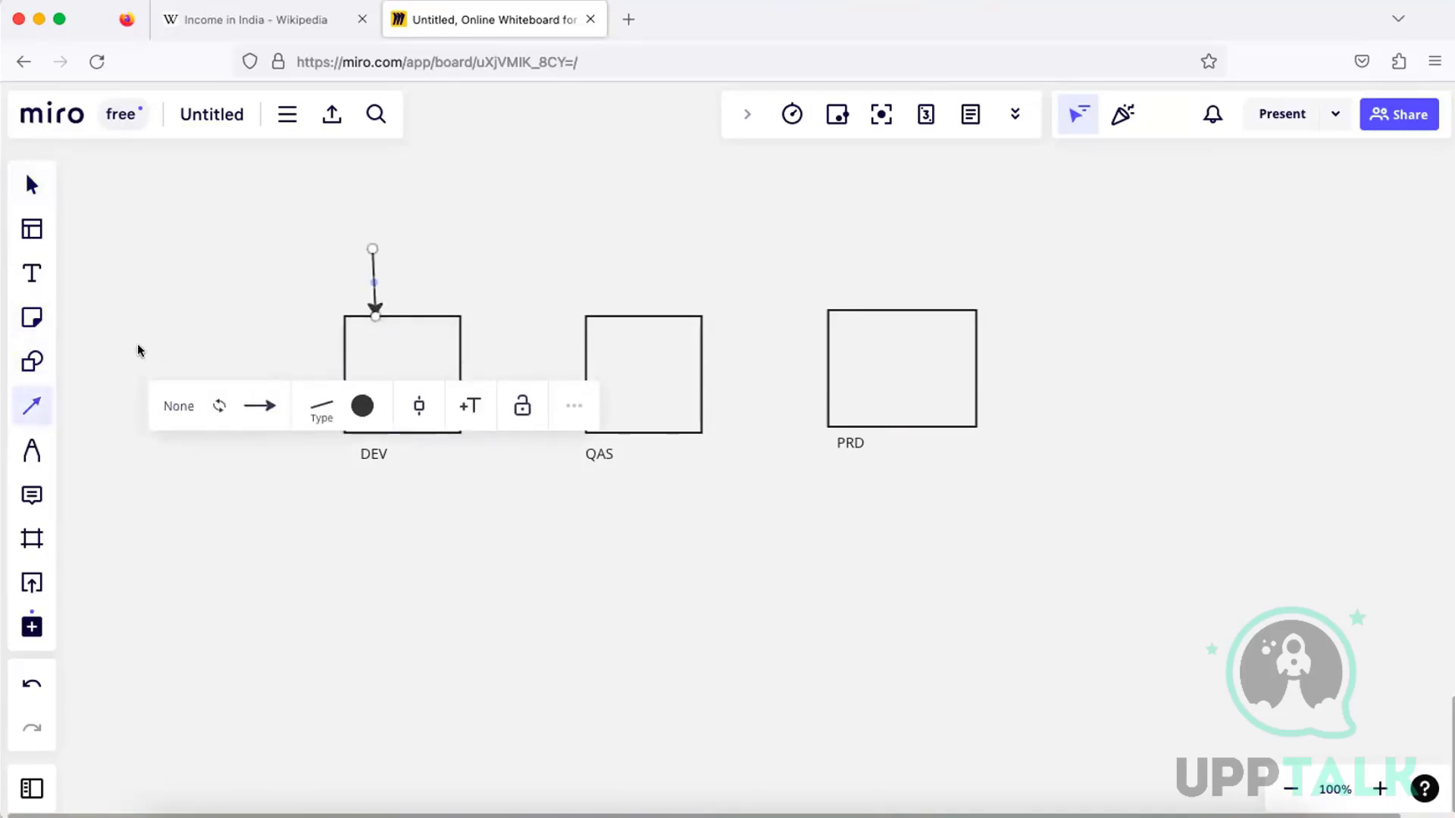
key(v)
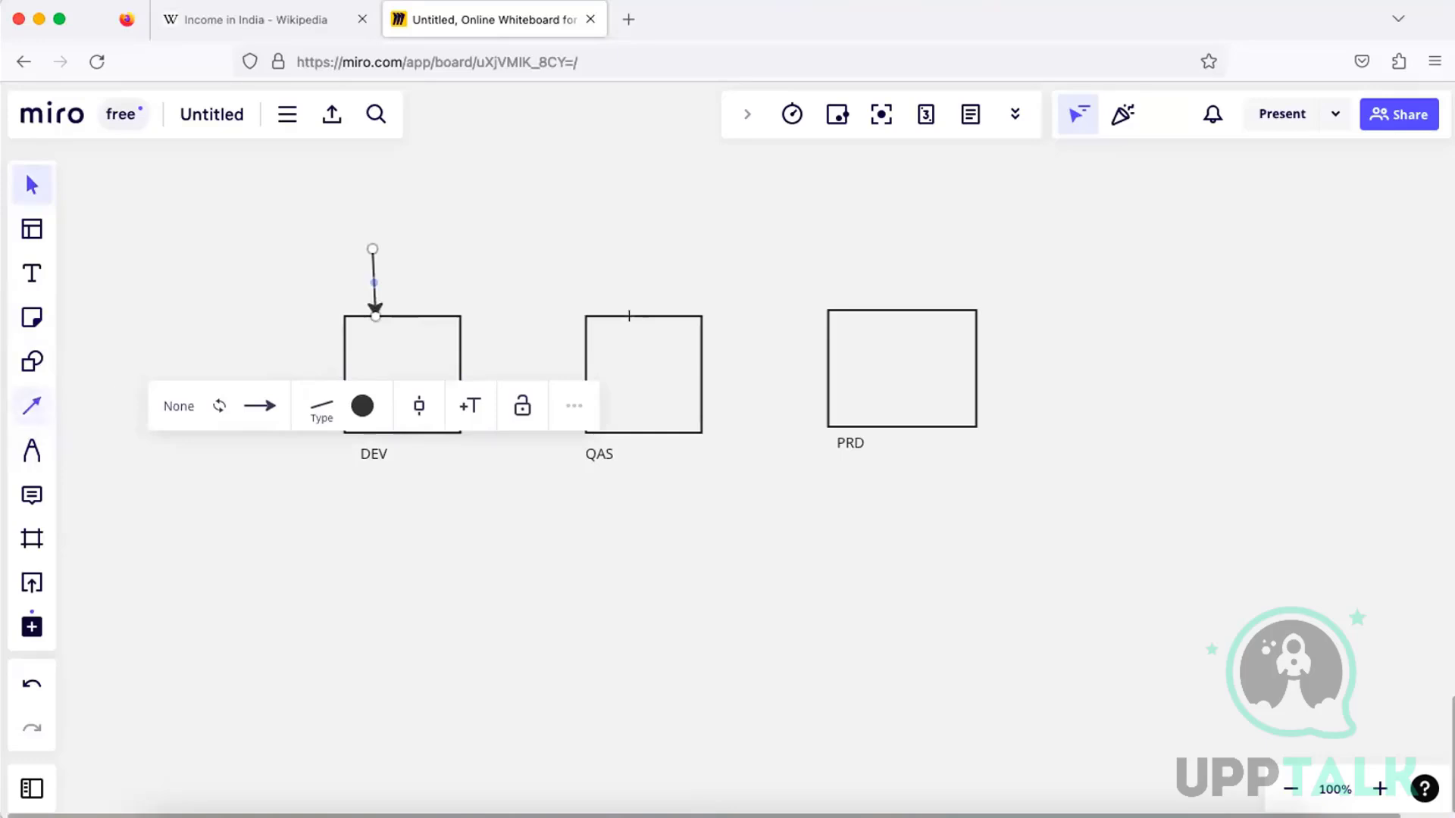
key(l)
drag(599, 254, 612, 314)
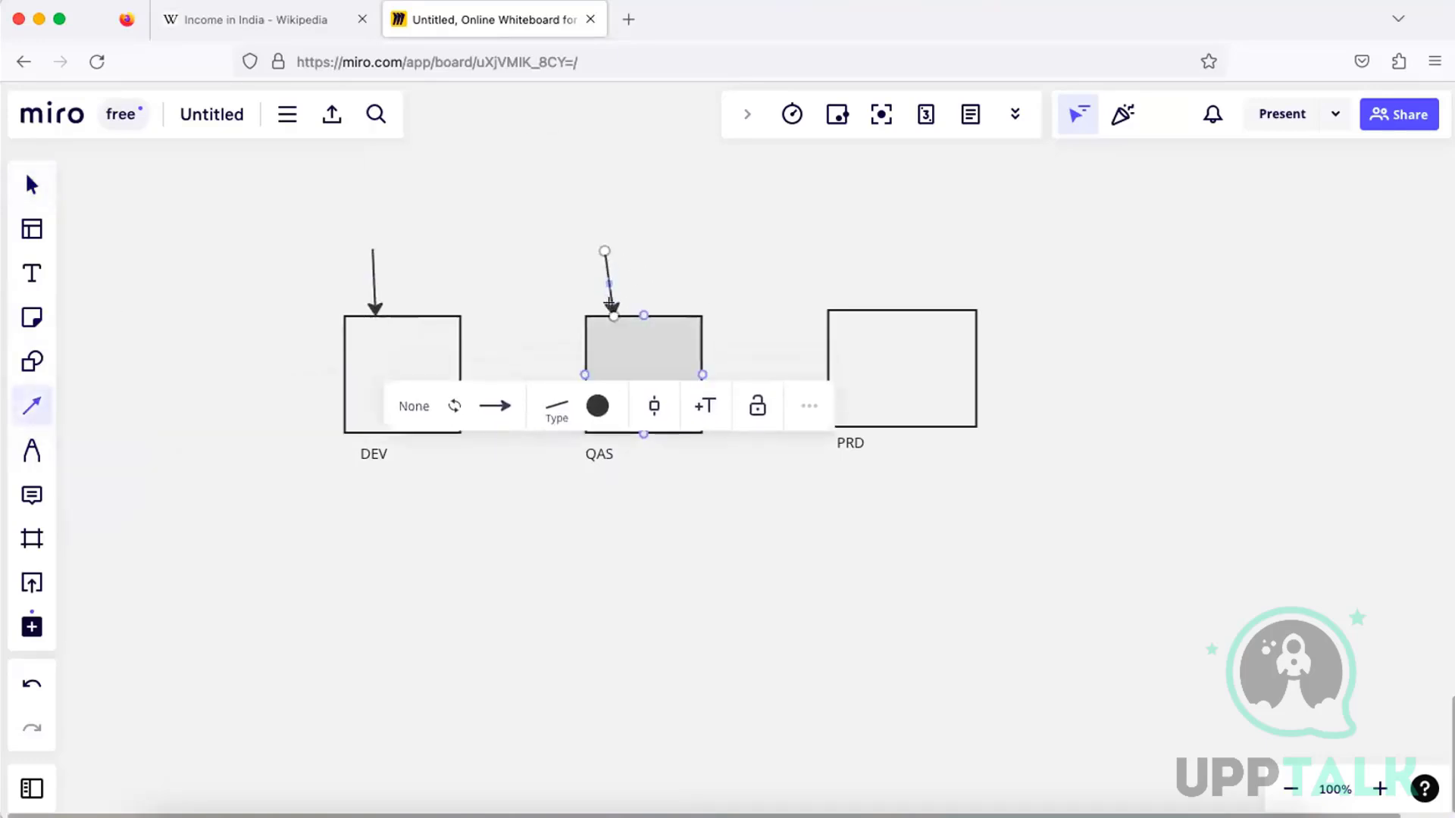
click(32, 406)
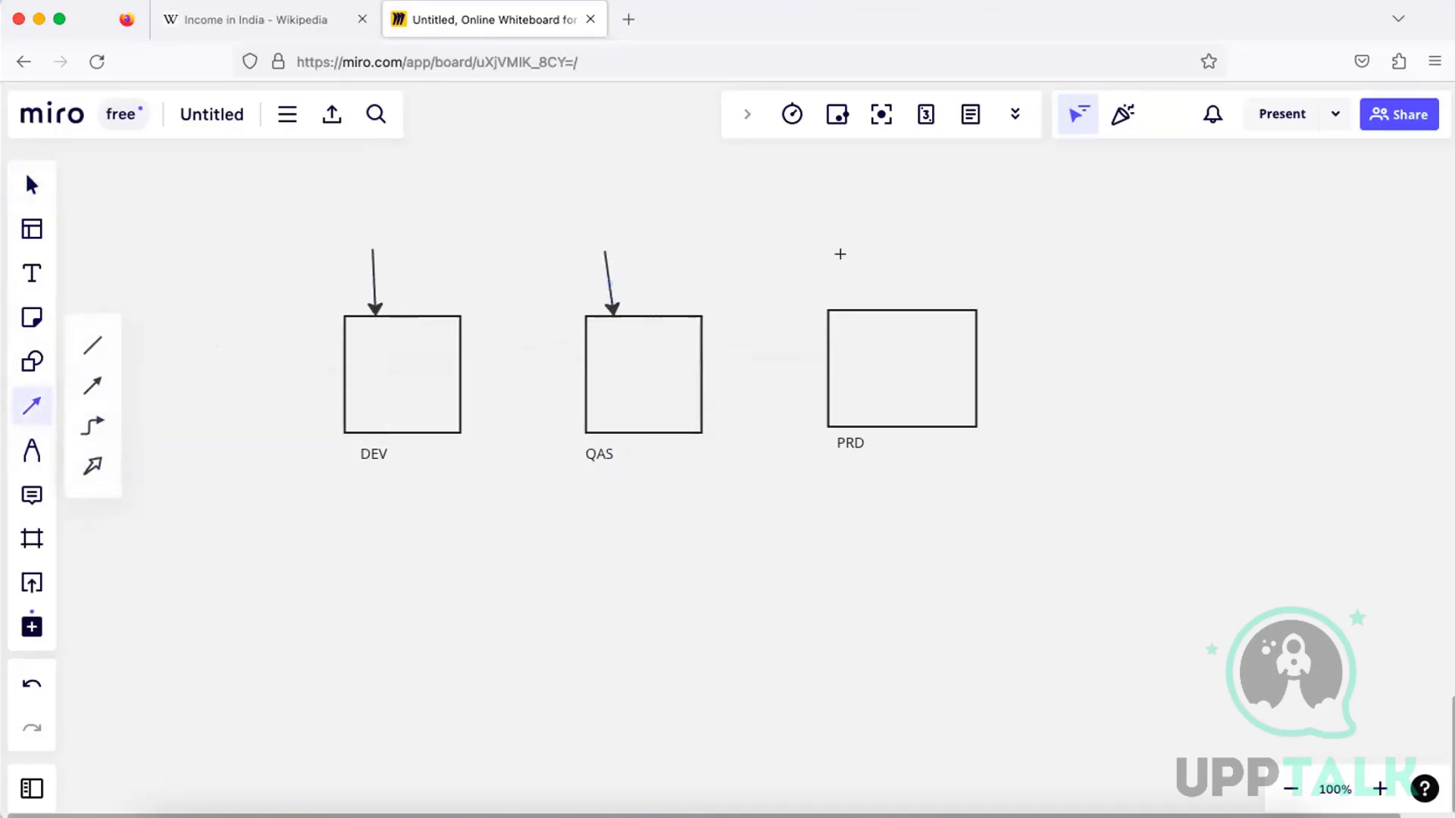
drag(843, 253, 857, 298)
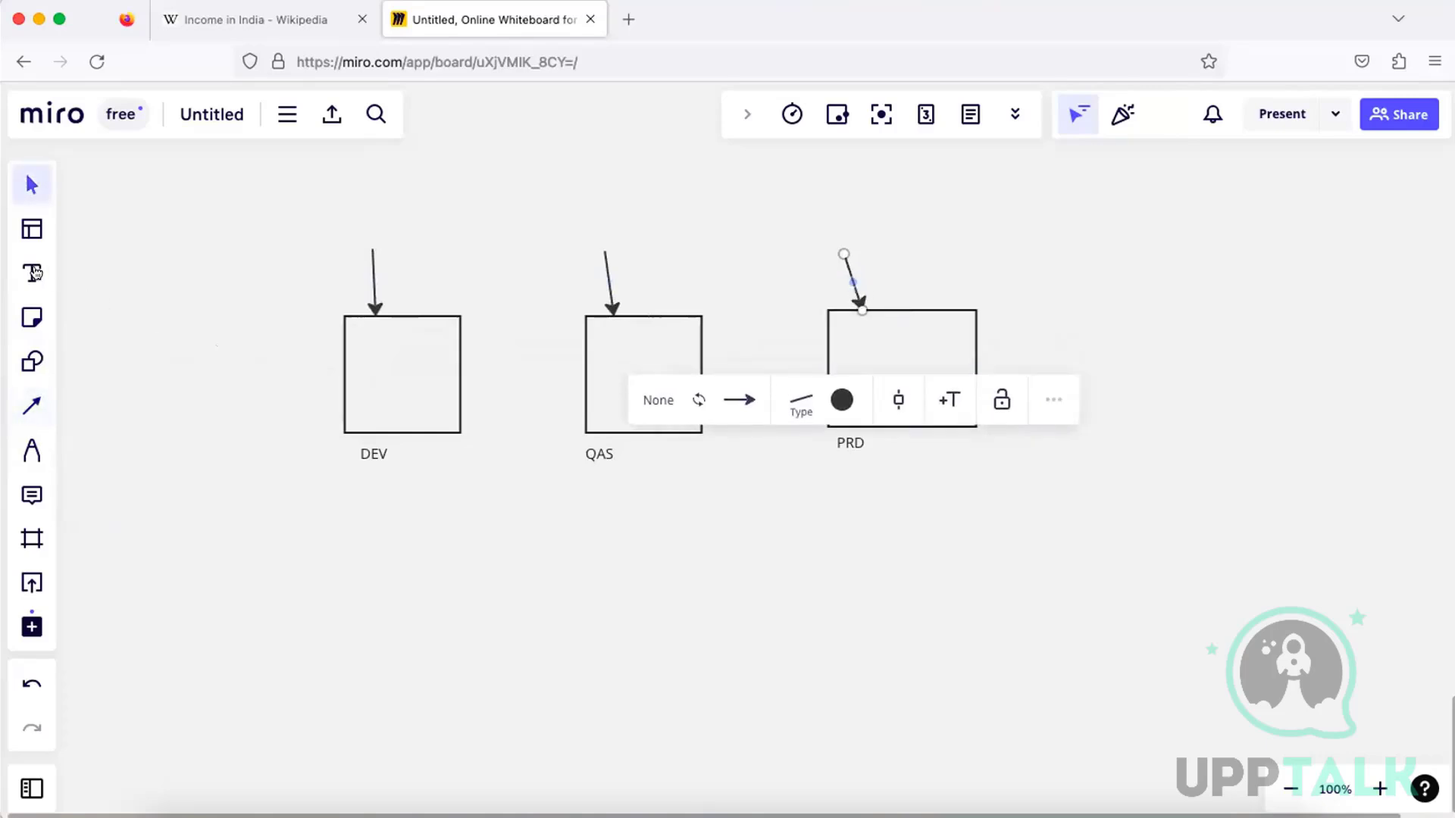
Add the text "Developer / Functional" above the arrow into the DEV box
key(t)
click(310, 228)
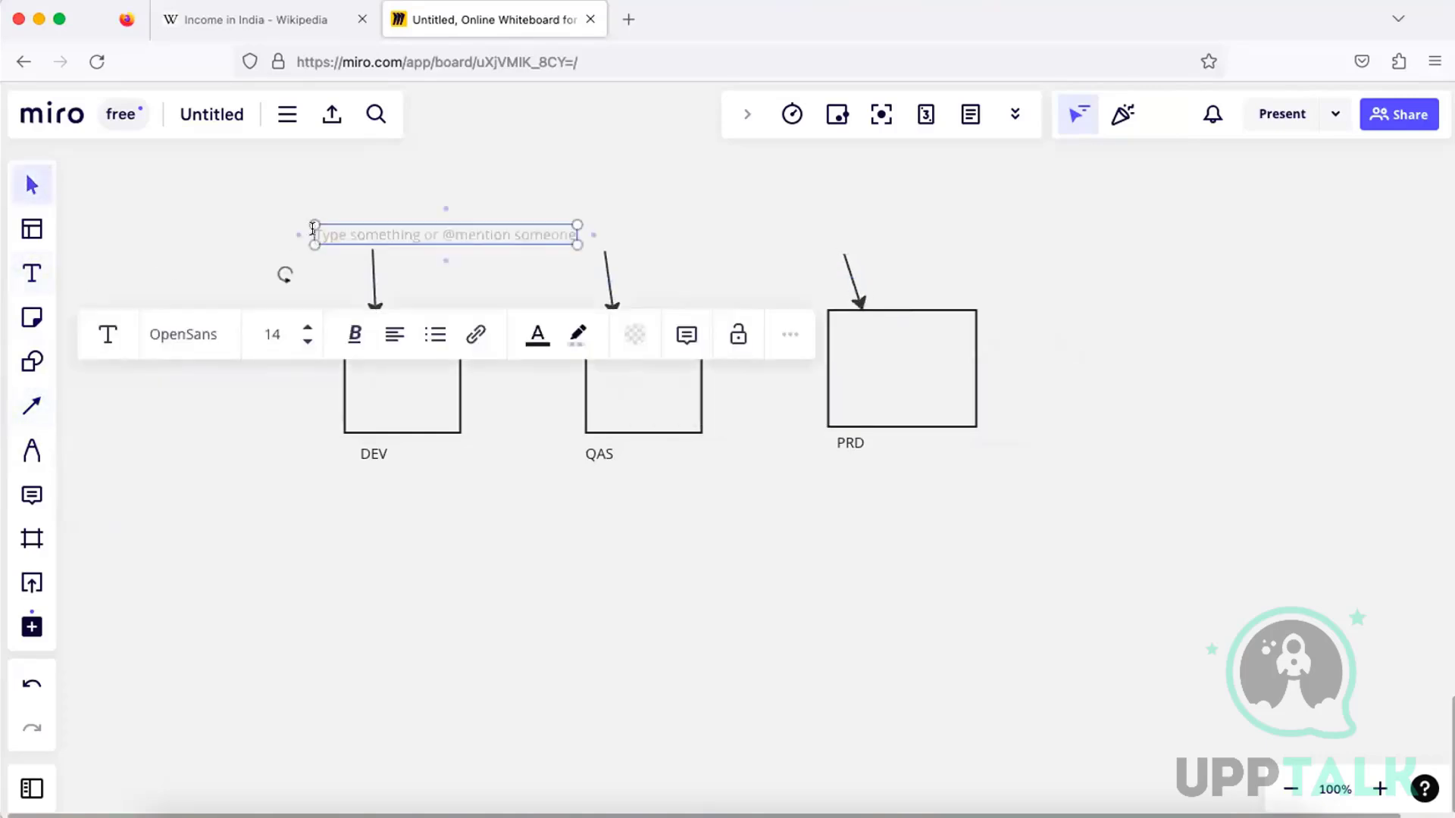
text(Deve)
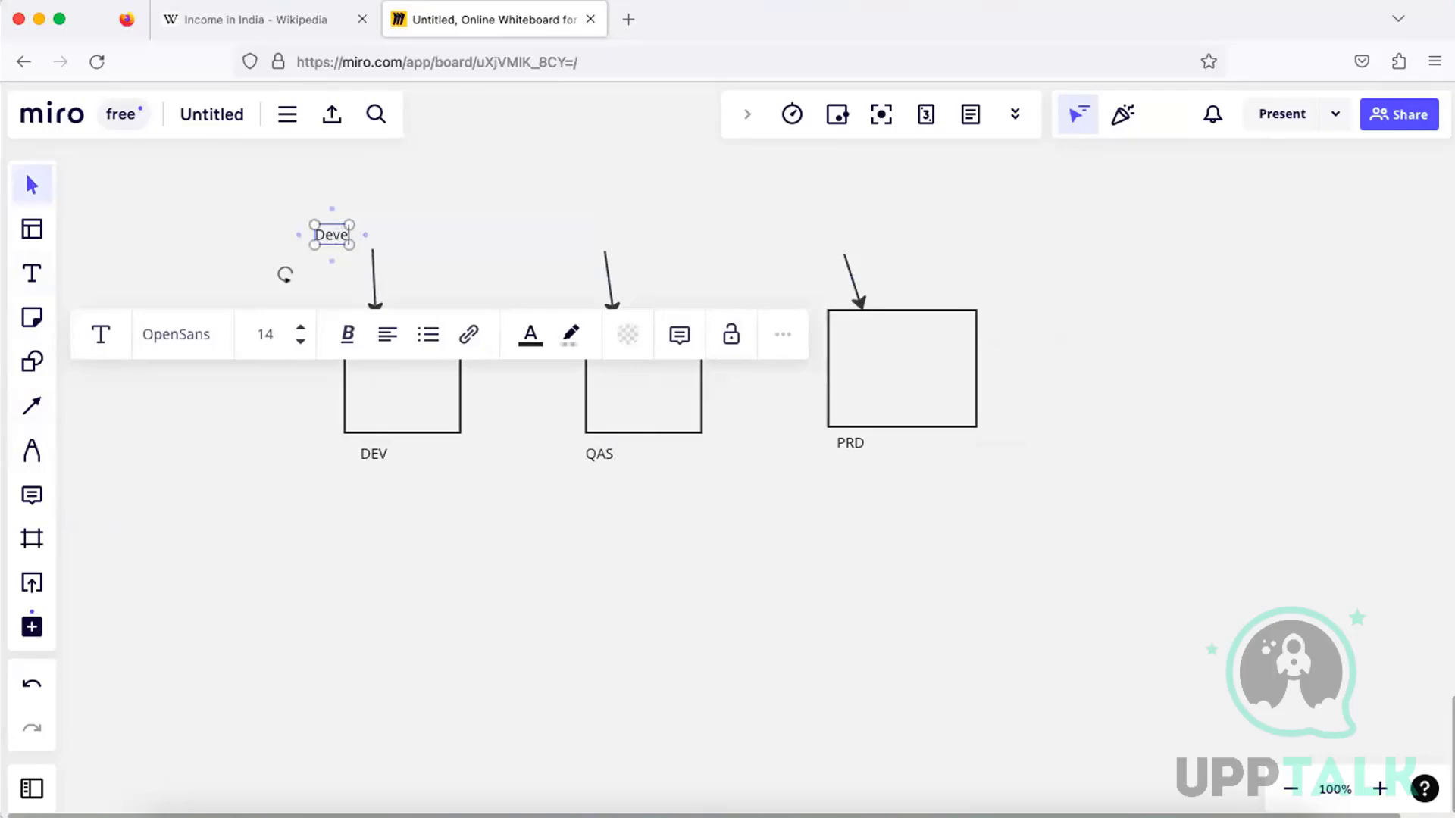
text(loper / Functi)
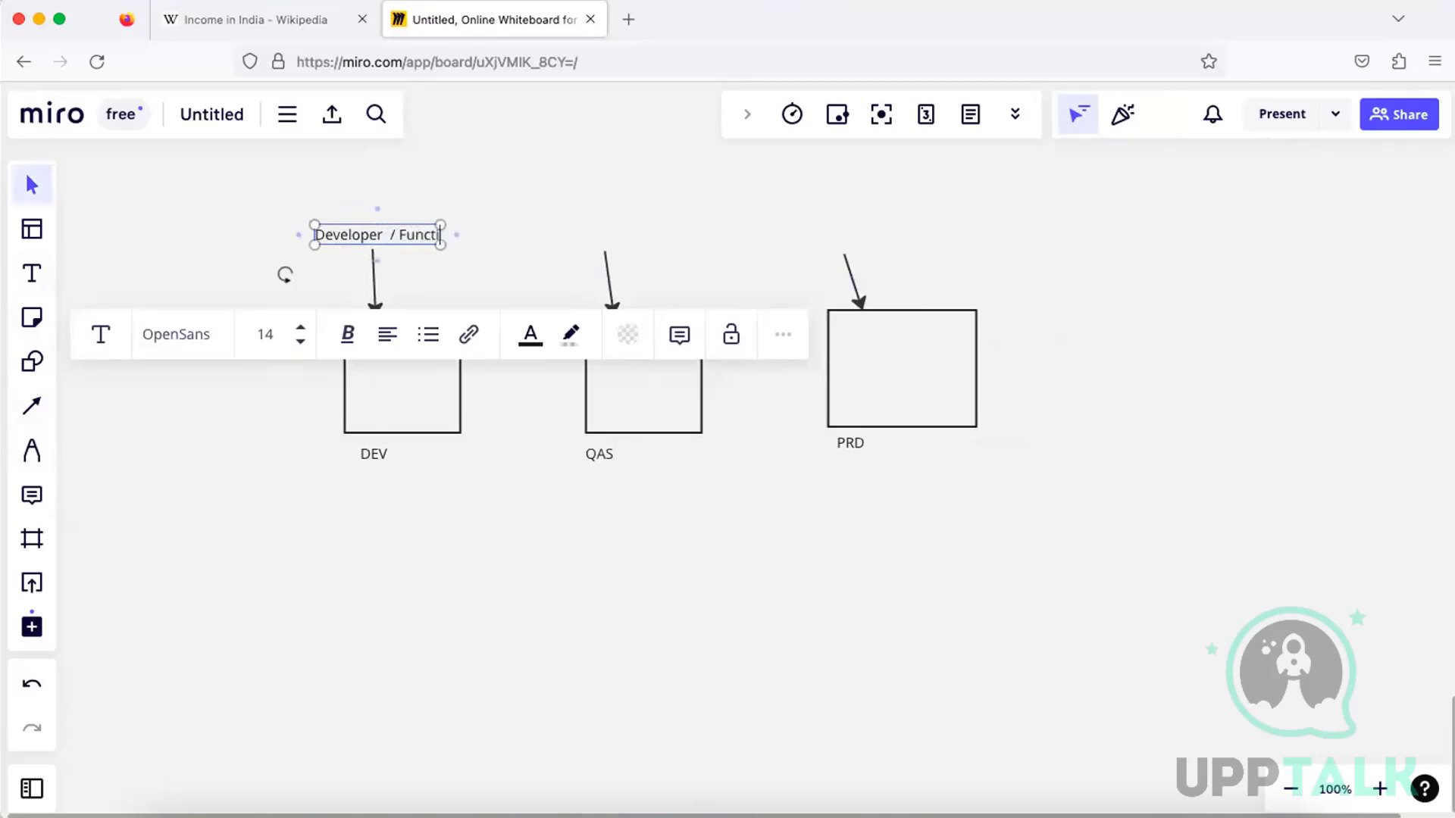
text(onal)
click(621, 260)
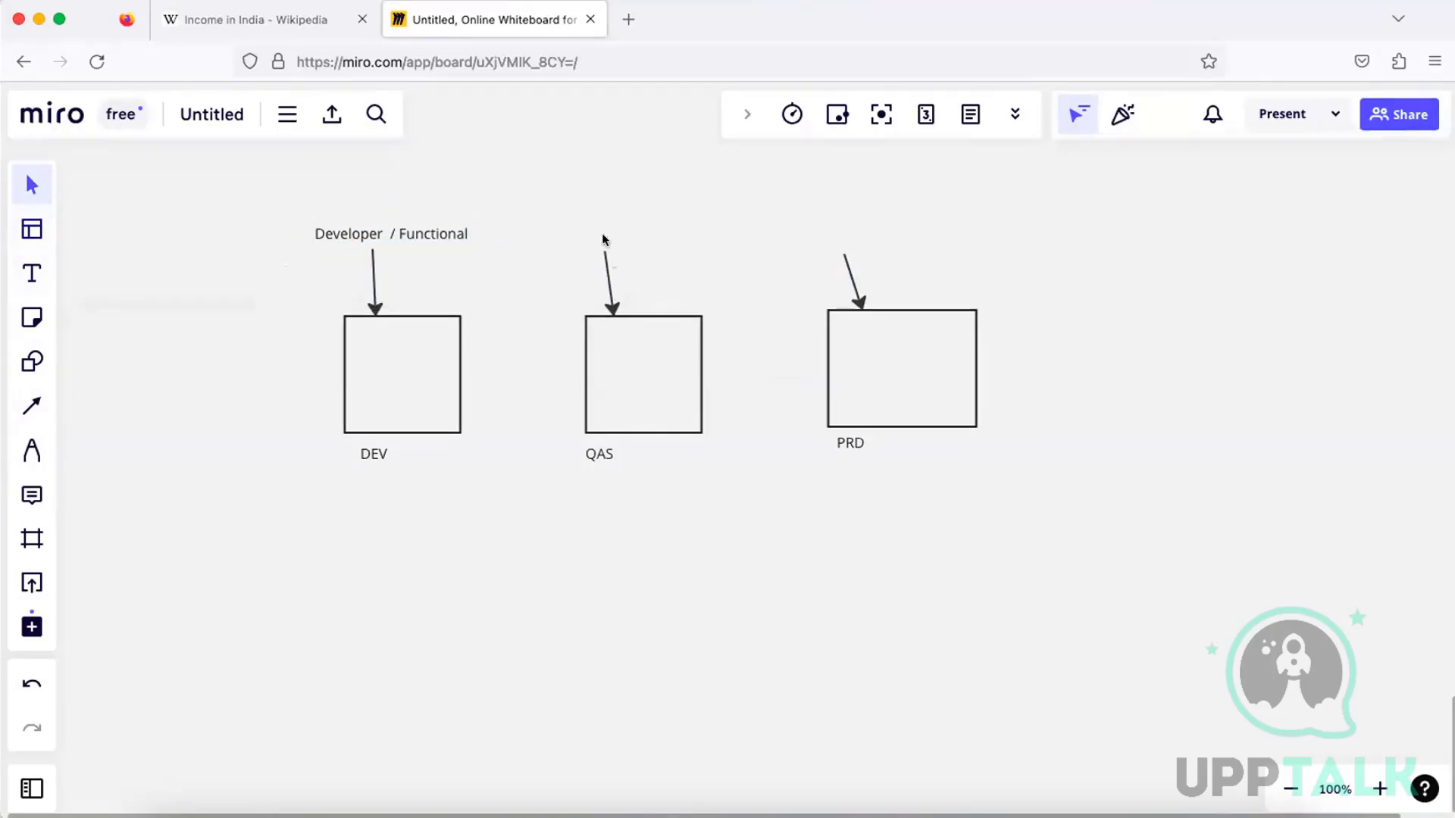
Add the text "Testing" above the arrow into the QAS box
click(32, 230)
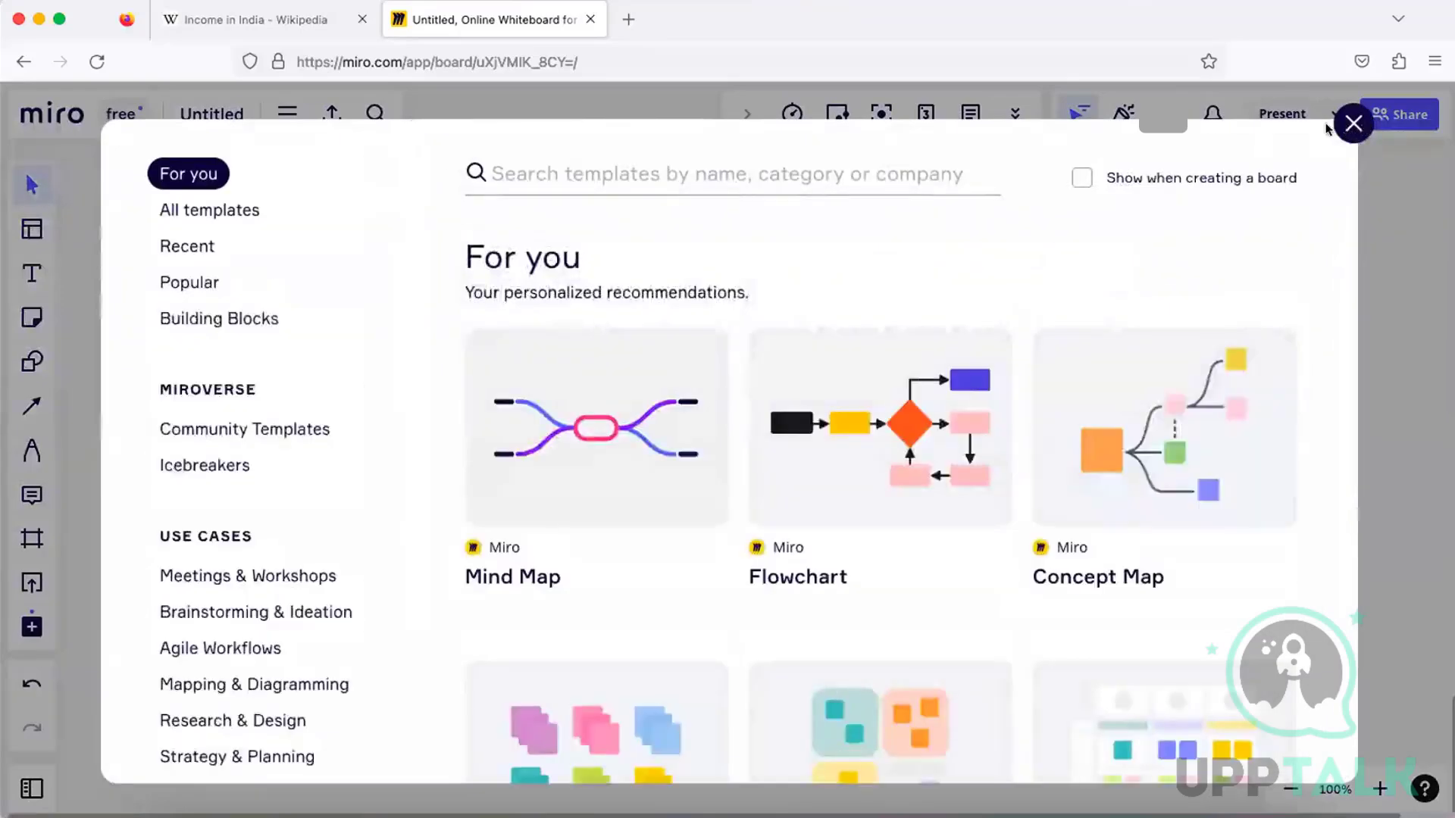
click(1353, 124)
click(48, 274)
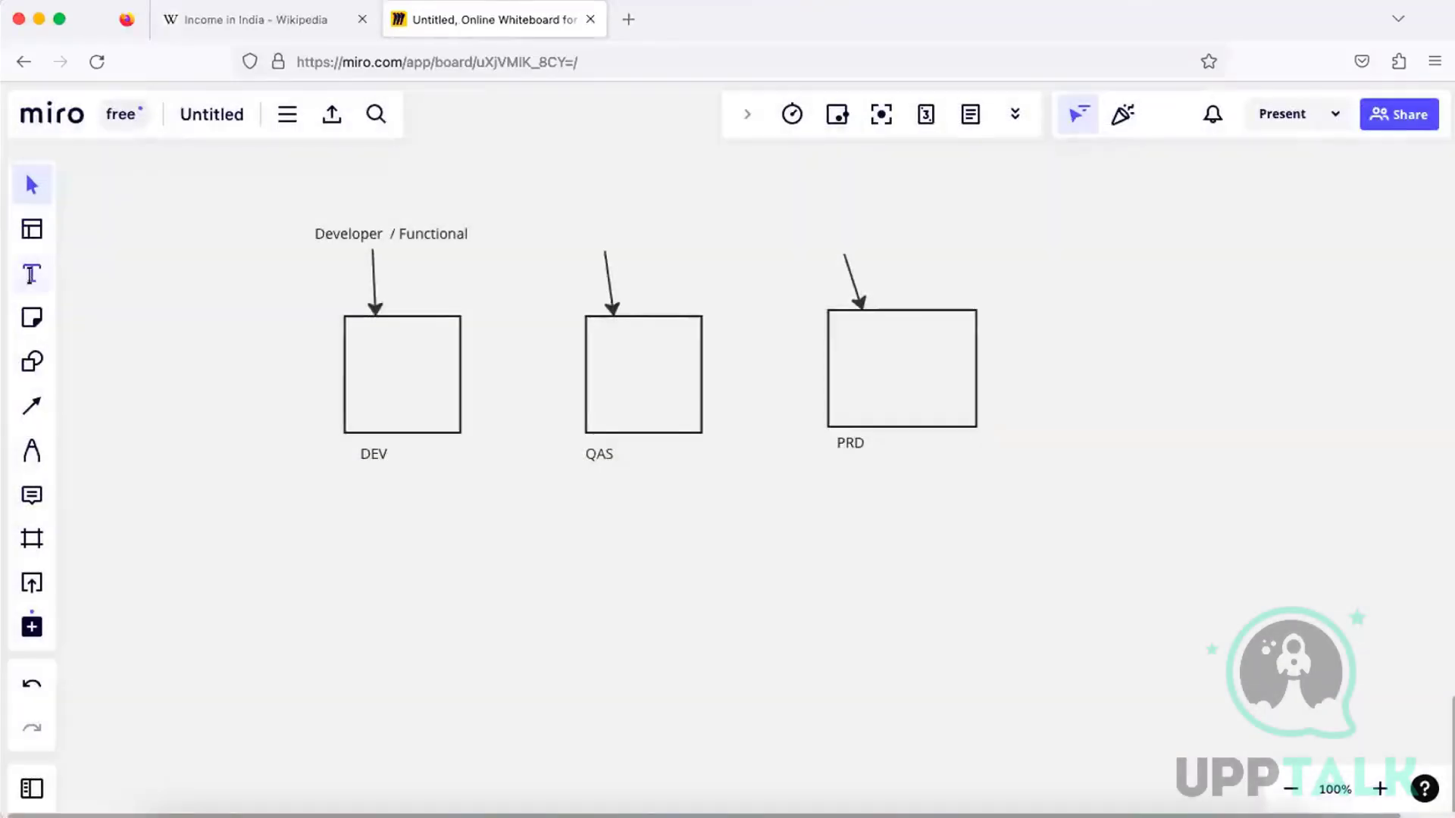
click(619, 236)
text(Tes)
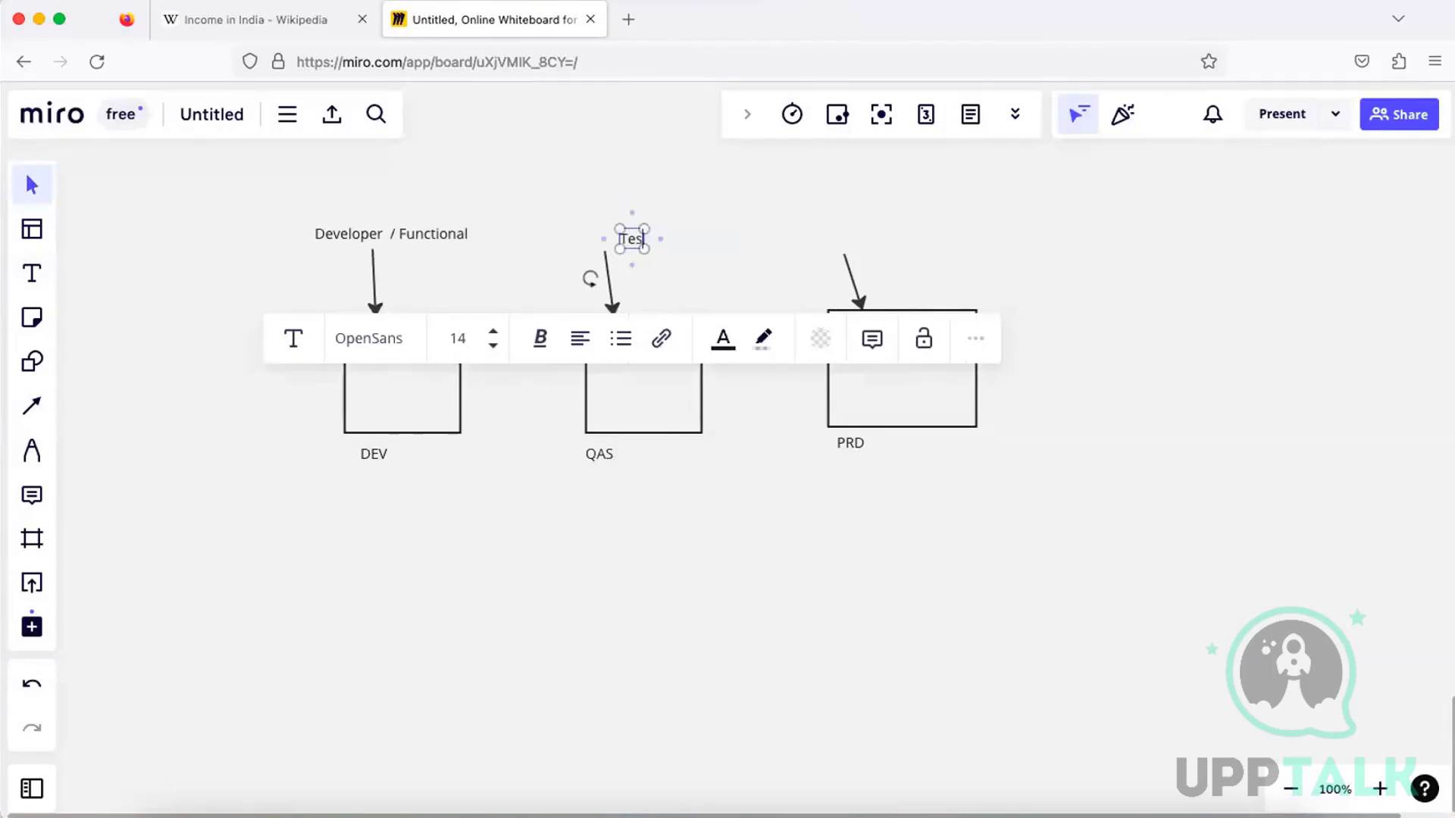
text(ting)
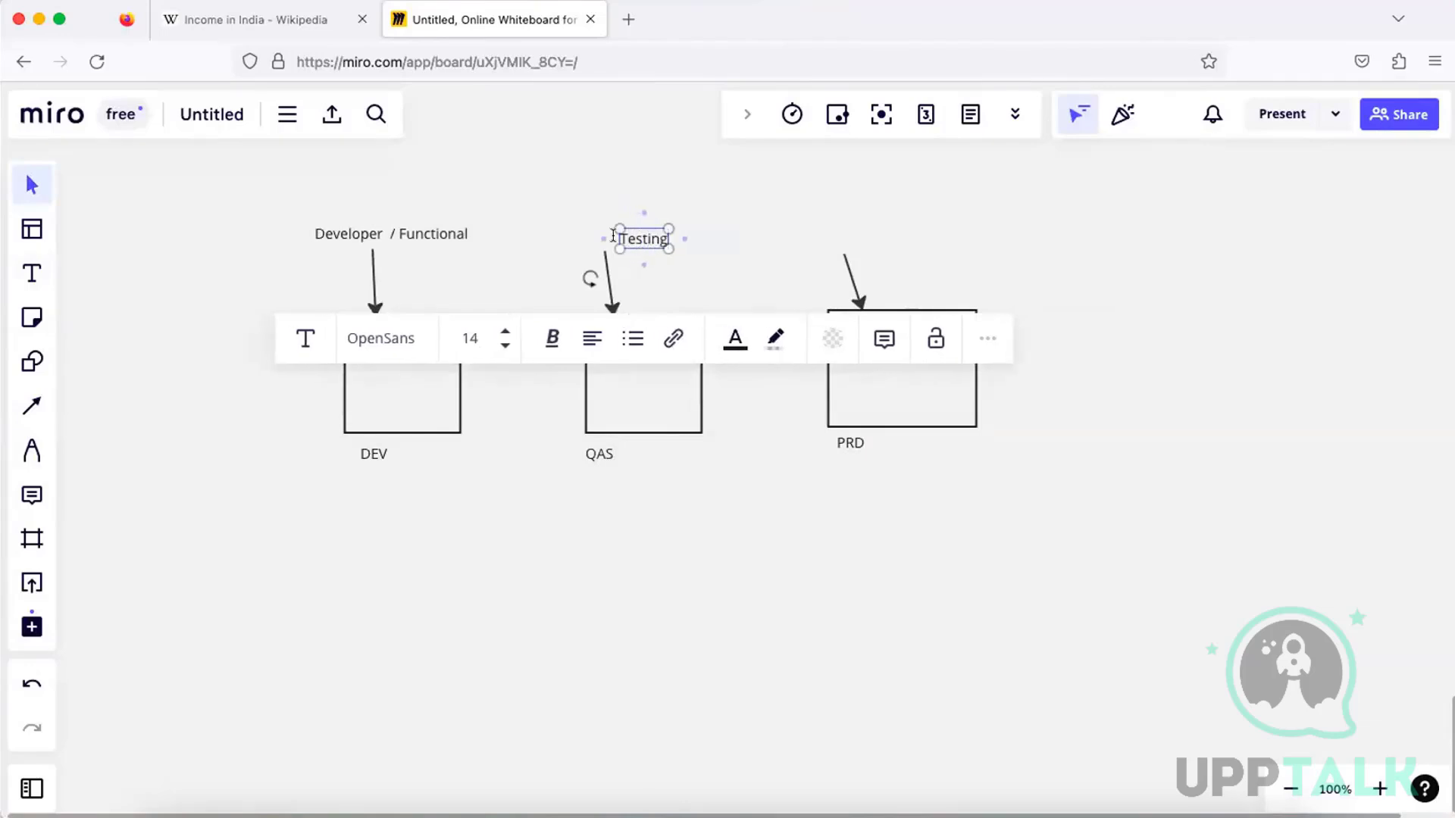
Add the text "End User" above the arrow into the PRD box
click(31, 273)
click(849, 236)
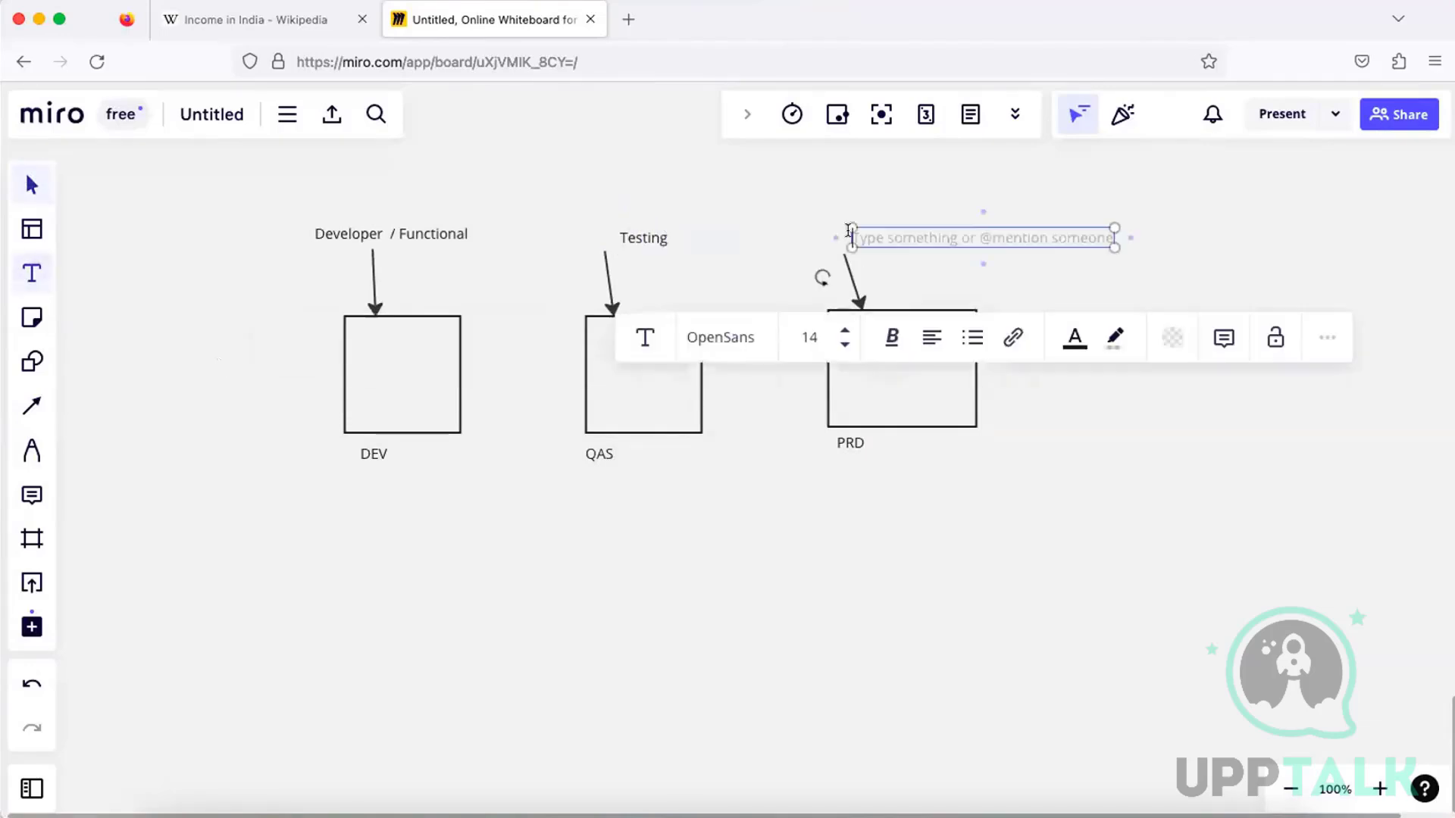
text(End)
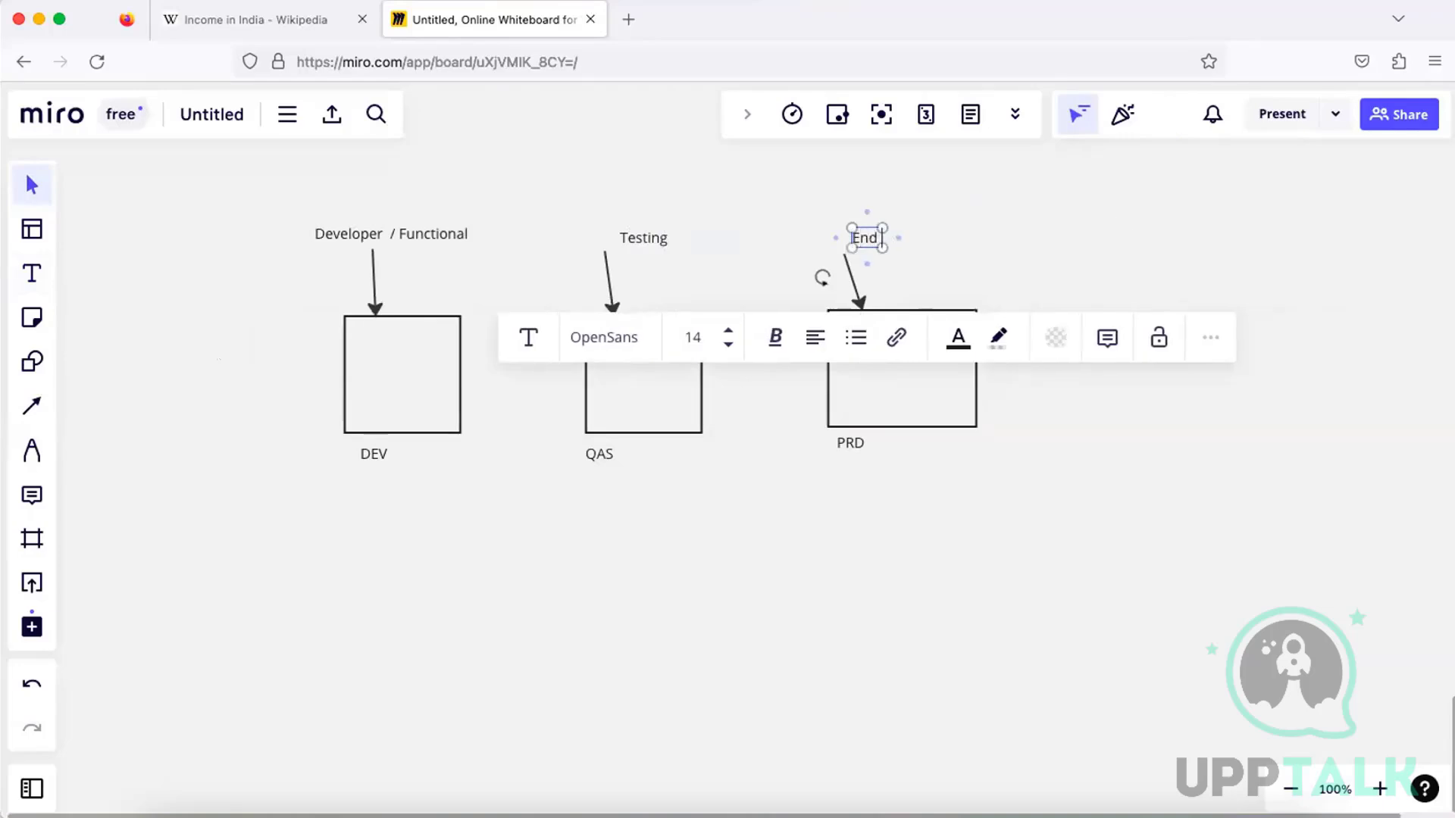
text( User)
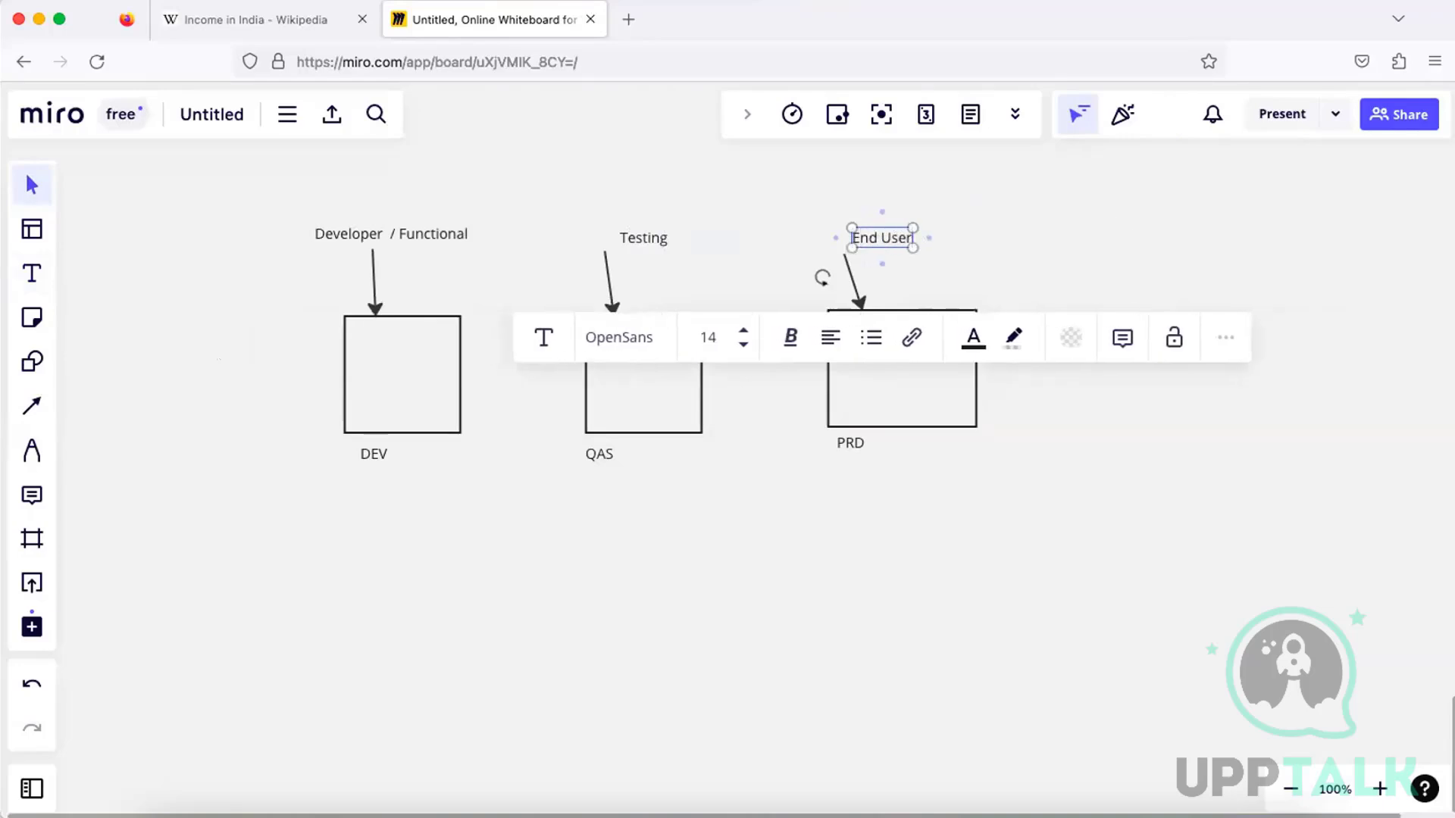
click(856, 531)
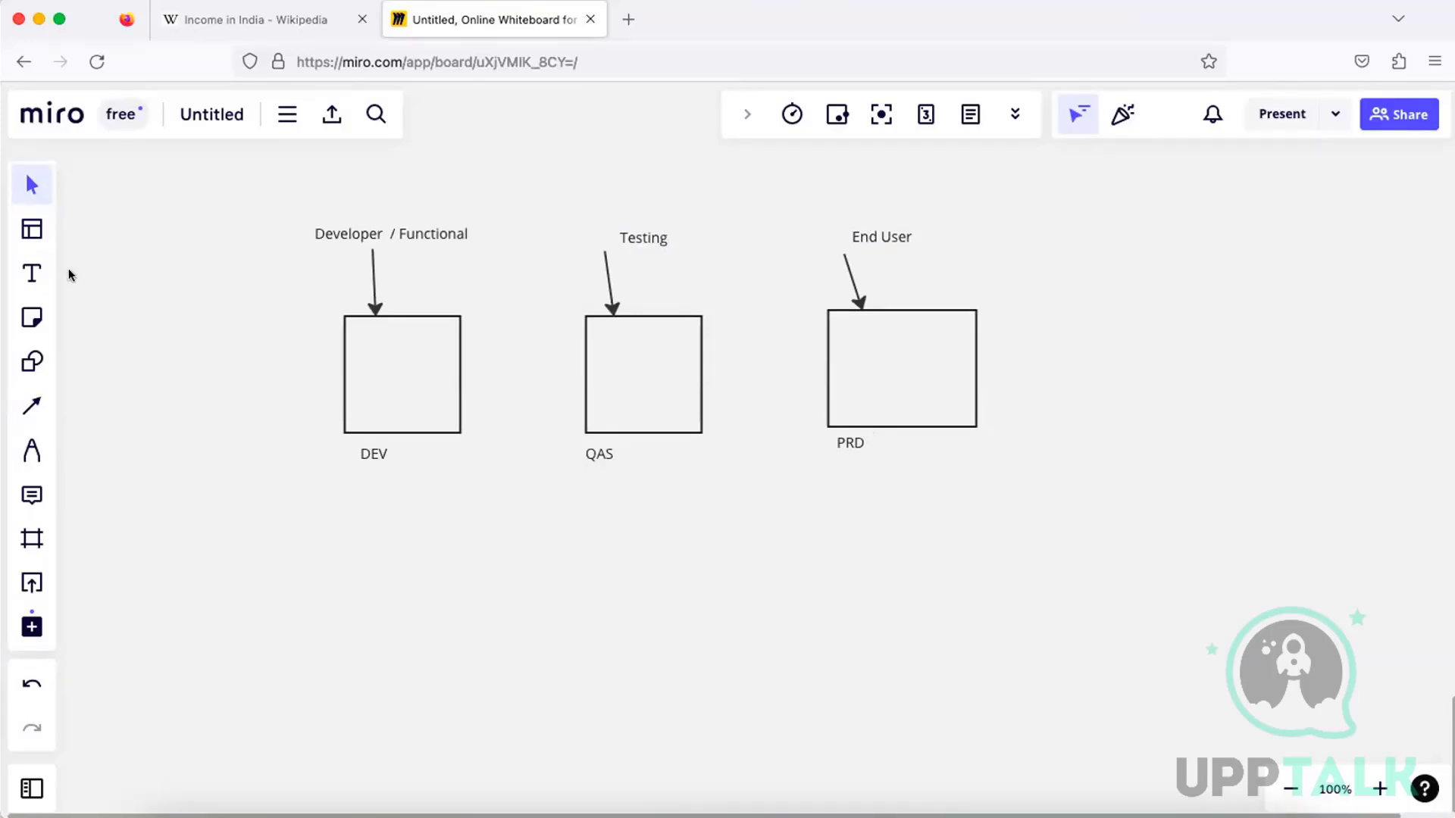
Add the user count "20/35" above the Developer / Functional label
click(30, 272)
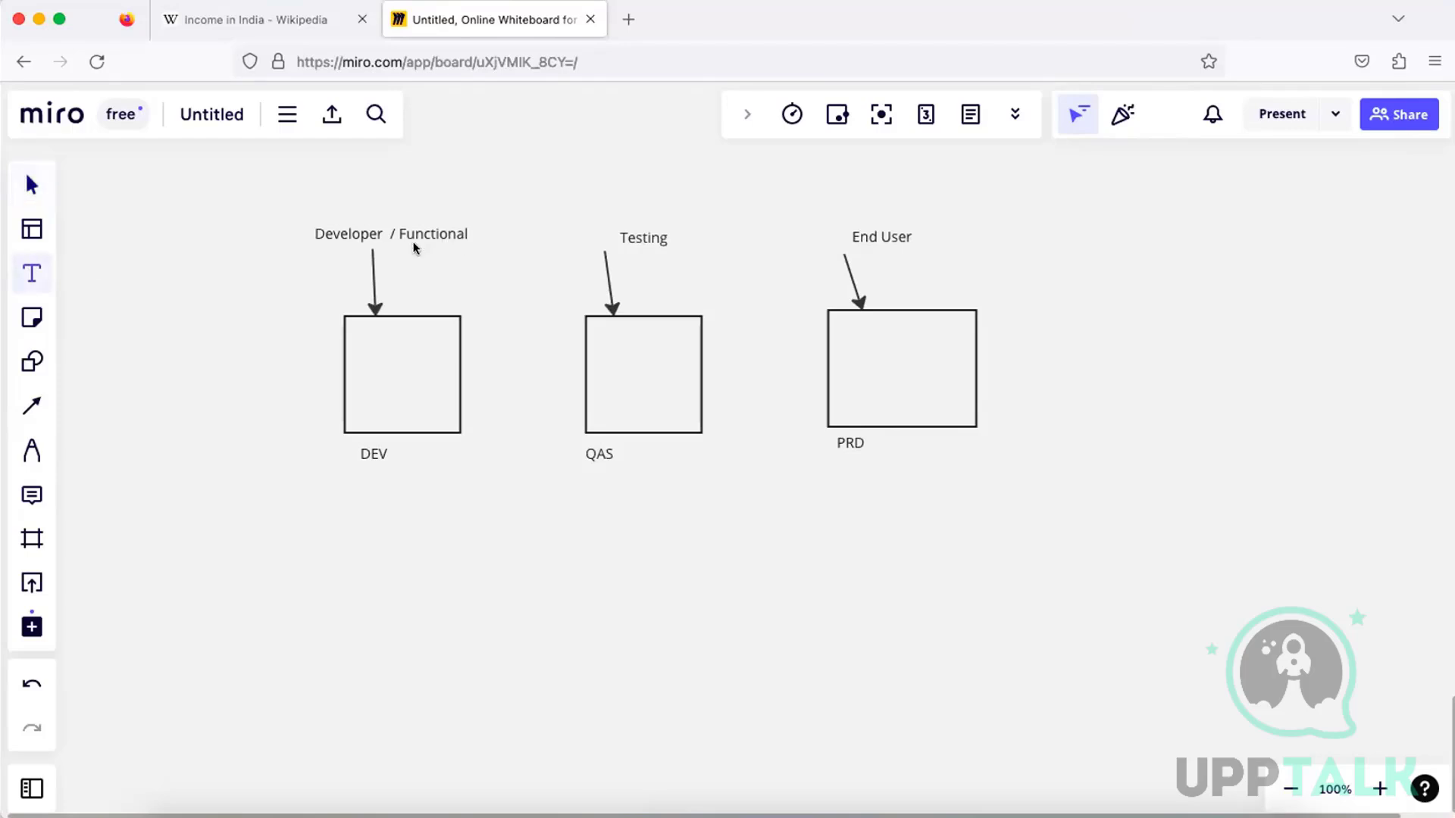
click(327, 193)
text(20)
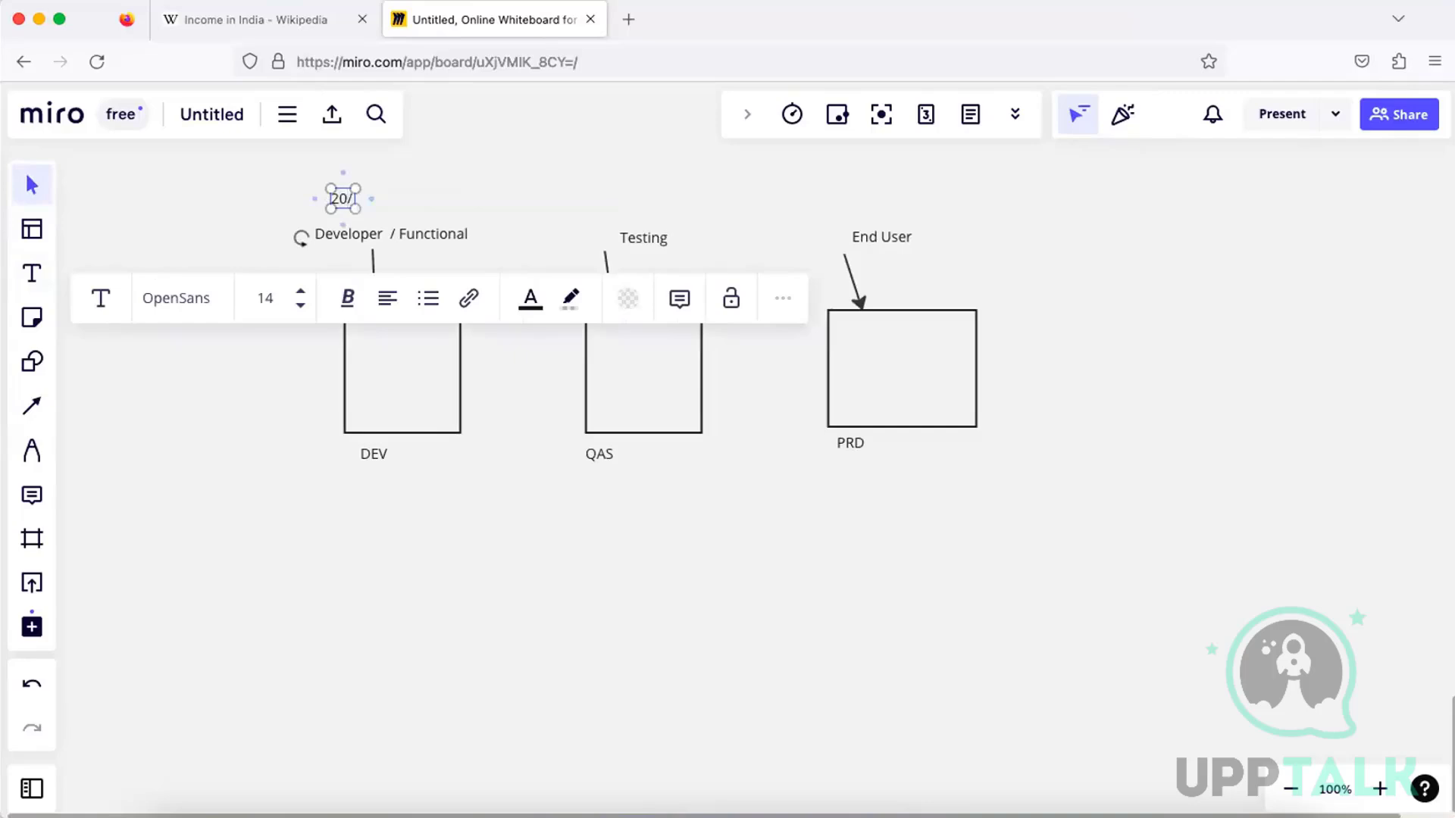
text(/35)
Add the user counts "10" above the Testing label and "6000" above the End User label
click(16, 268)
click(638, 215)
text(10)
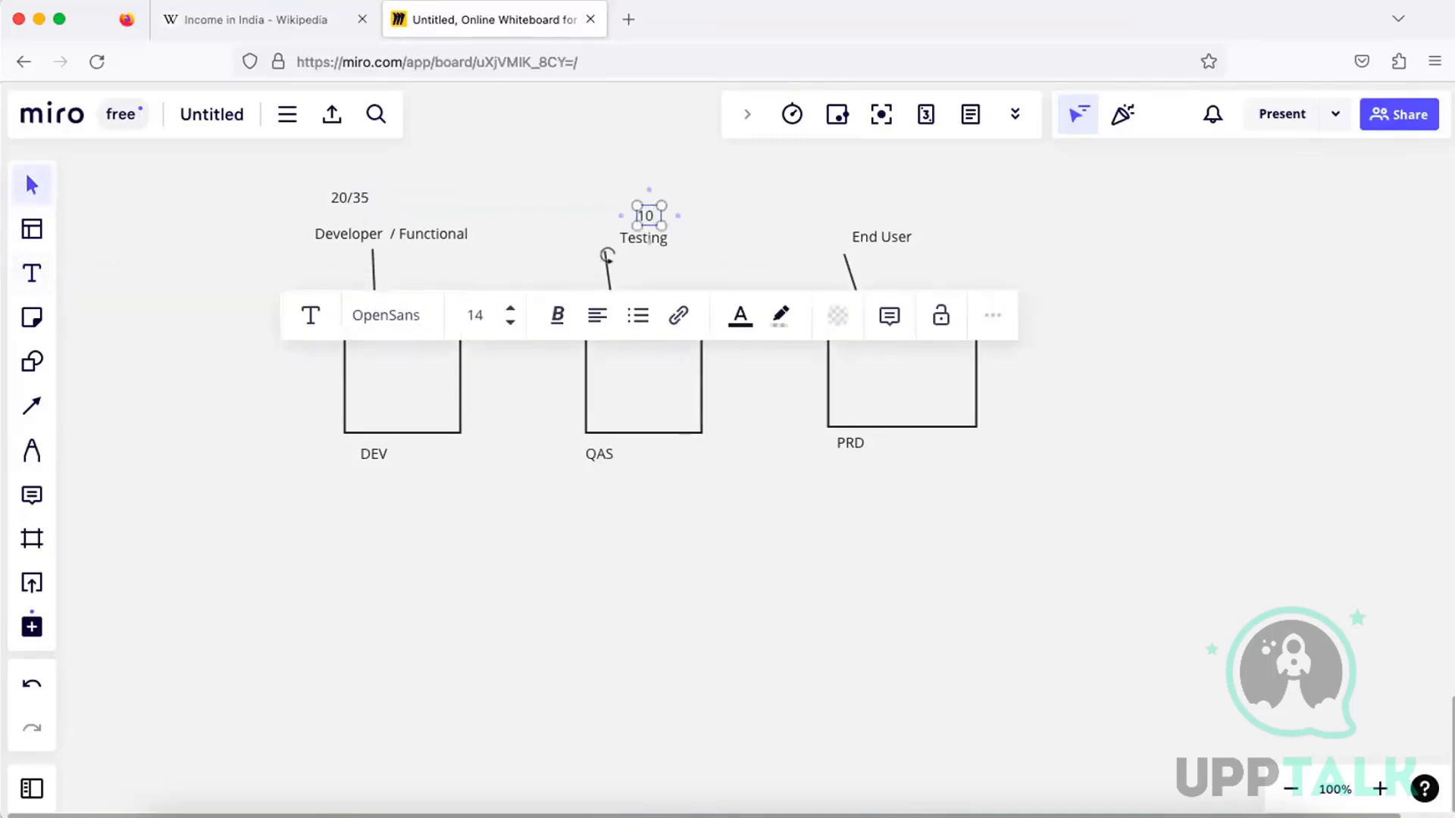
click(31, 272)
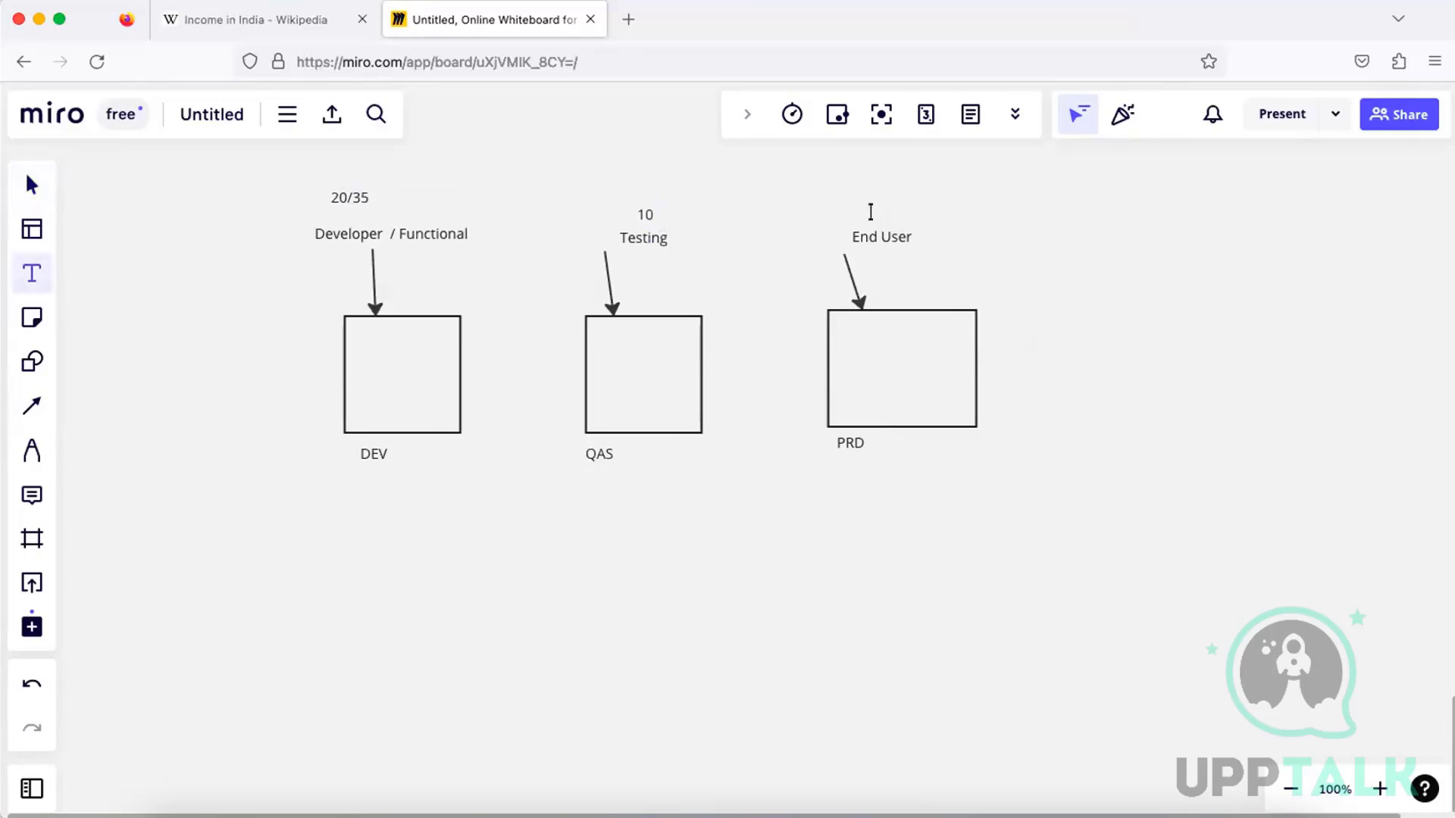
click(871, 213)
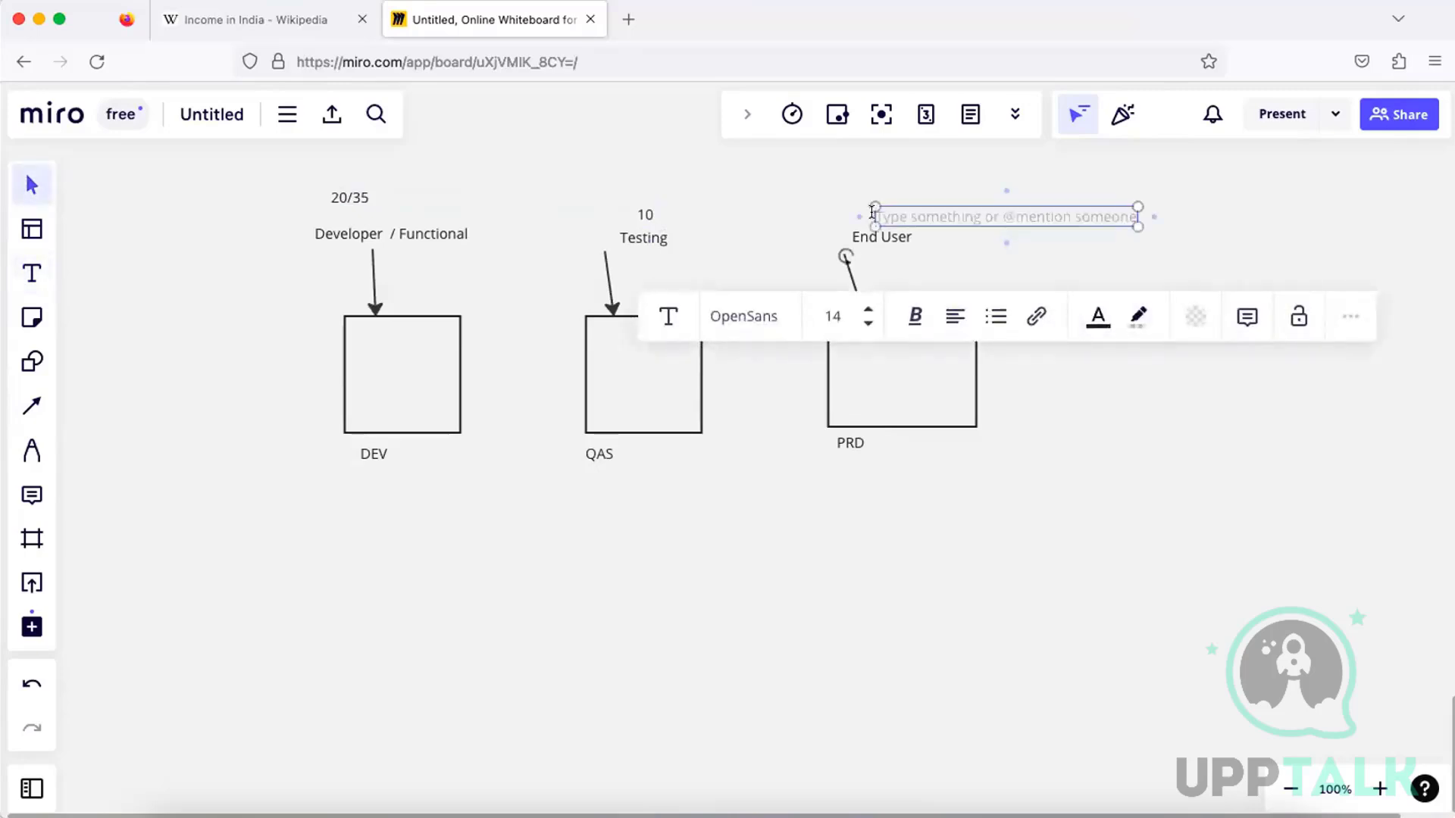
text(6000)
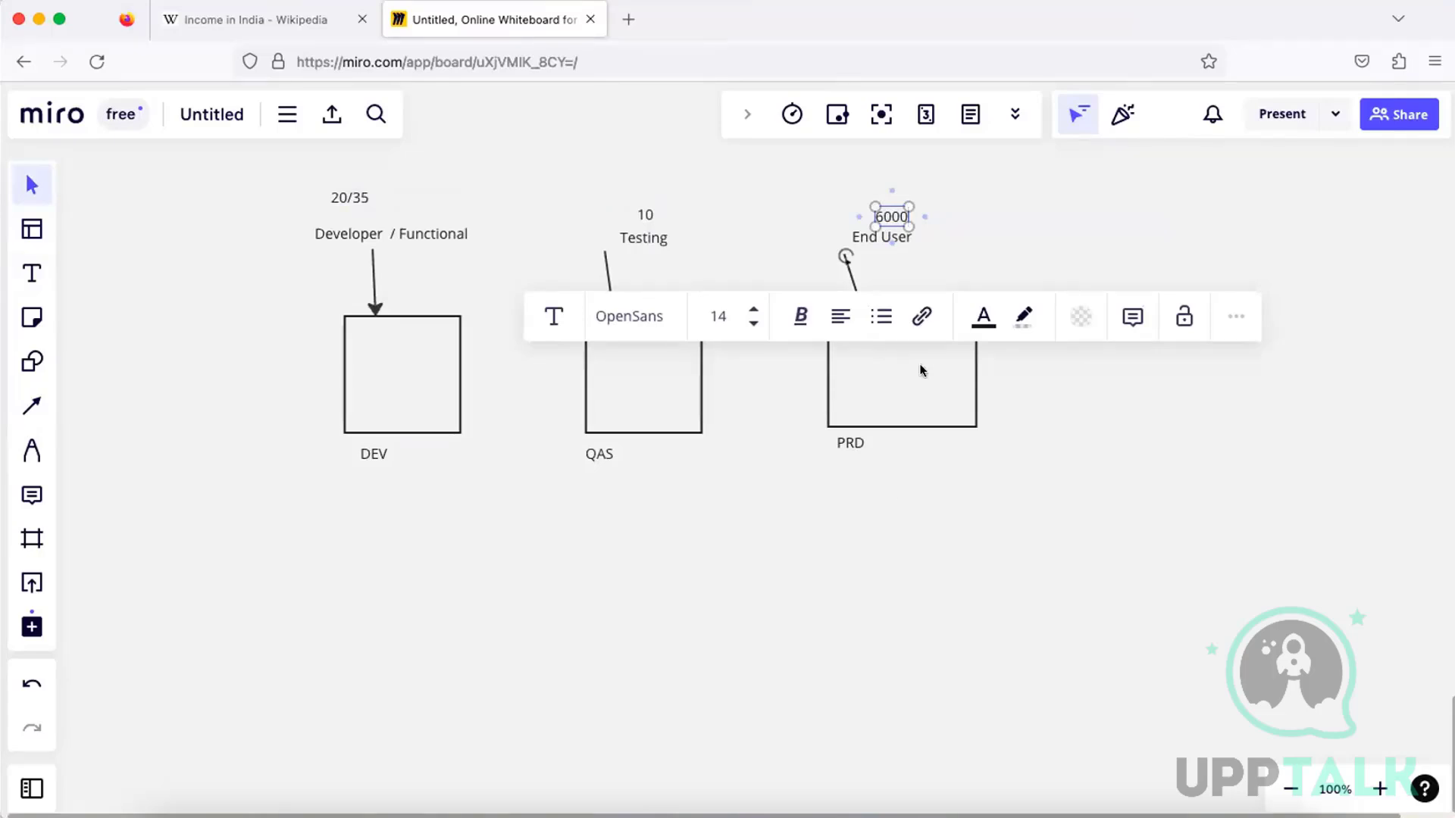
click(944, 202)
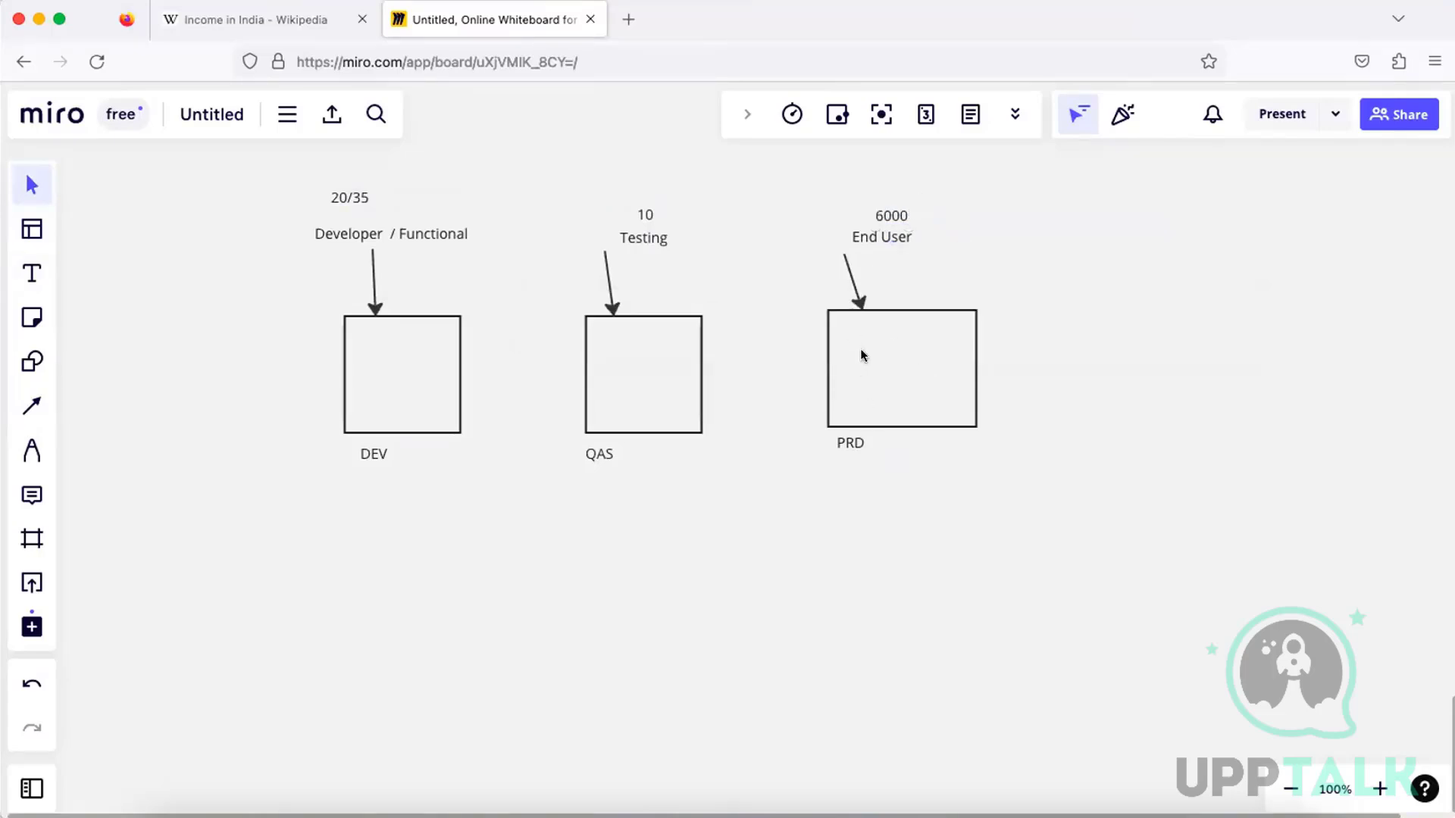
Enlarge the PRD box slightly by stretching its lower corner outward, and deselect it
click(856, 409)
drag(979, 433, 996, 435)
click(1082, 356)
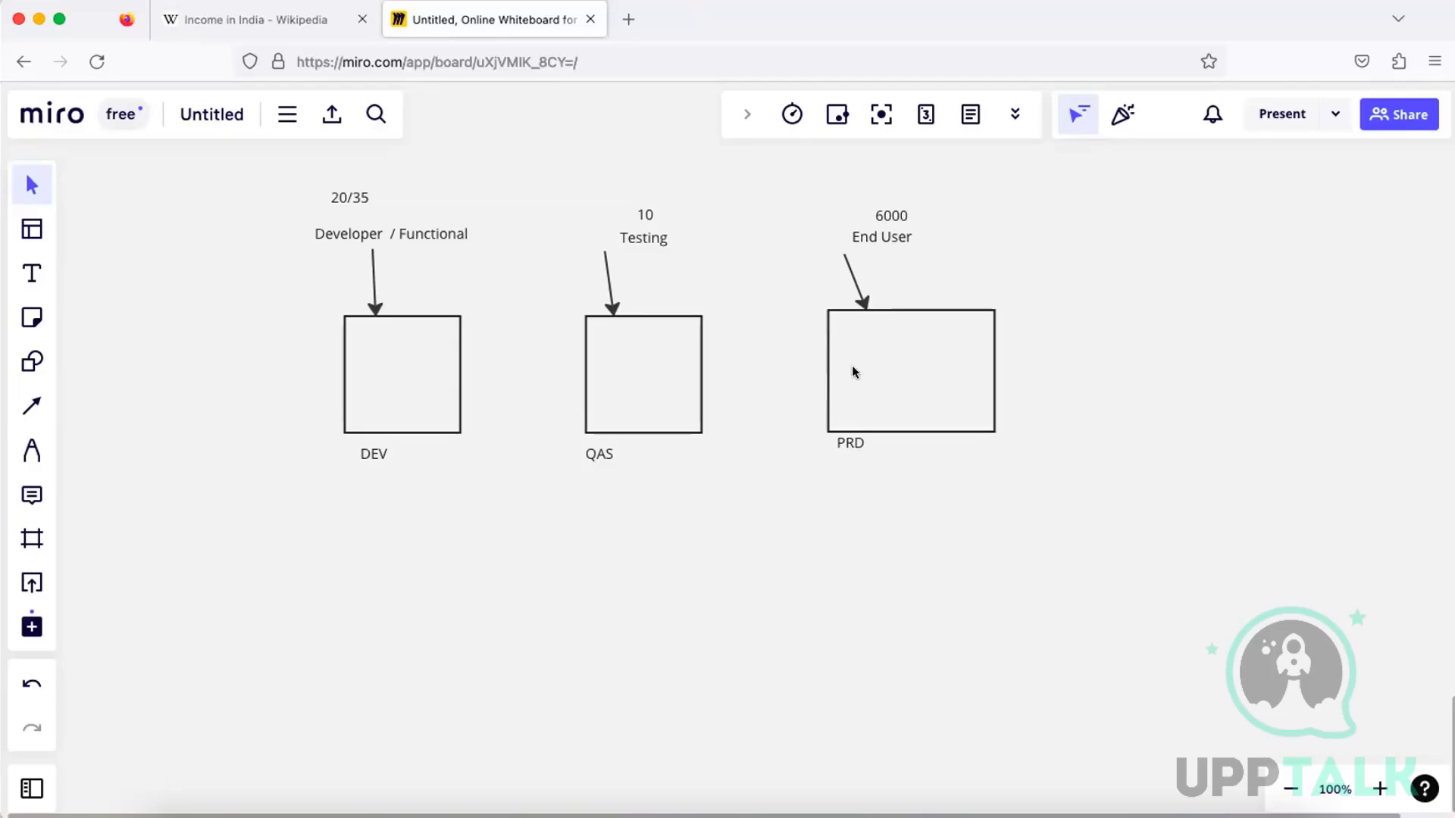
Add the text "SPRO" inside the upper part of the DEV box
click(31, 273)
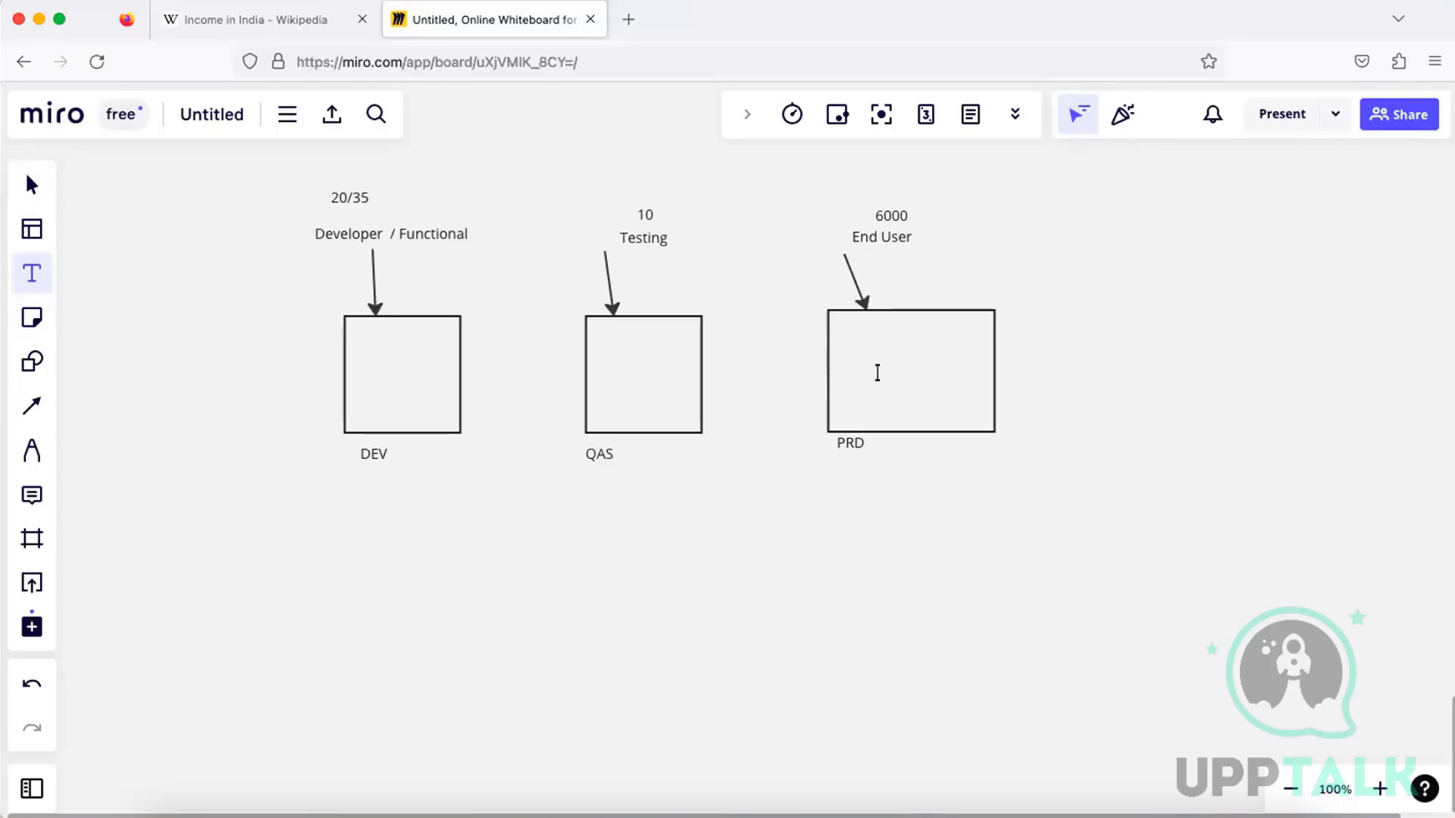
click(371, 356)
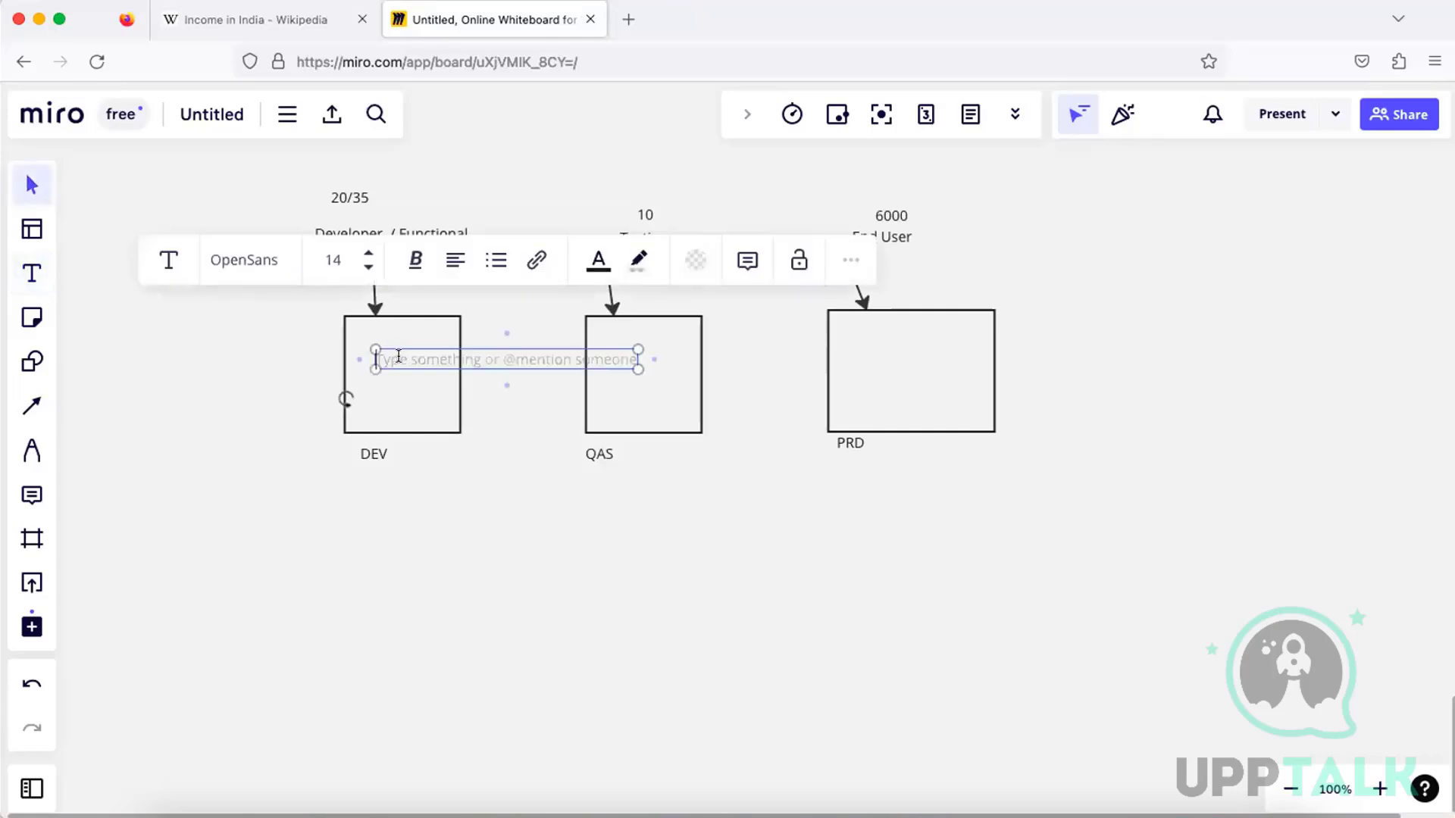
text(SP)
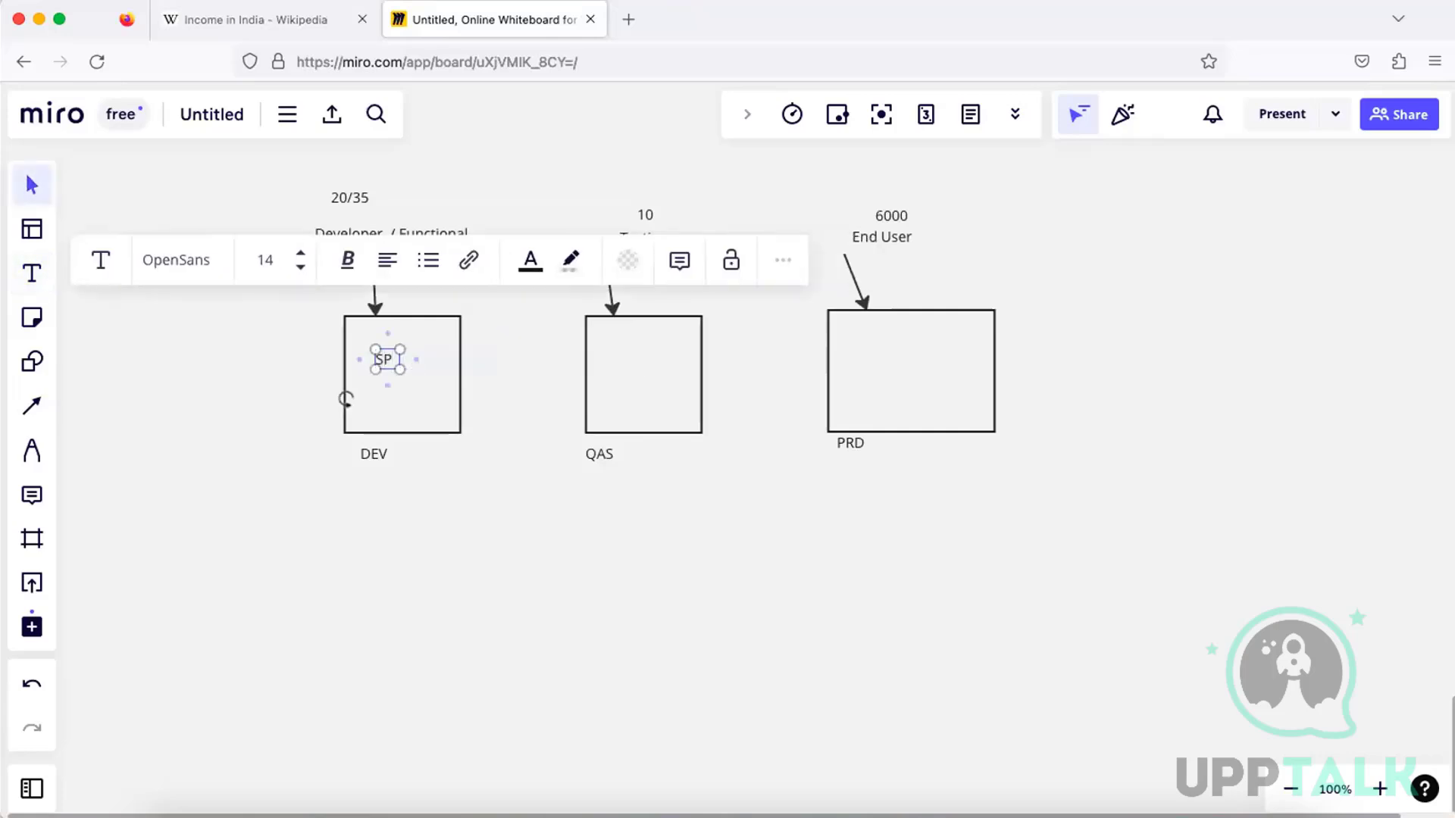
text(RO)
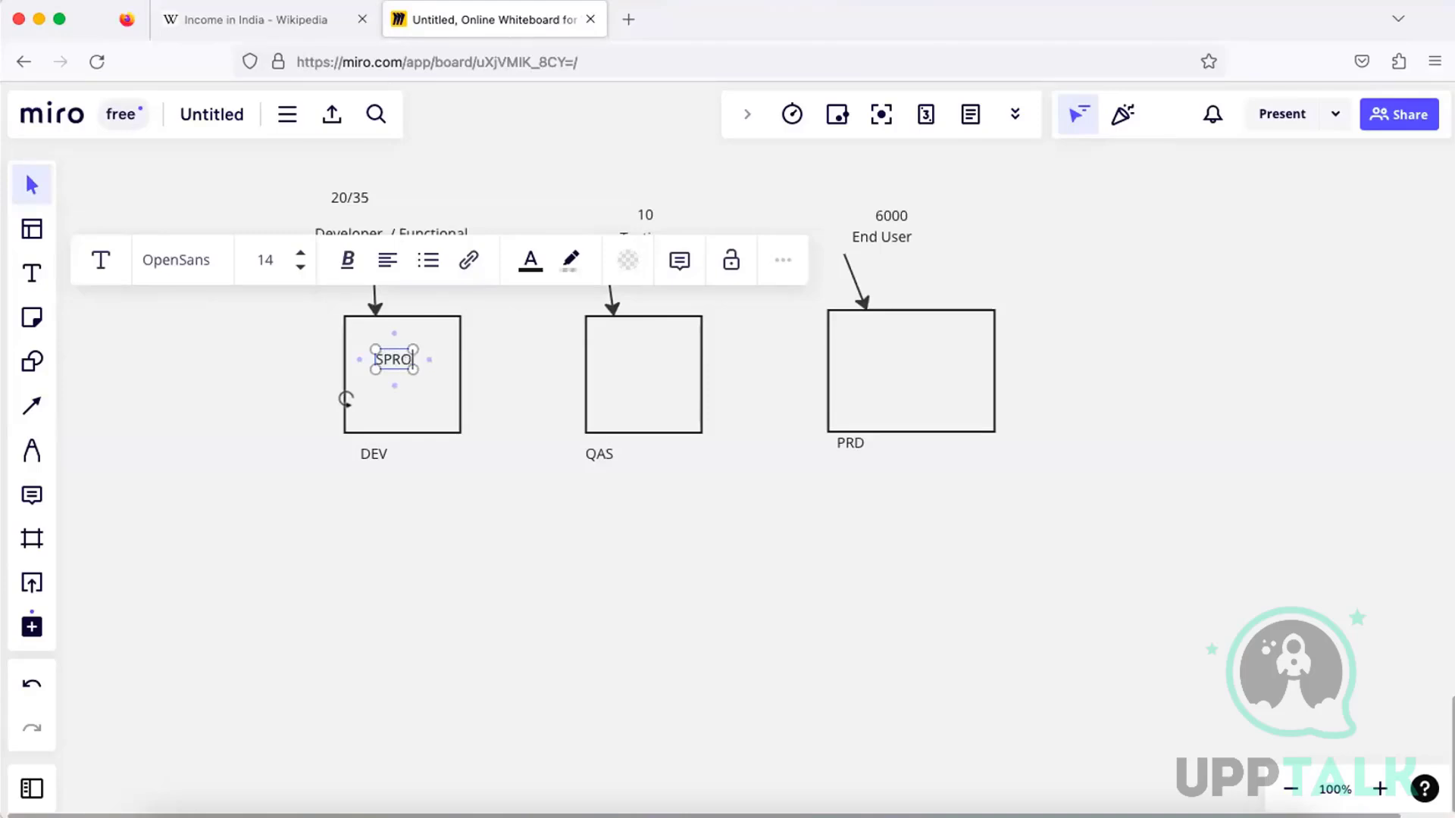
click(475, 433)
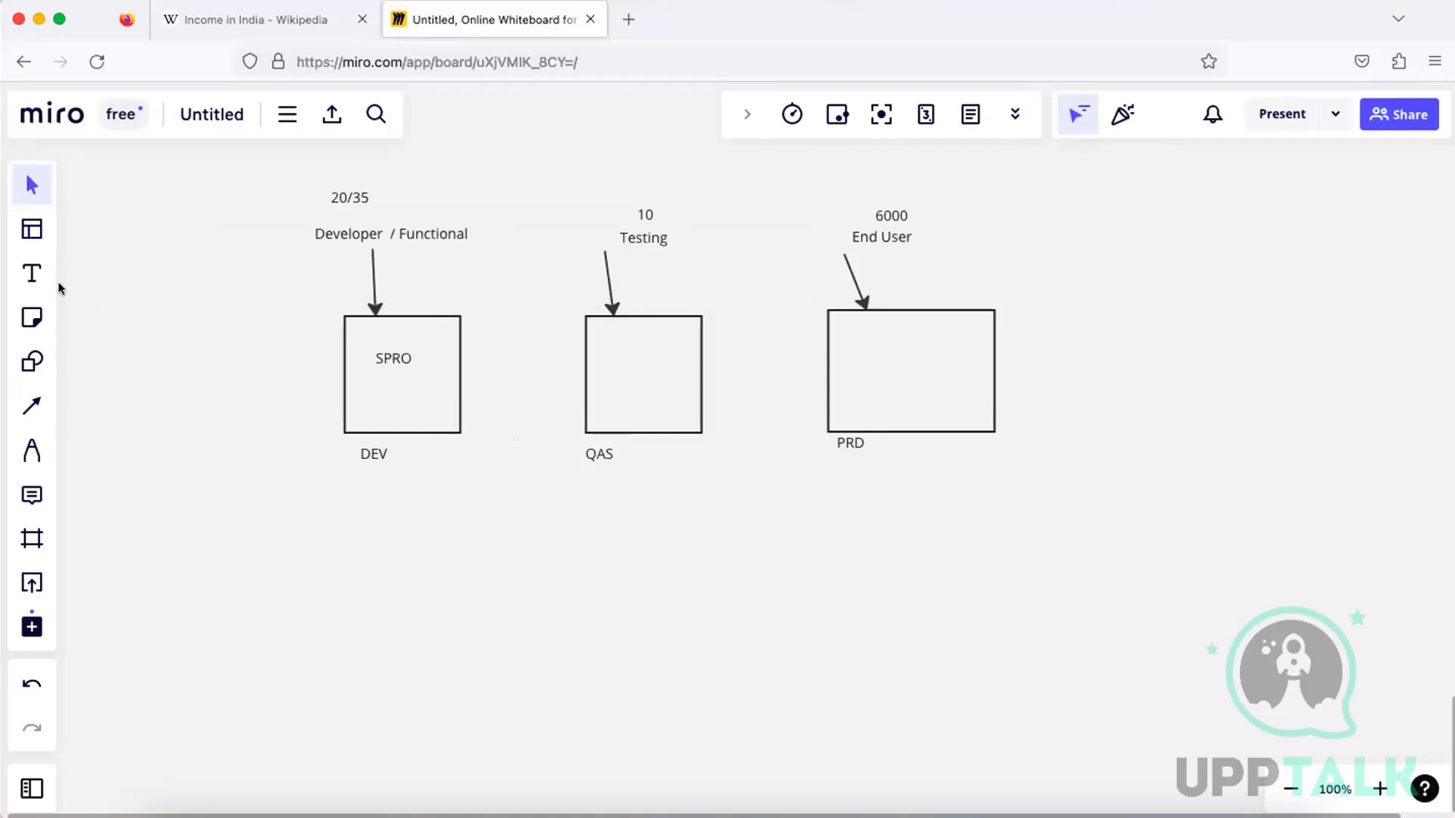
Add the text "TR" below SPRO inside the DEV box
click(32, 273)
click(385, 389)
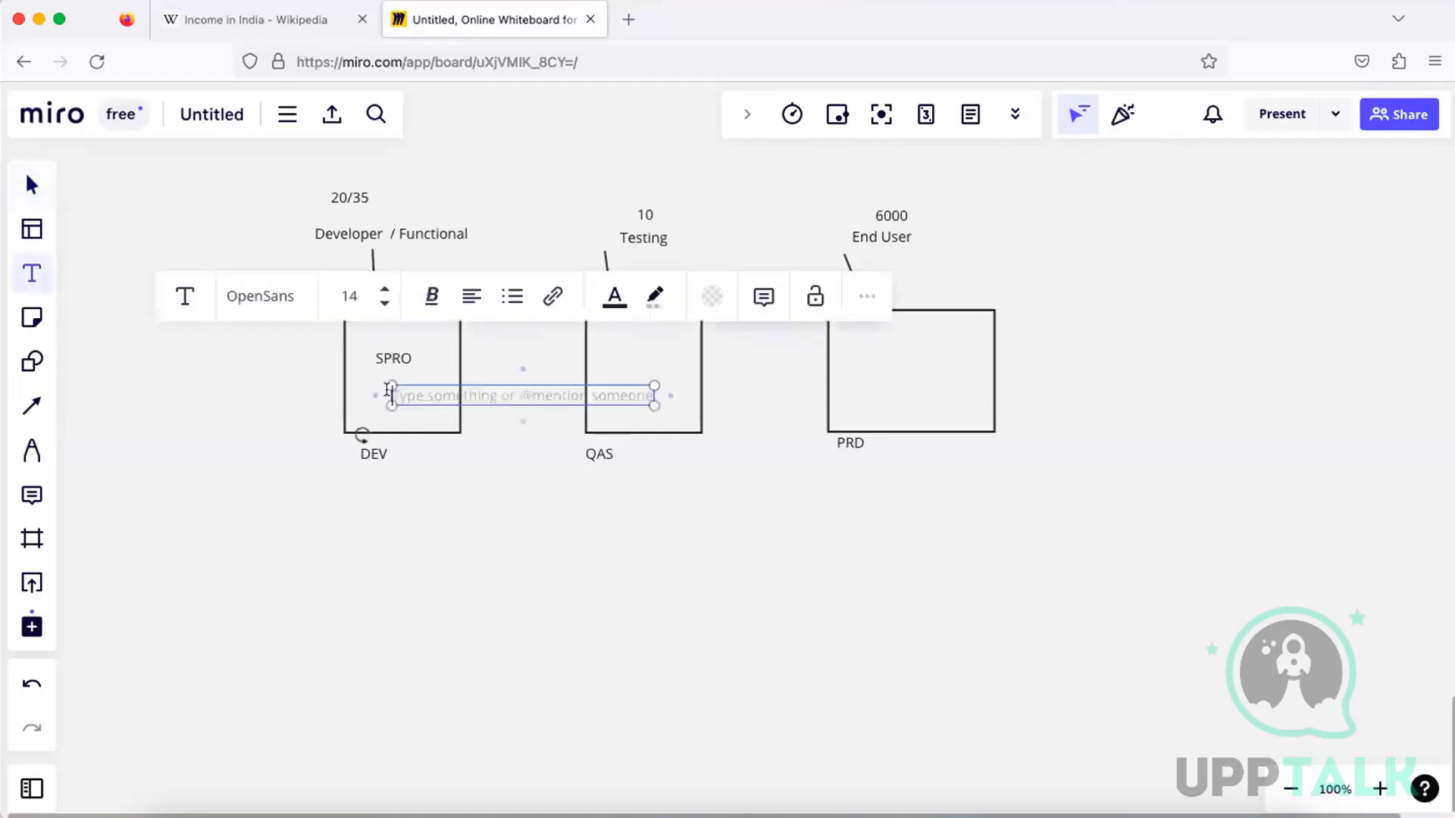
text(TR)
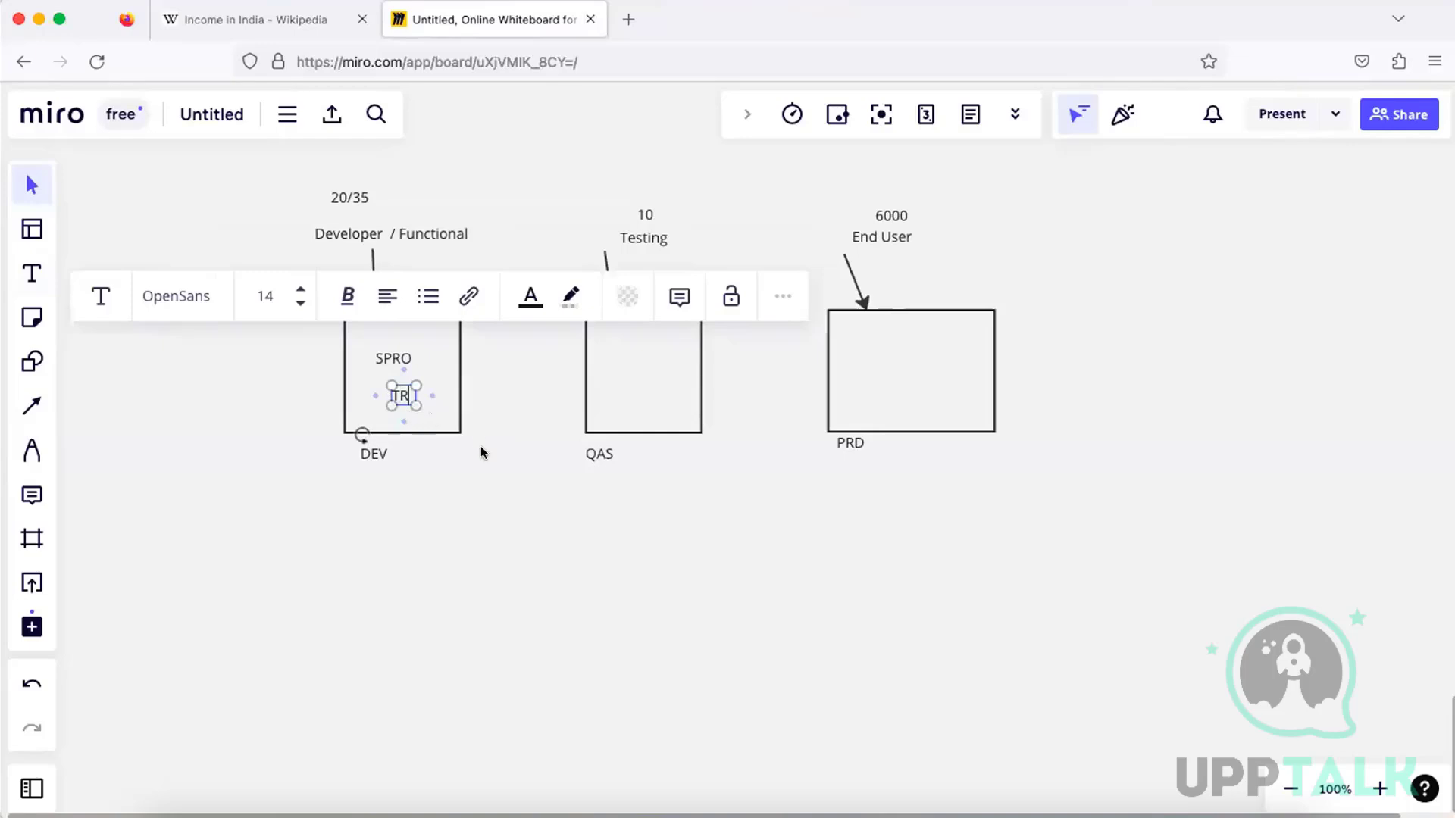
click(399, 375)
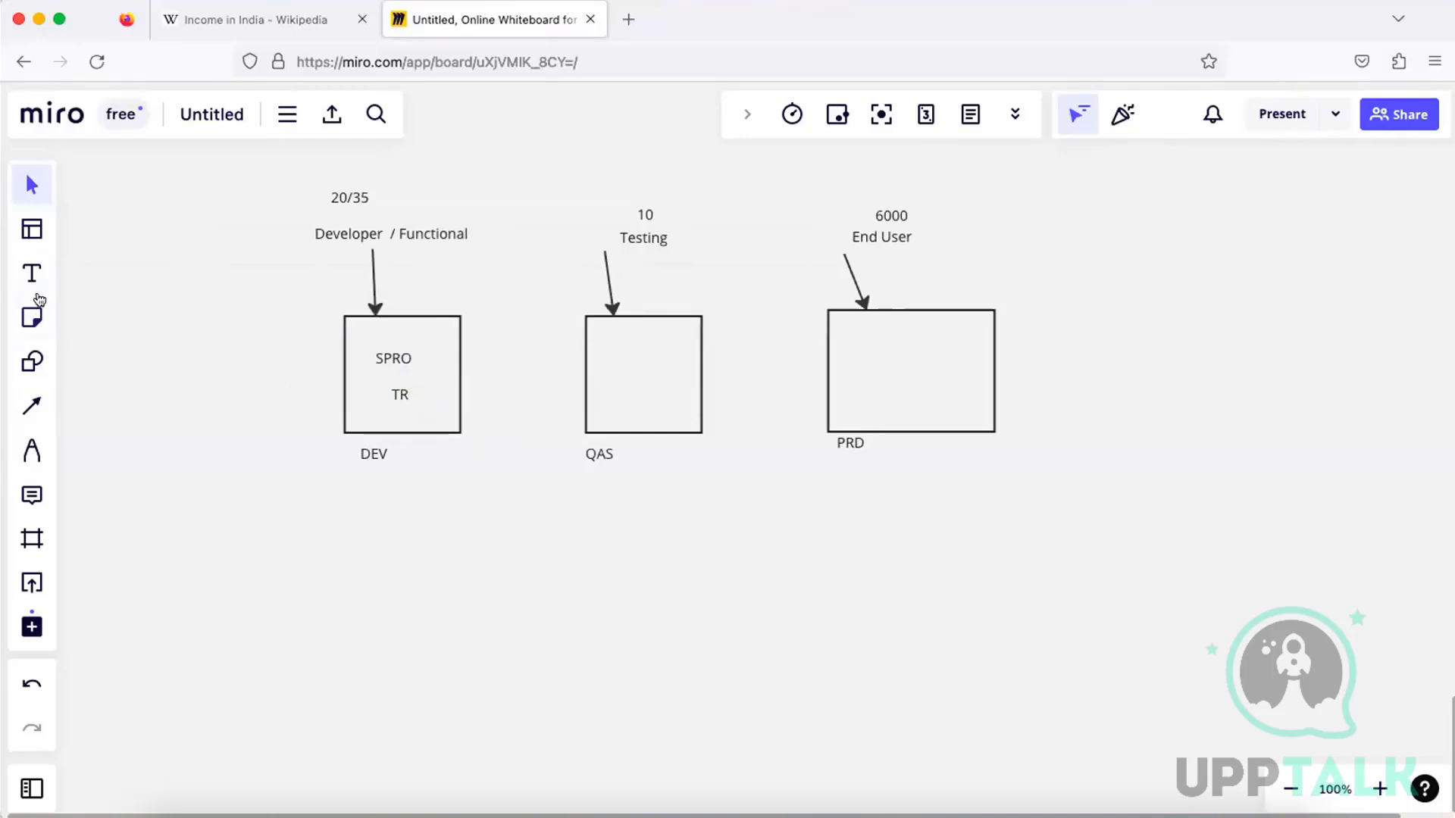
Draw an arrow from TR diagonally down out of the DEV box and label its end "Export"
click(32, 273)
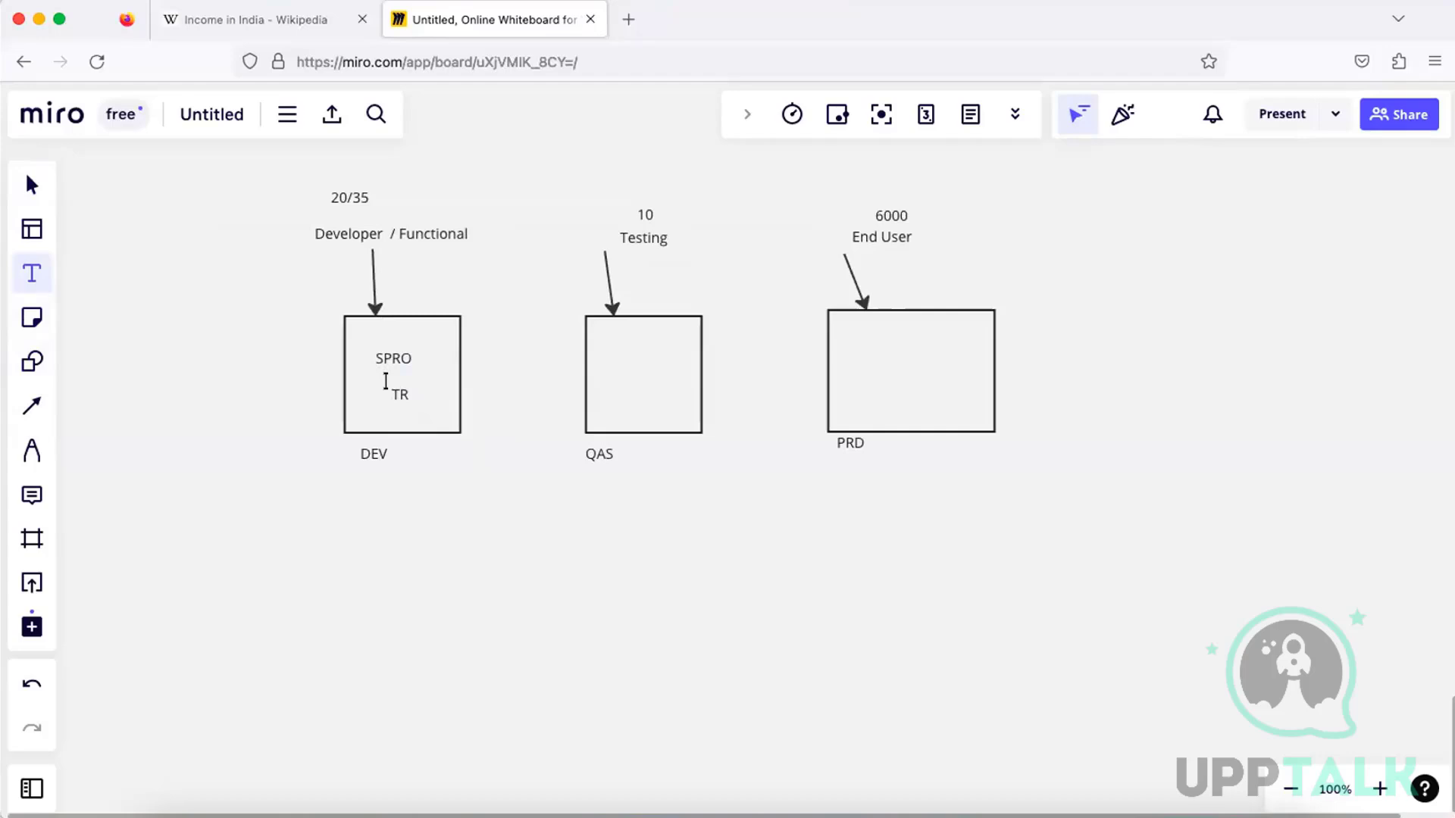
click(33, 405)
drag(403, 405, 483, 492)
click(32, 274)
click(491, 498)
text(Export)
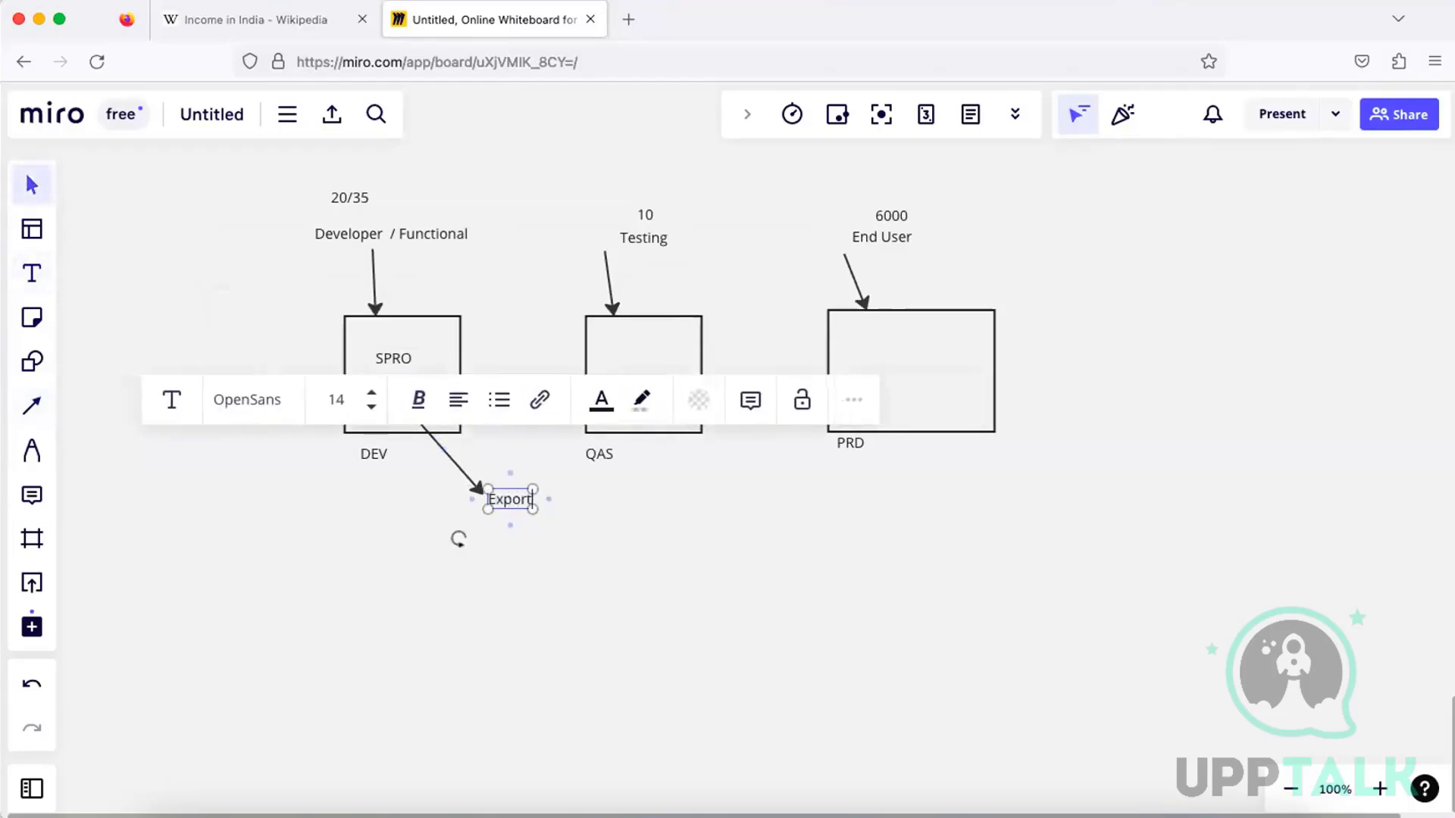
Draw an arrow from Export to the QAS box and add the text "Import" with "Test" on a second line inside that box
click(32, 405)
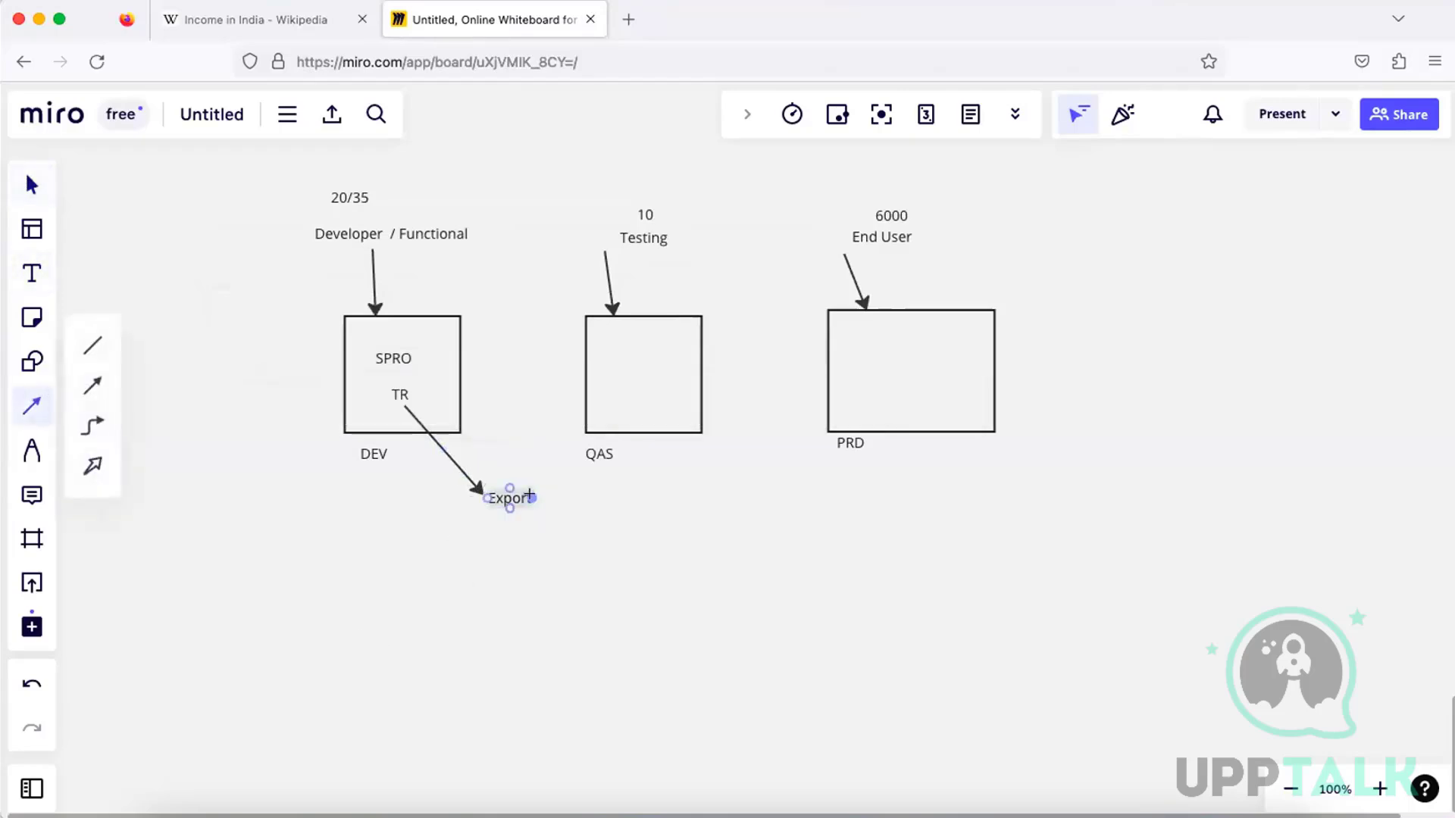
drag(529, 494, 597, 387)
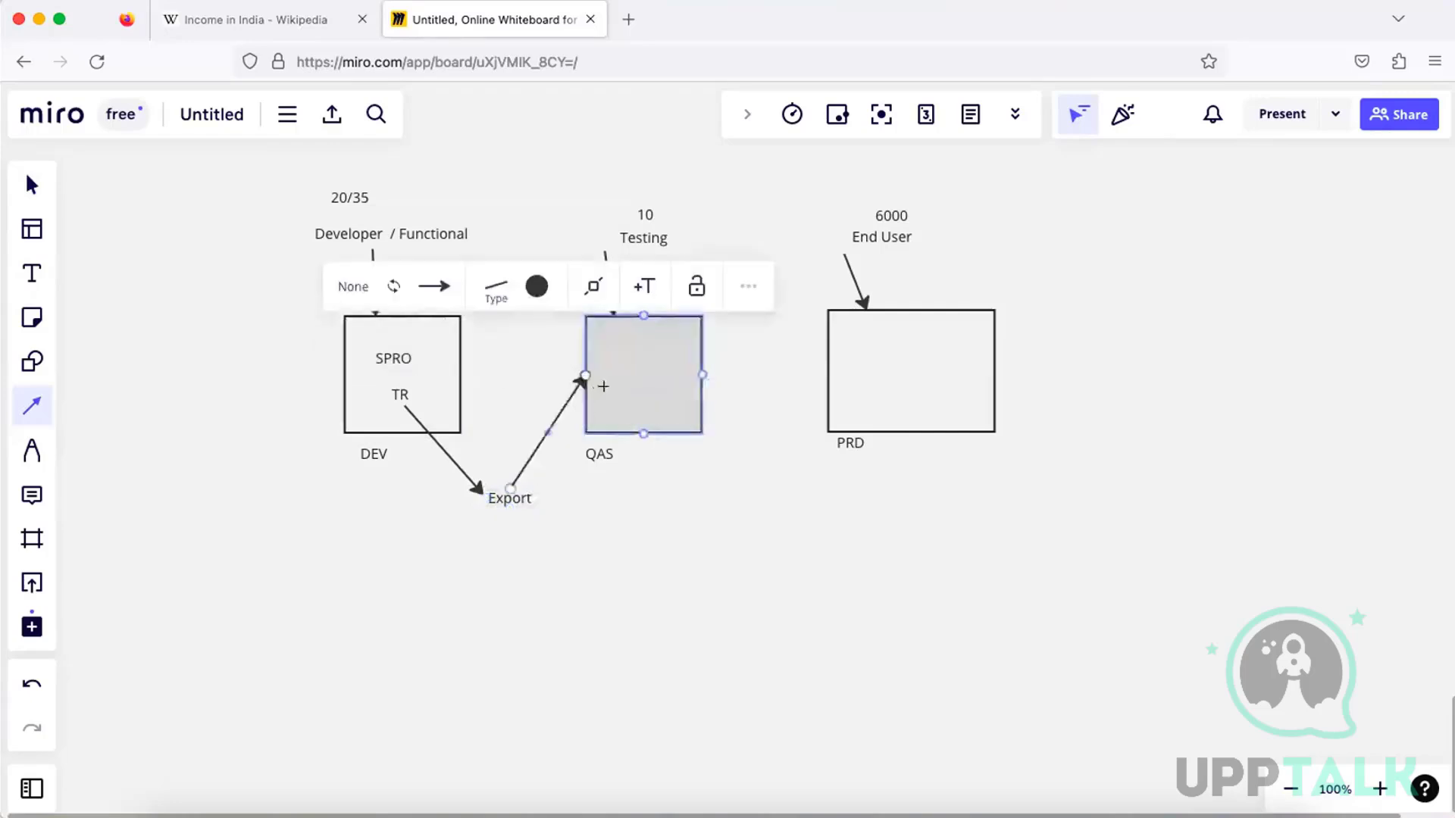
click(31, 274)
click(612, 372)
text(m)
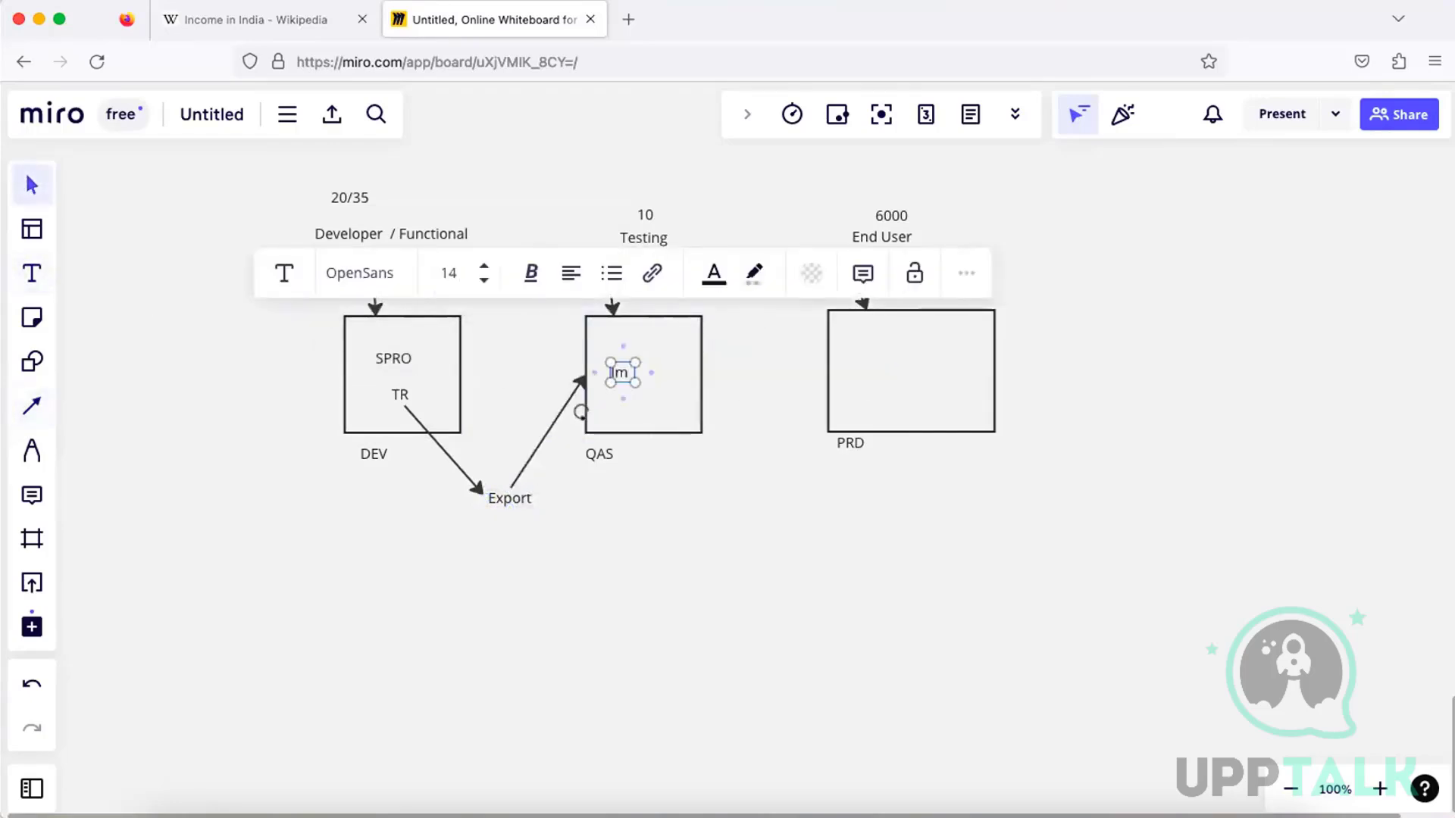
text(port)
key(Return)
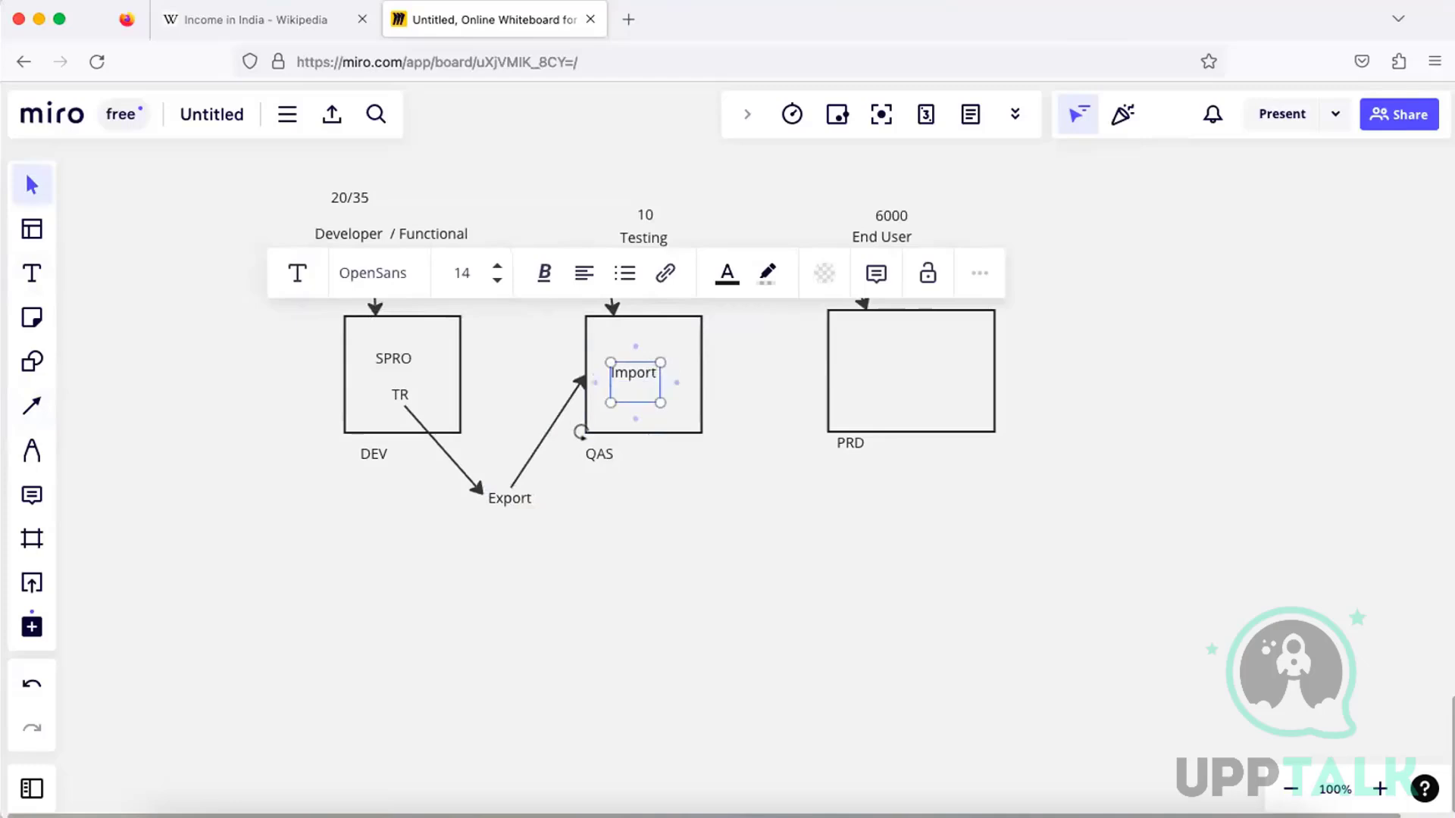
text(Test)
click(670, 568)
Draw an arrow from the Export label to the near side of the PRD box
click(32, 409)
mouse_move(537, 498)
mouse_down()
mouse_move(805, 416)
mouse_move(824, 374)
mouse_up()
key(Escape)
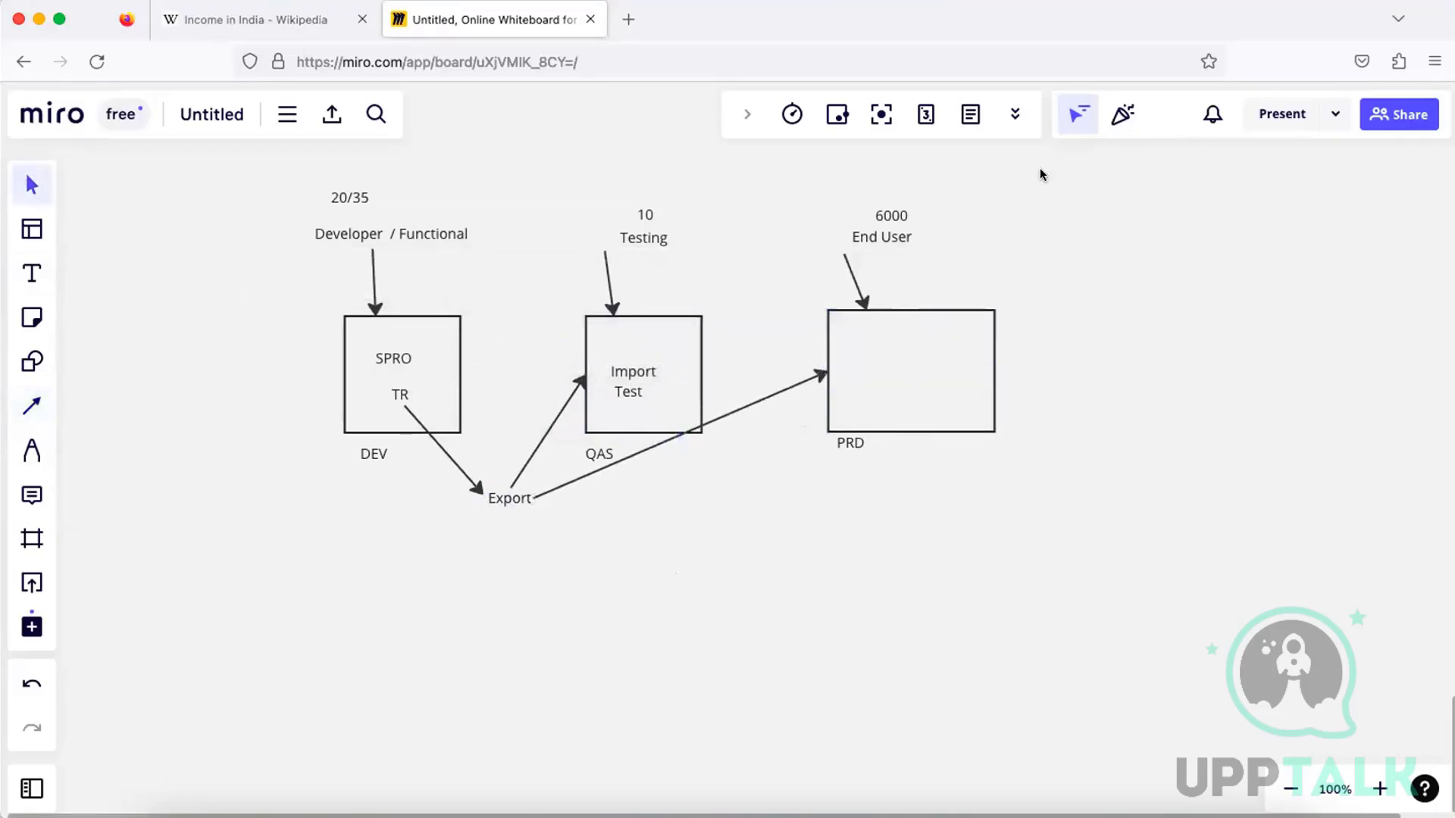
Add the text "SE01/ SE09" below the DEV label, beside the arrow to Export
click(32, 276)
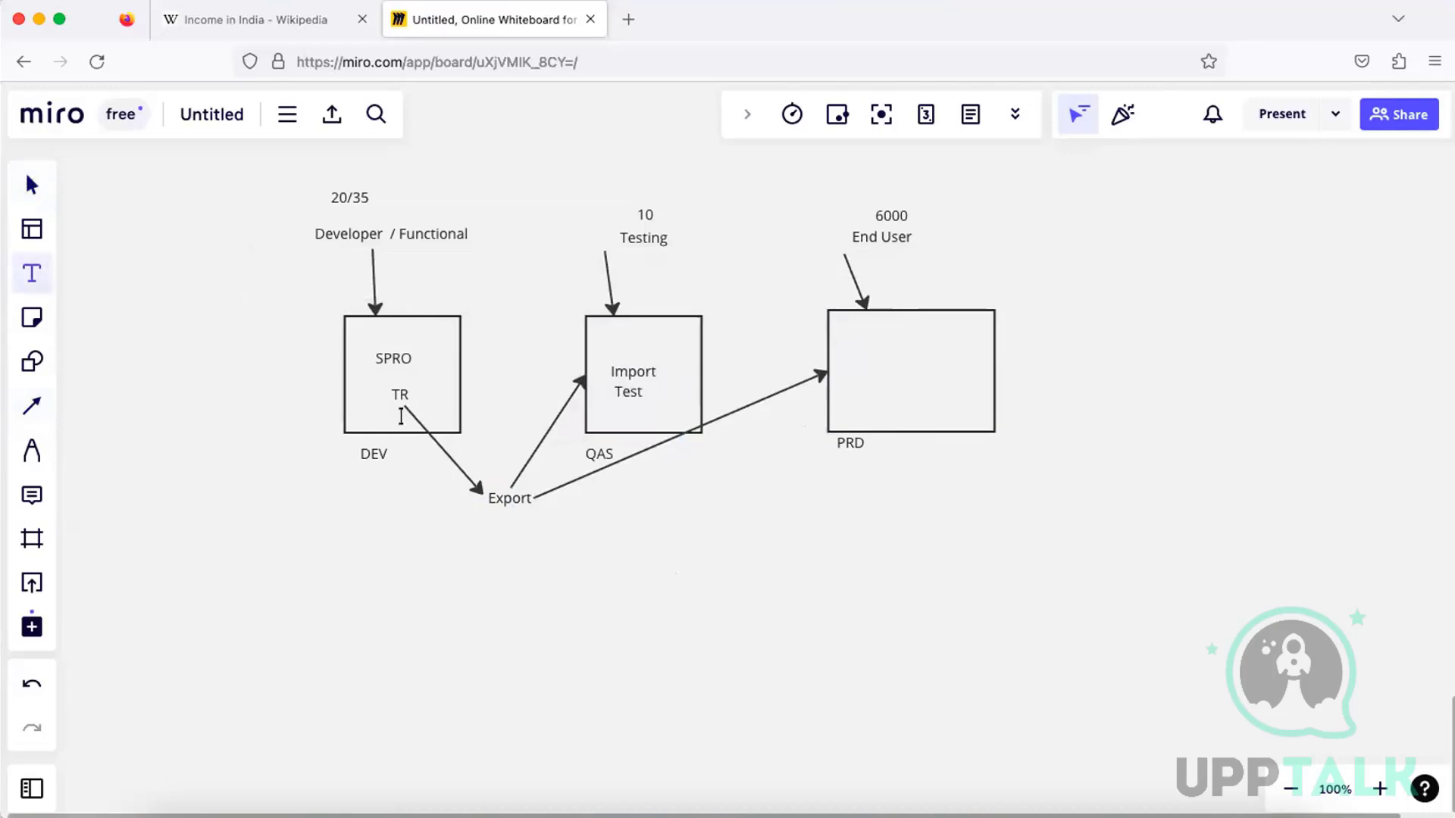
click(380, 485)
text(SE)
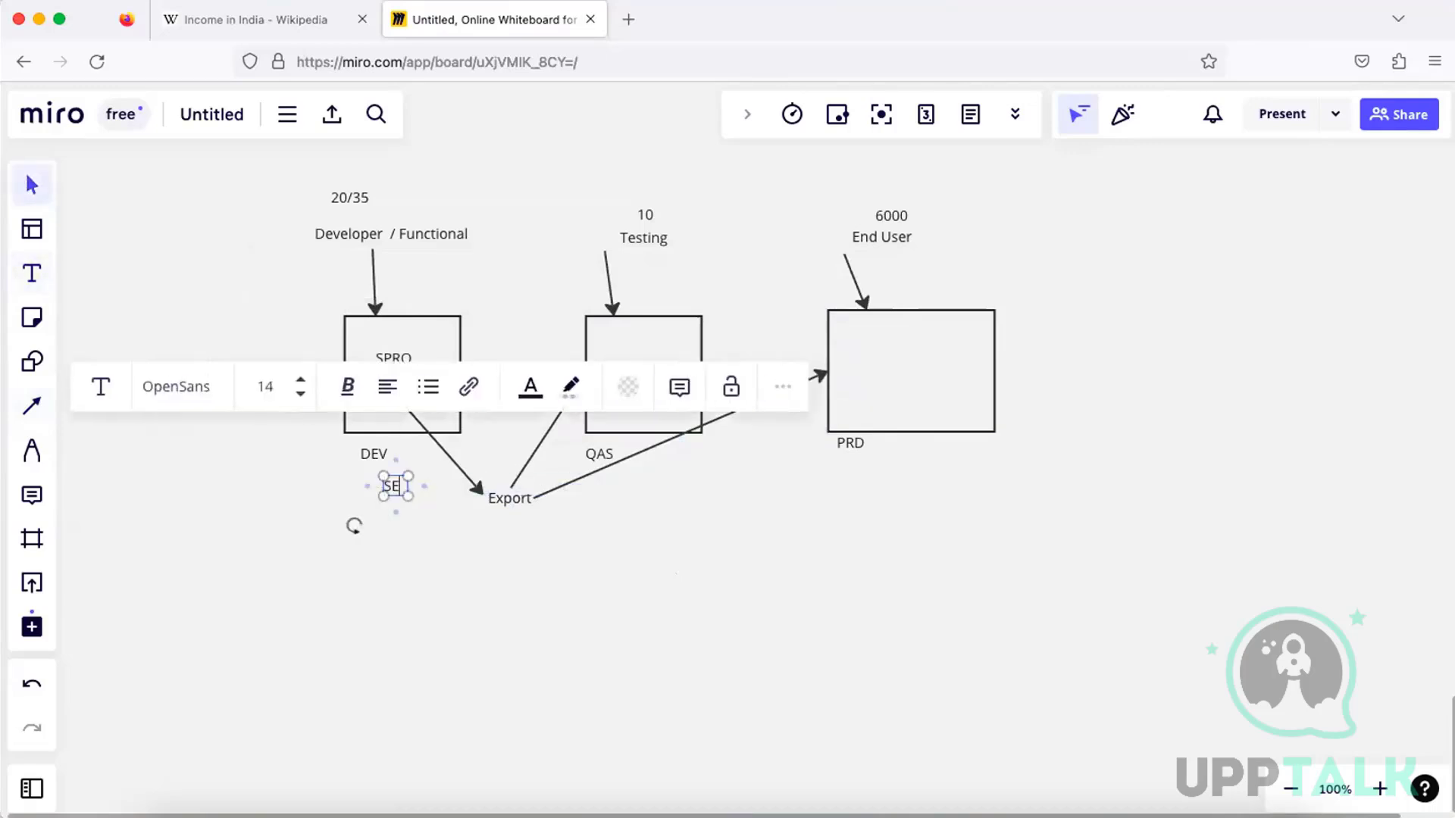
text(01/ SE0)
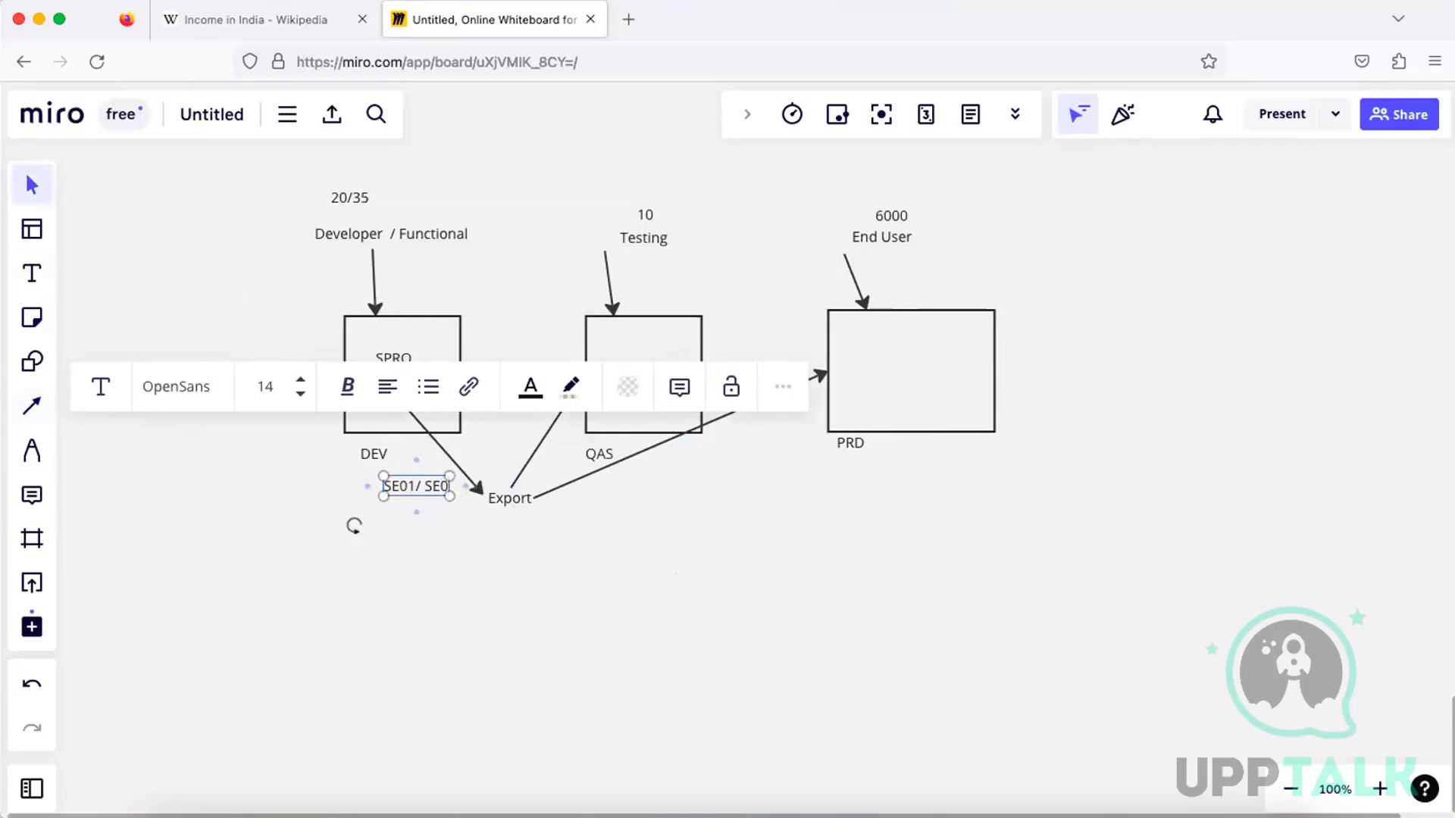
text(9)
click(421, 517)
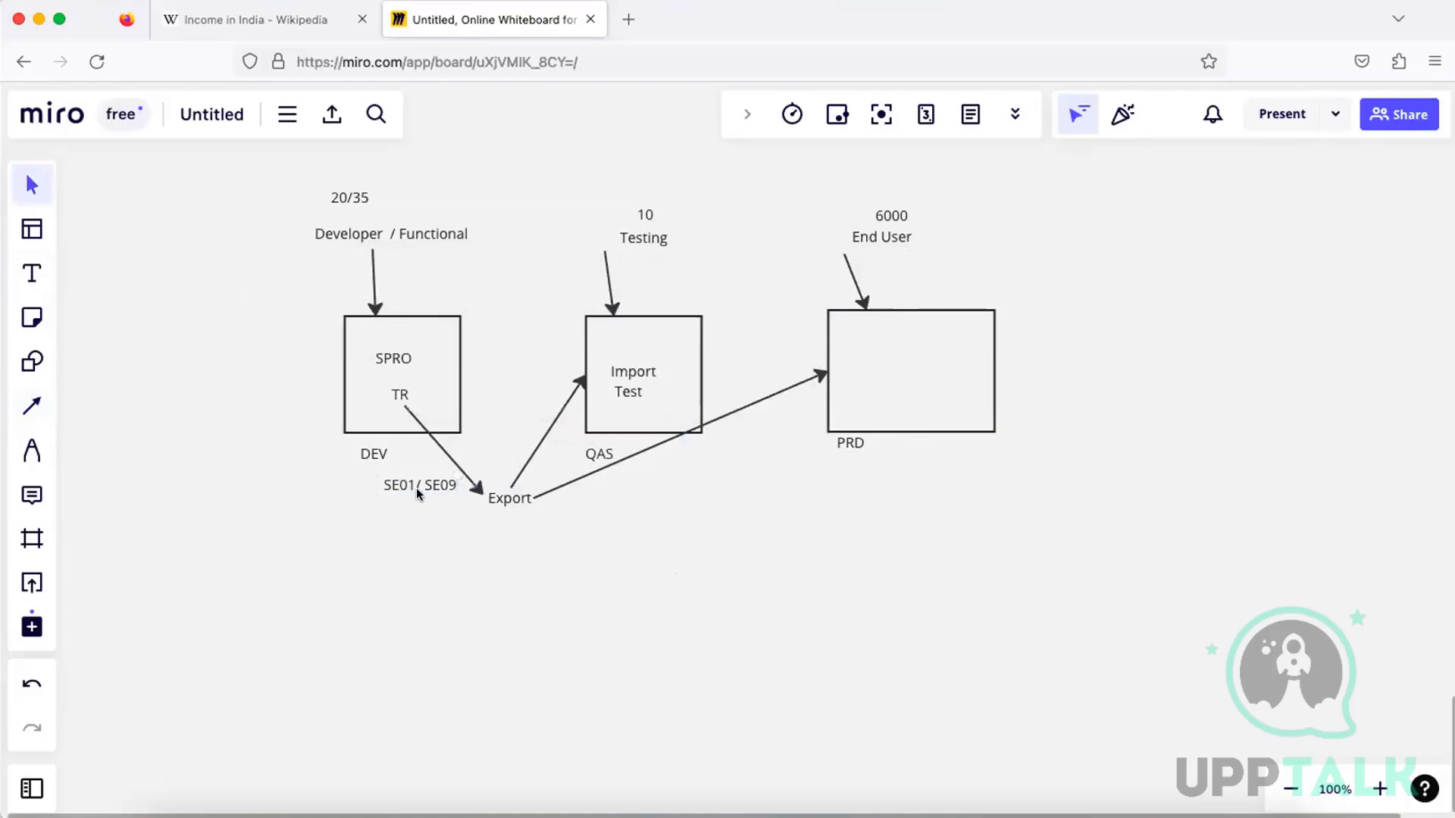
Label the arrow from Export to the QAS box with the text "Import" and a separate text "STMS" above it
click(31, 274)
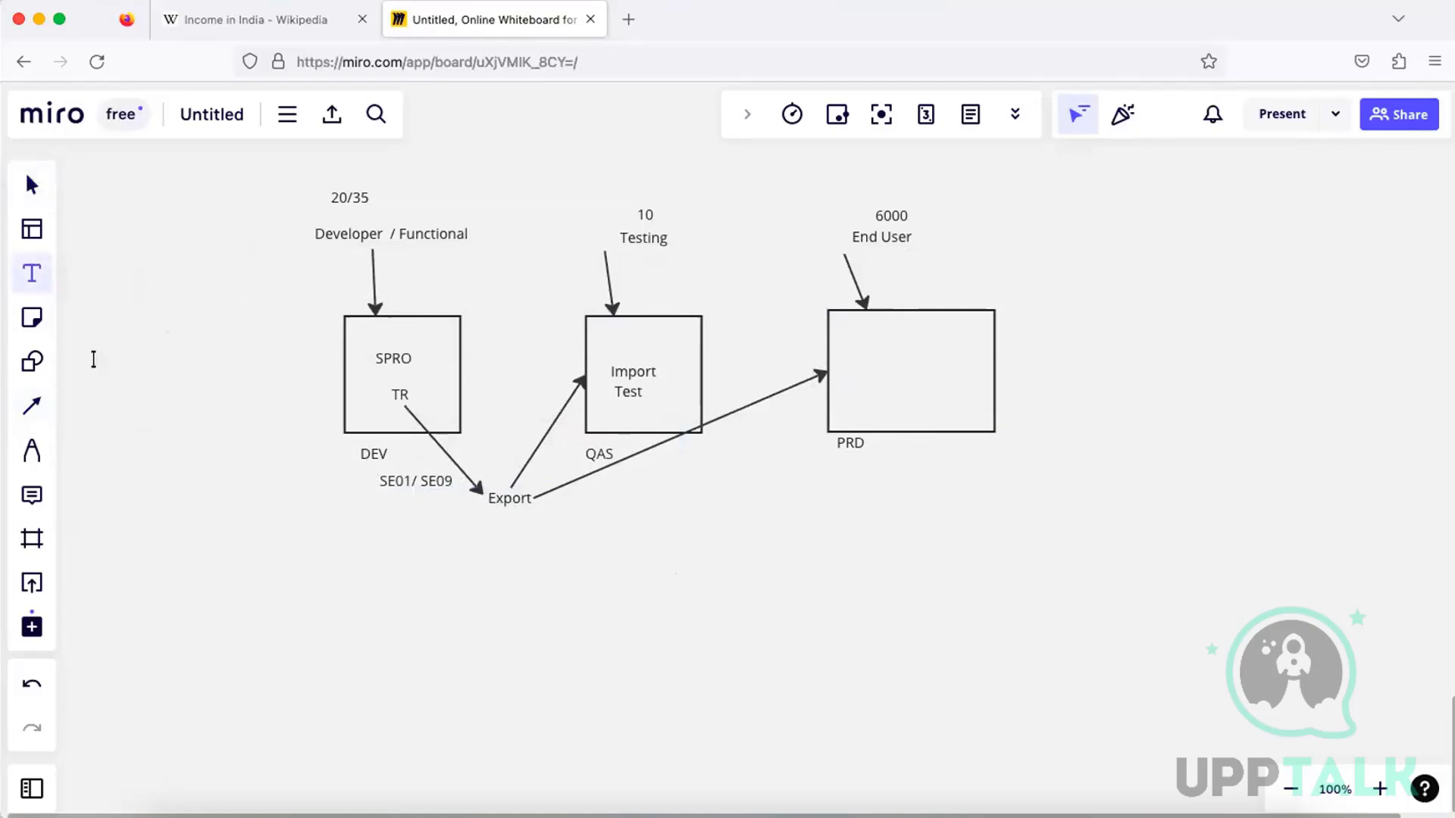
click(512, 416)
text(Im)
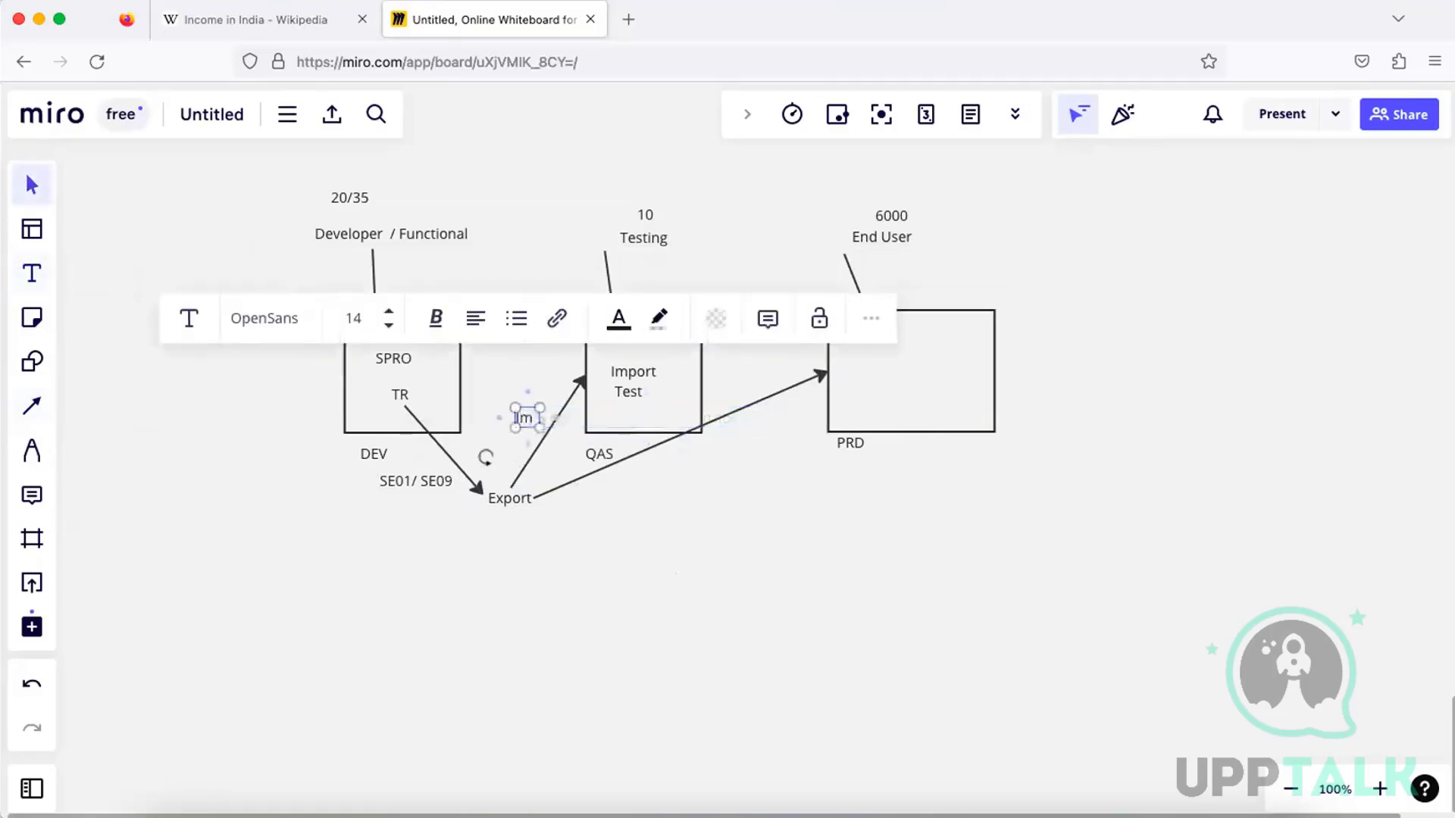
text(port)
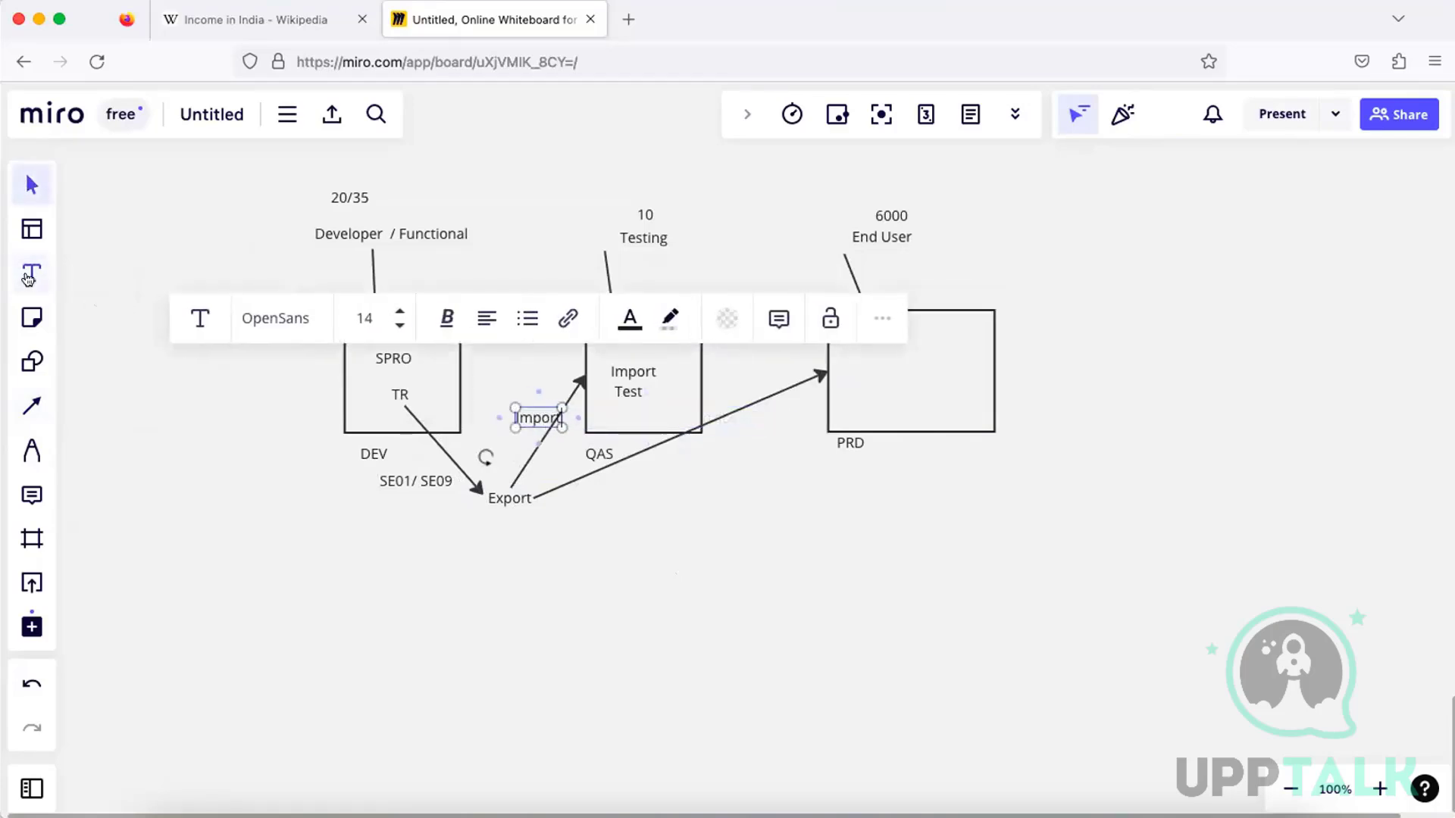
click(29, 275)
click(539, 356)
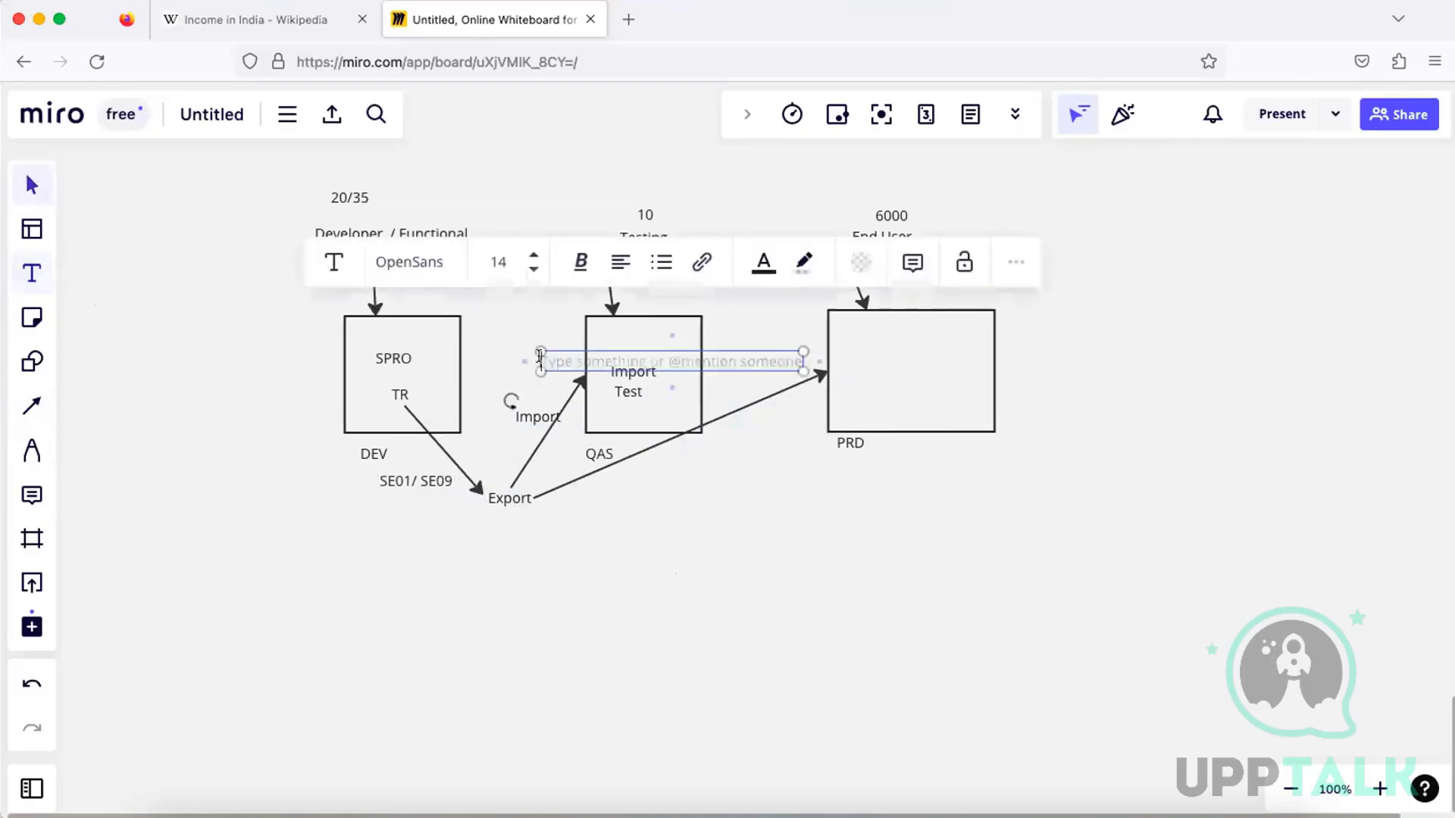
text(STMS)
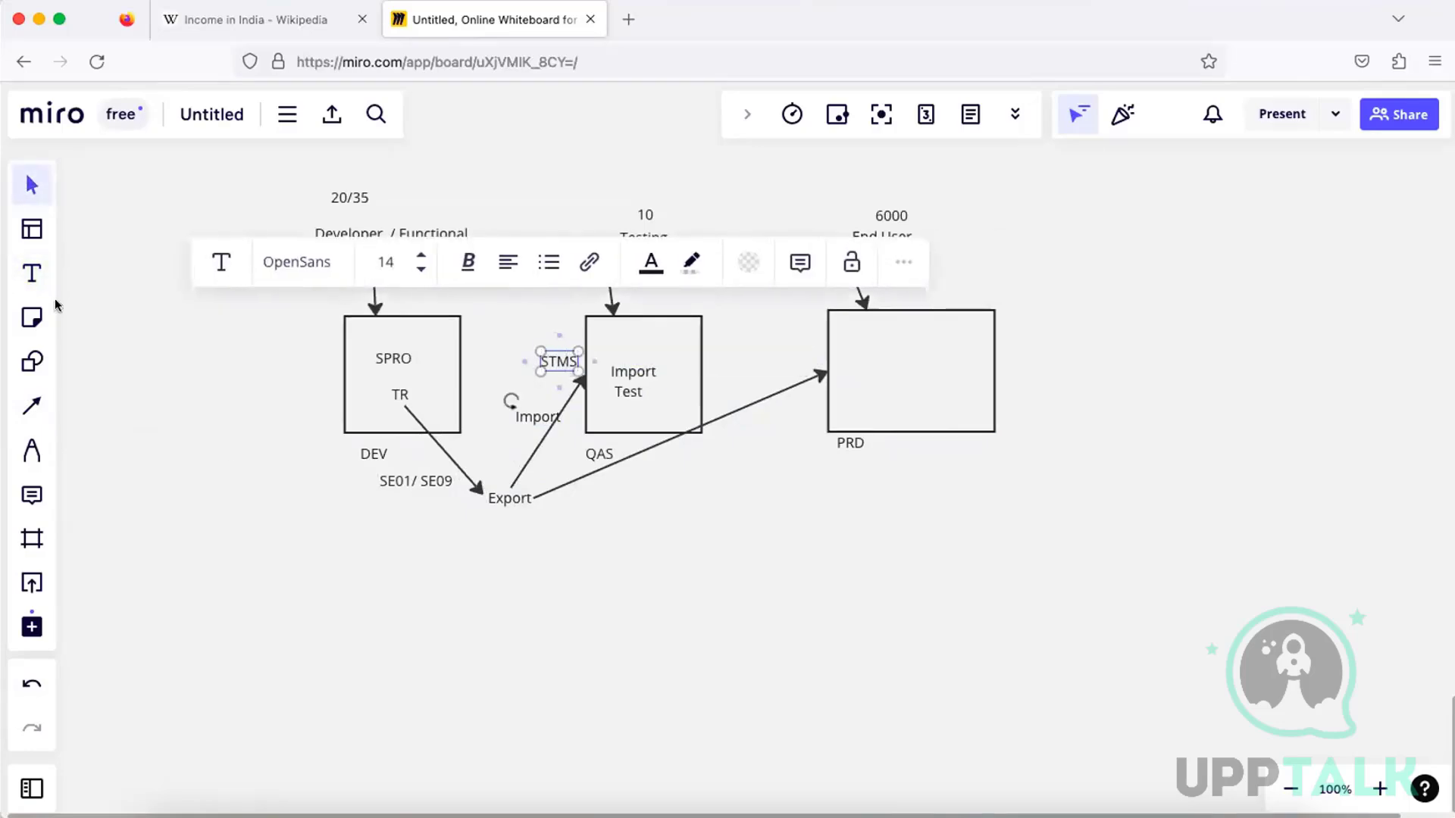
Add the text "Import STMS" below the arrow from Export to the PRD box
click(32, 275)
click(643, 462)
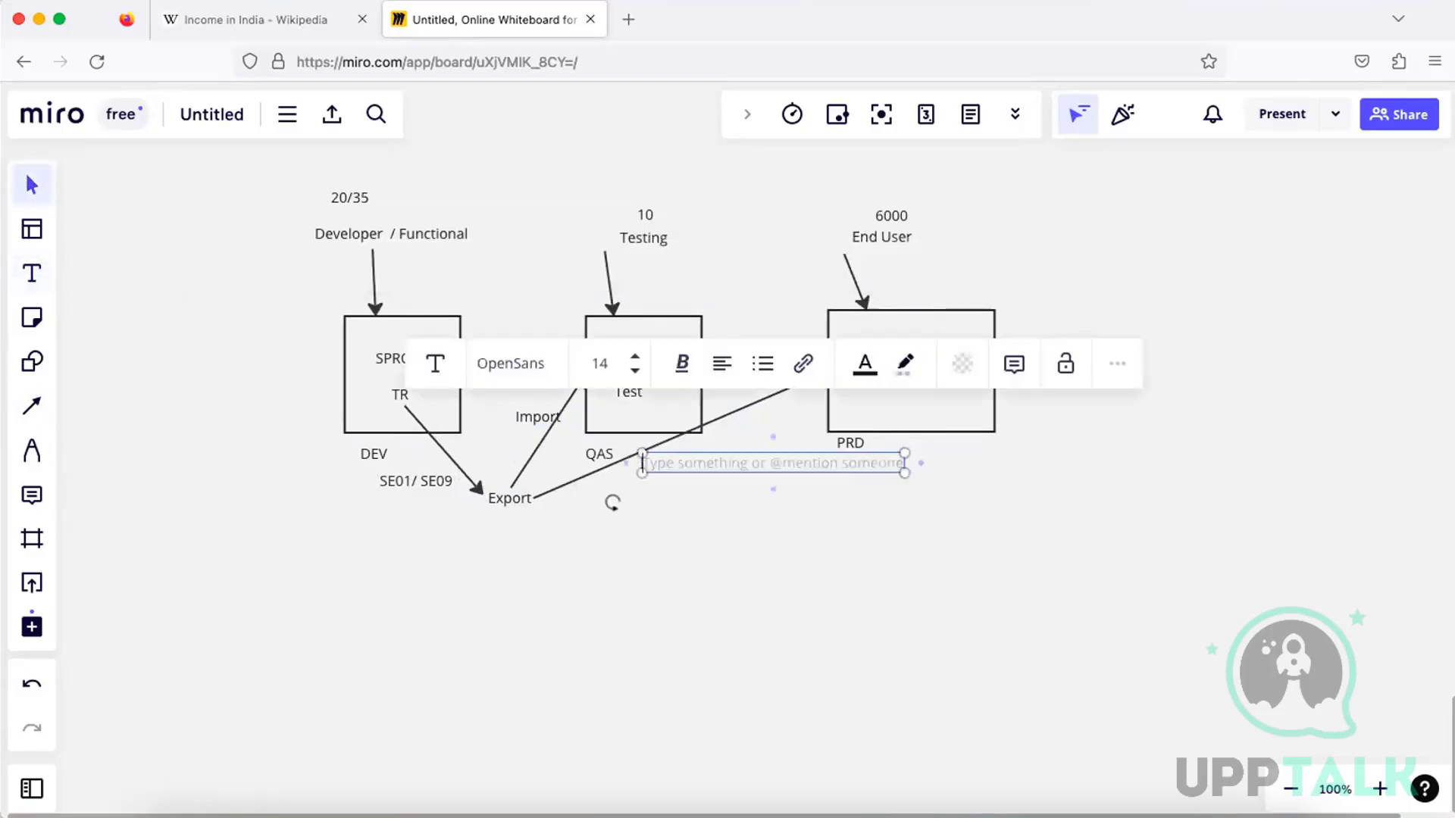
text(Import)
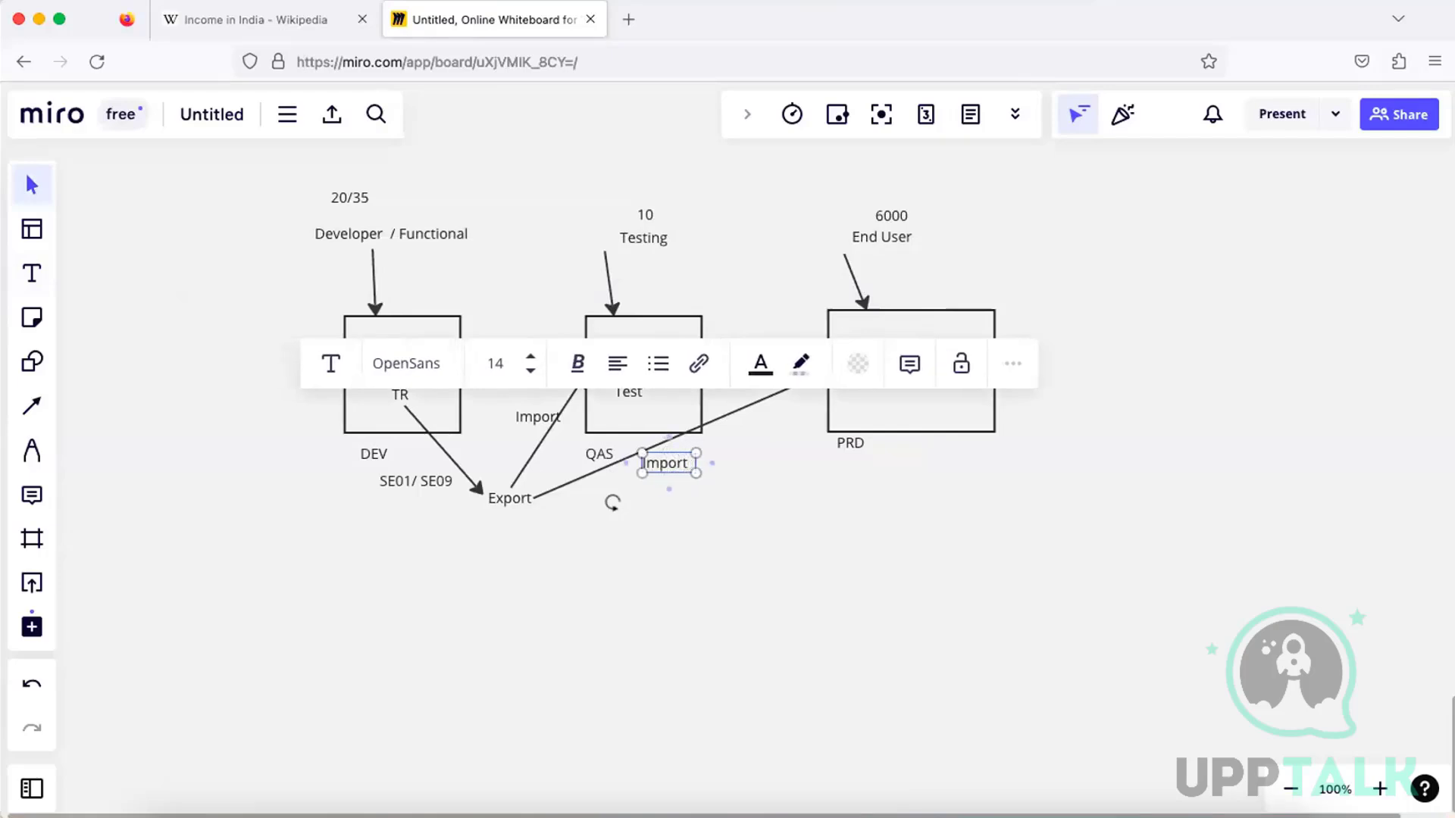
text(  STMS)
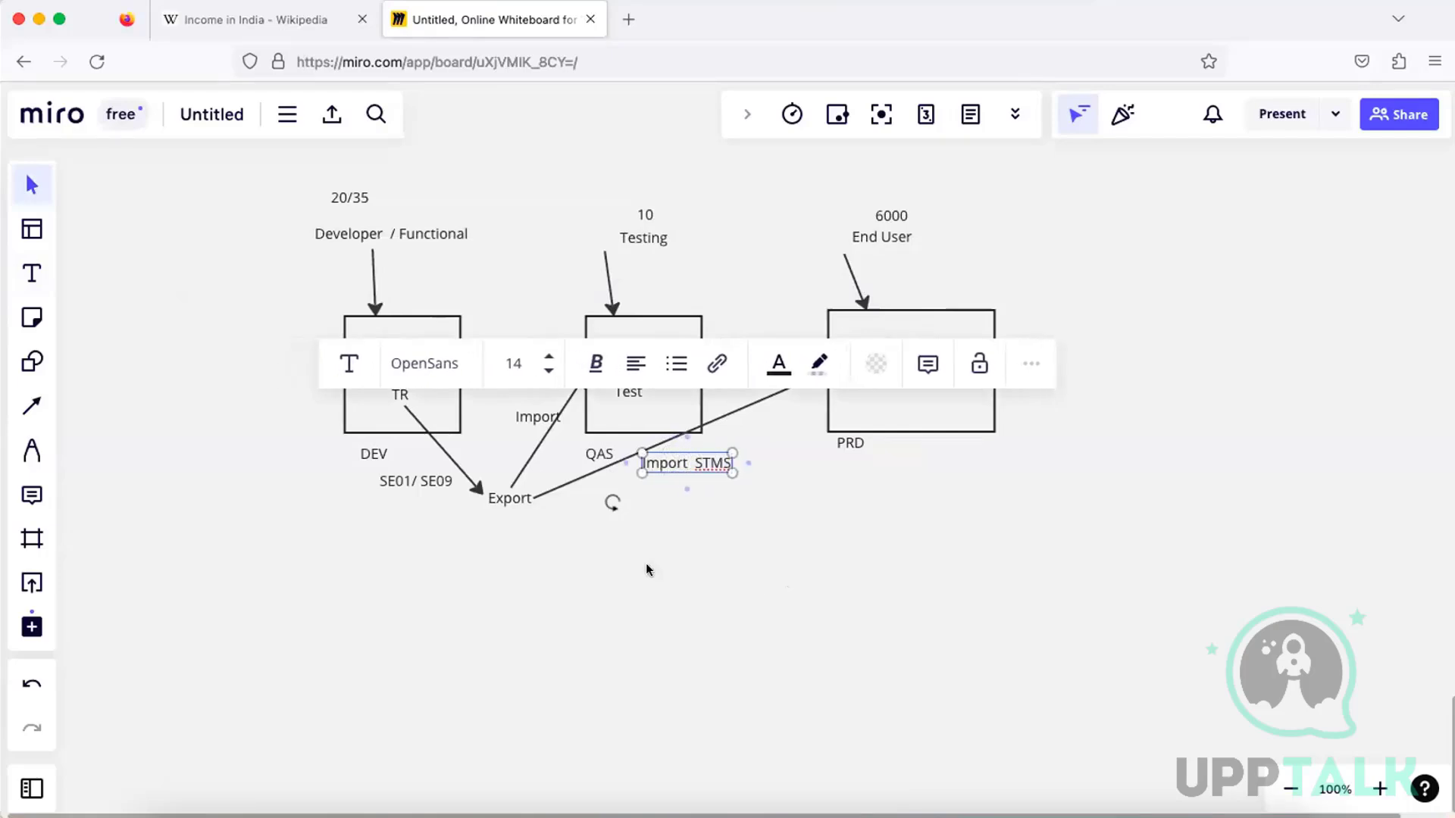
click(648, 568)
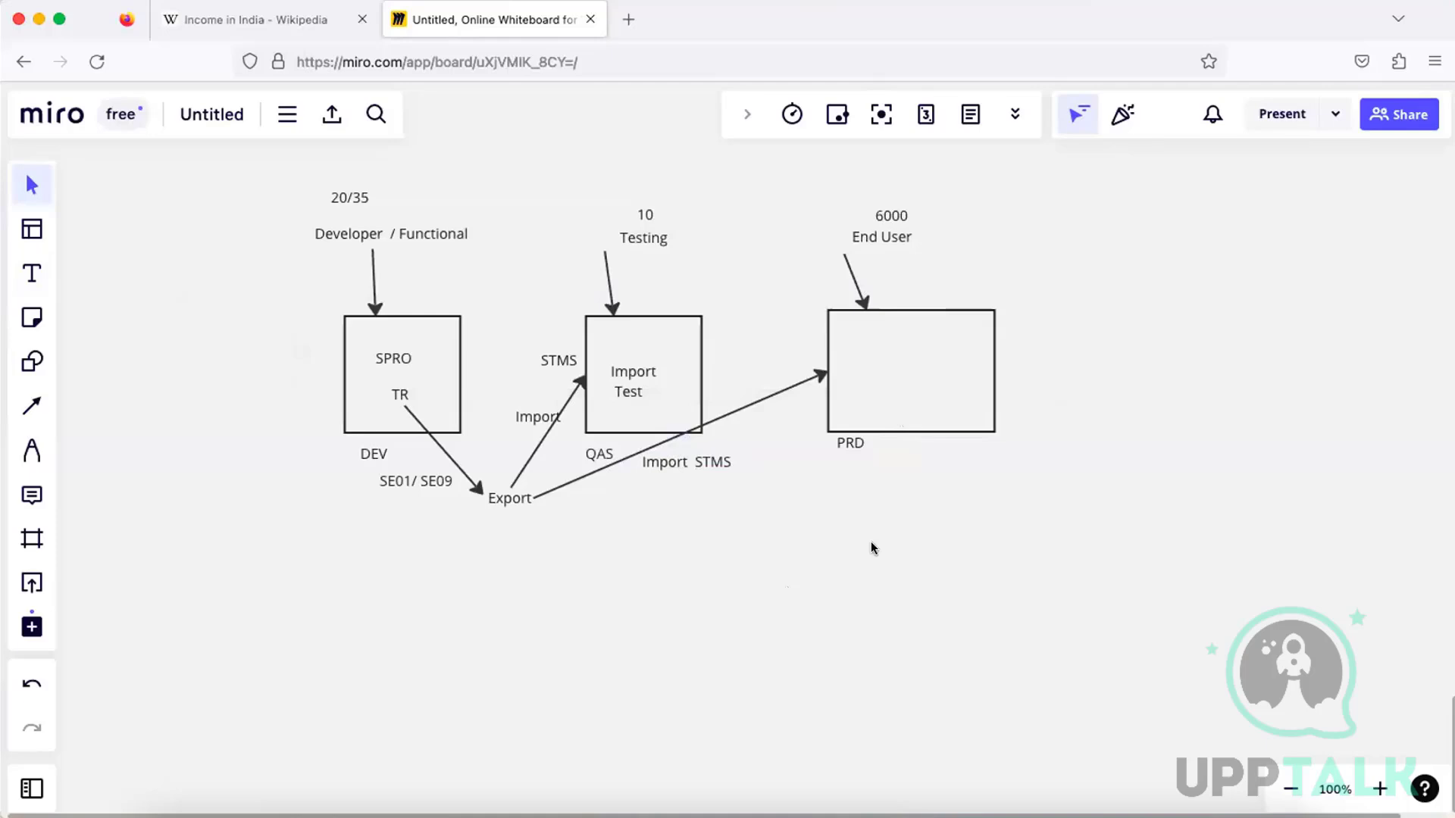
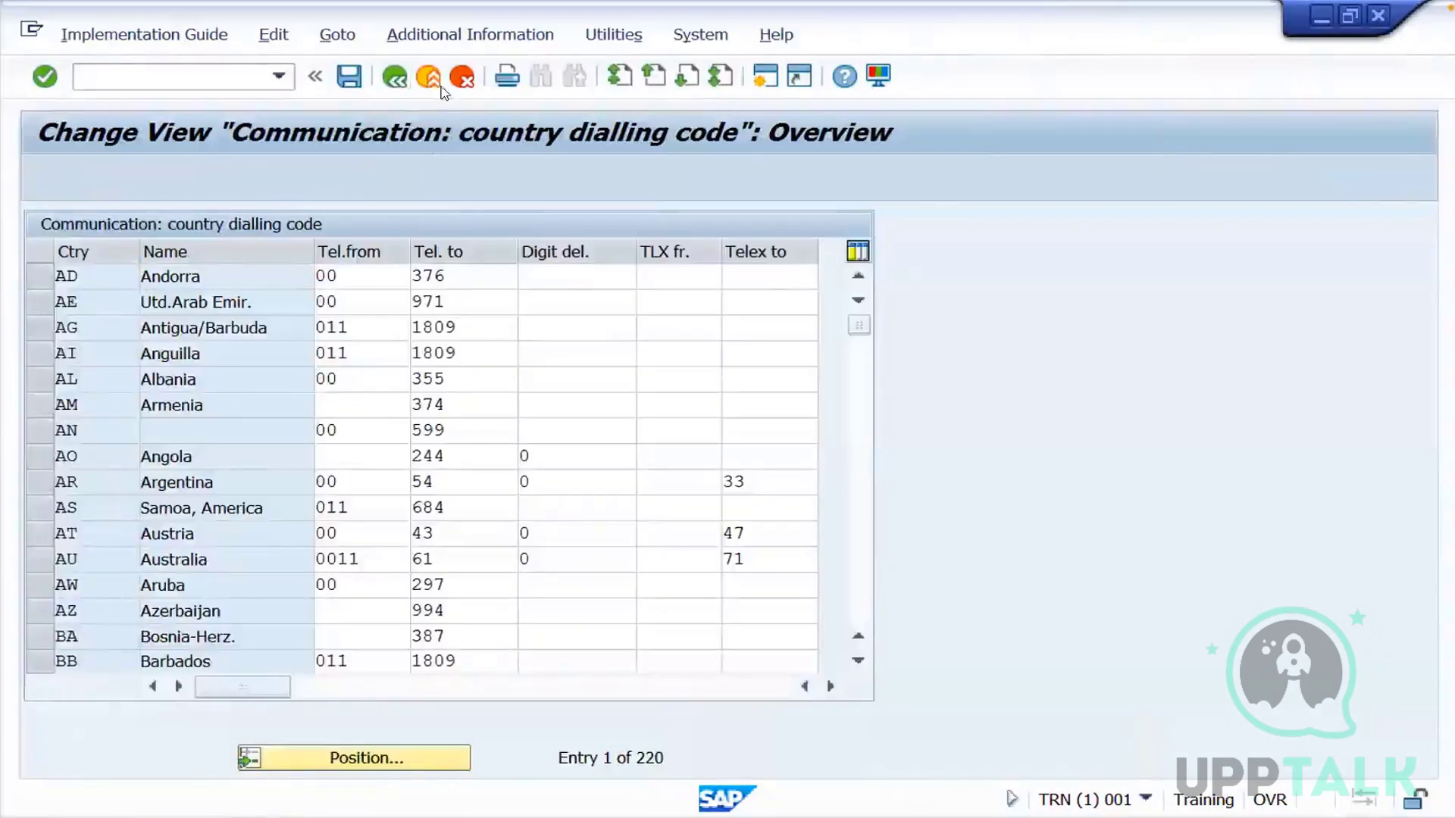
Leave the implementation guide and view the session's system, client and transaction information
click(429, 78)
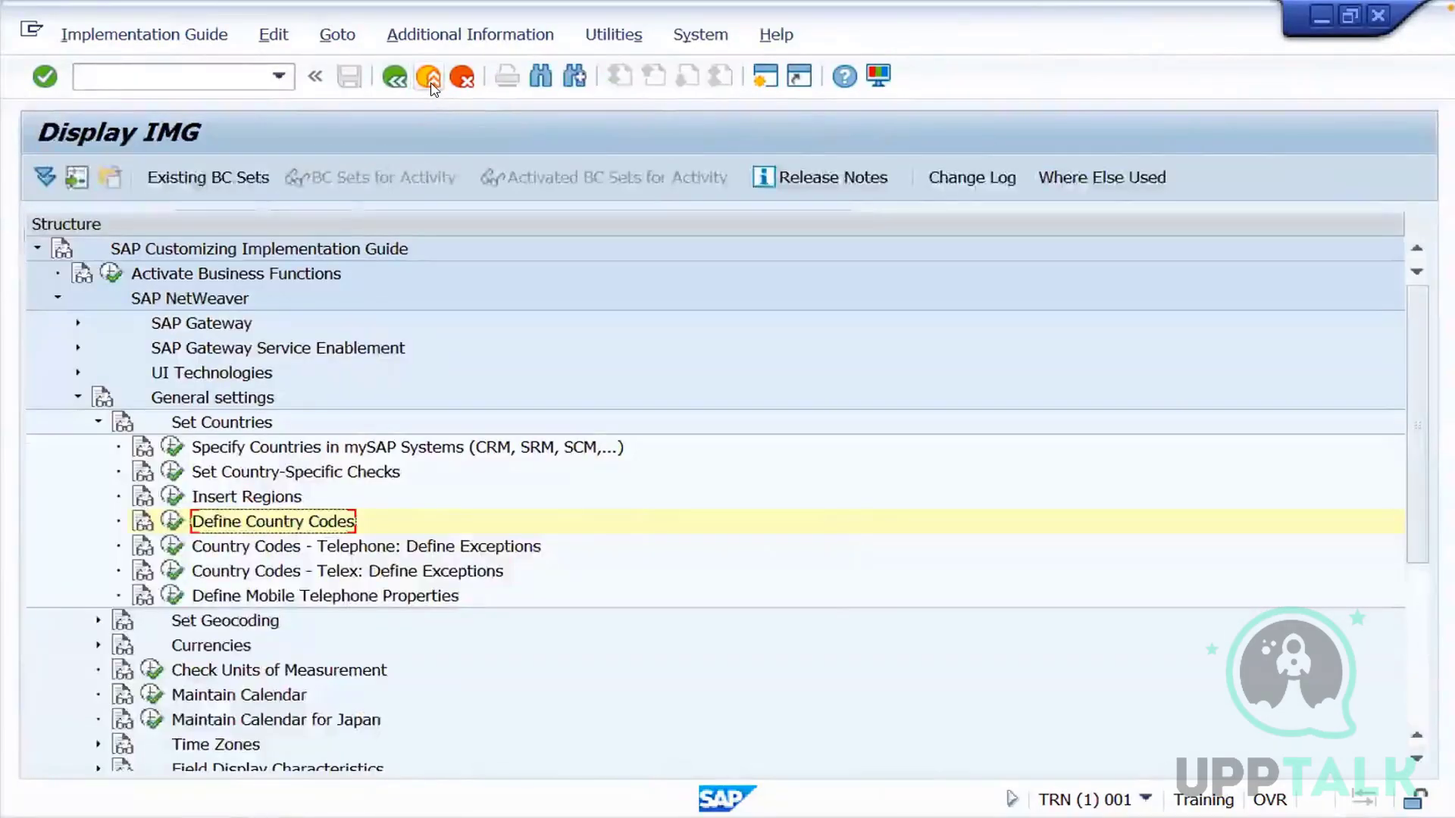
click(429, 78)
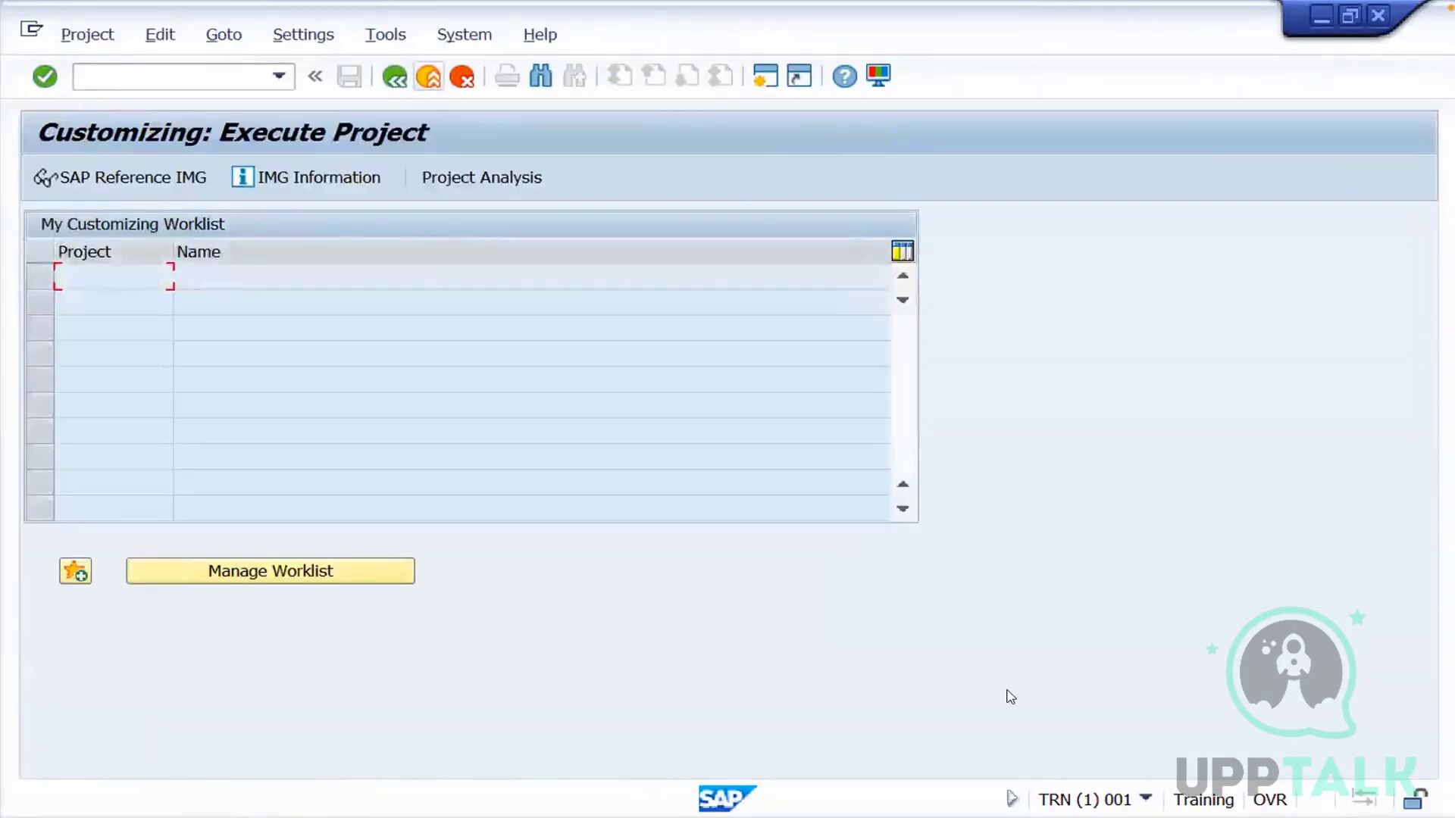
click(1146, 798)
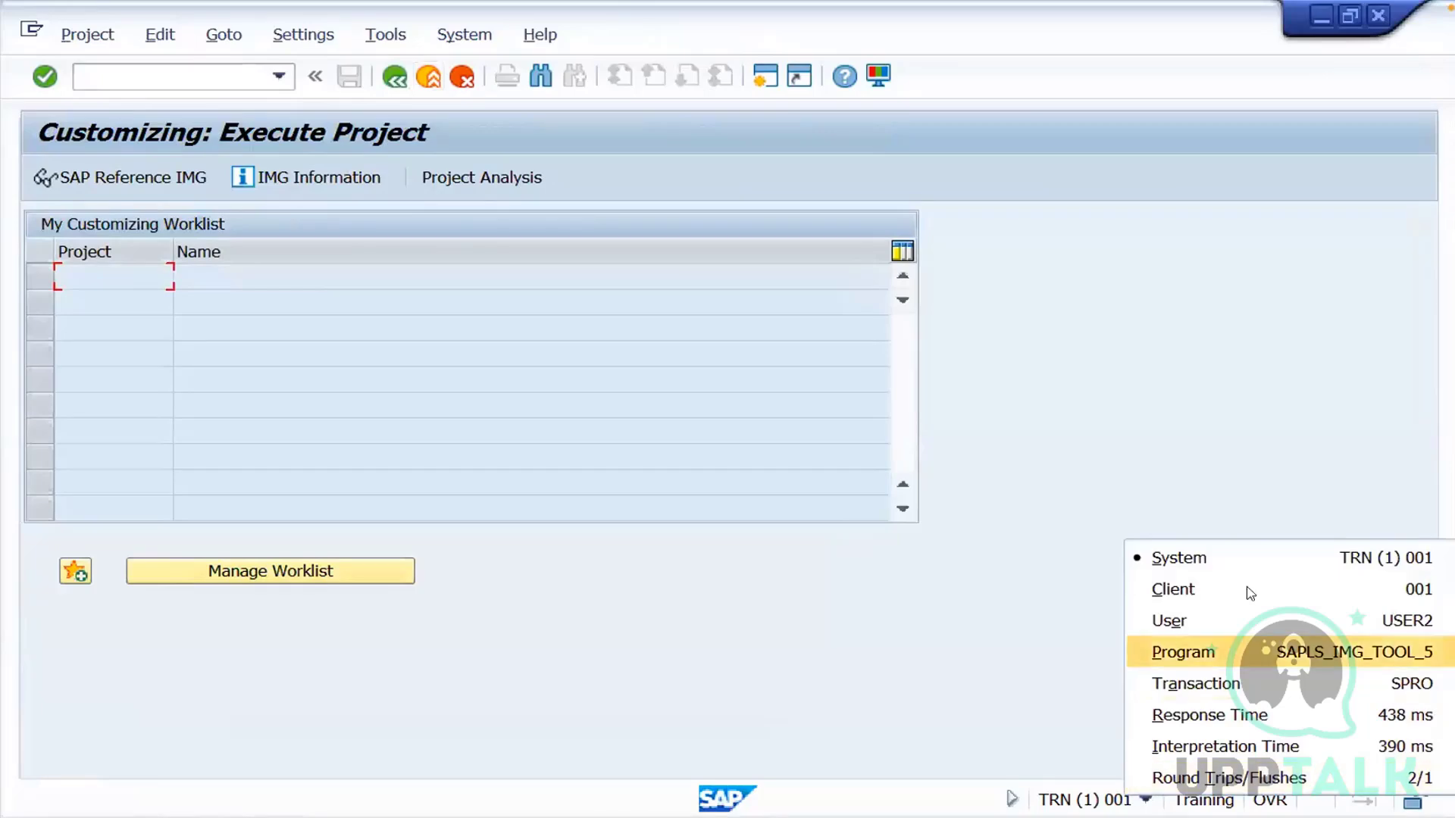
click(1039, 361)
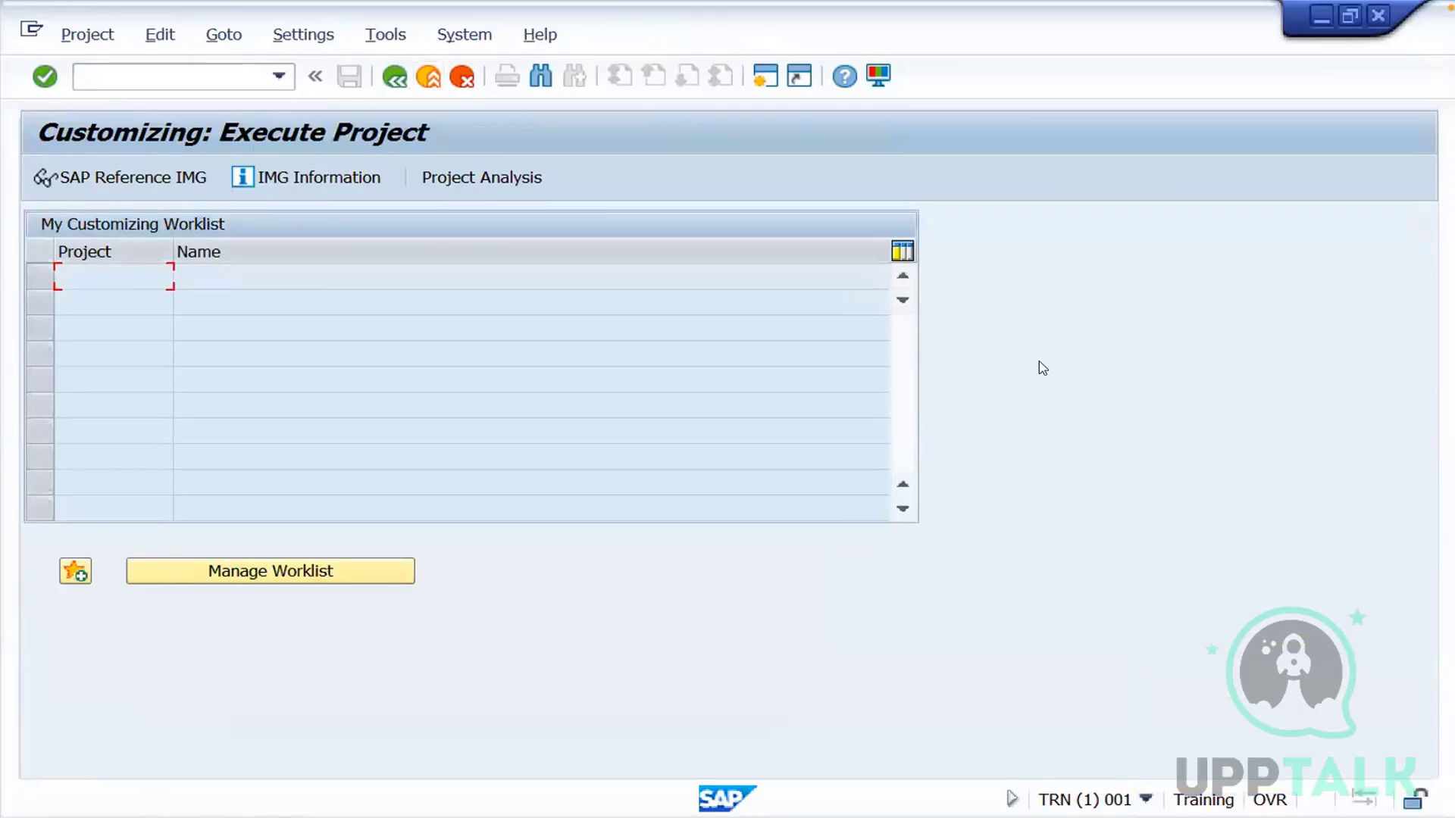
Return to the SAP Easy Access screen, run transaction SCC4 and display the details of client 001
click(394, 77)
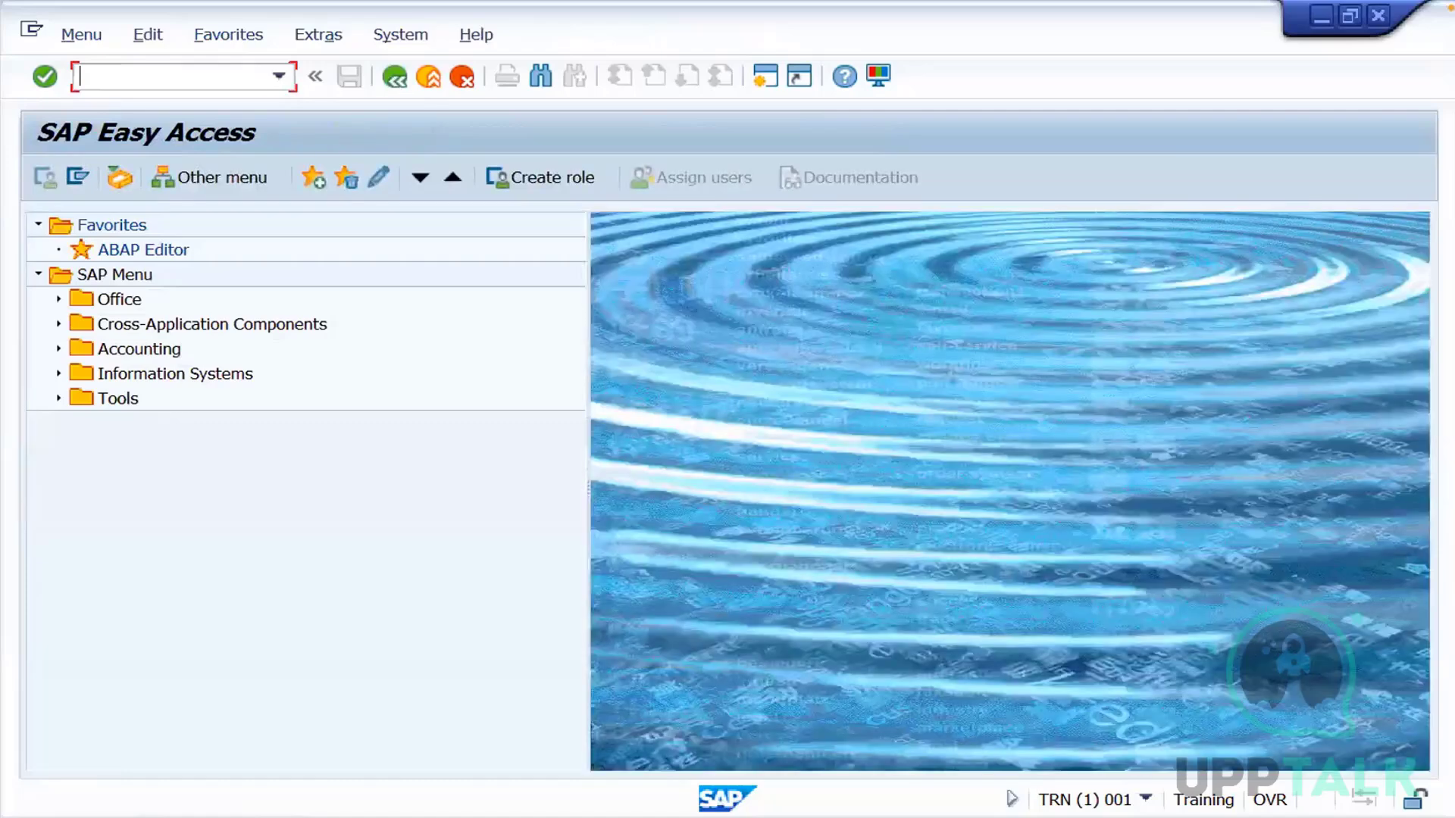
text(scc4)
key(Return)
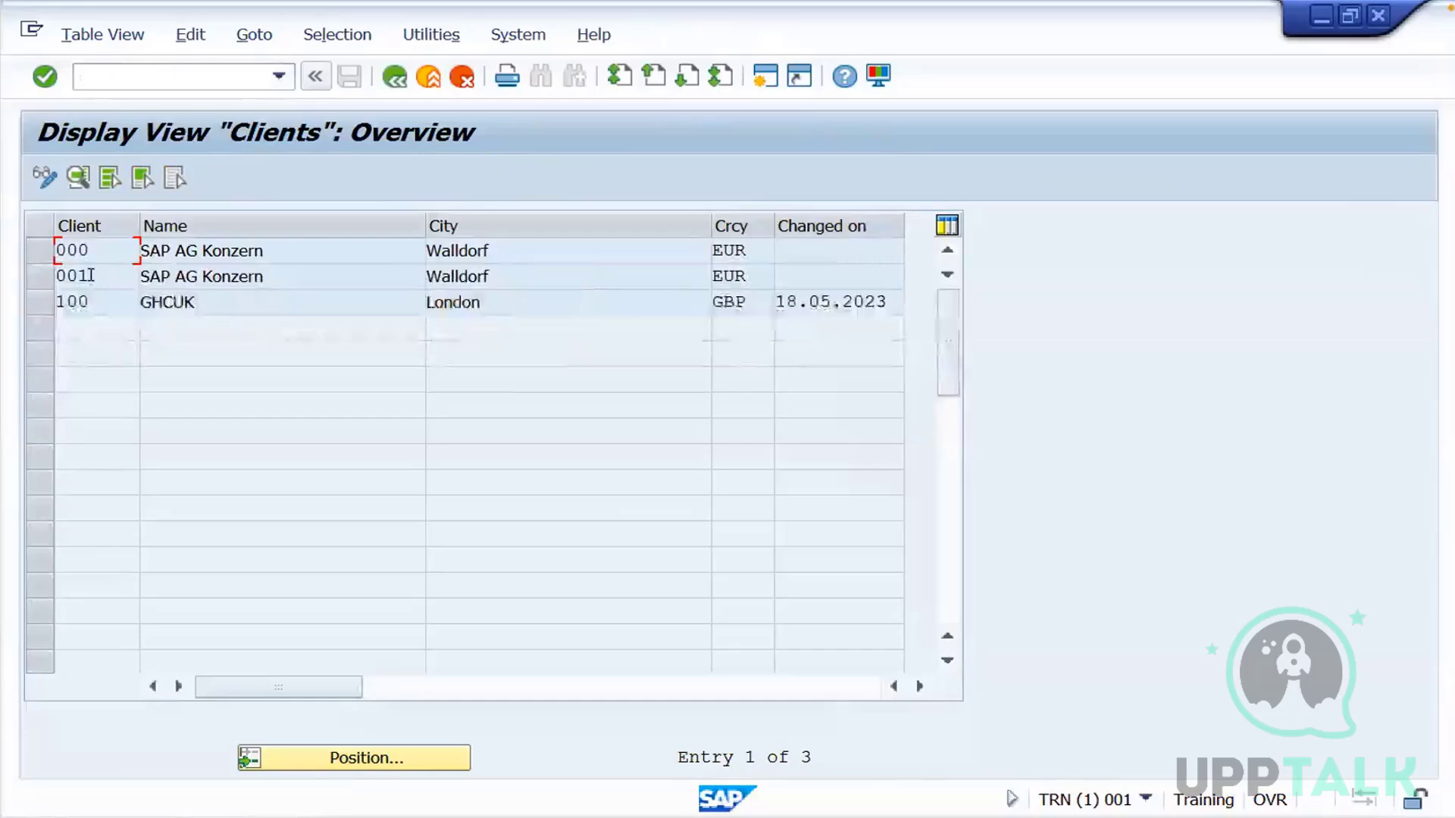
double_click(89, 275)
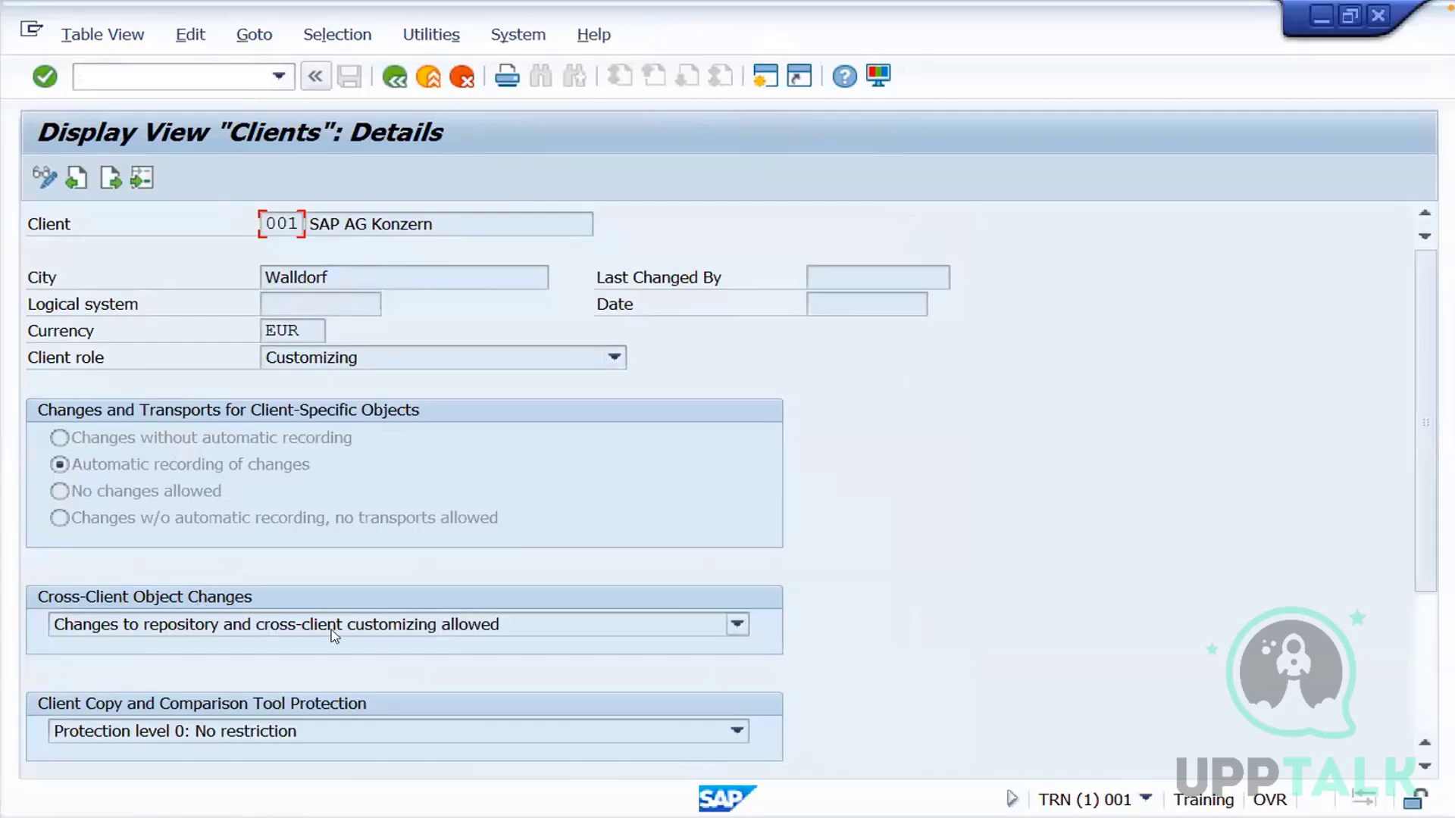
Switch the Clients view to change mode, accept the cross-client notice and open client 001's details for editing
click(42, 182)
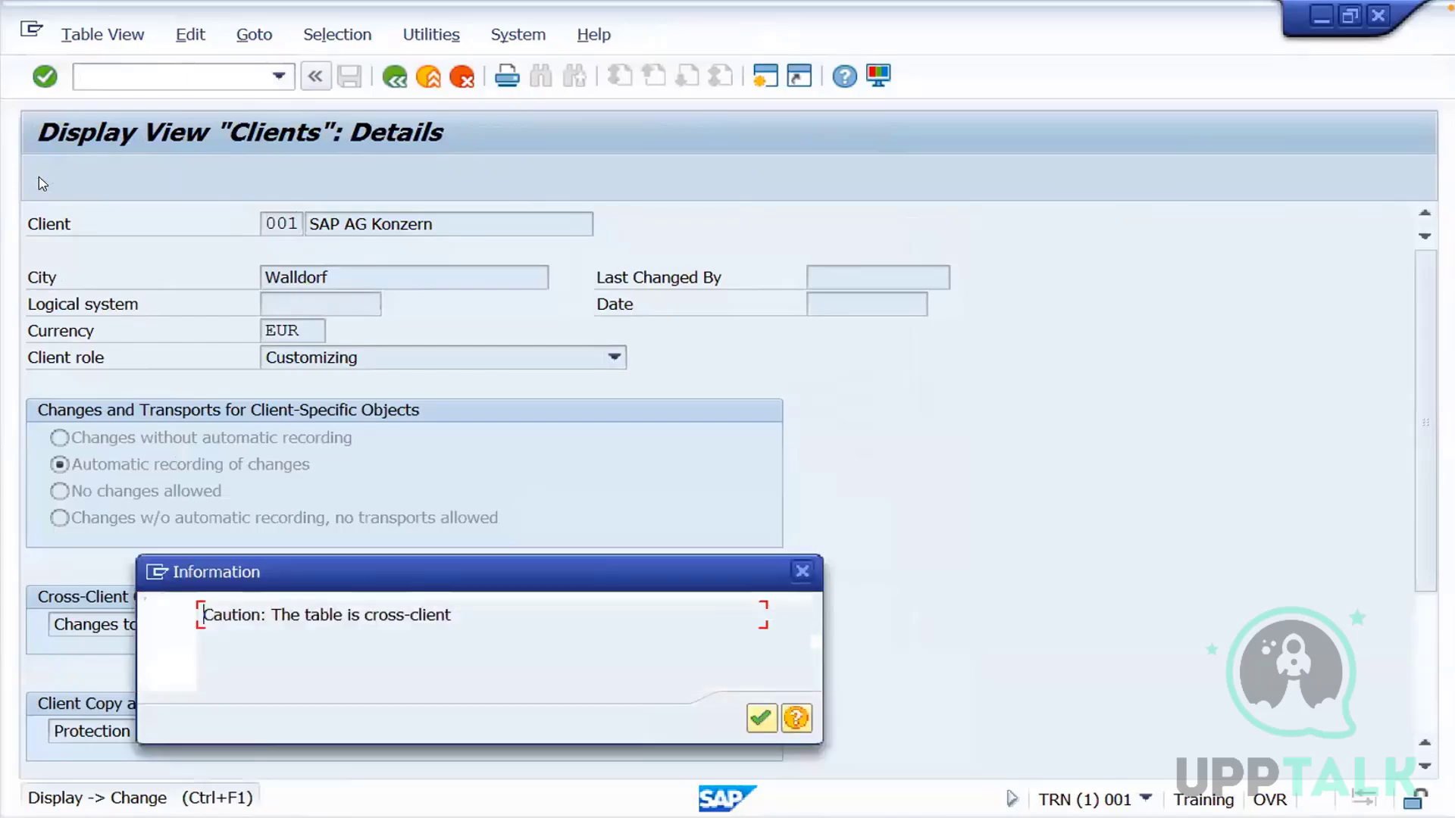
click(760, 718)
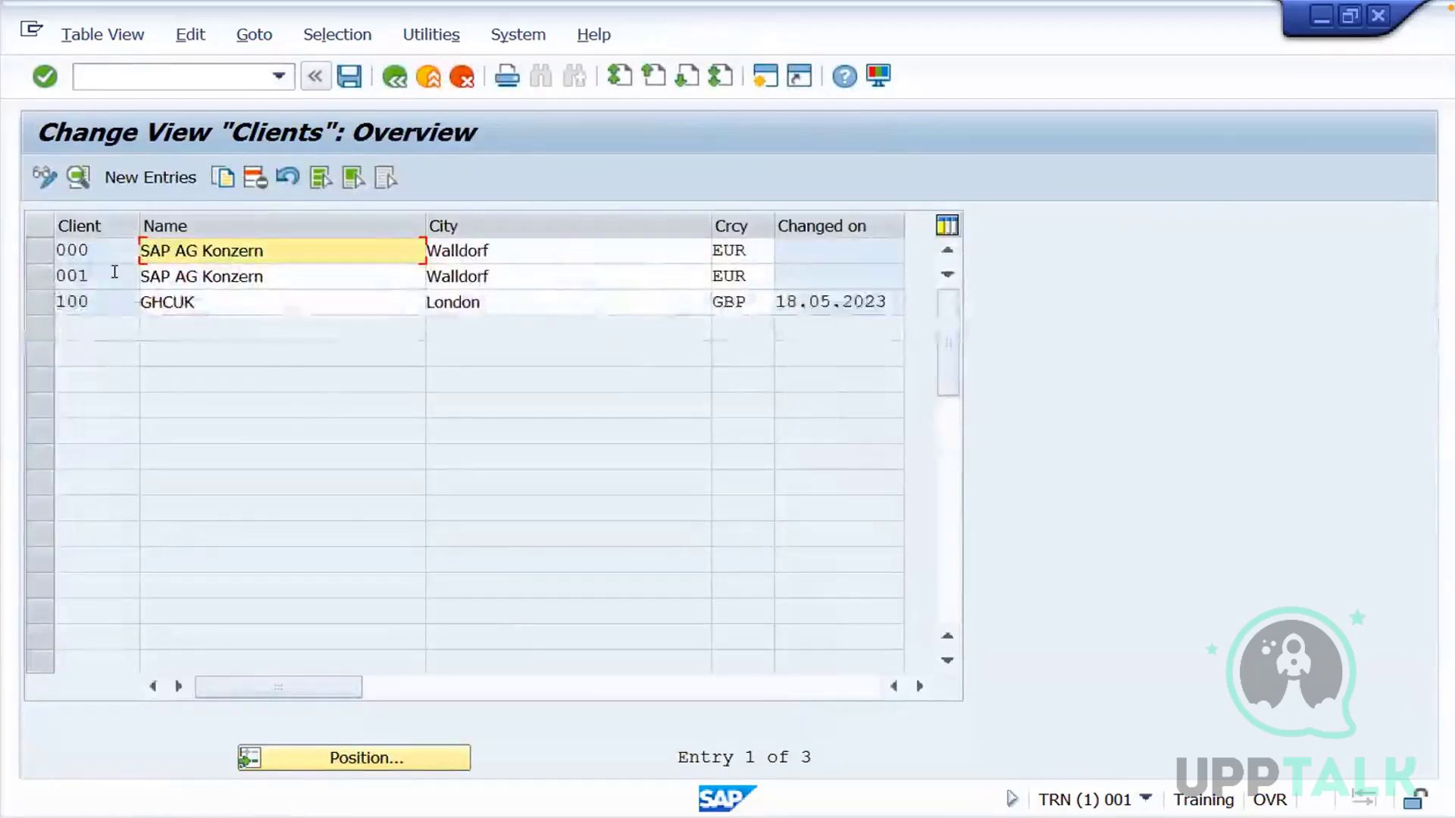
double_click(114, 274)
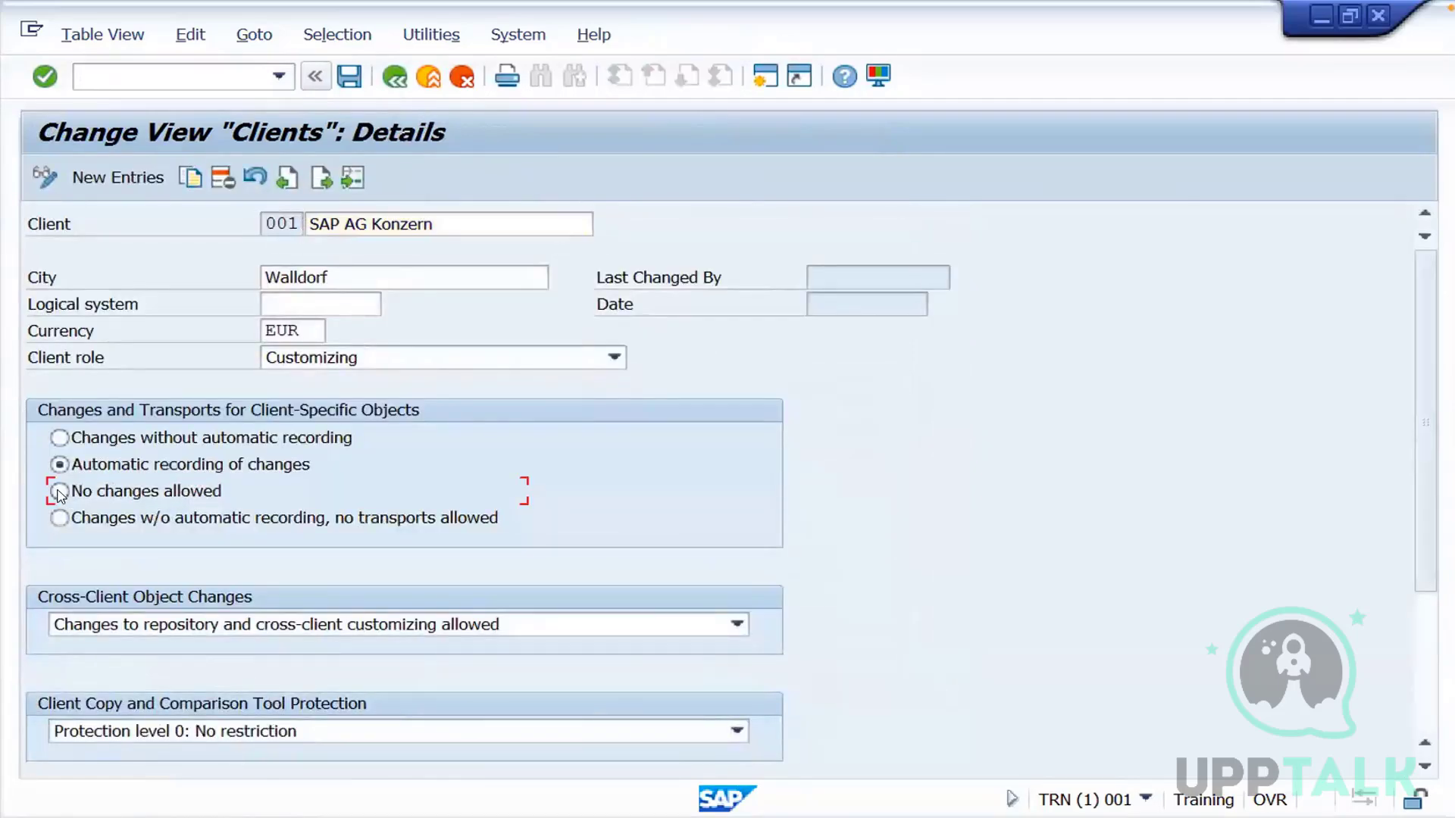
Set client 001 to "No changes allowed" and its cross-client object changes to "No changes to repository/cross-client customizing objects"
click(207, 620)
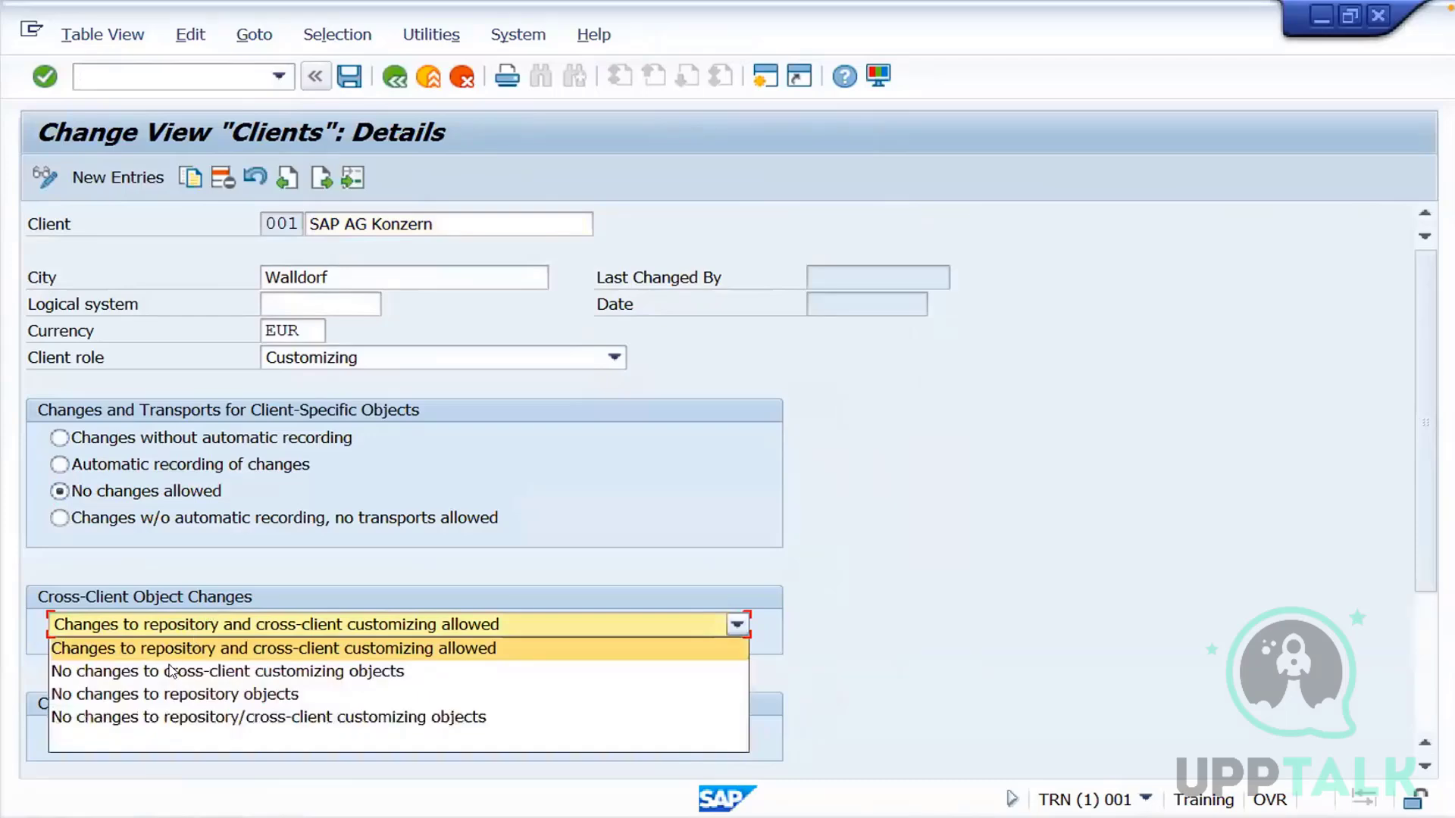
click(155, 718)
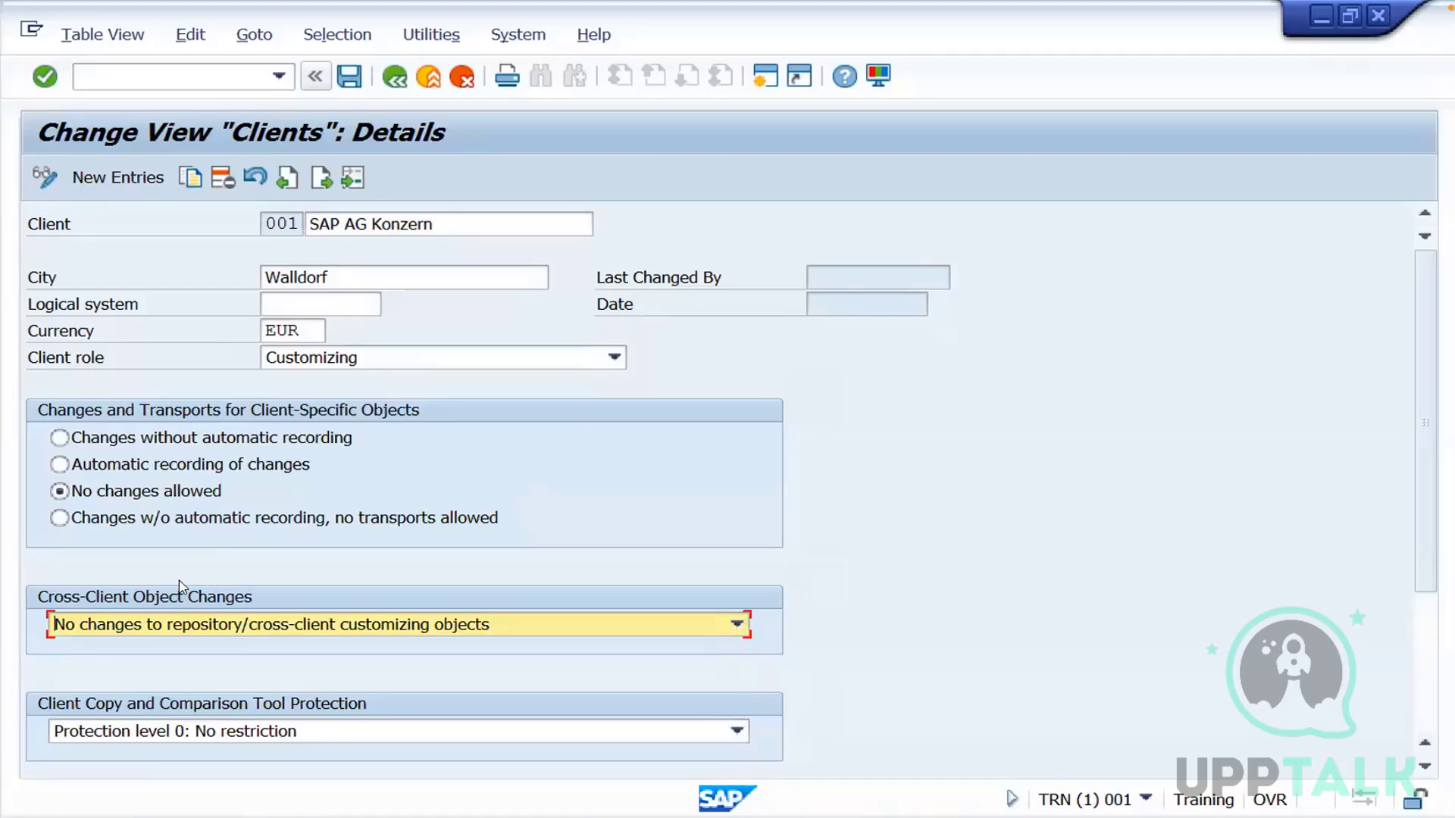
Set client 001 to "Automatic recording of changes" and its cross-client object changes to "Changes to repository and cross-client customizing allowed"
click(76, 464)
click(101, 624)
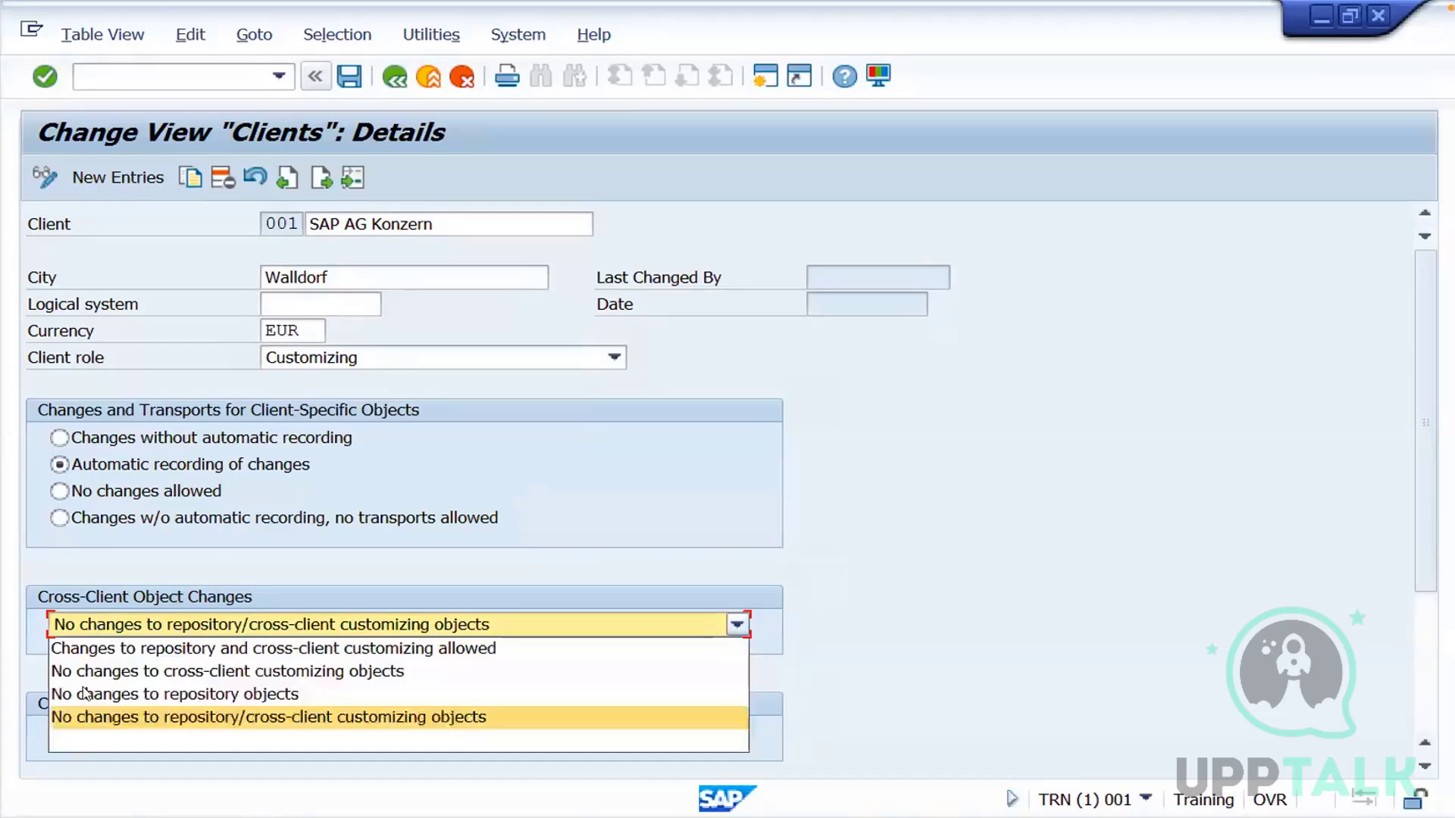
click(103, 649)
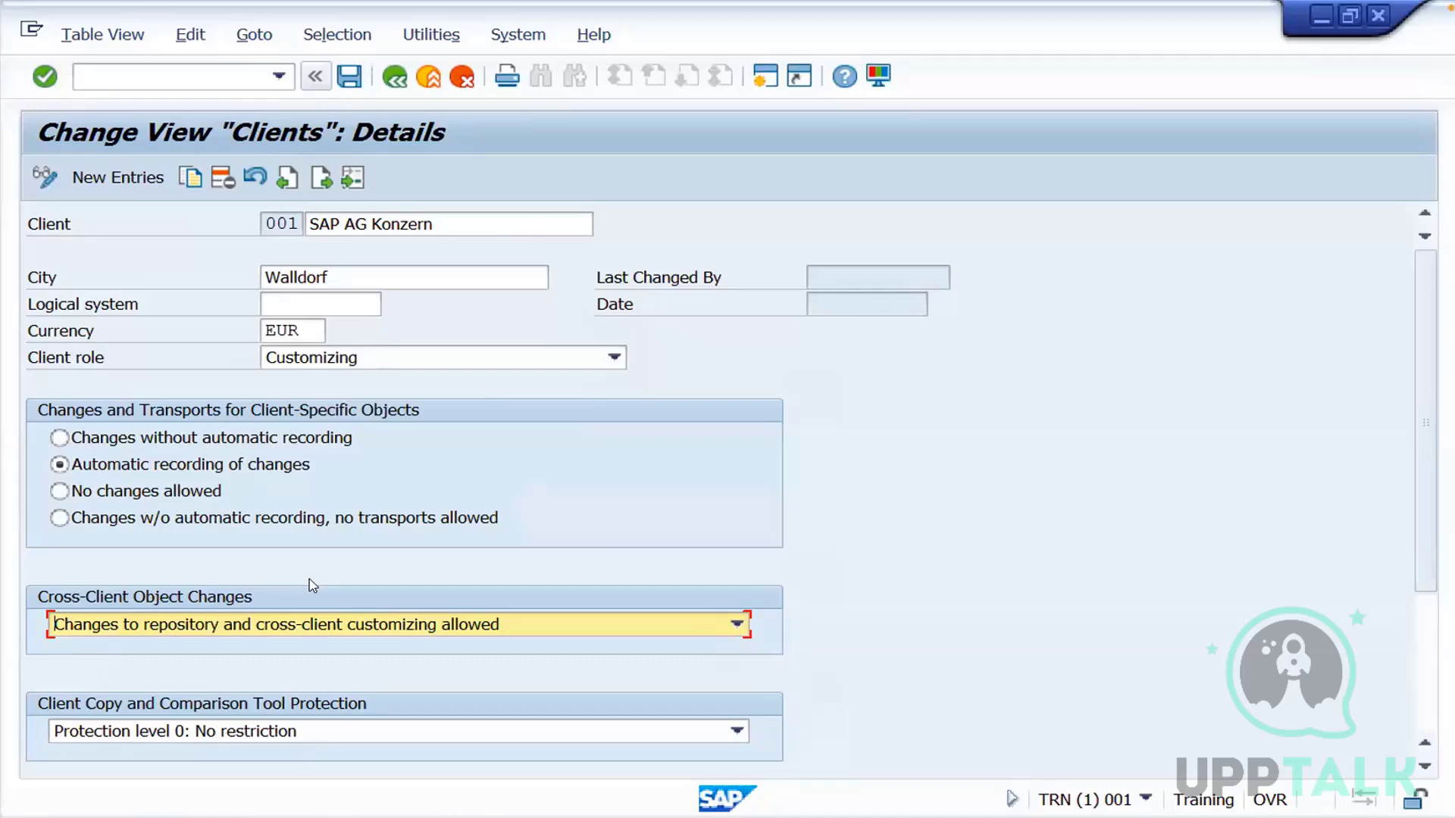
Exit the client maintenance without saving the changes
click(394, 77)
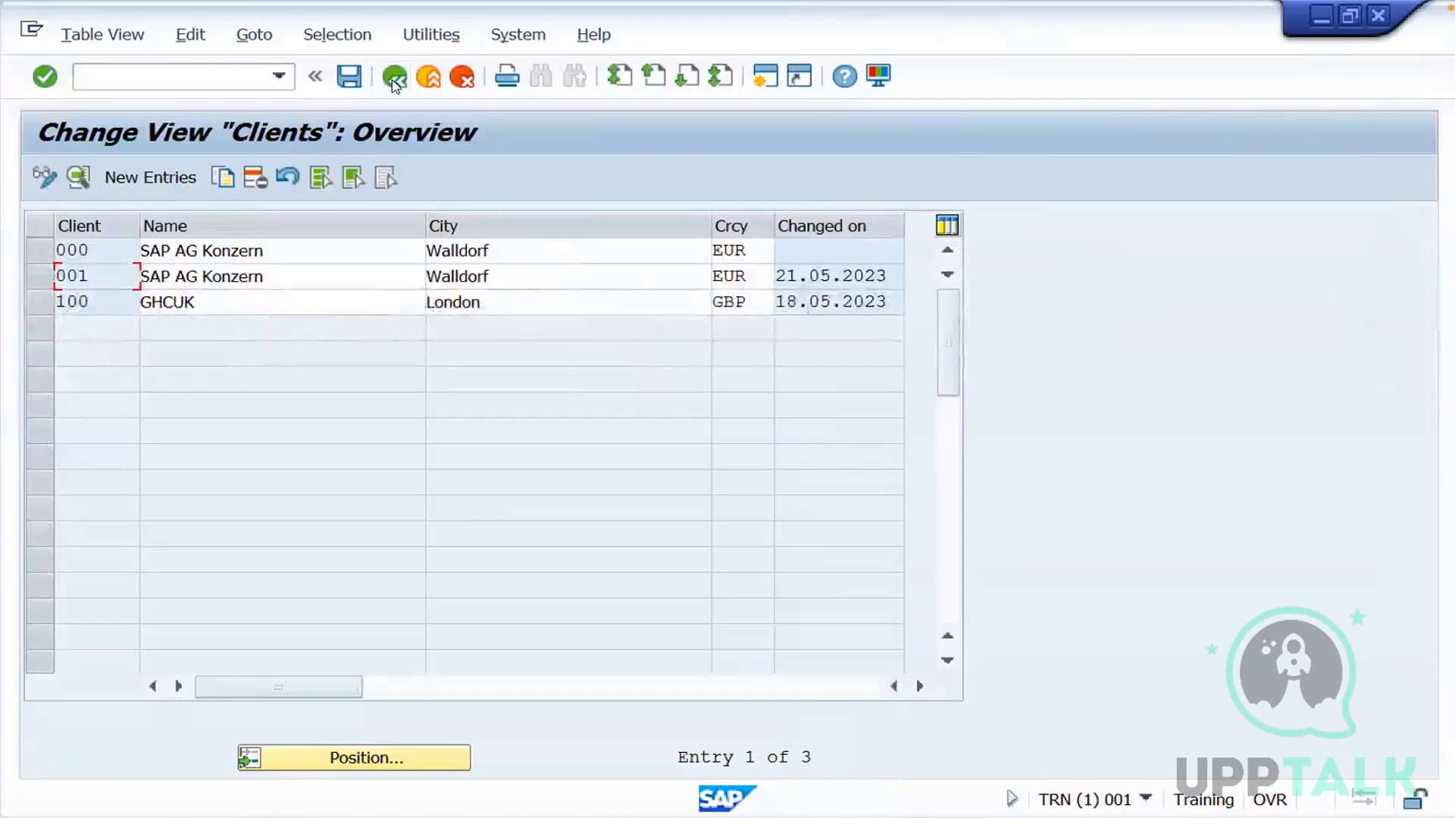
click(394, 77)
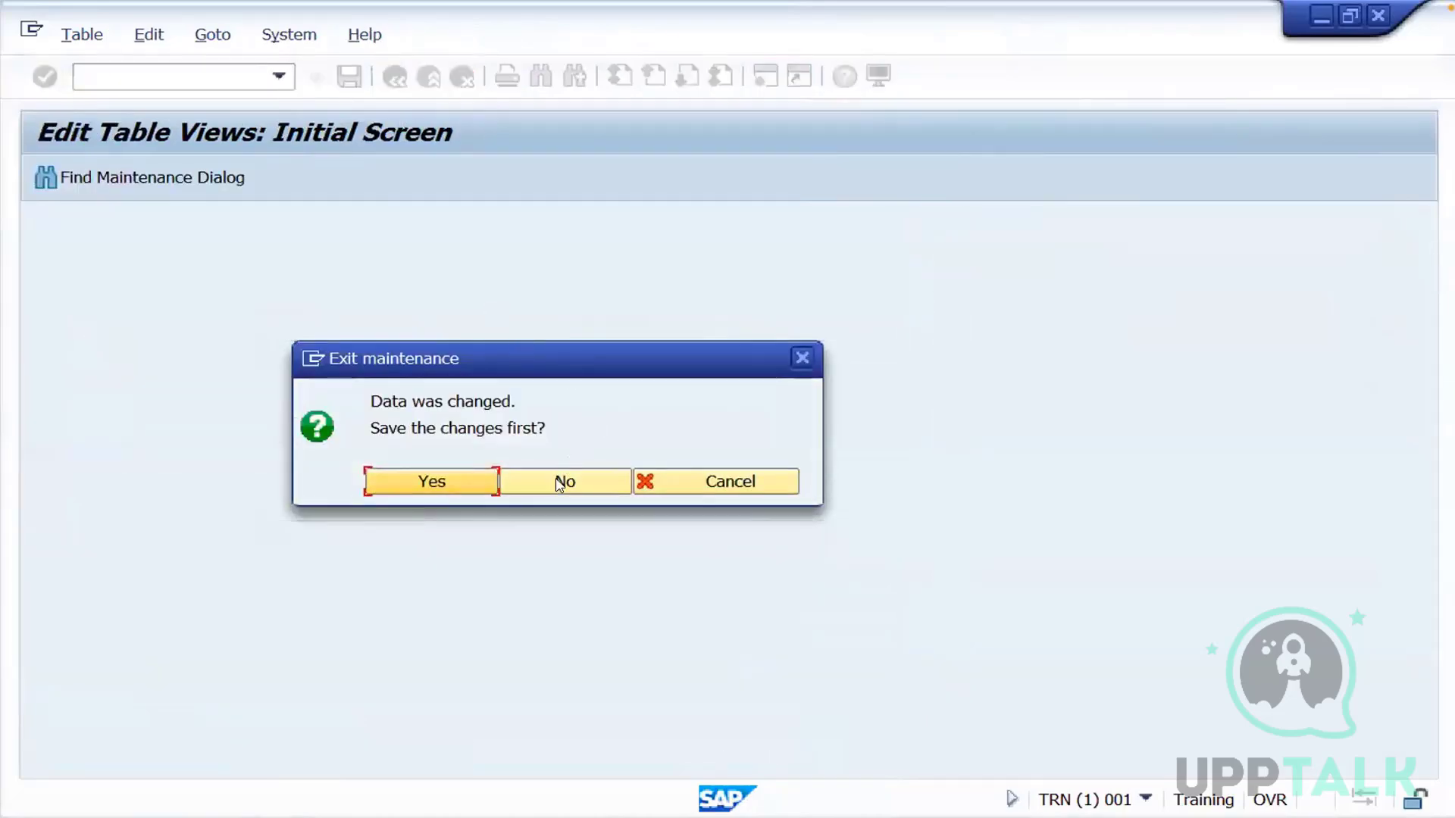
click(565, 480)
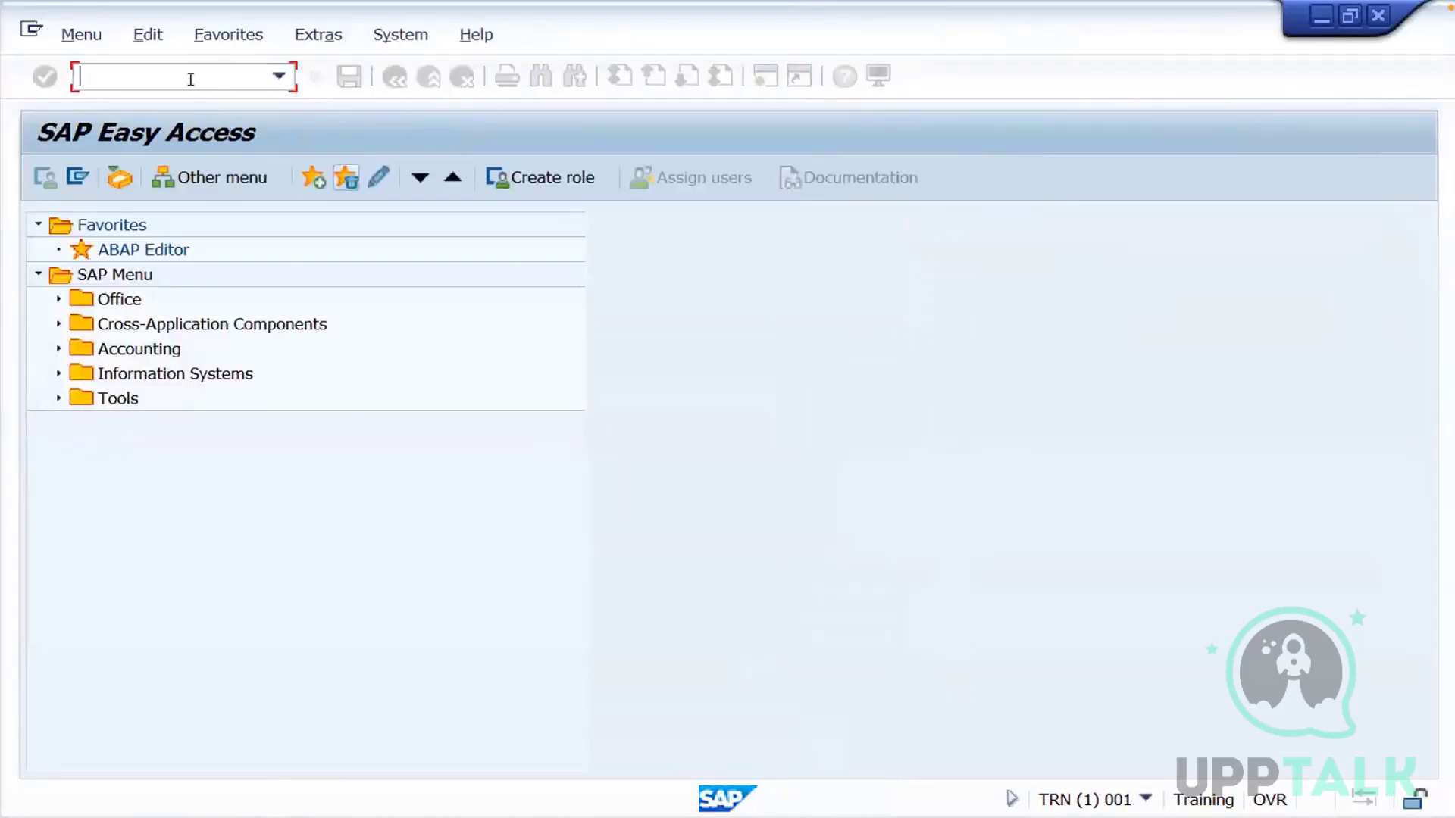
Run transaction STMS to view the Transport Management System, and exit back to SAP Easy Access
text(stms)
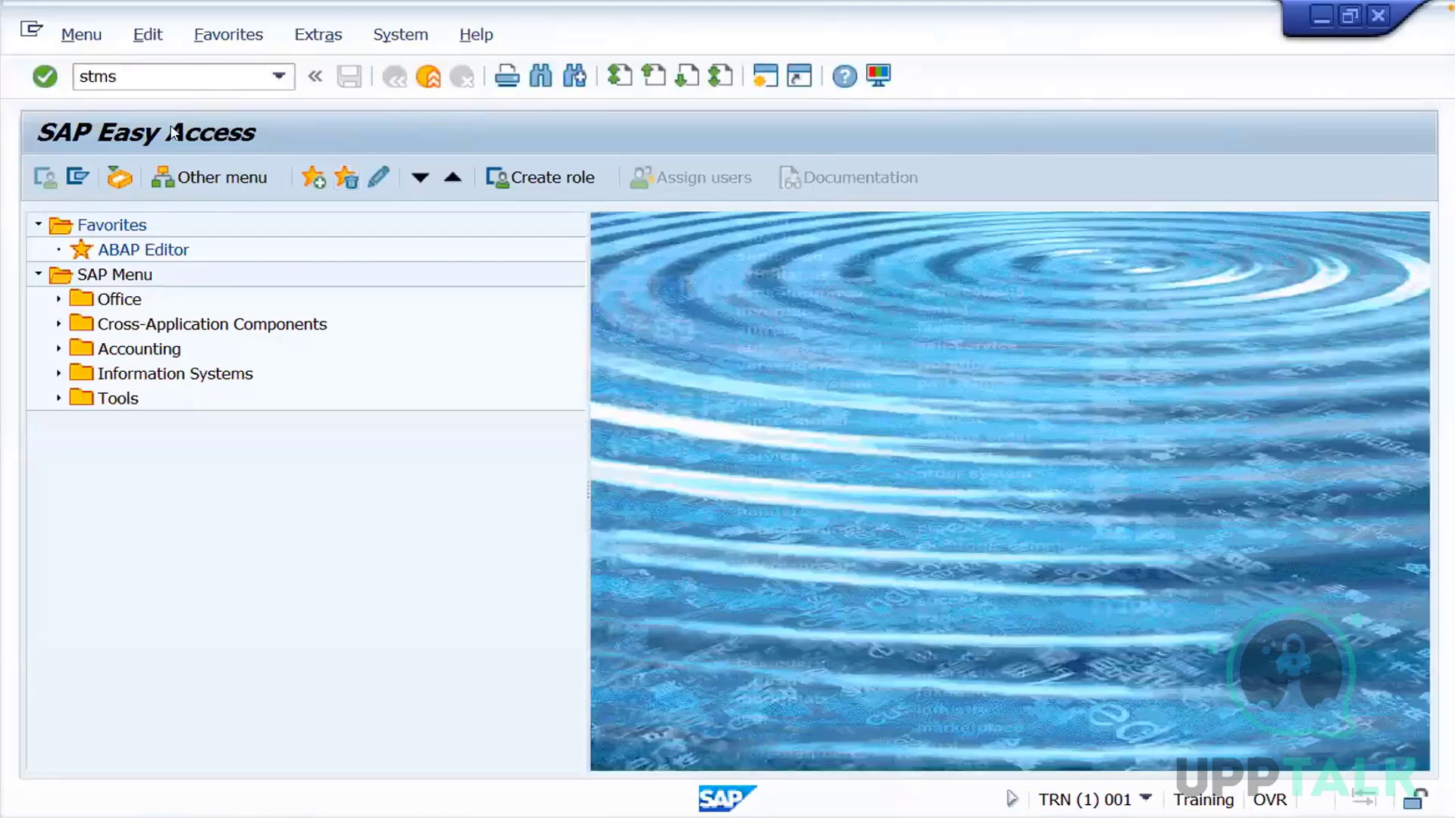
key(Return)
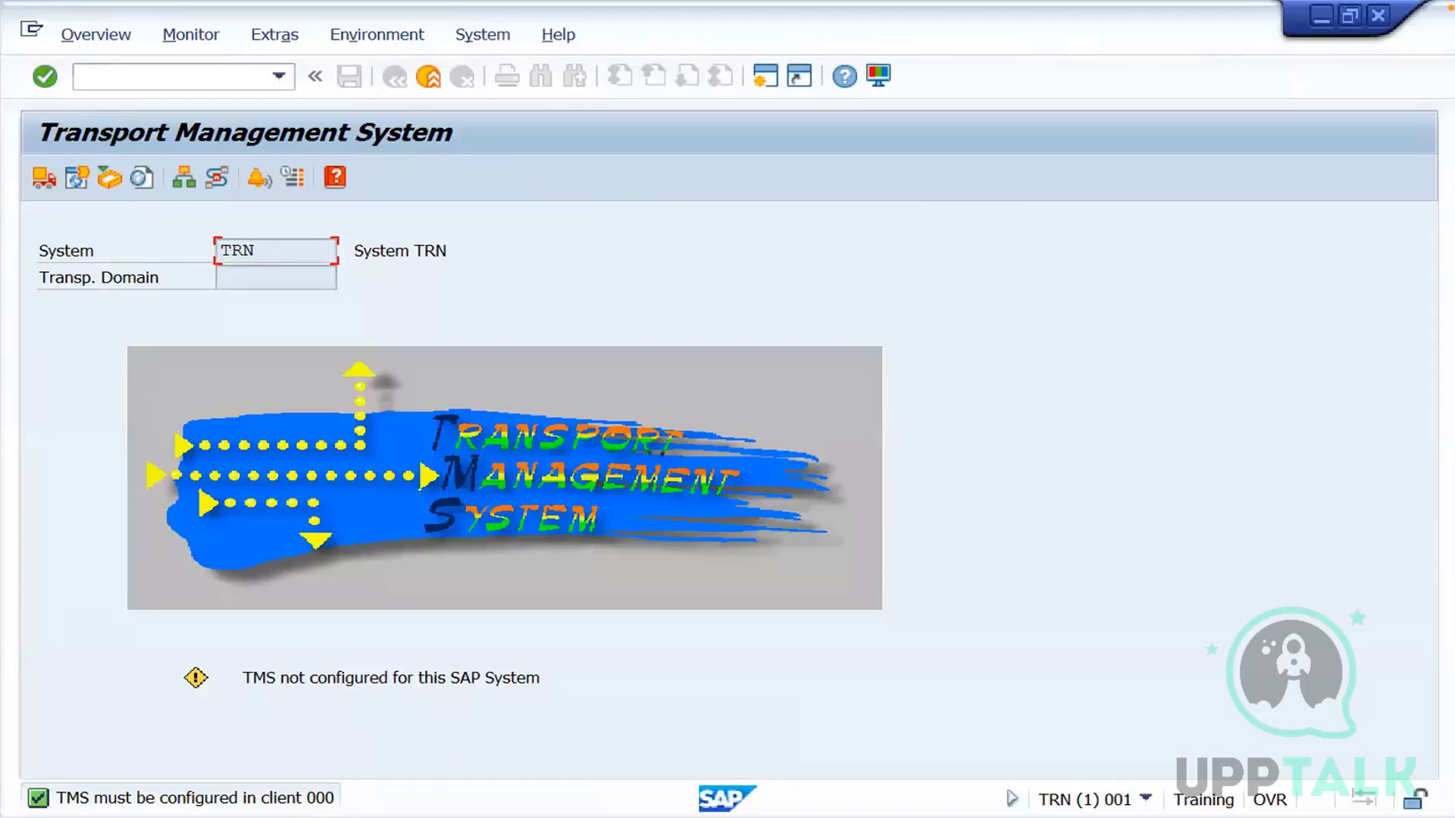
mouse_move(267, 816)
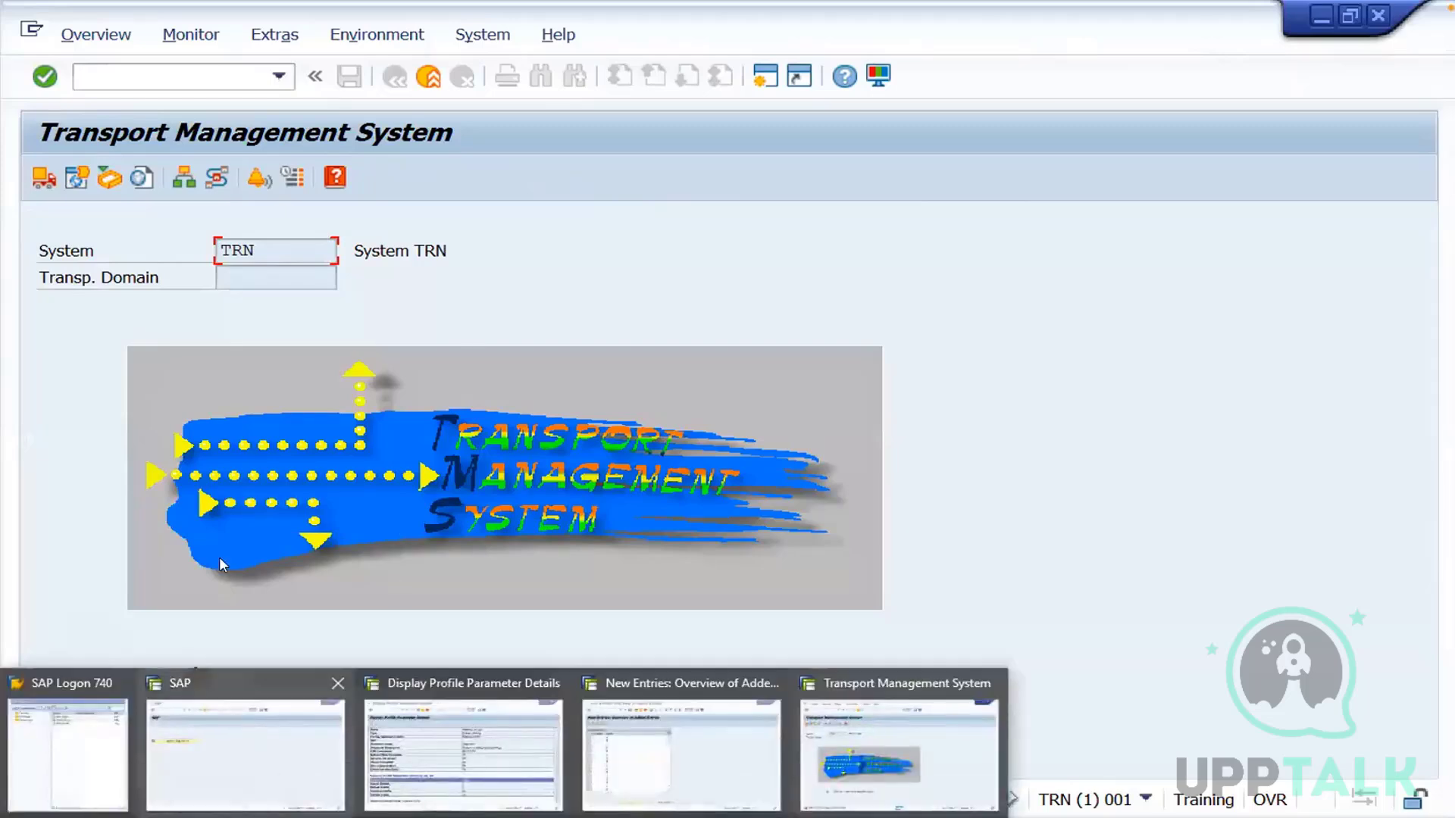
click(426, 79)
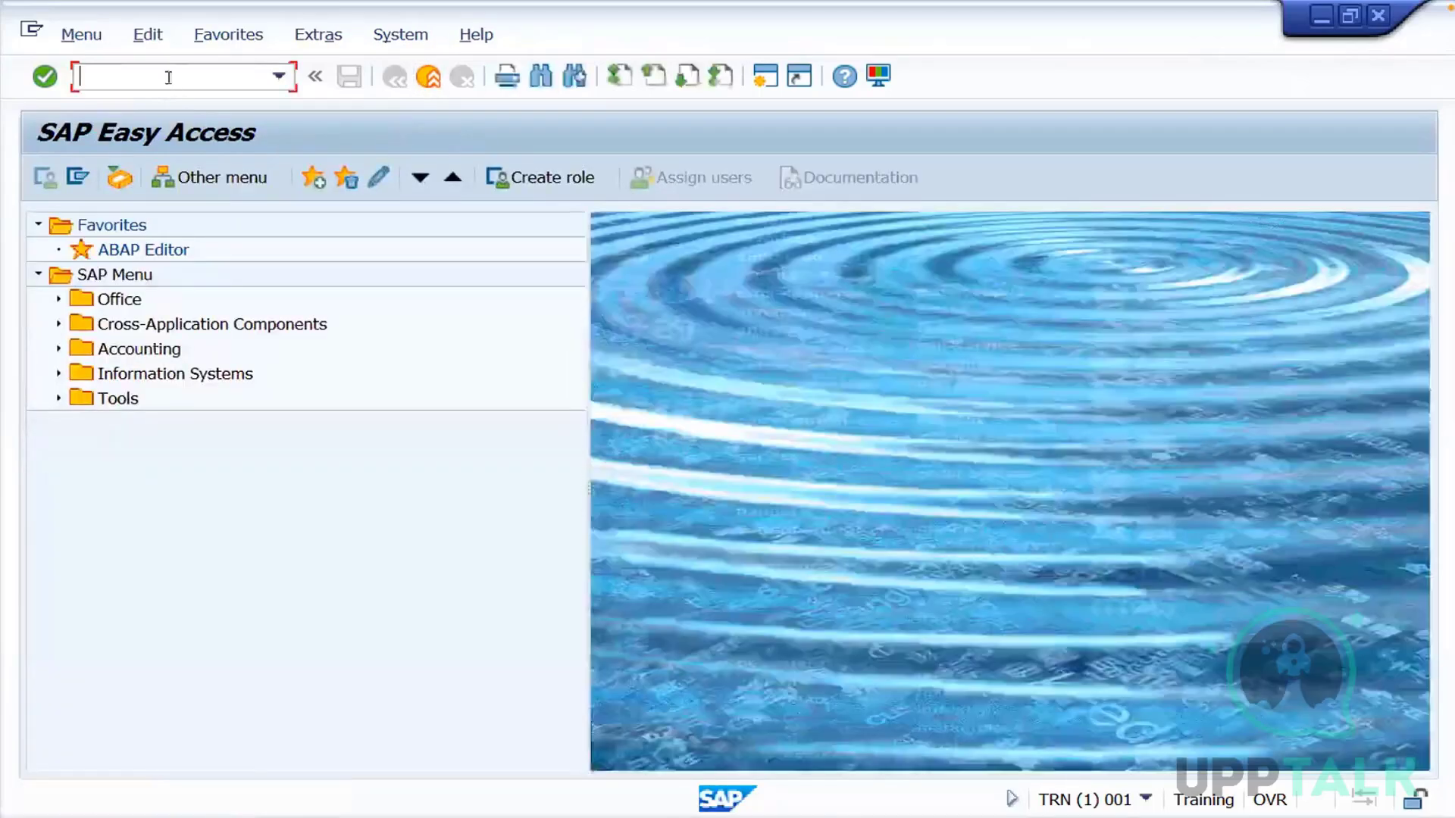
Run transaction SPRO and open the SAP Reference IMG
text(spro)
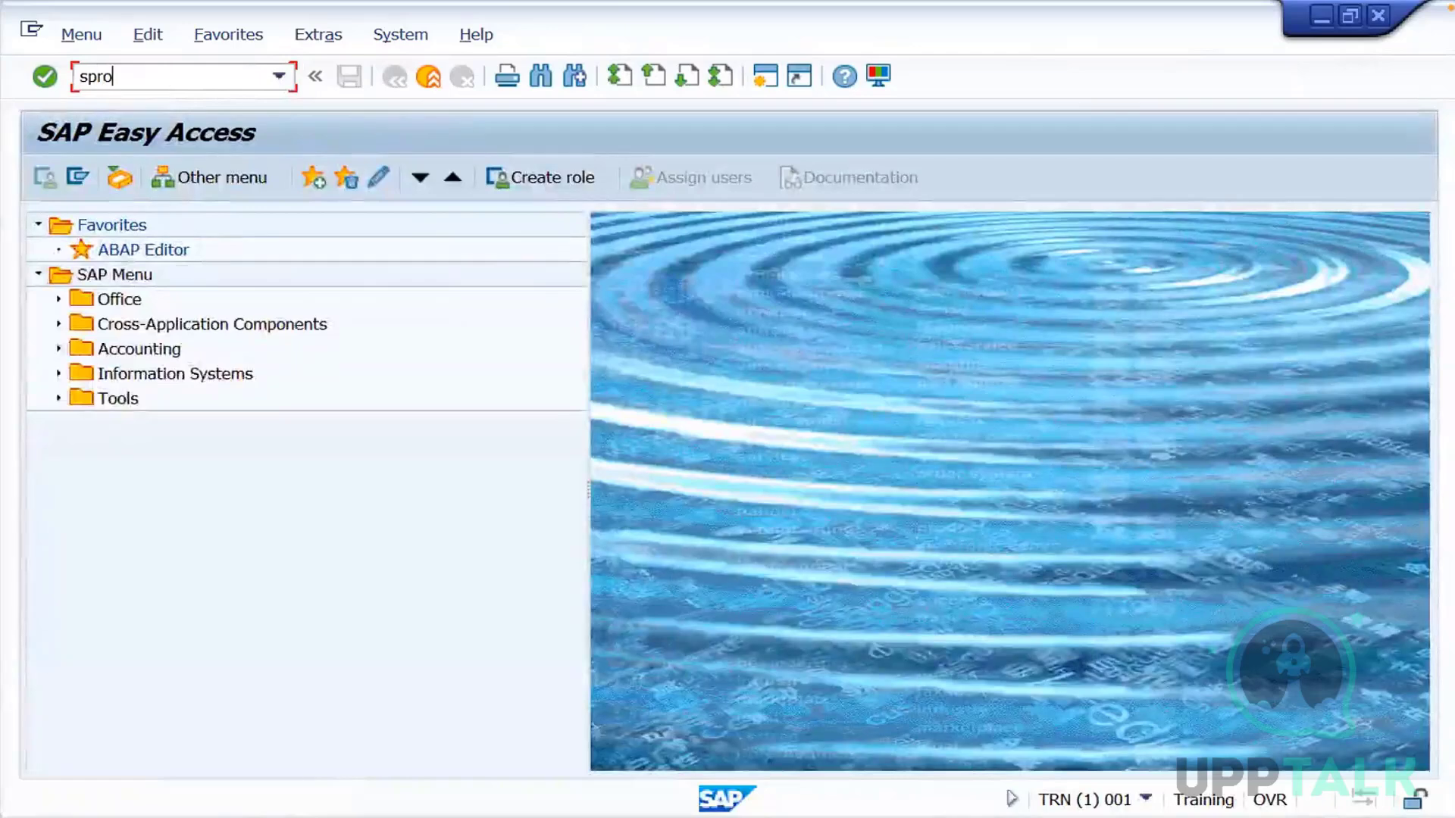
key(Return)
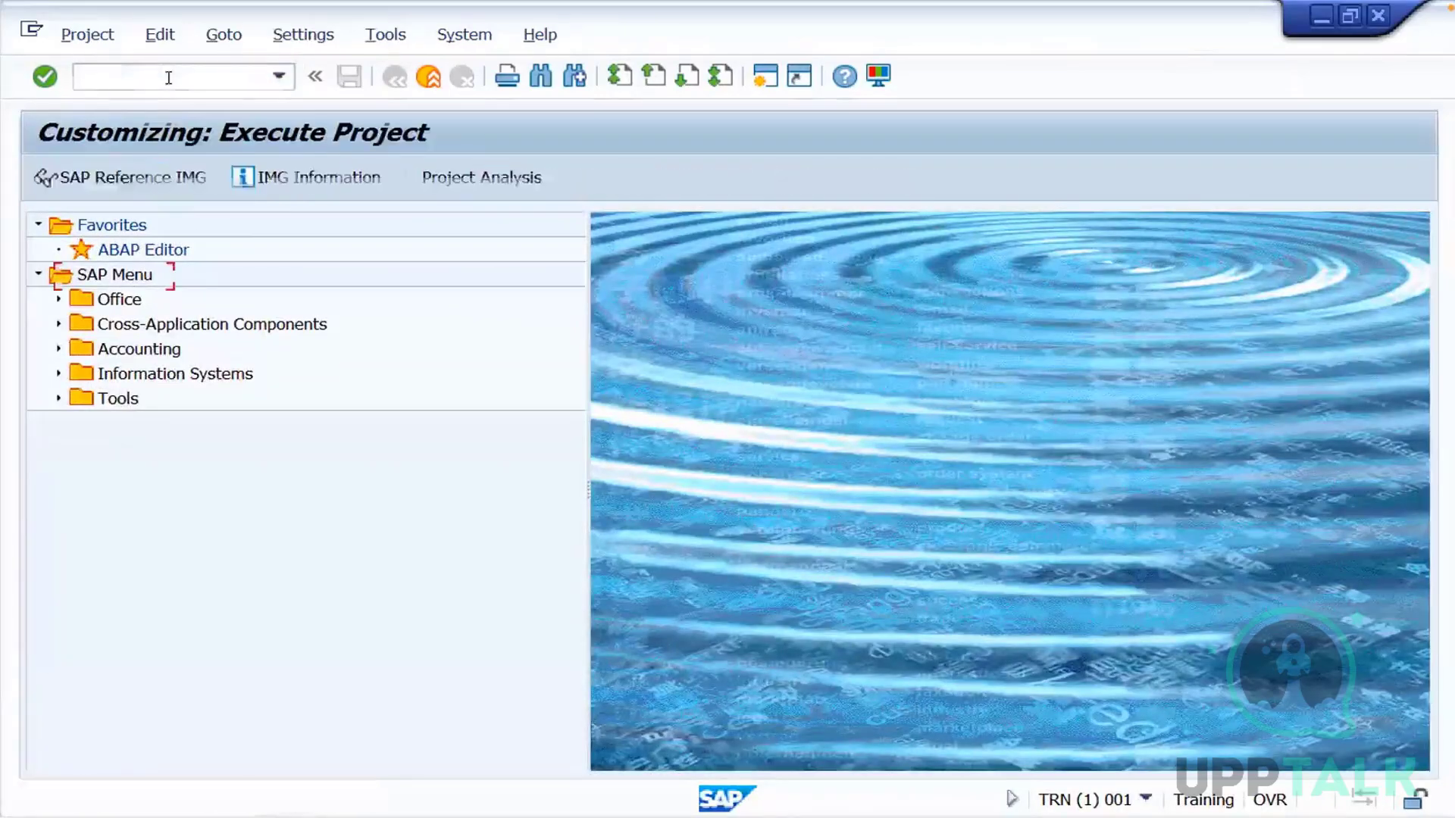
click(107, 184)
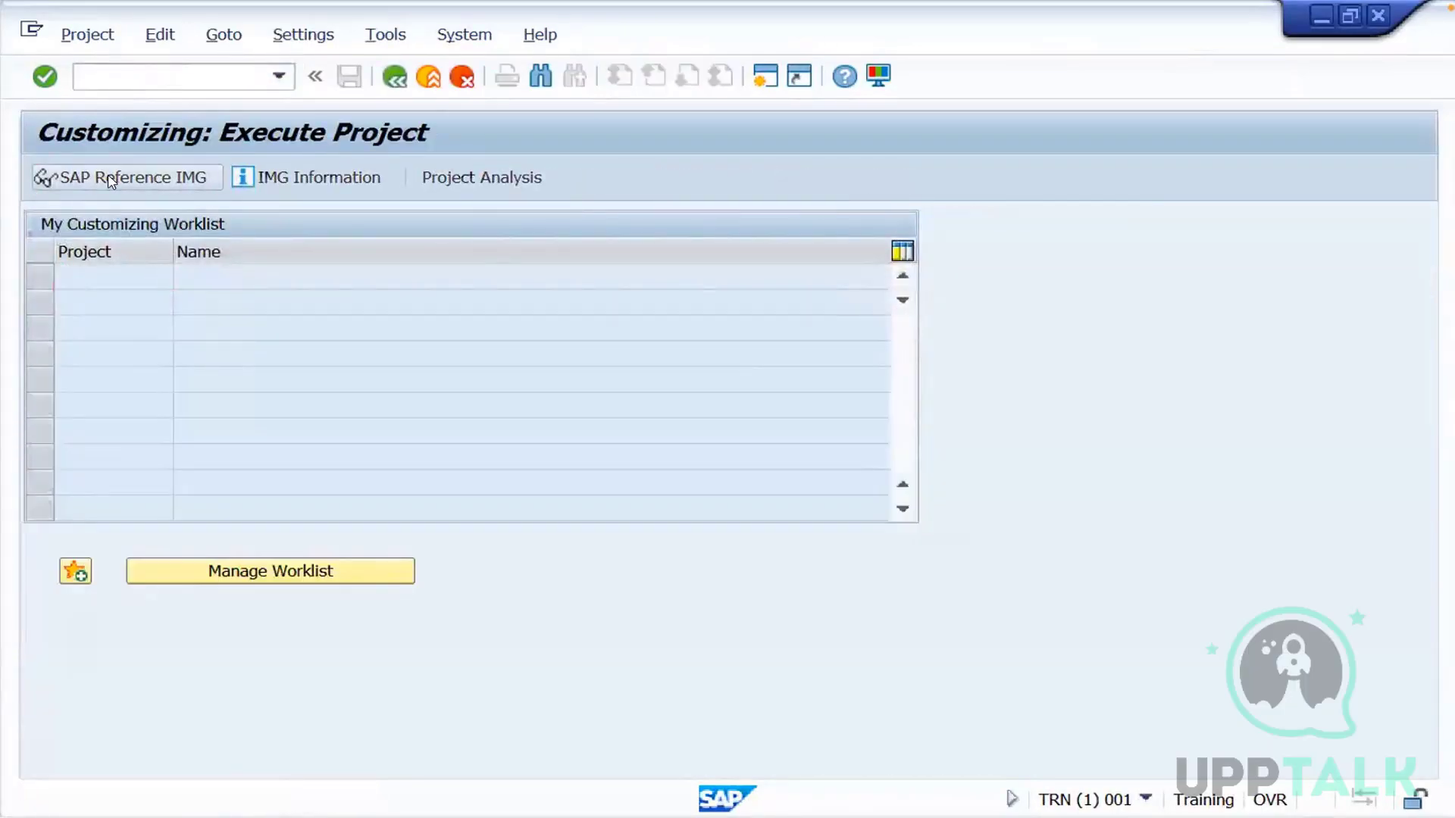
Expand SAP NetWeaver, General settings and Set Countries in the IMG, and execute the Define Country Codes activity
click(58, 298)
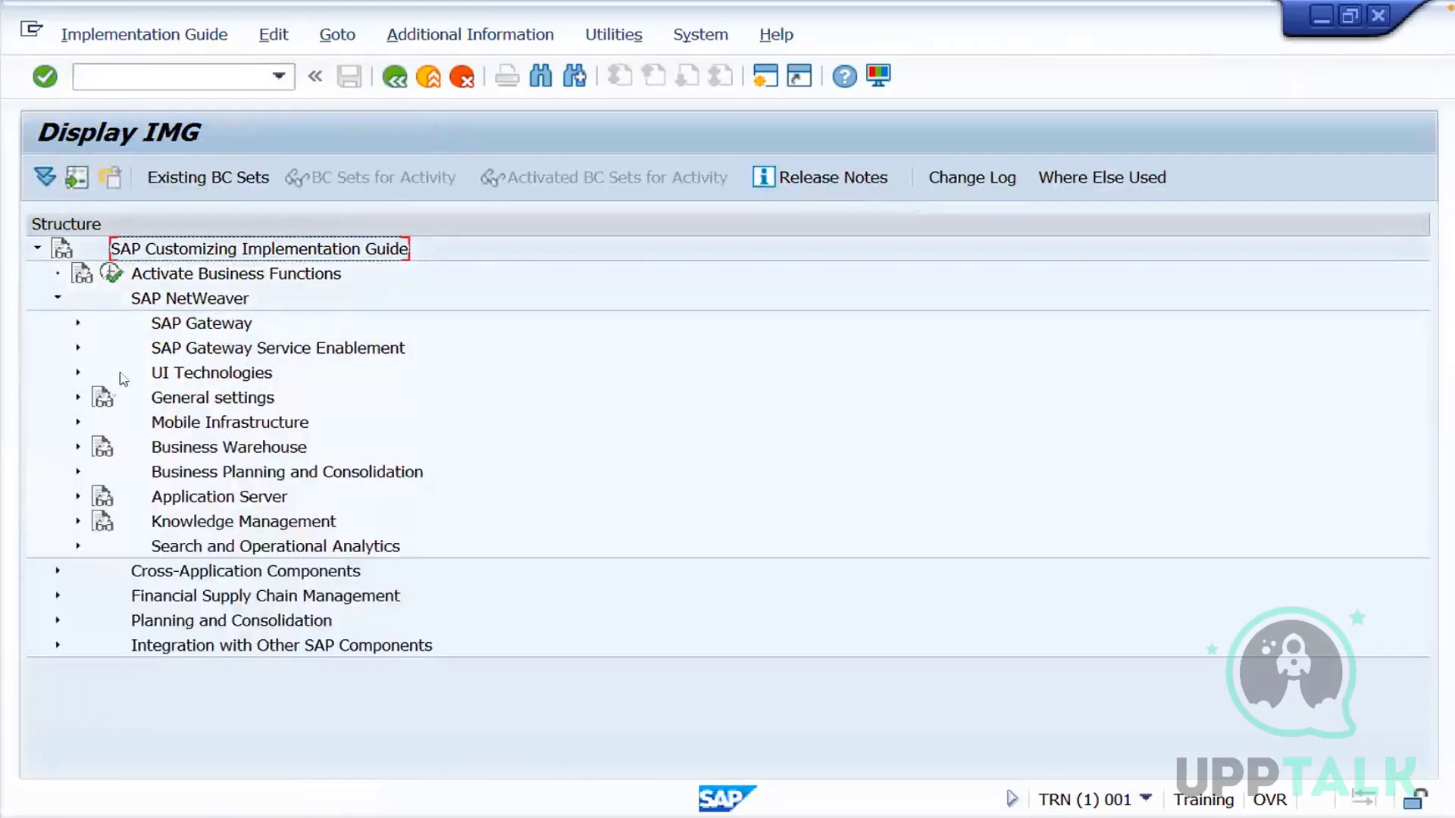
click(78, 397)
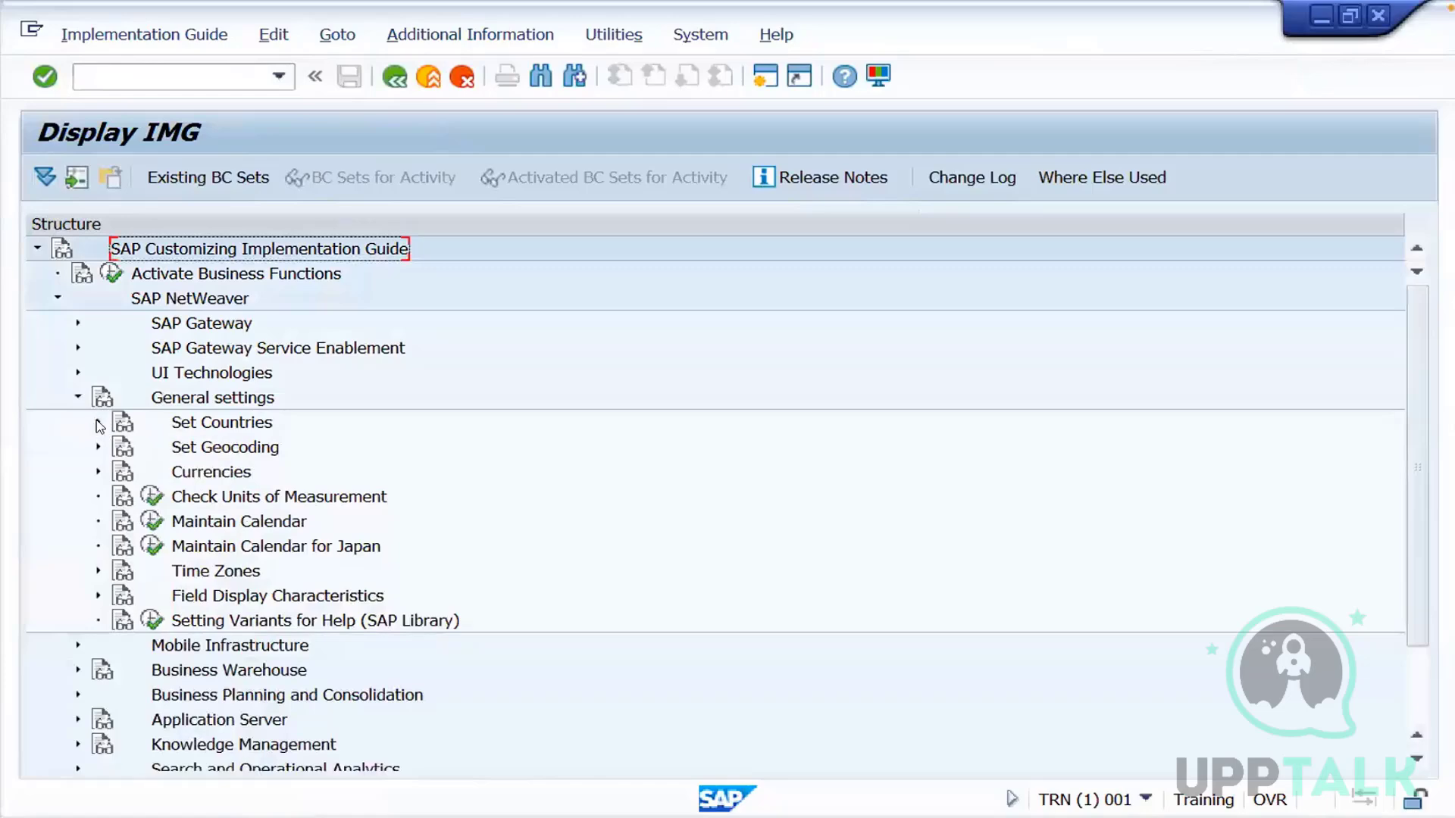
click(98, 421)
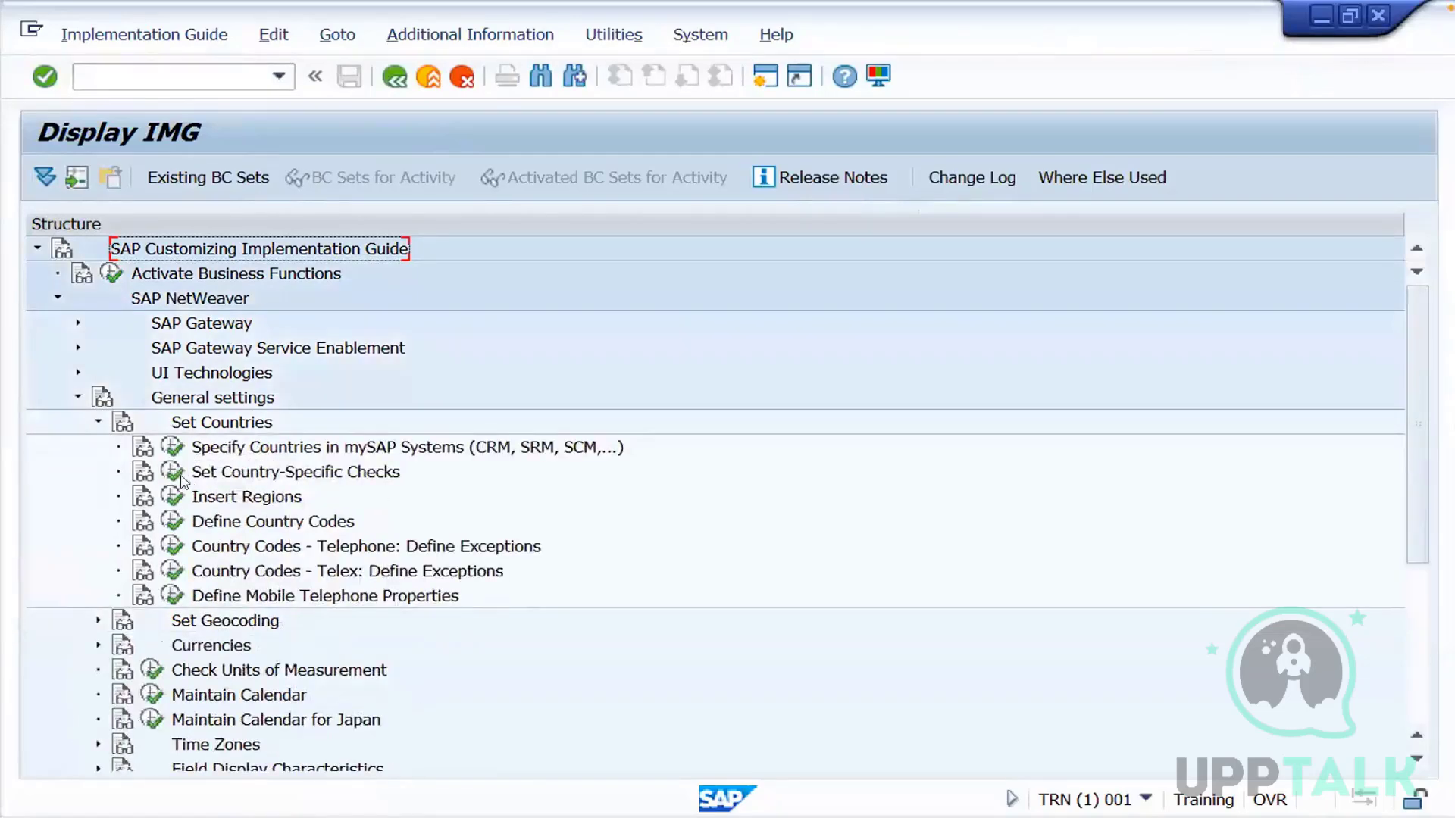
click(173, 522)
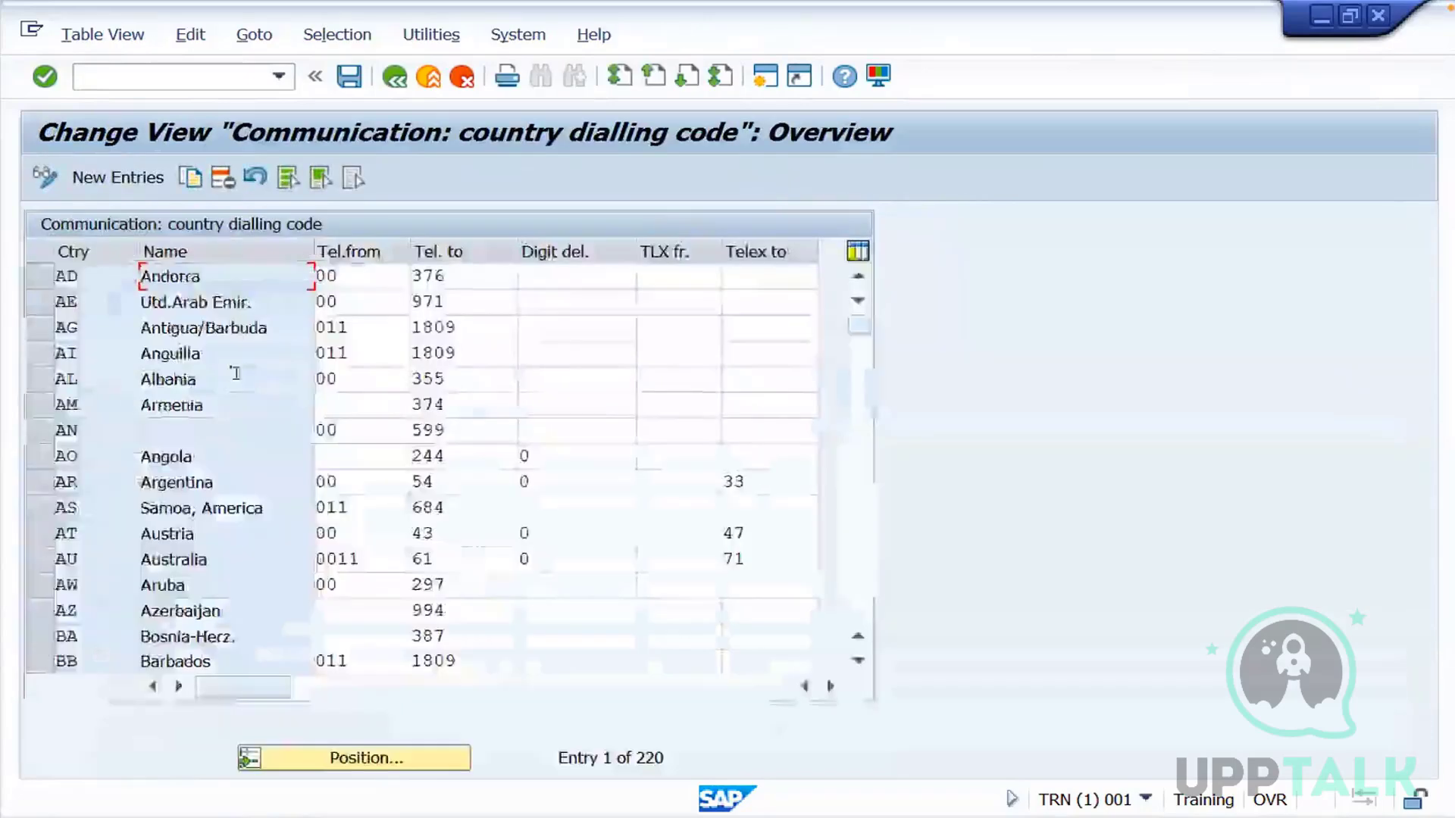
Try to add a new country dialling code entry, using country SS and SP
click(133, 186)
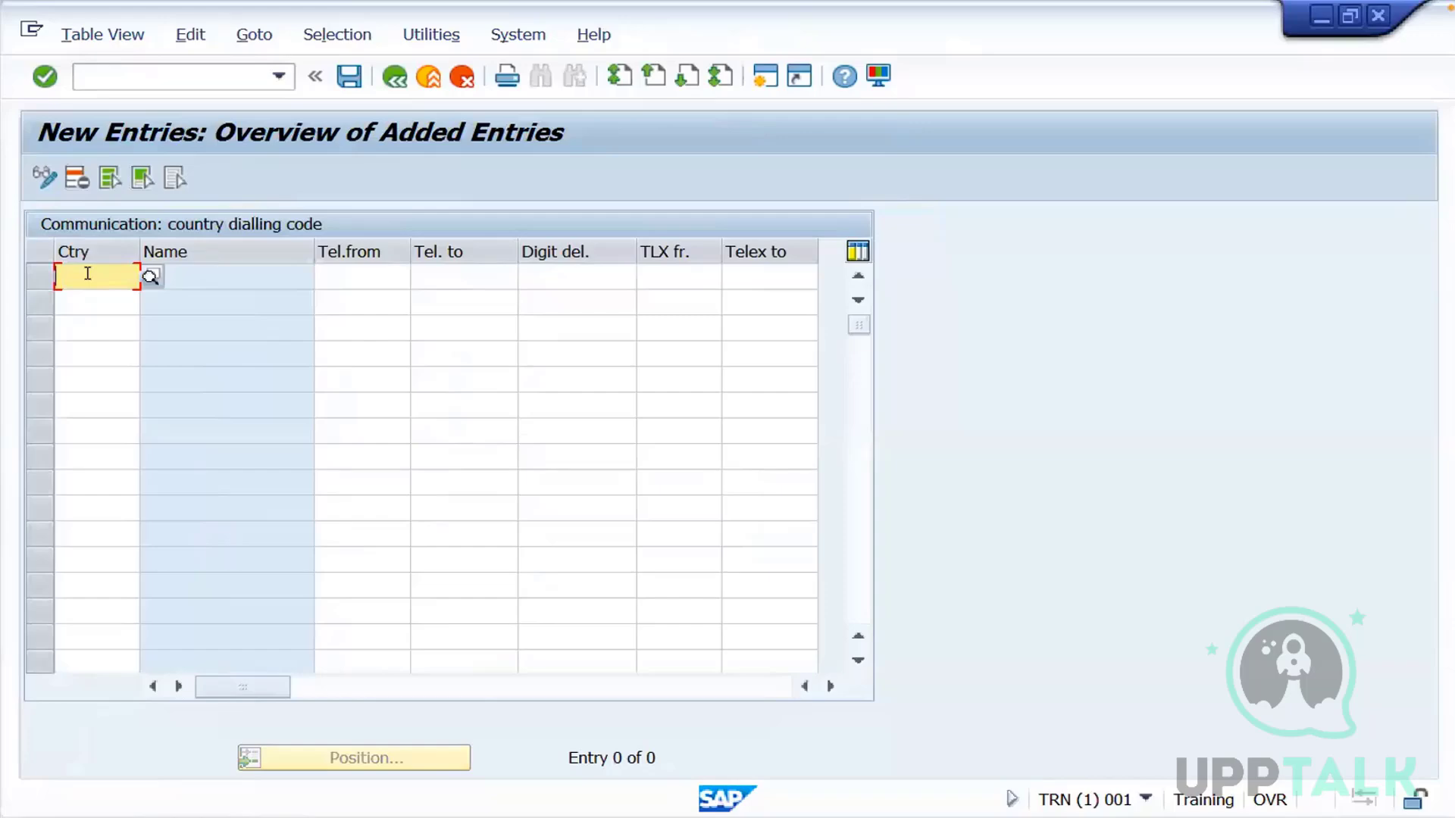
text(SS)
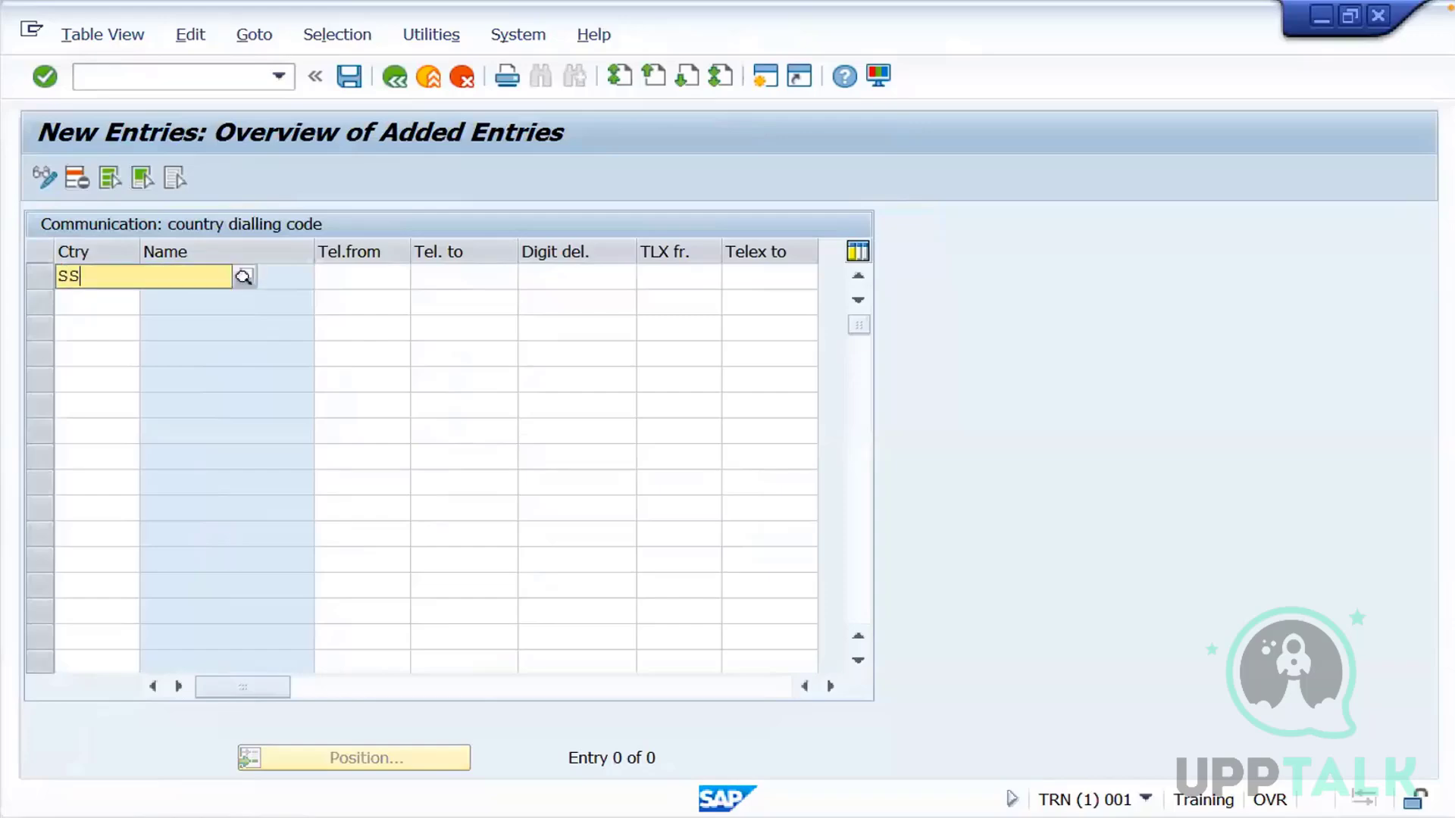
key(Return)
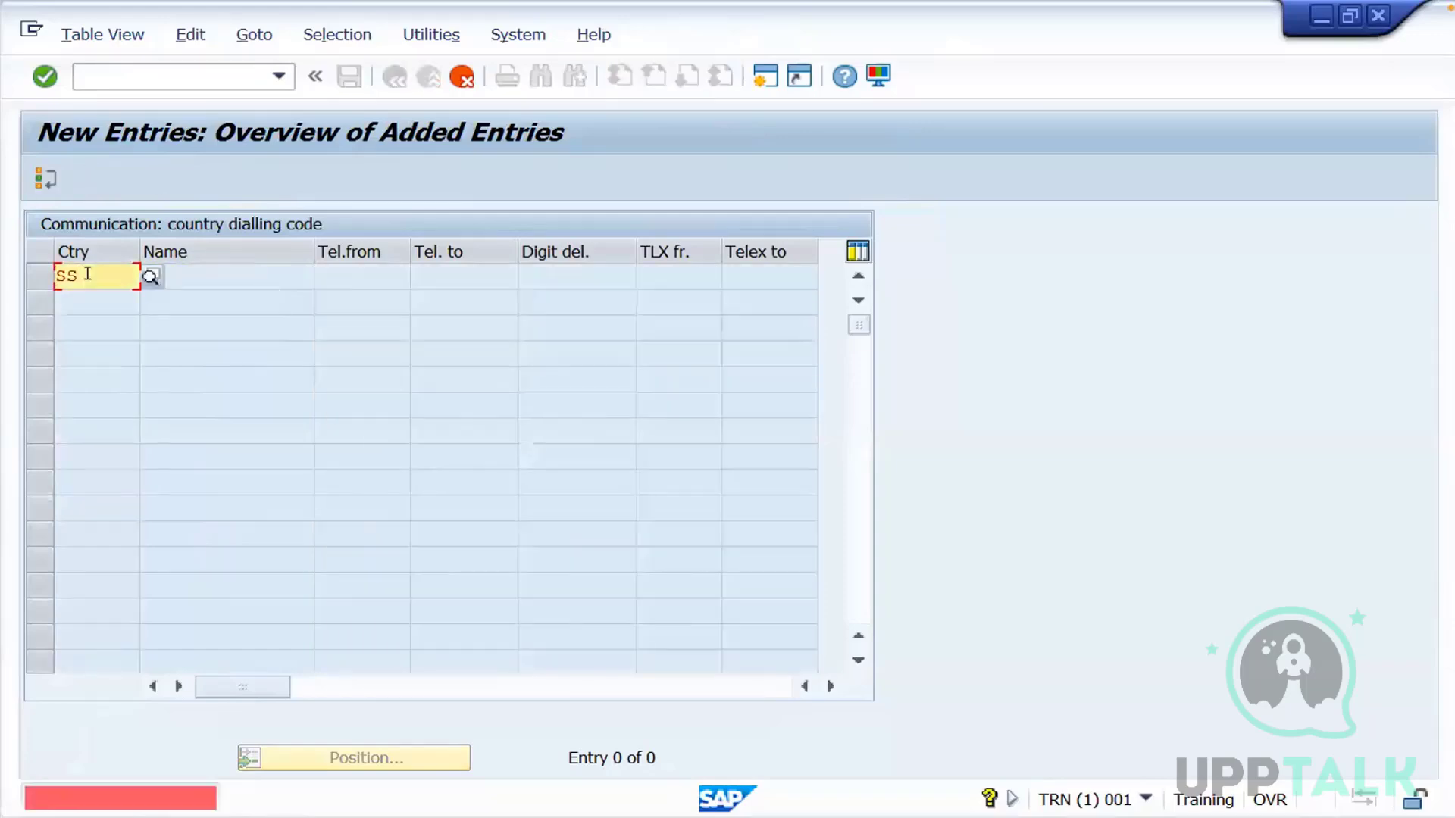
key(BackSpace)
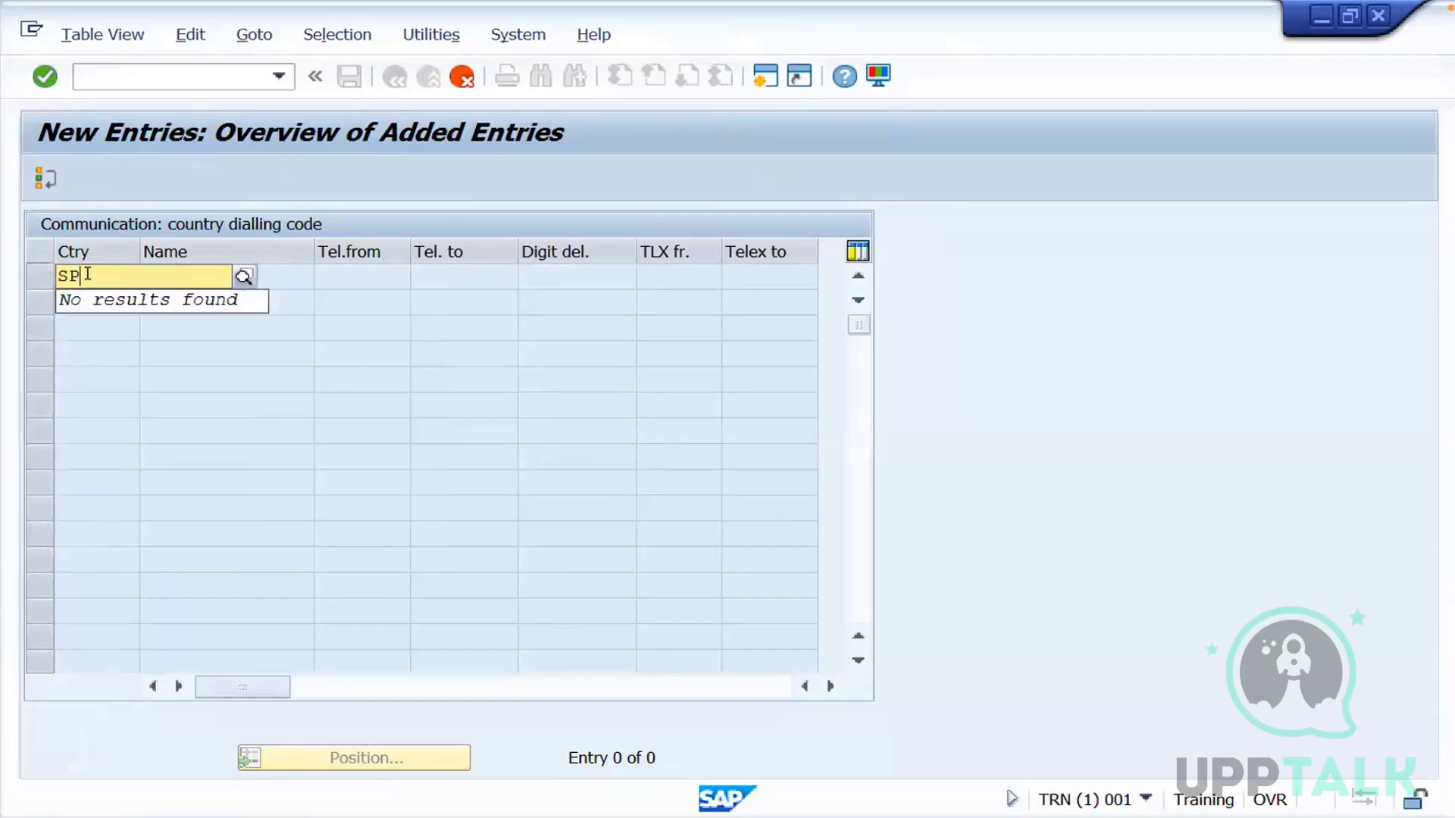
key(Return)
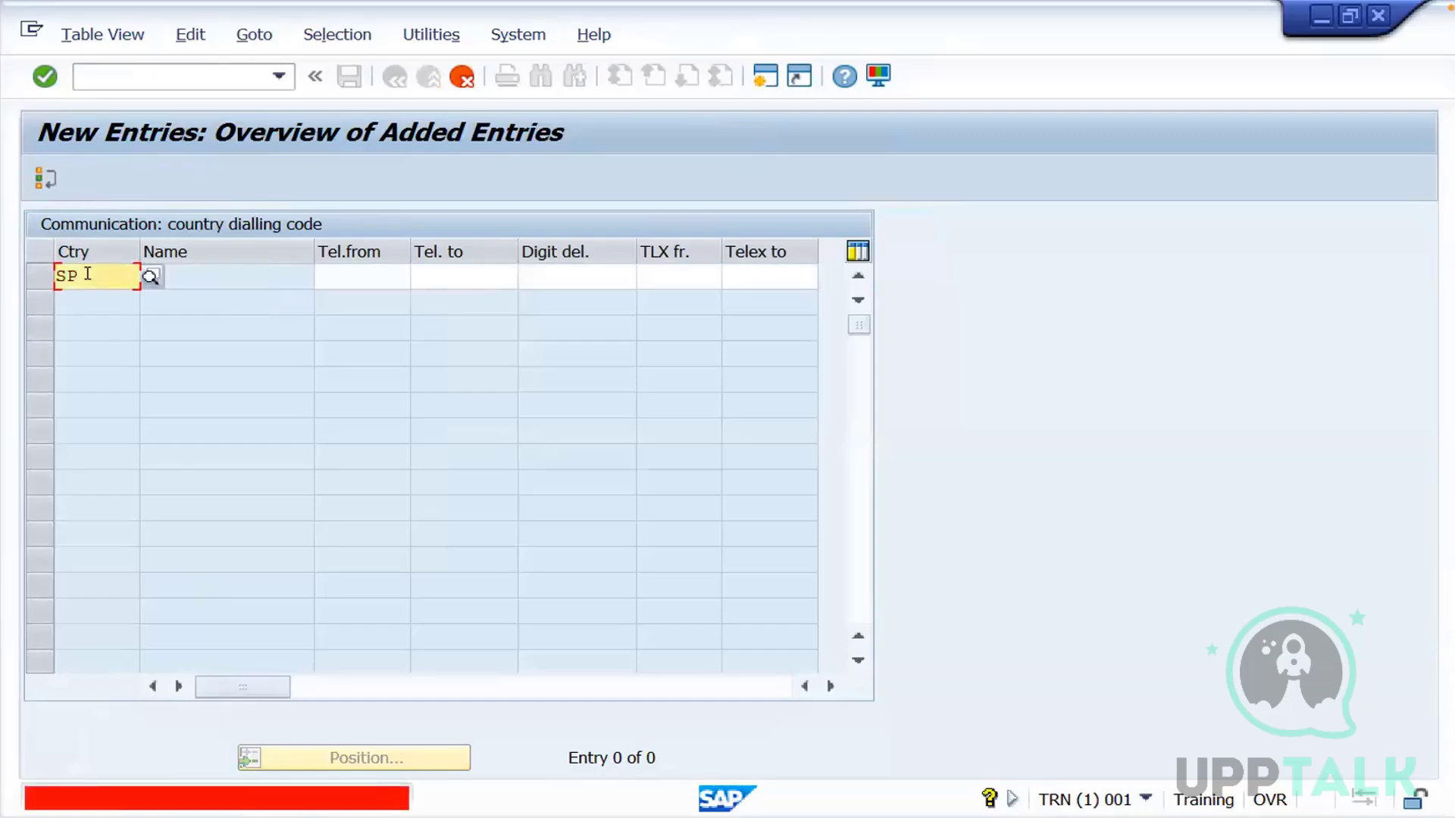
click(340, 269)
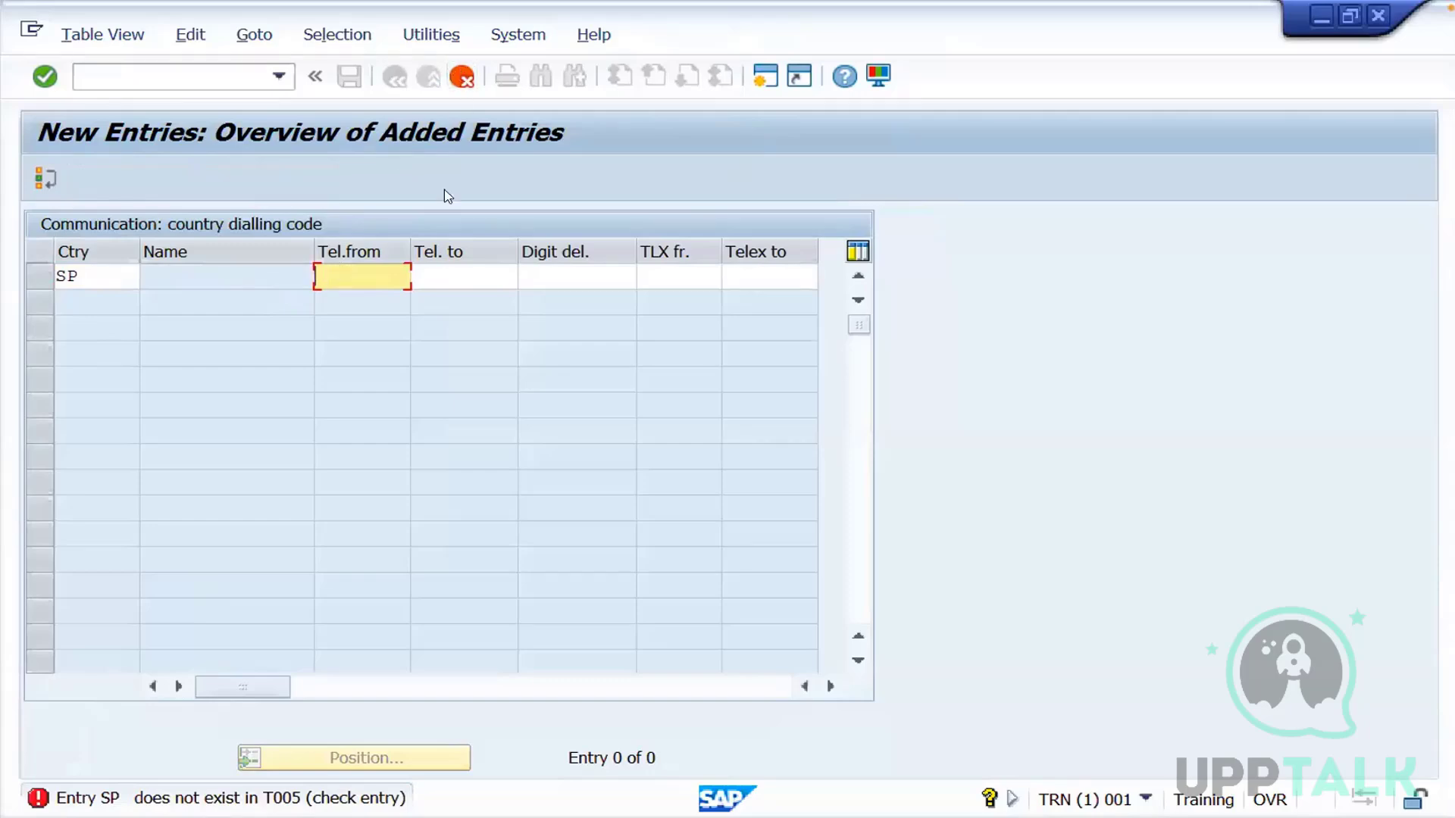
Discard the new dialling code entry and return to the IMG structure
click(459, 73)
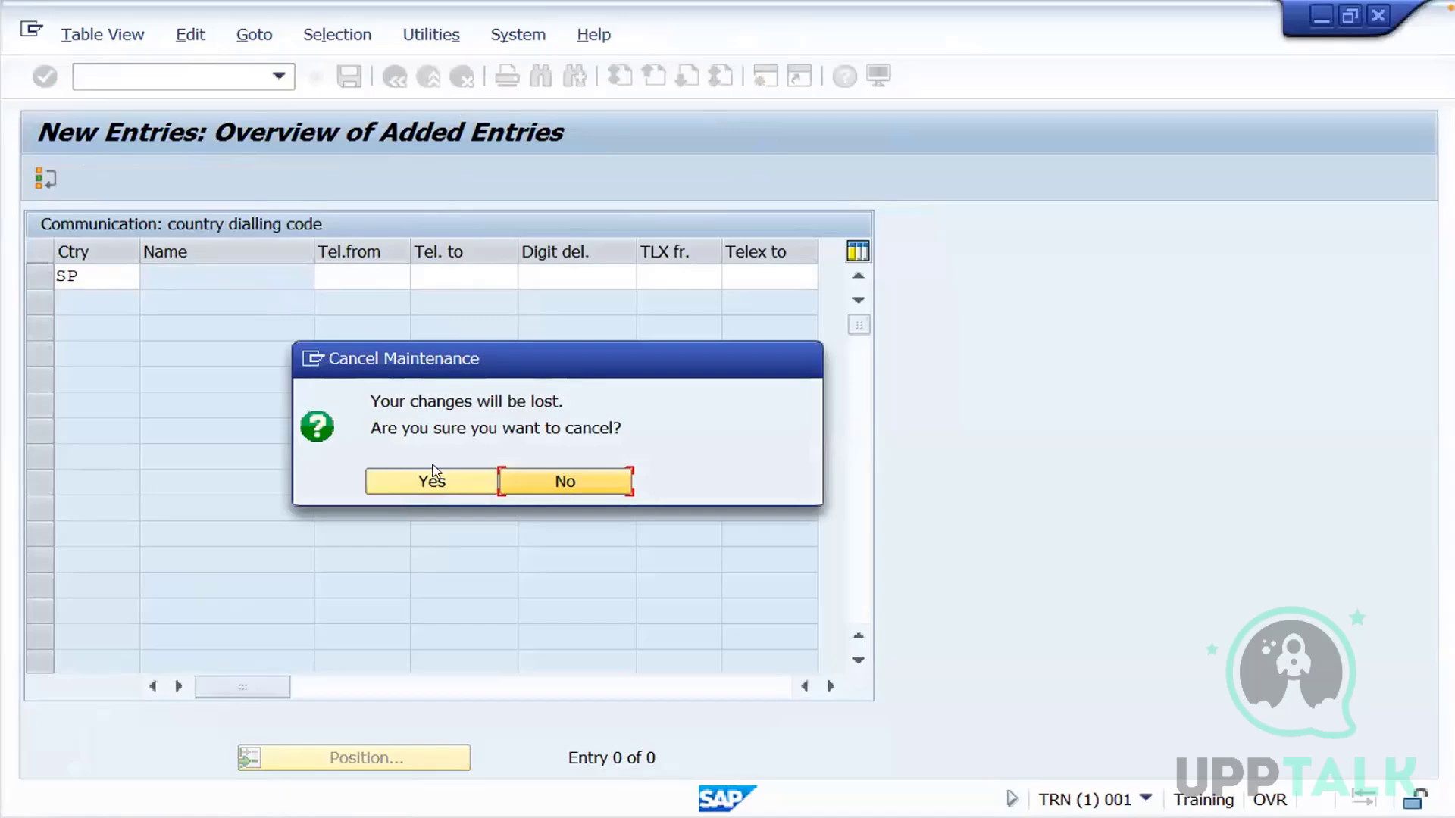
click(434, 477)
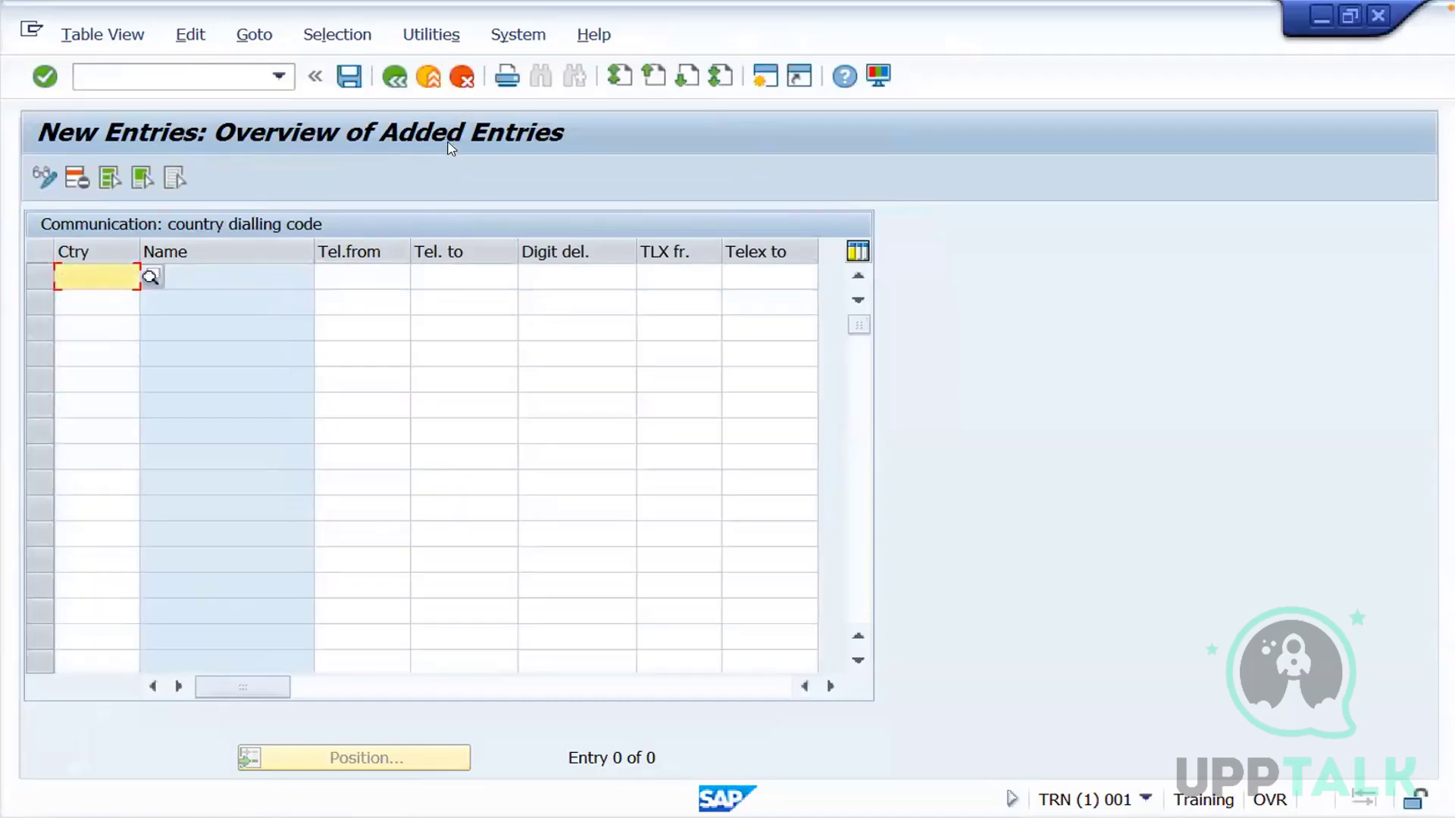
click(428, 75)
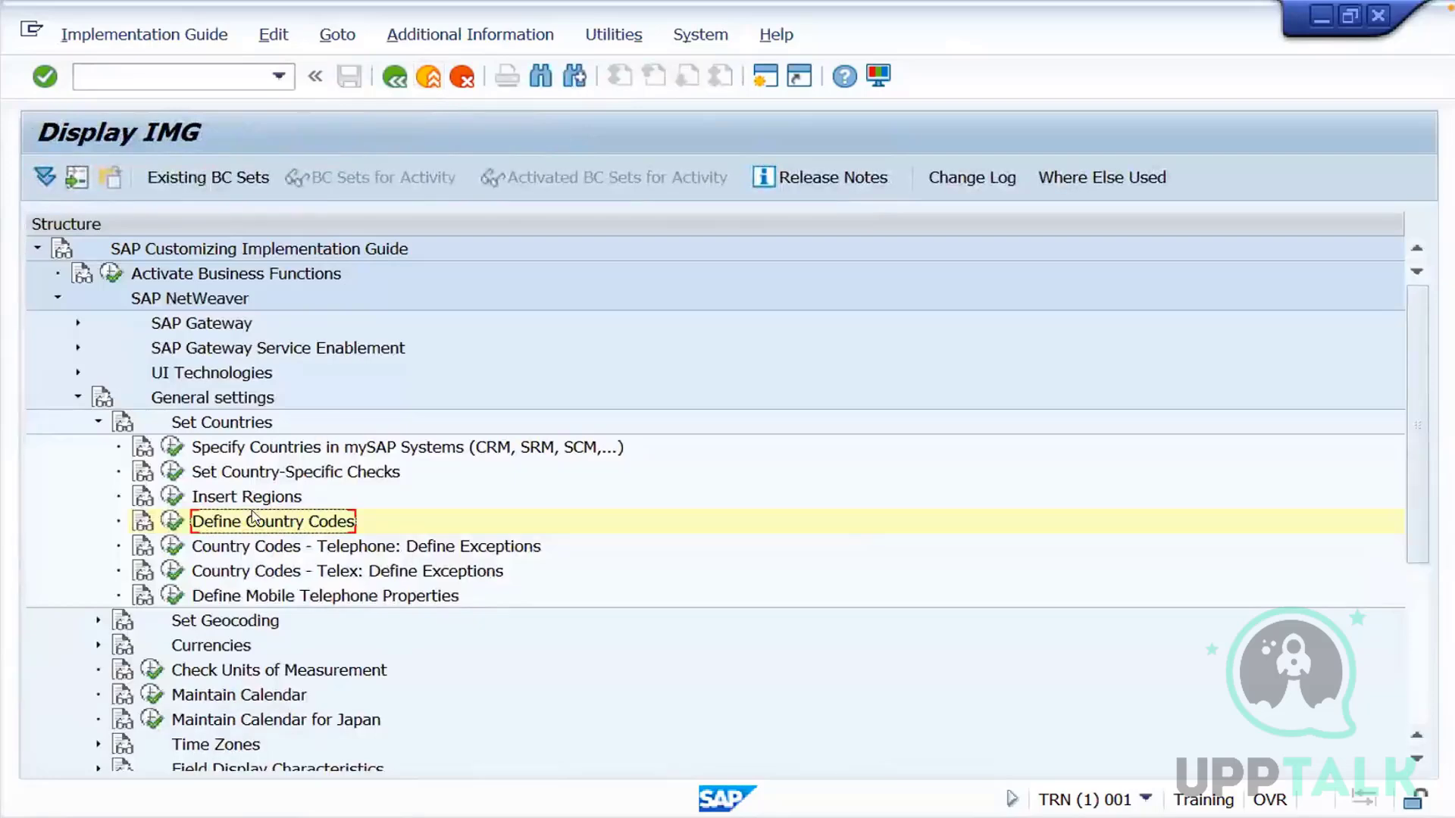
Execute Specify Countries in mySAP Systems and start a new entry for country SP, filling in its name
click(172, 448)
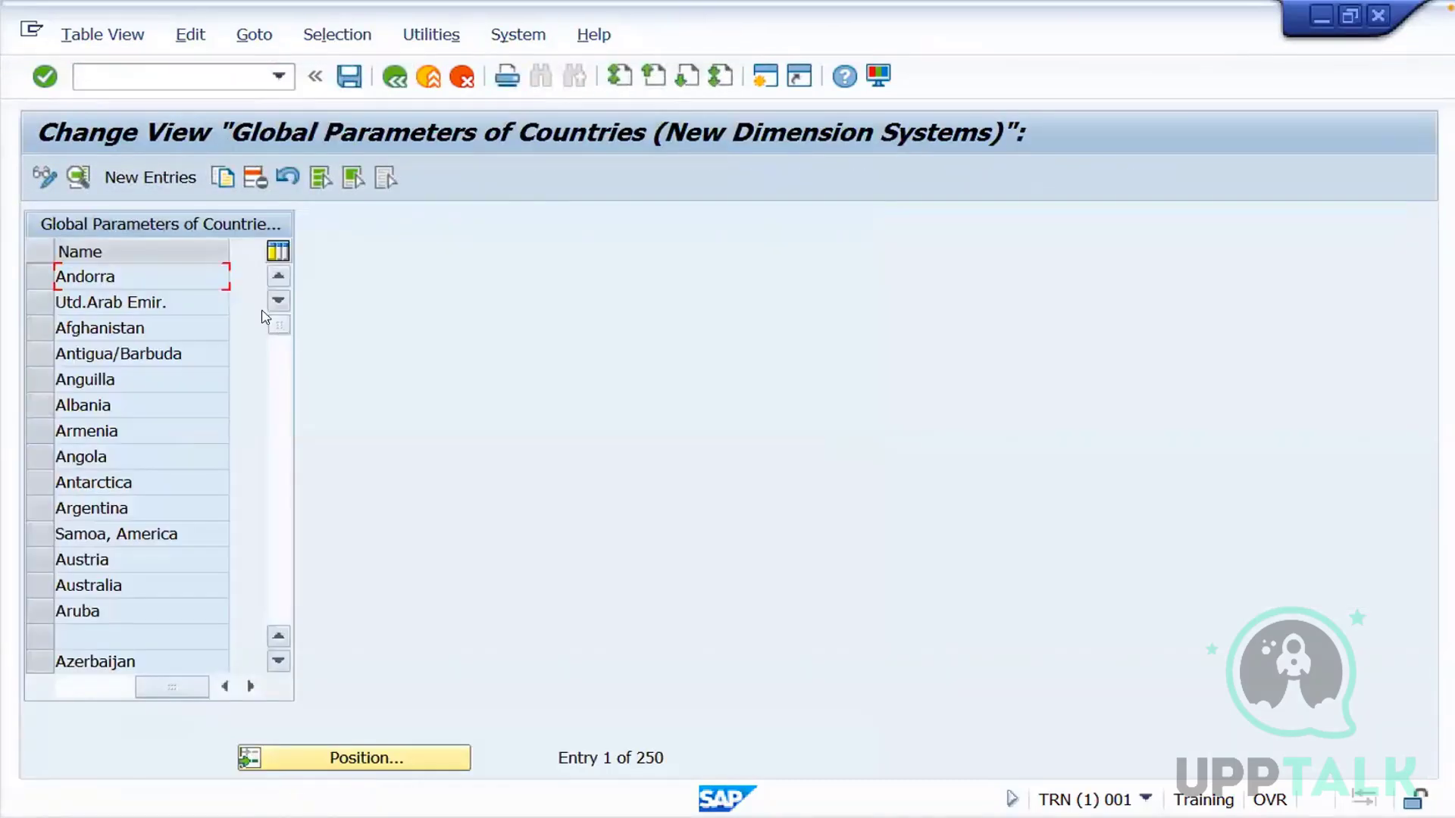
click(168, 177)
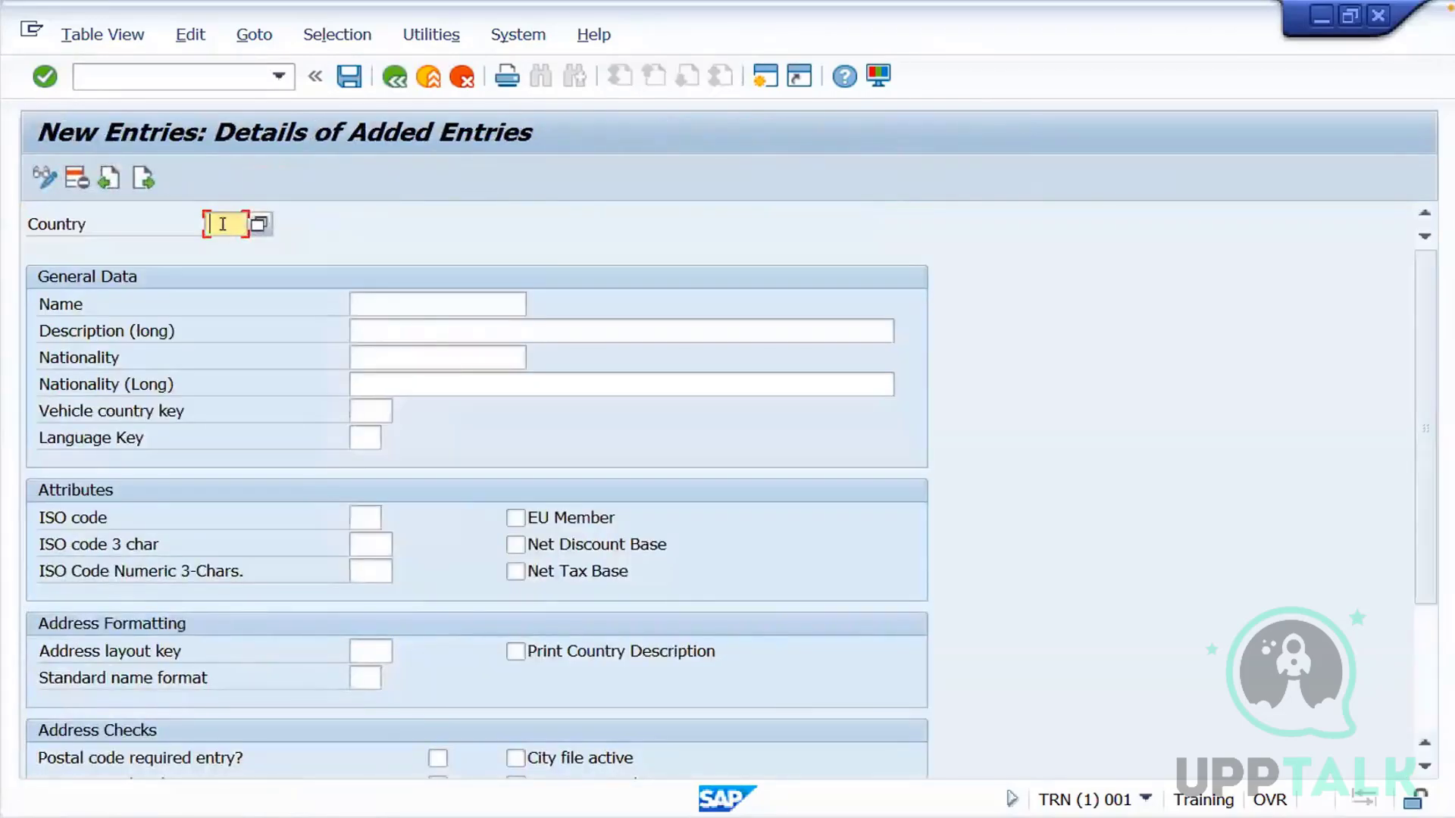
click(388, 298)
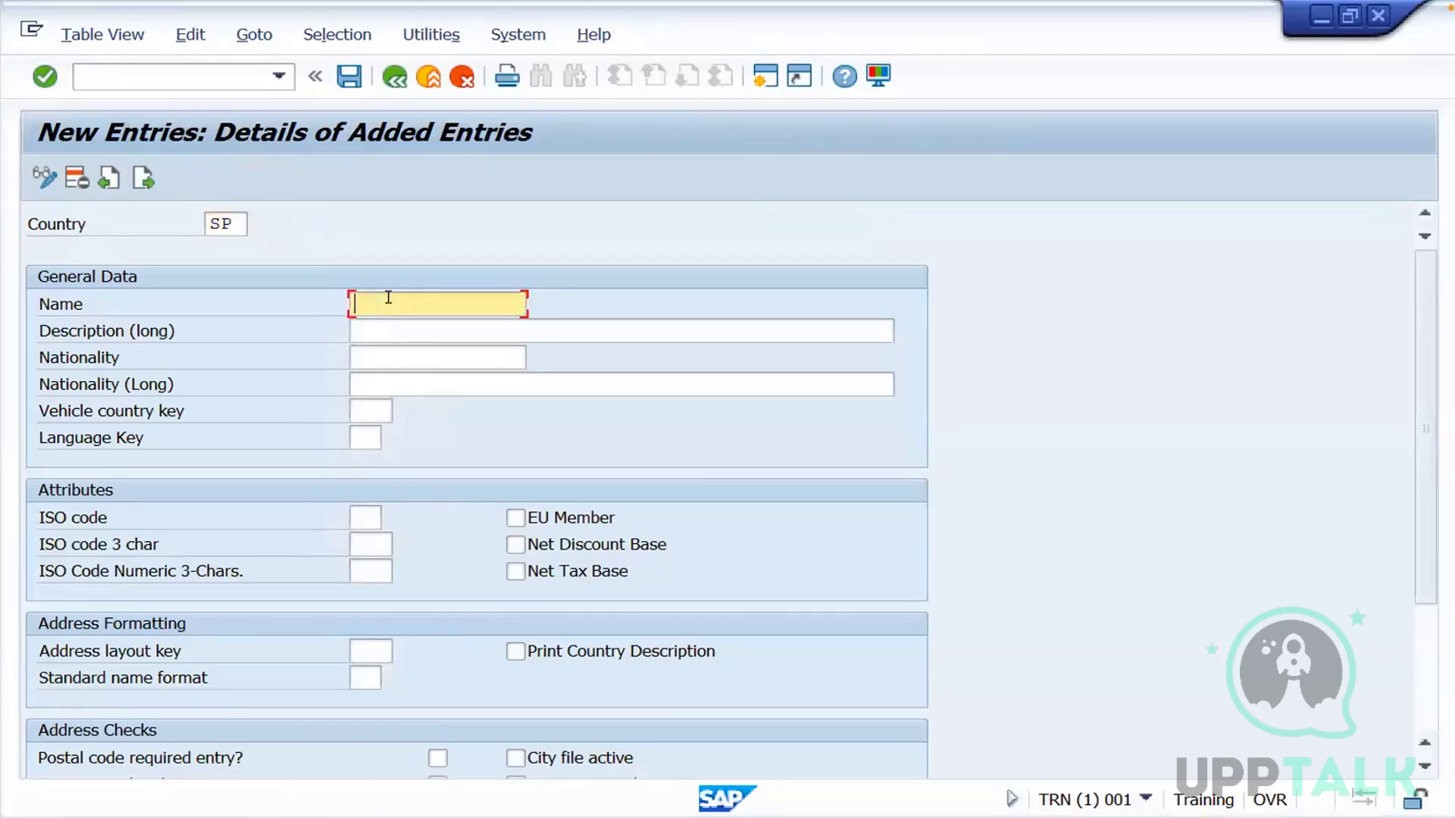
text(Sanjay)
Set the new country's date format to DD.MM.YYYY and save the entry
scroll(1429, 460, down, 2)
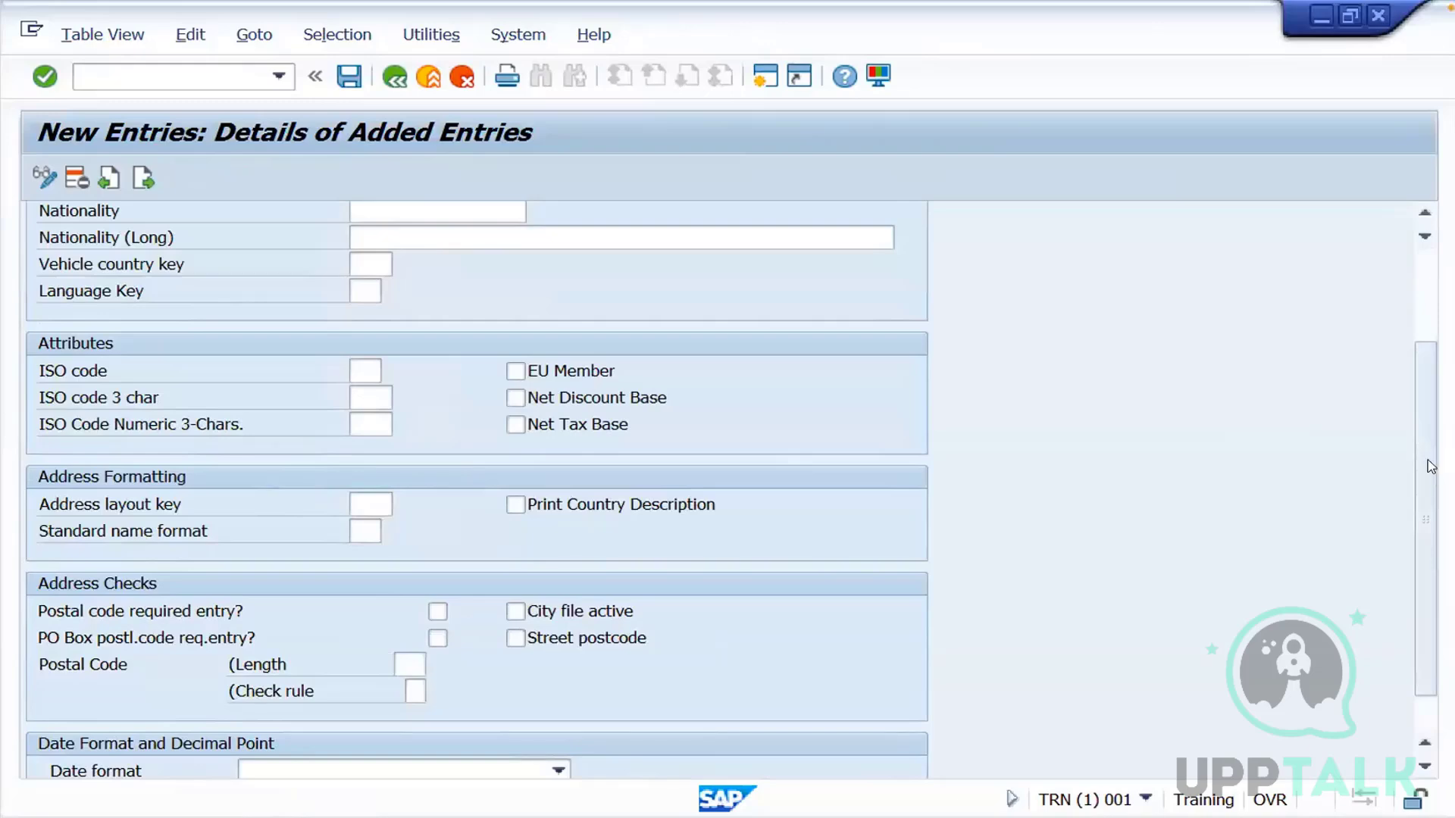
scroll(1425, 485, down, 1)
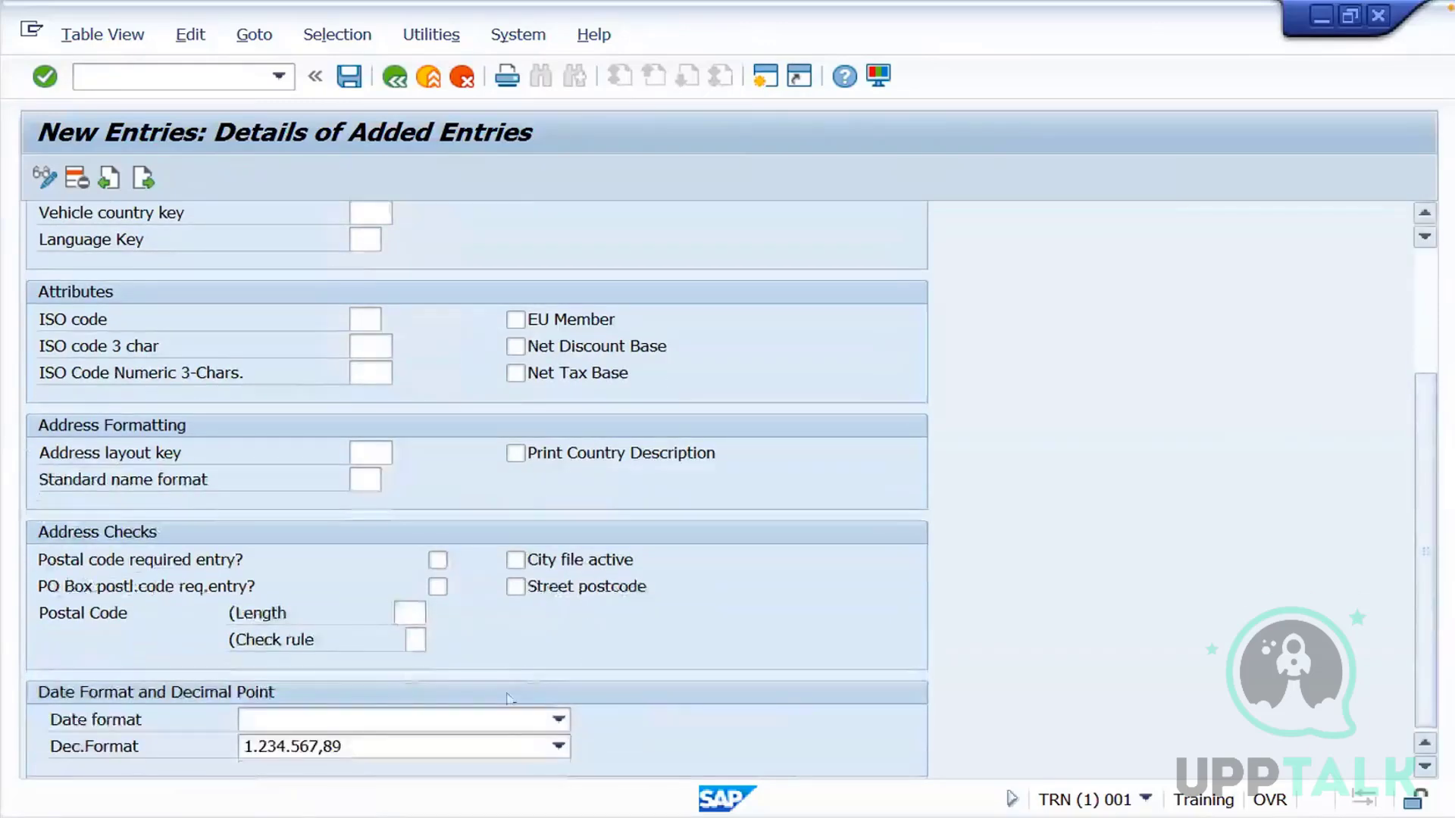
click(558, 718)
click(465, 746)
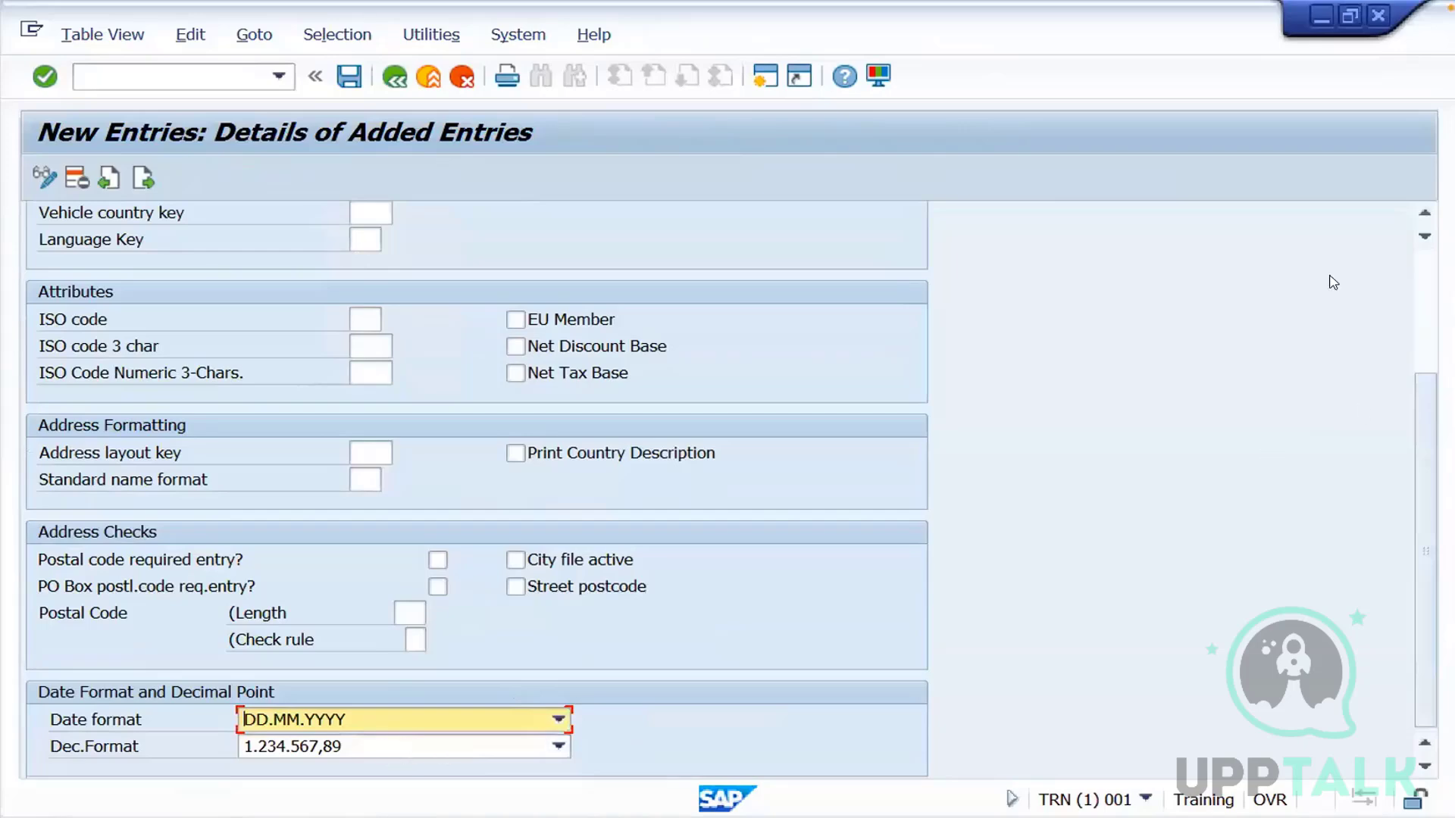
click(351, 78)
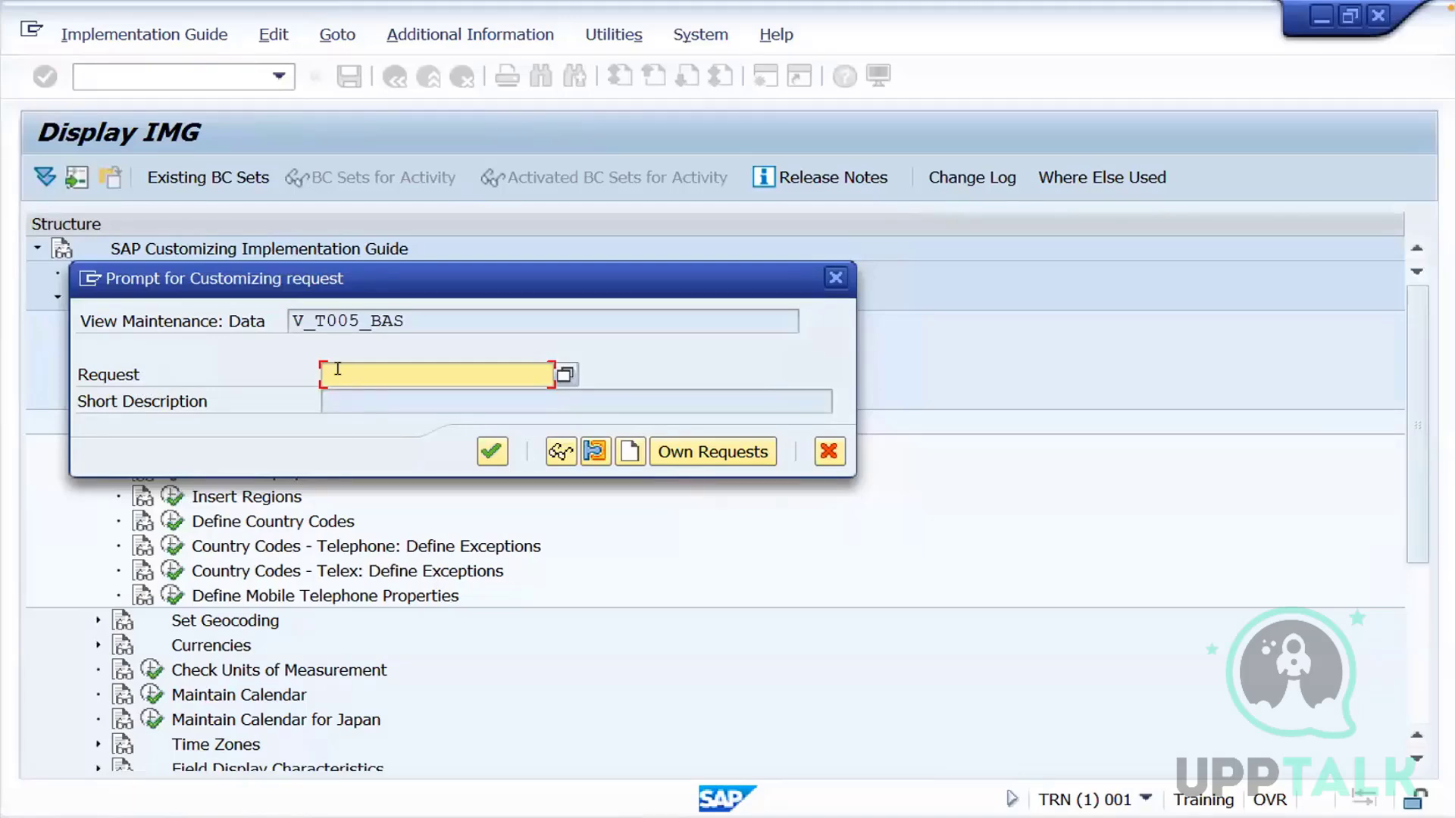
Create a new customizing request with the short description "Test" and highlight its request number
click(633, 461)
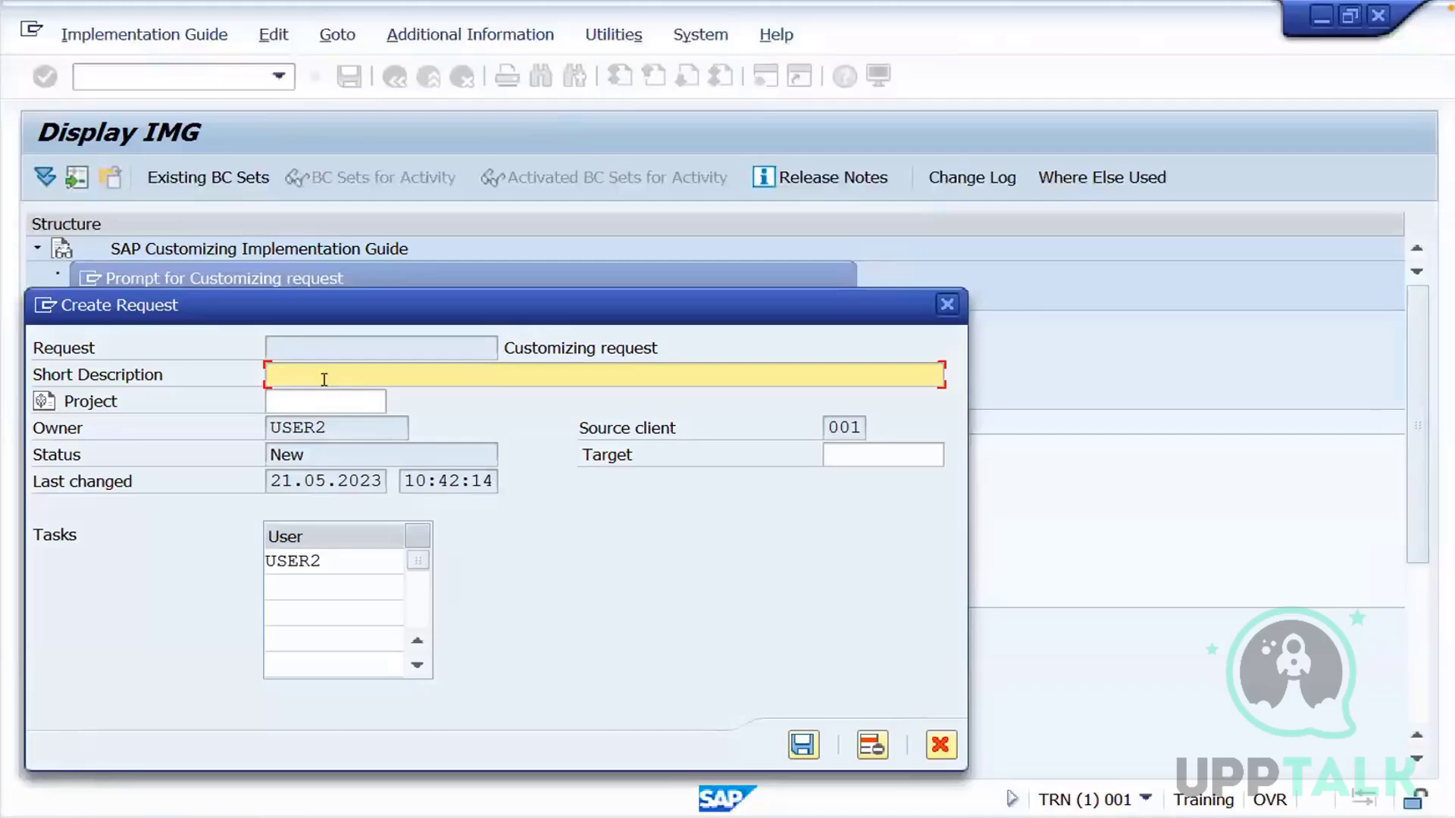
text(Test)
click(804, 745)
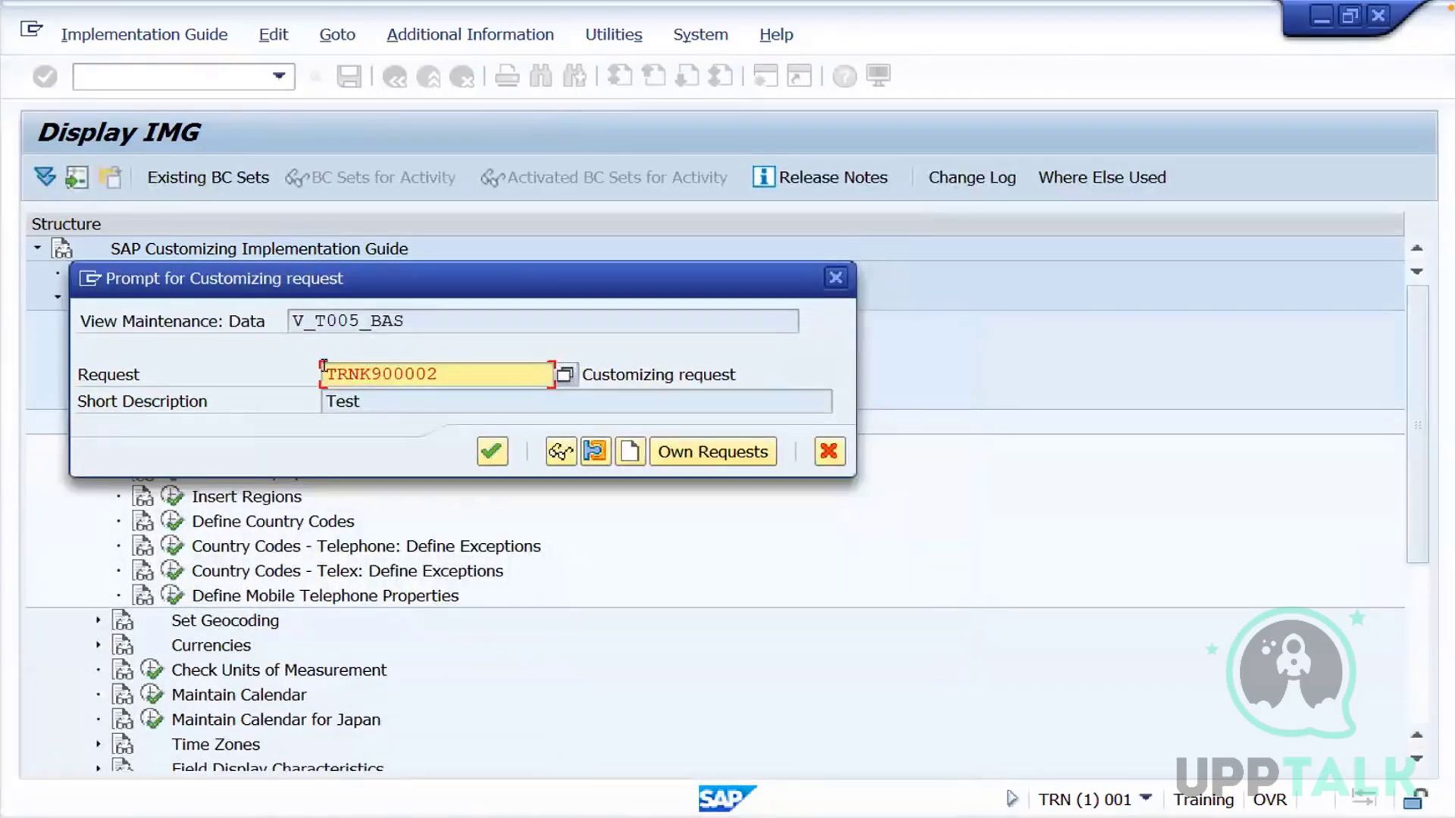
drag(324, 367, 437, 365)
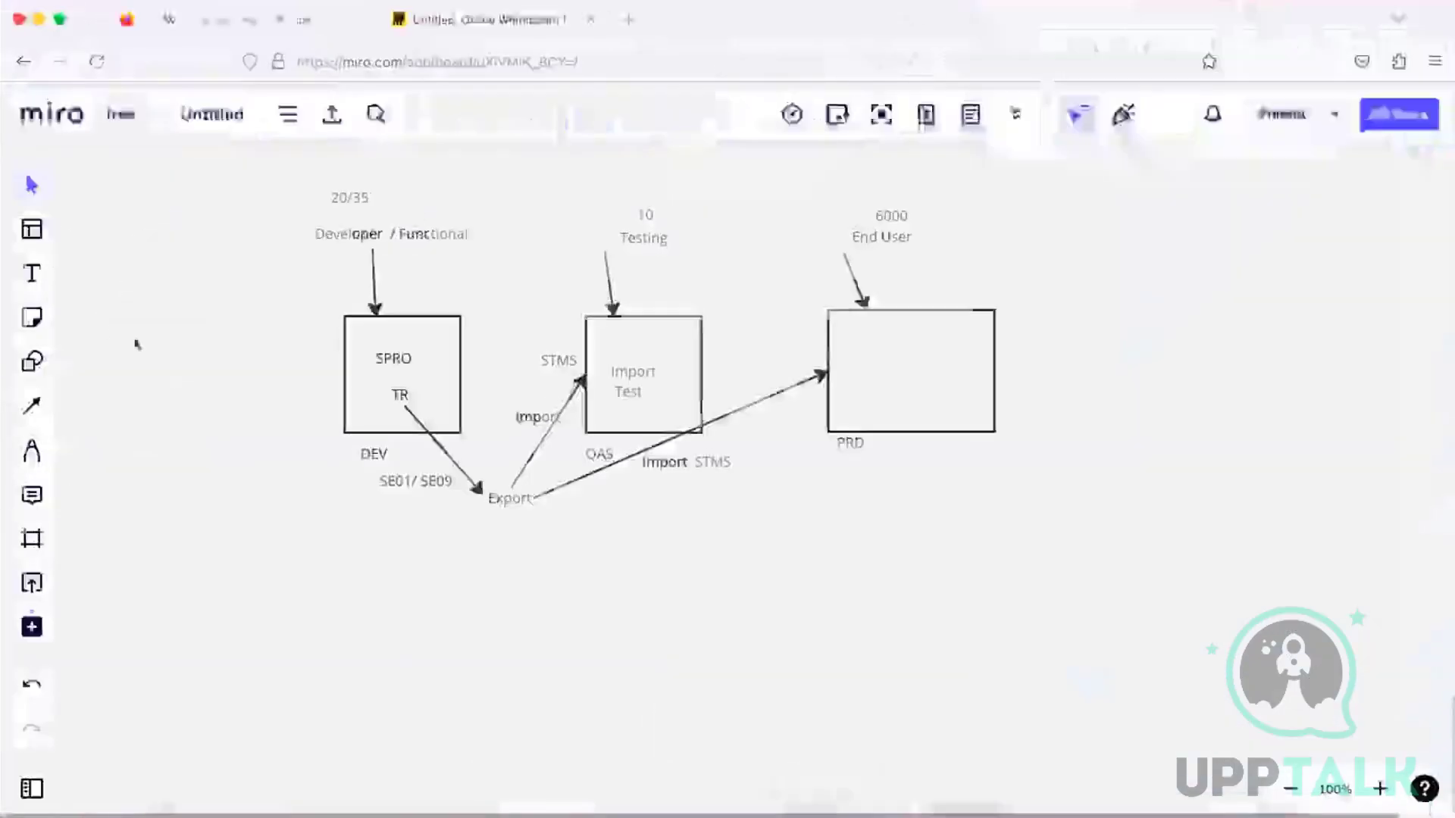
Switch to the Miro whiteboard and change the DEV label under the first system box to TRN
key(t)
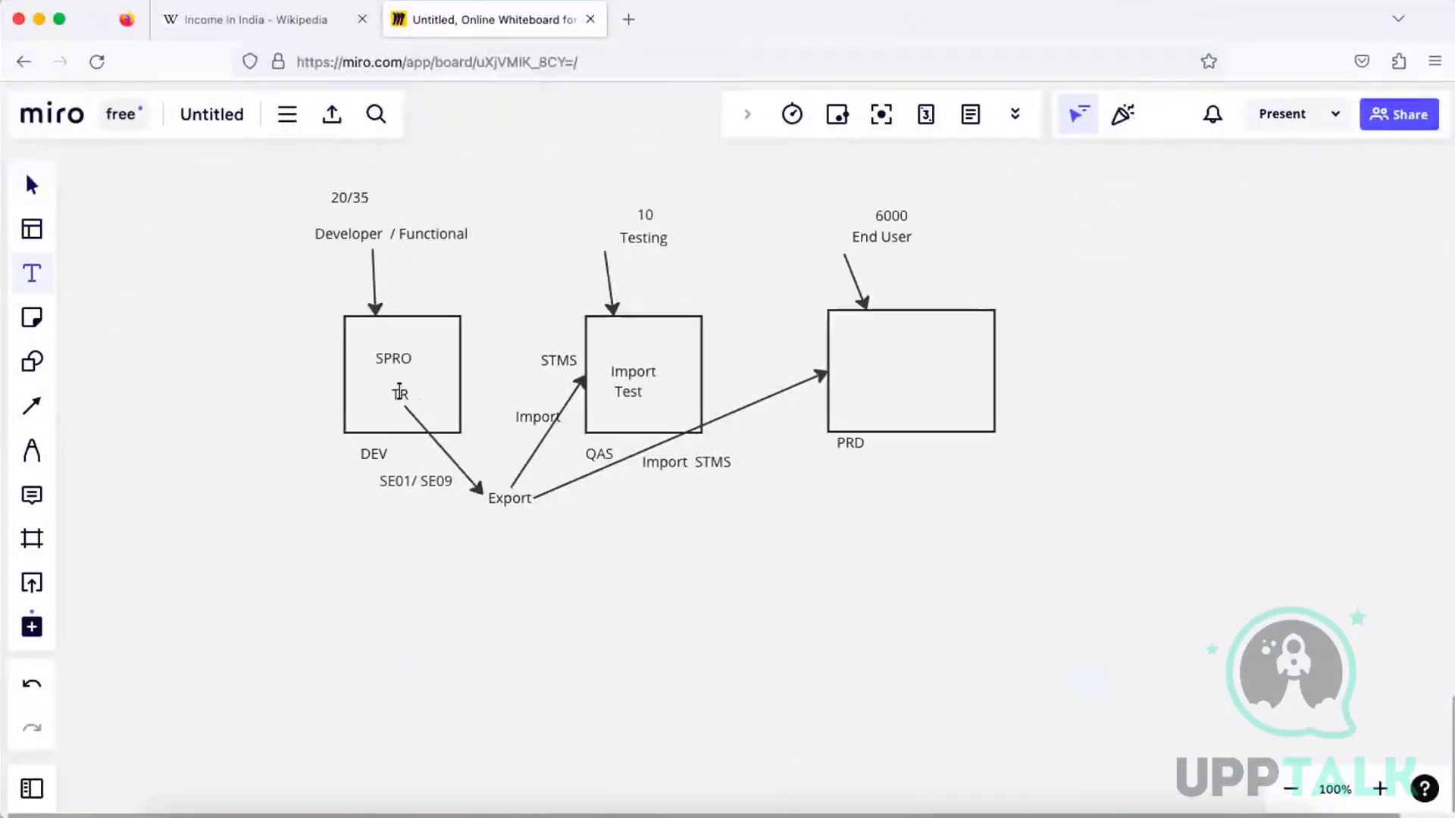
click(380, 452)
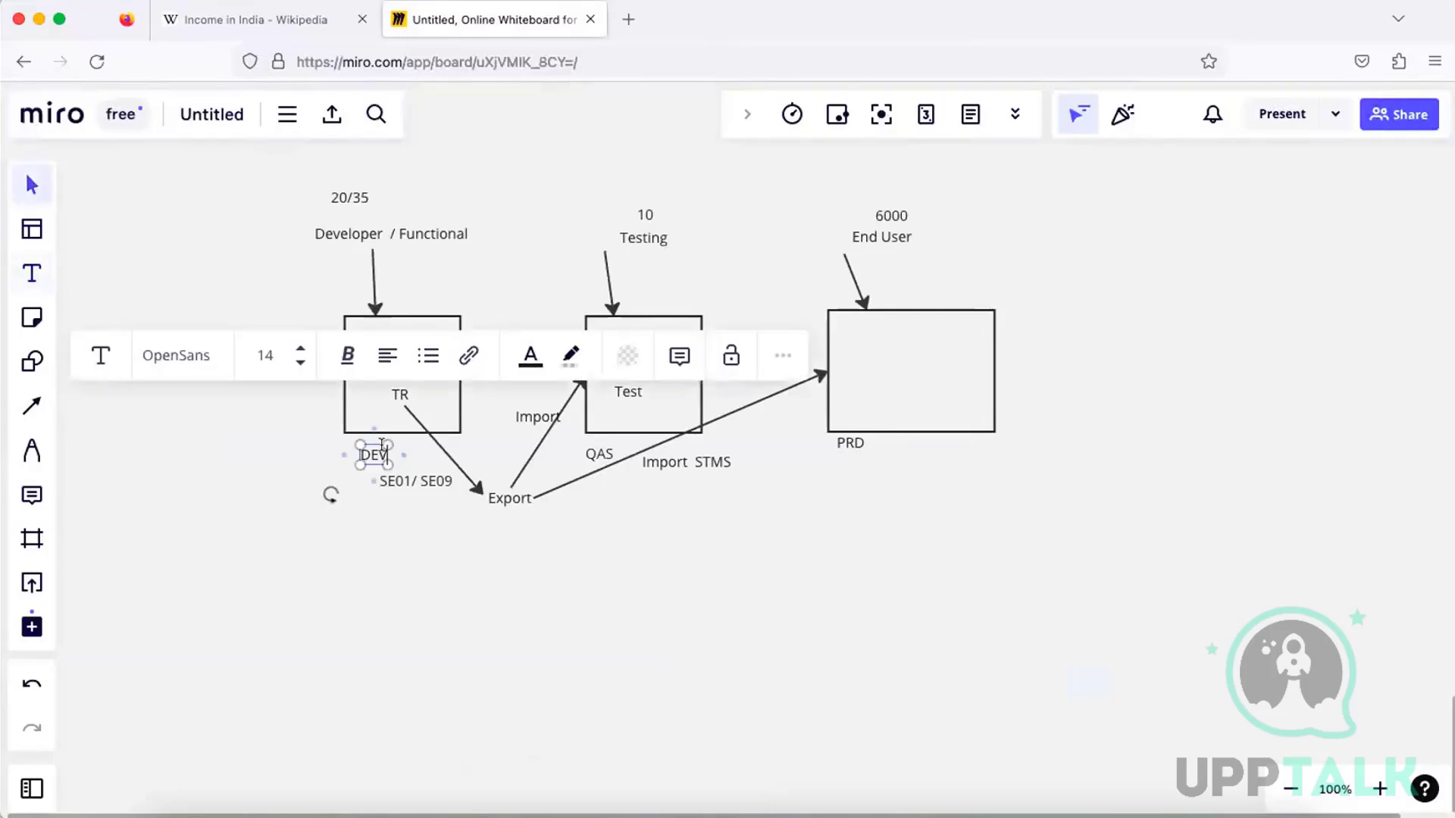
key(BackSpace)
key(BackSpace)
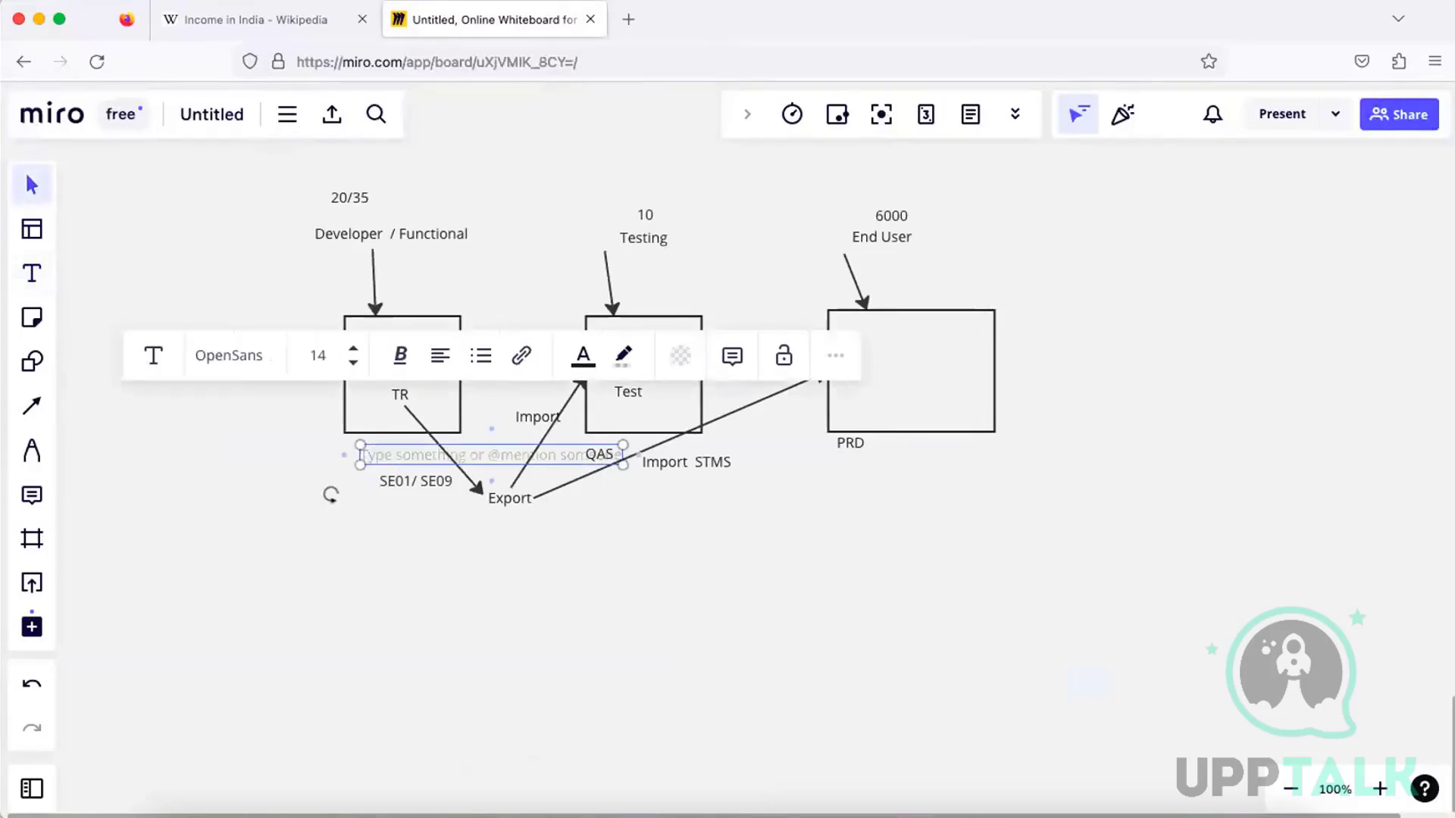
text(TRN)
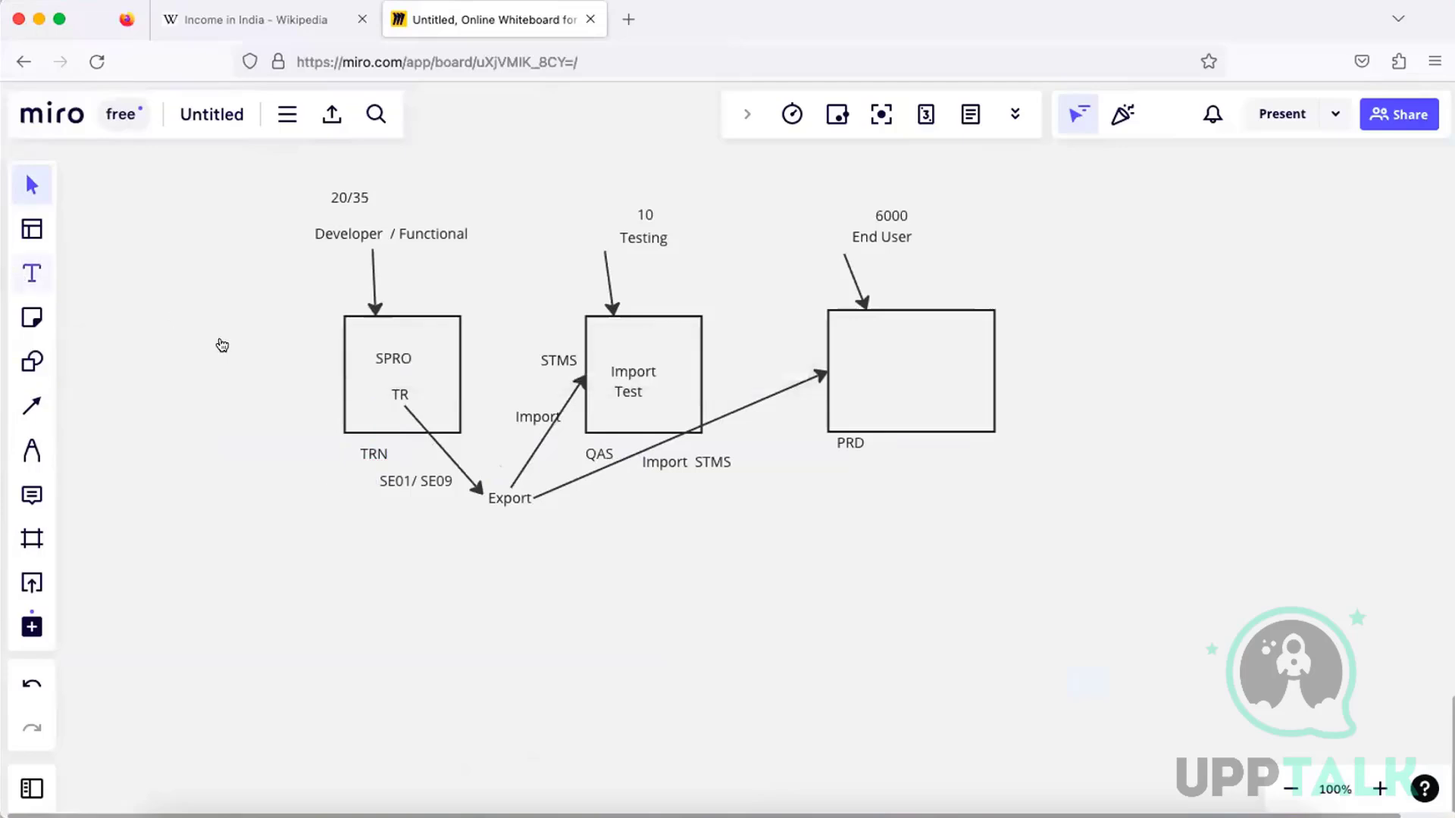
Add a text label TRNK900002 in the empty area beside the TRN system box
key(t)
click(208, 393)
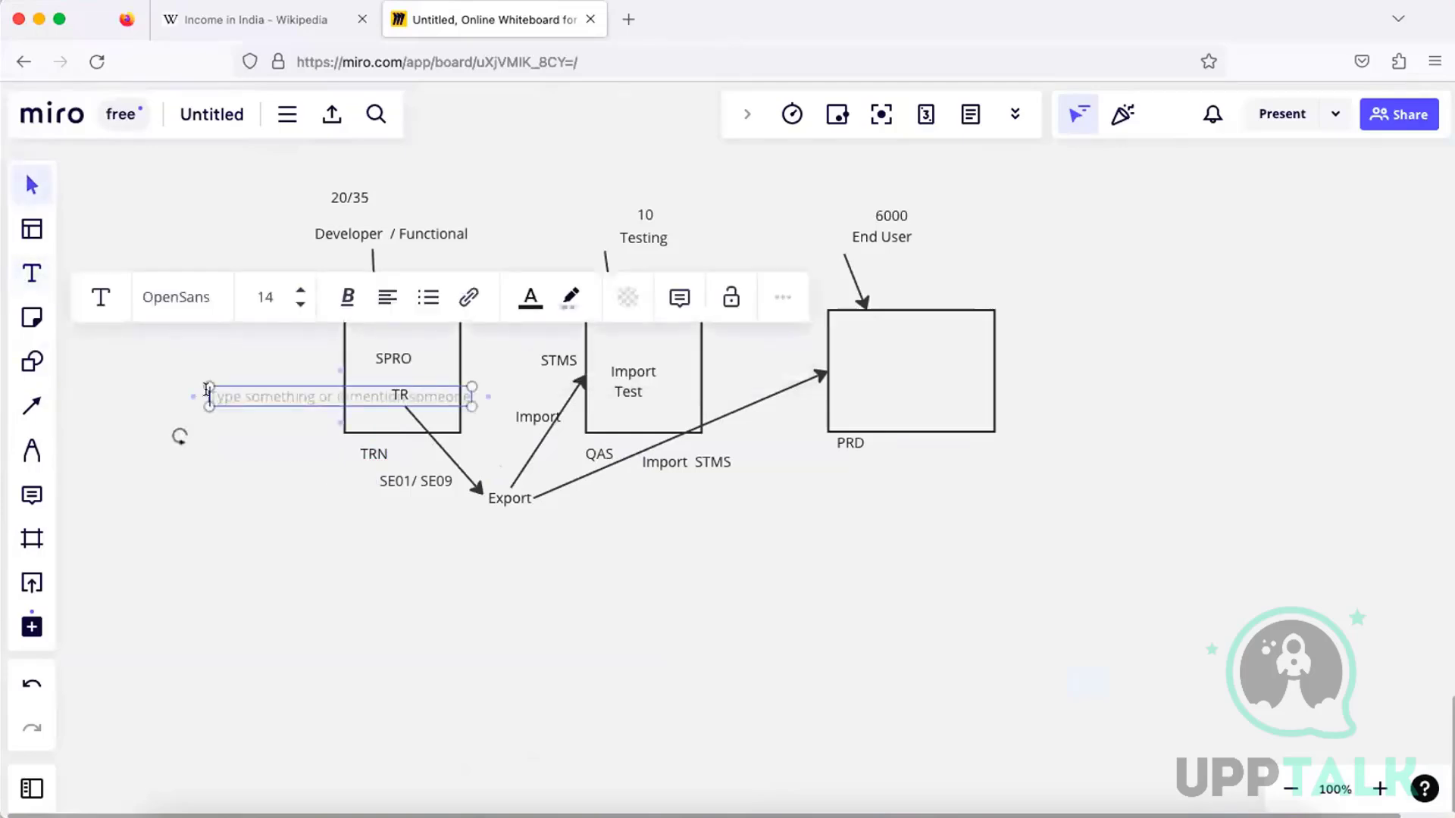
text(TRN)
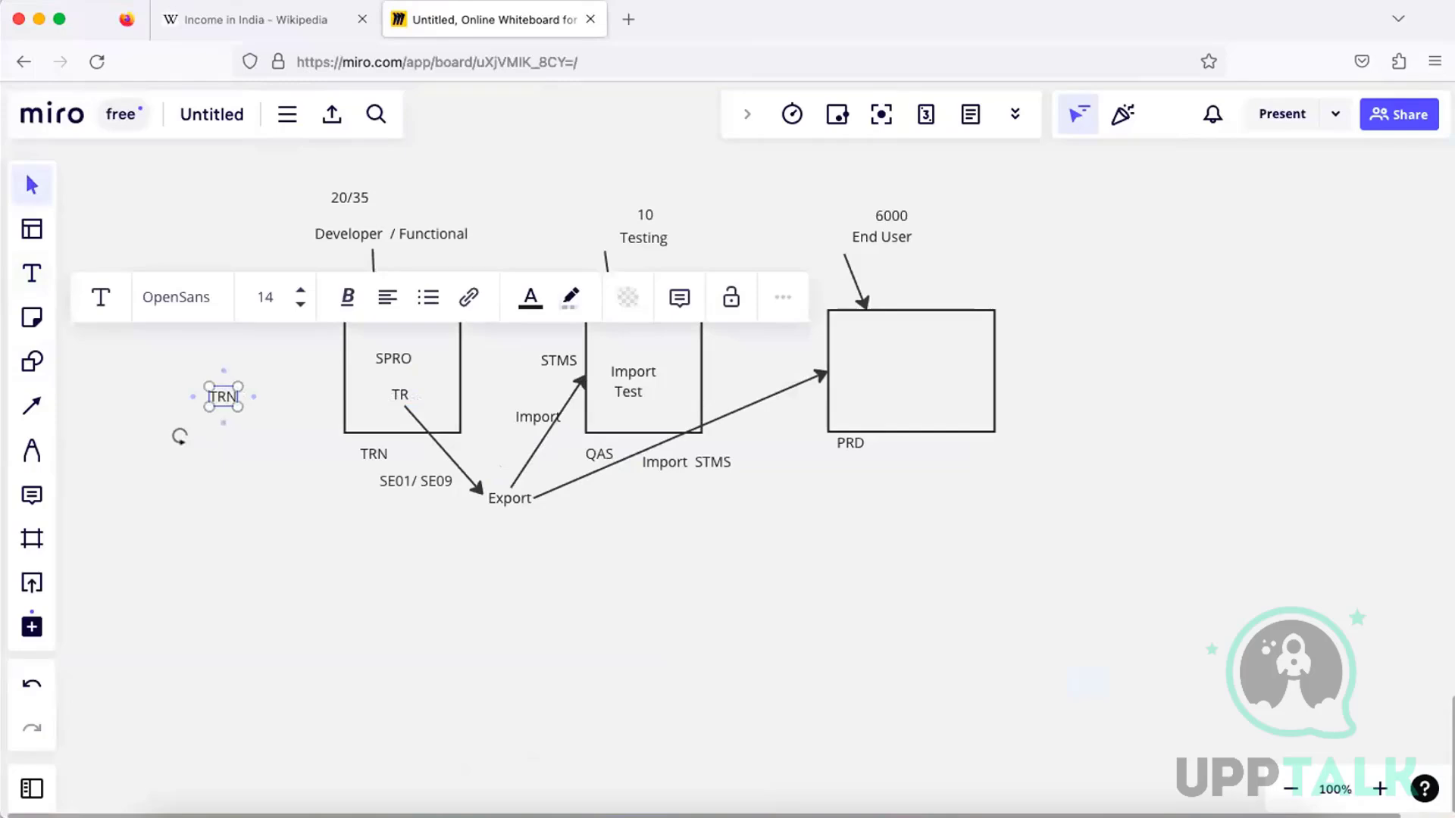
text(K900002)
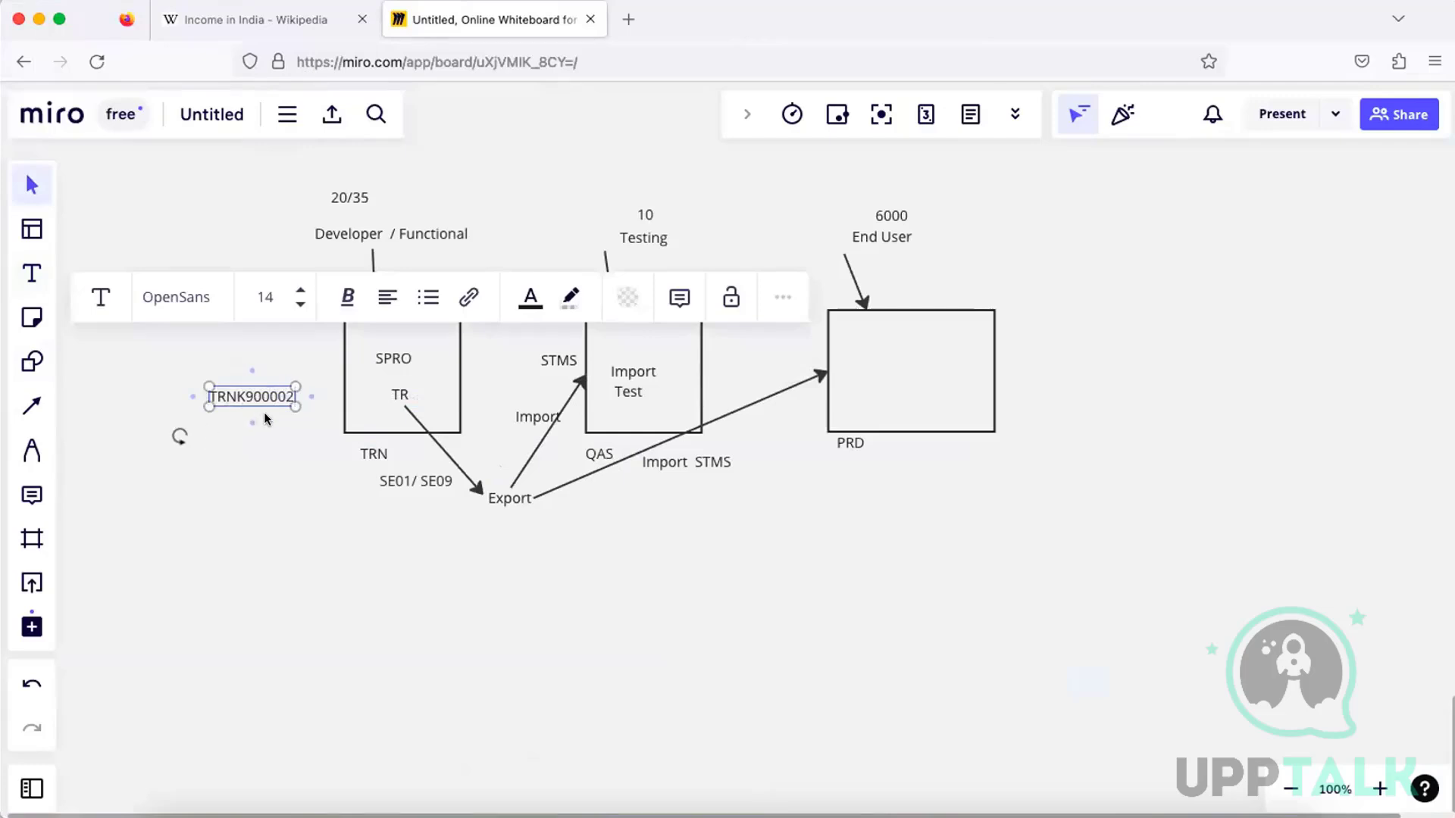
Move the TRNK900002 label into the TRN box above TR, and shift the SPRO label towards the box's upper corner
drag(252, 397, 291, 389)
click(246, 445)
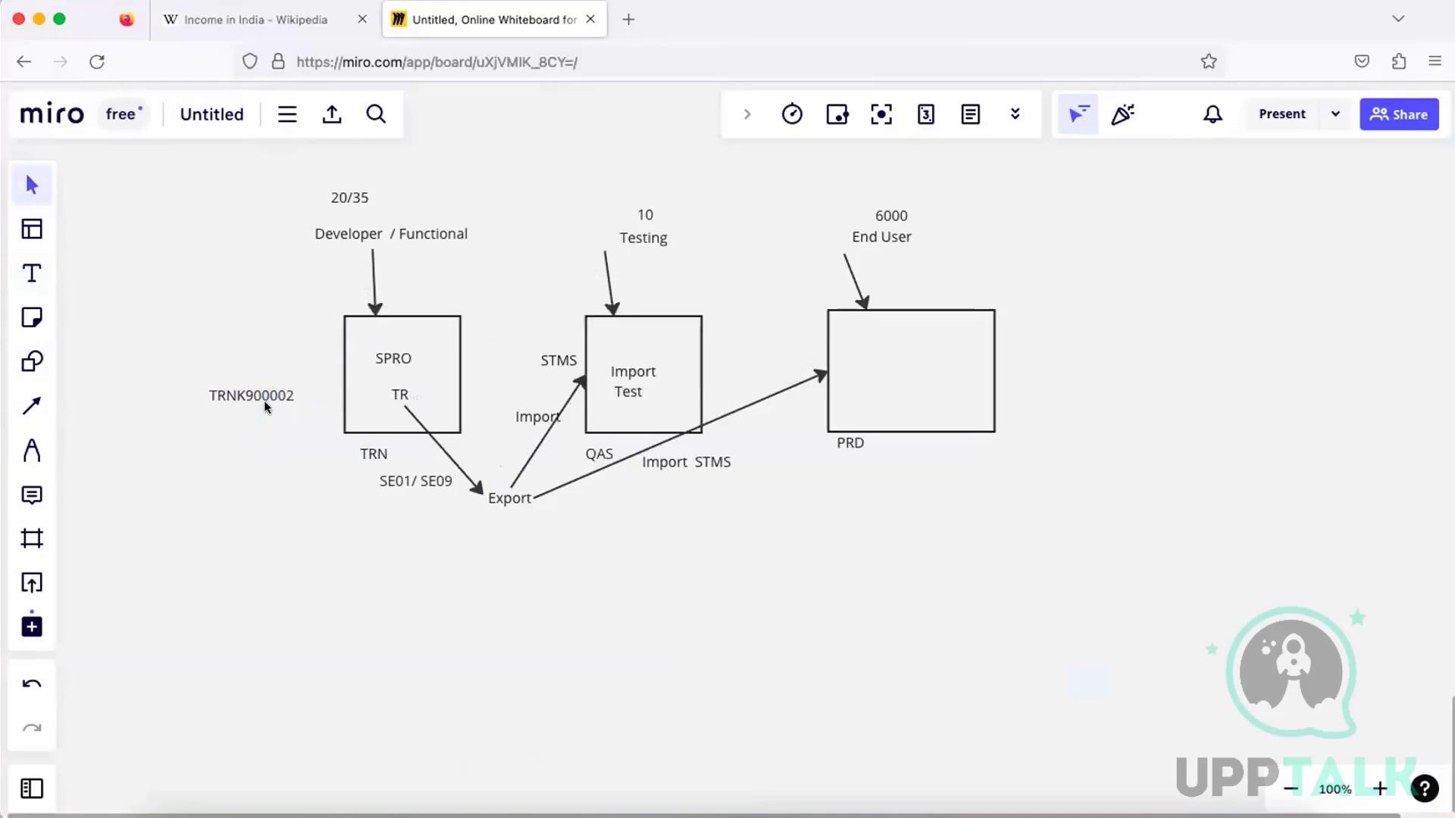
drag(253, 393, 407, 383)
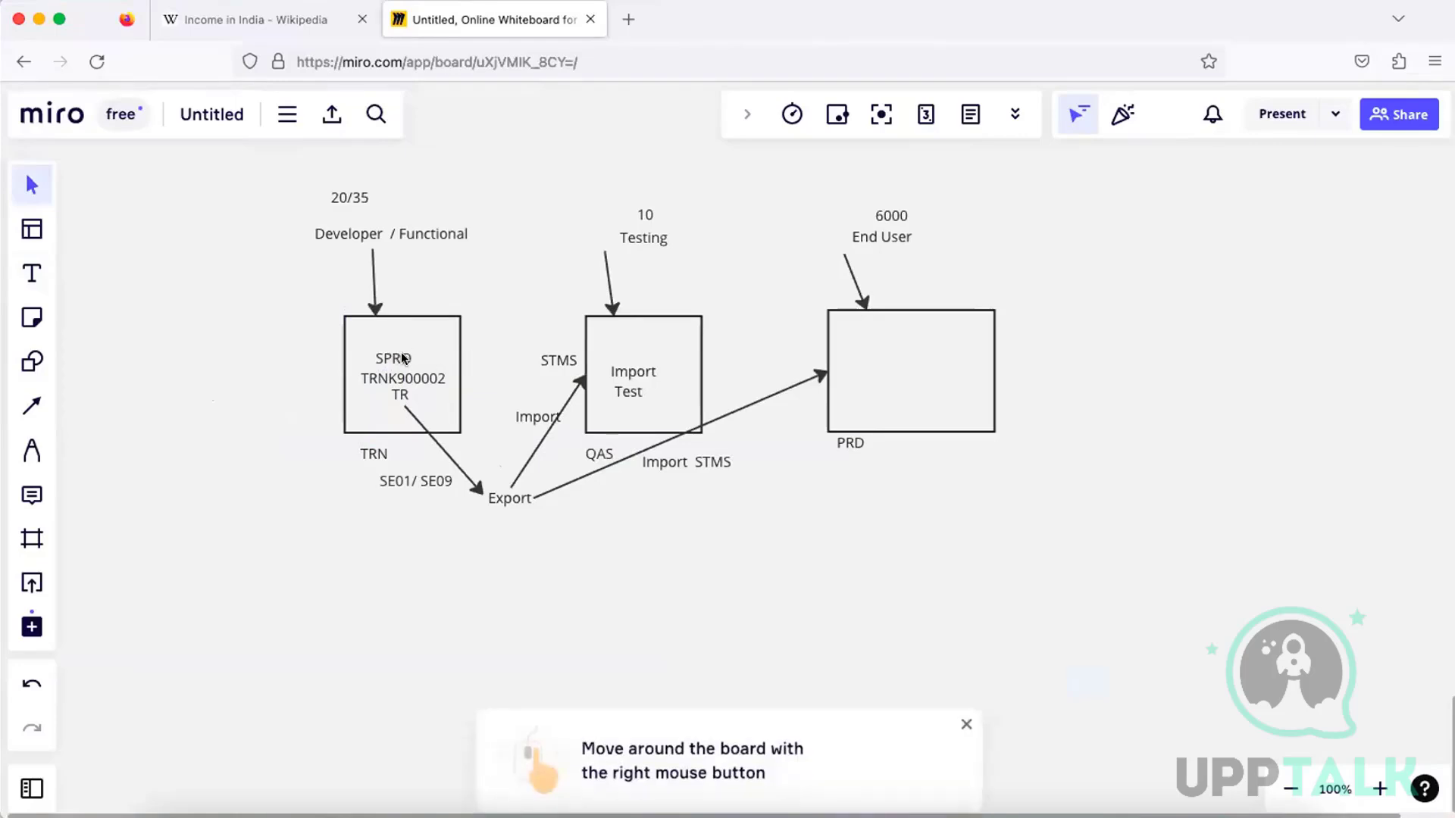
drag(402, 354, 383, 339)
Append SP after SPRO in the text label inside the TRN box
key(t)
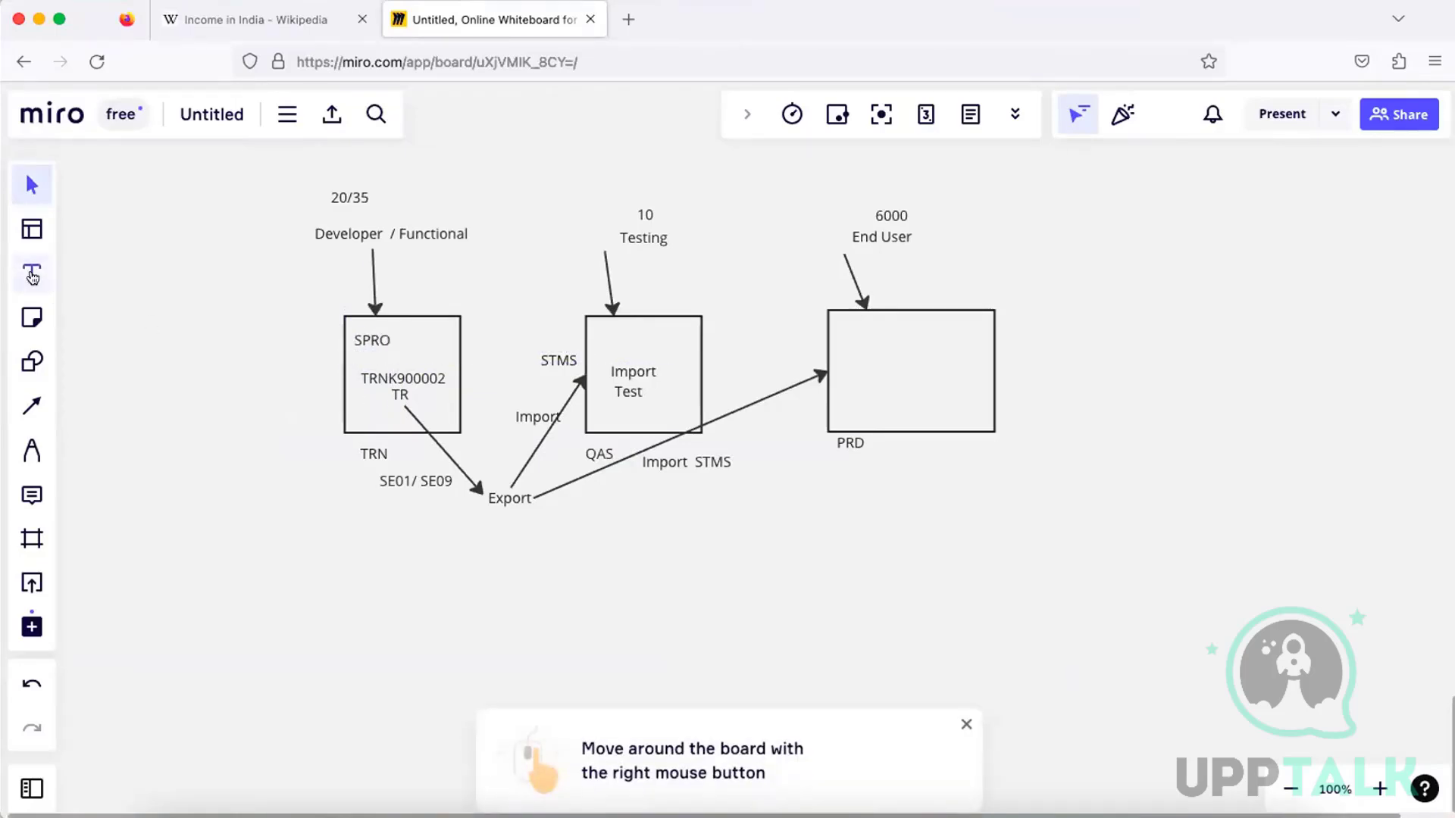
click(385, 342)
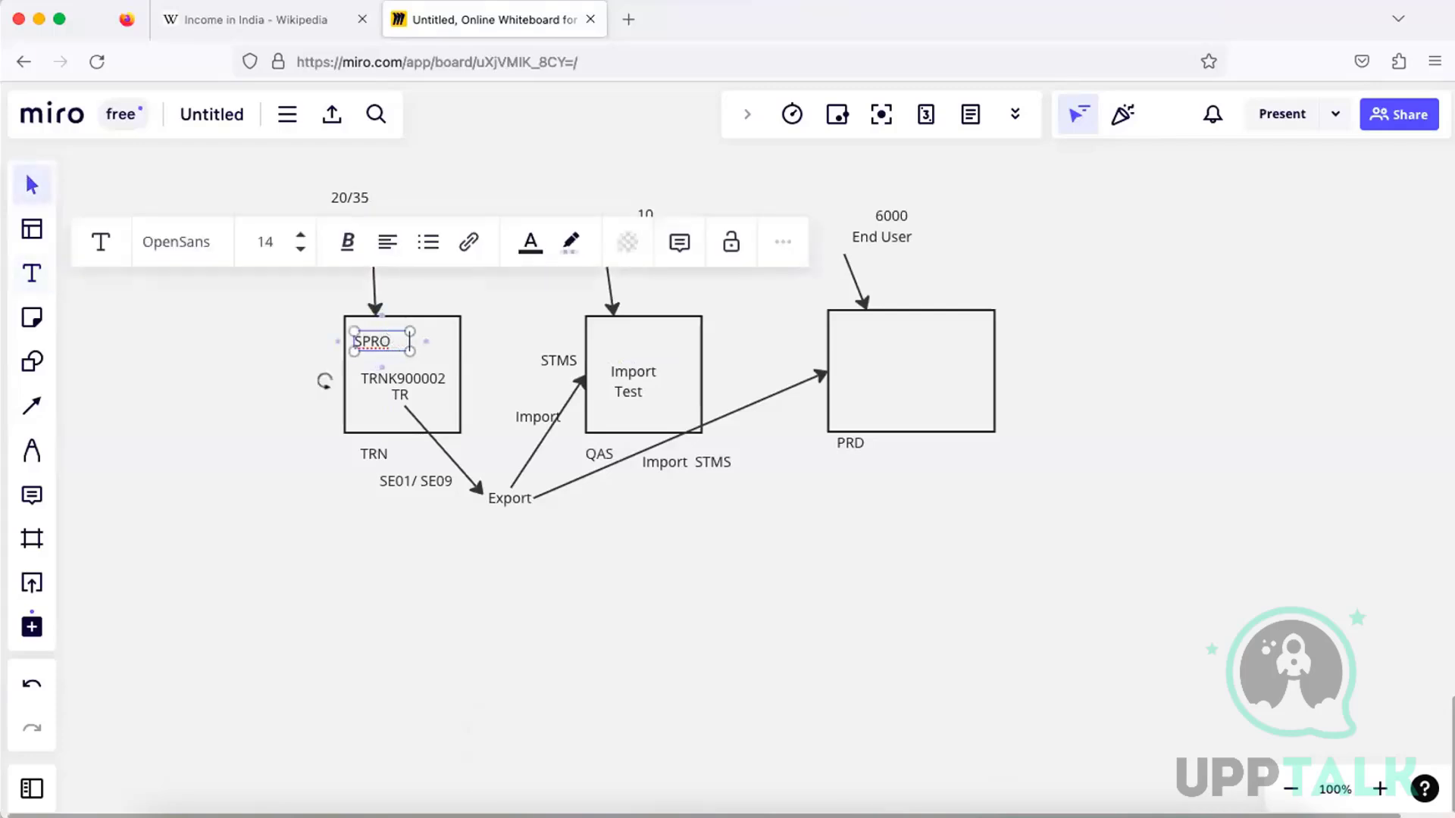
text(SP)
click(488, 370)
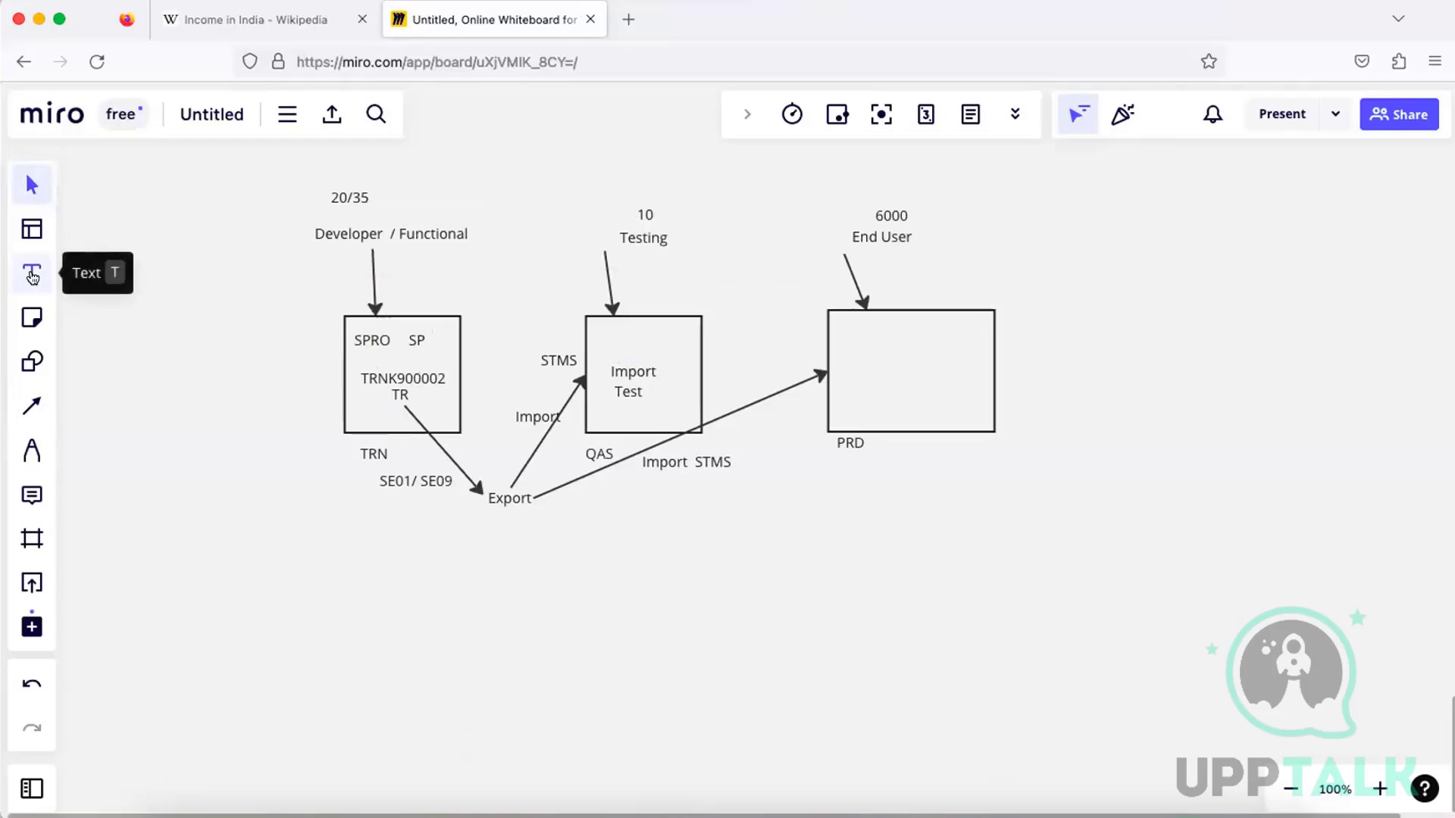
Add a DB label in the lower corner of the TRN box and an OS label below Export
click(32, 274)
click(427, 416)
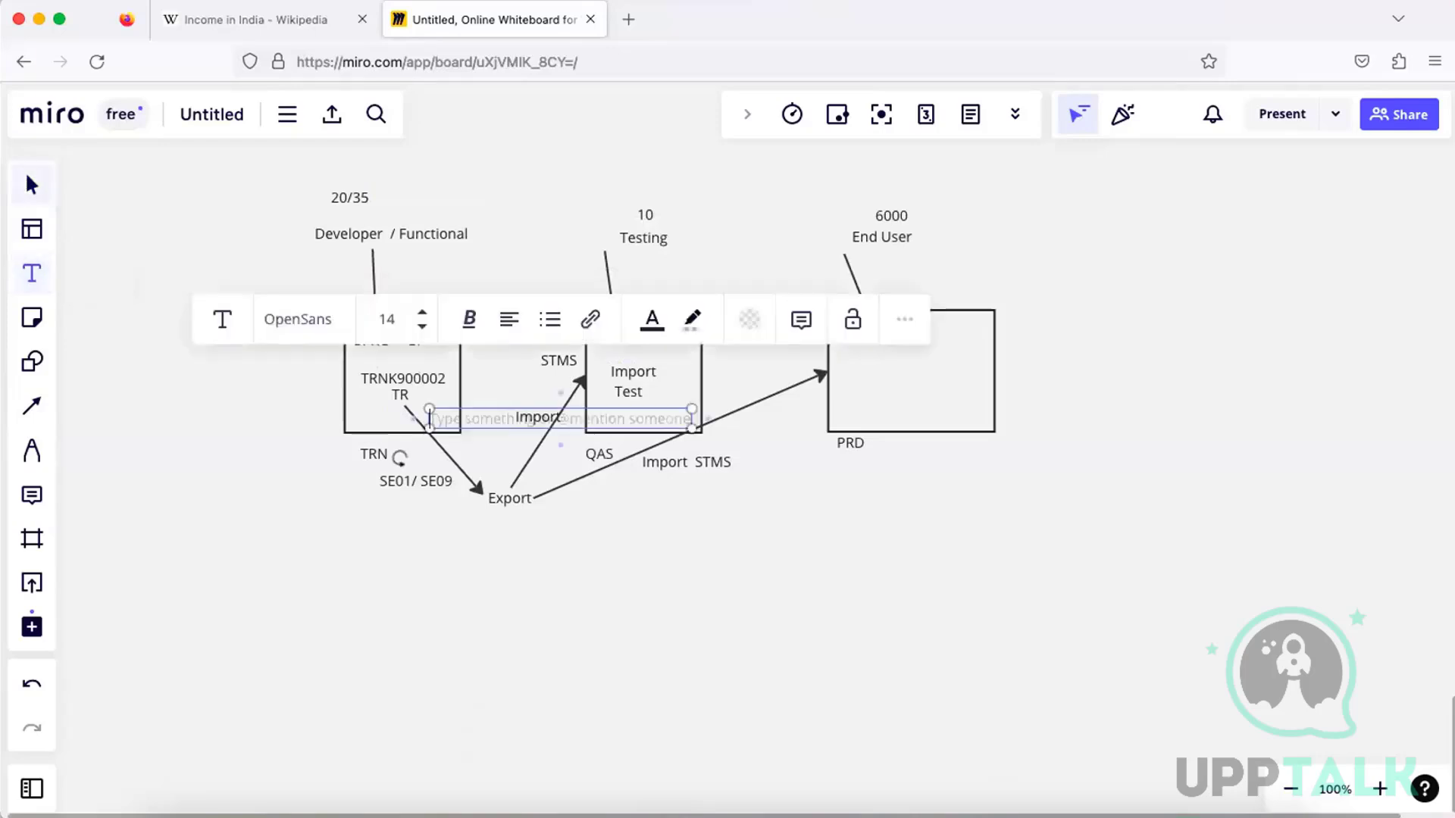
text(DB)
click(416, 441)
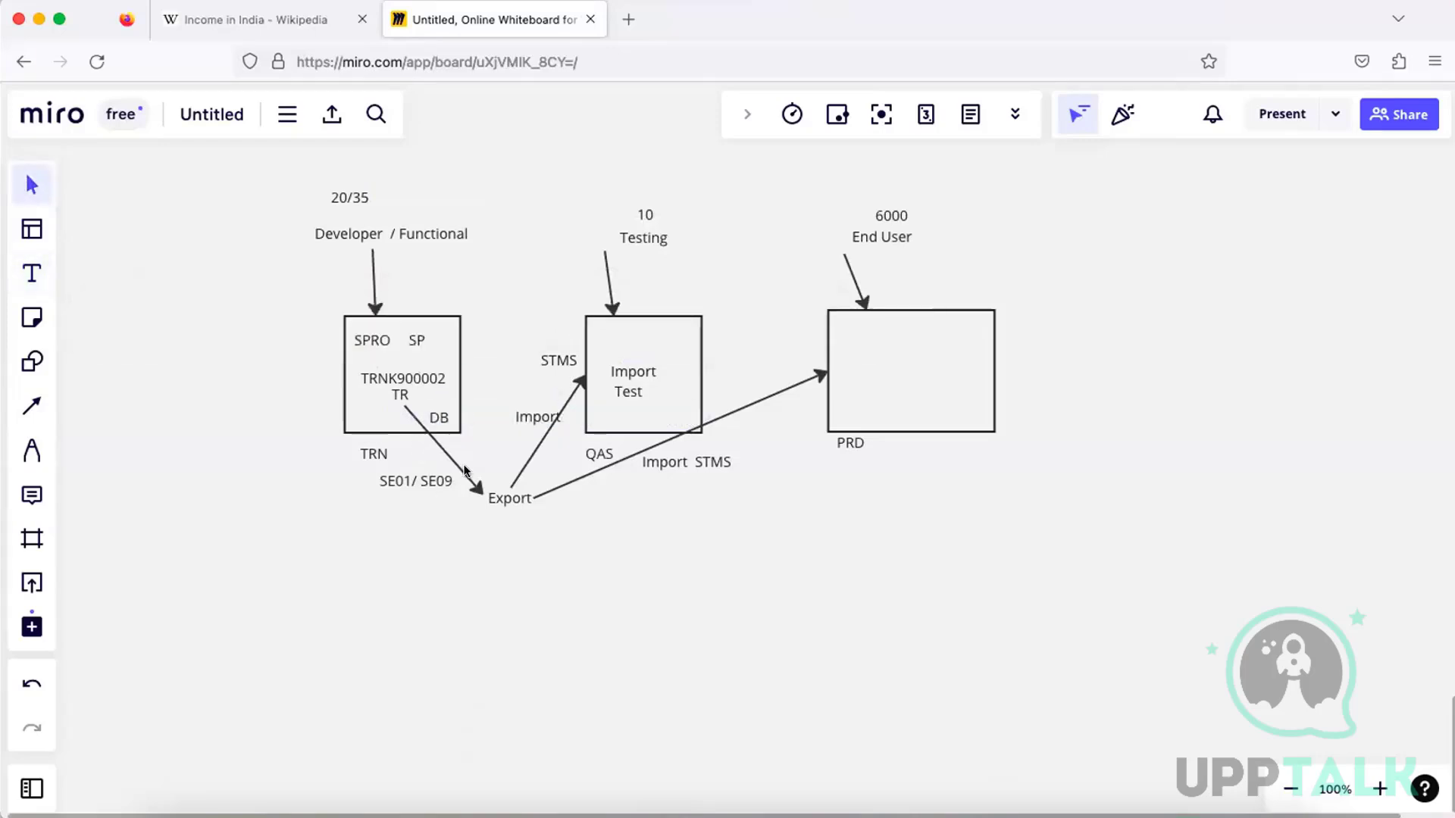
click(32, 277)
click(465, 515)
text(OS)
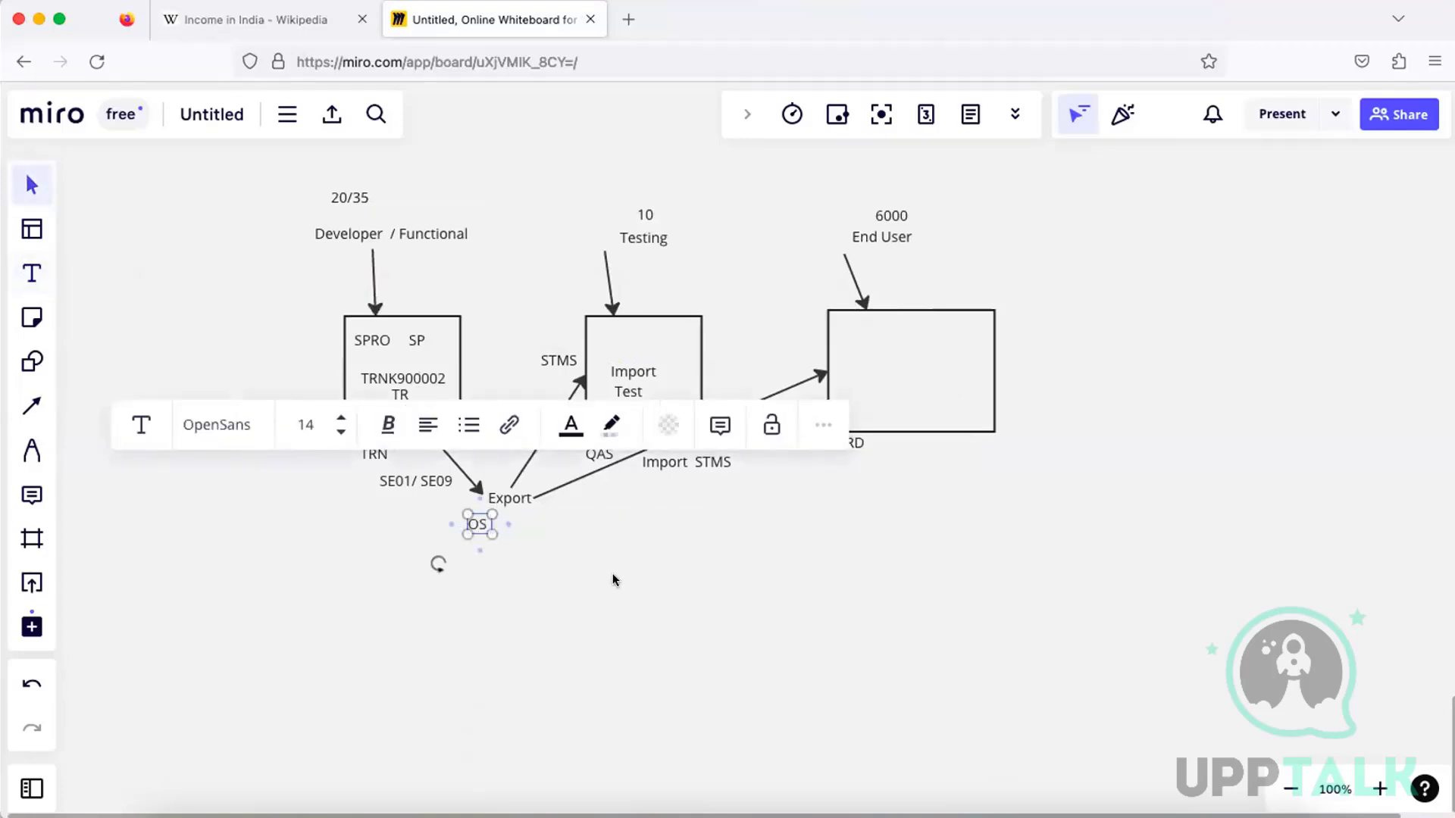
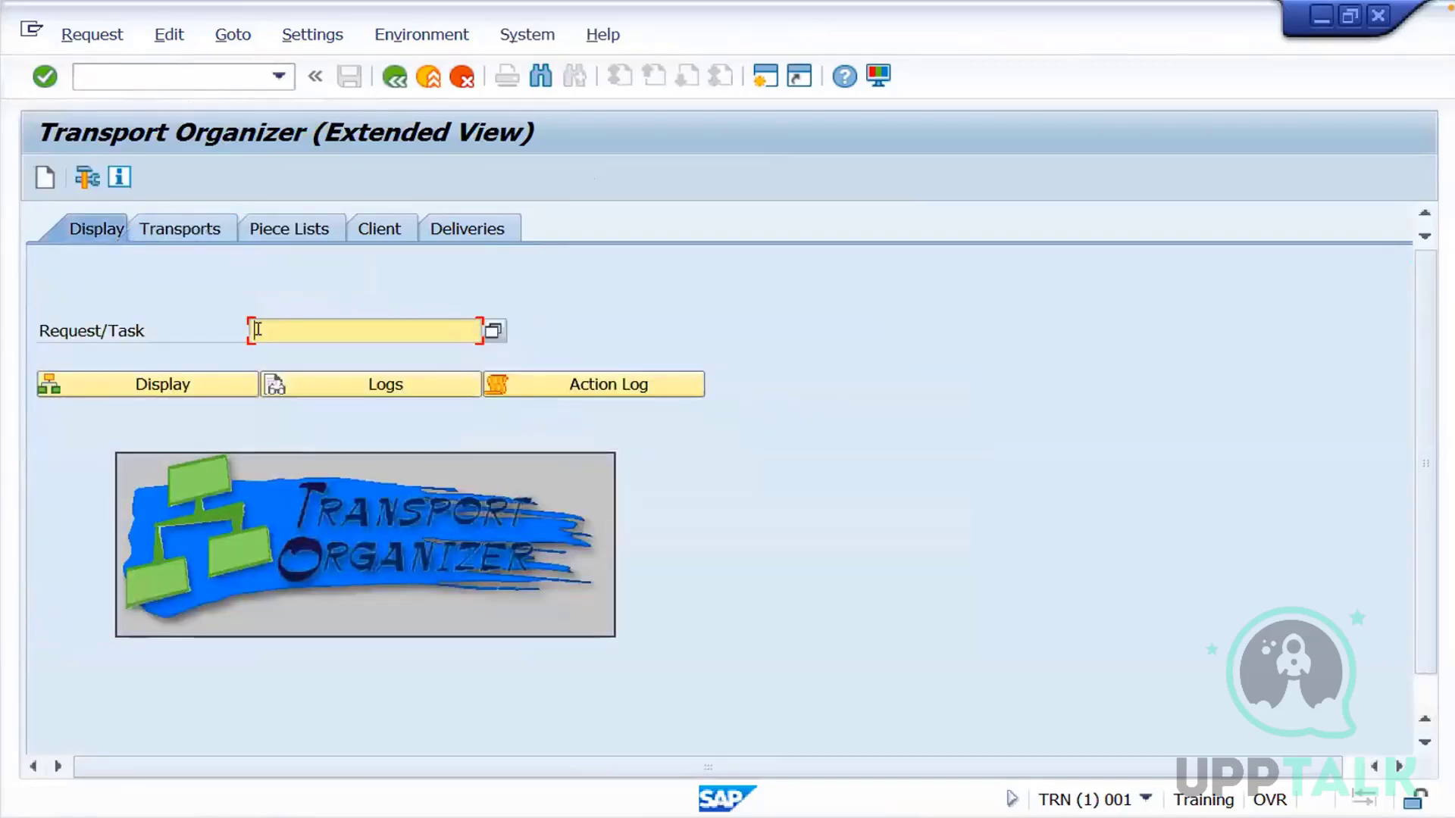
Display request TRNK900002 in the Transport Organizer and check its request and task lines
text(TRNK900002)
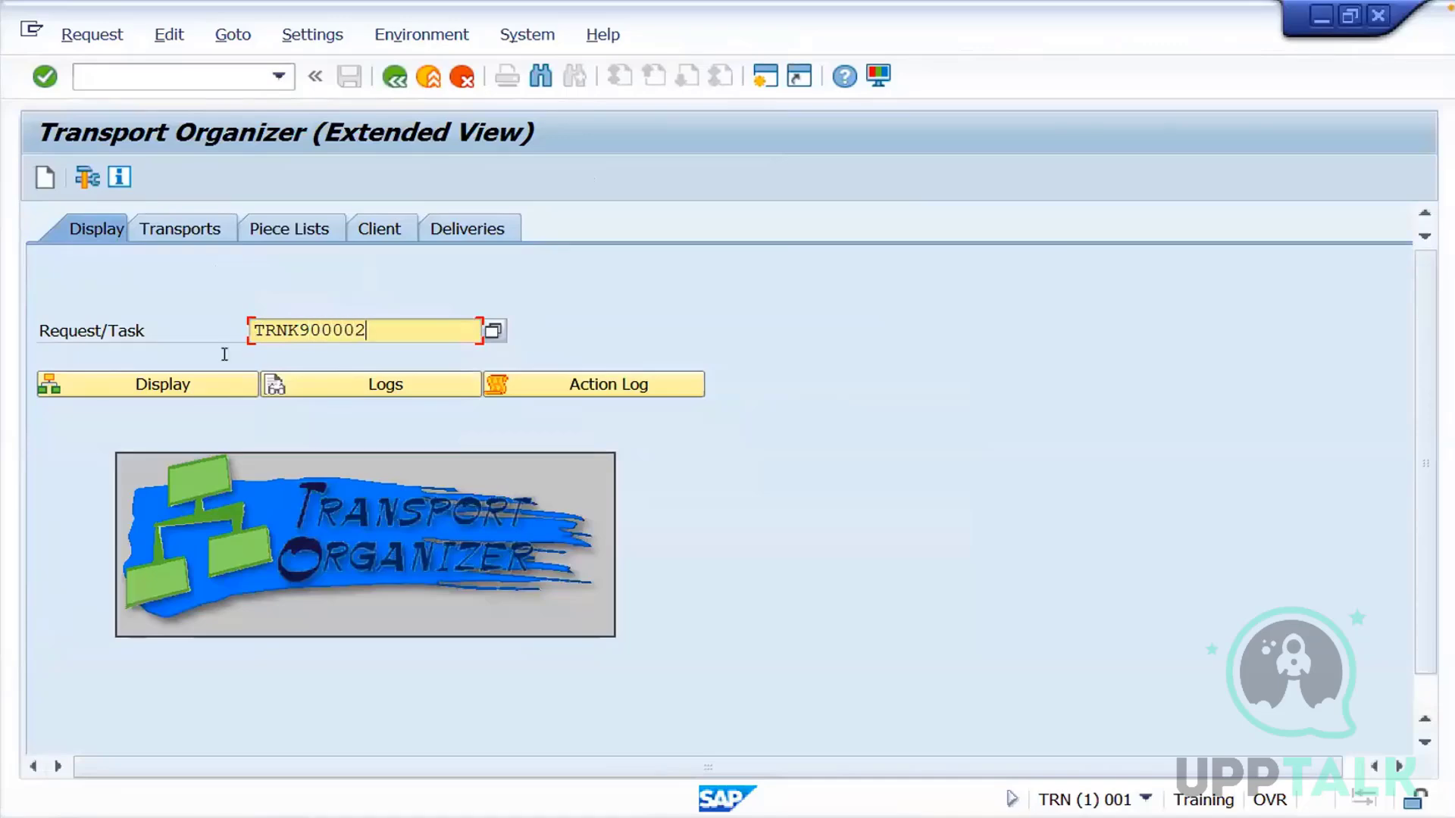
click(182, 385)
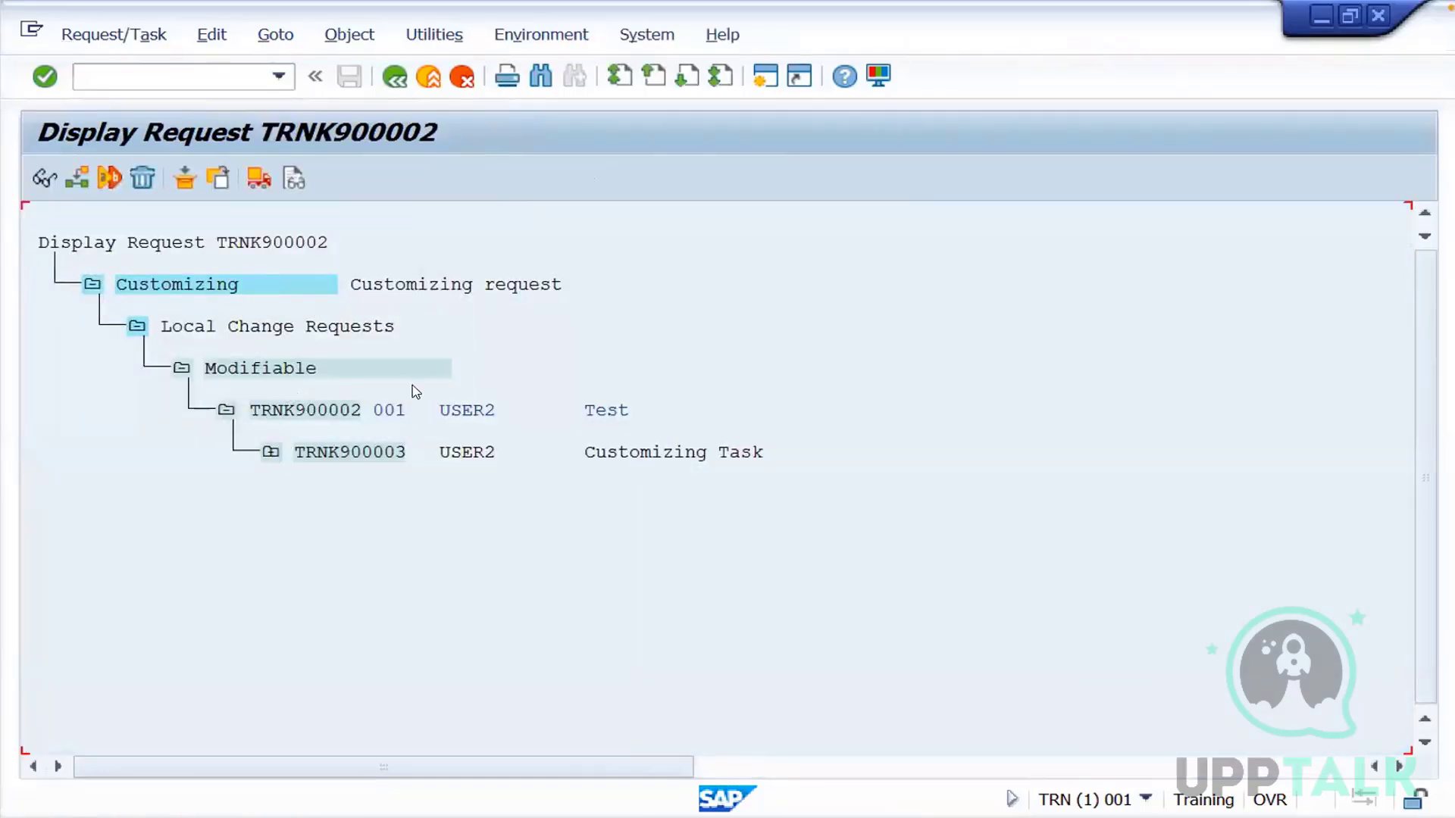
click(467, 412)
click(401, 454)
click(337, 416)
Examine the objects recorded in task TRNK900003 down to table T005 of view V_T005_BAS, and collapse the IMG Activity again
click(271, 453)
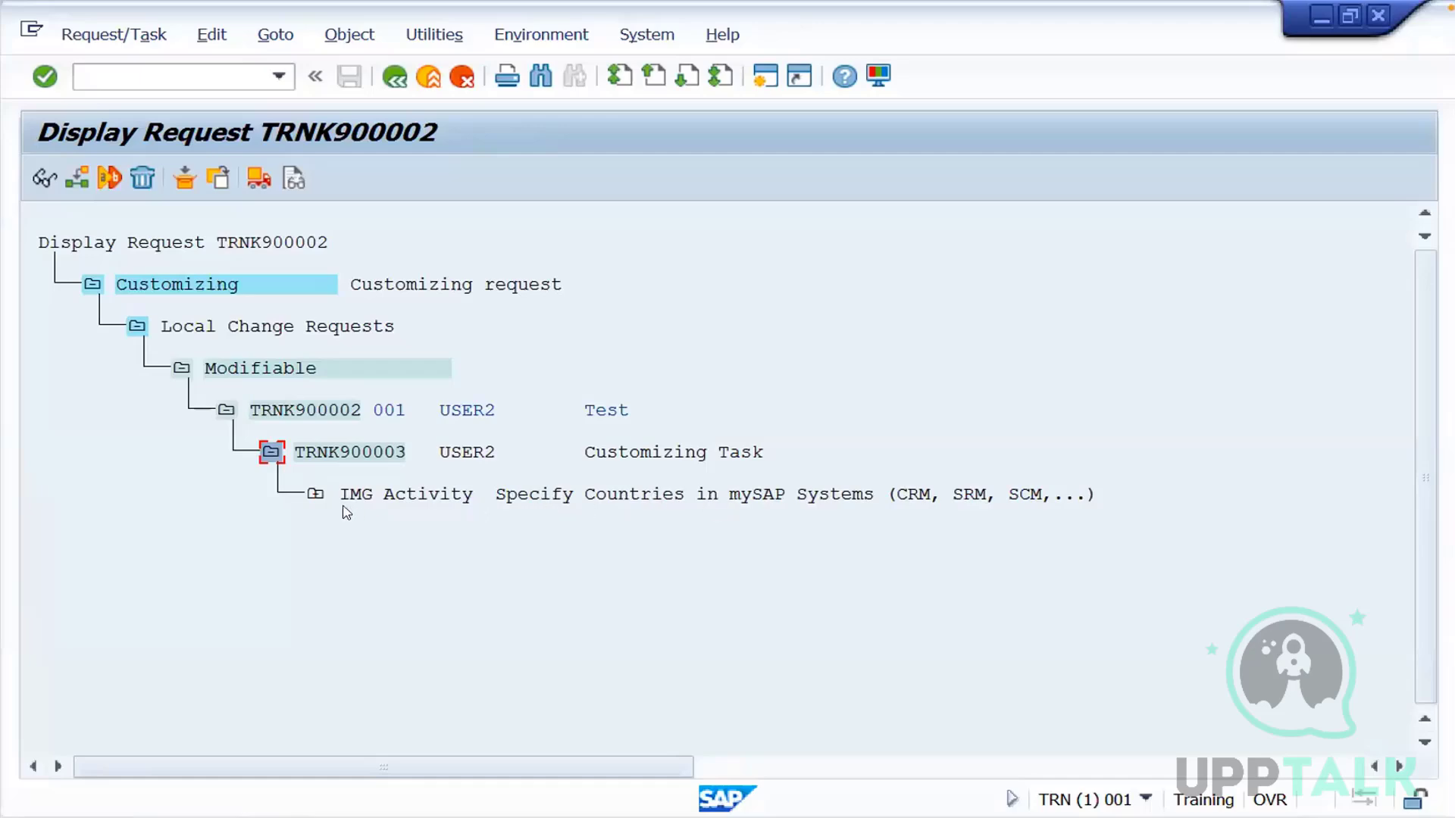
click(317, 498)
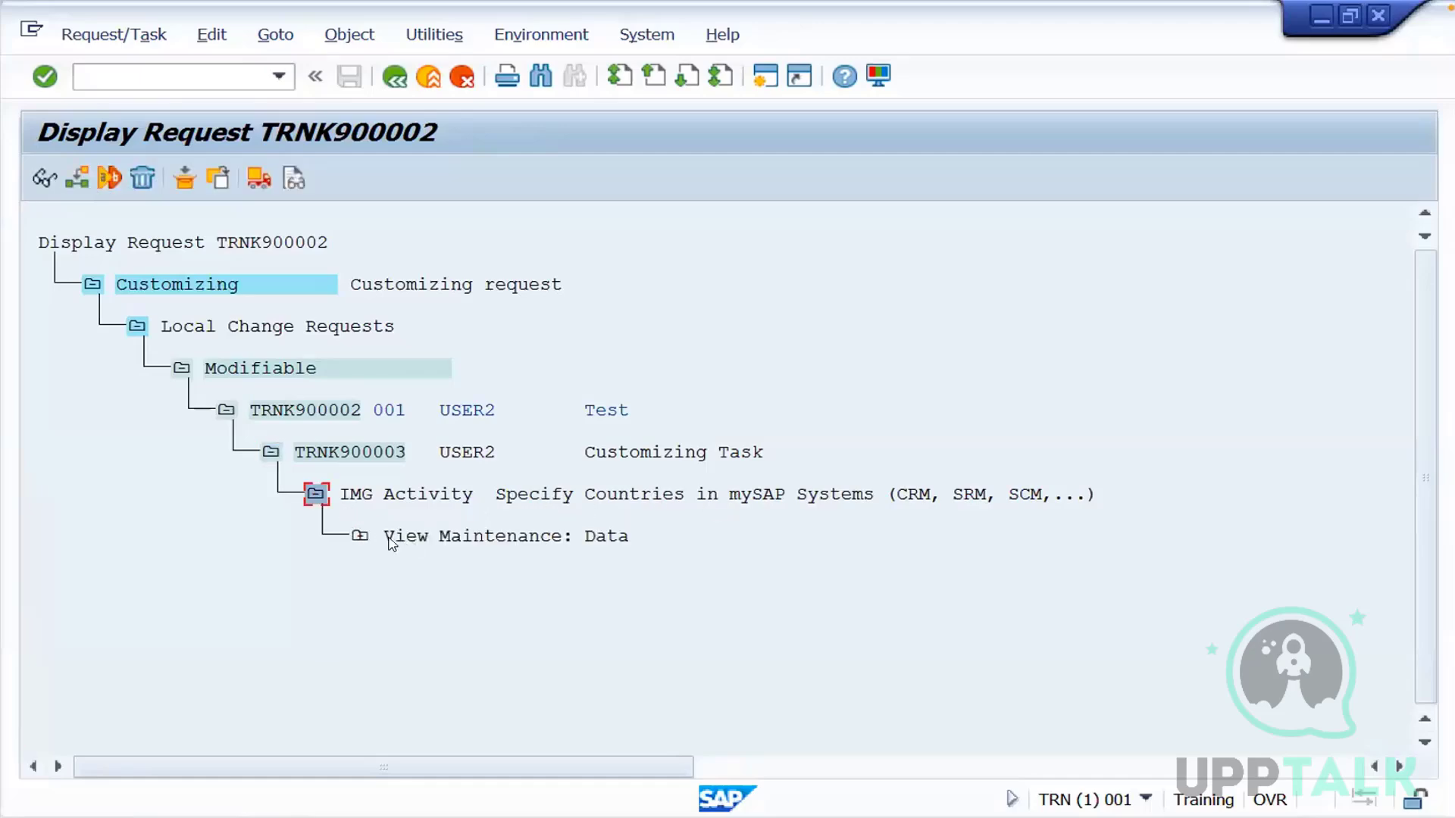
click(361, 537)
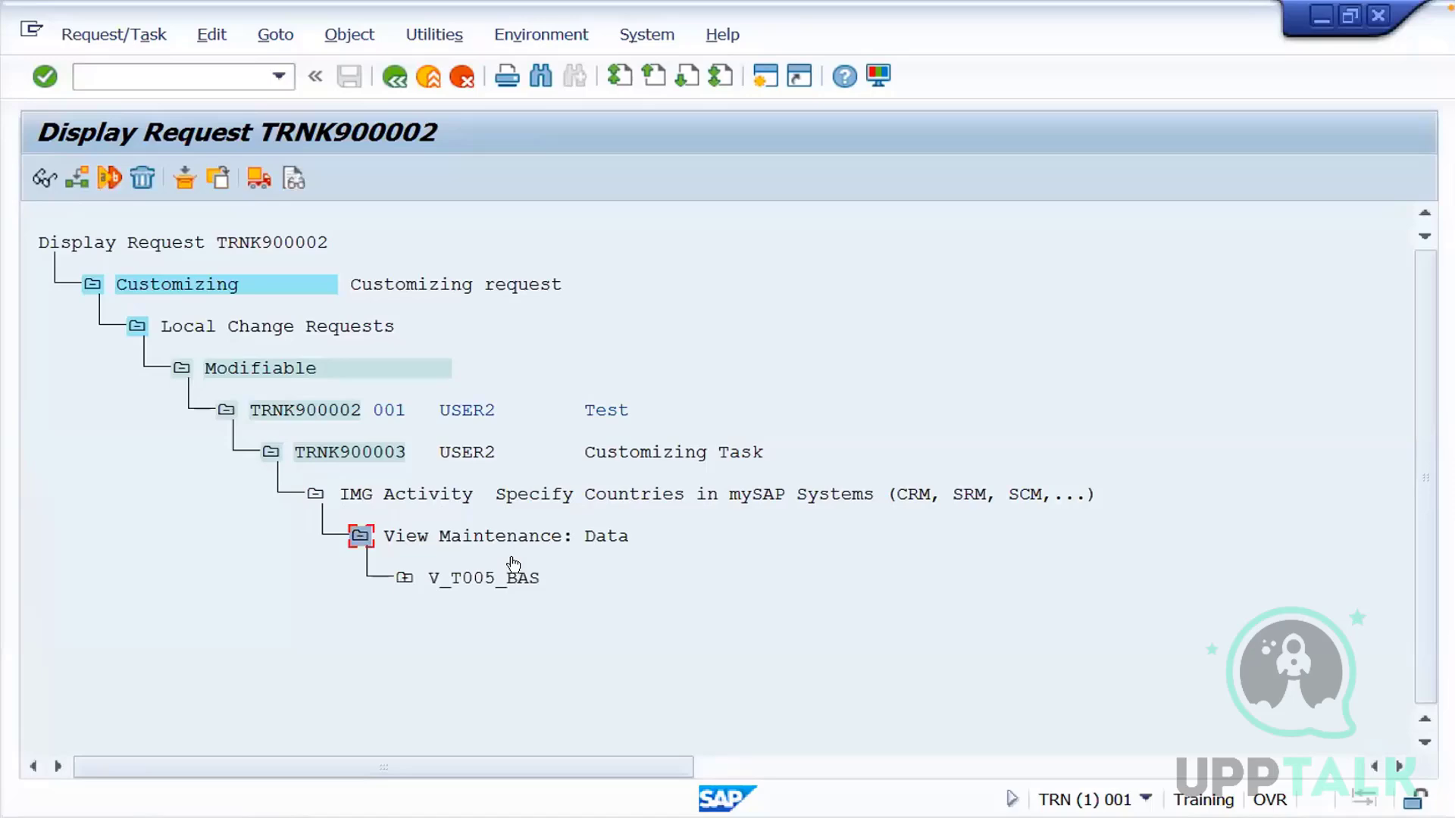
click(406, 579)
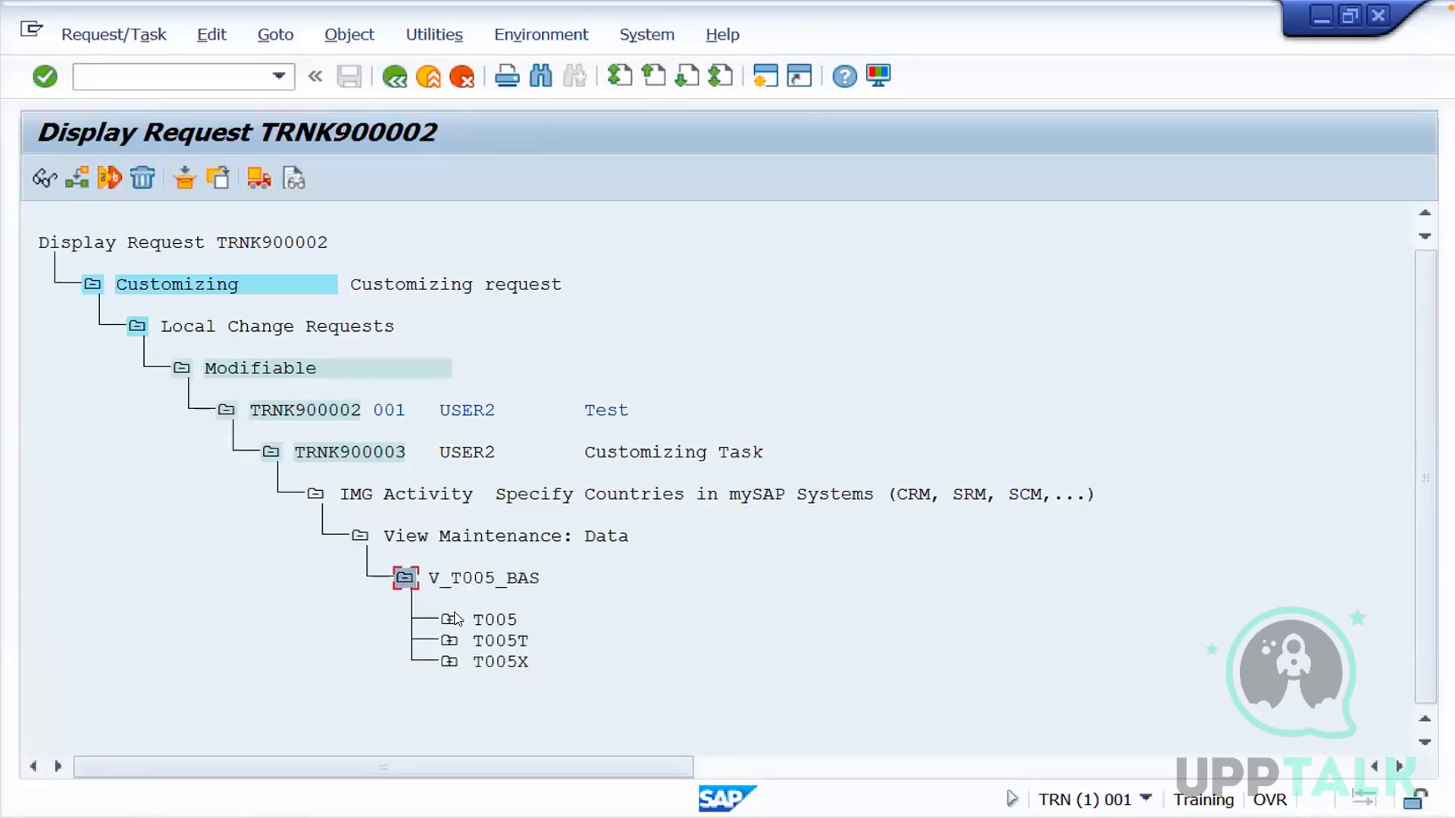
click(449, 621)
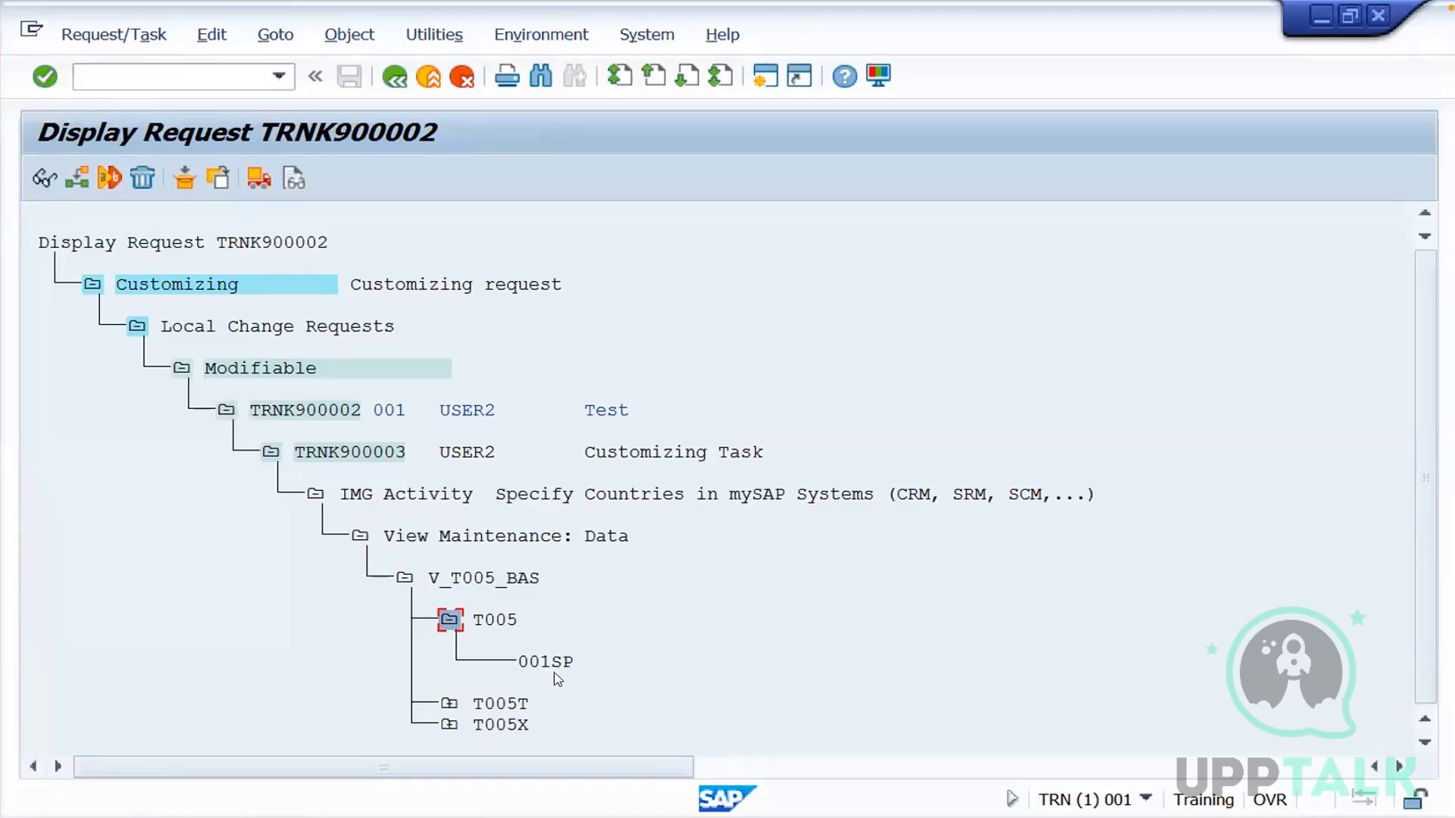
click(402, 580)
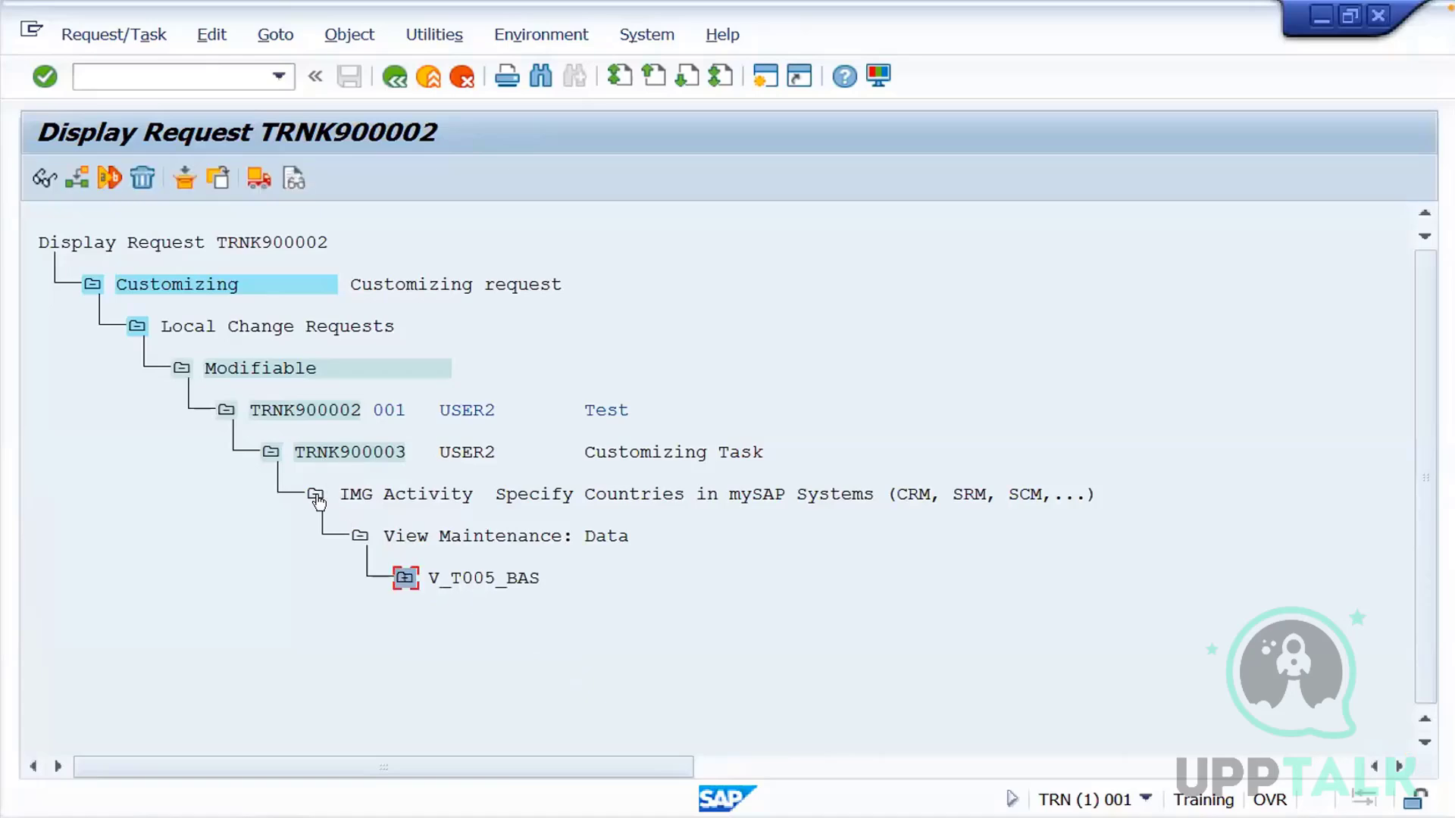
click(317, 500)
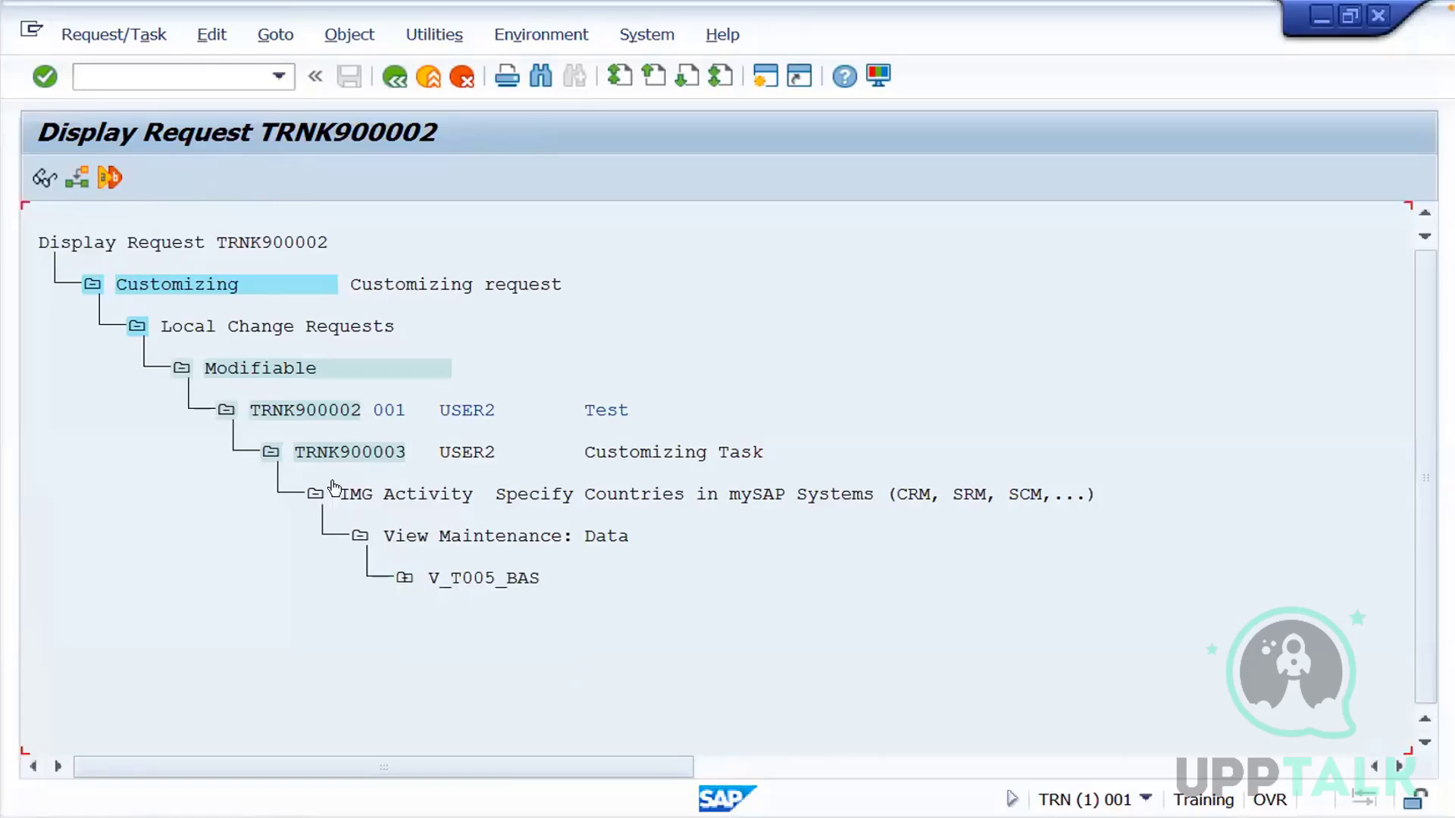
Release customizing task TRNK900003 and its parent request TRNK900002
click(381, 453)
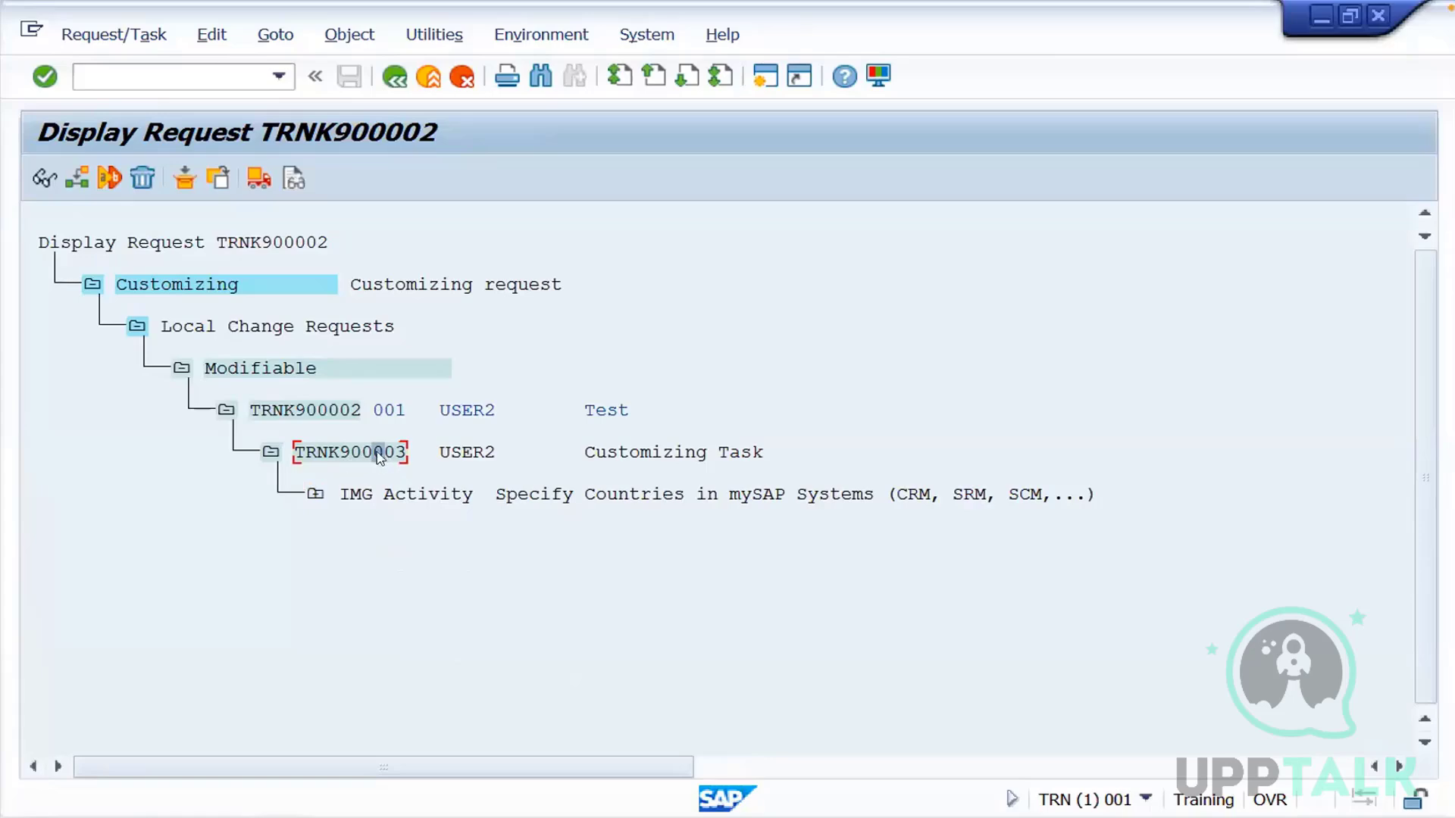
click(259, 182)
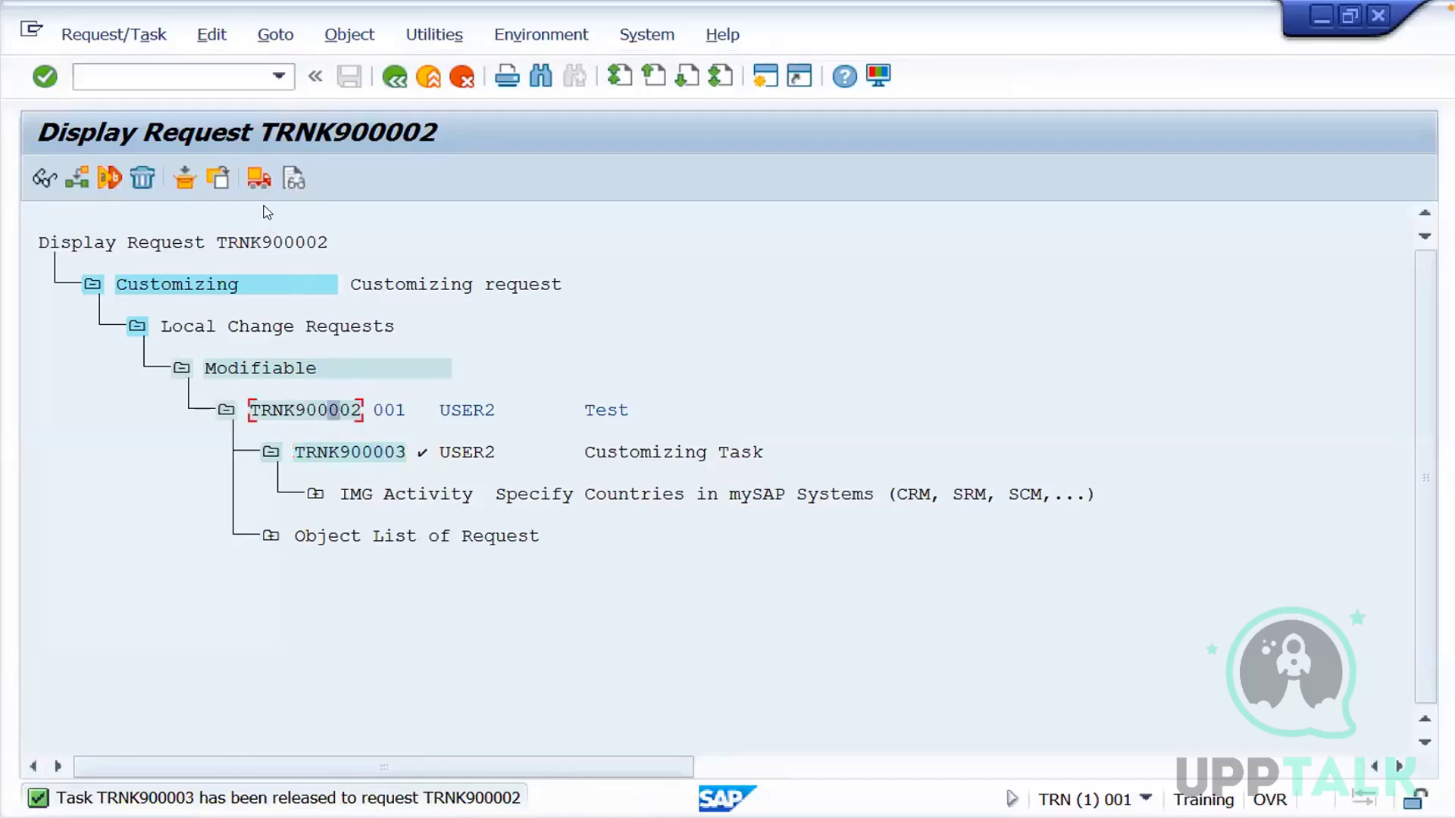
click(259, 180)
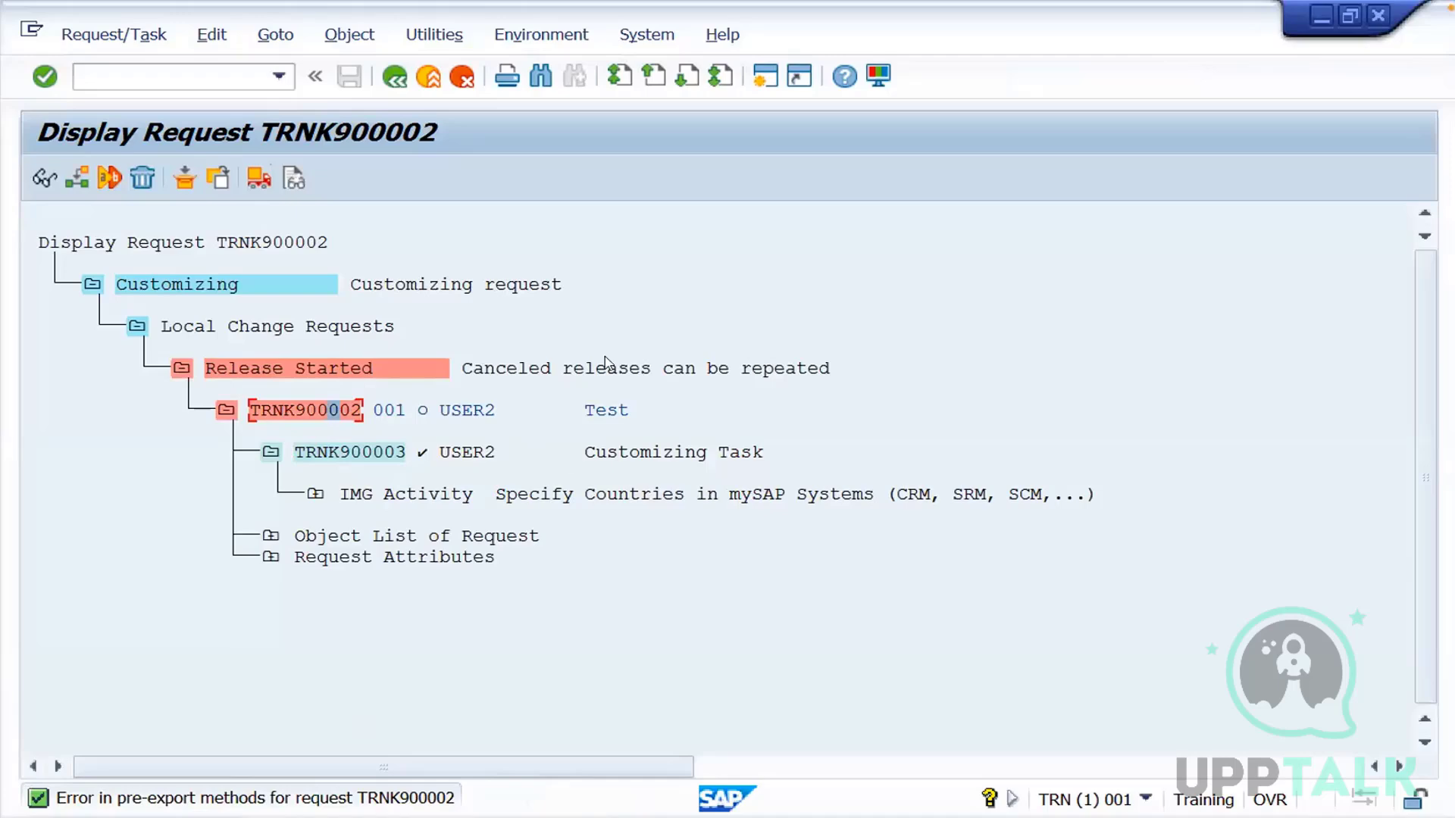
click(699, 224)
click(43, 186)
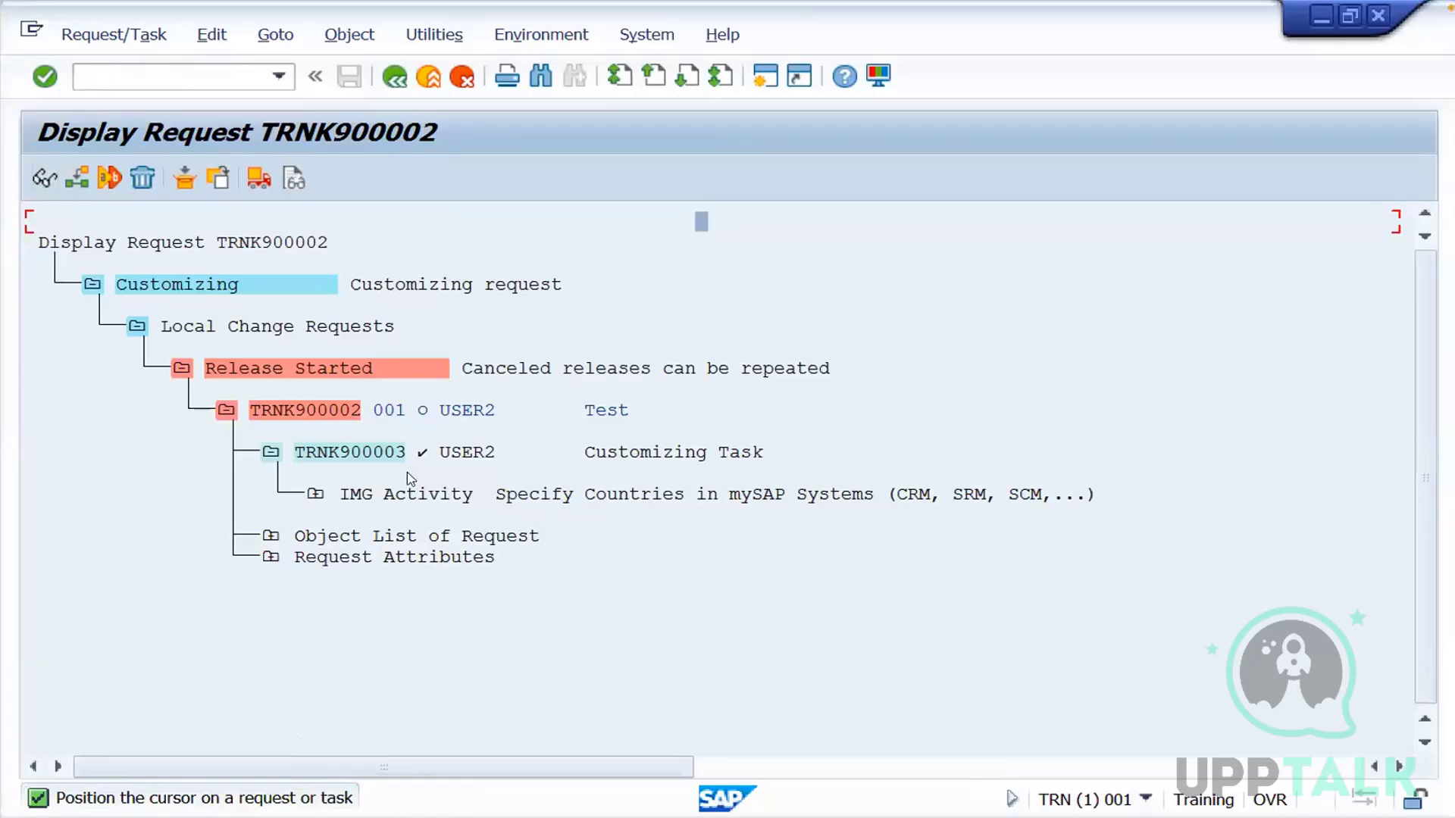
click(341, 422)
Switch to SAP Logon and open a new logon session for the first TRN system entry
key(ctrl+Left)
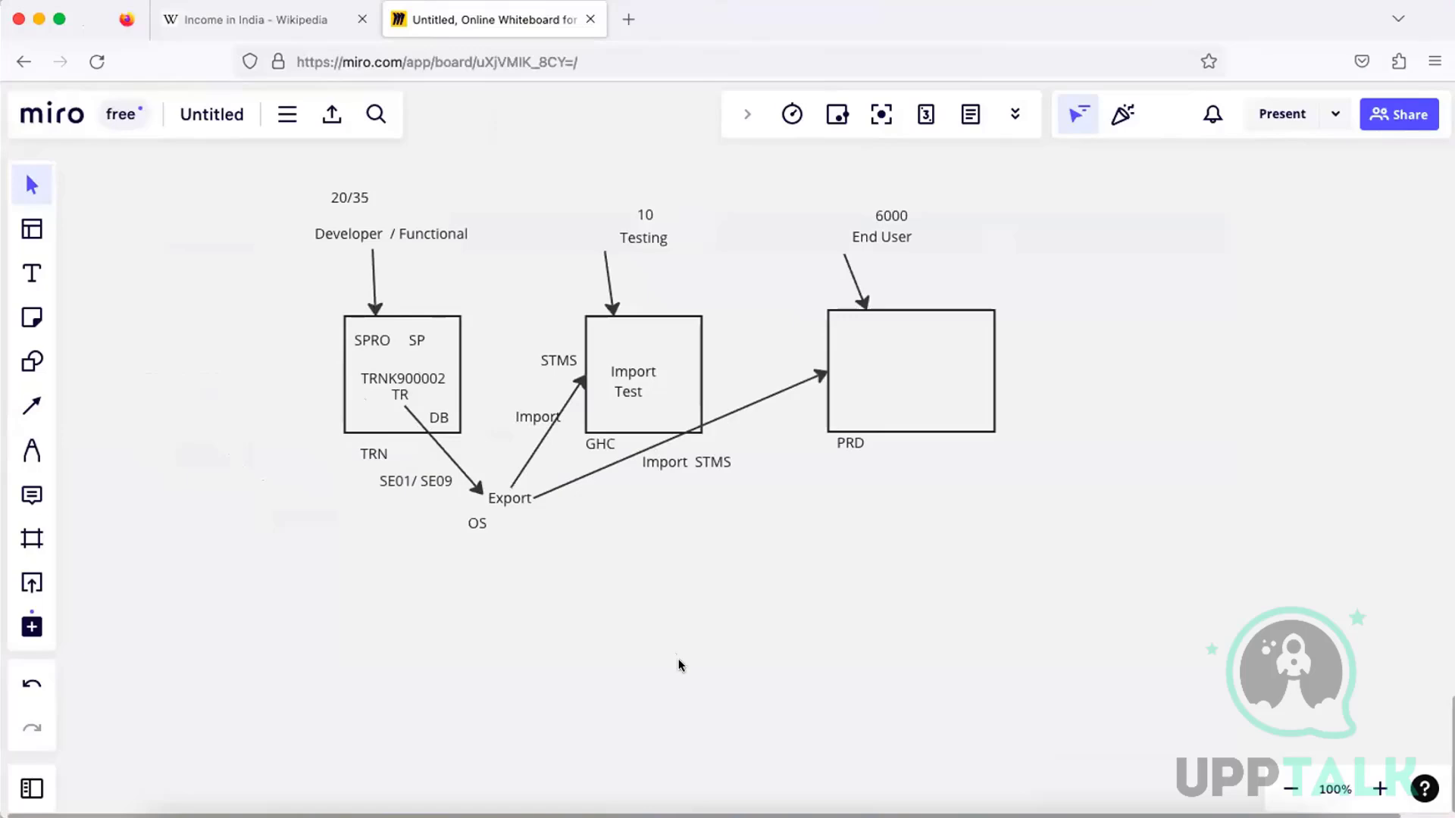
click(793, 816)
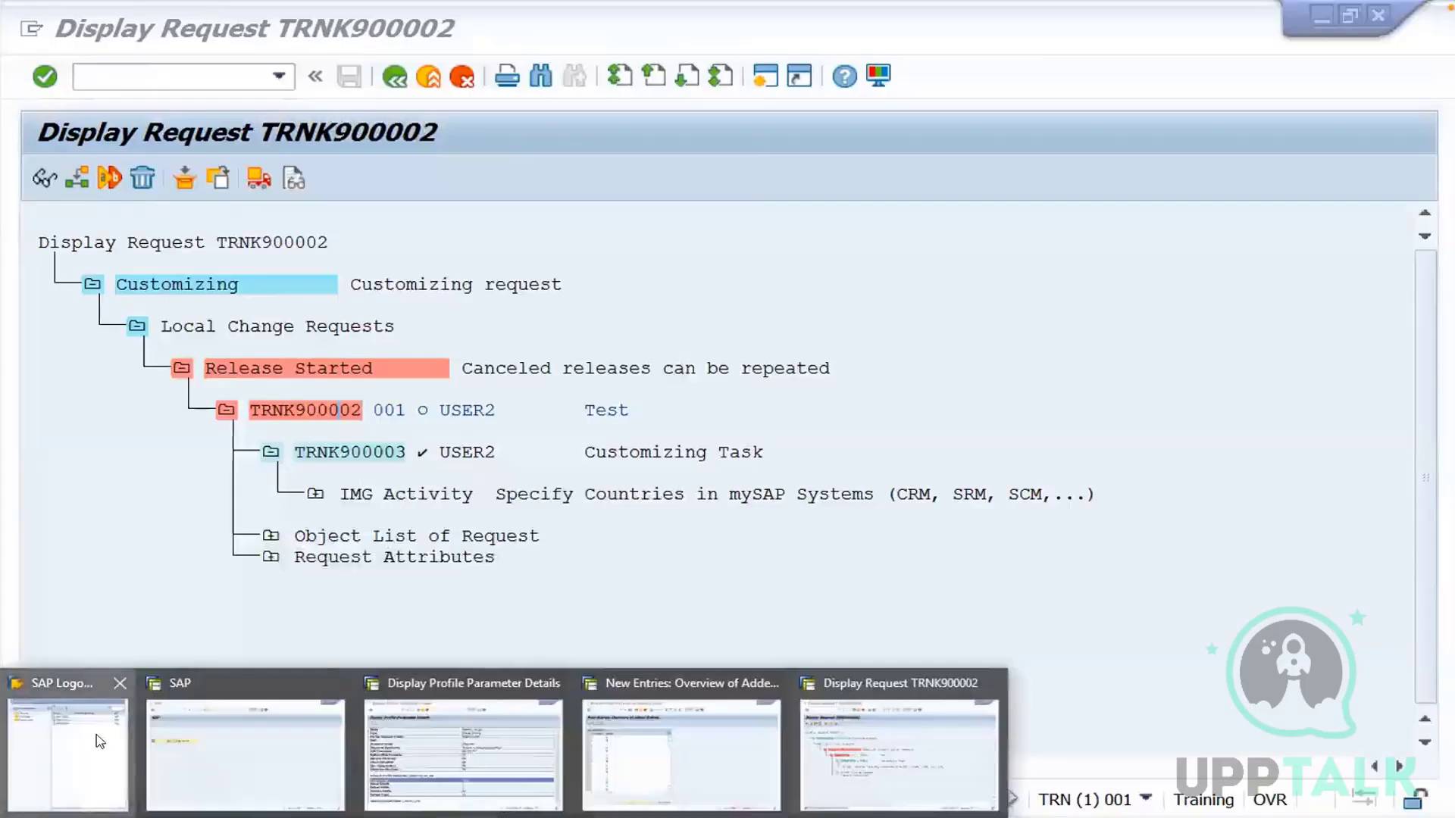
click(97, 739)
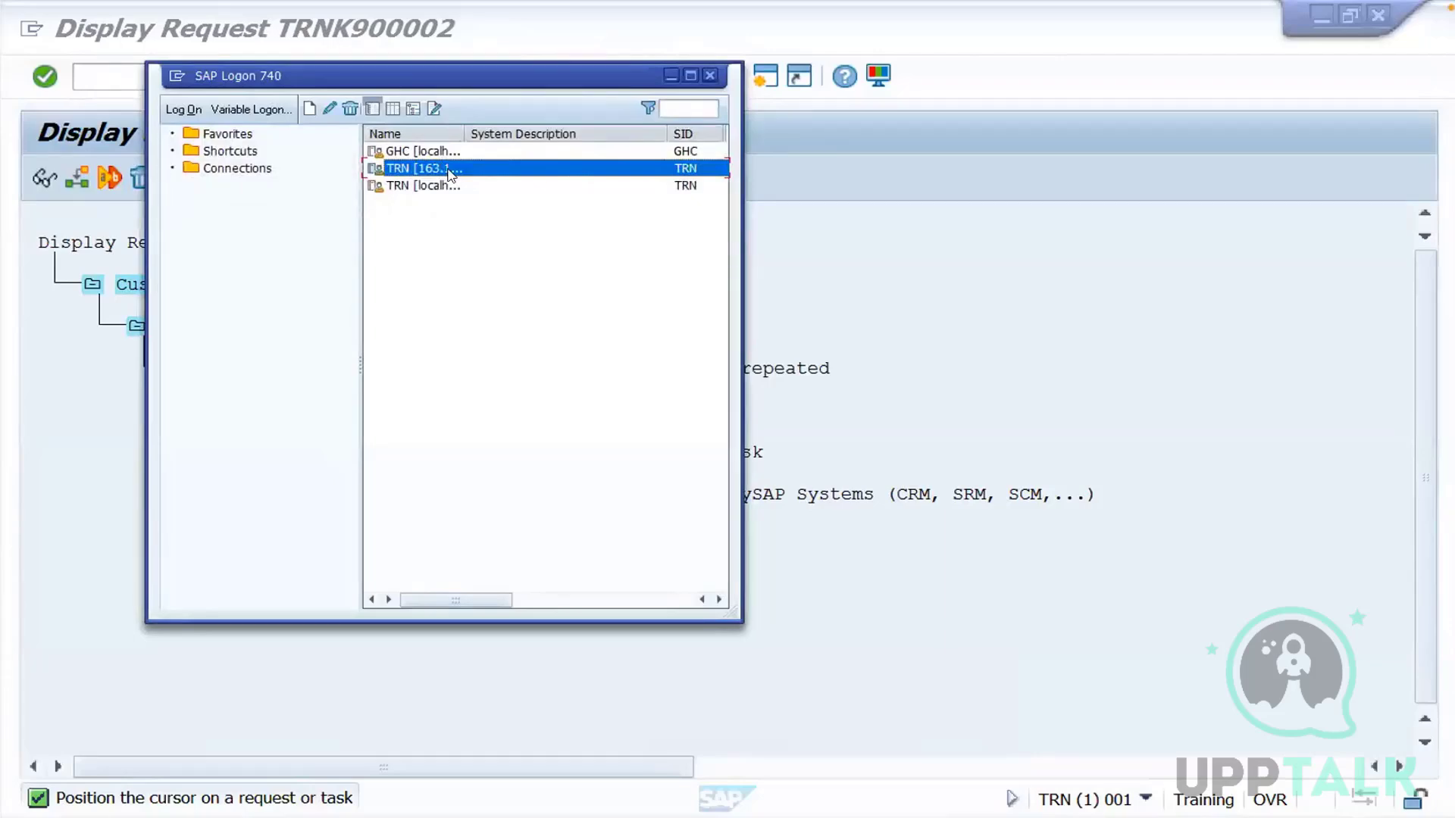
double_click(450, 168)
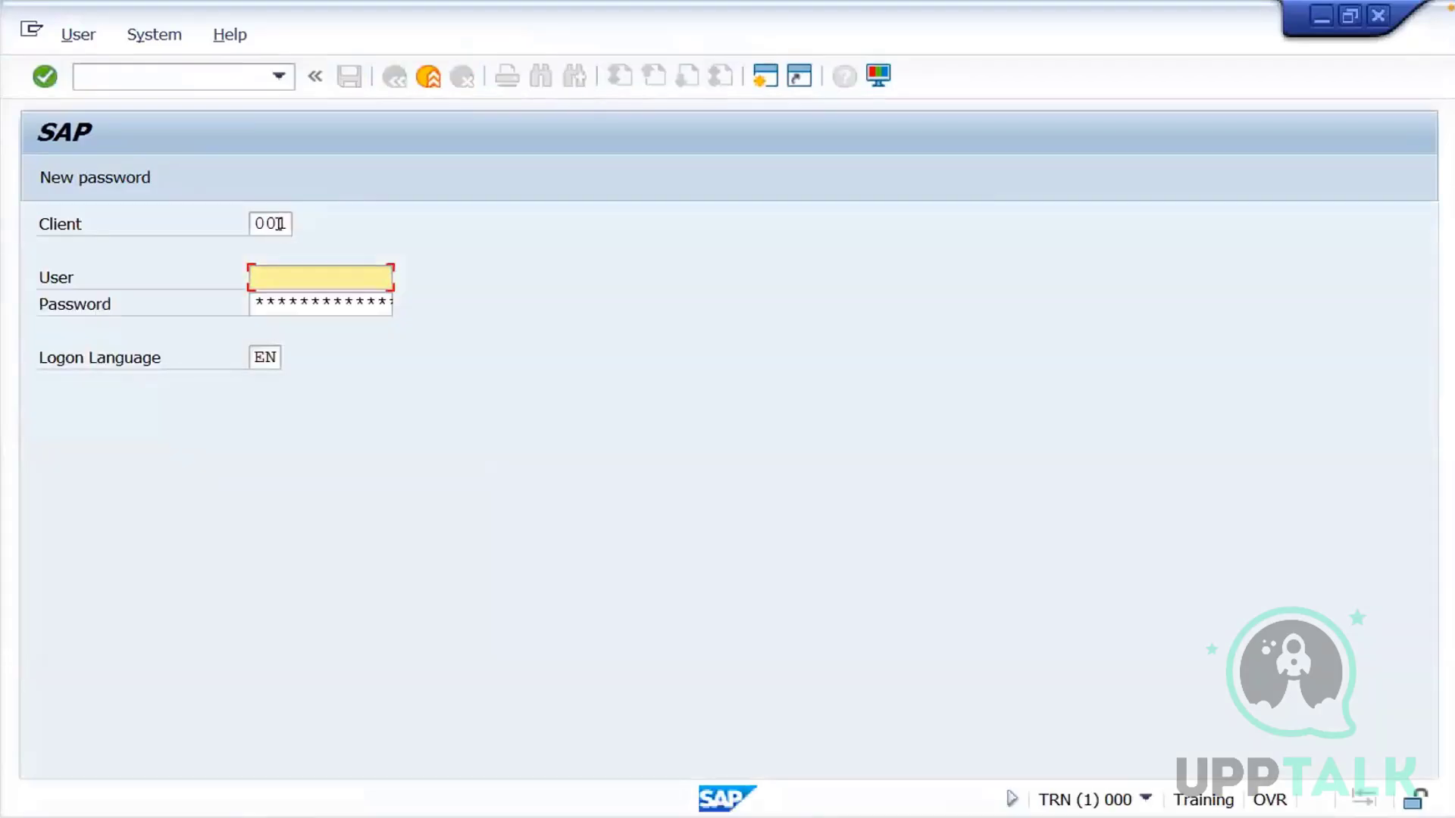
Log on to client 000 with user ddic and the account password
click(279, 224)
key(BackSpace)
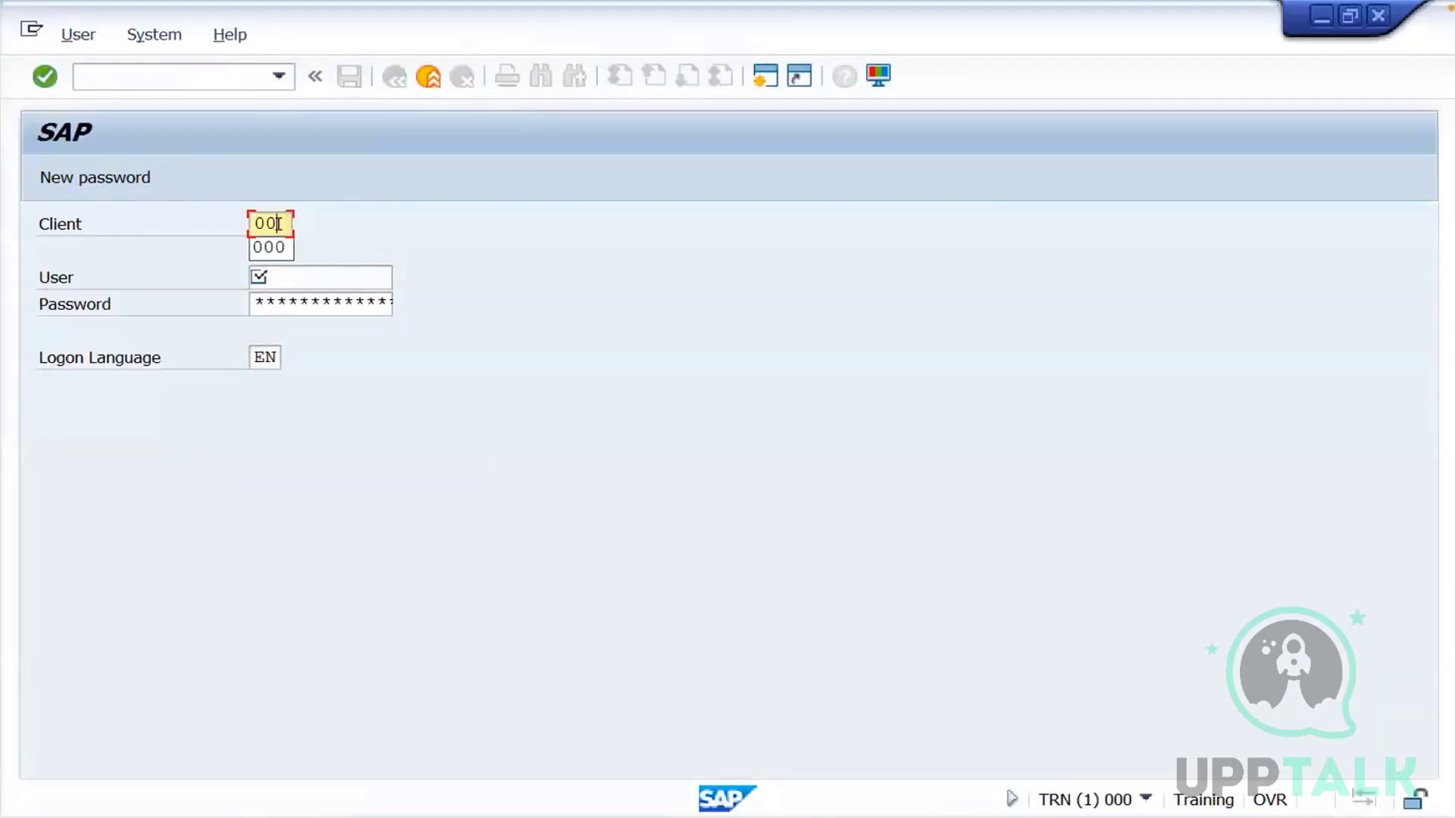
text(0)
click(279, 274)
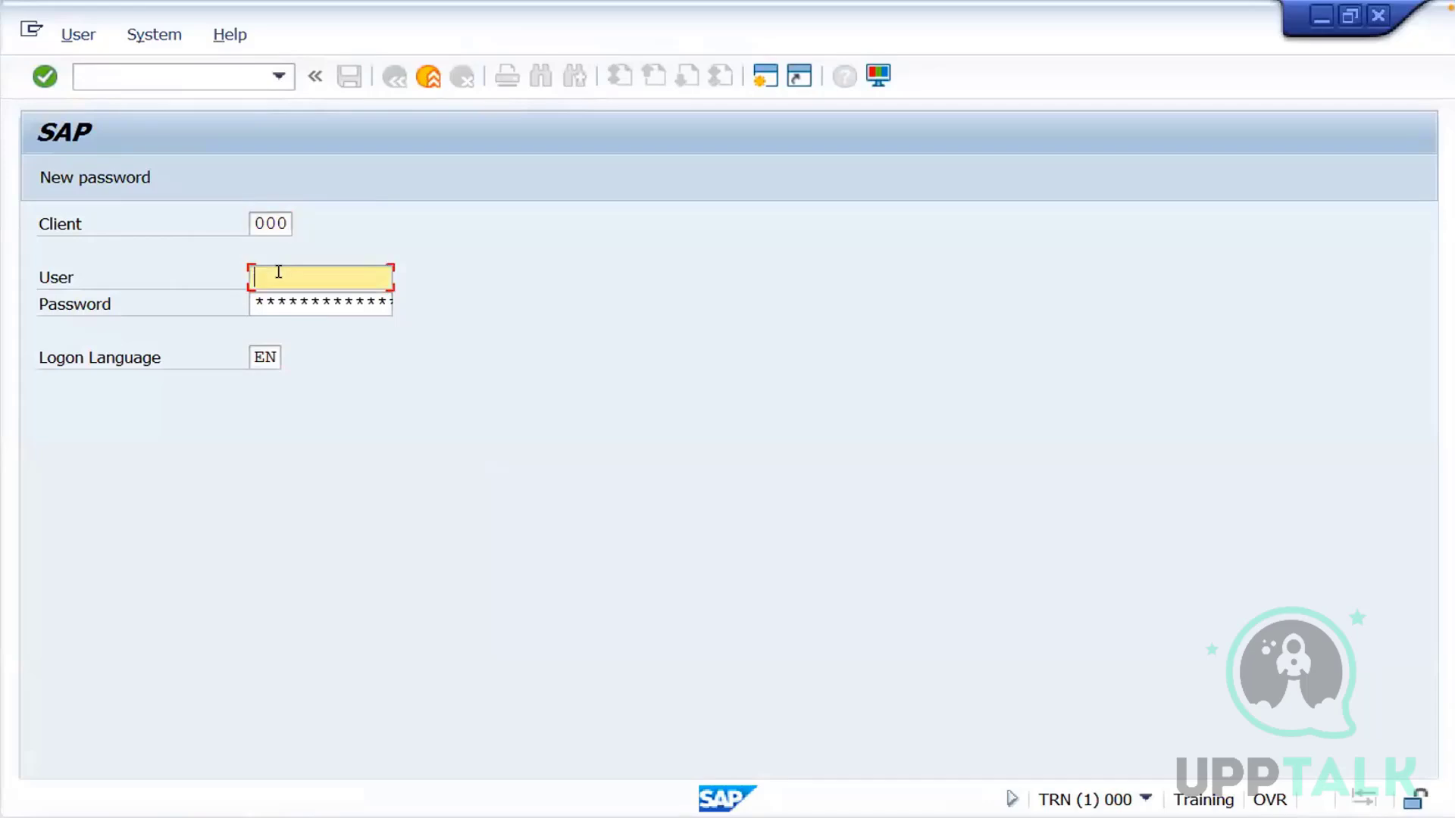
text(ddic)
key(Tab)
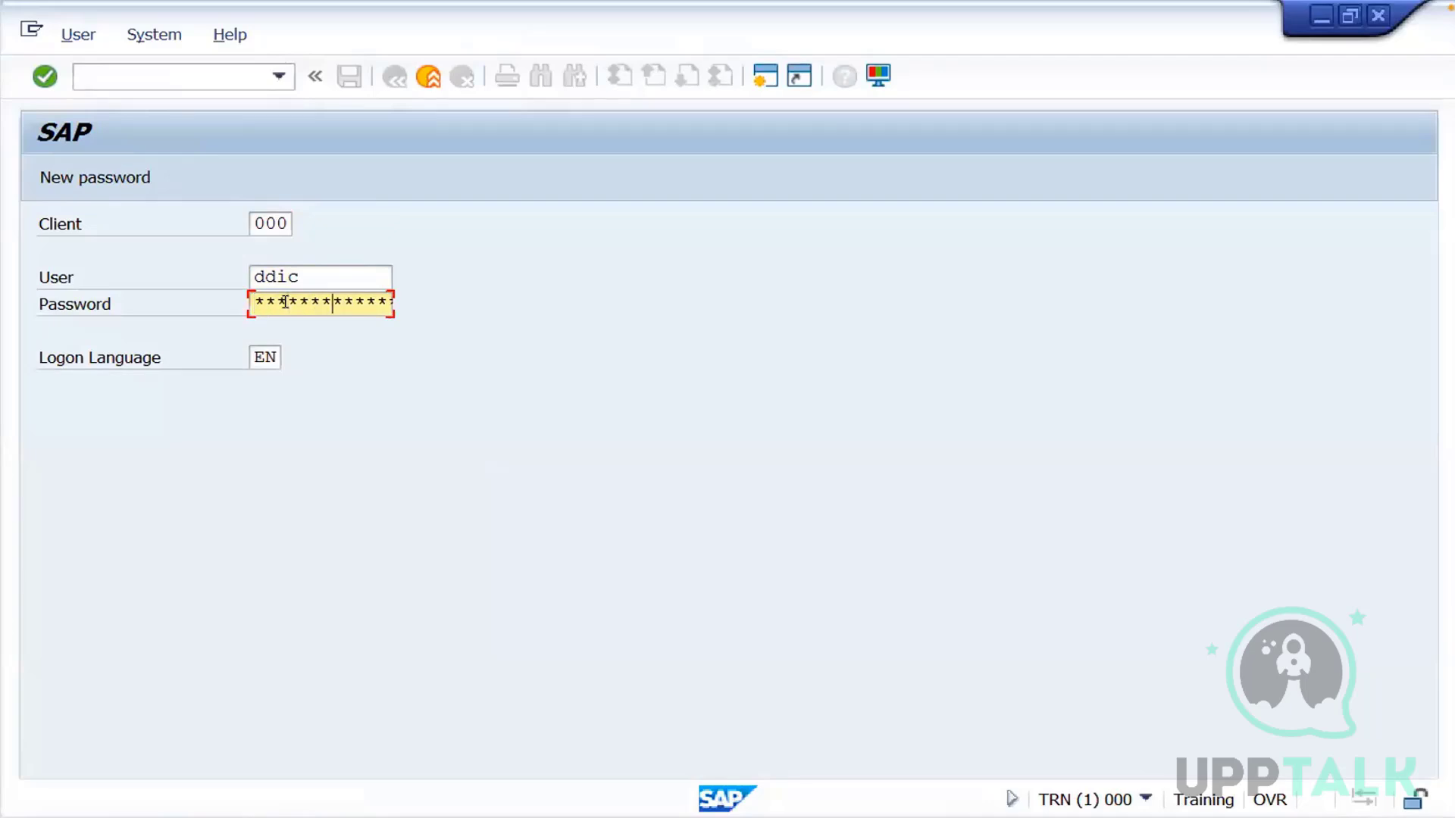
key(Return)
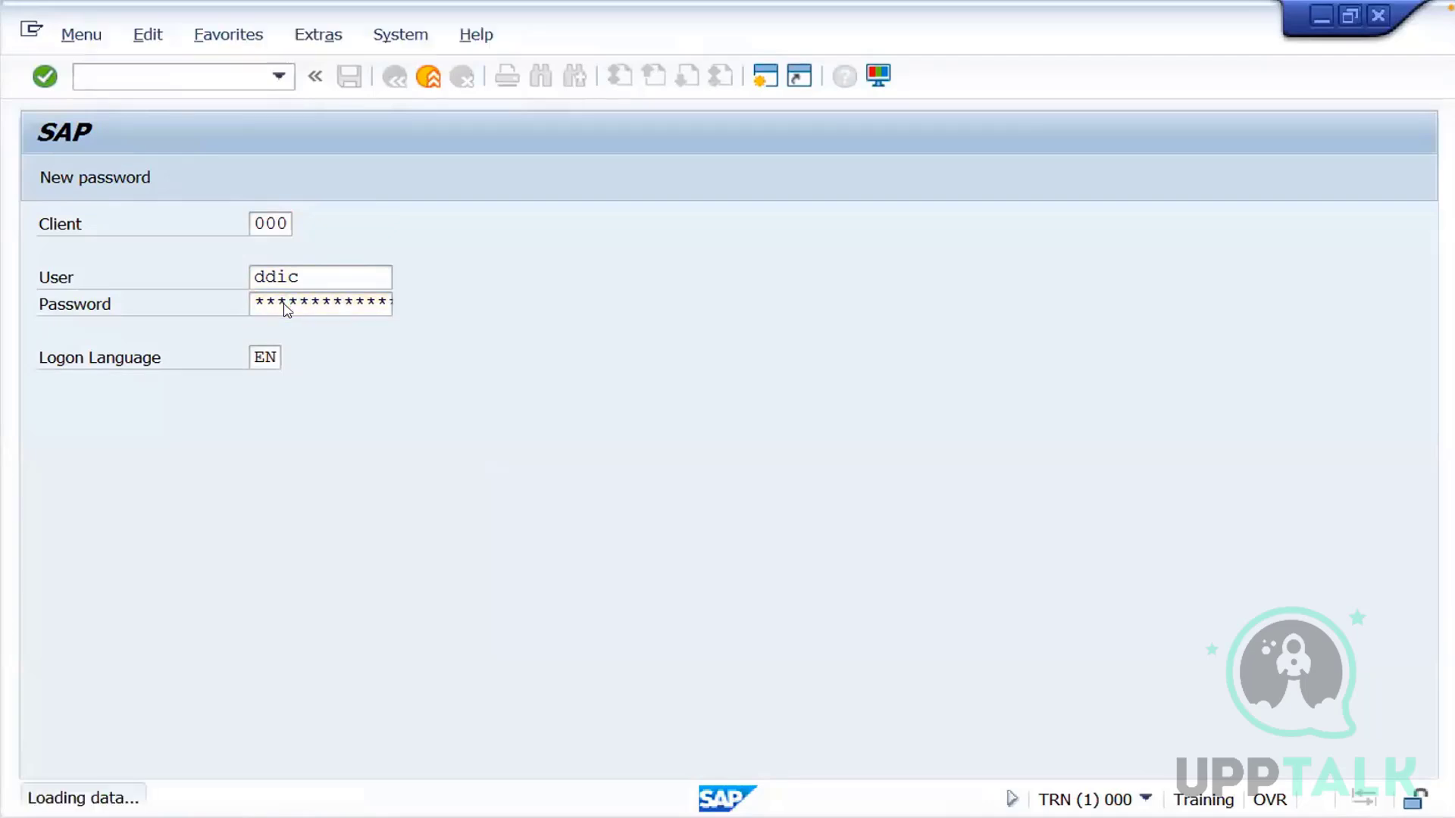
Start transaction STMS and save the transport domain DOMAIN_TRN for system TRN
text(stms)
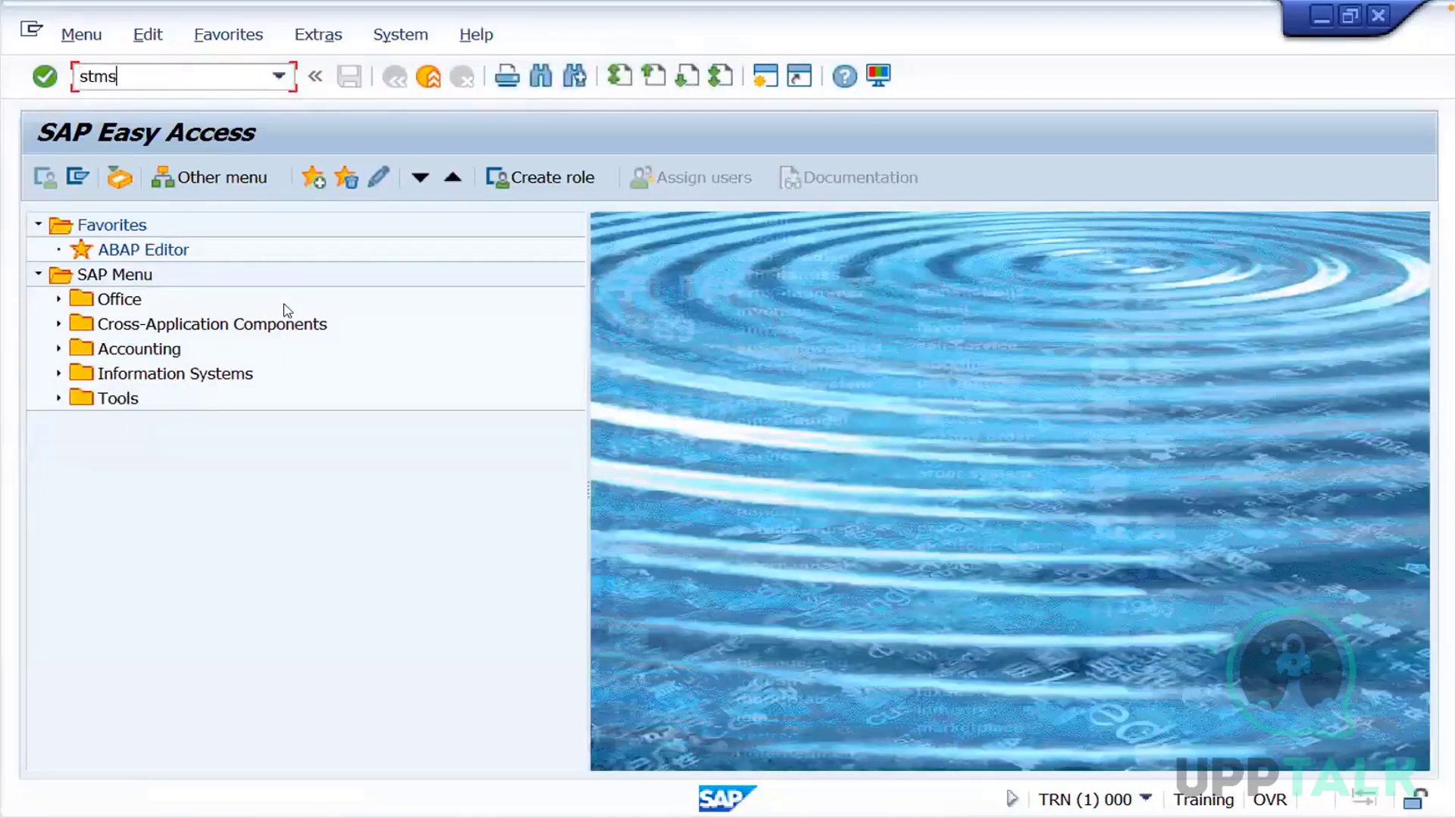
key(Return)
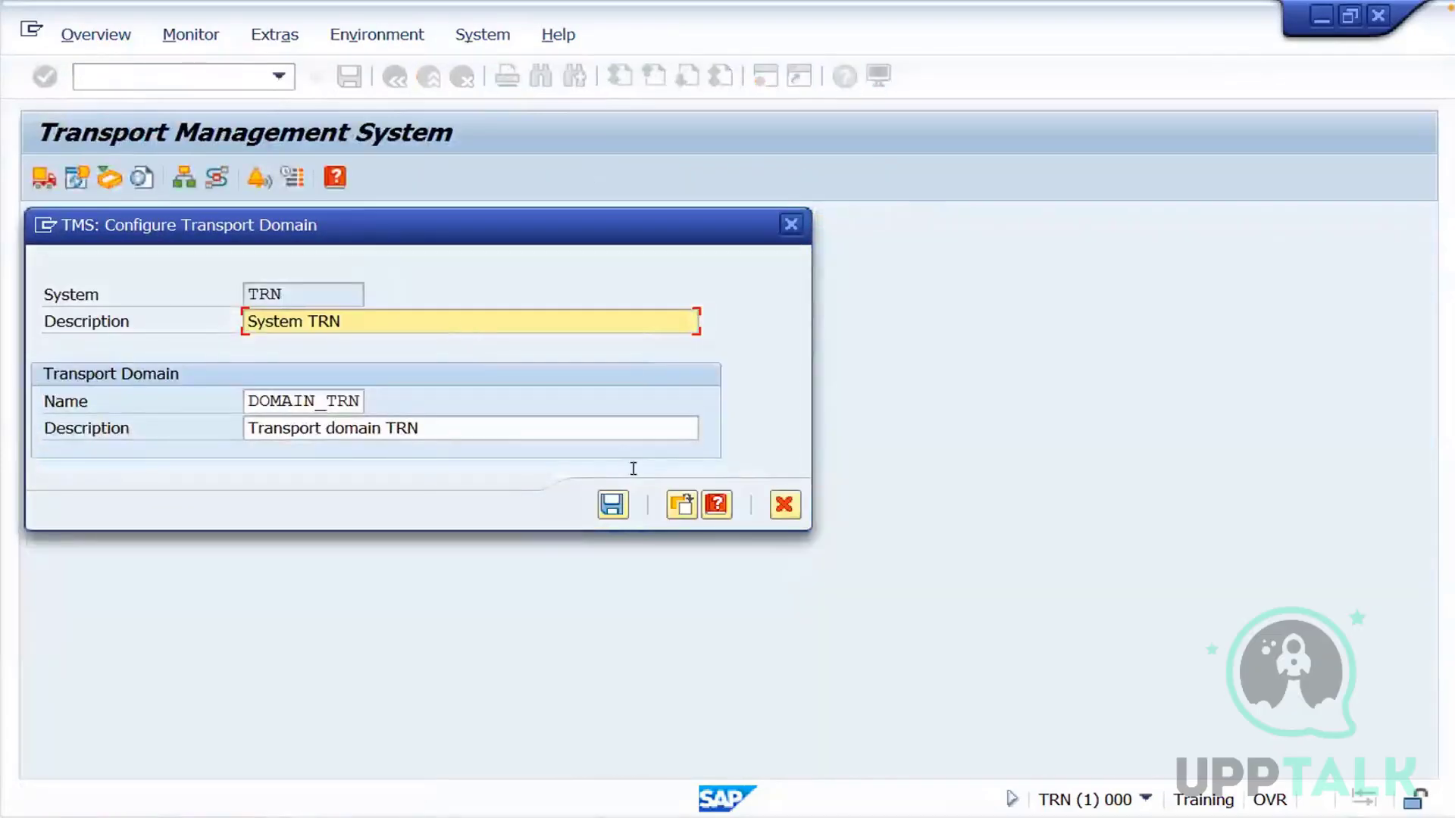
click(612, 505)
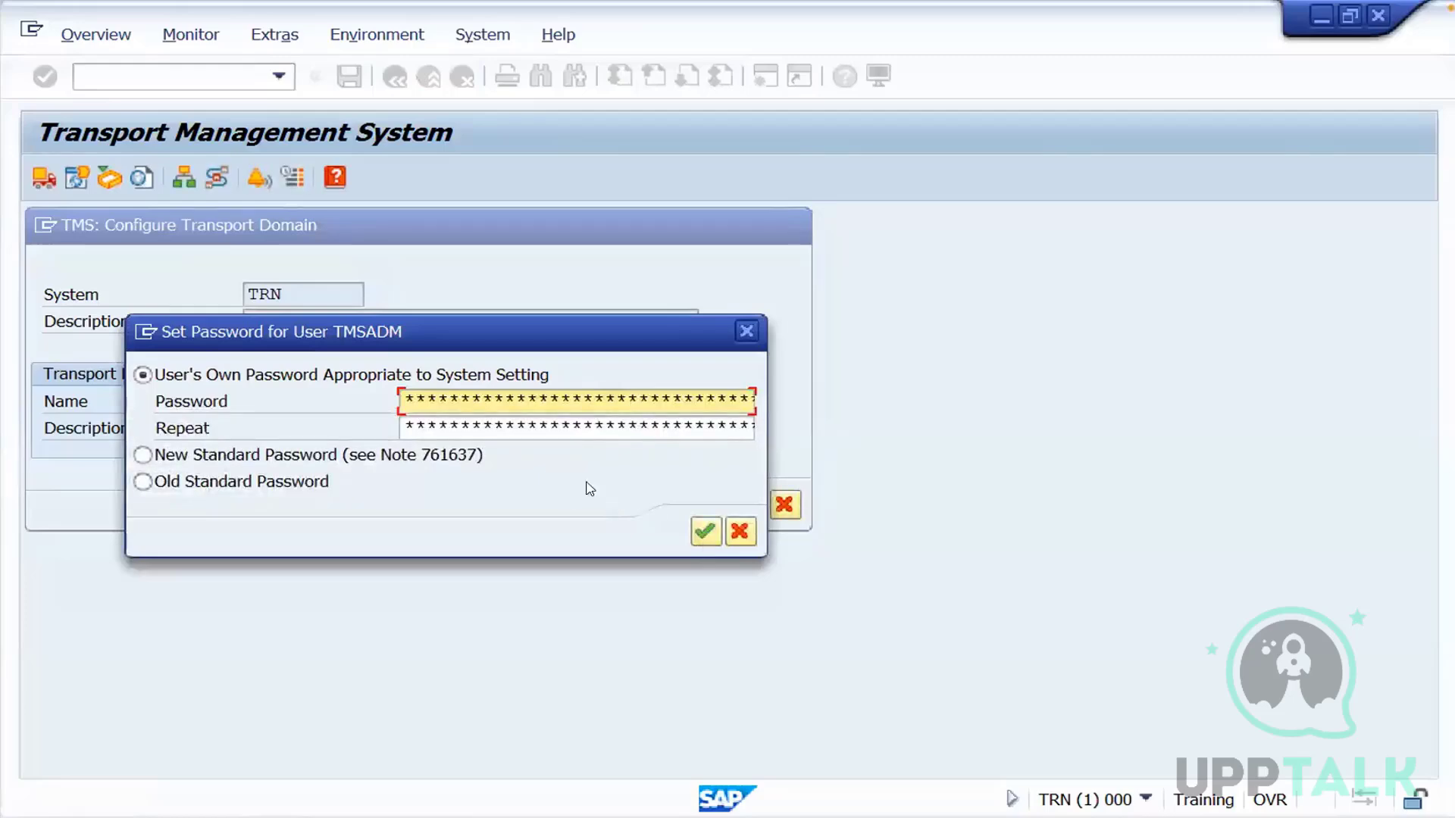
Choose the old standard password option for user TMSADM and continue to the company name entry
click(260, 481)
click(705, 533)
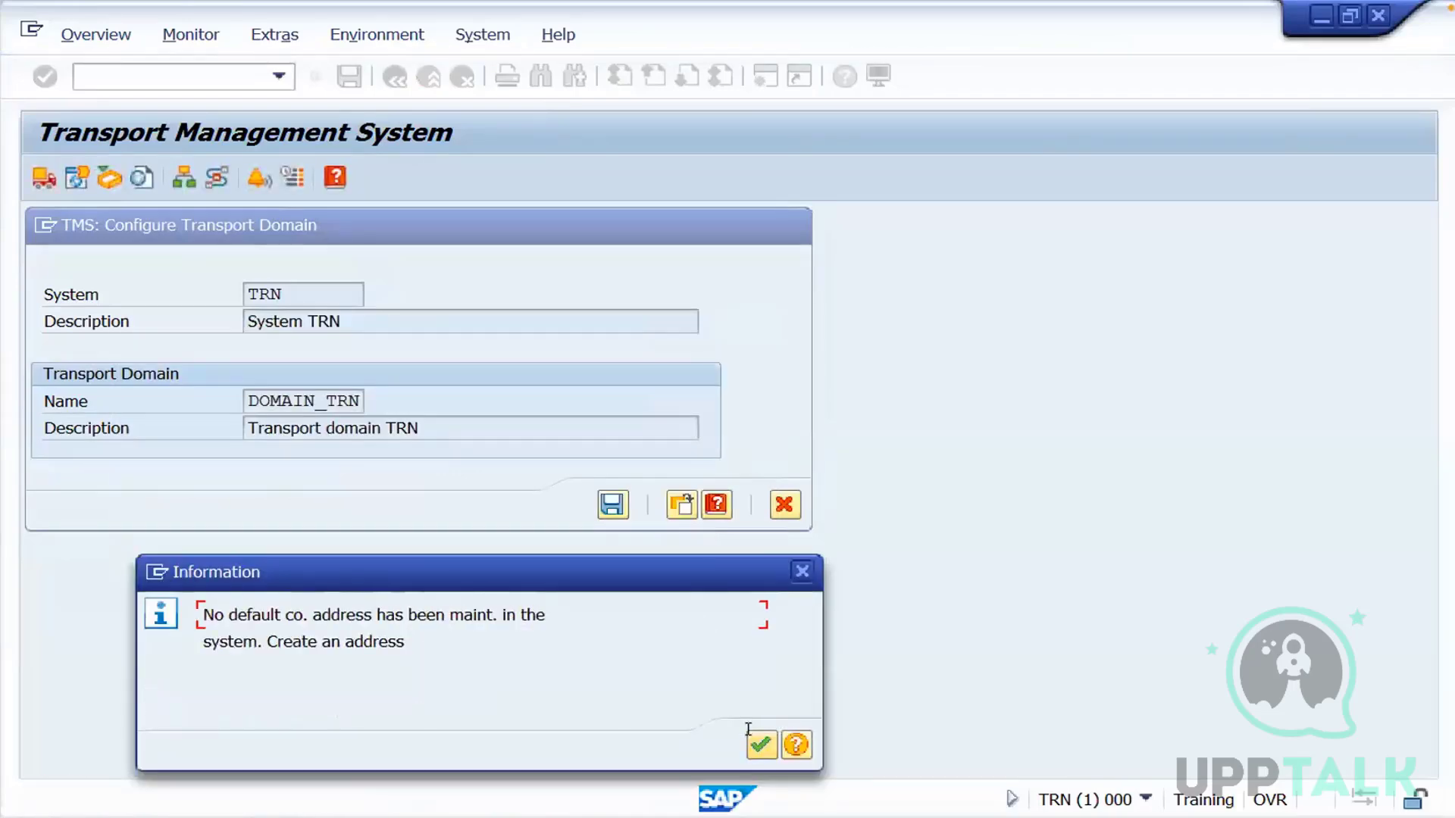
click(754, 752)
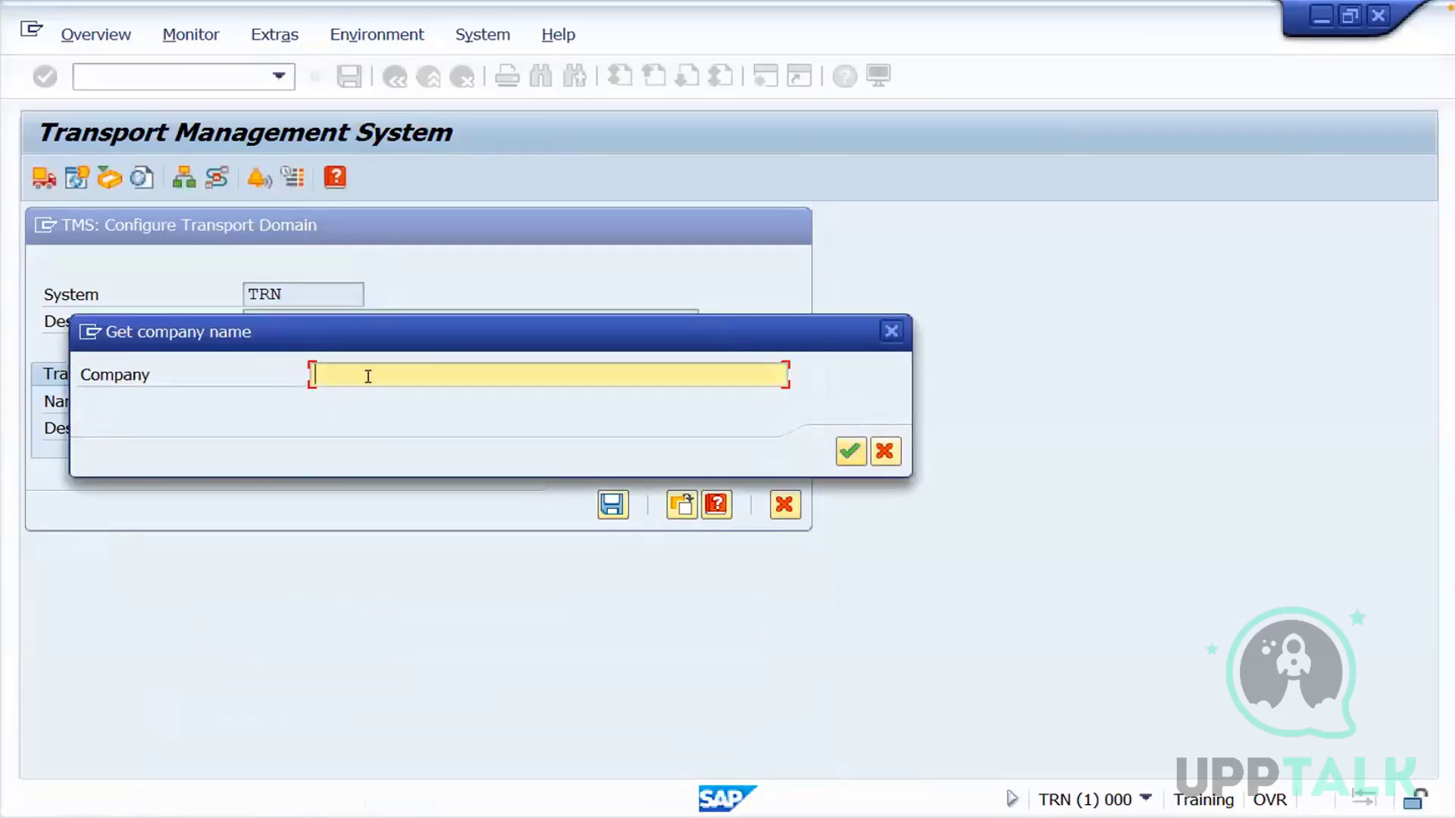
Enter Training as the company name and set the country of its address to IN
text(Training)
key(Return)
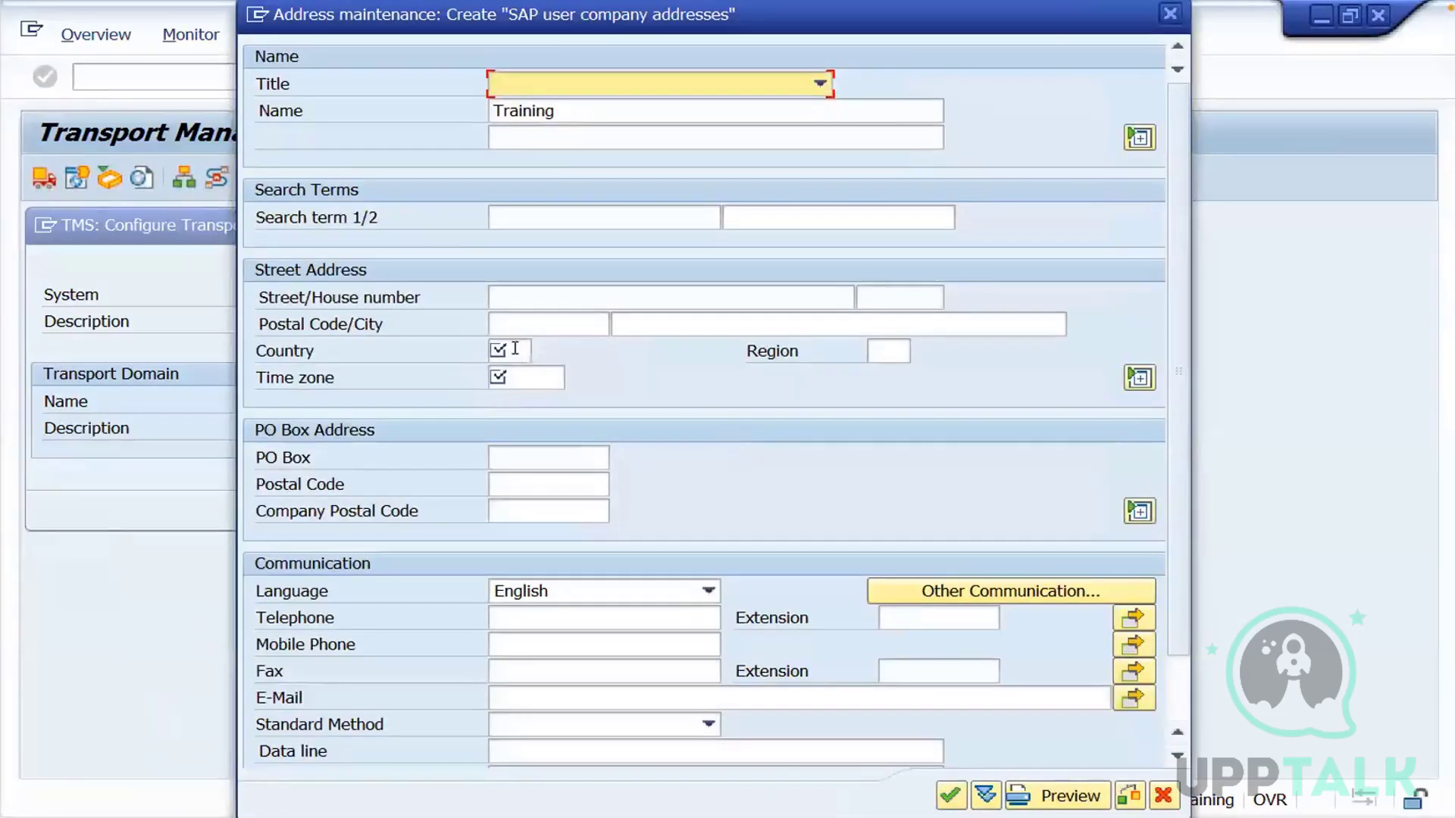
click(515, 351)
text(In)
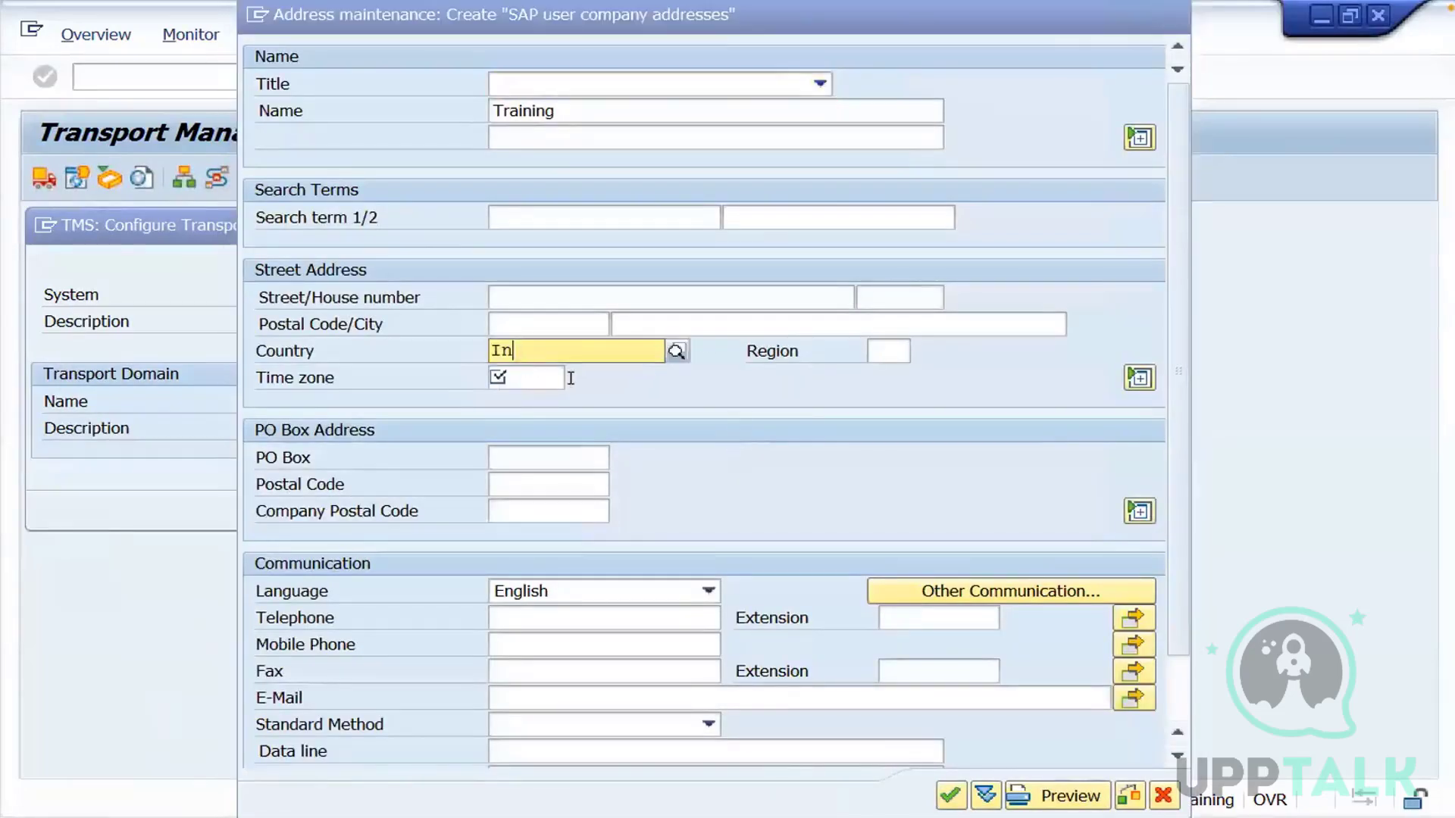
click(547, 399)
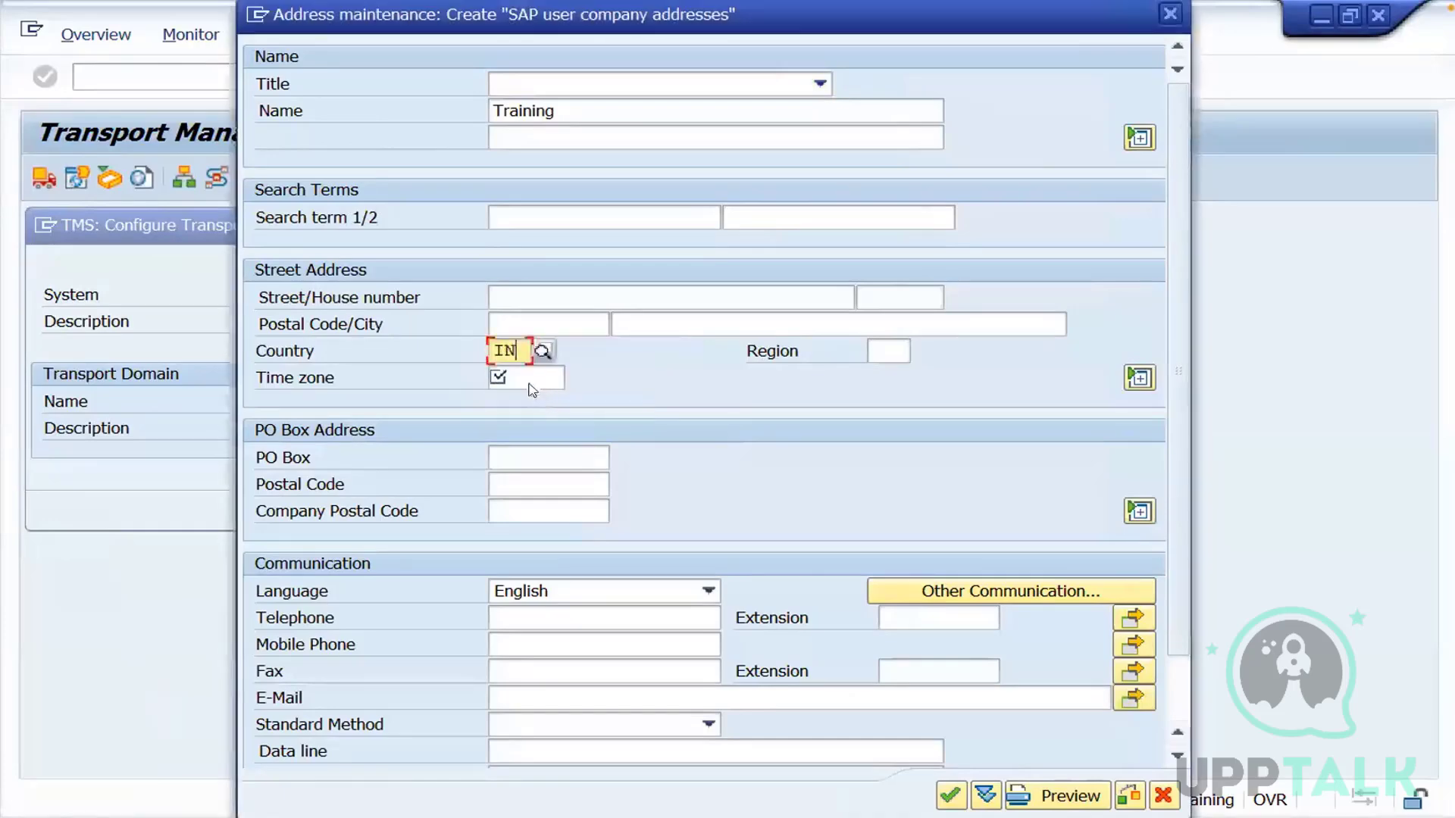
Set the time zone of the company address to INDIA and confirm the address
click(532, 377)
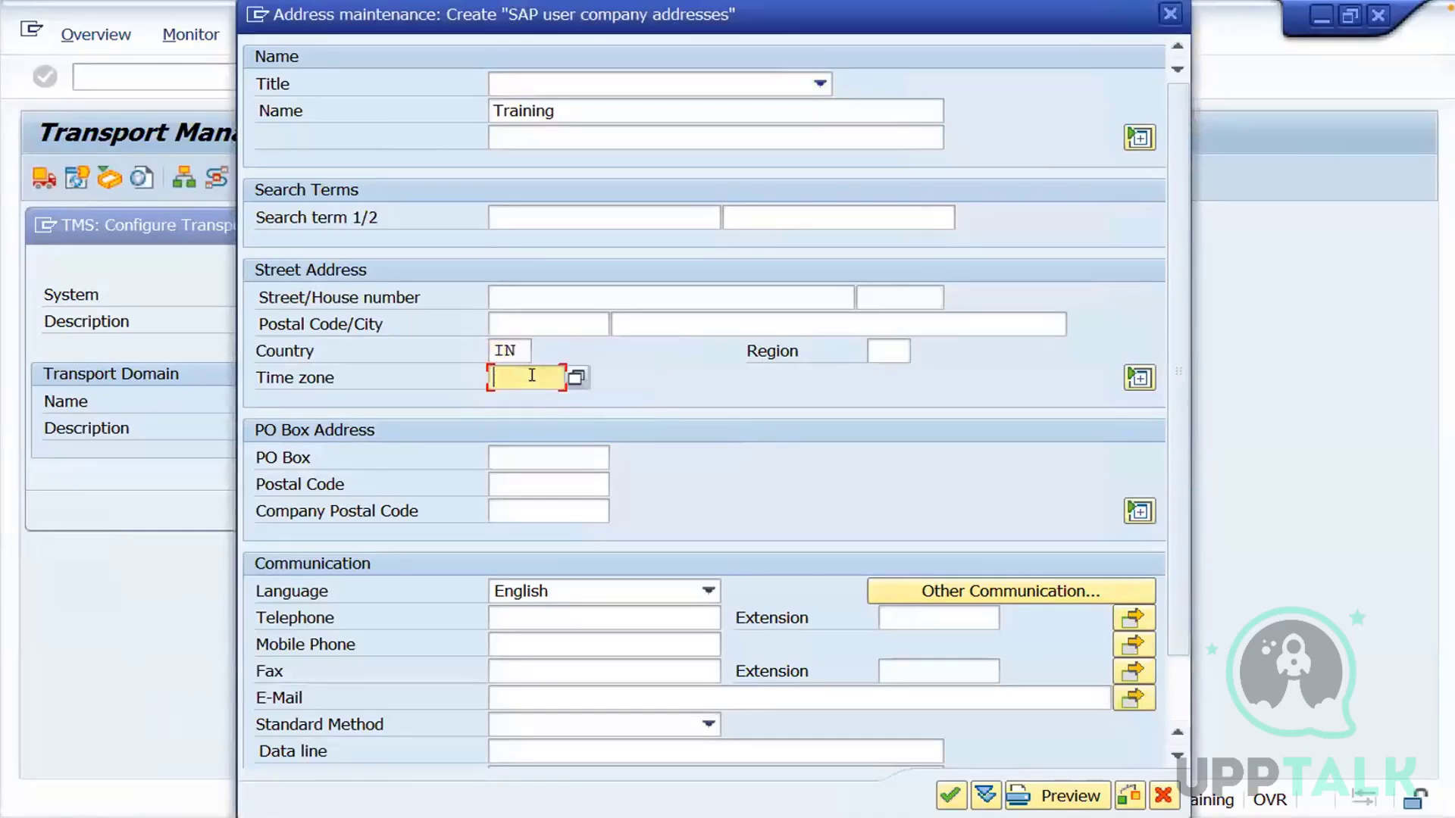
click(577, 379)
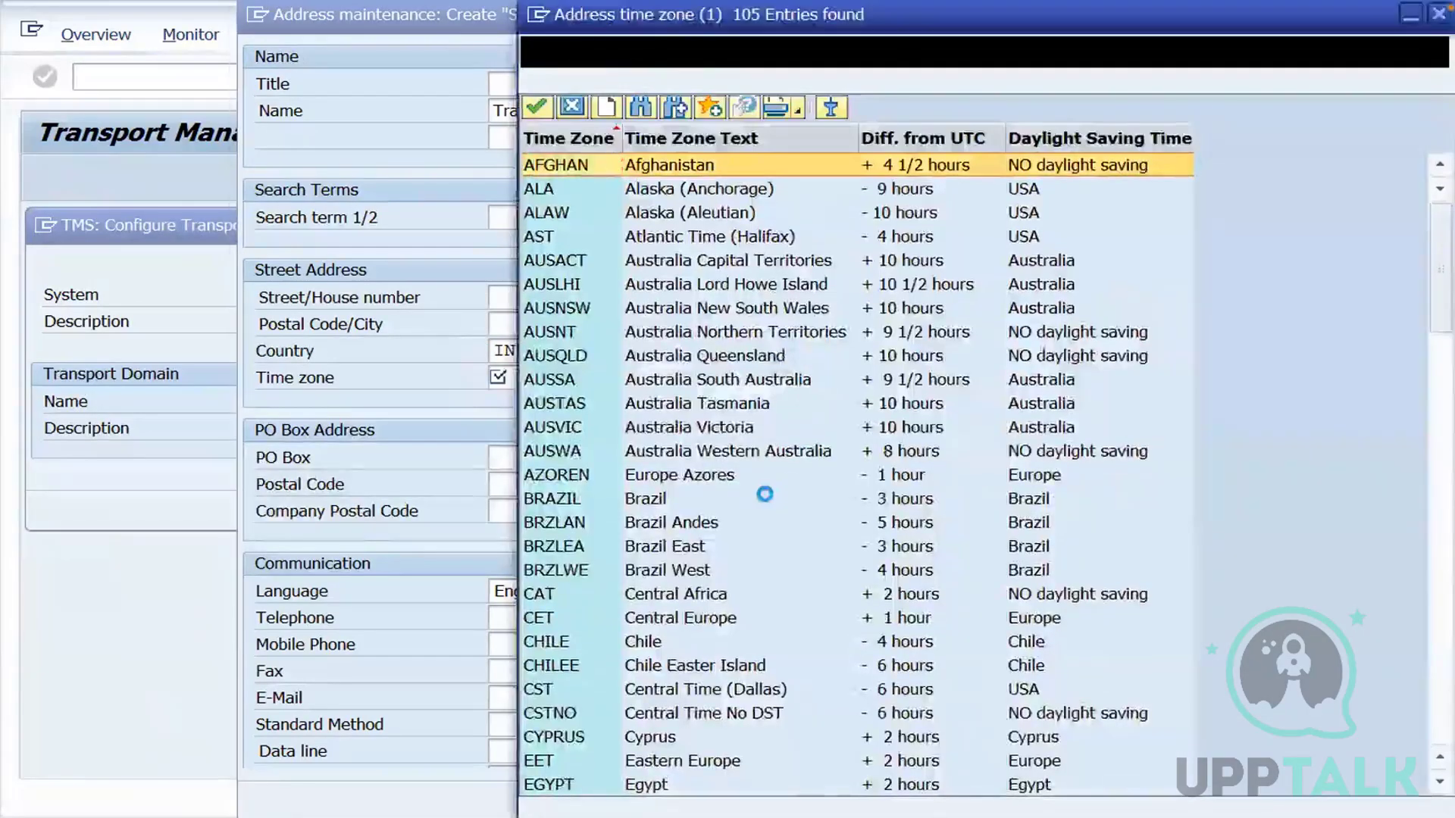
click(751, 506)
key(Down)
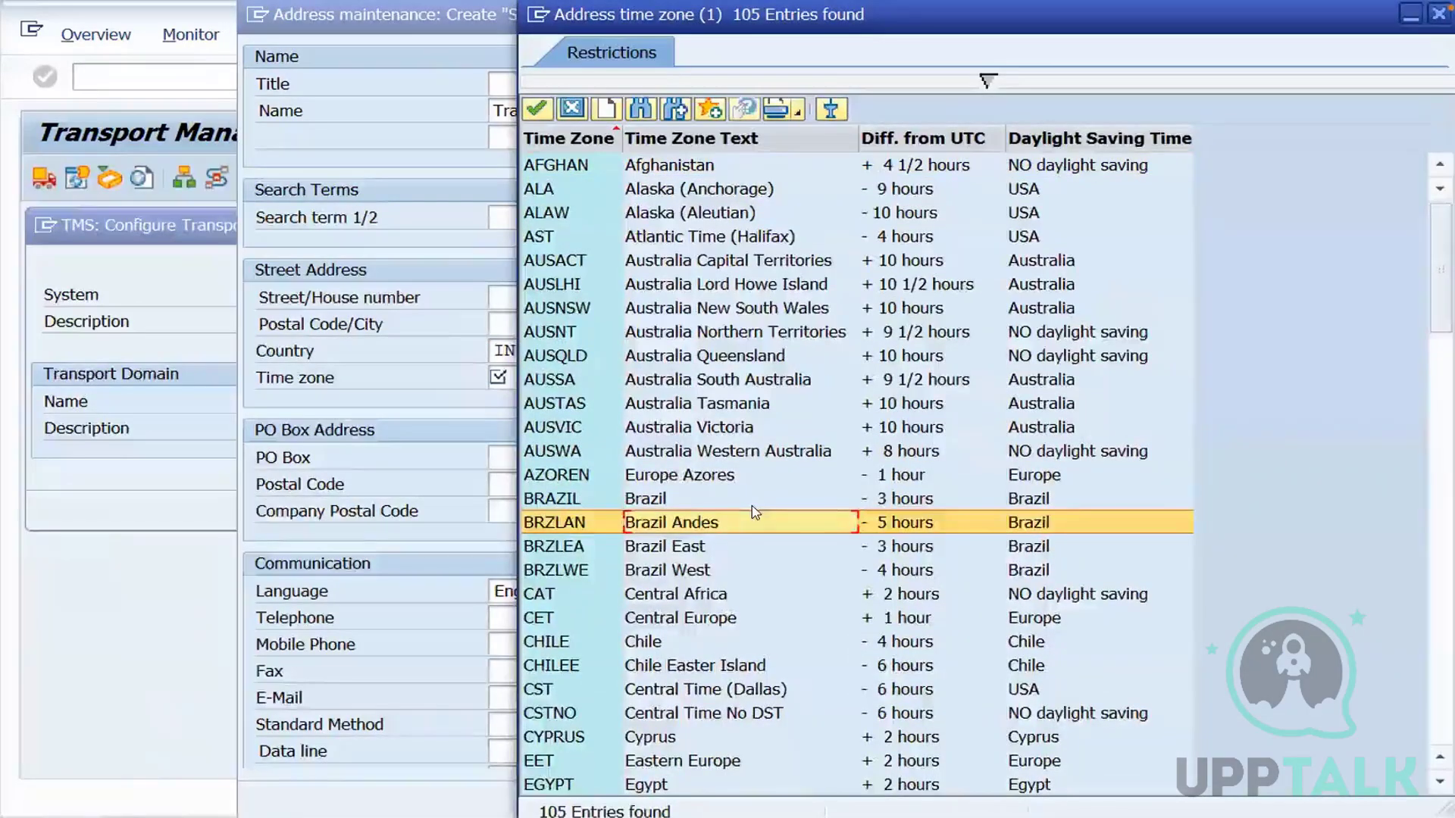
key(Down)
key(Down)
key(Down)
key(Down)
key(Down)
key(Down)
key(Down)
key(Down)
key(Down)
key(Down)
key(Down)
key(Down)
key(Down)
key(Down)
key(Down)
key(Down)
key(Down)
key(Down)
key(Down)
key(Down)
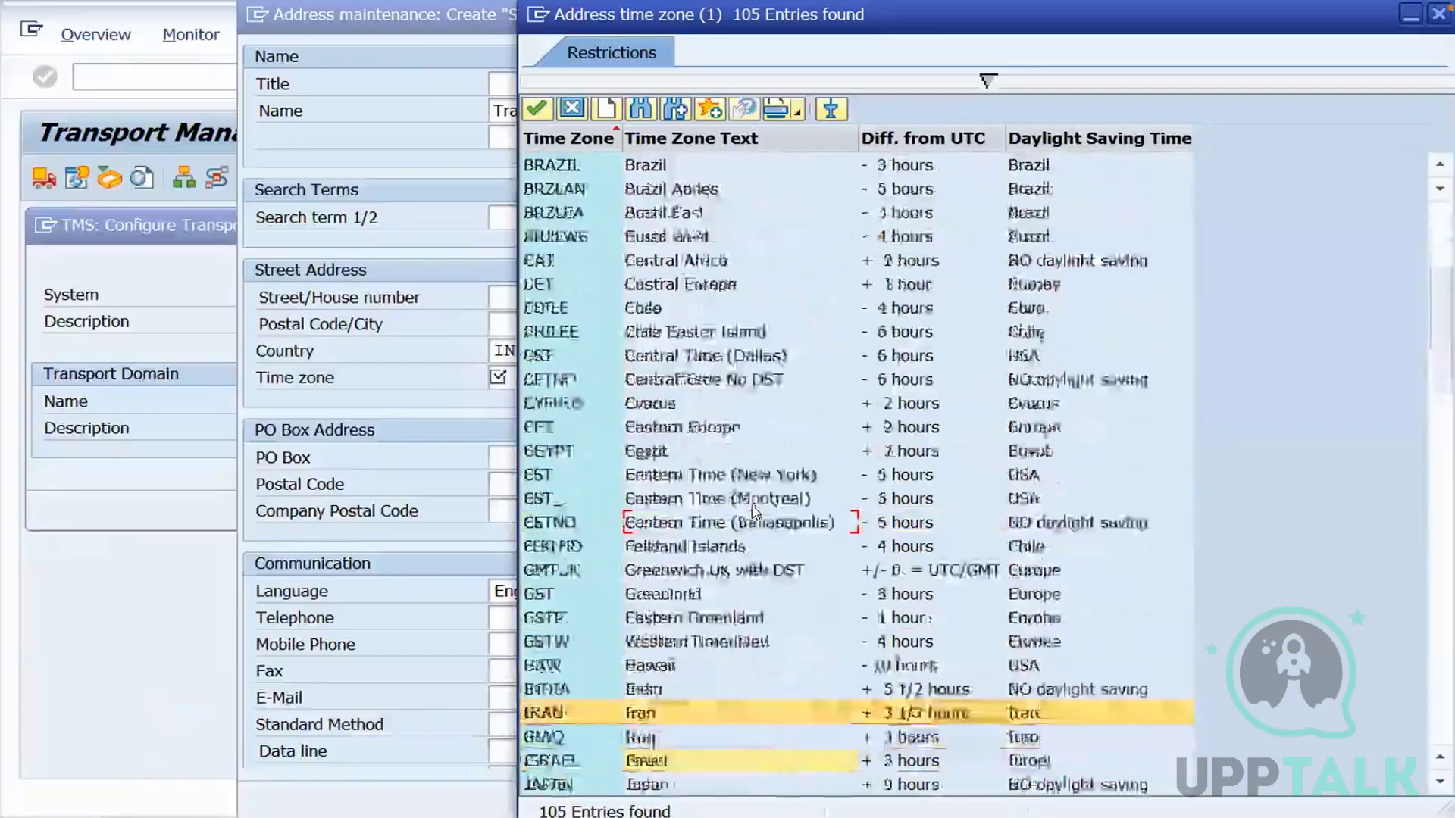
key(Down)
key(Down)
key(Down)
key(Down)
key(Down)
key(Down)
key(Down)
key(Down)
key(Down)
key(Down)
key(Down)
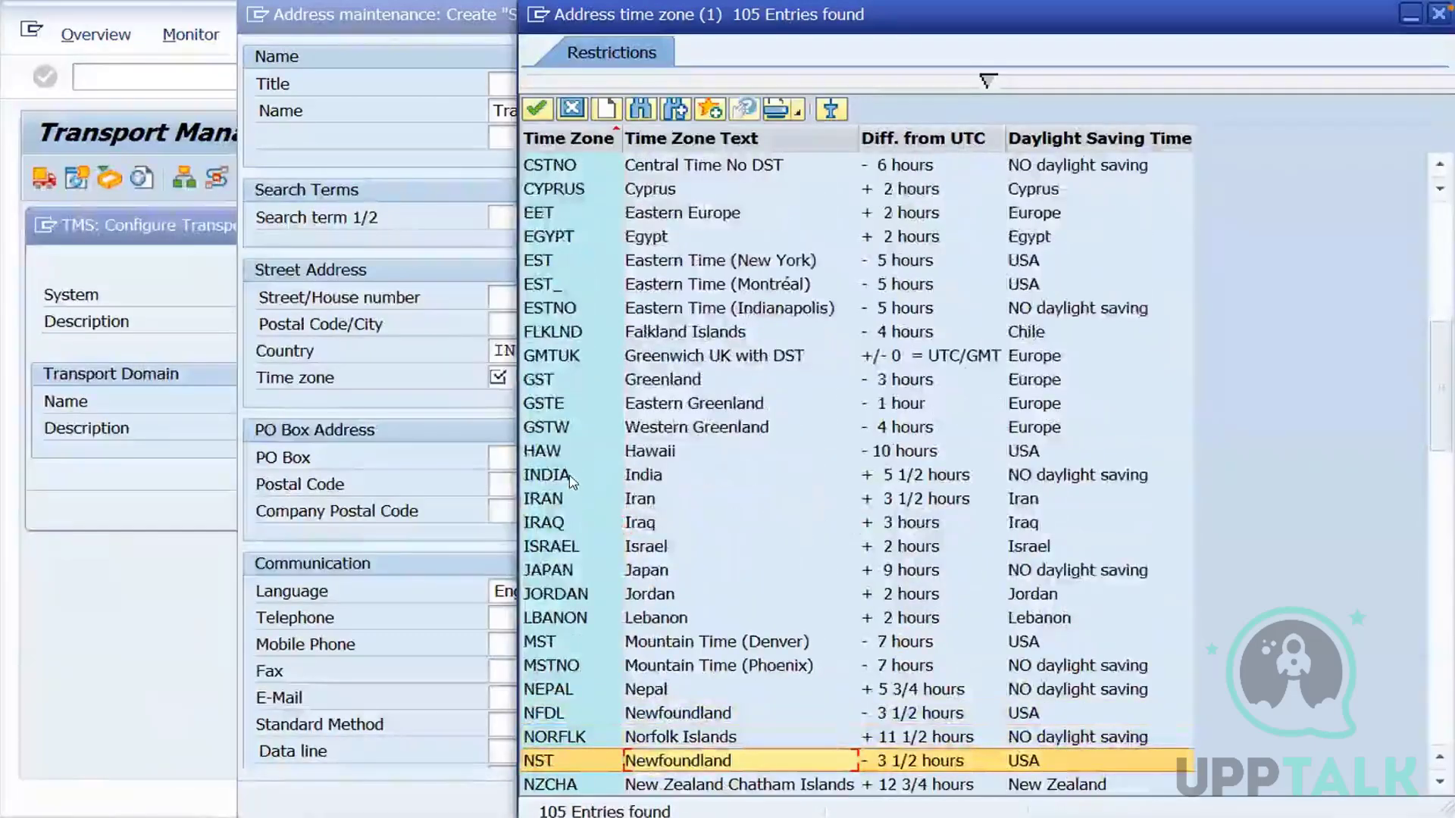
double_click(570, 480)
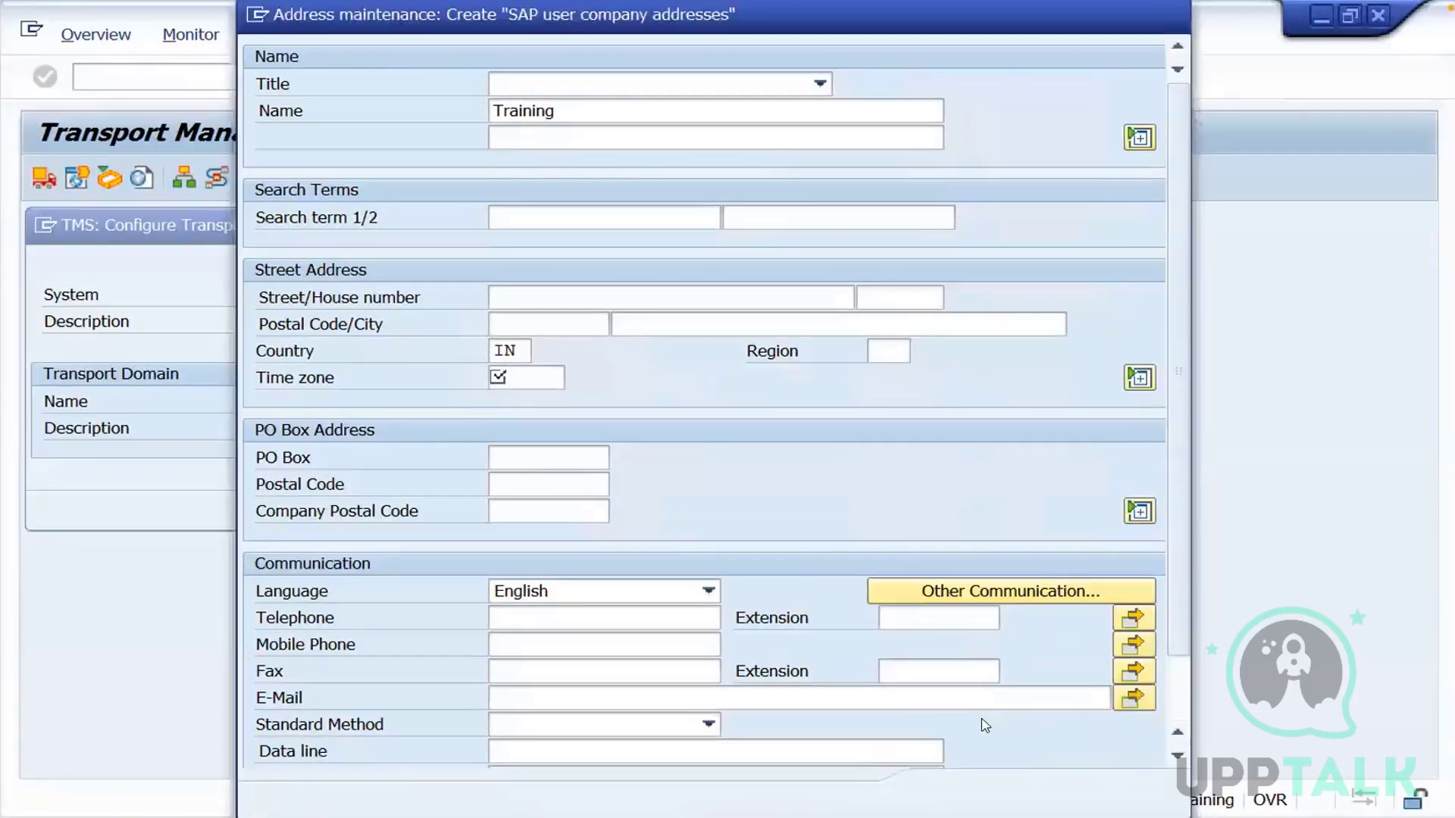
click(548, 378)
text(INDIA)
click(949, 795)
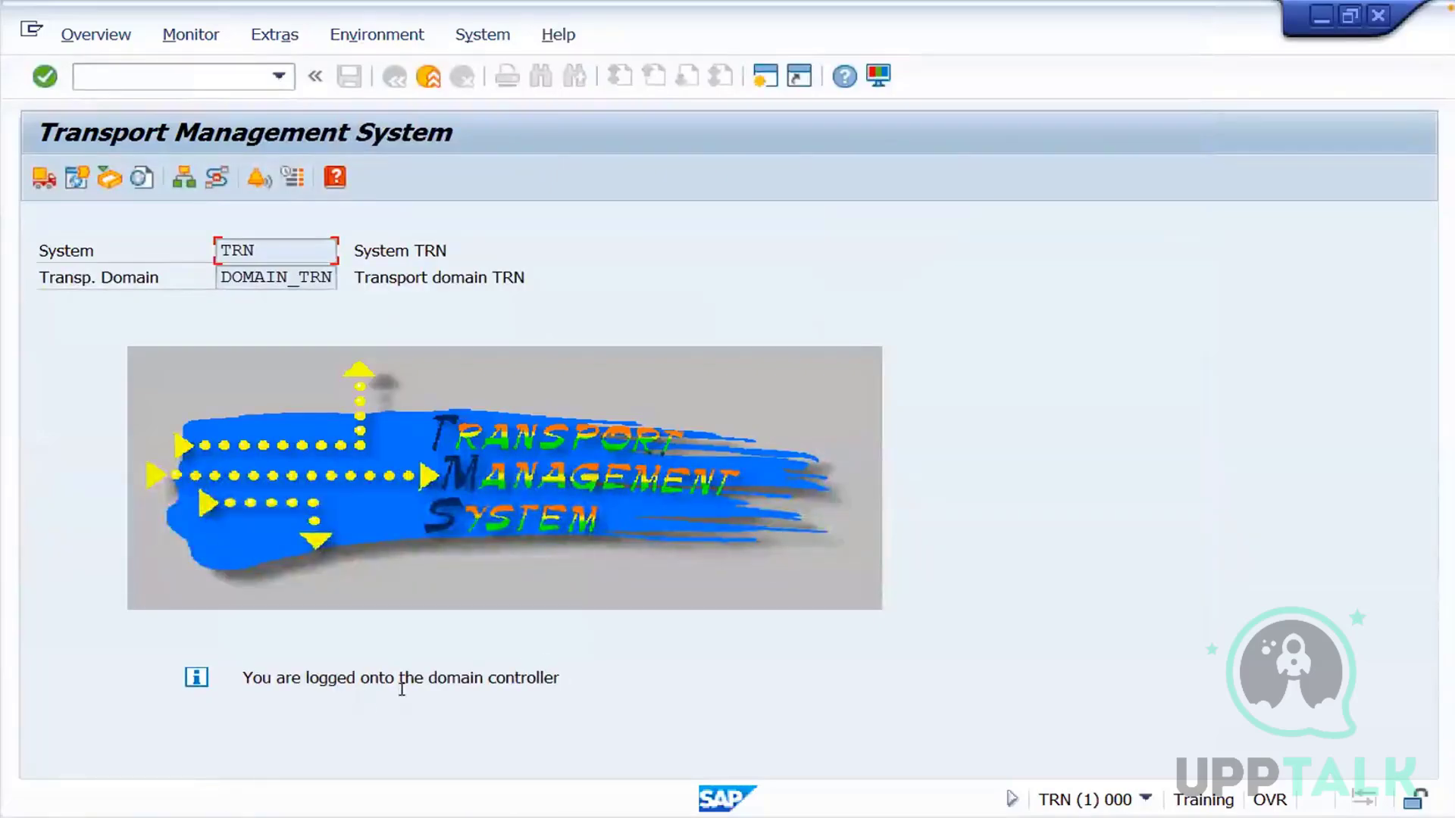
Switch to the Miro whiteboard, draw a rectangle enclosing the whole three-system landscape and label it Domain
key(ctrl+Left)
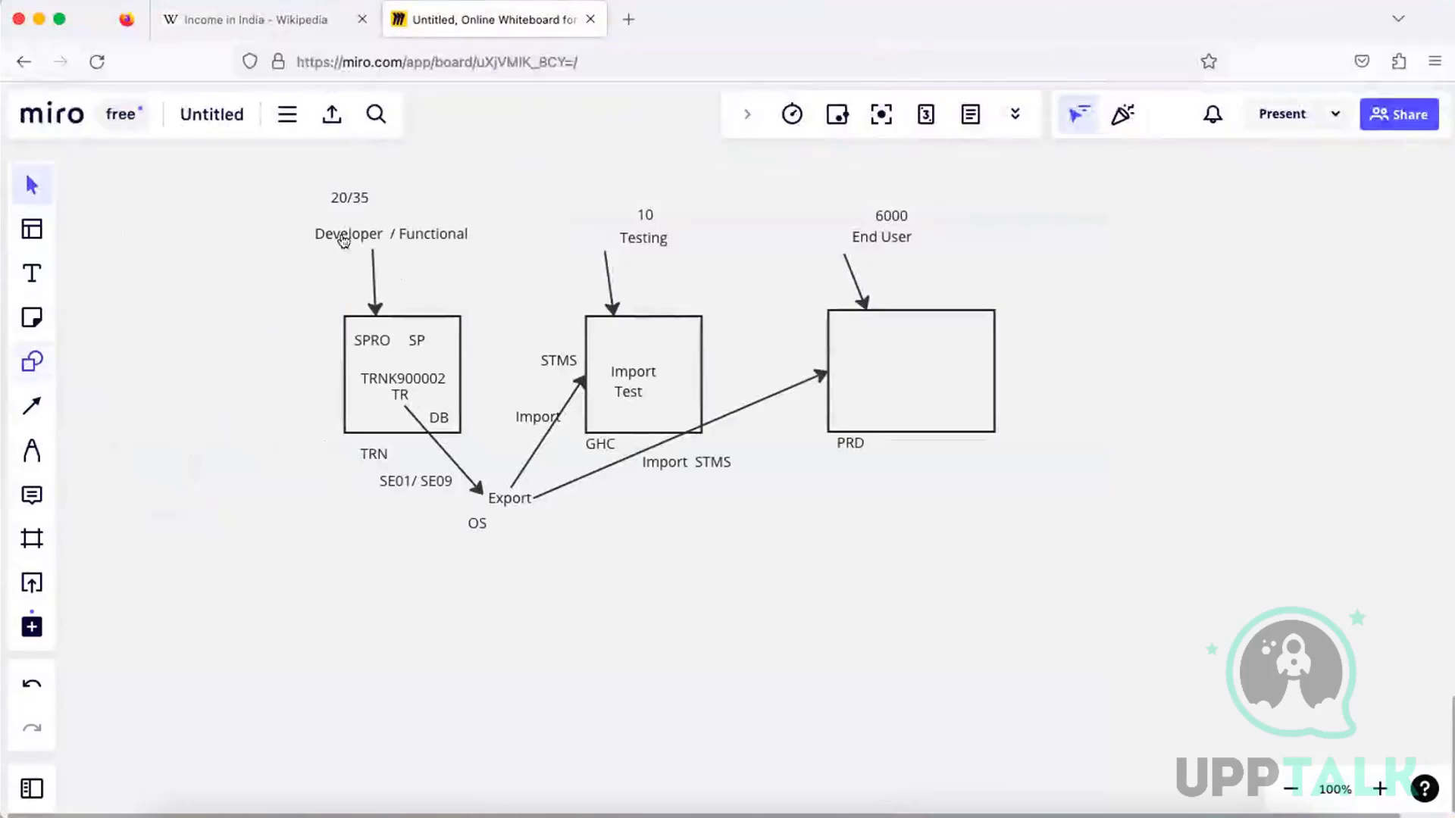
key(r)
drag(270, 175, 1173, 579)
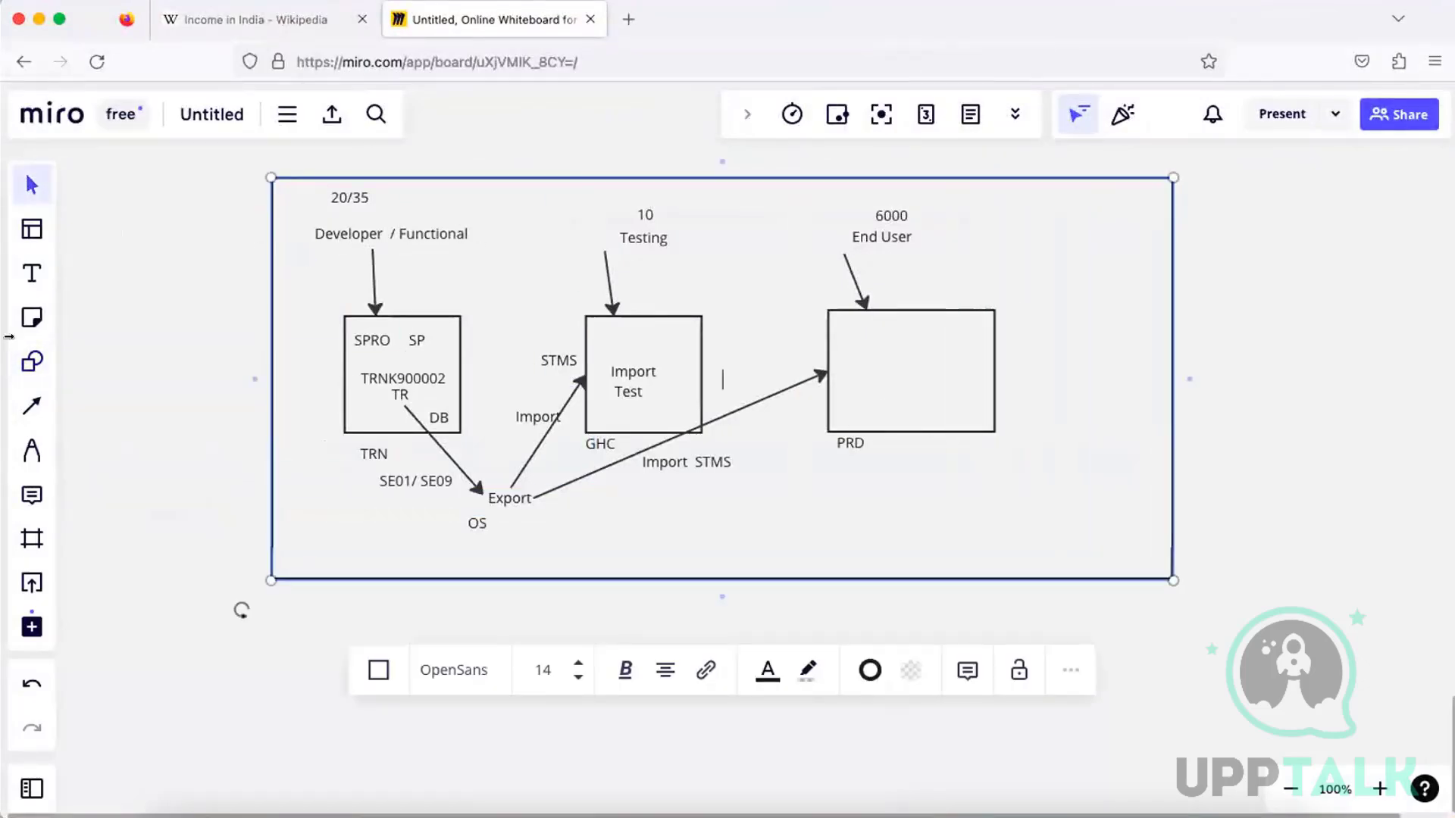
click(947, 536)
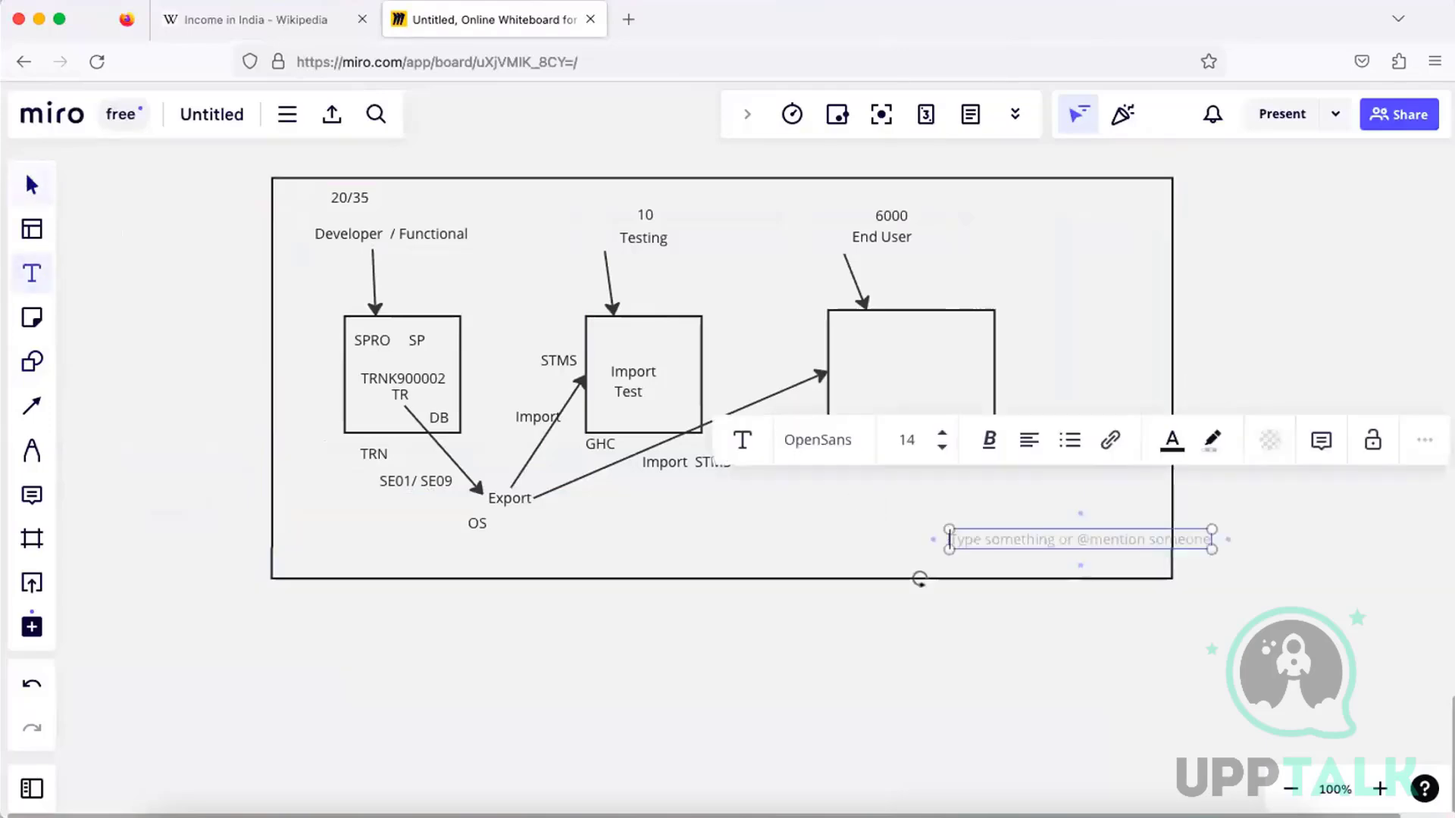
text(Domain)
click(555, 553)
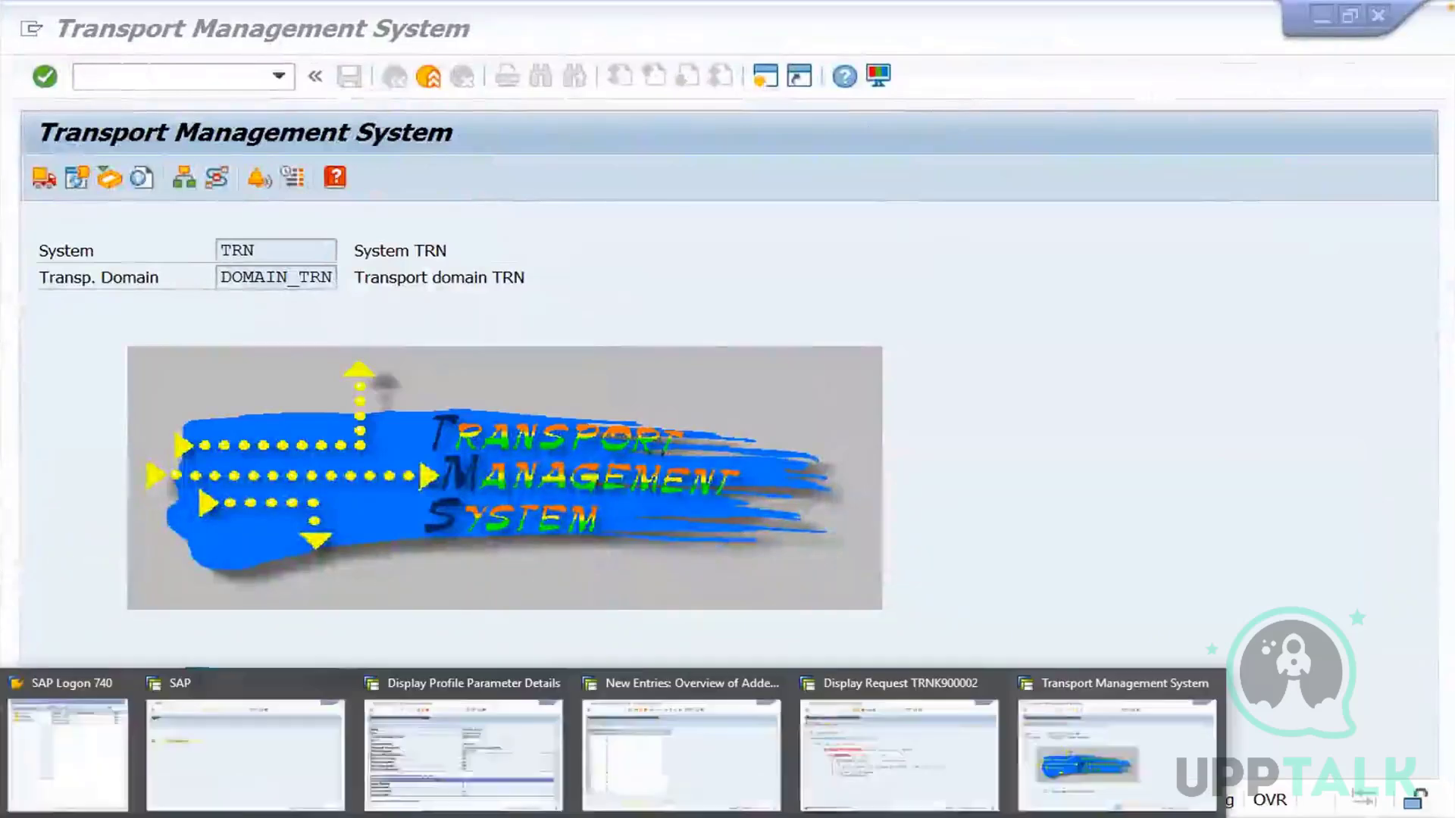
Switch to SAP Logon and open the logon screen of system GHC
click(72, 747)
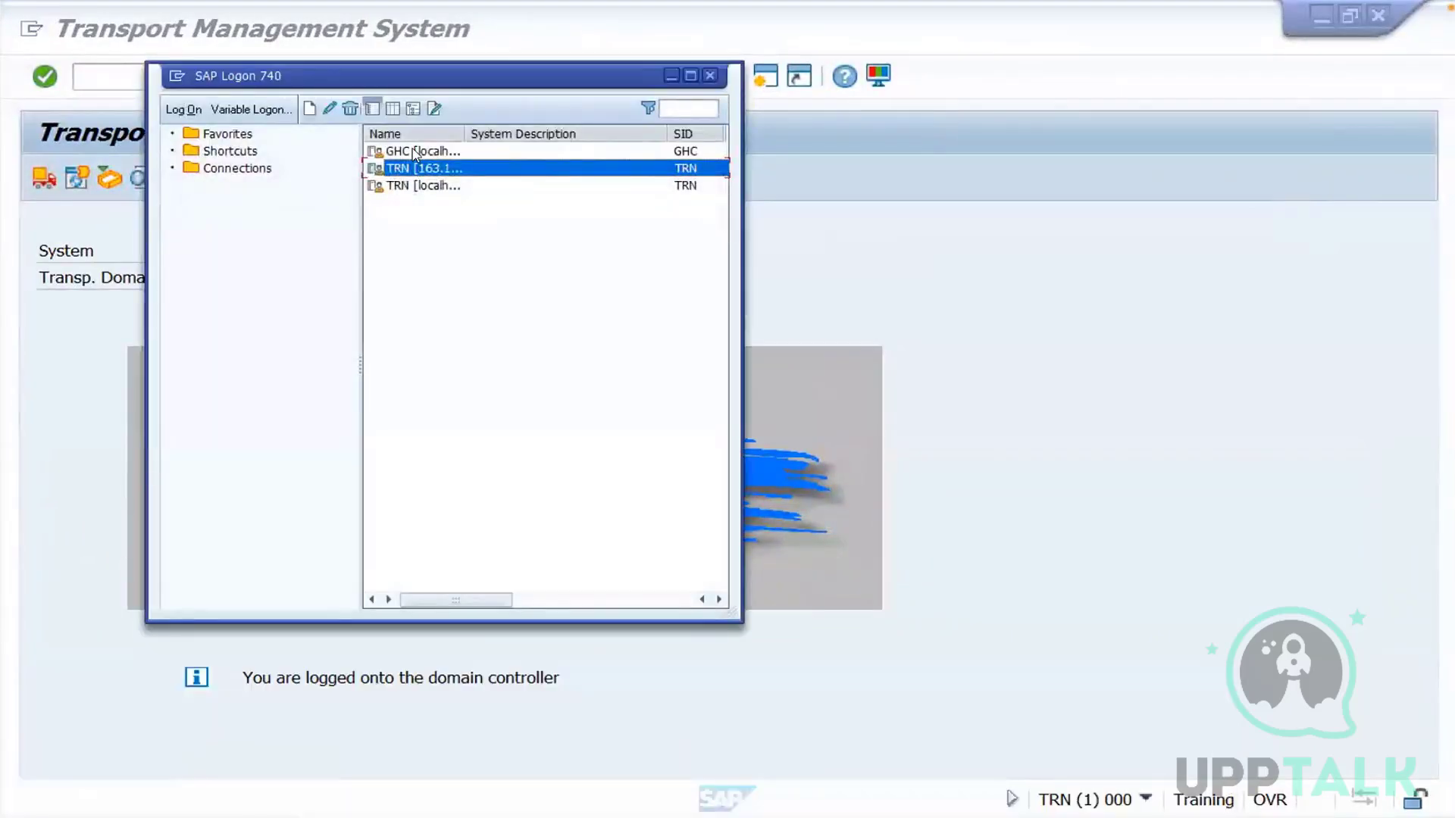
click(410, 148)
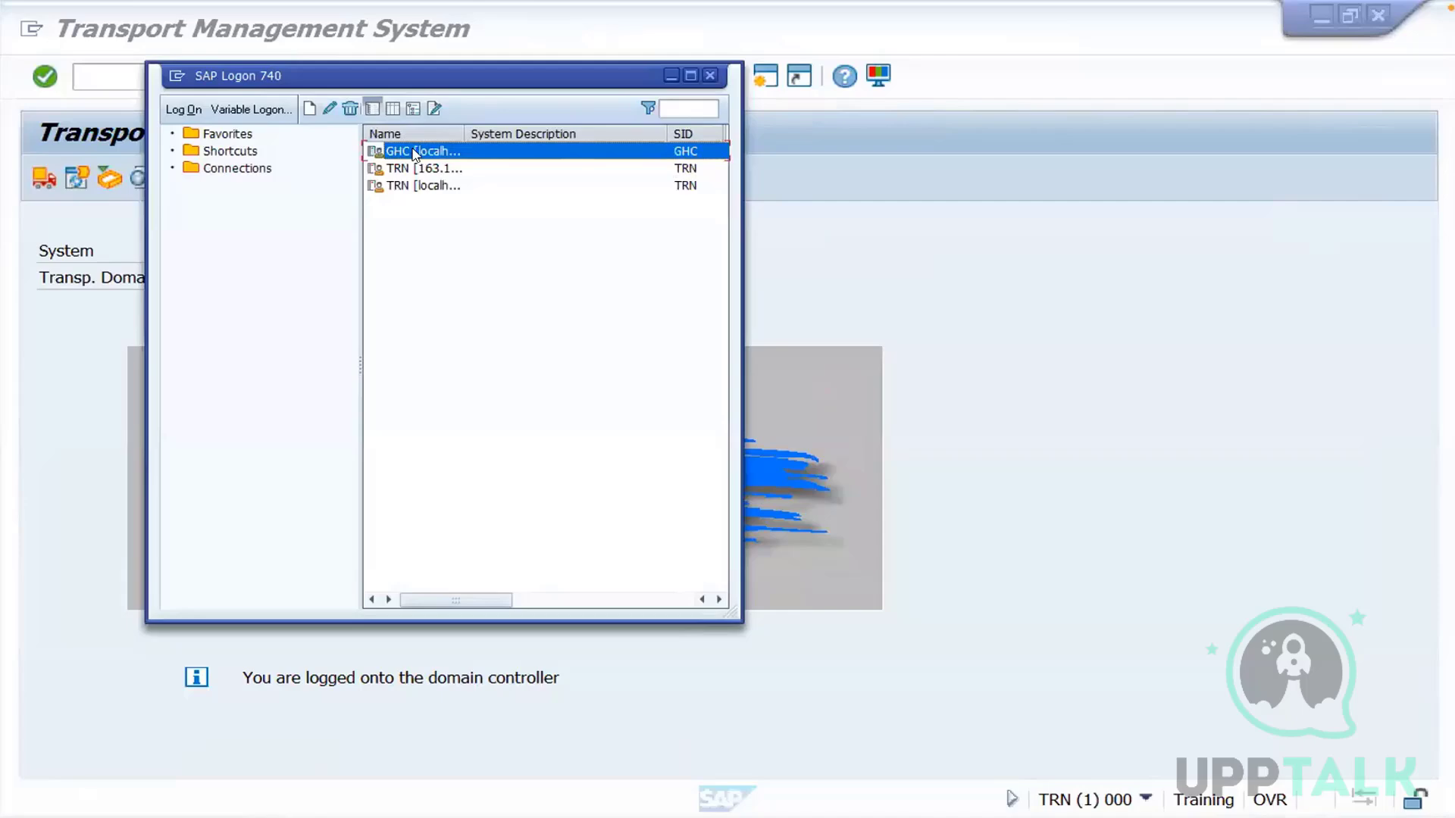
double_click(414, 153)
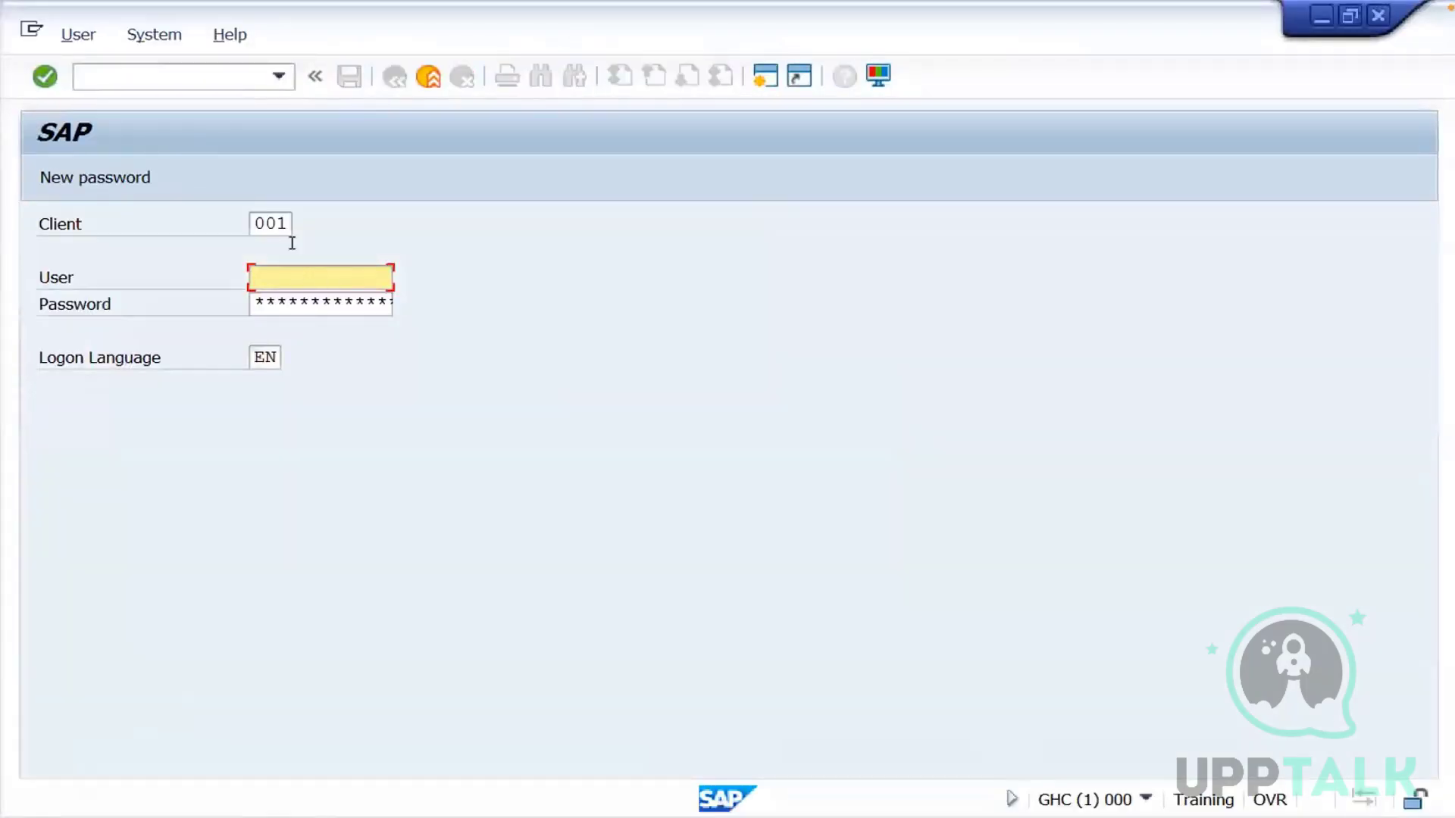
Log on to system GHC in client 000 as user ddic with the account password
click(281, 222)
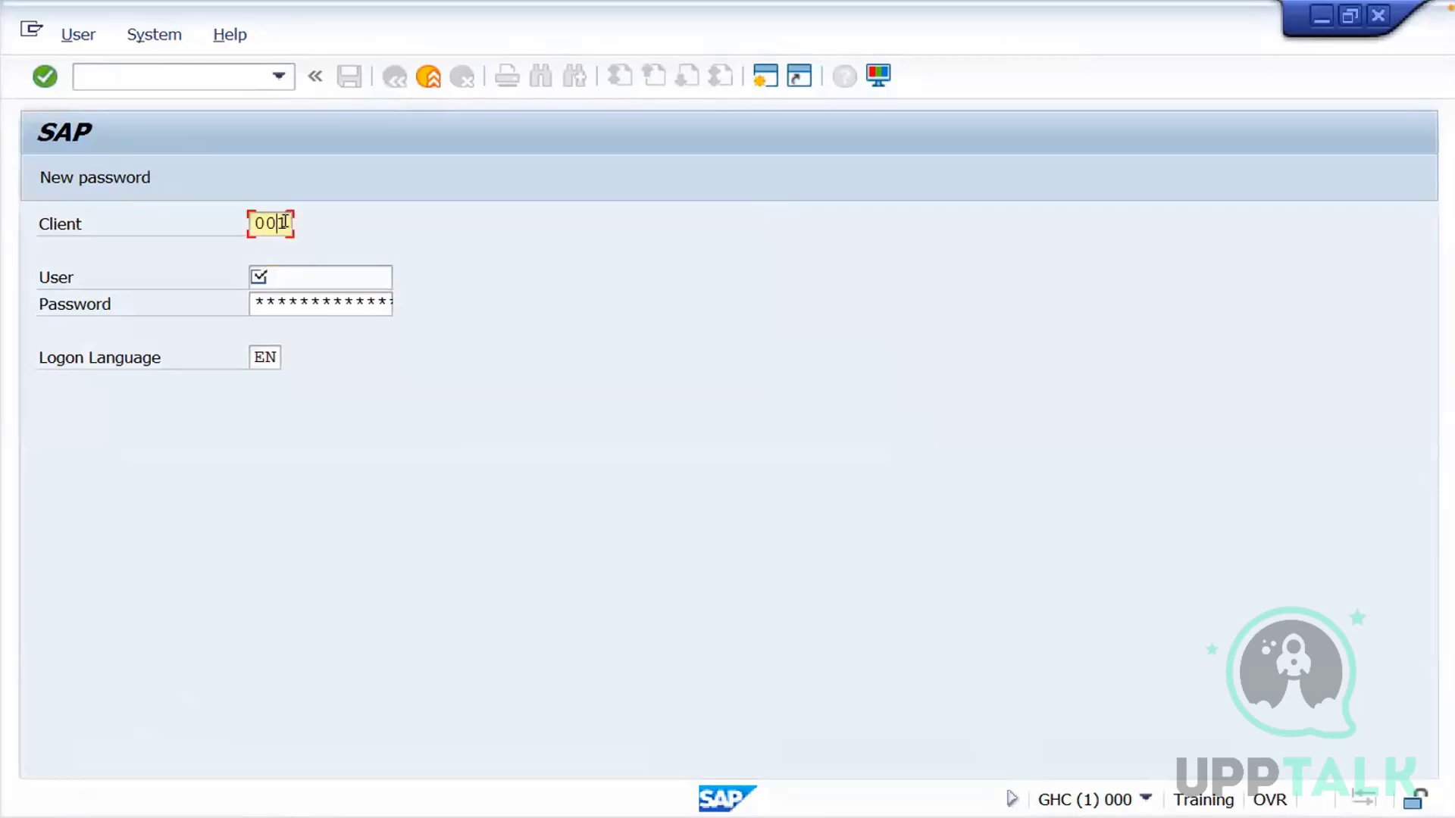
key(BackSpace)
text(0)
click(292, 275)
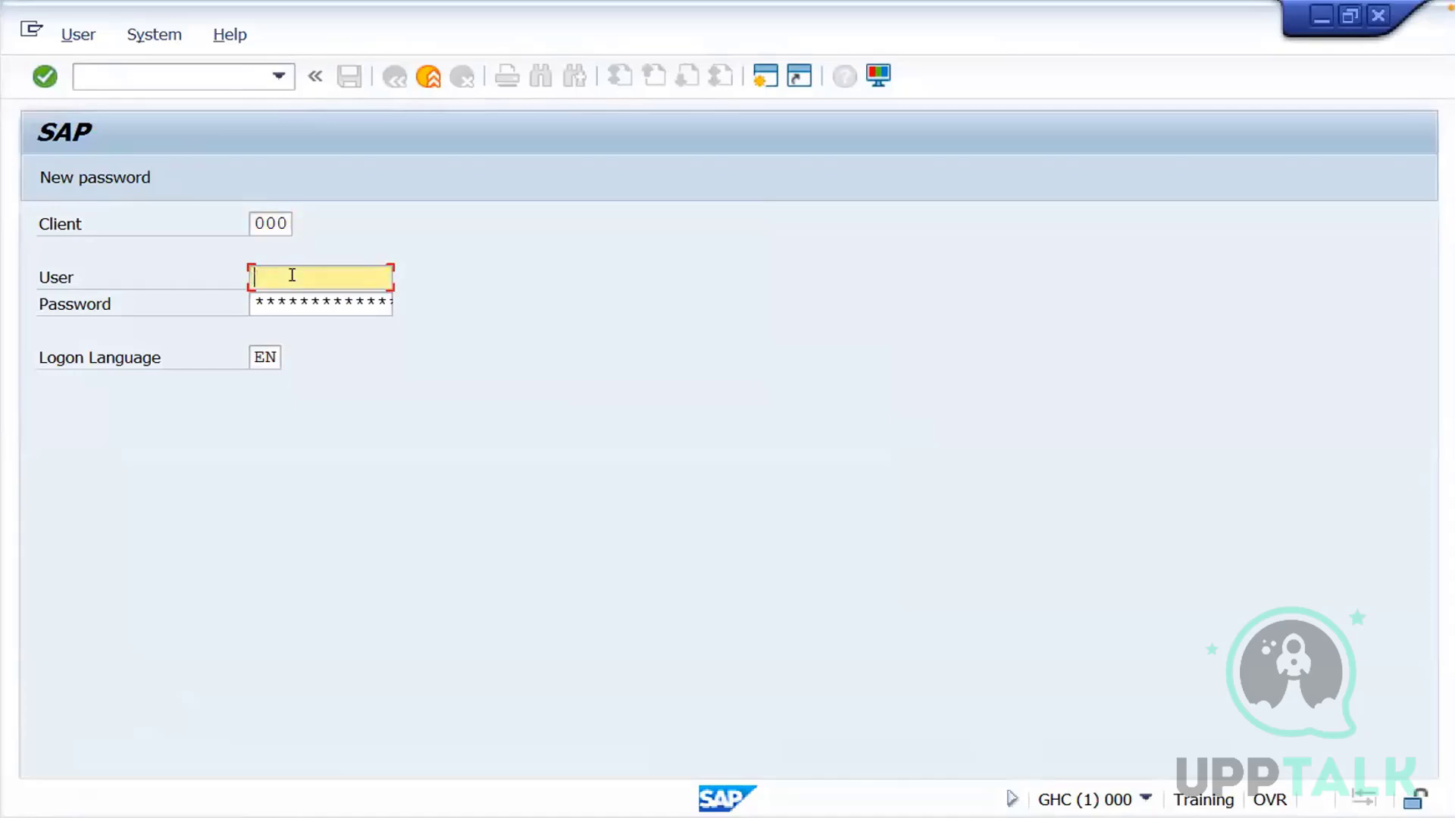
text(ddic)
click(285, 301)
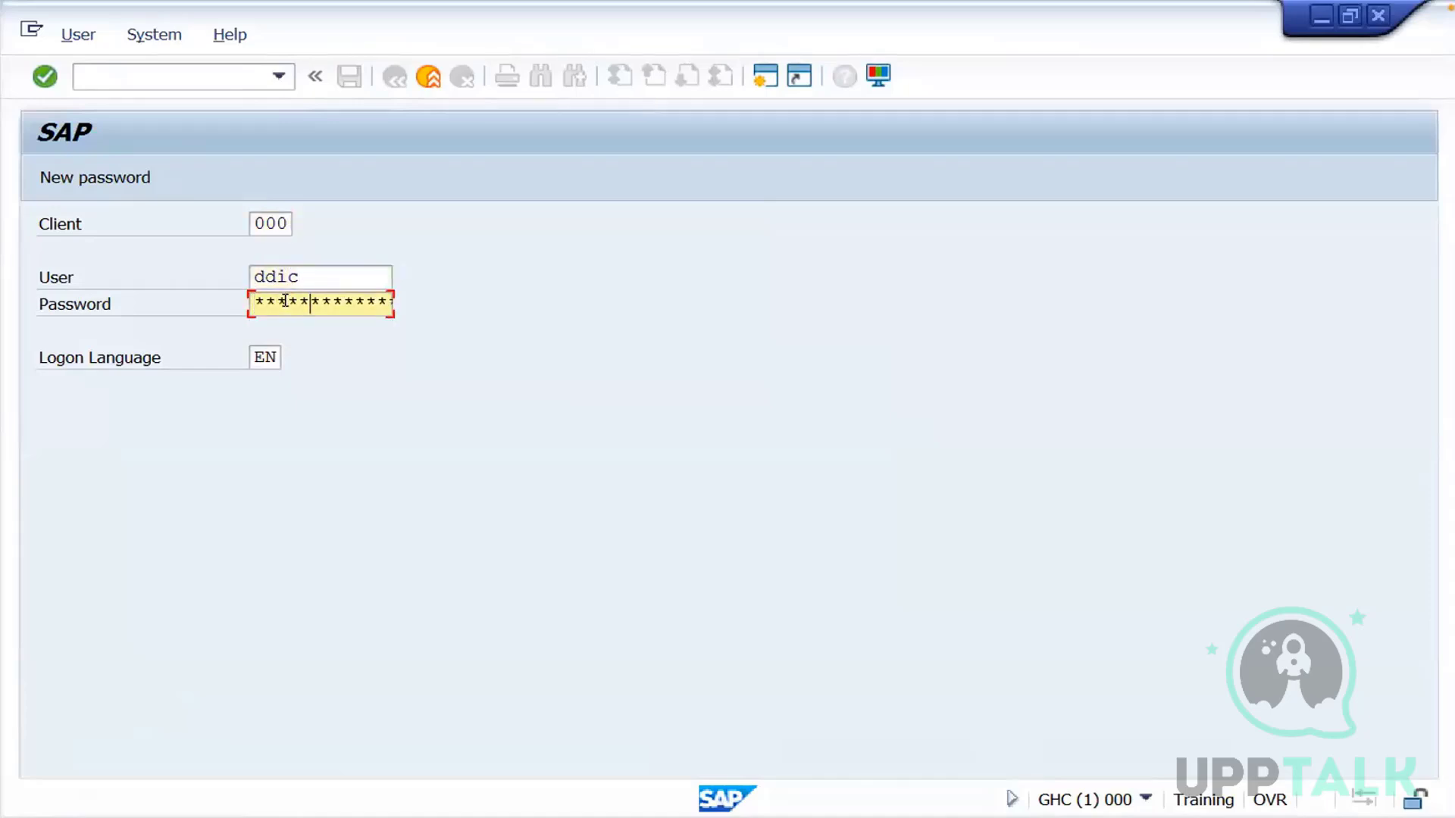
key(Return)
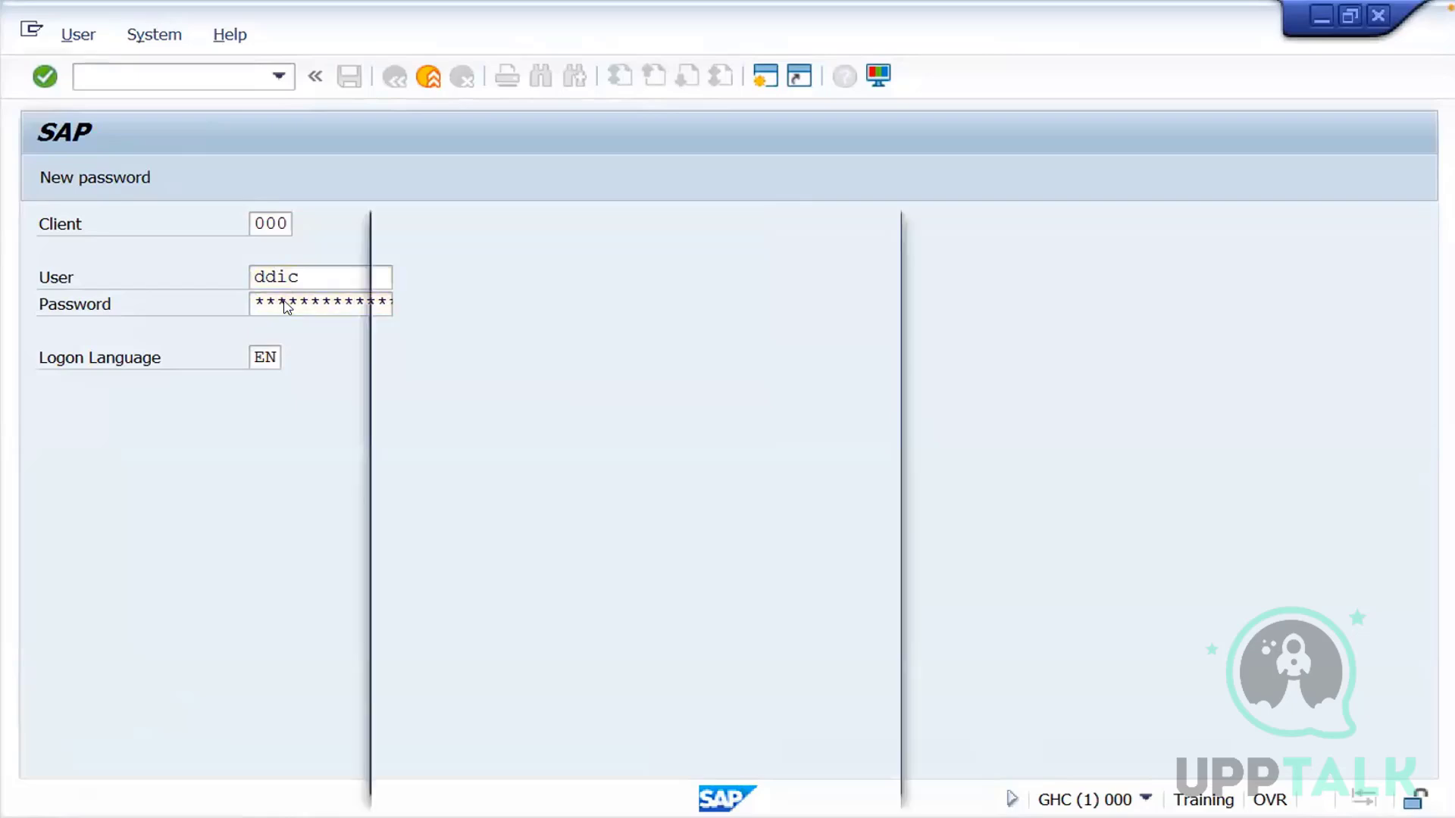
key(Return)
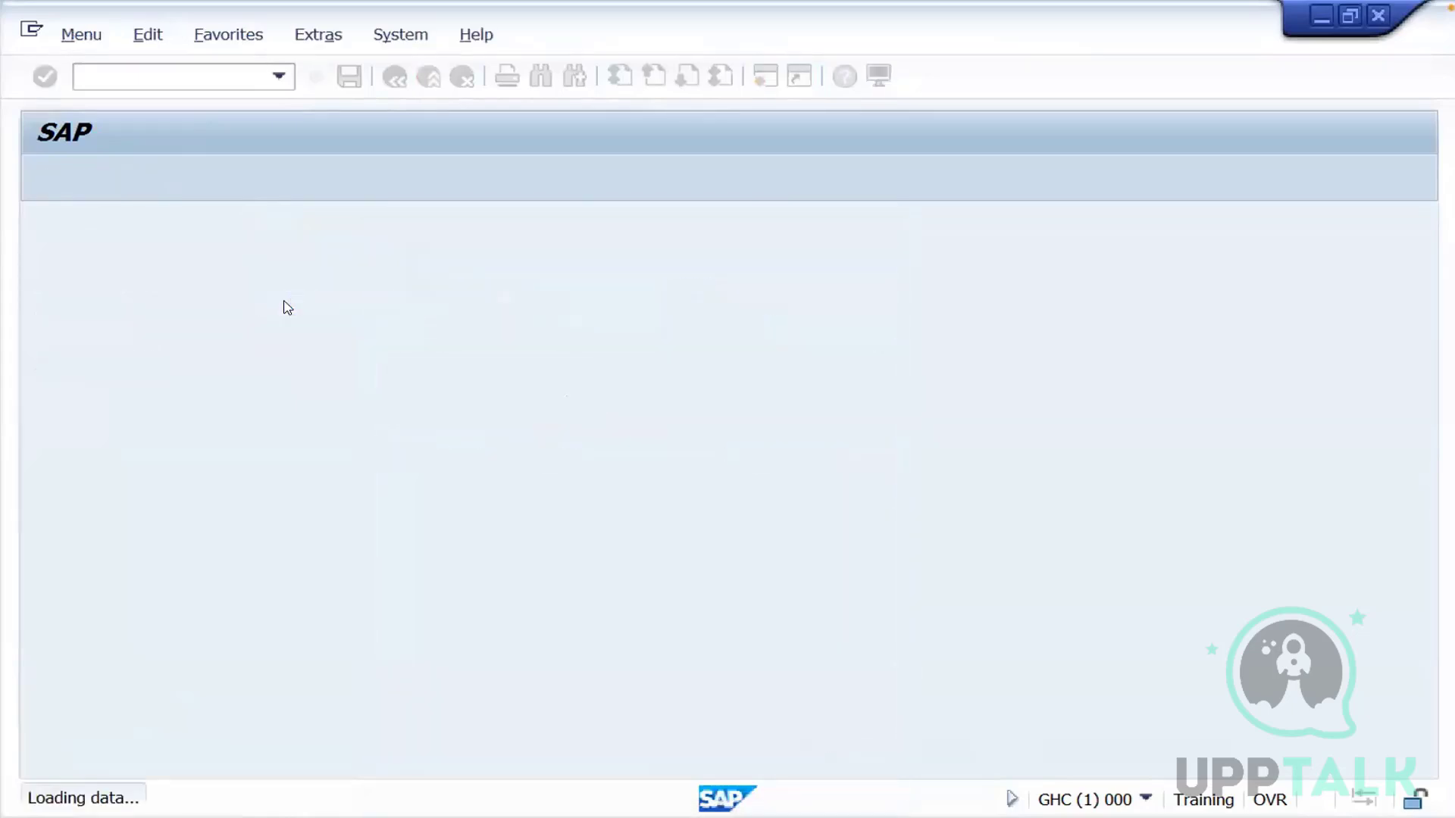
Start transaction STMS on GHC and save the inclusion of the system in transport domain DOMAIN_TRN
text(stms)
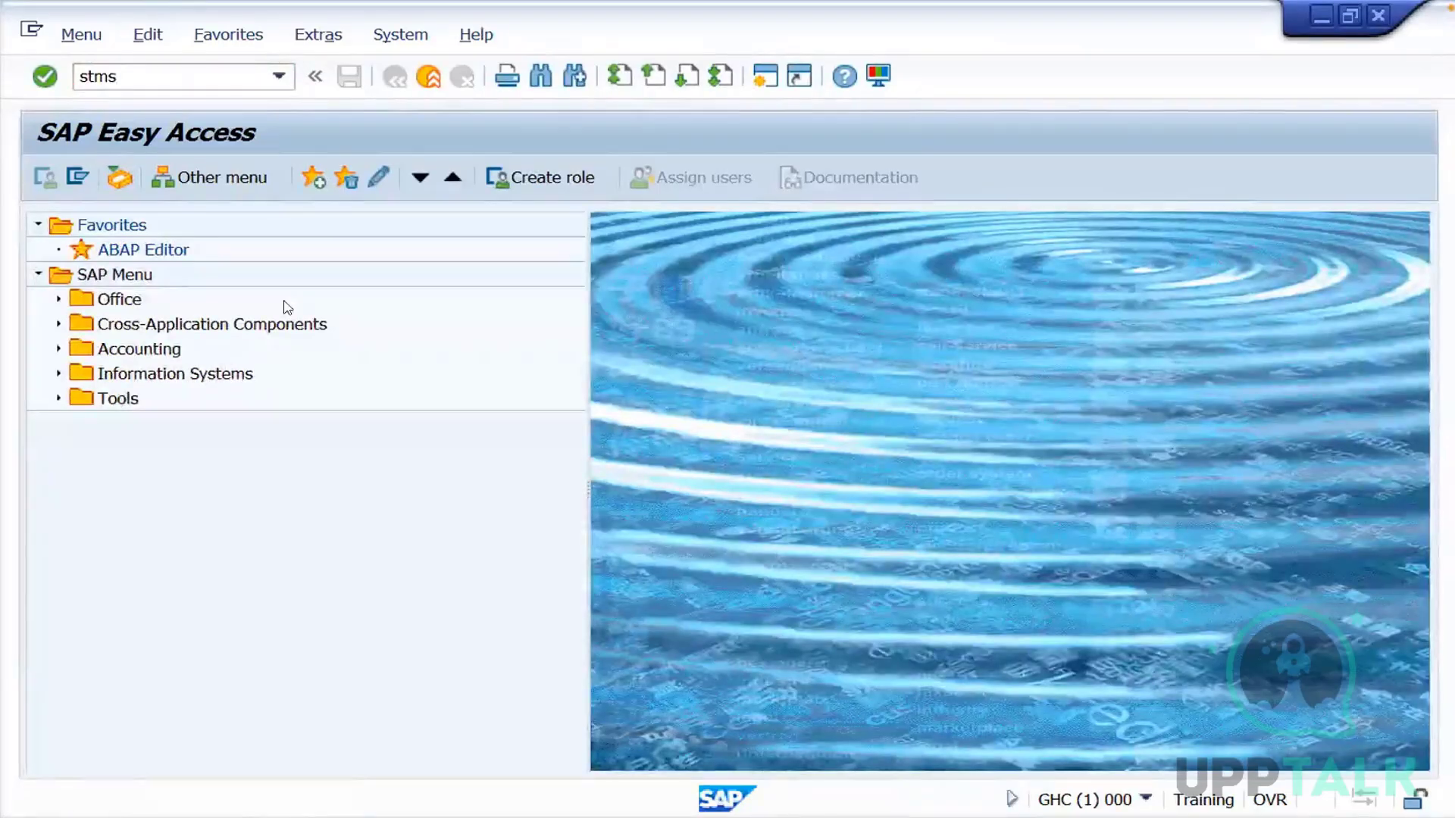
key(Return)
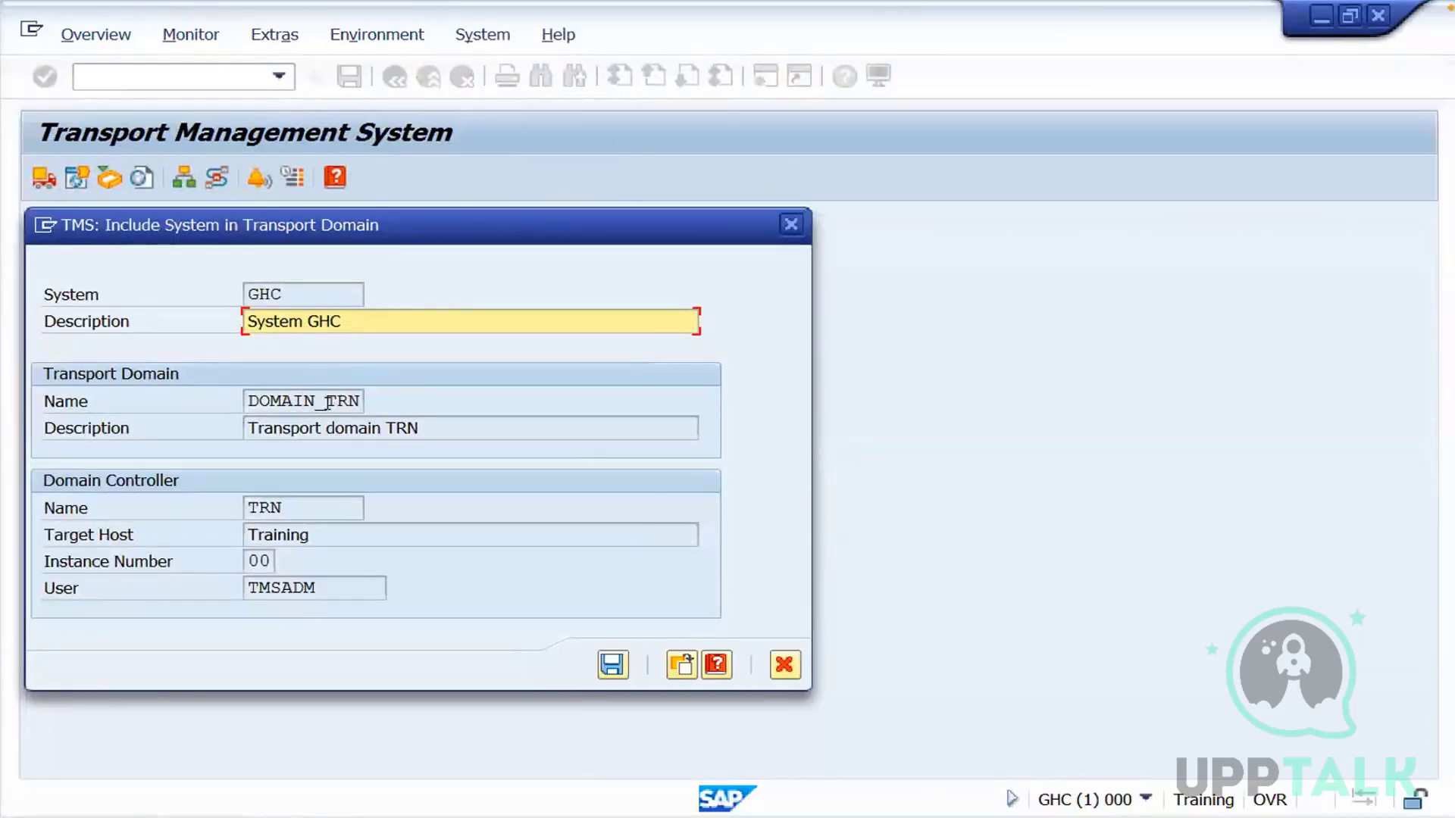
click(612, 666)
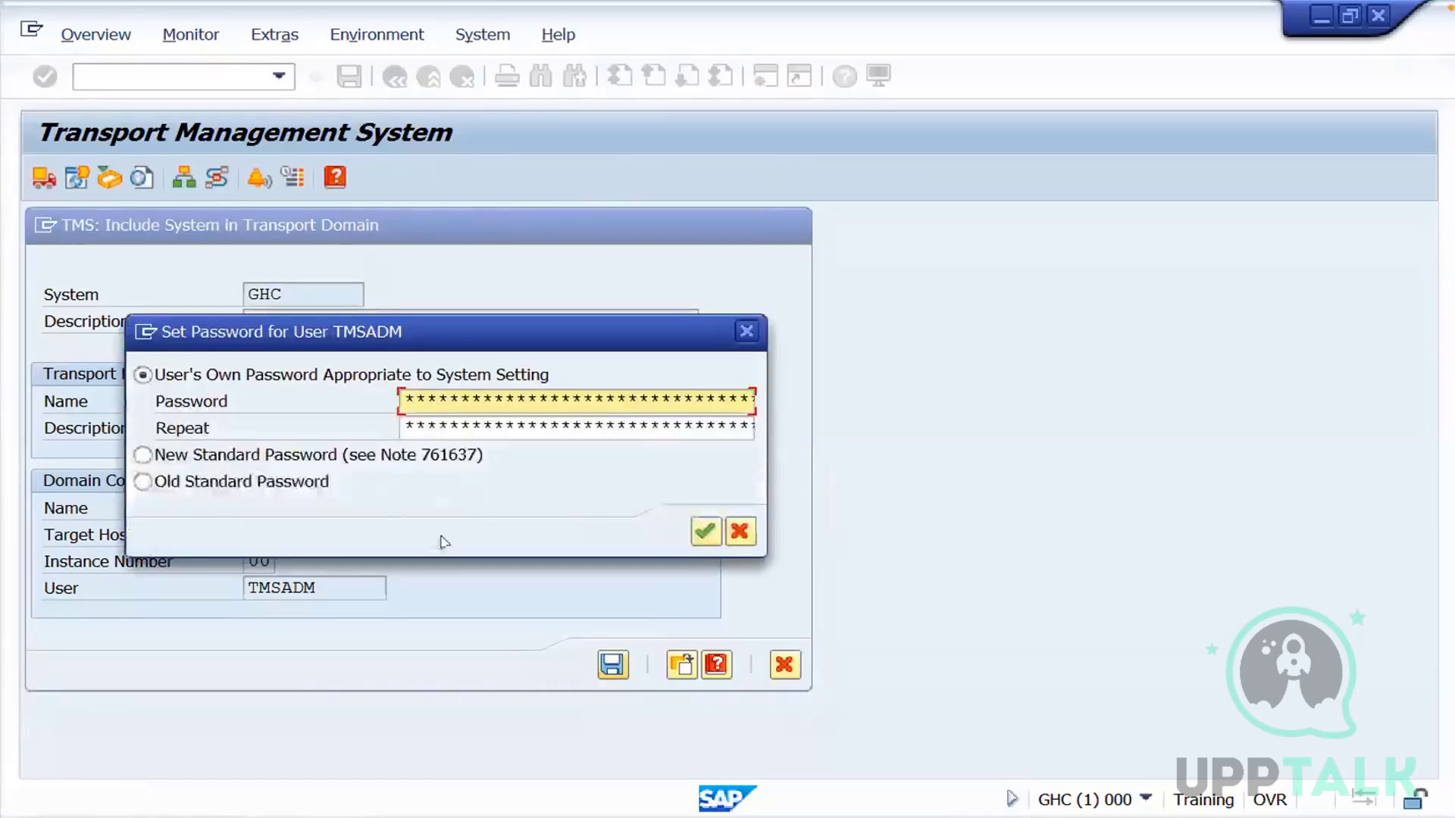
Choose the old standard password option for user TMSADM on GHC and continue to the company name entry
click(265, 484)
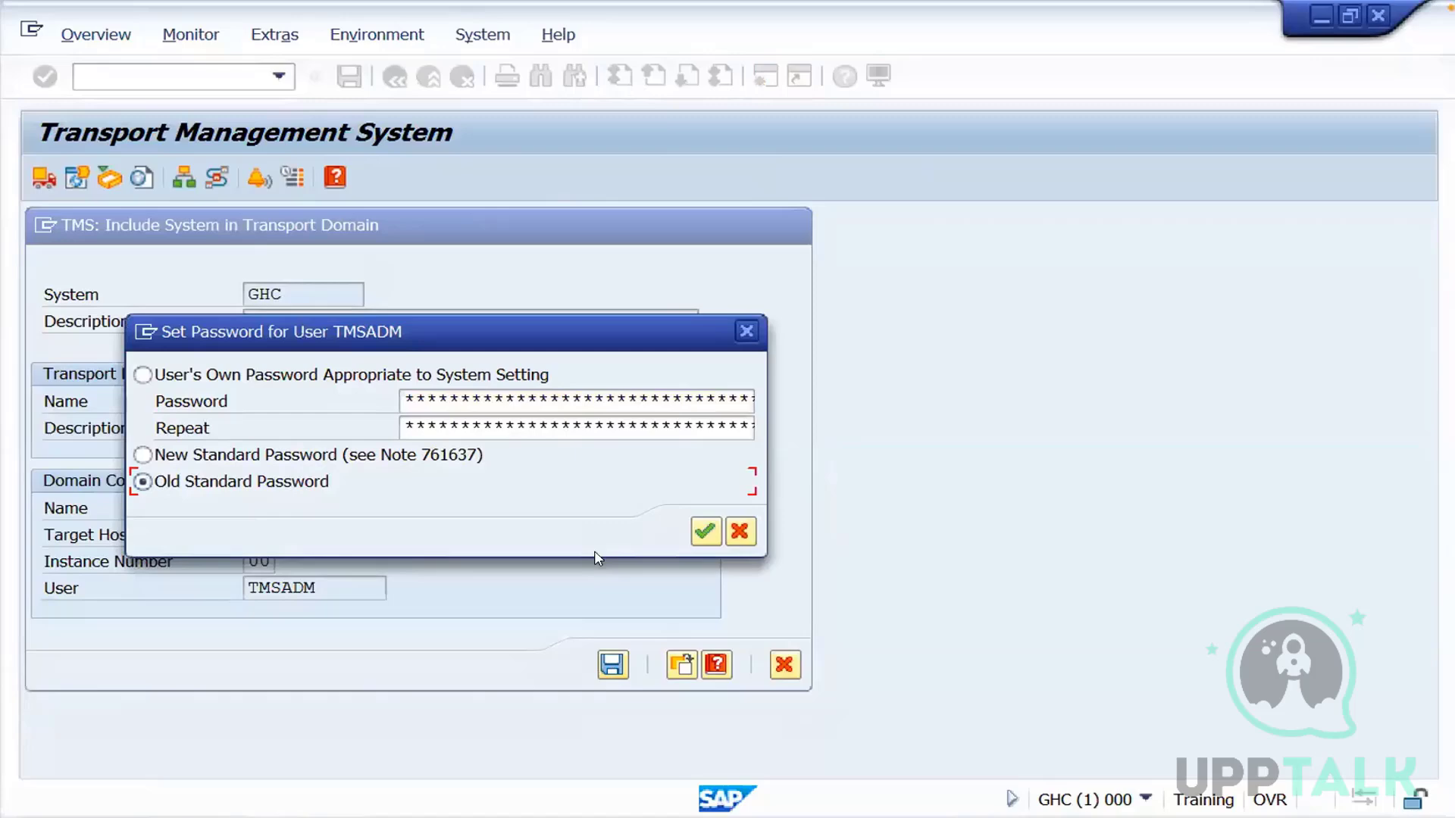
click(705, 535)
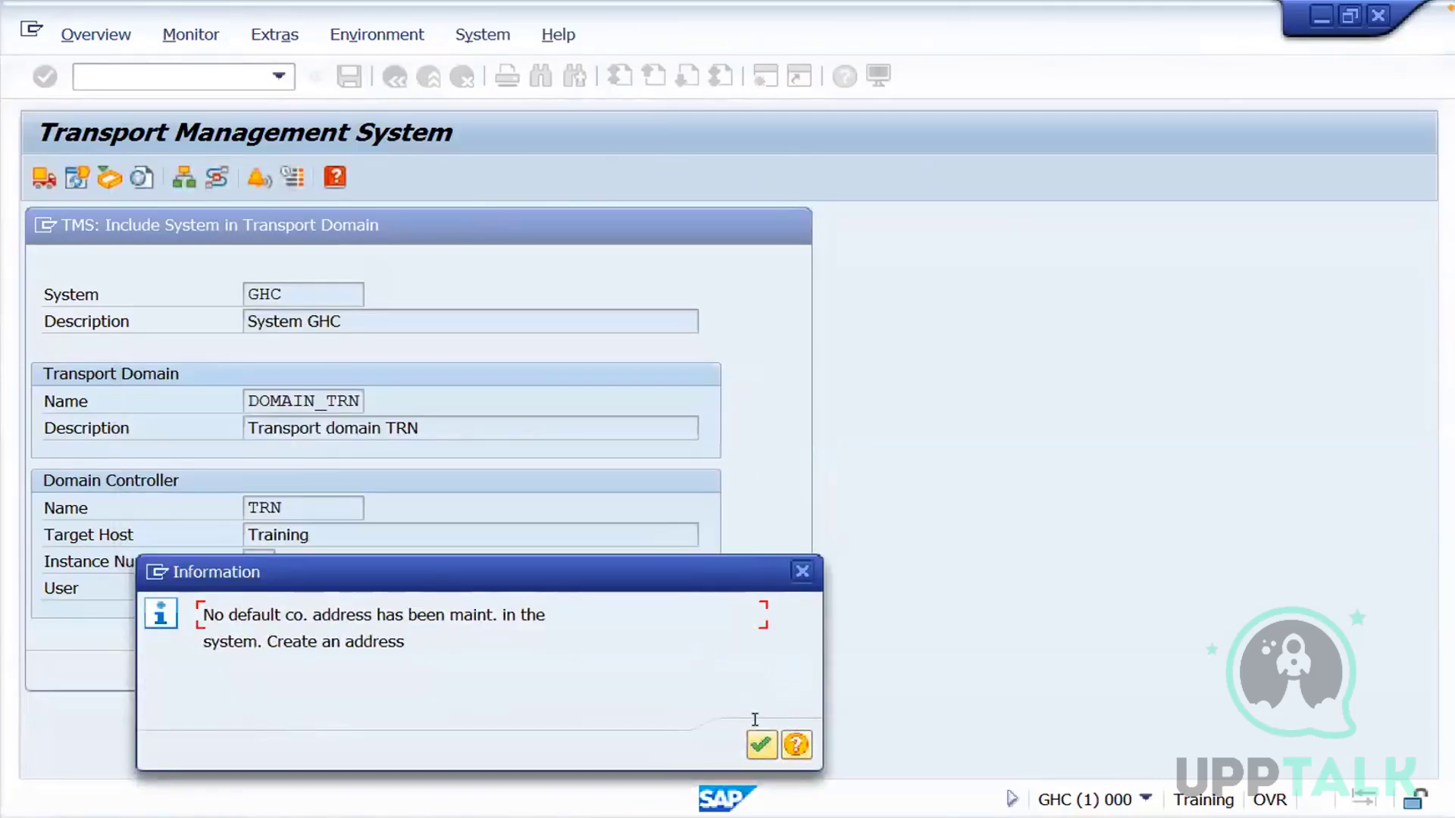
click(761, 746)
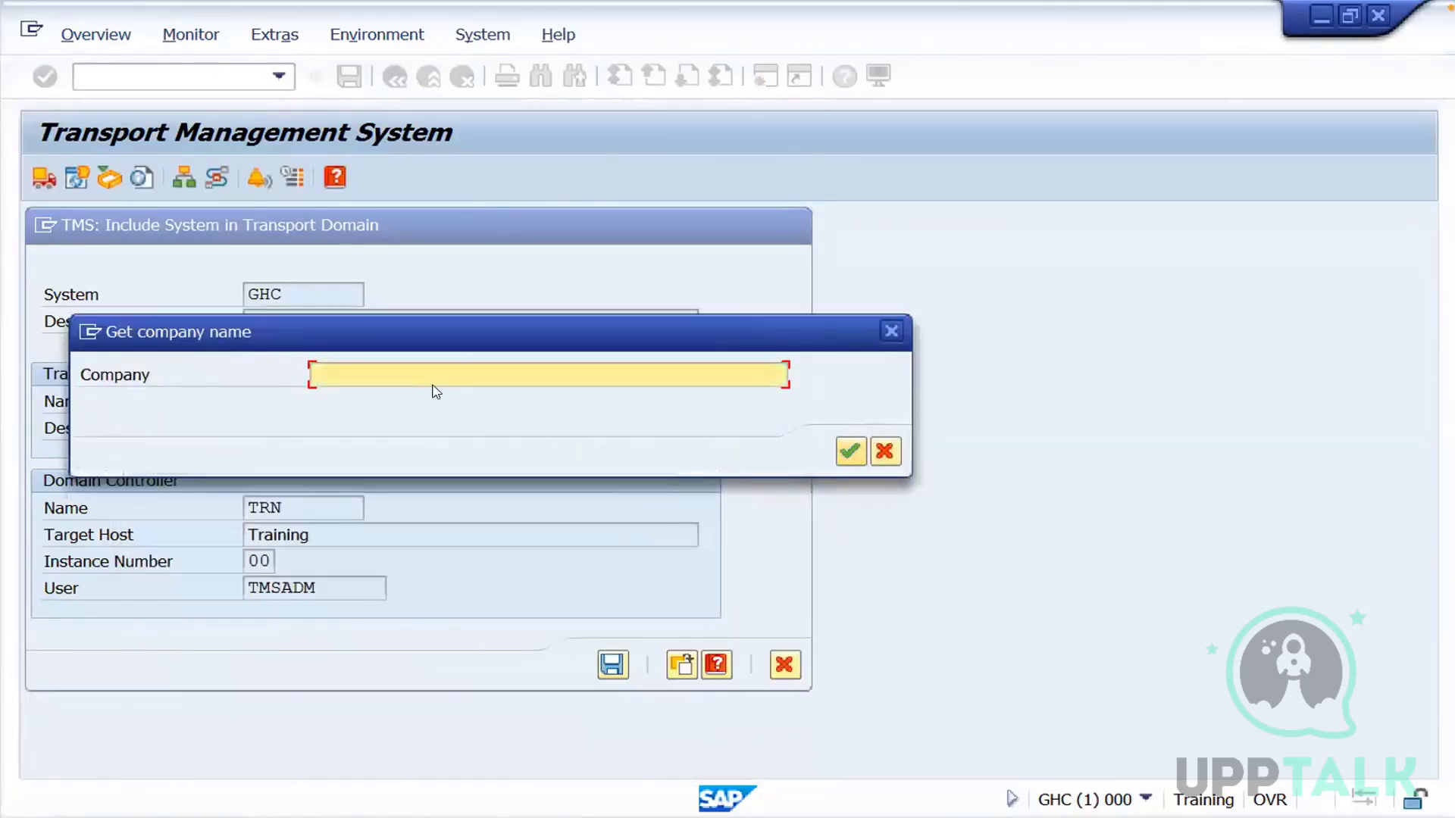
Enter Traning as the company name for GHC and set the country of its address to IN
text(Tr)
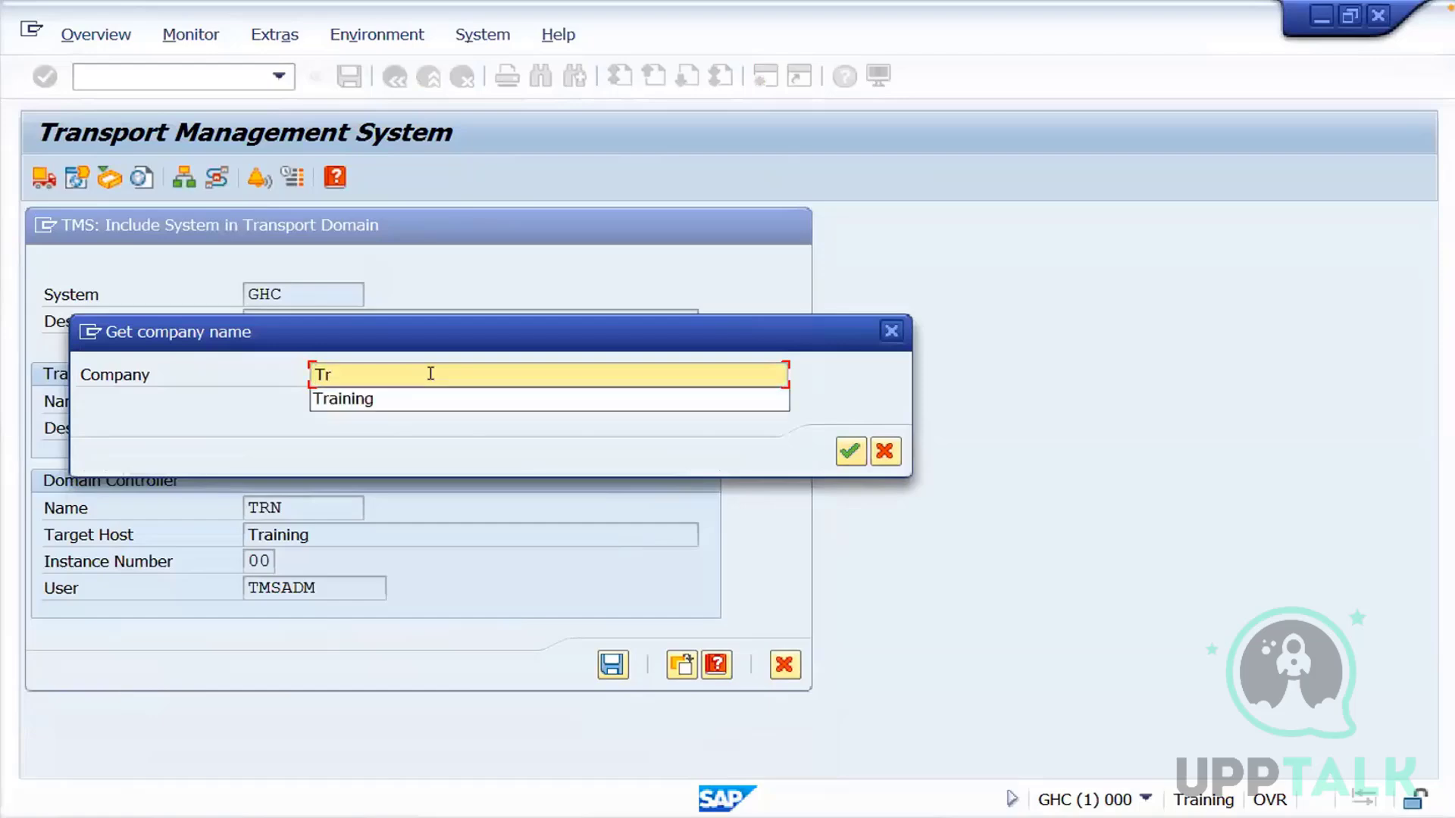
text(aning)
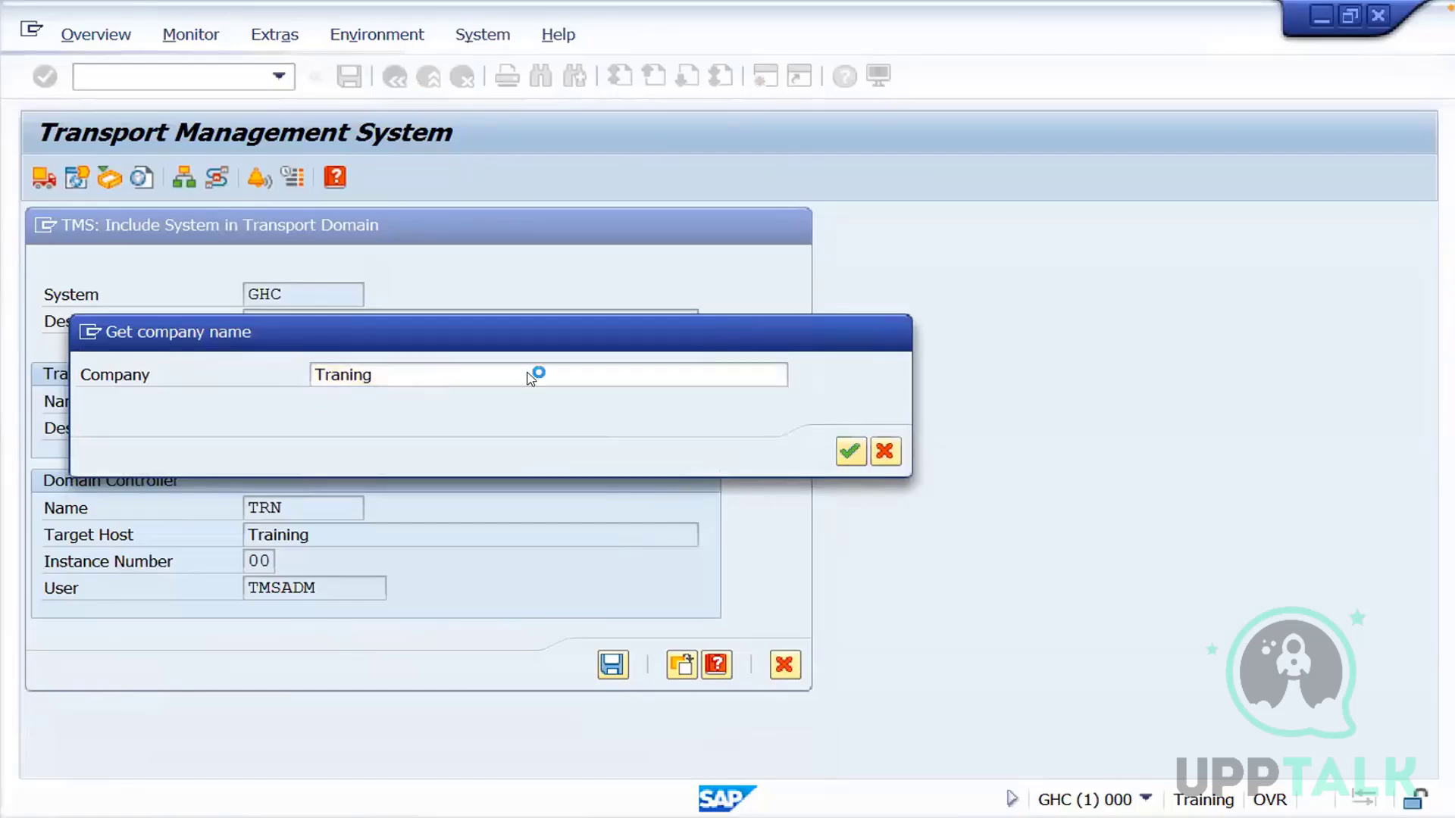
key(Return)
click(515, 349)
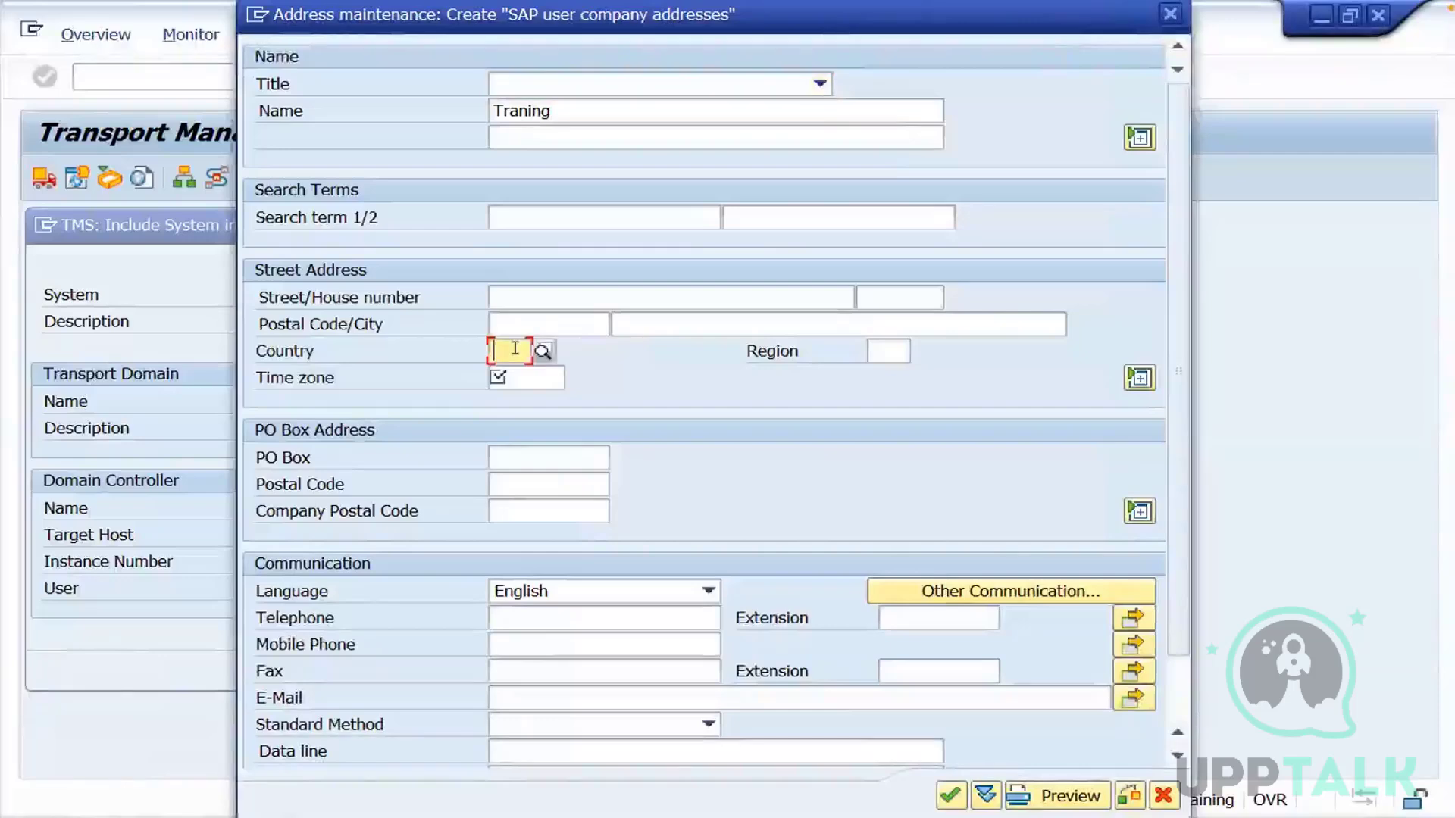
text(In)
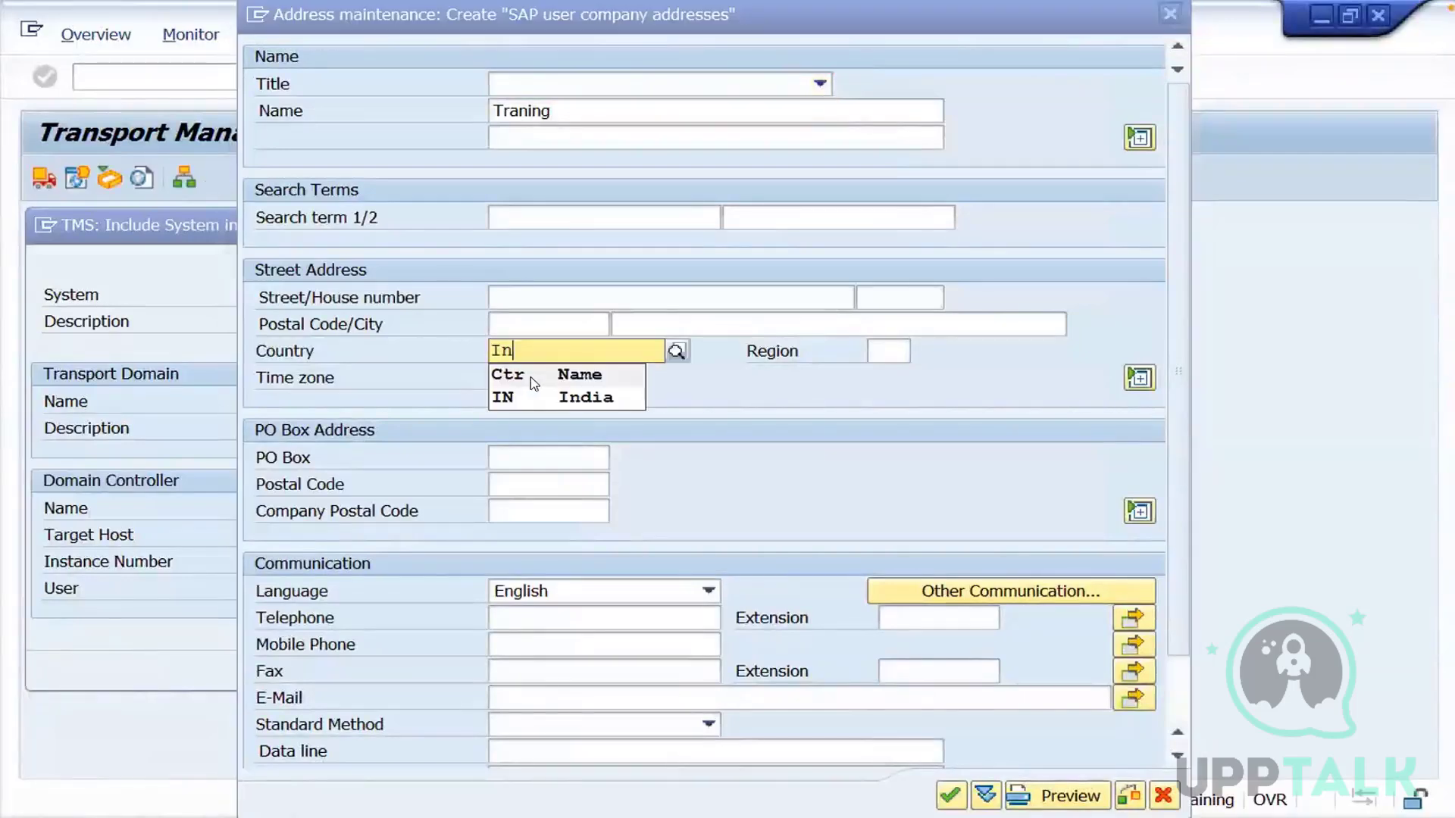
click(525, 396)
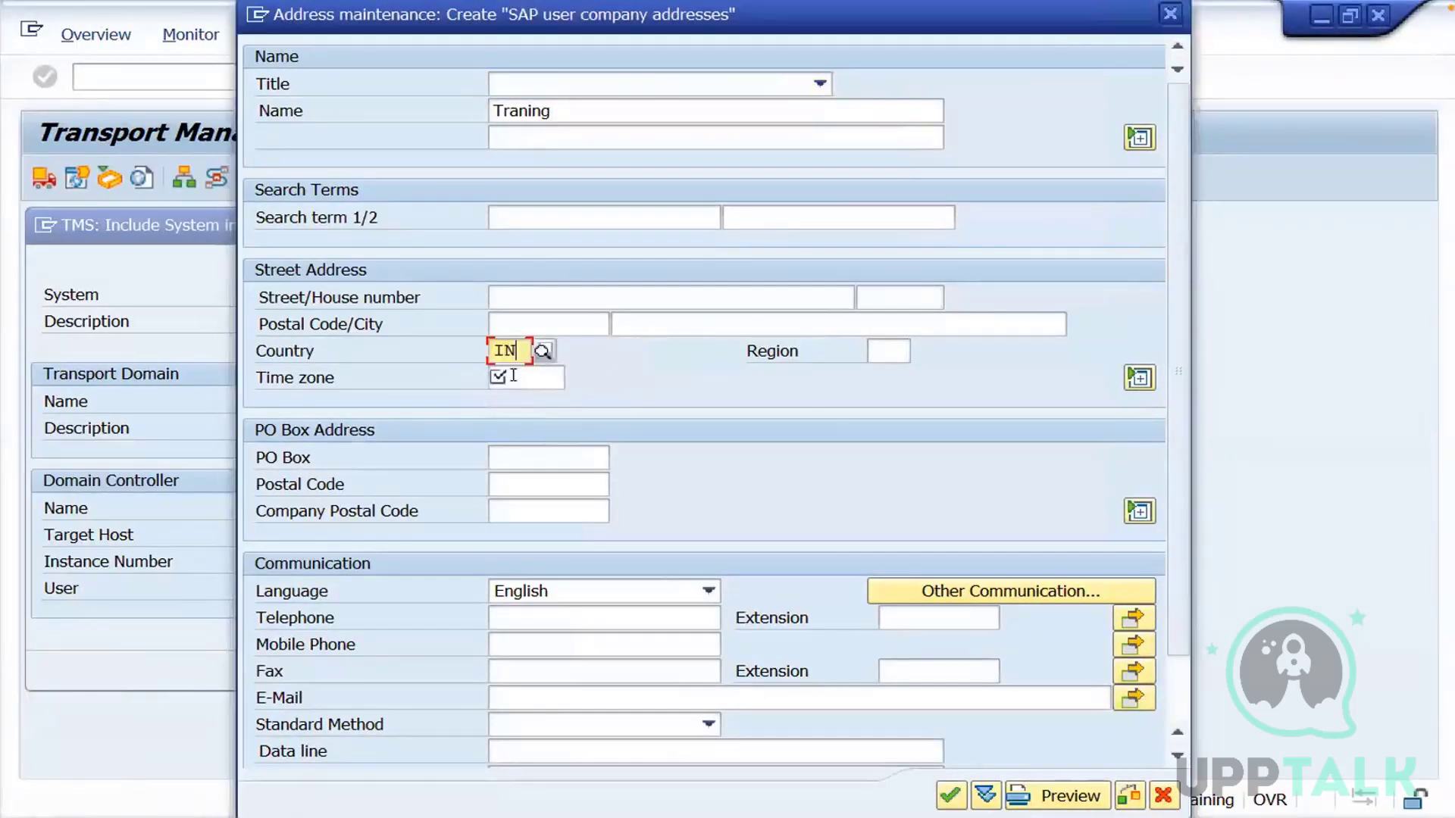
Set the time zone of the GHC company address to INDIA from the list of possible values
click(513, 375)
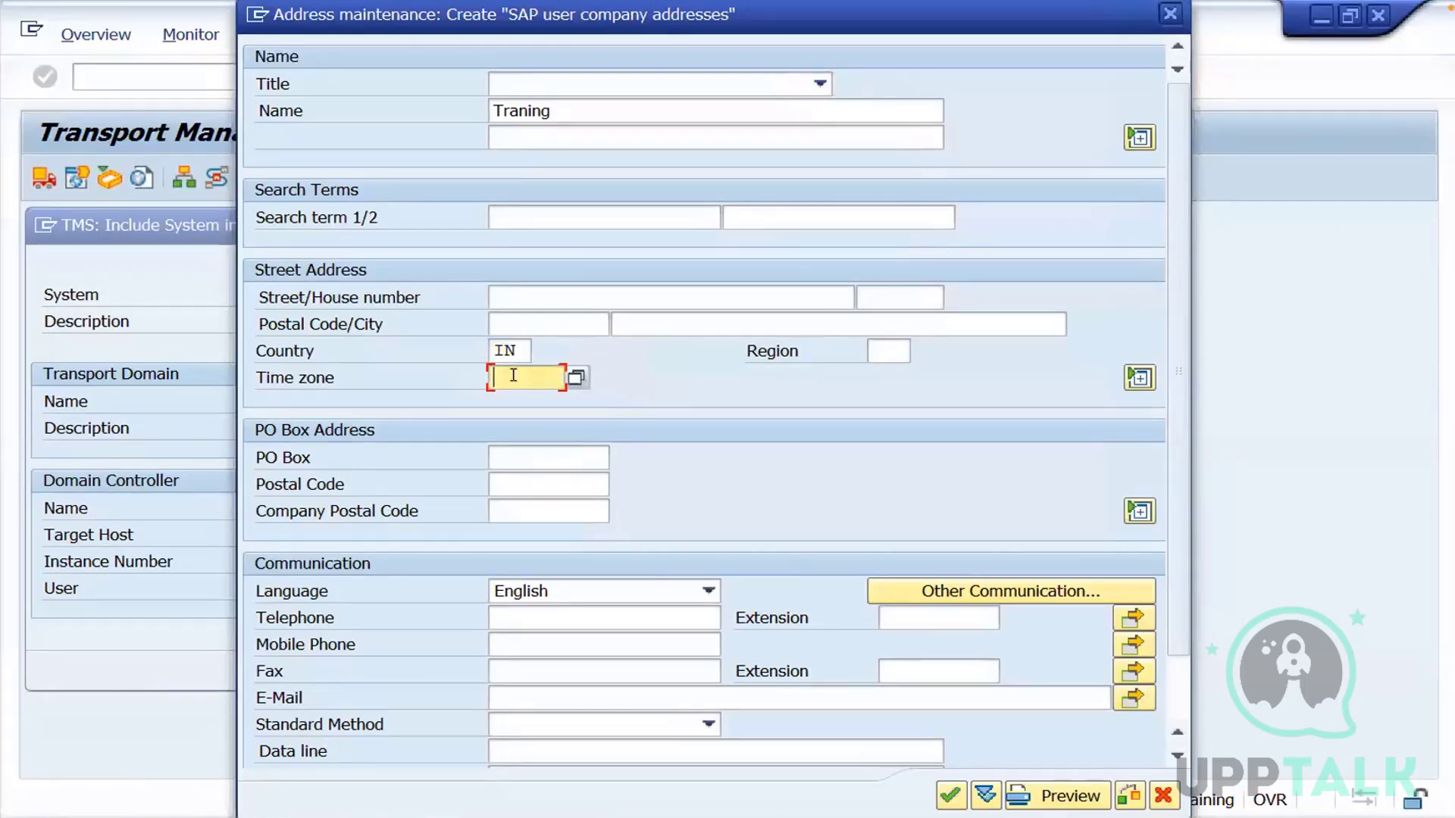
click(576, 379)
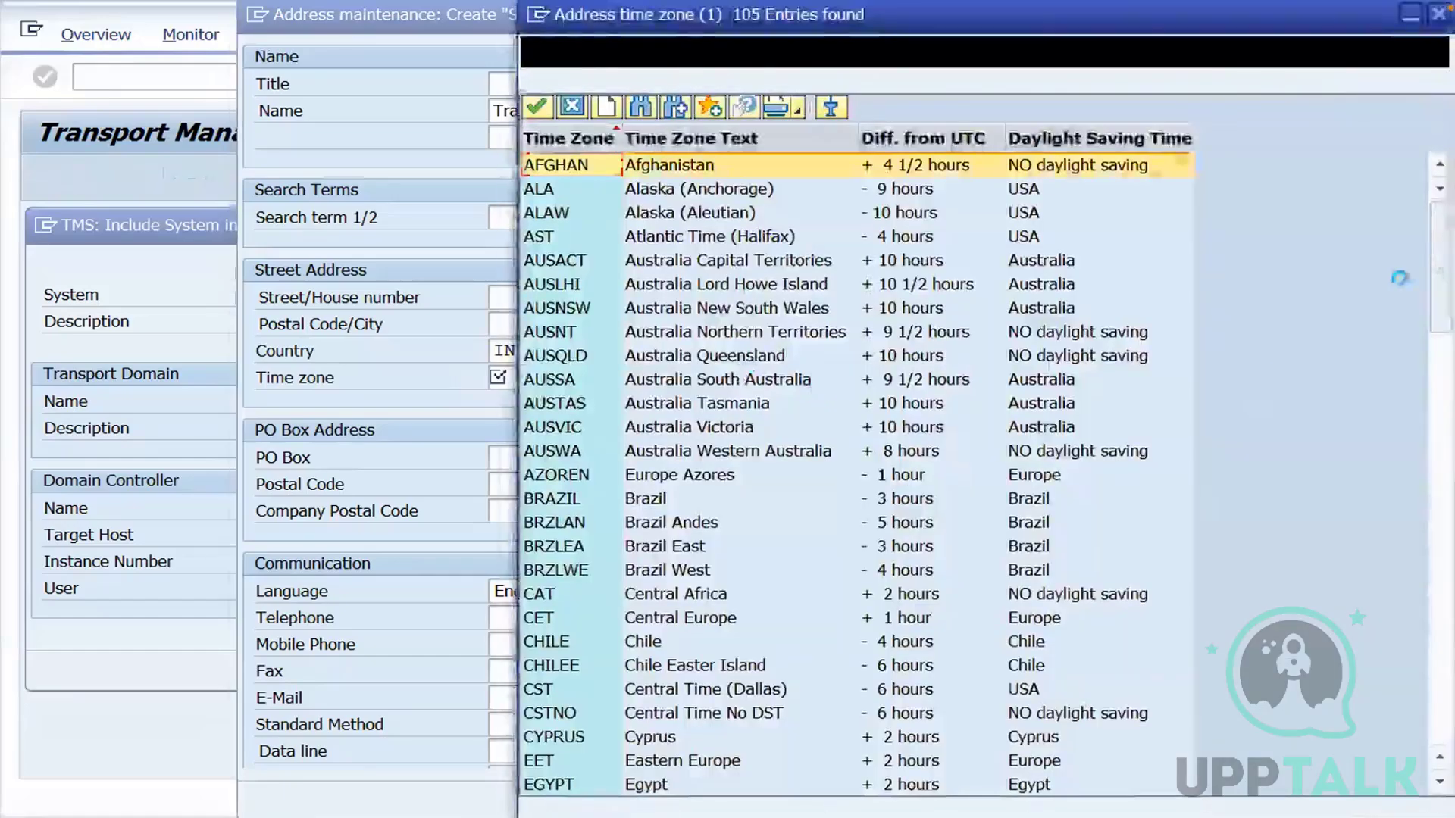
drag(1440, 291, 1441, 421)
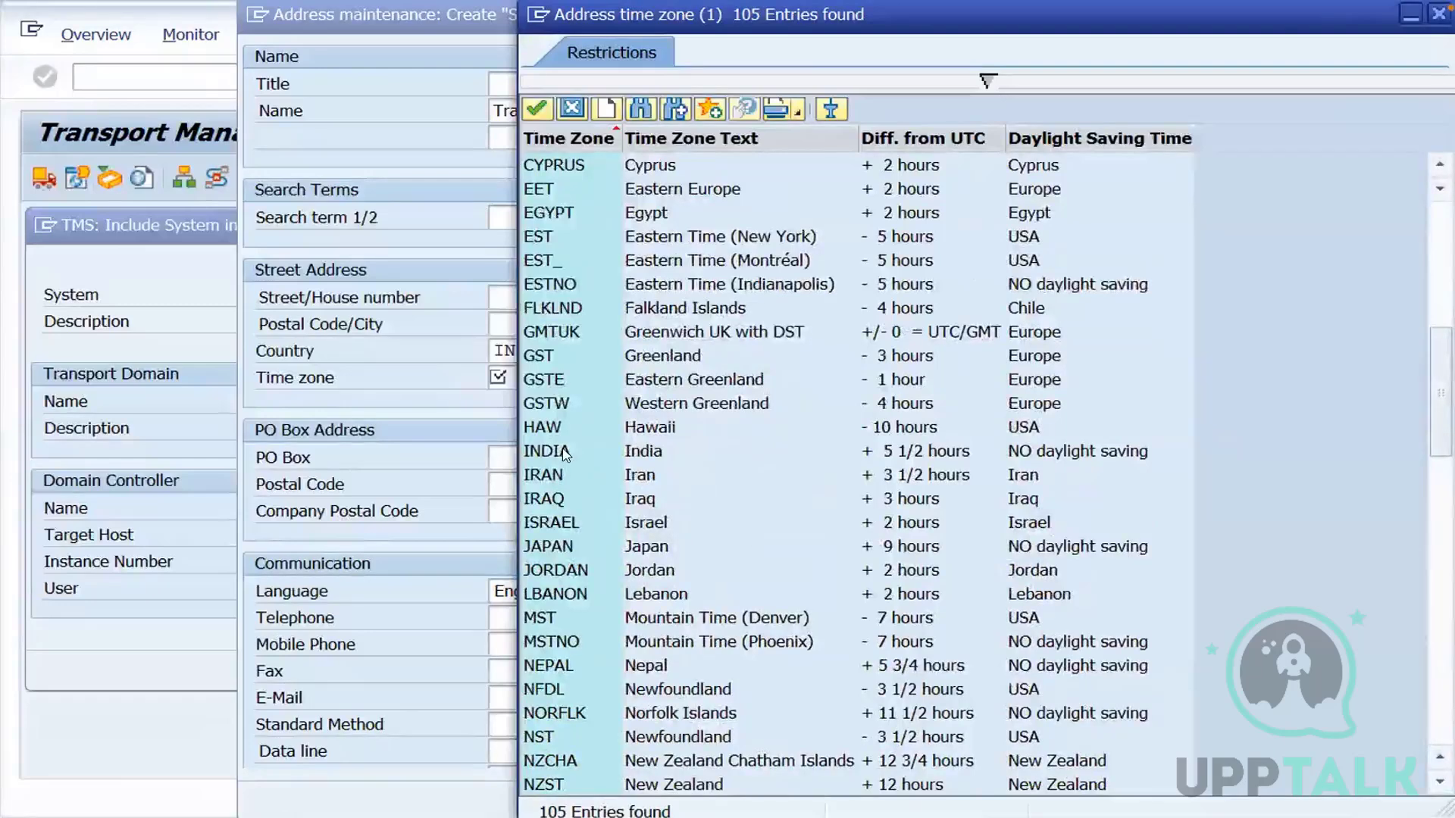
double_click(565, 453)
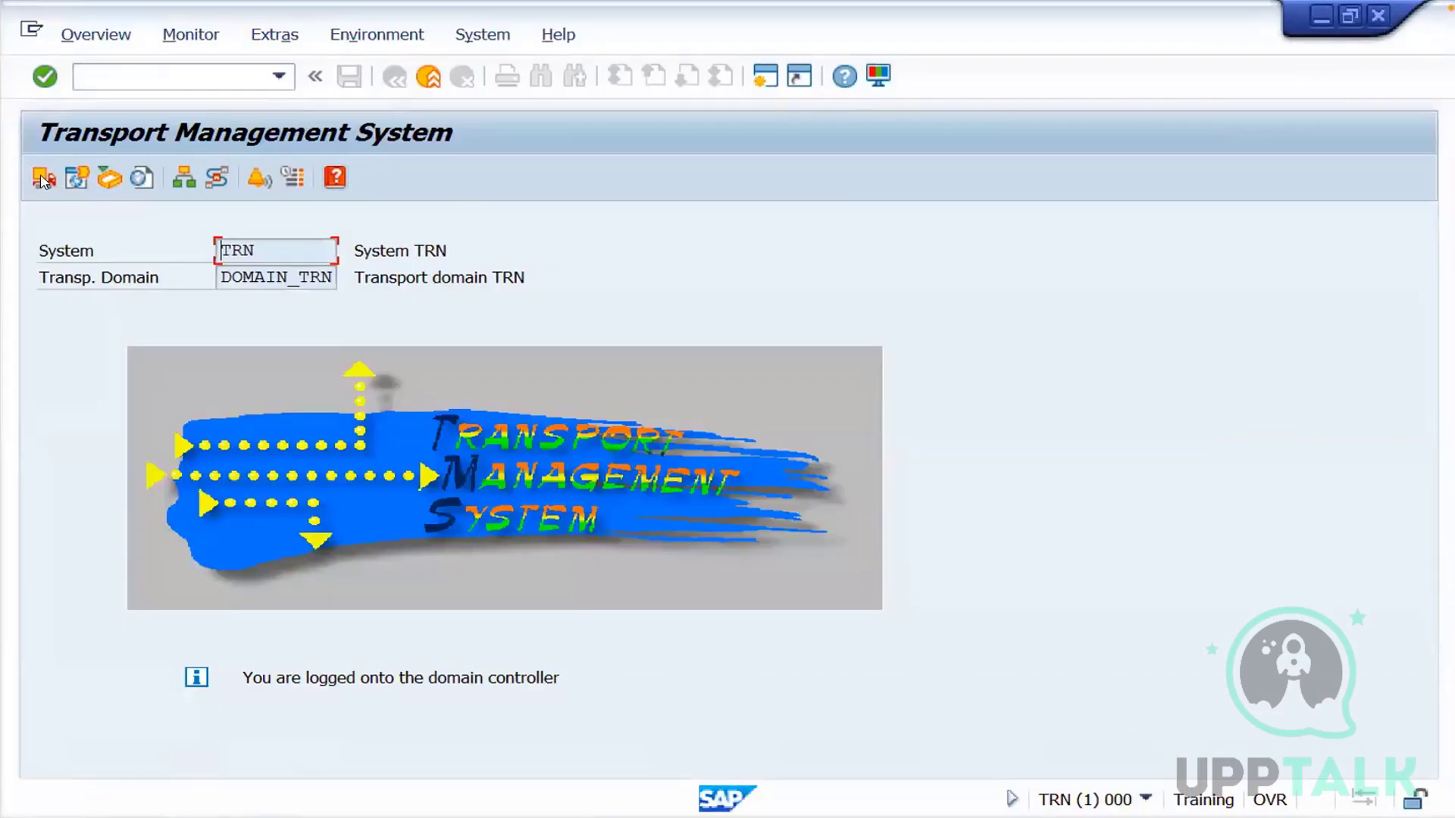
Open the system overview of DOMAIN_TRN on TRN and approve the inclusion of system GHC in the transport domain
click(43, 179)
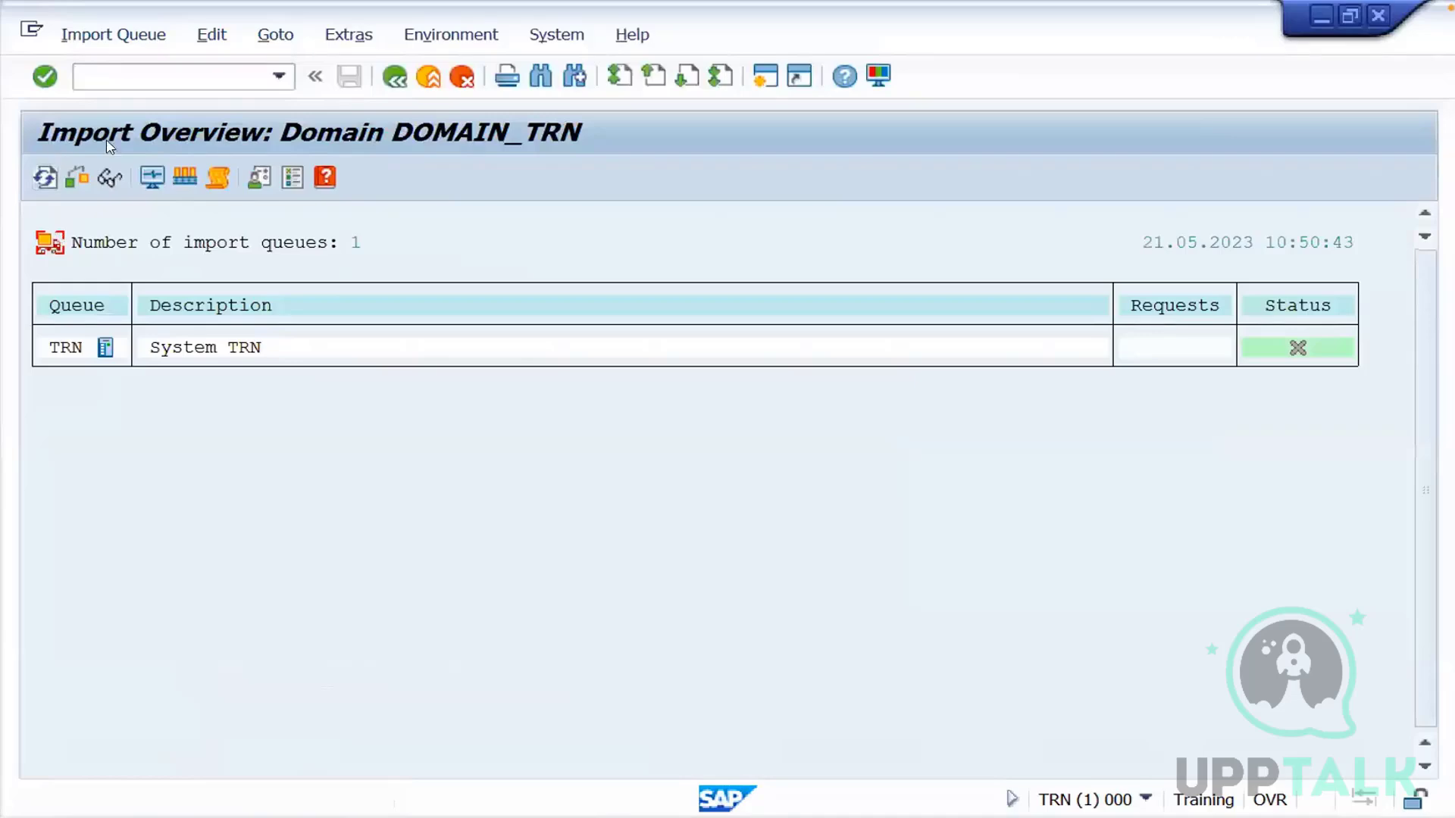
click(392, 78)
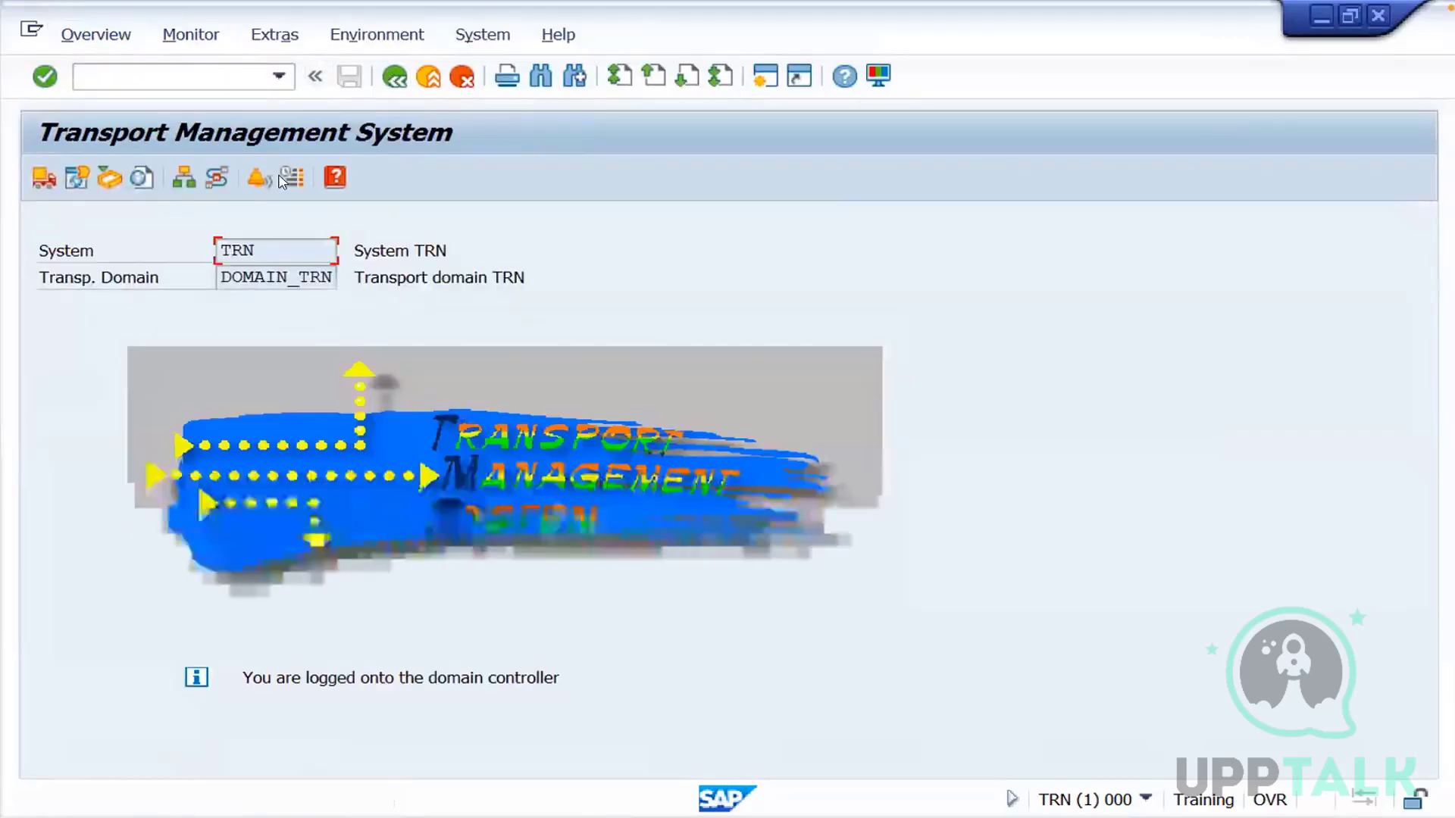
click(184, 178)
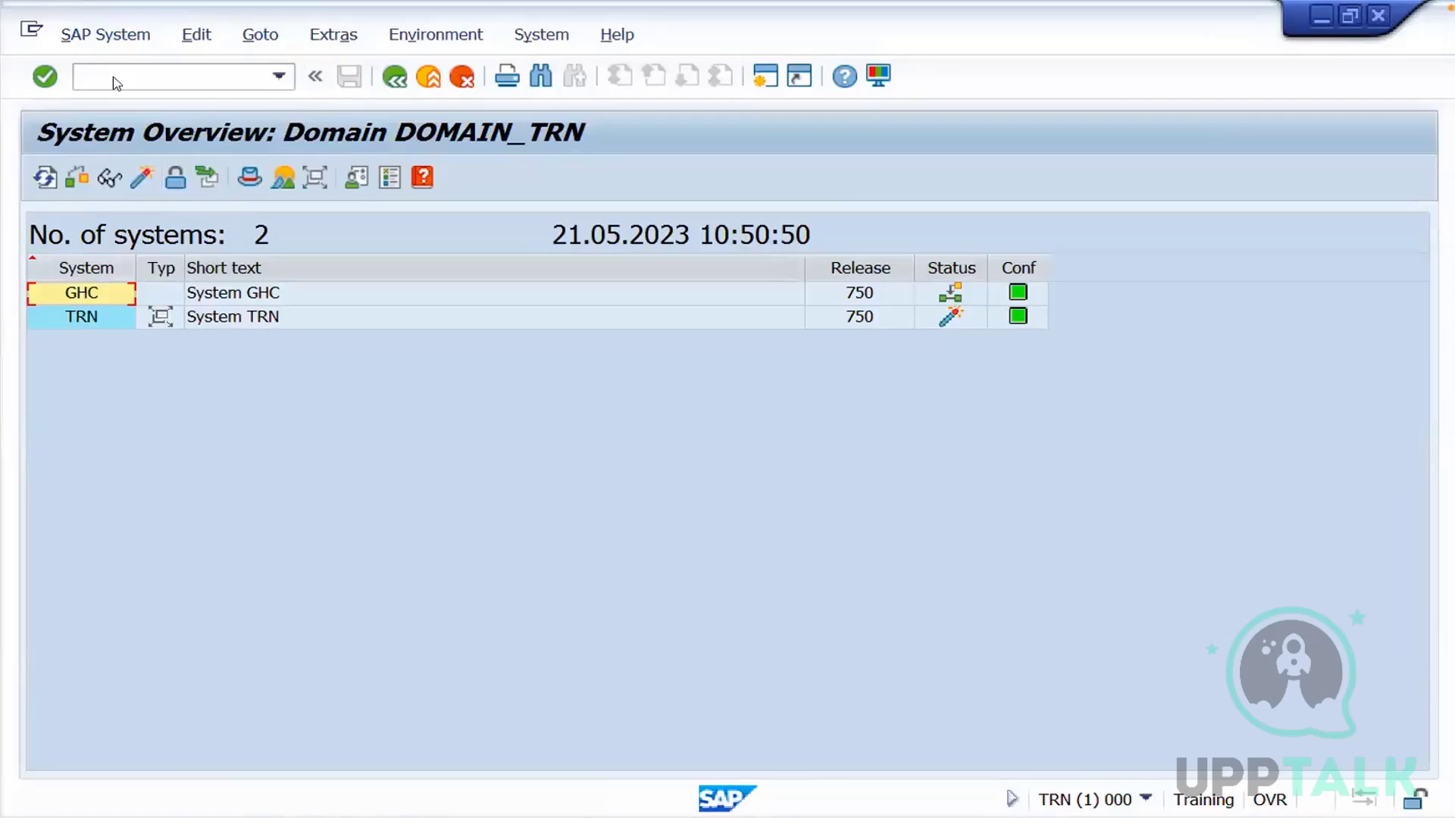
click(117, 41)
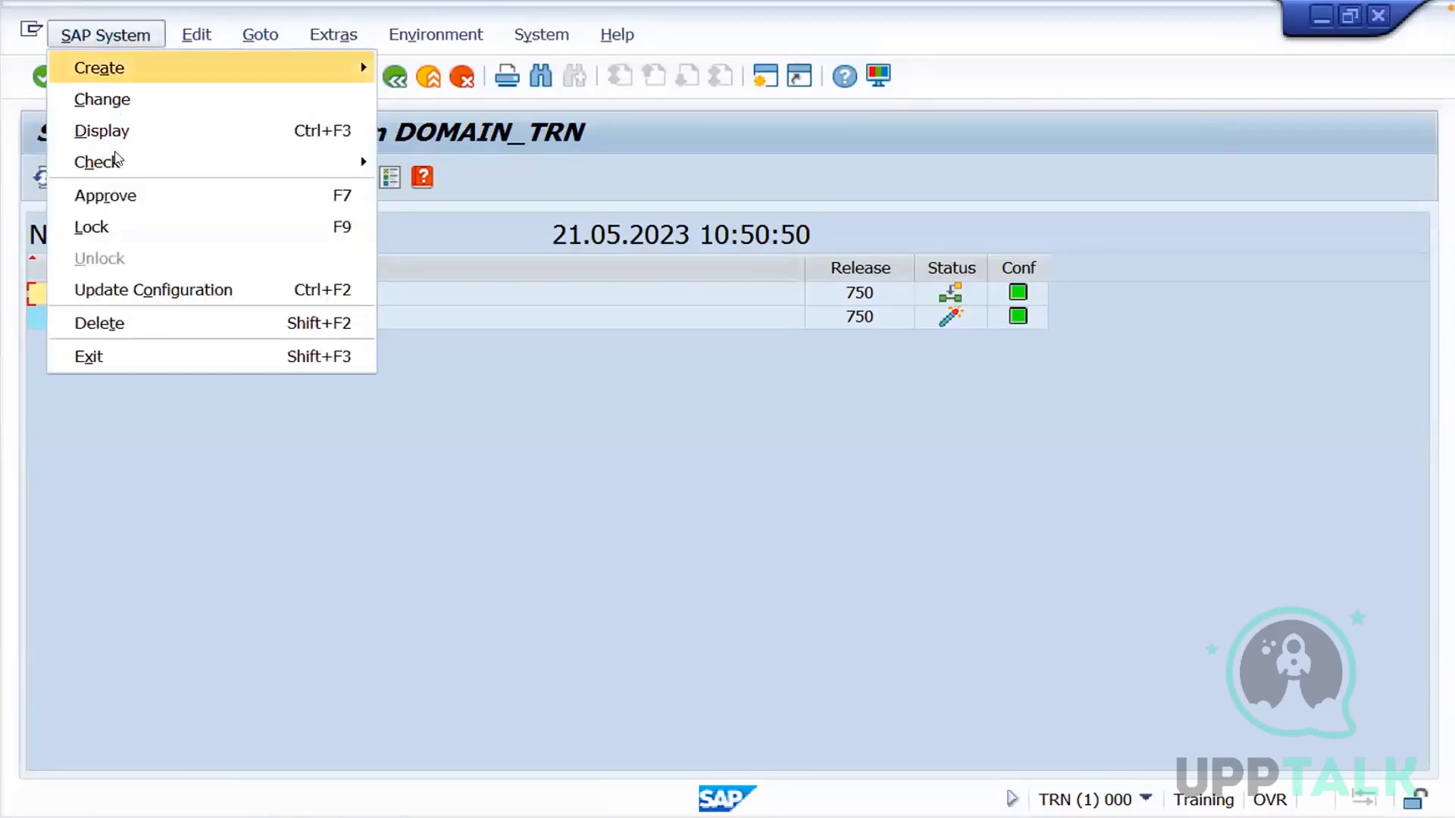
click(116, 197)
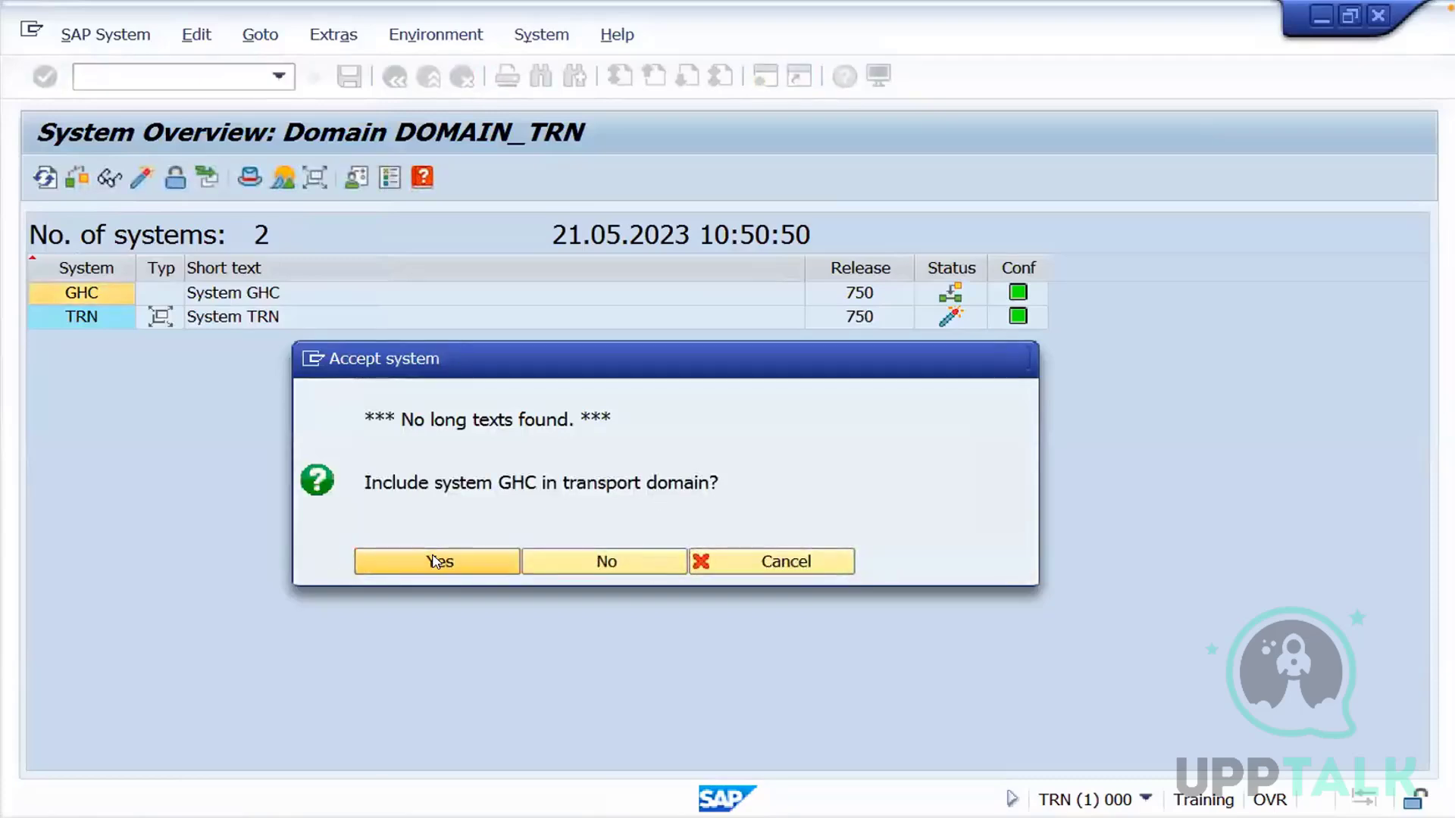
click(436, 562)
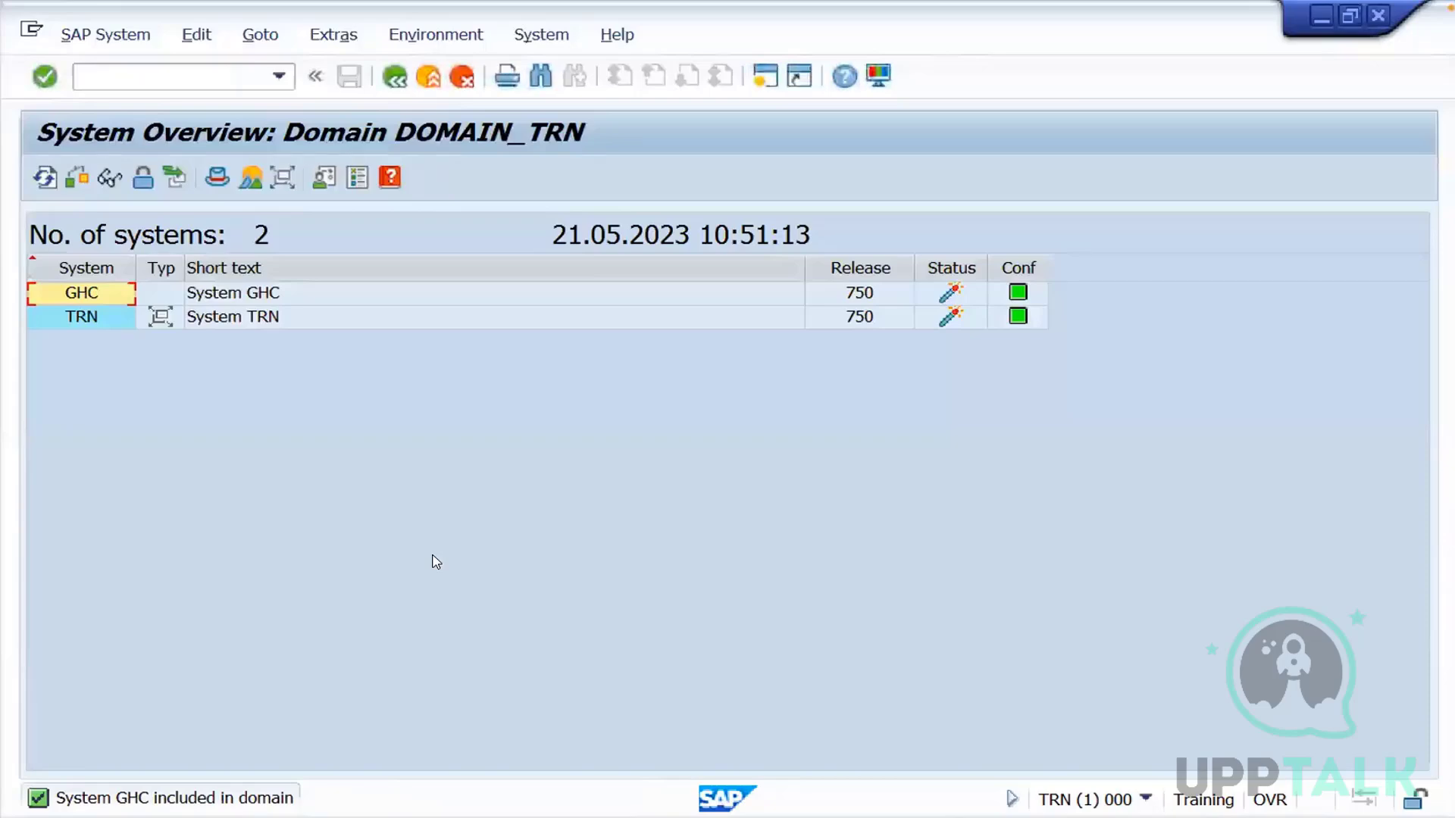
Create virtual system PRD with the description Production, save it and distribute the TMS configuration
click(132, 42)
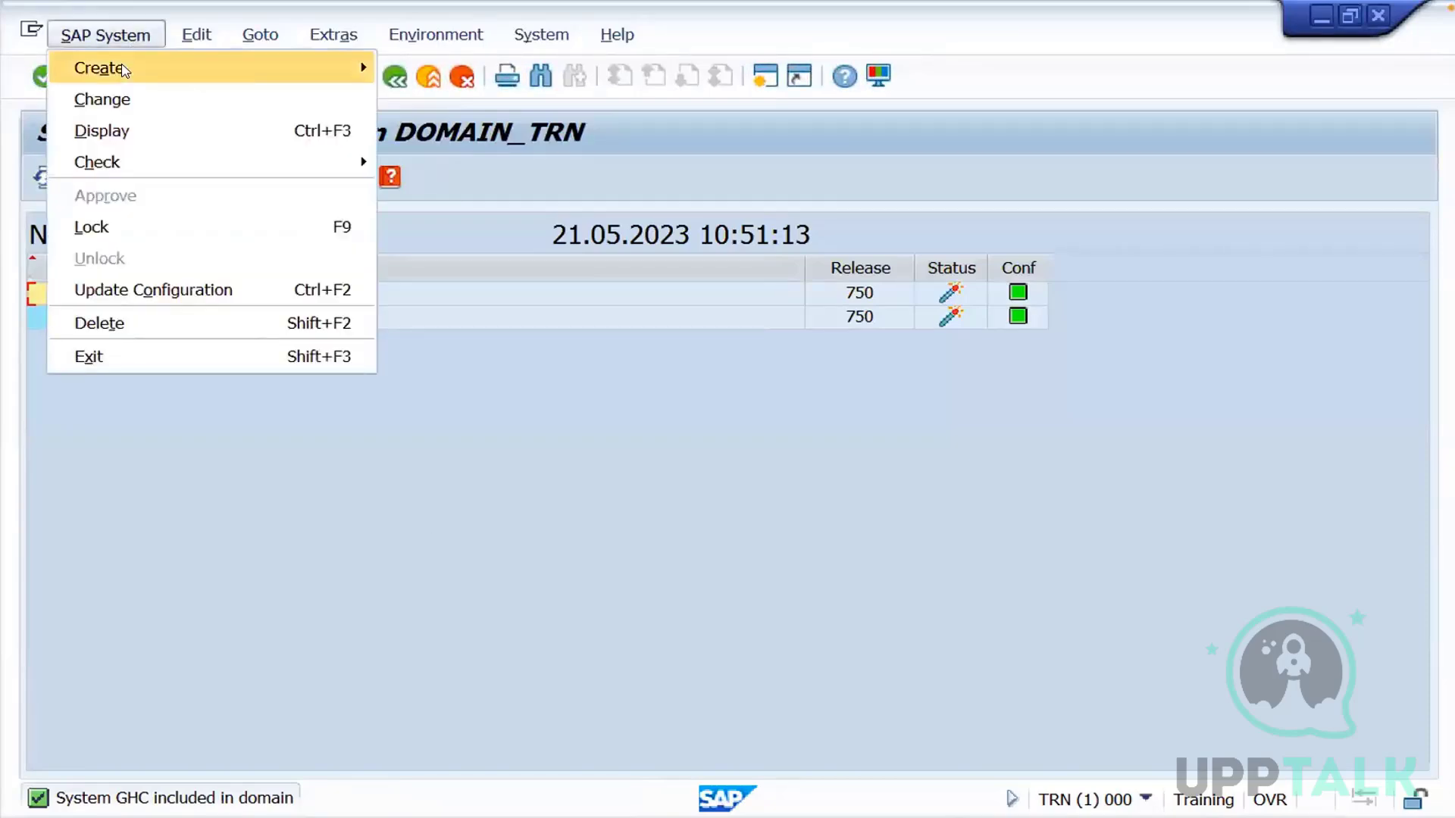
mouse_move(127, 68)
click(412, 71)
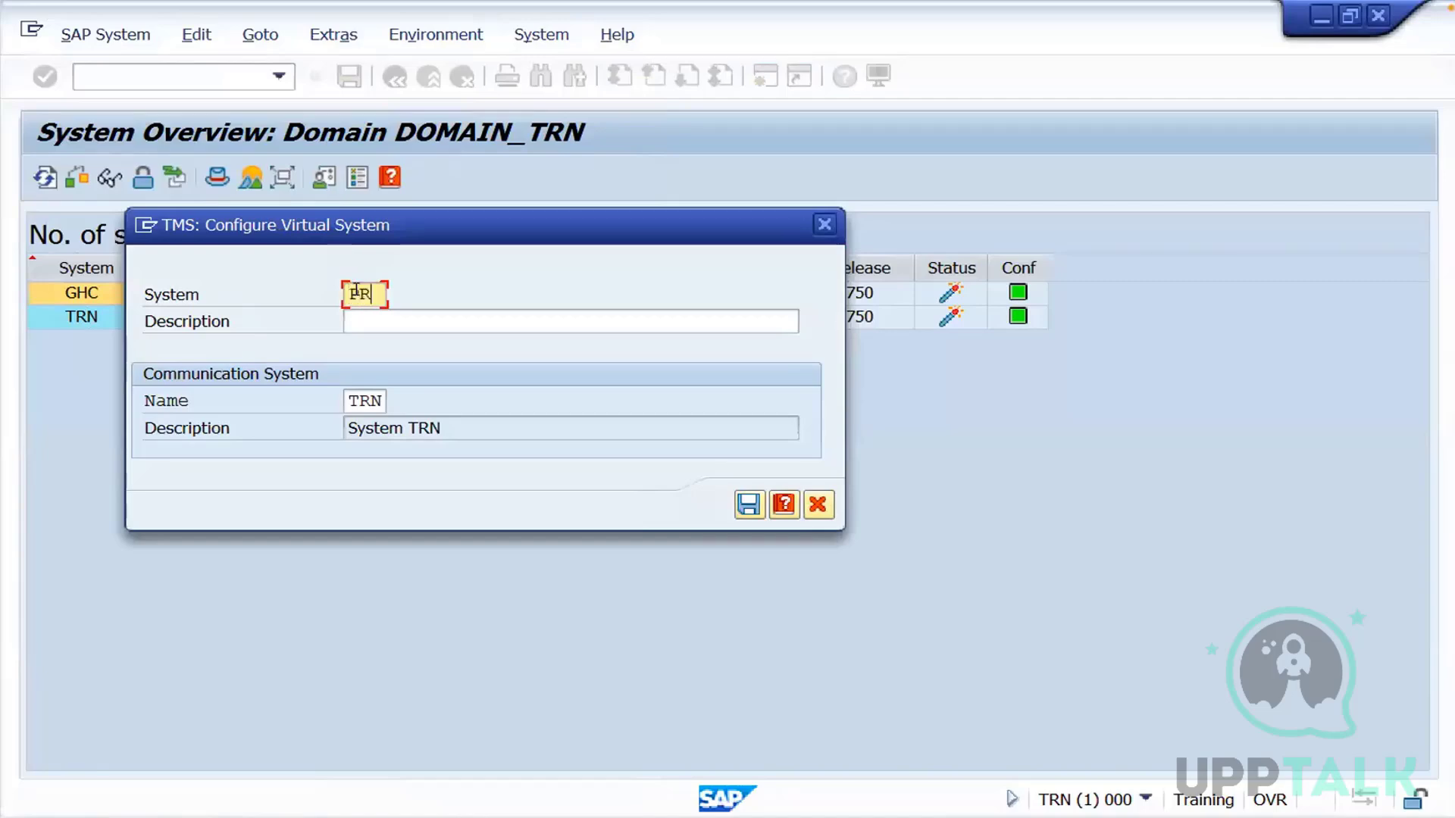
click(357, 321)
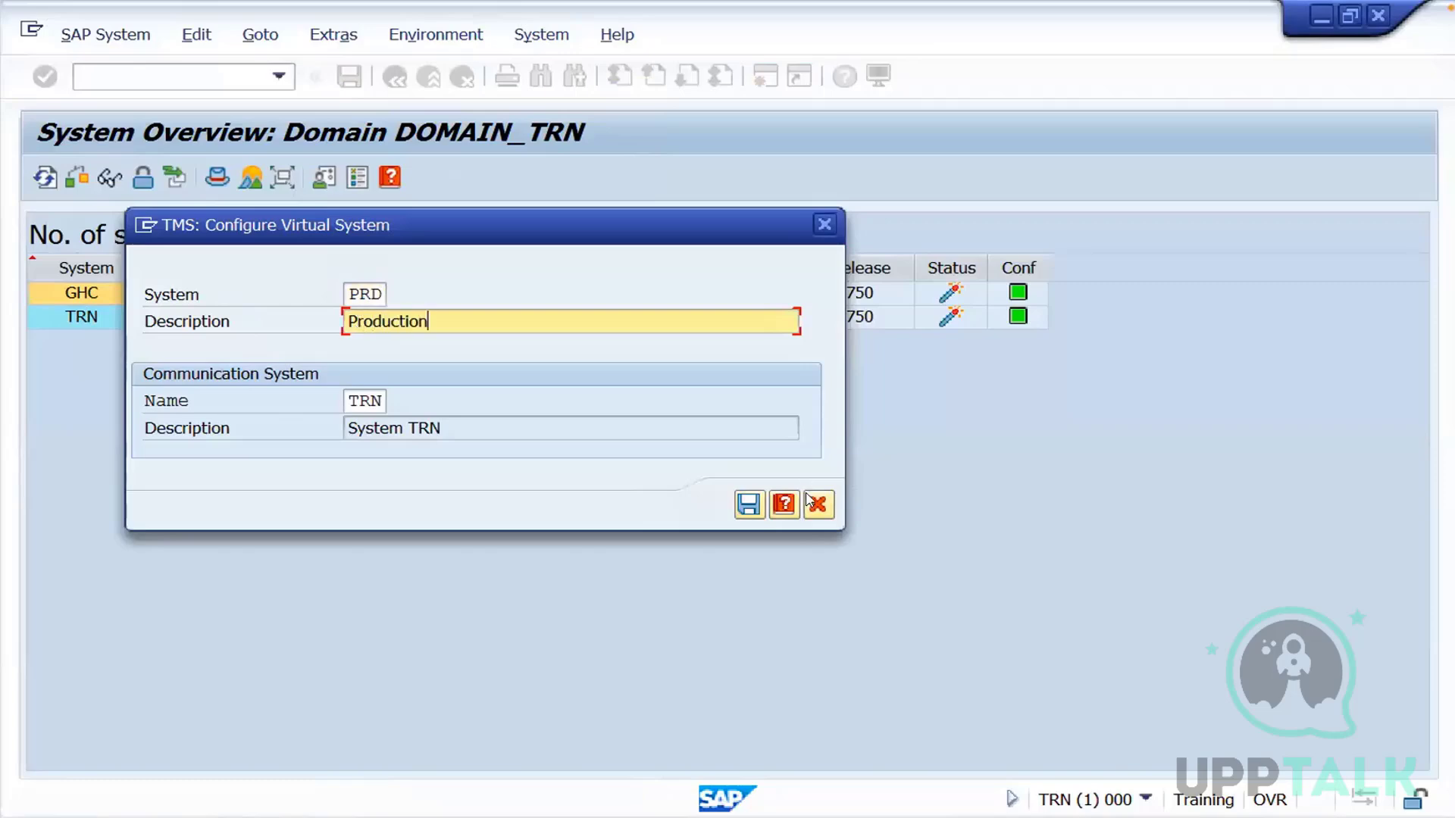
click(750, 506)
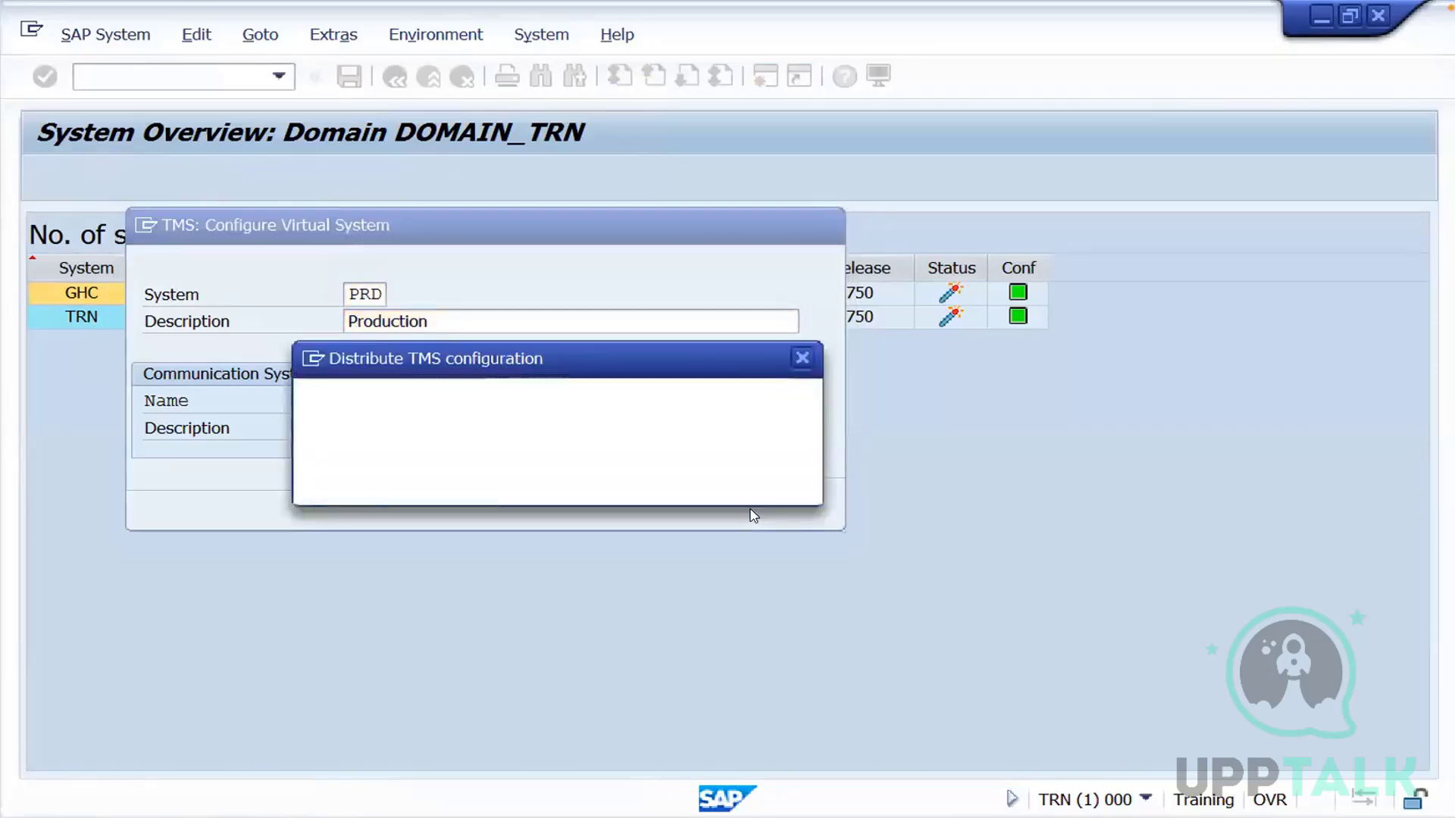
click(429, 484)
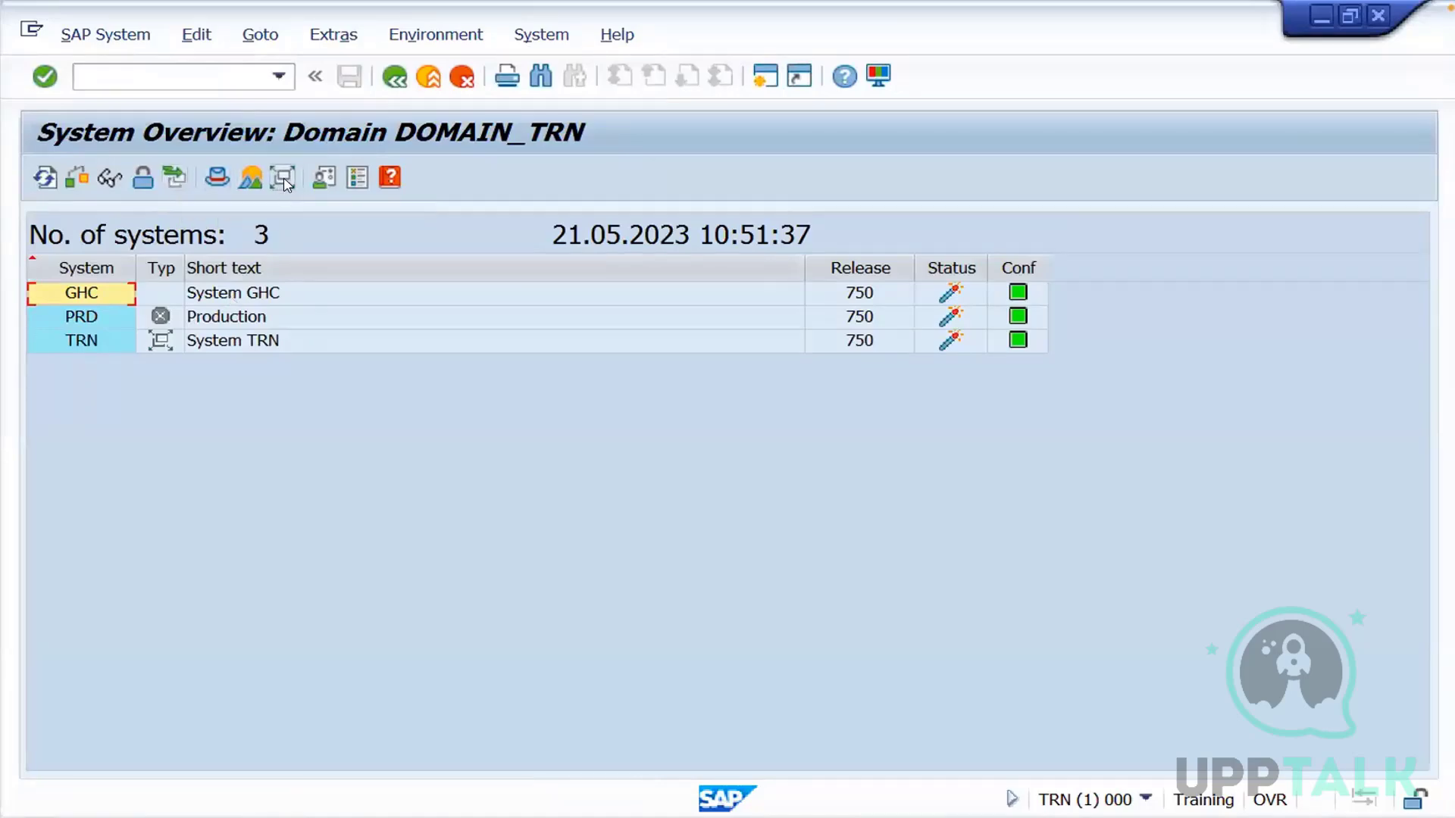
Open the transport routes from the Transport Management System start screen in change mode and start the standard configuration for three systems in a group
click(394, 76)
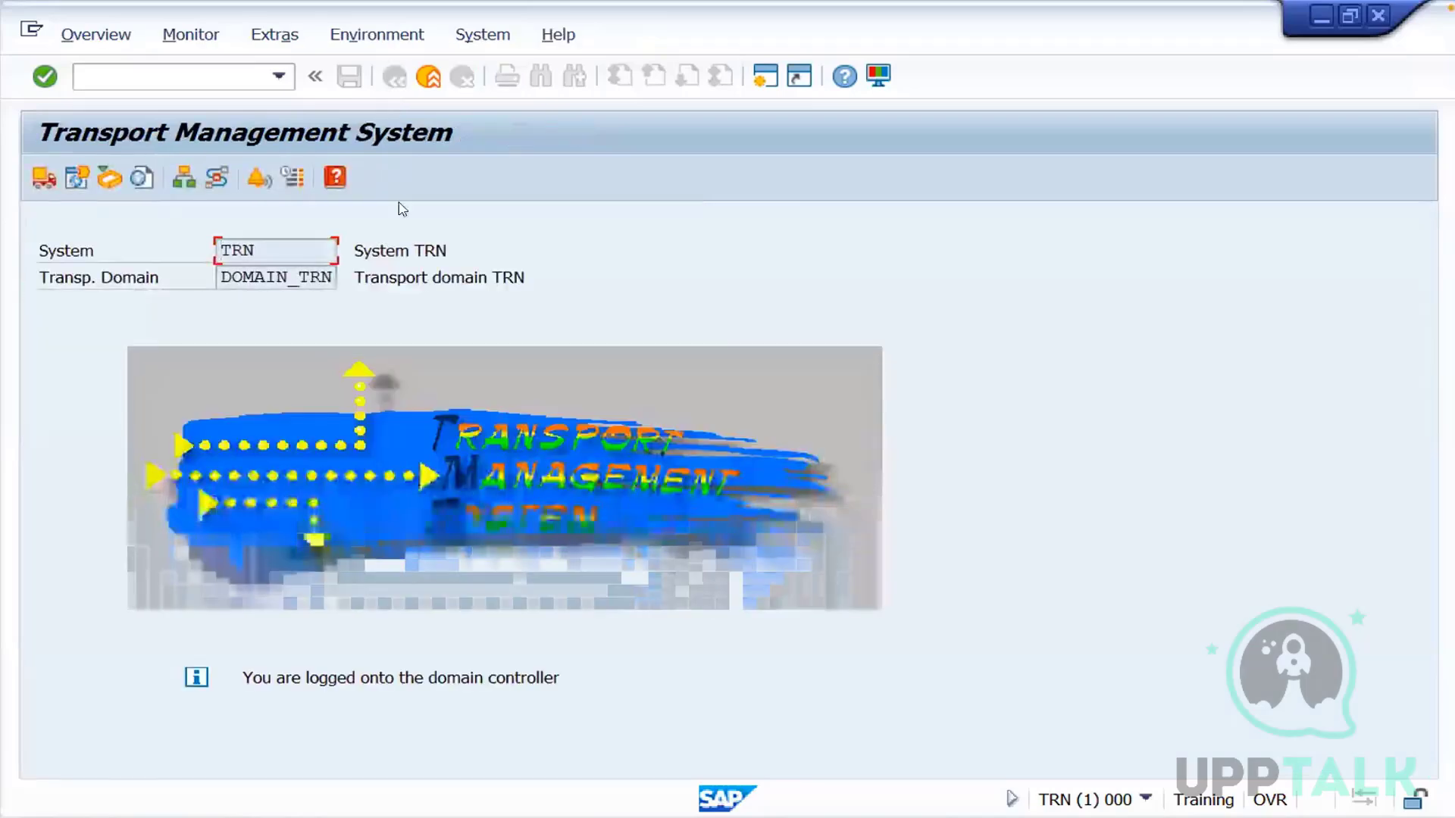
click(215, 180)
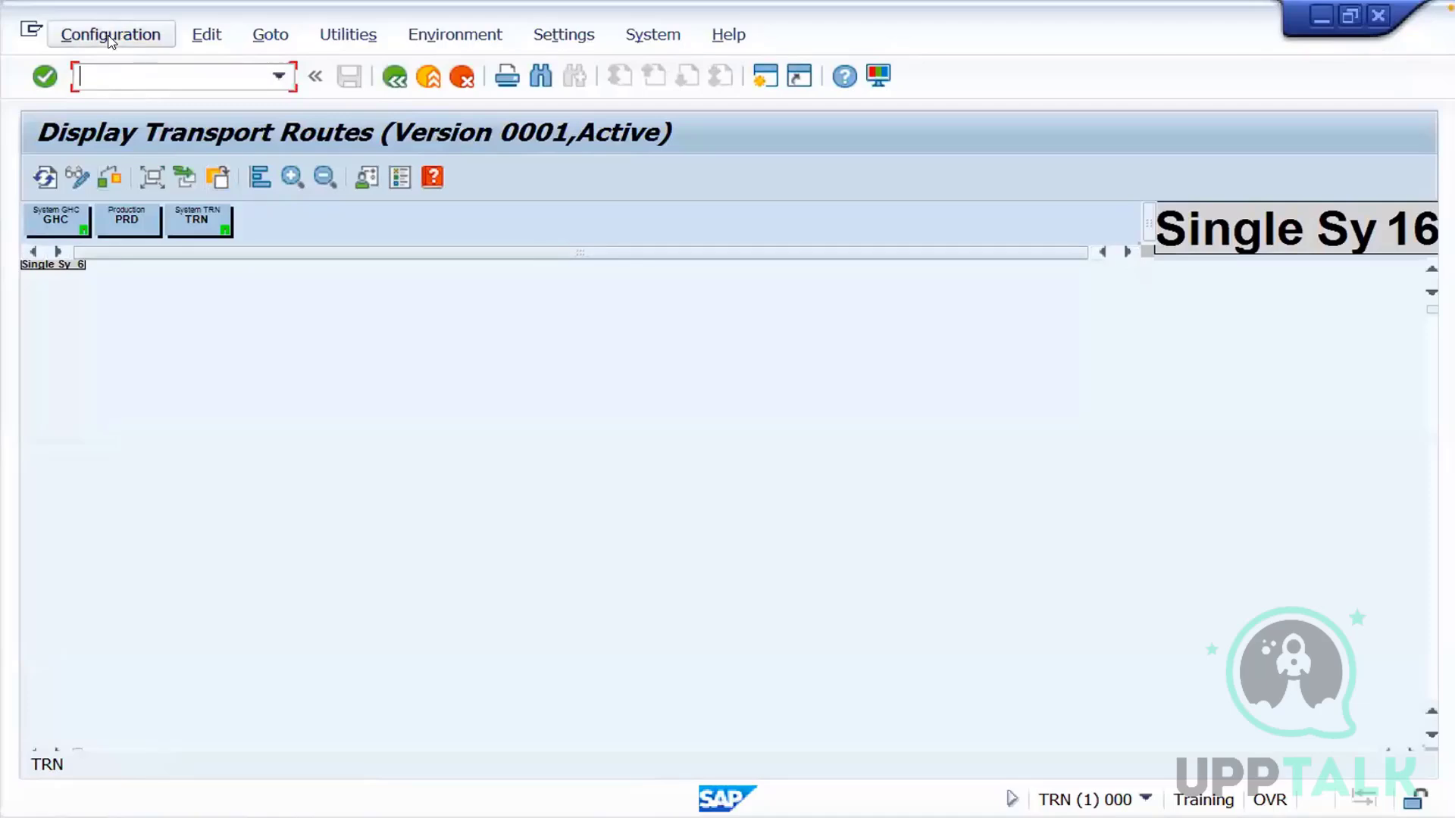
click(76, 178)
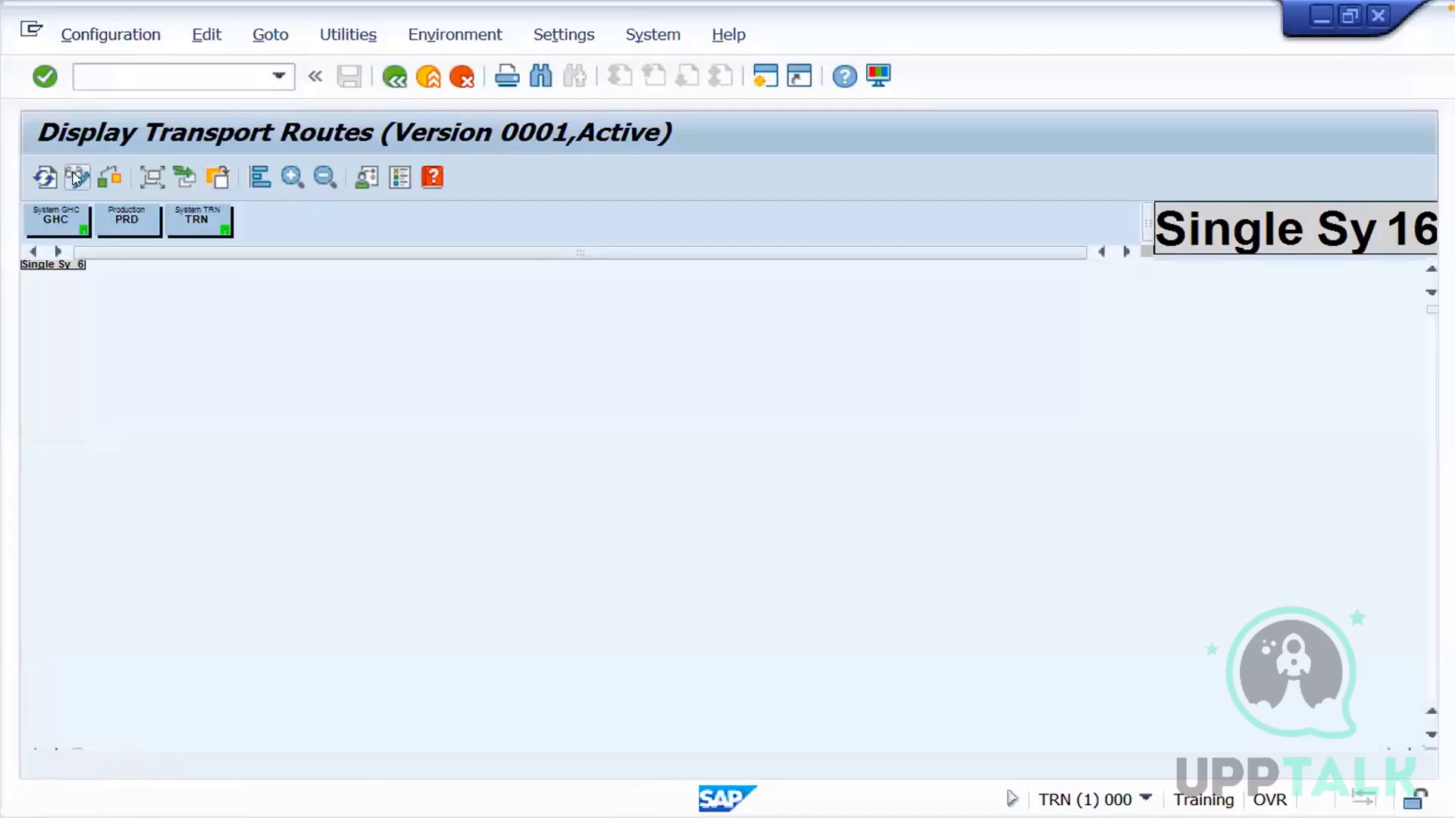
click(116, 36)
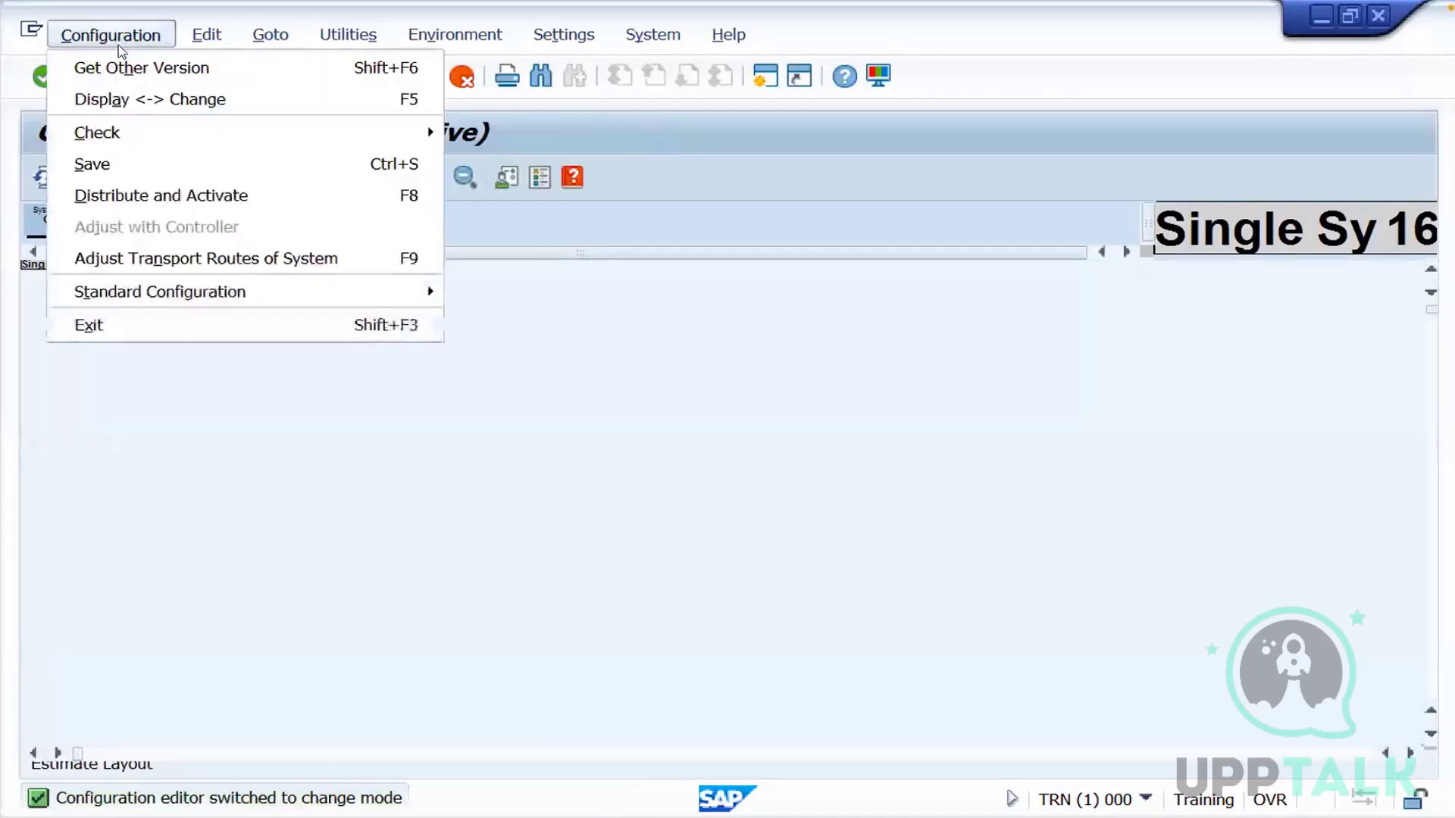
mouse_move(138, 292)
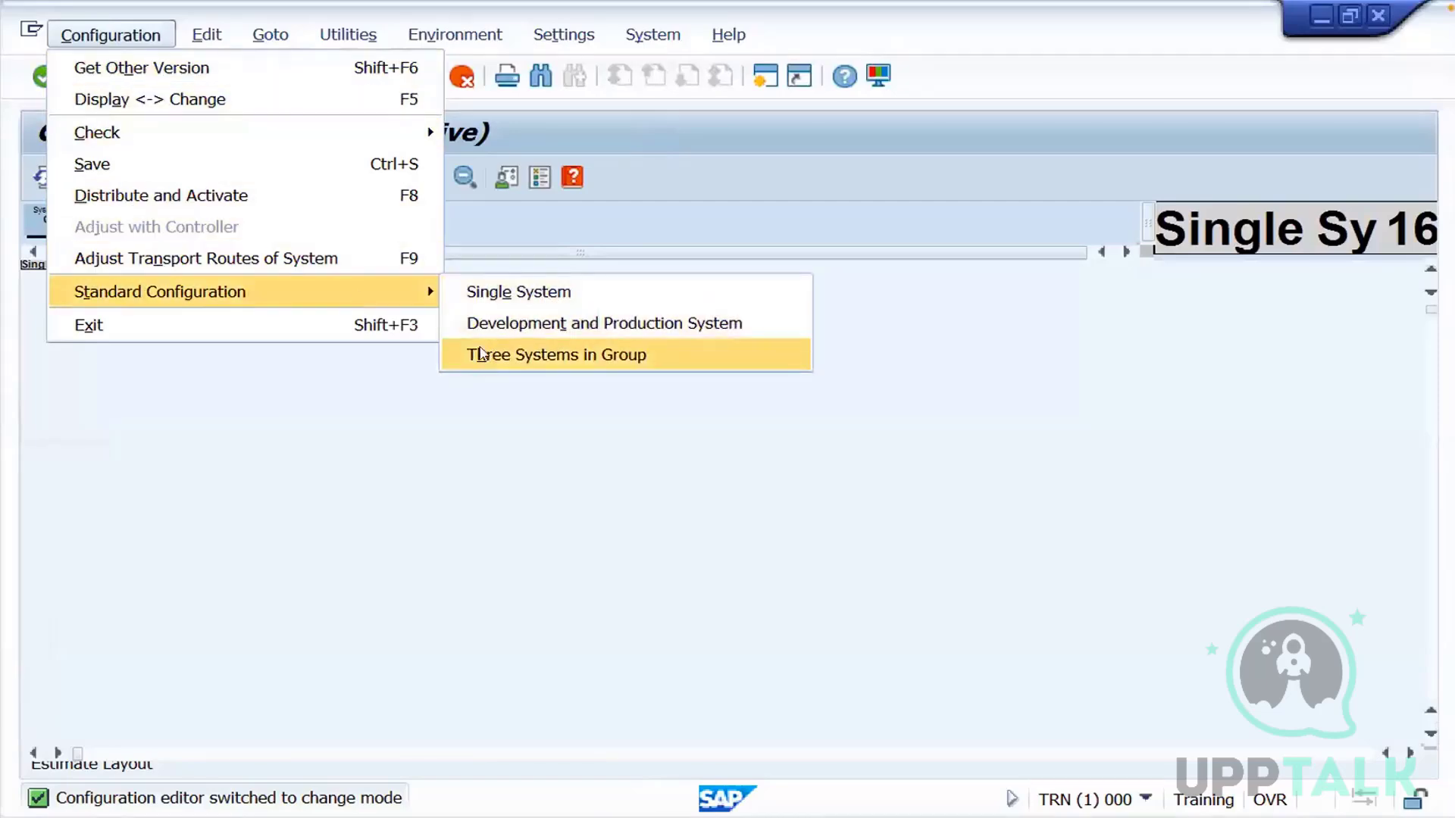
click(480, 356)
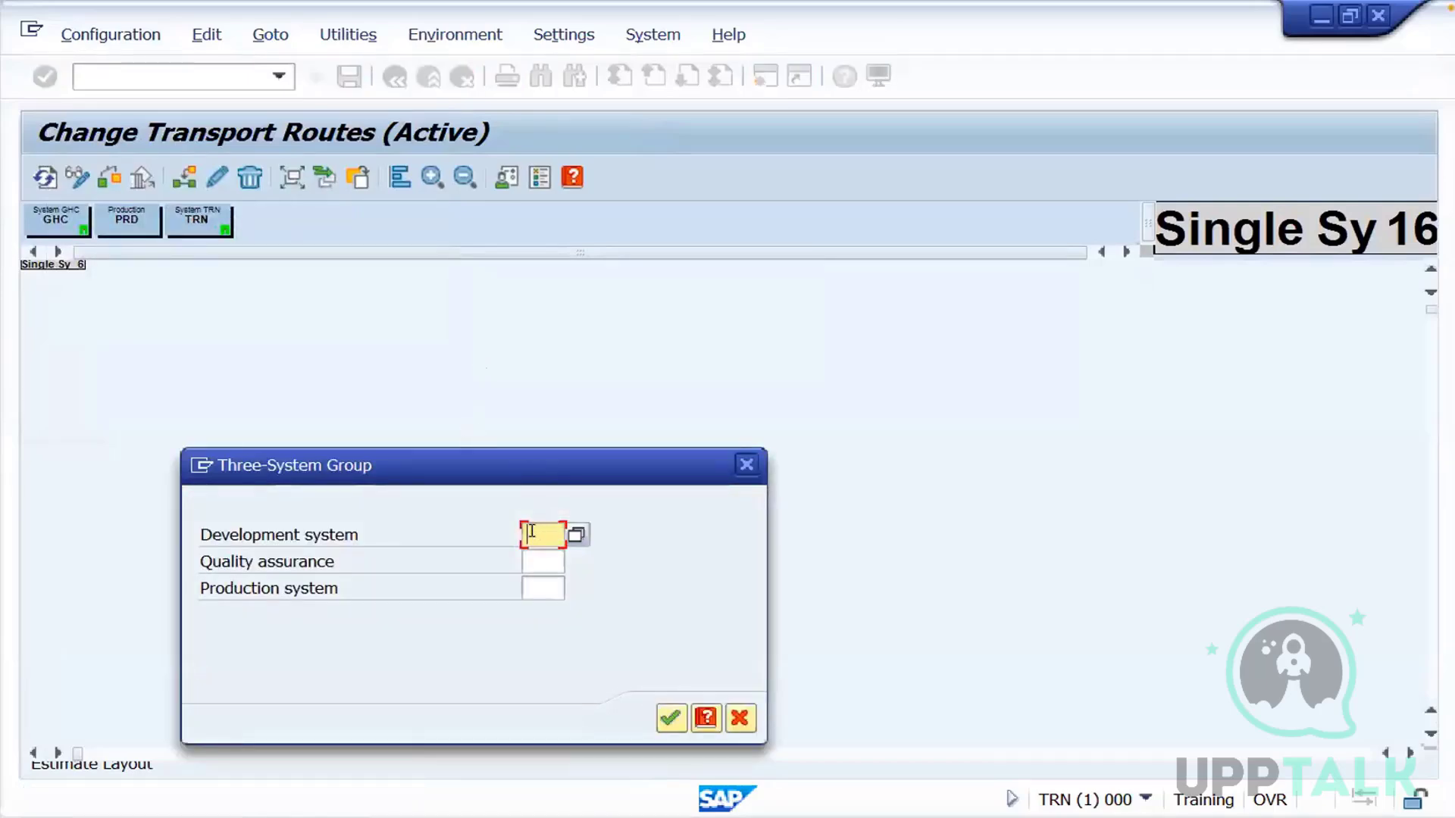
Assign TRN as development system, GHC as quality assurance and PRD as production system in the three-system group
text(TRN)
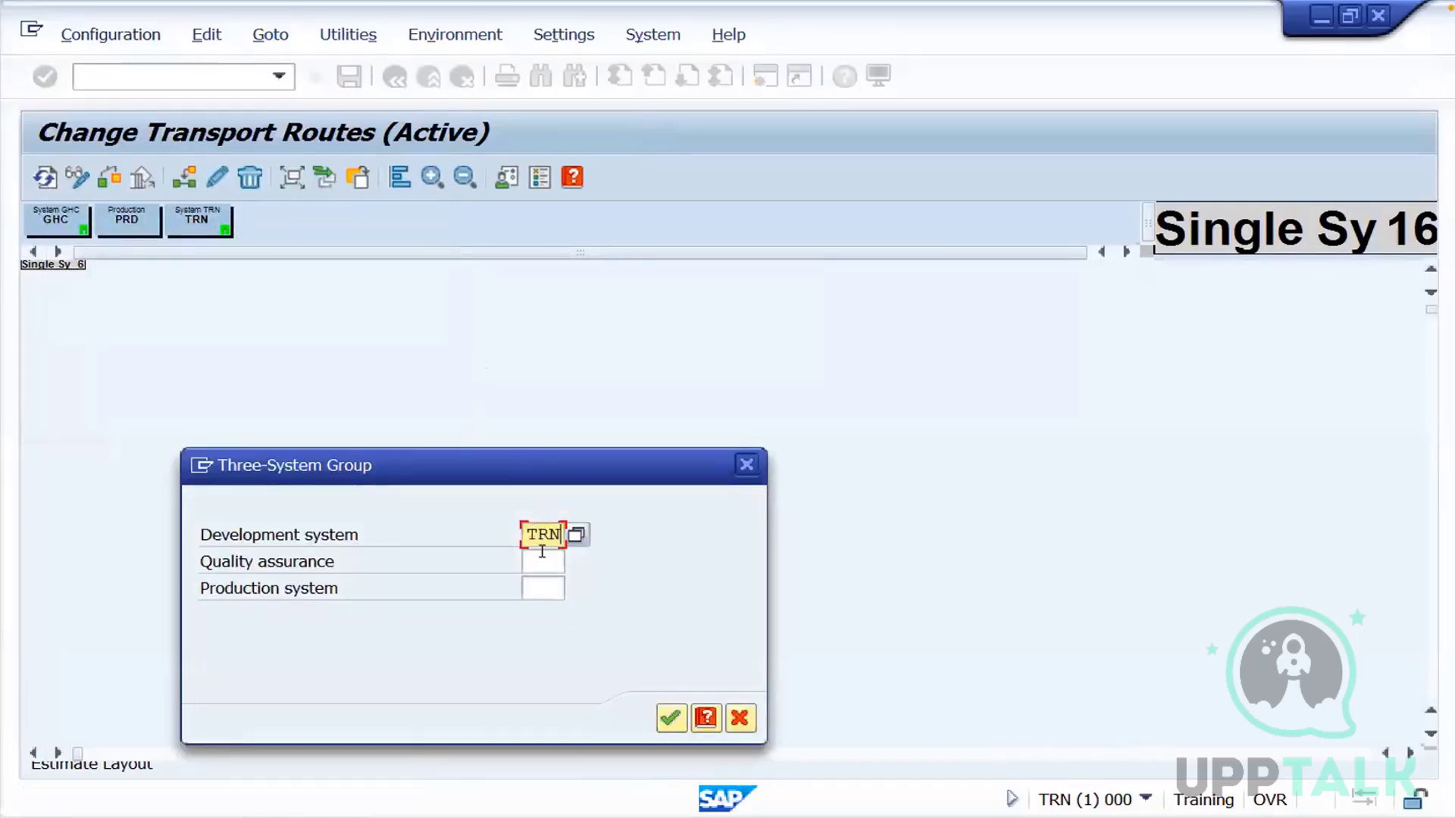
key(Tab)
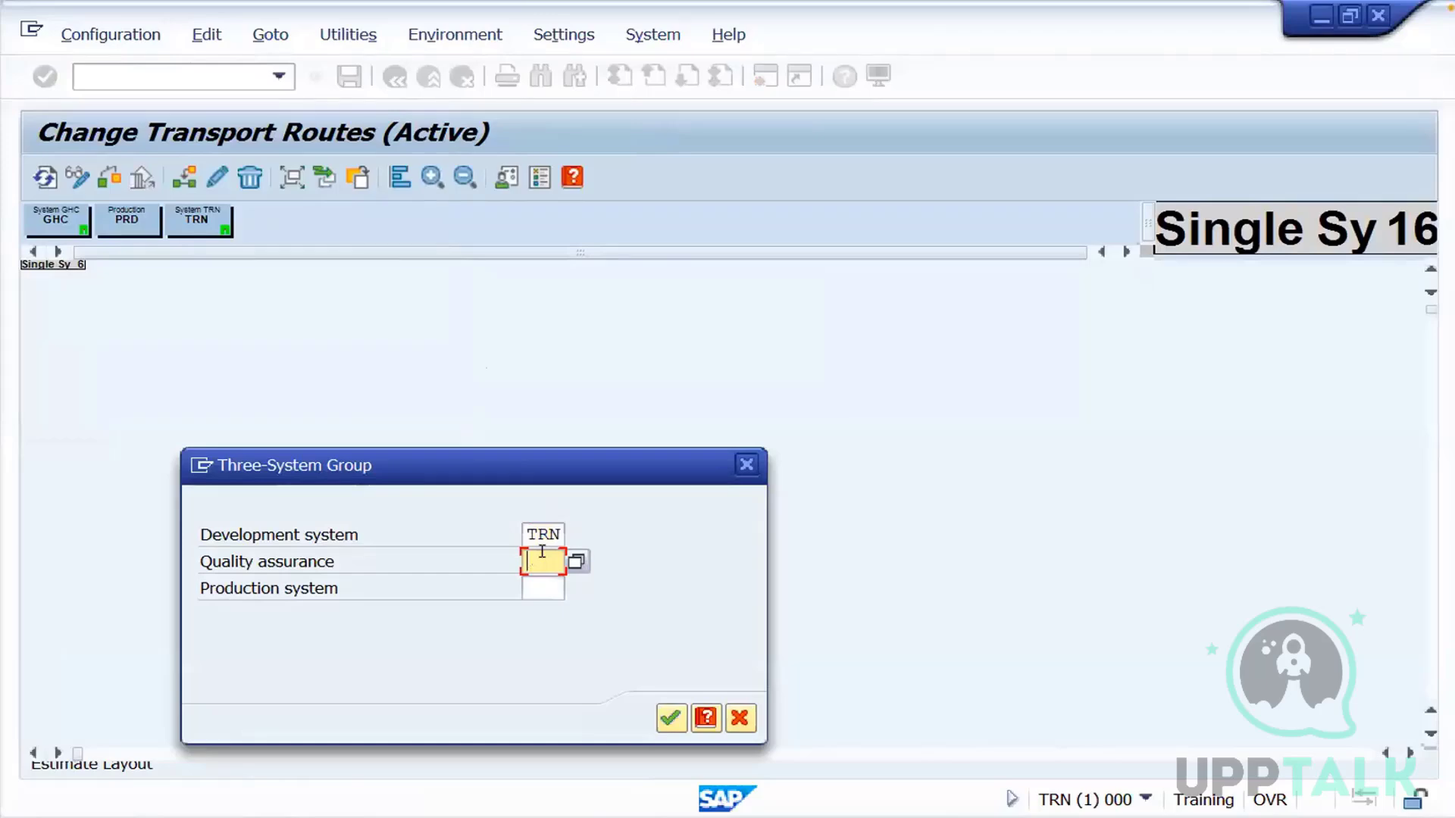
text(GHC)
key(Tab)
text(PR)
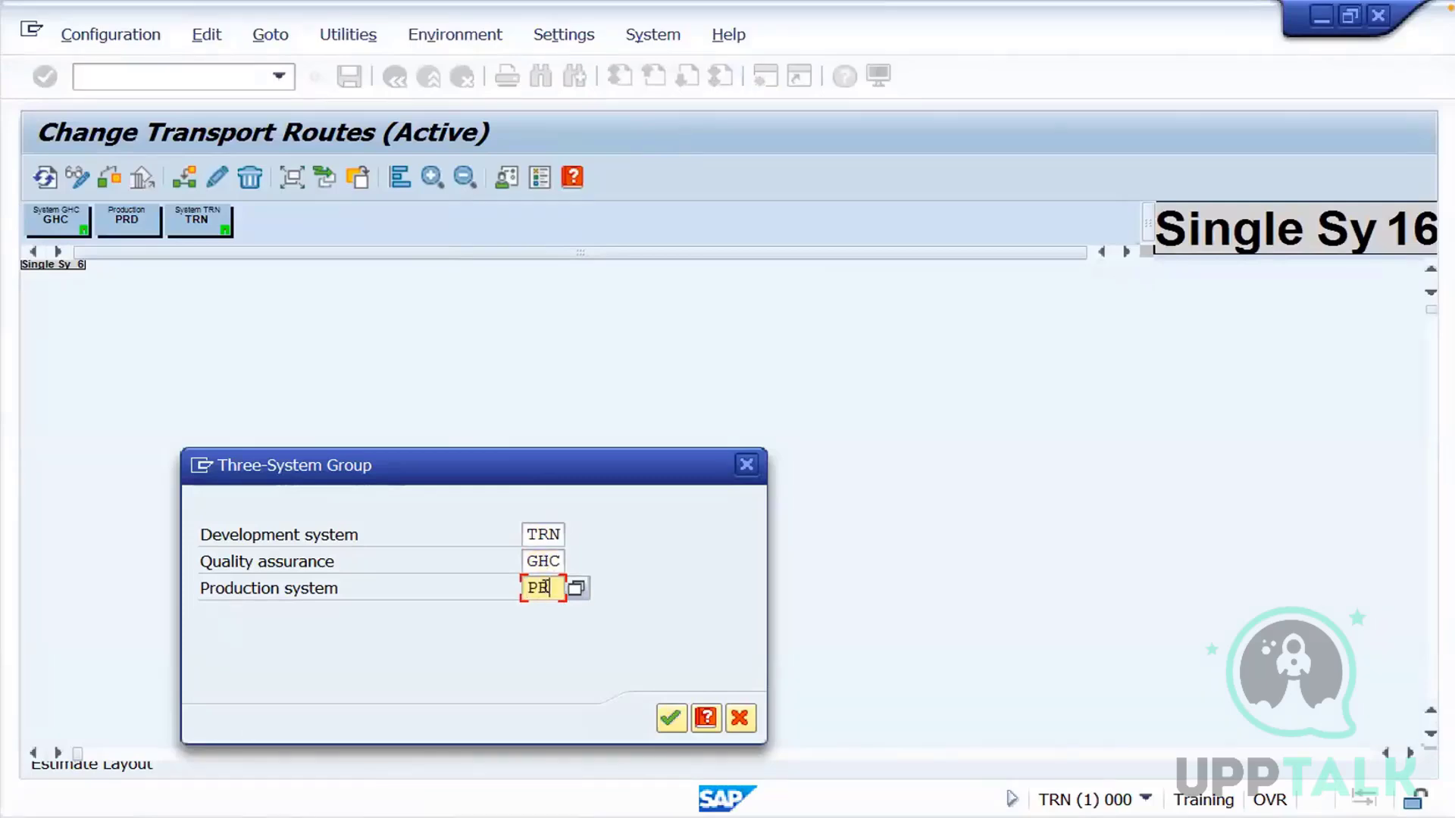
text(D)
click(671, 718)
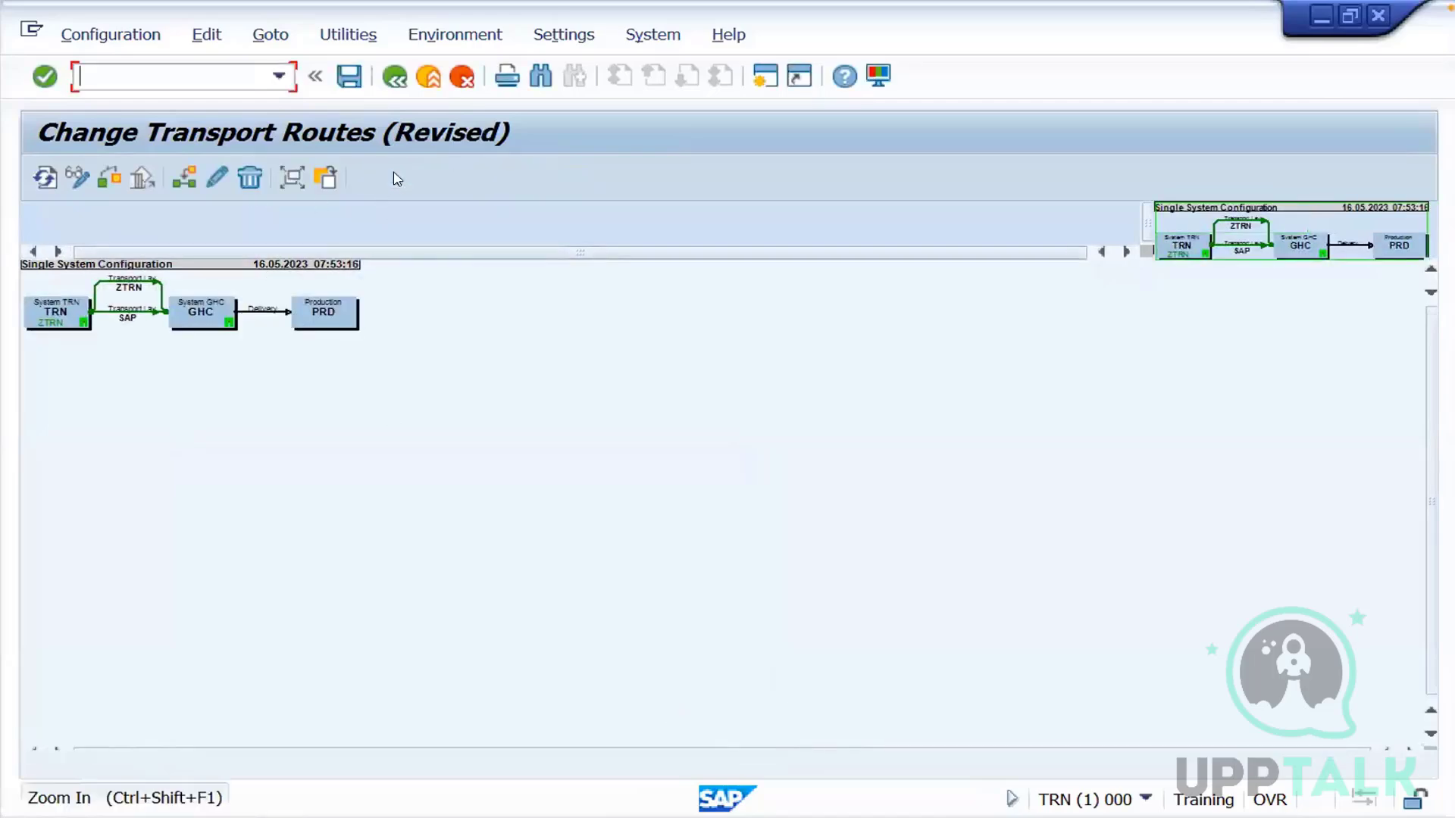
Save the transport routes with the short description Single System Configuration, distribute and activate them, and leave the transaction
click(397, 177)
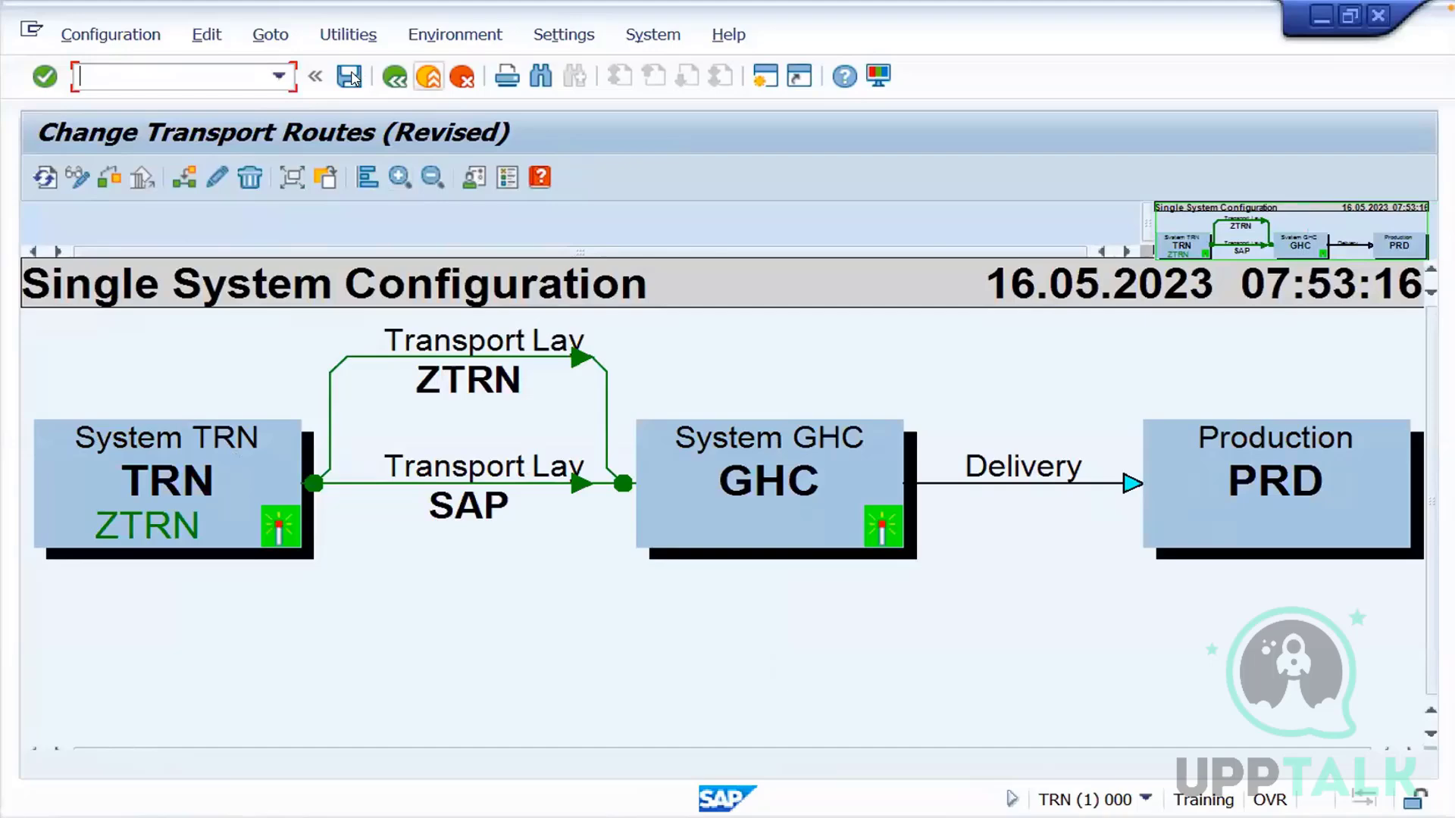
click(349, 76)
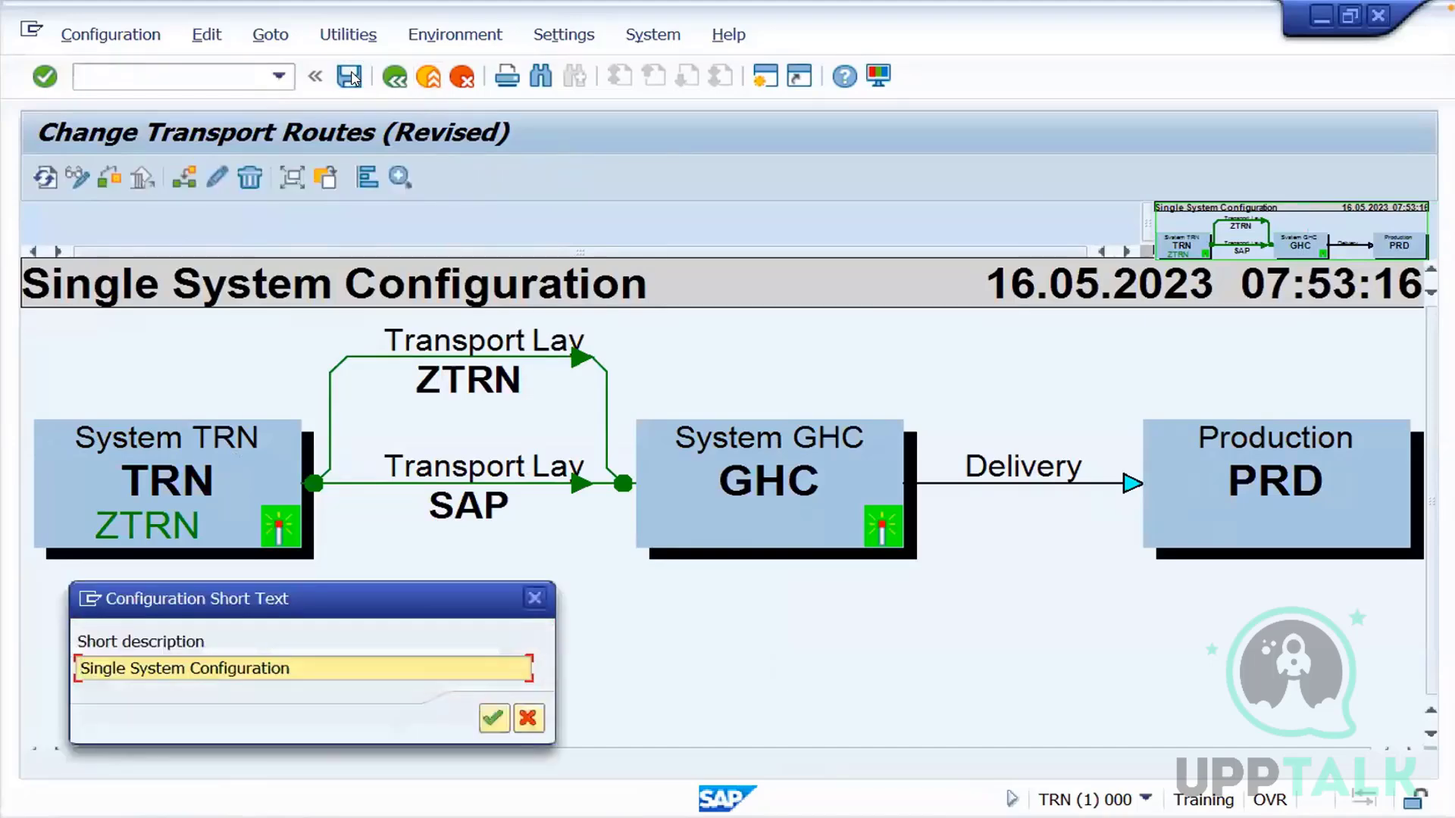
click(493, 719)
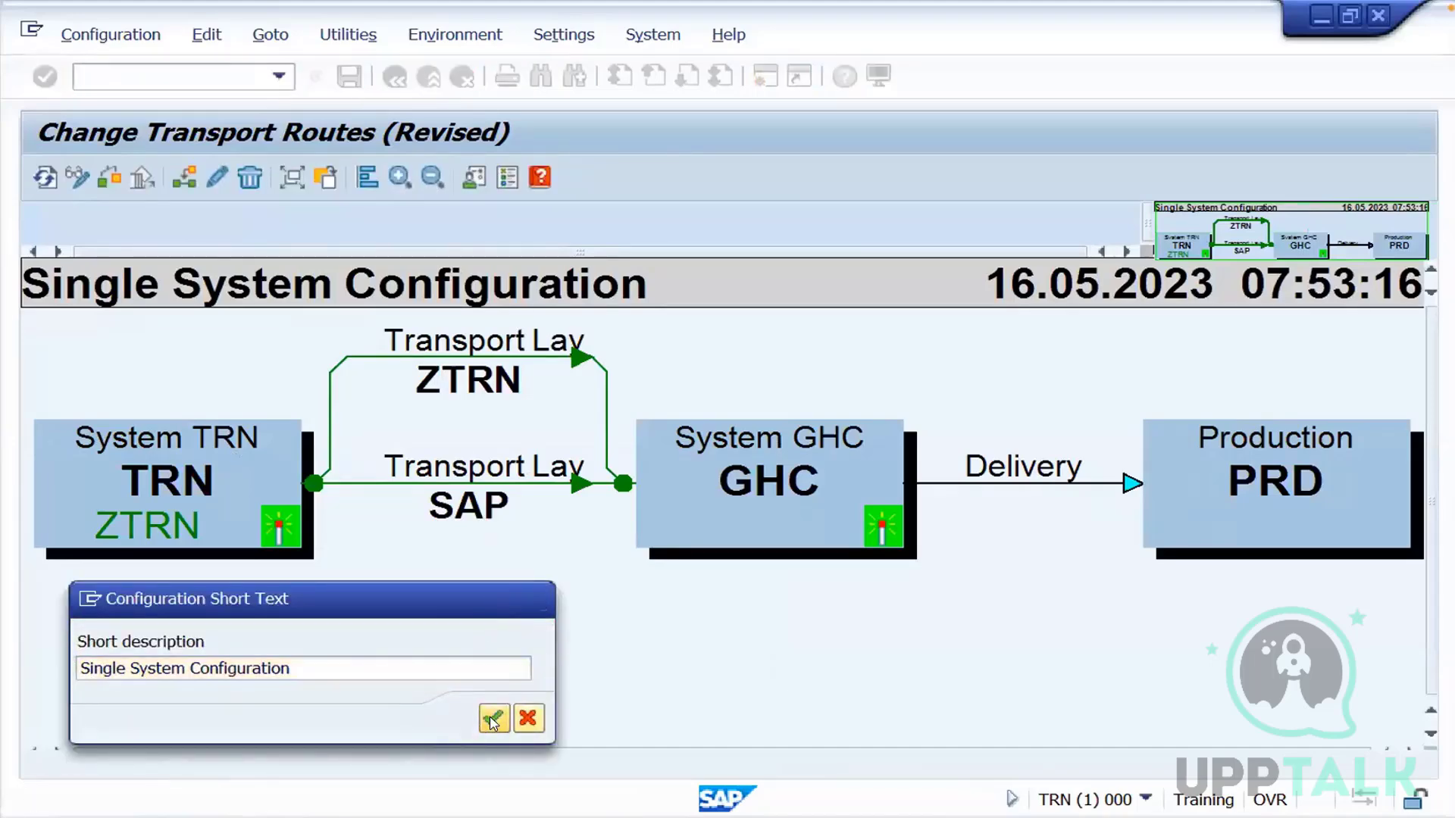
click(462, 509)
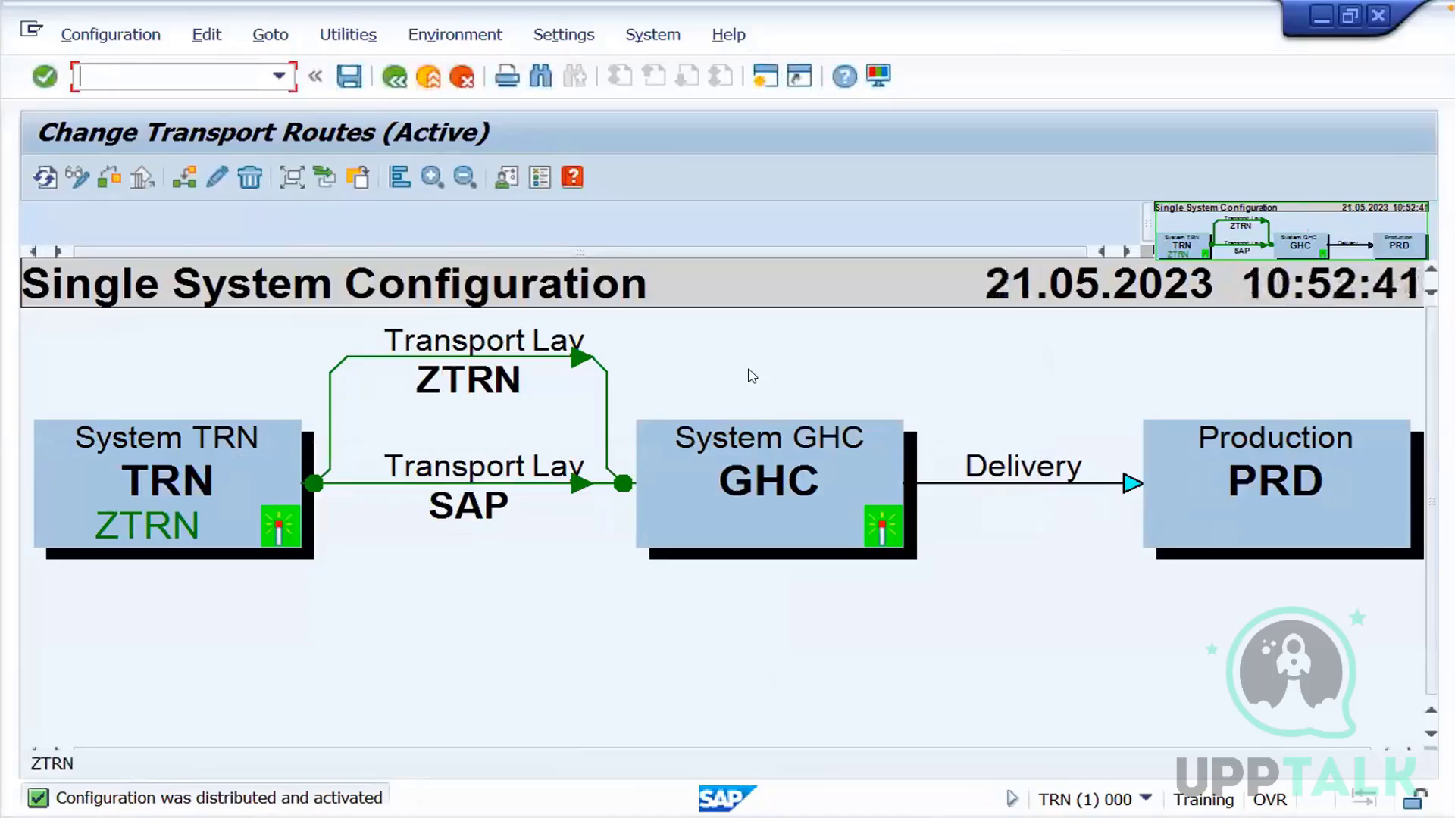
click(427, 85)
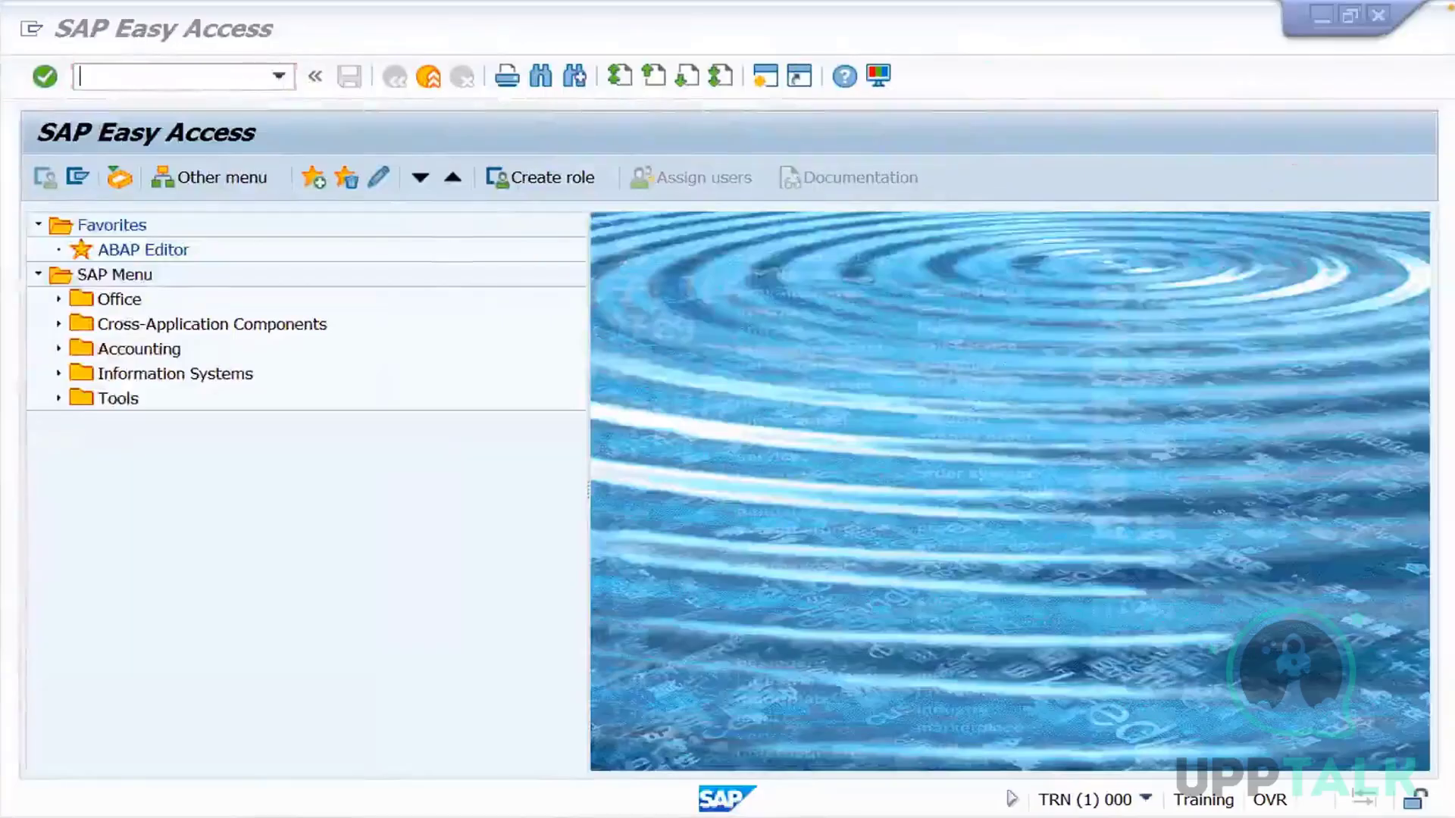
Log on to system GHC from SAP Logon in client 001 as user ddic with the account password
click(103, 741)
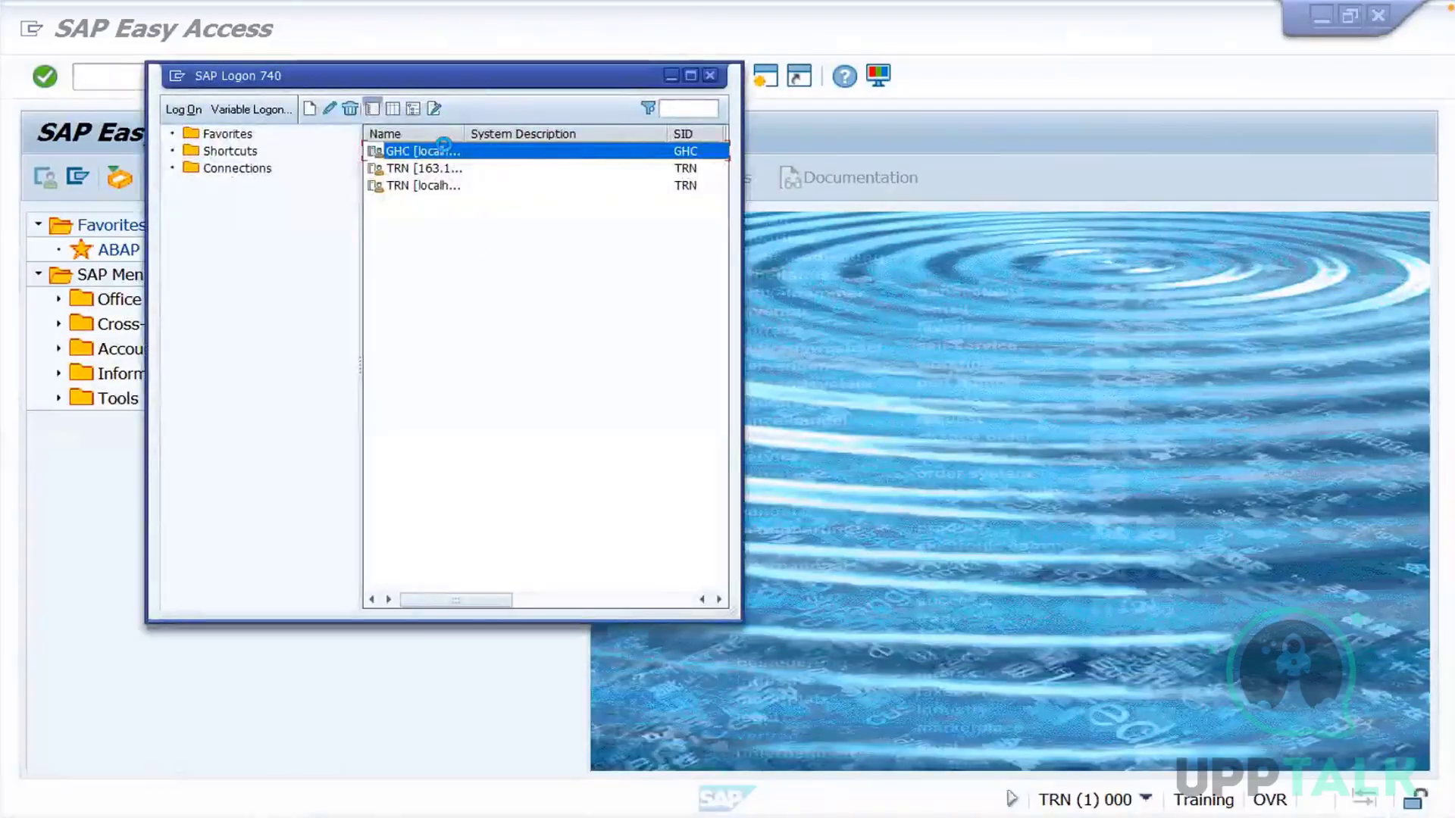
double_click(451, 152)
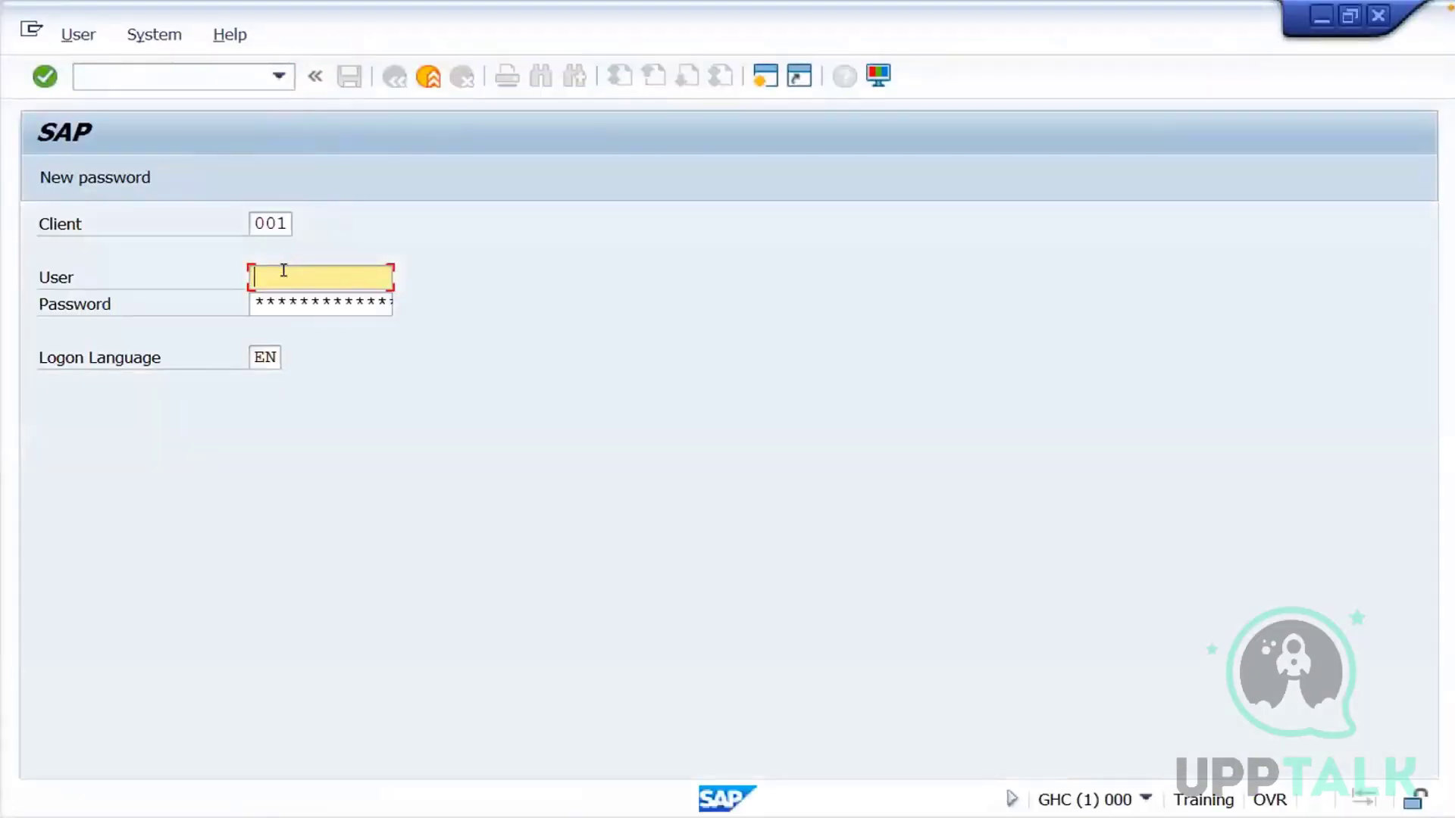
text(ddic)
key(Tab)
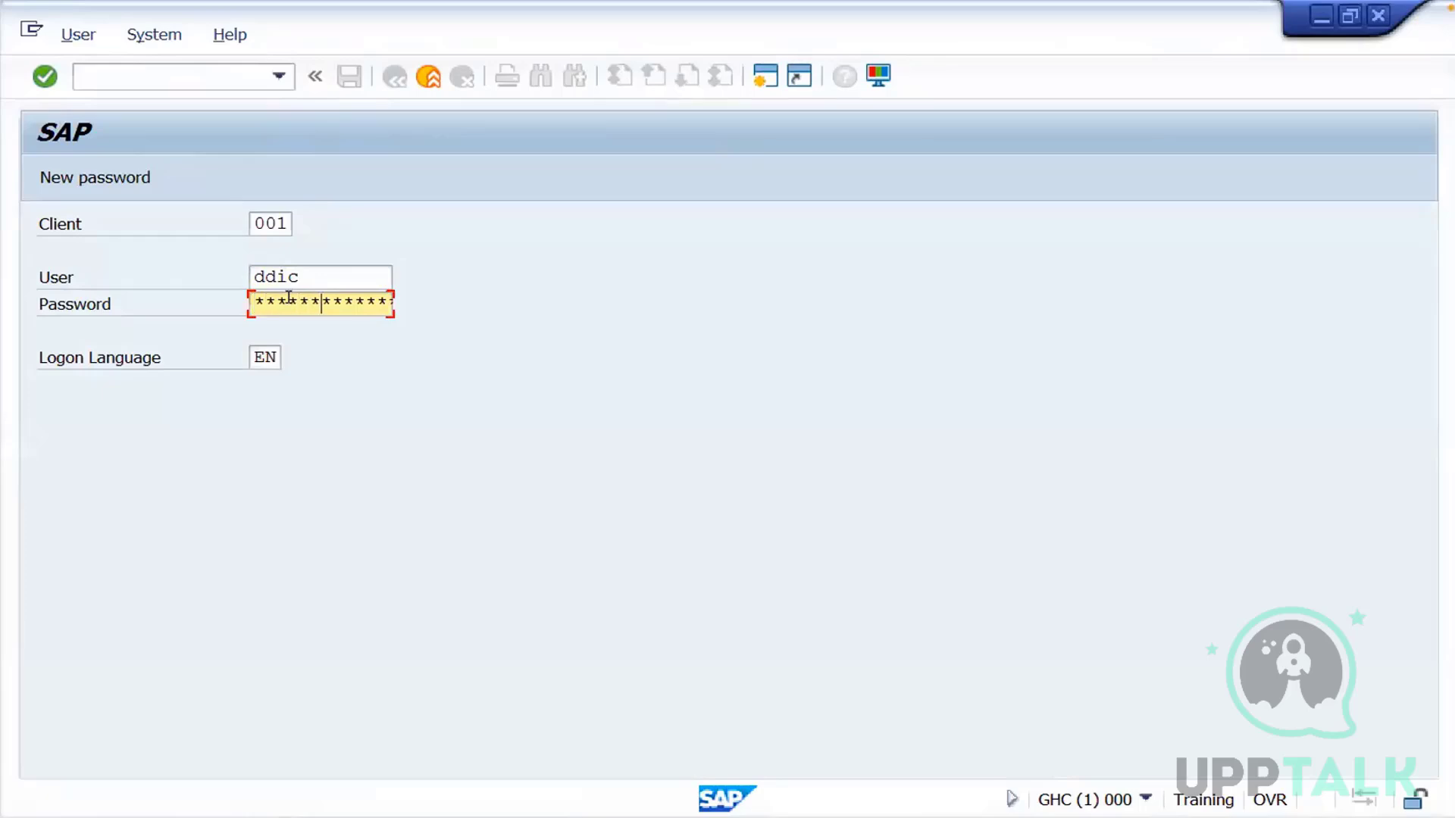
key(Return)
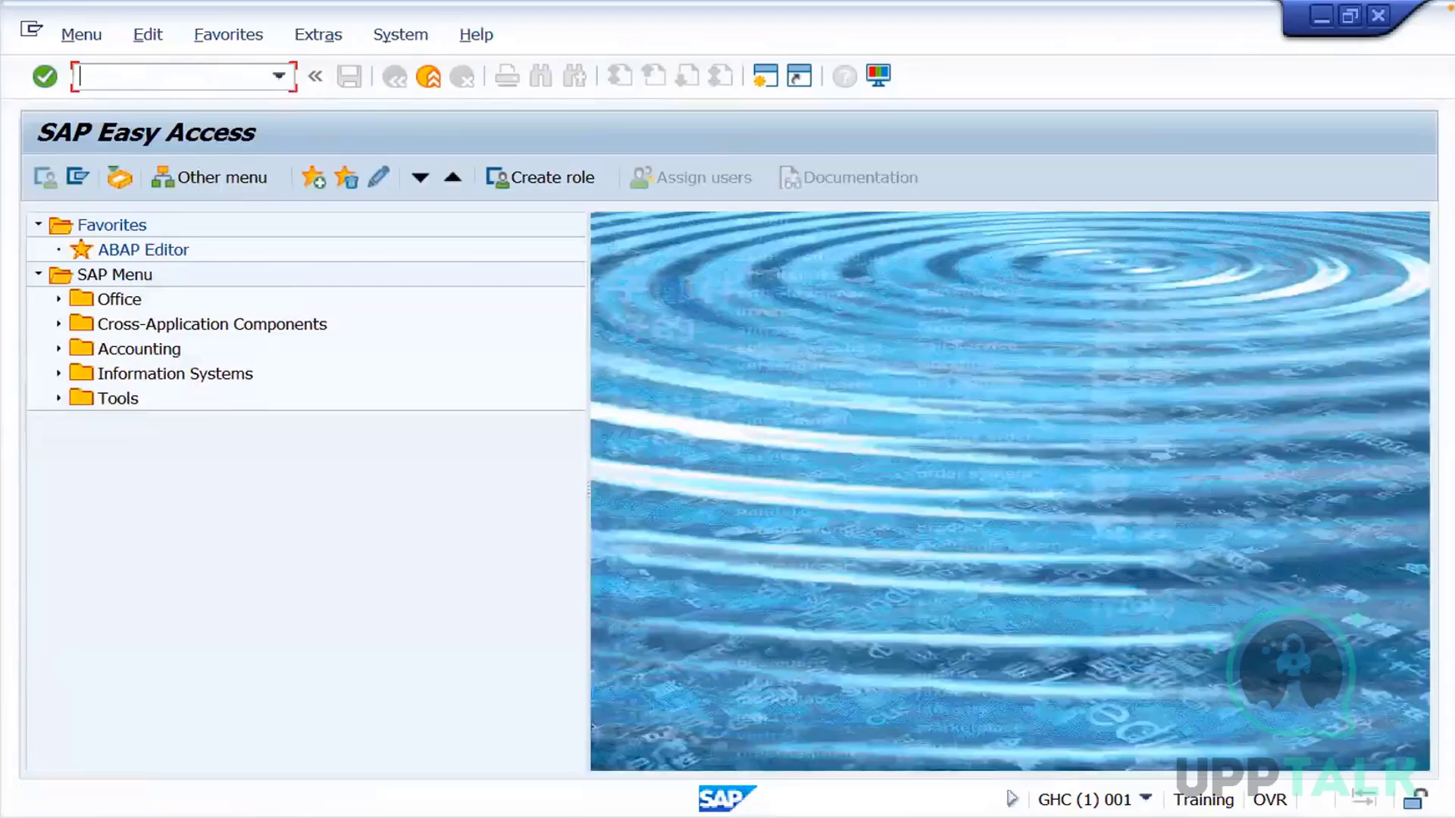
Start transaction spro, open the SAP Reference IMG and expand SAP NetWeaver, General settings and Set Countries
text(spro)
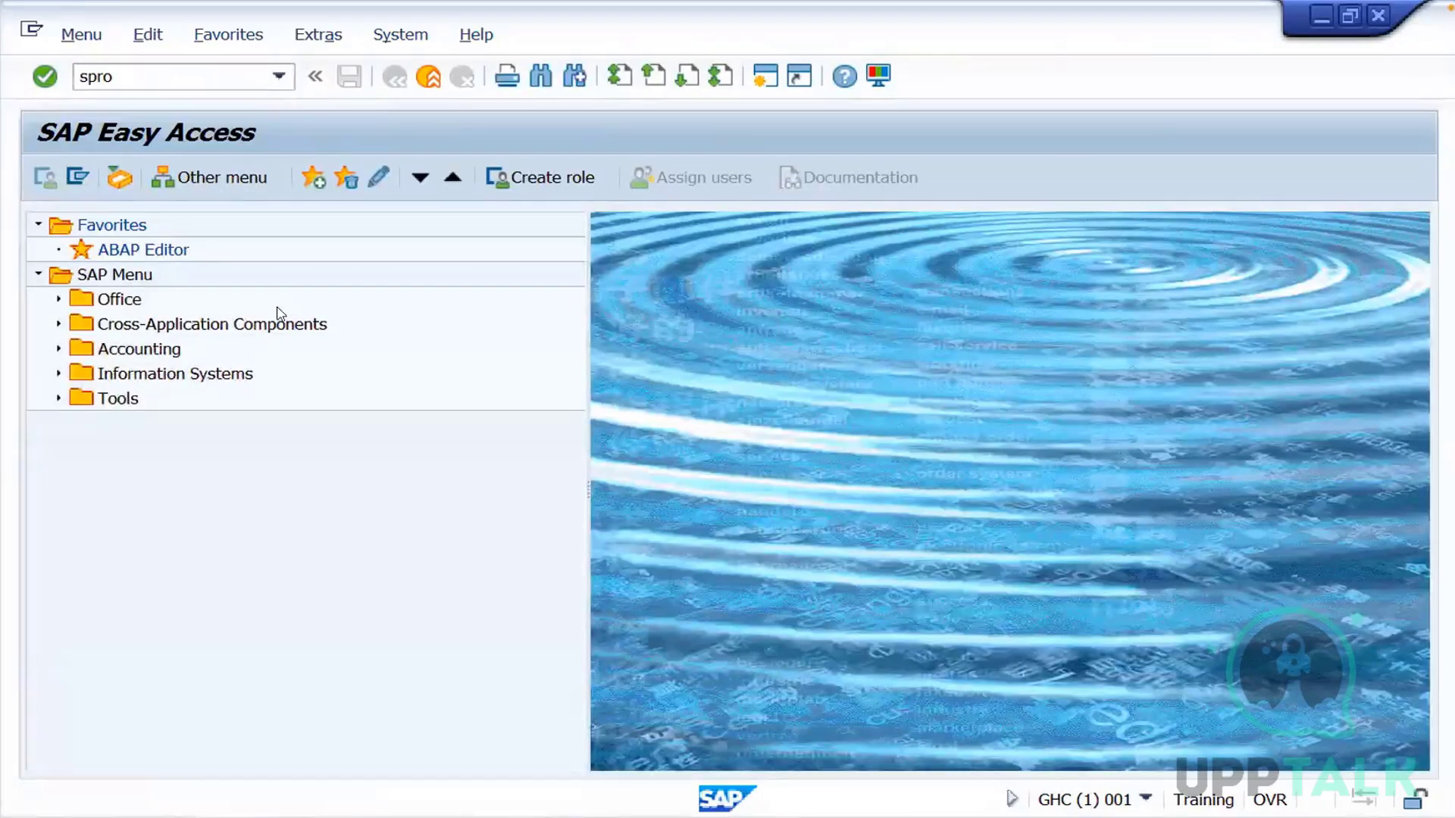
key(Return)
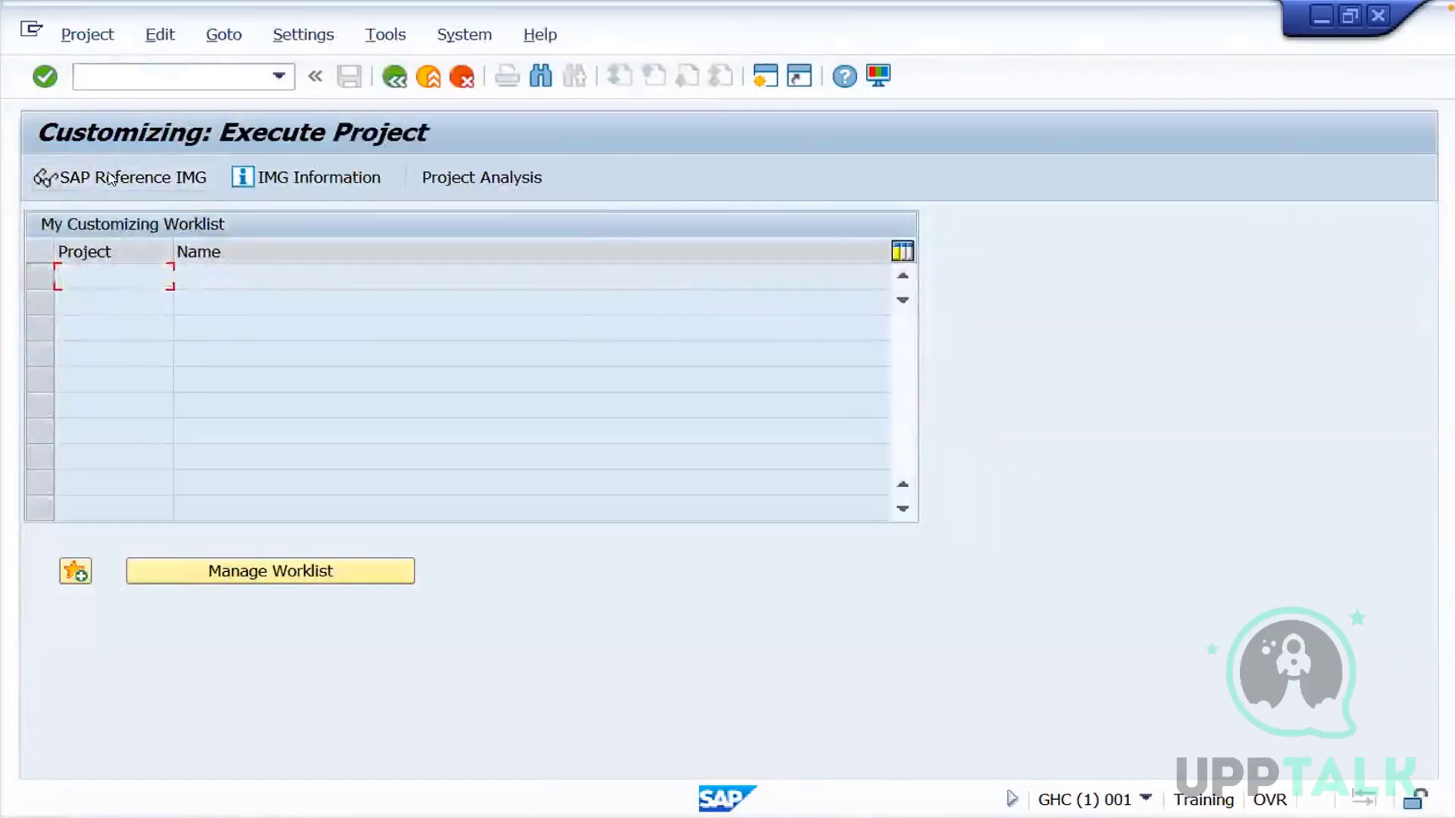
click(110, 176)
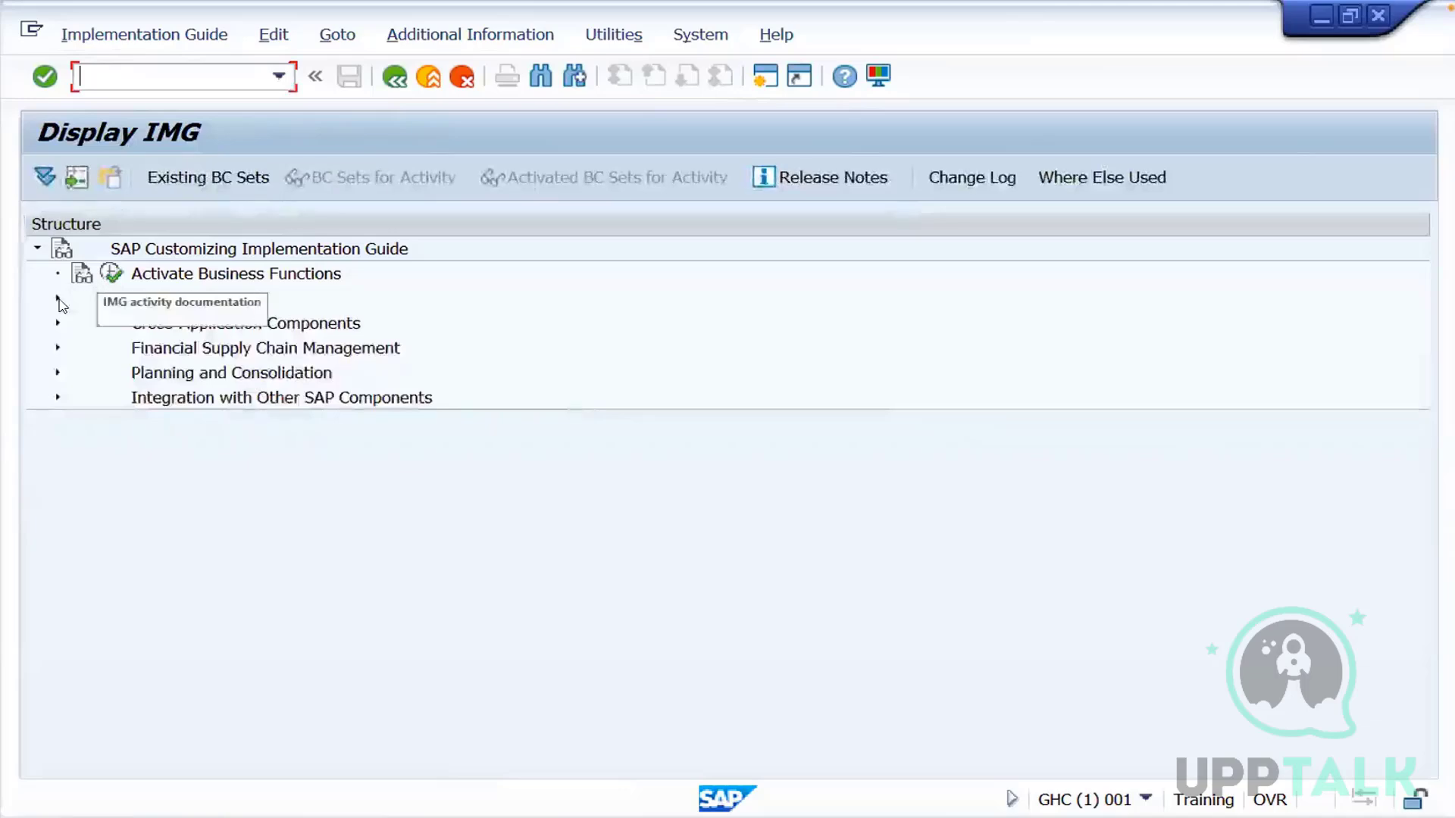
click(57, 298)
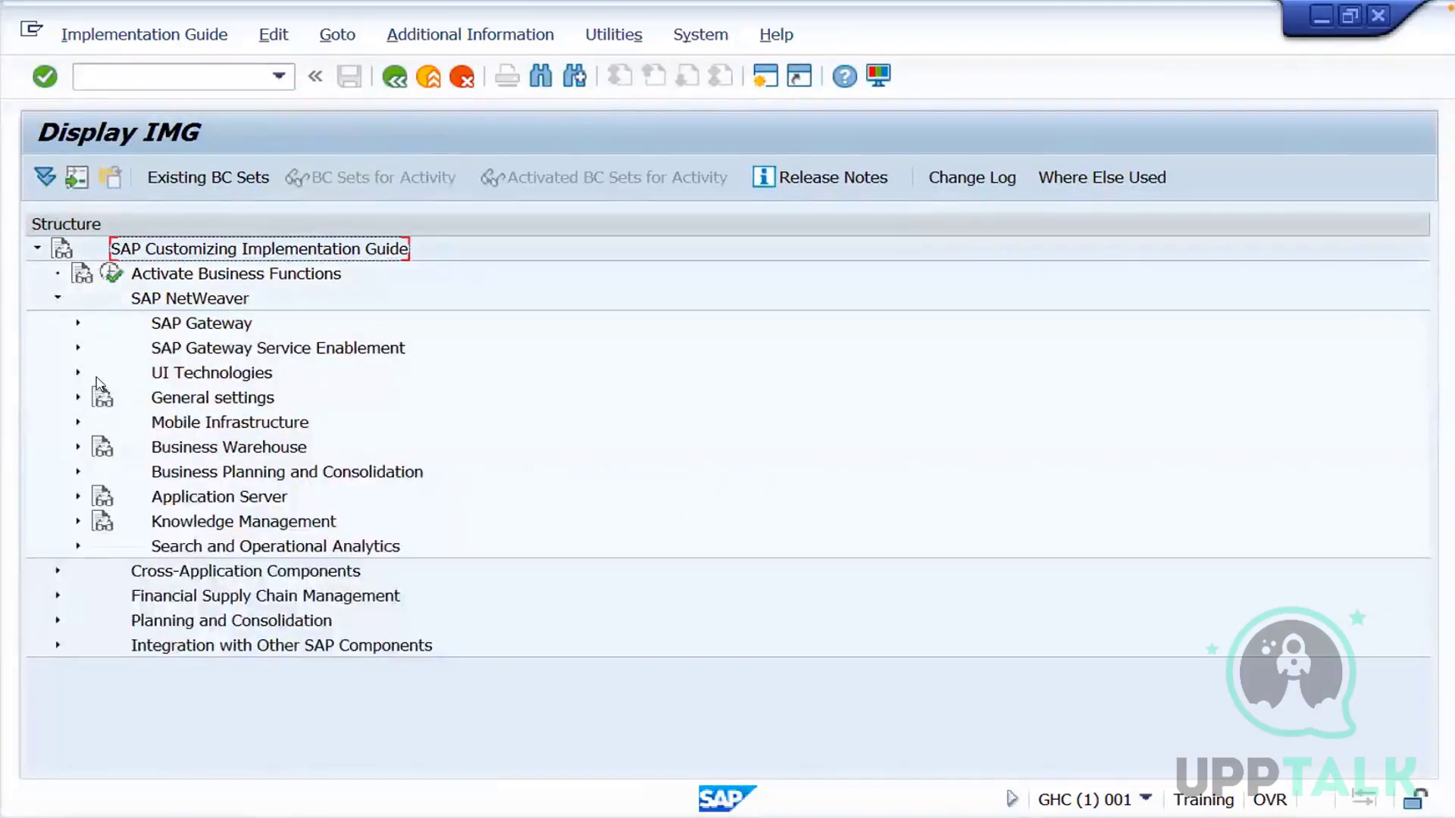
click(77, 397)
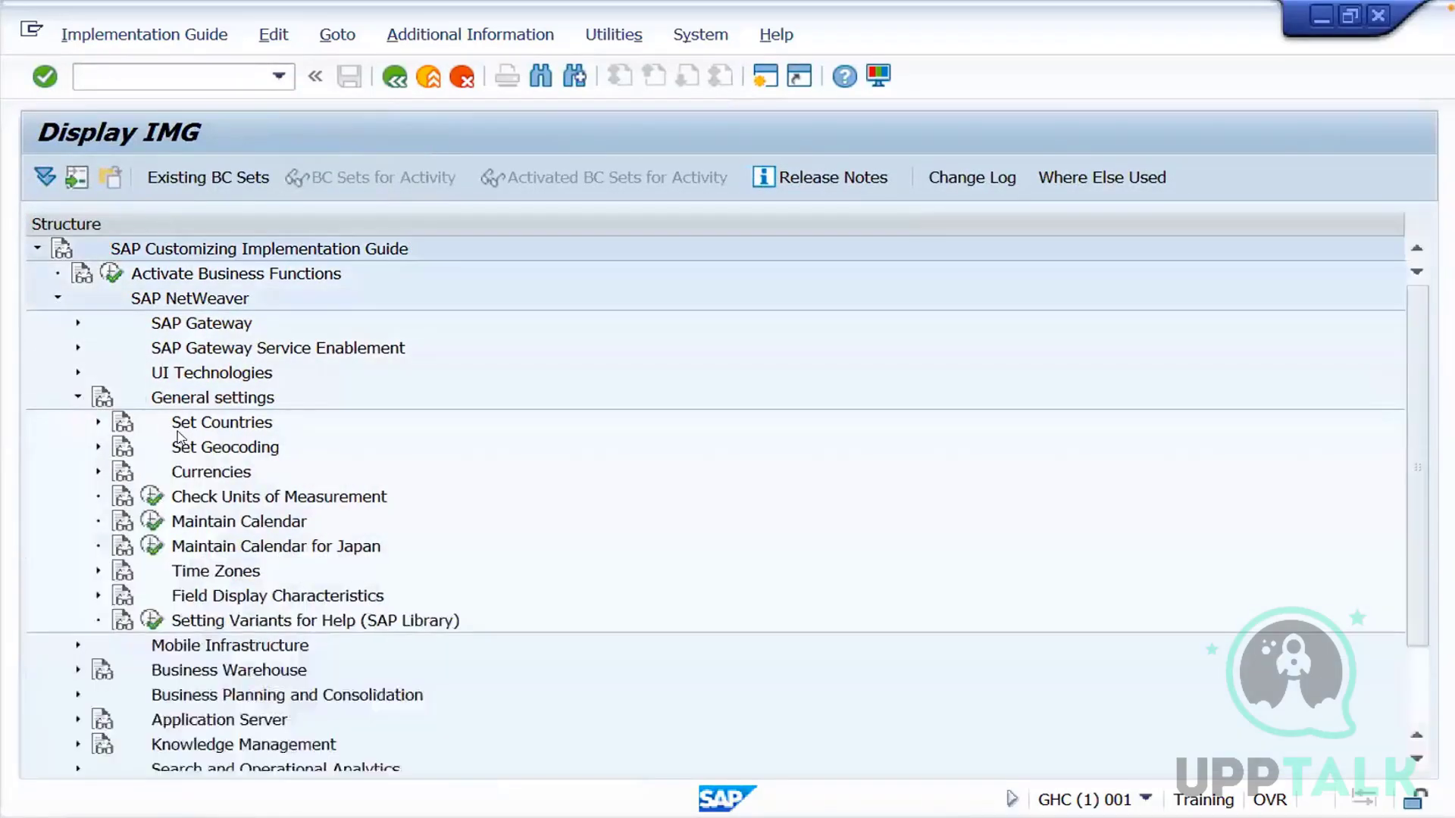
click(98, 422)
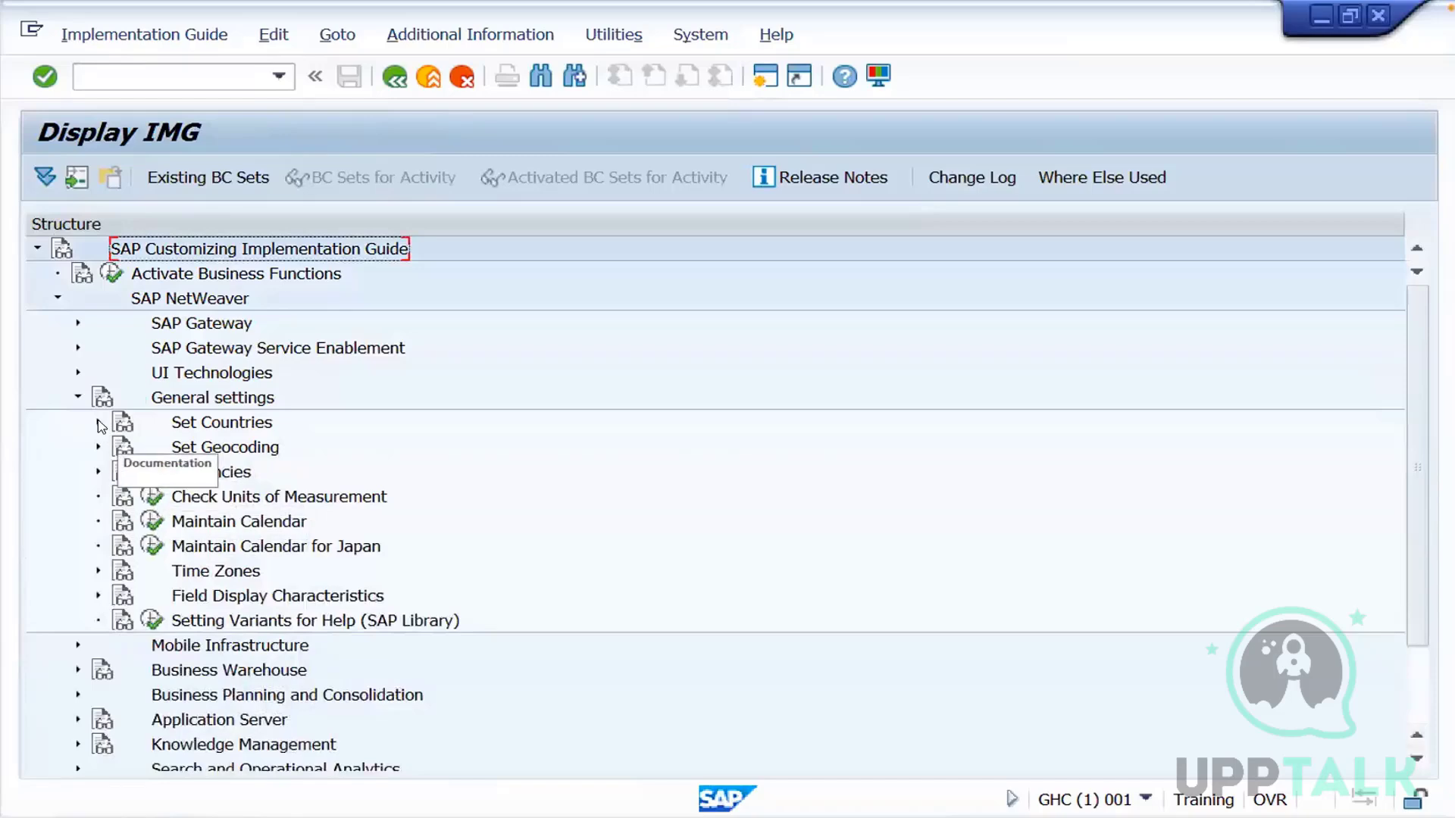
Open Specify Countries in mySAP Systems in display mode and accept the display-only notice
click(172, 447)
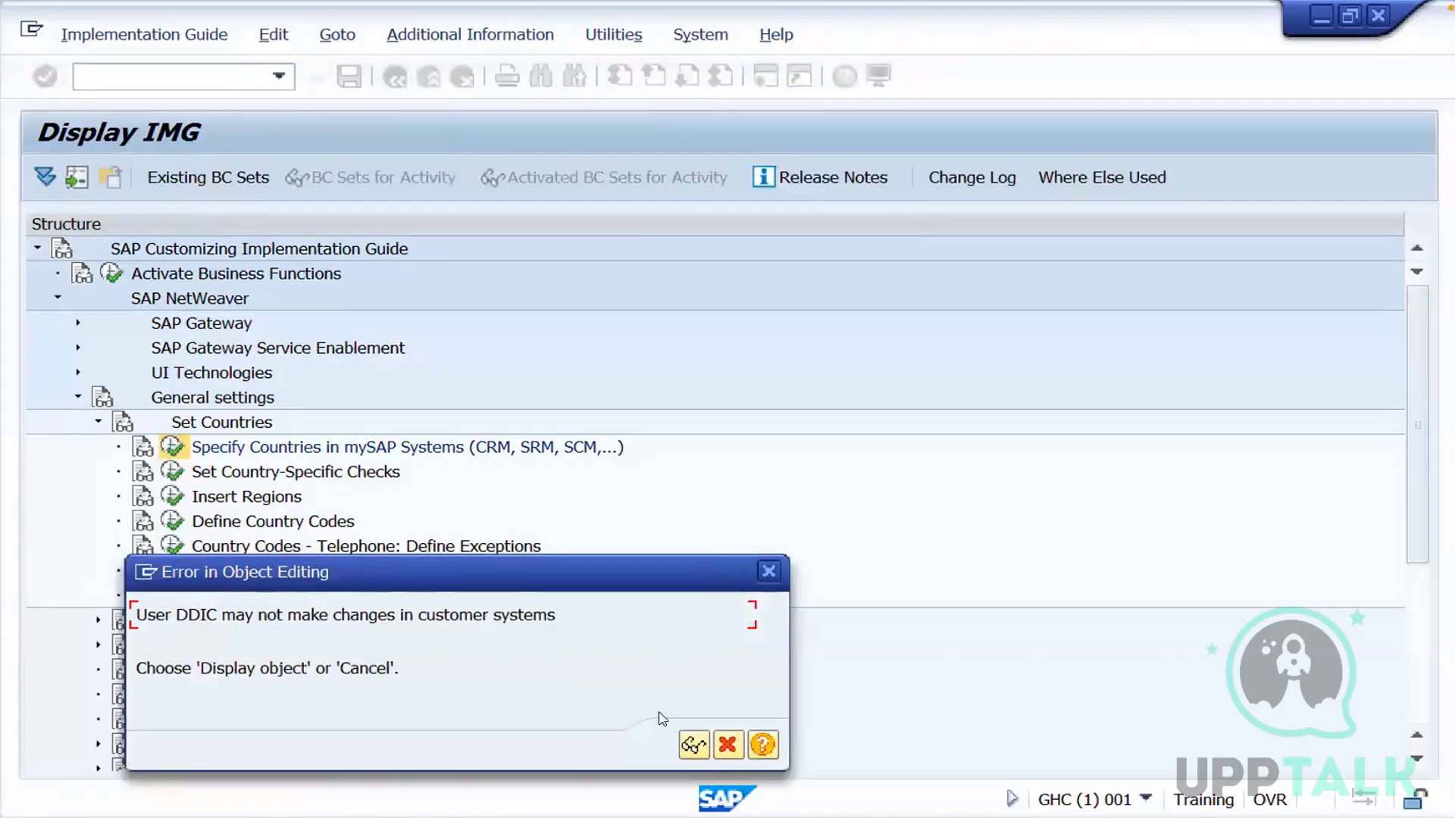
click(693, 745)
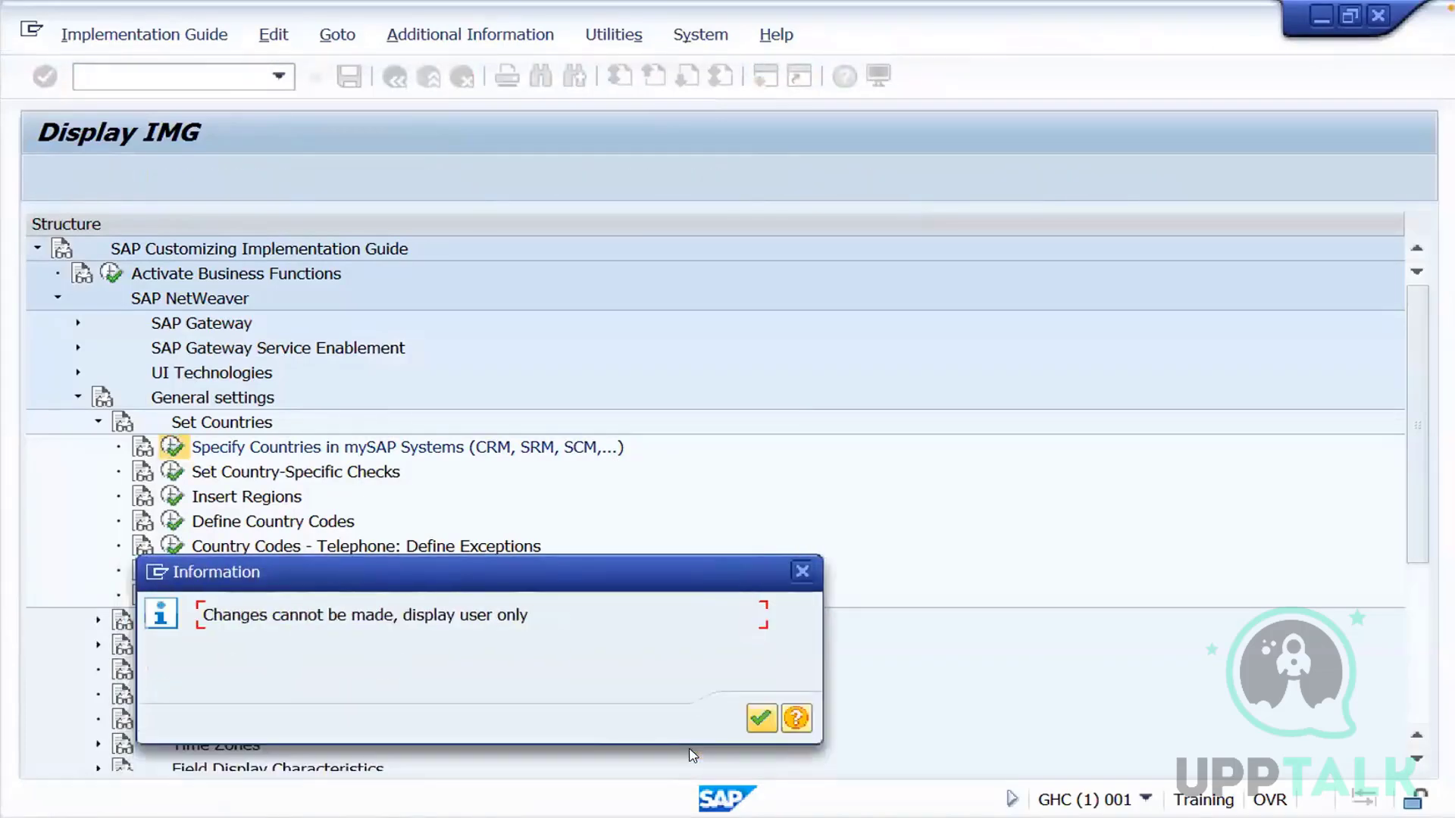
click(760, 719)
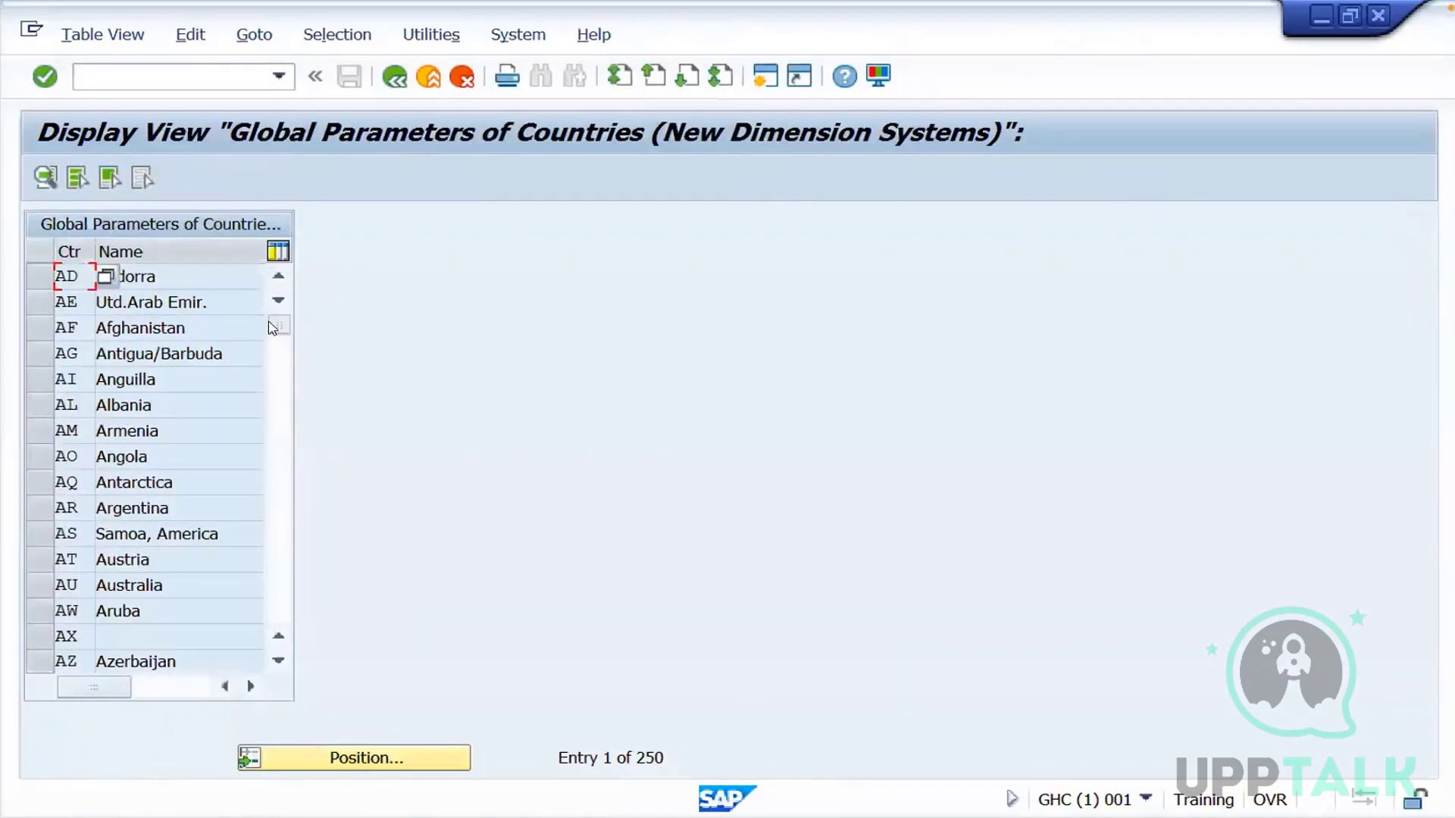
Look through the country table in GHC down to the codes starting with S to check for the transported entry
click(270, 356)
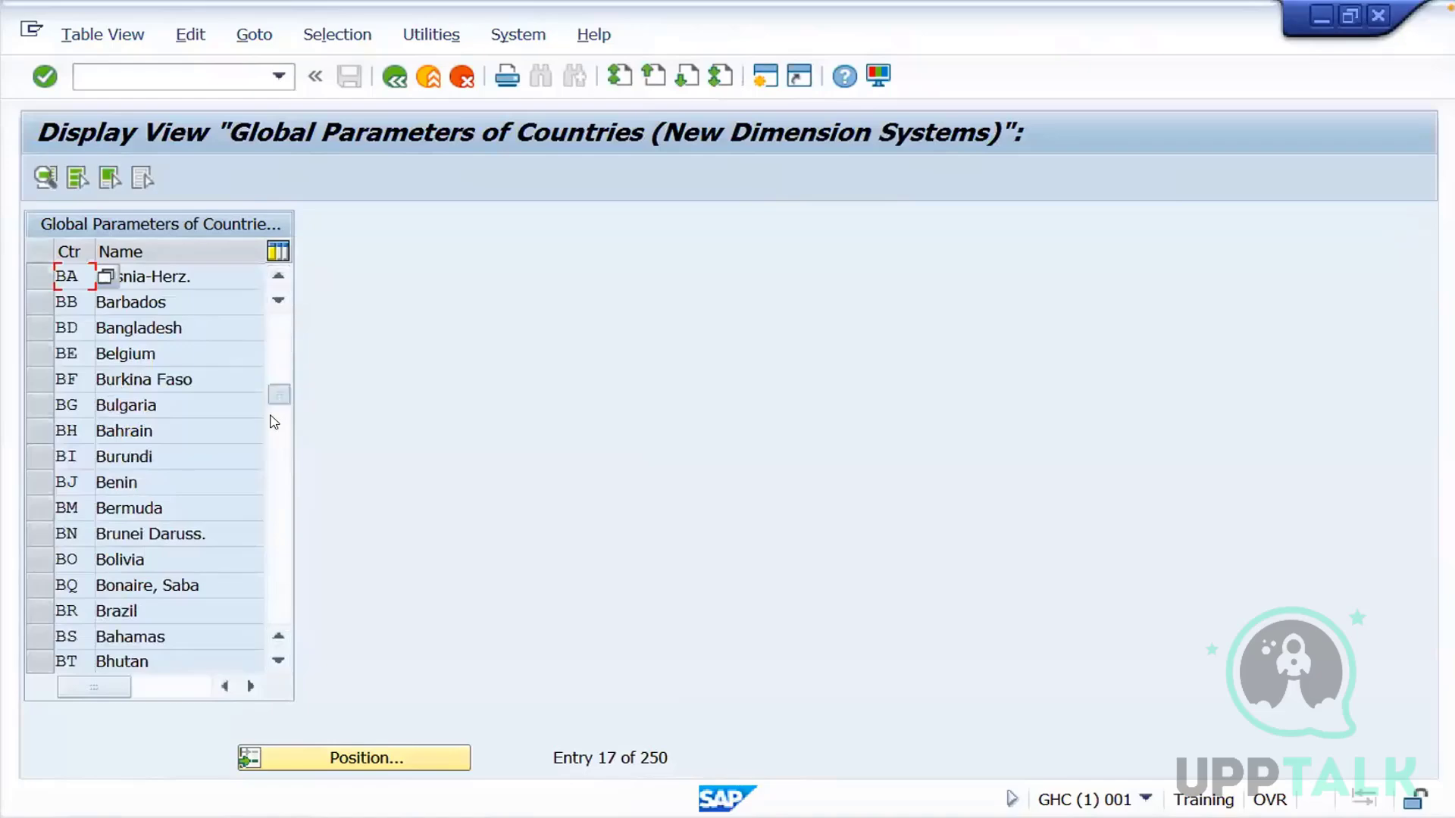
drag(271, 416, 269, 533)
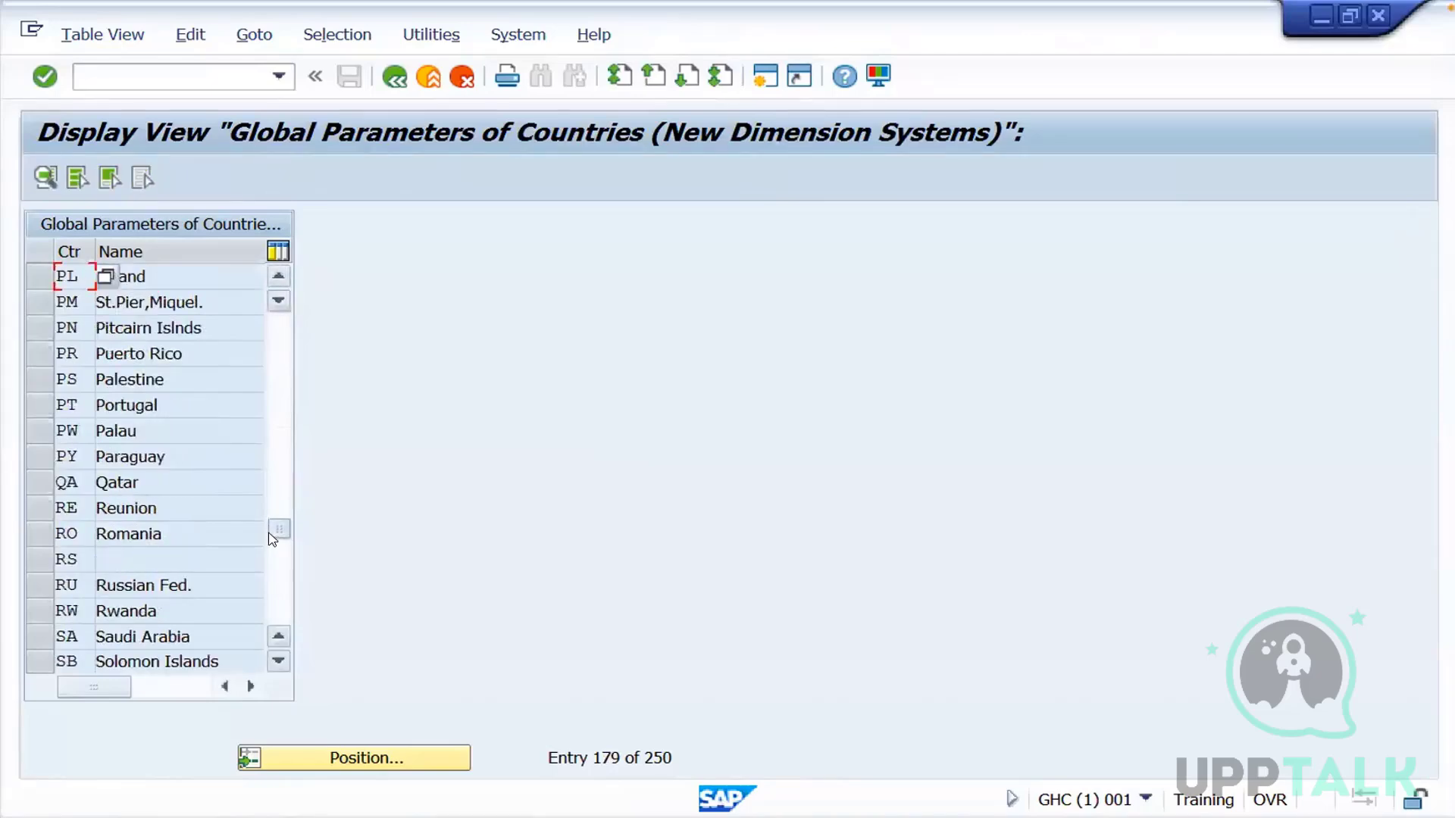
click(274, 663)
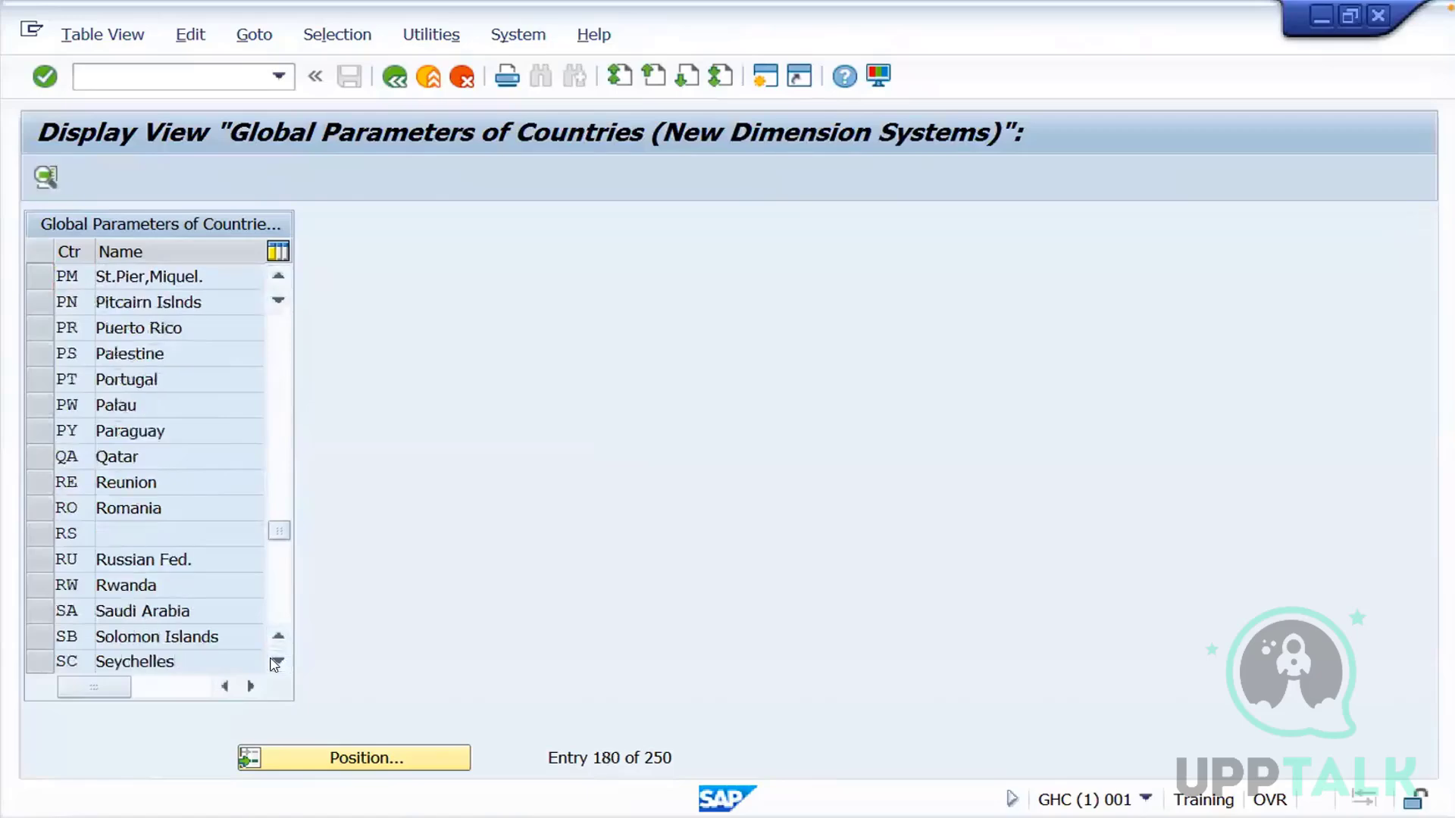
click(274, 663)
click(275, 662)
click(275, 662)
click(275, 662)
click(274, 662)
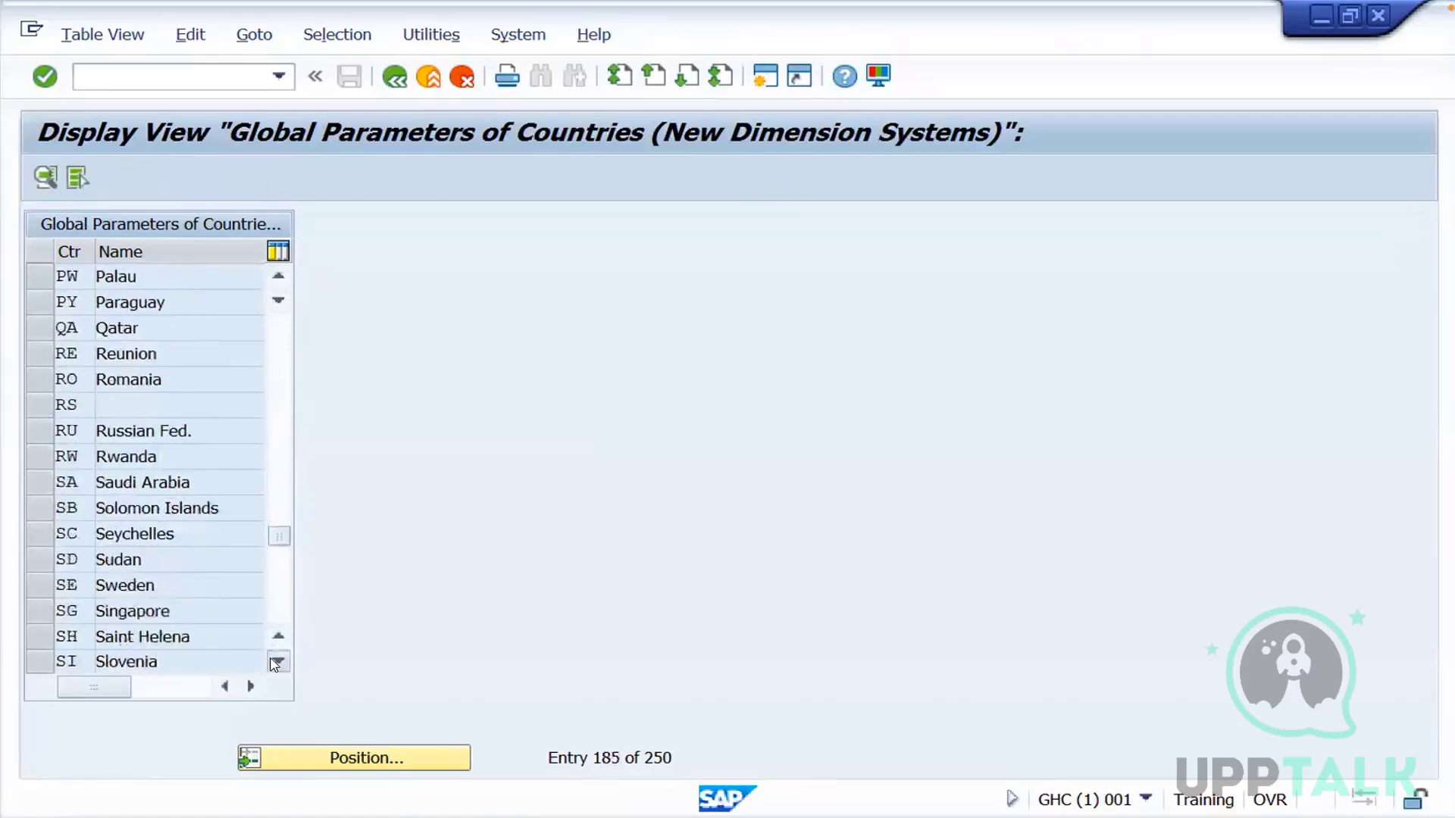
click(274, 662)
click(274, 662)
click(275, 662)
click(274, 662)
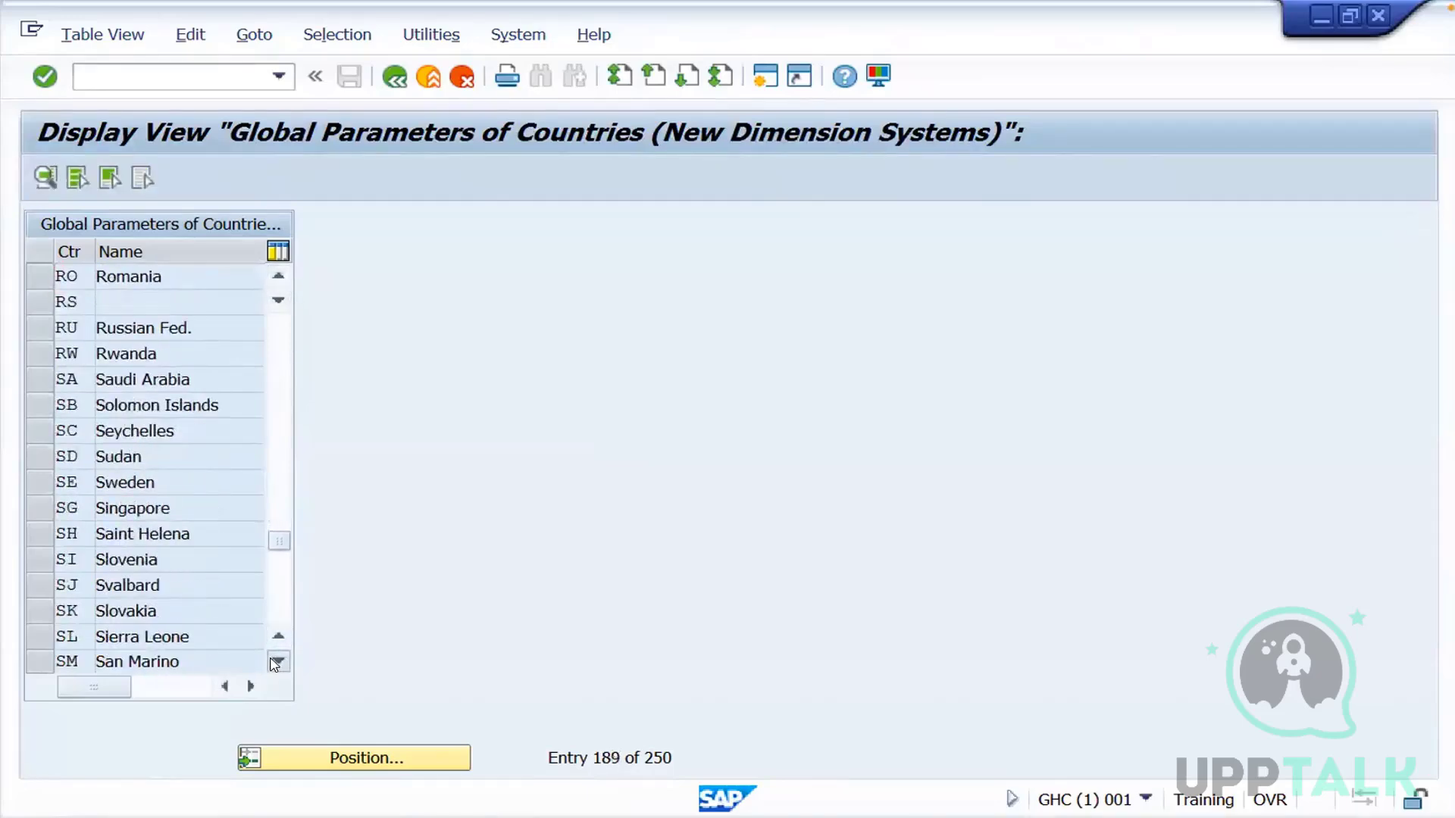
click(274, 662)
click(274, 663)
click(274, 662)
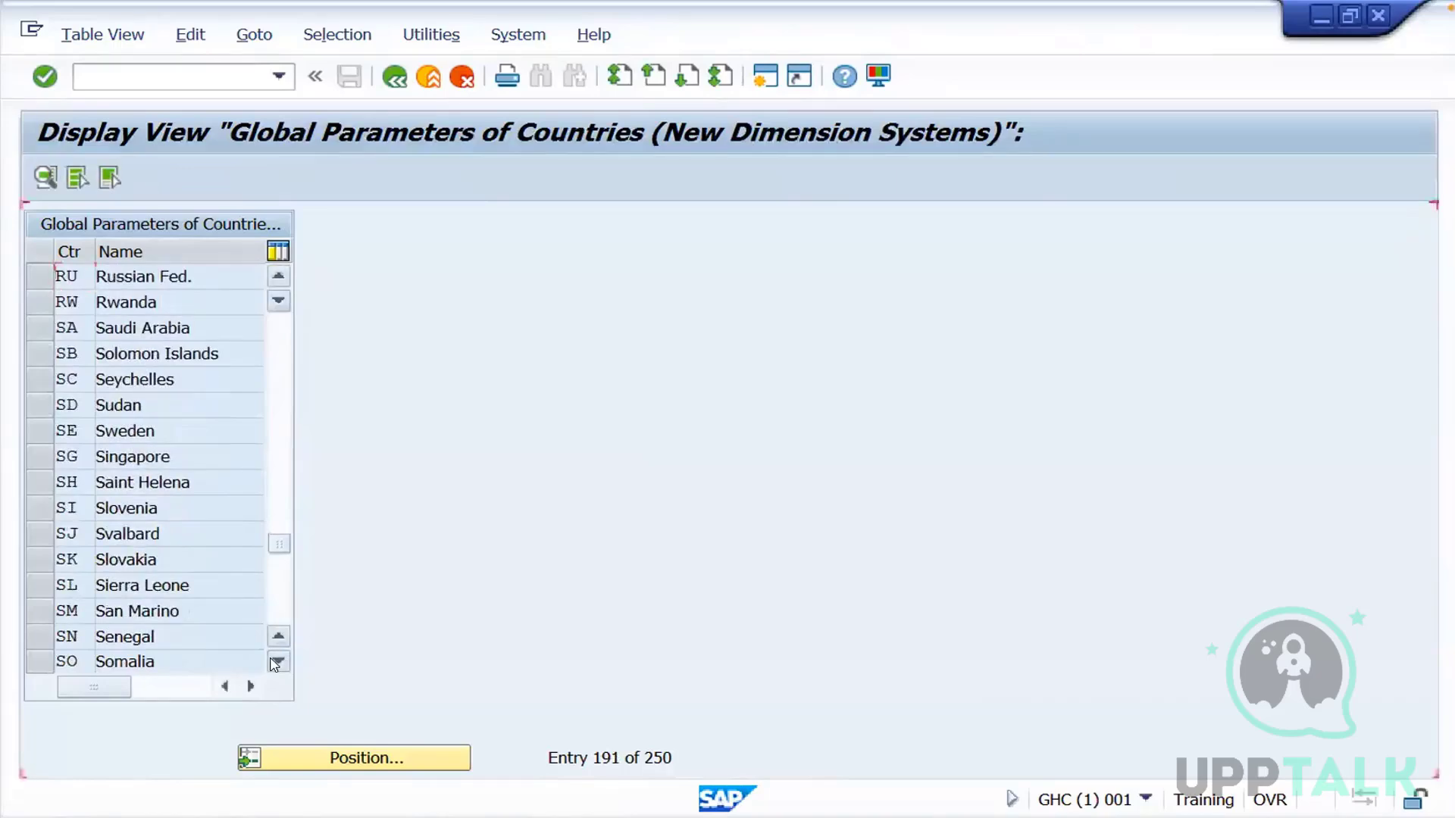
click(274, 663)
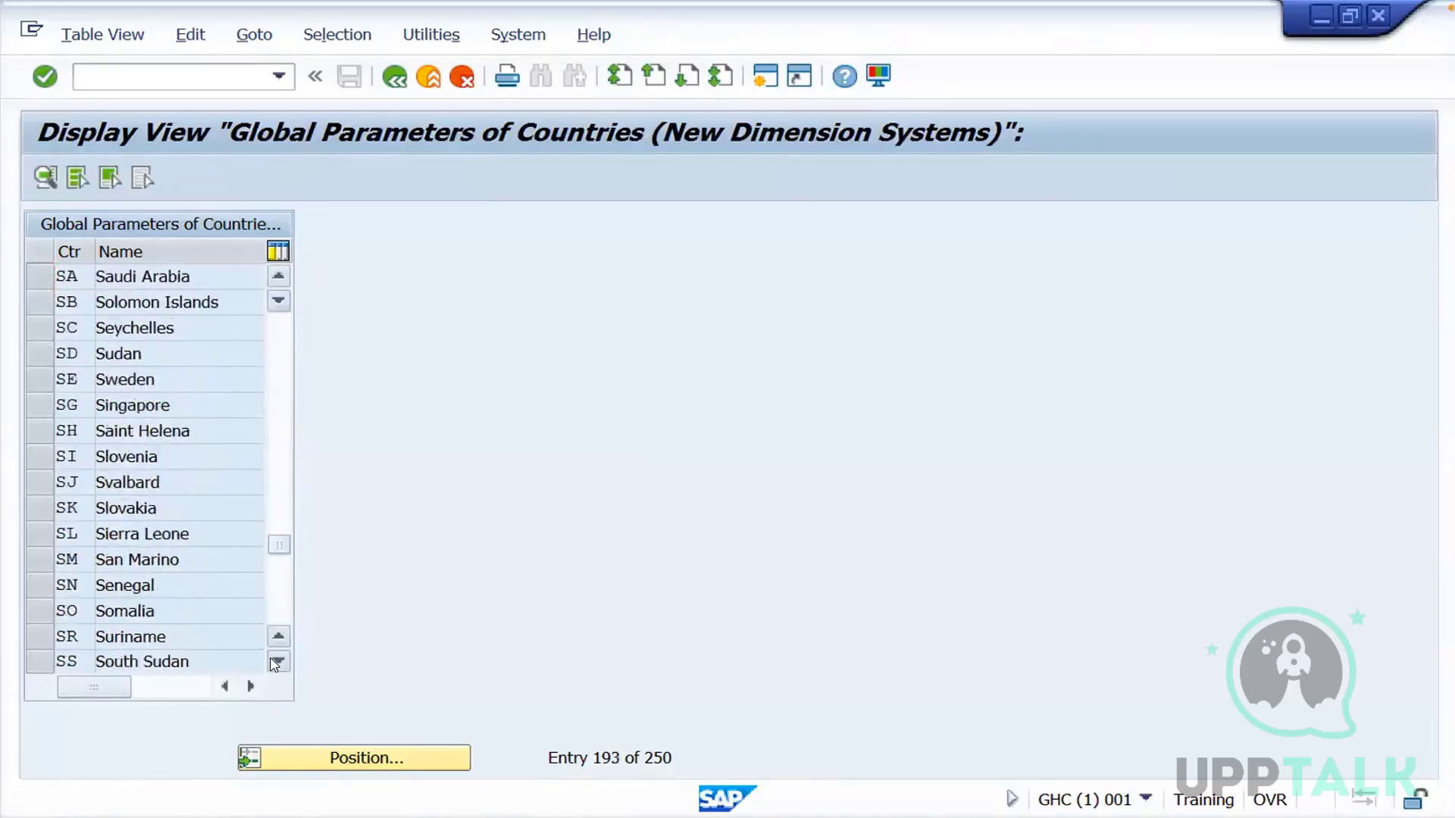
click(274, 662)
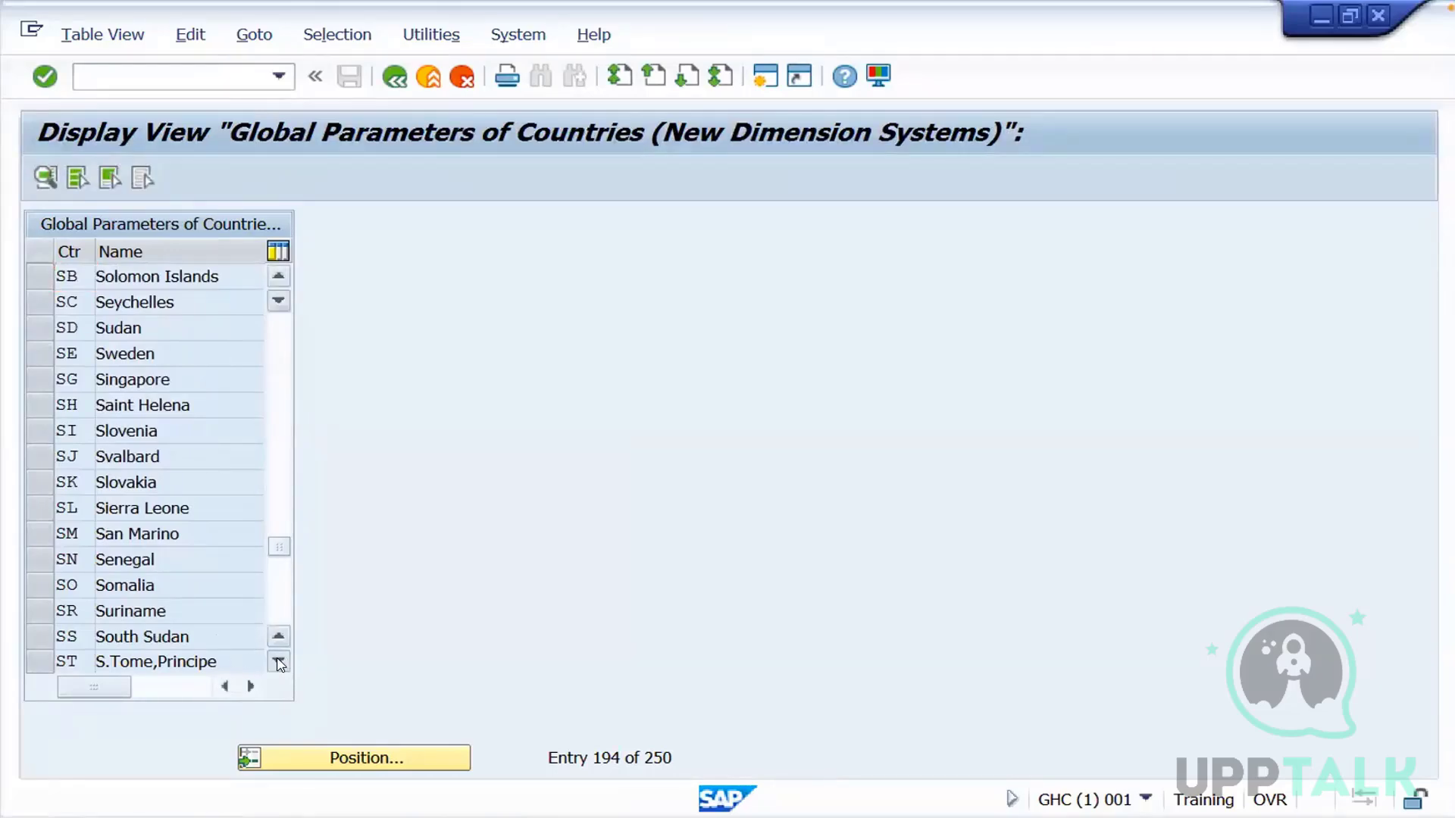
click(277, 662)
click(278, 662)
click(277, 663)
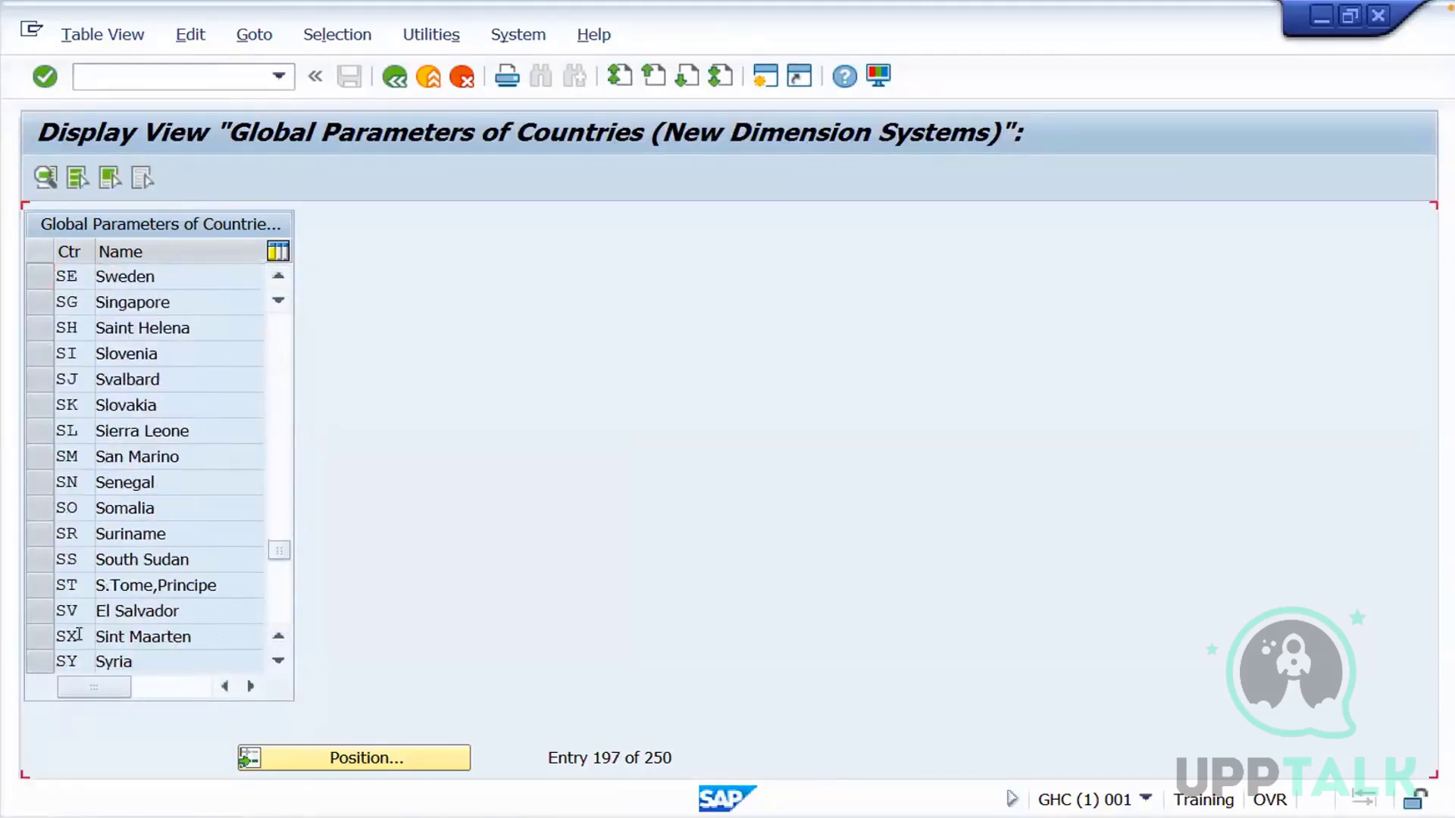
click(277, 662)
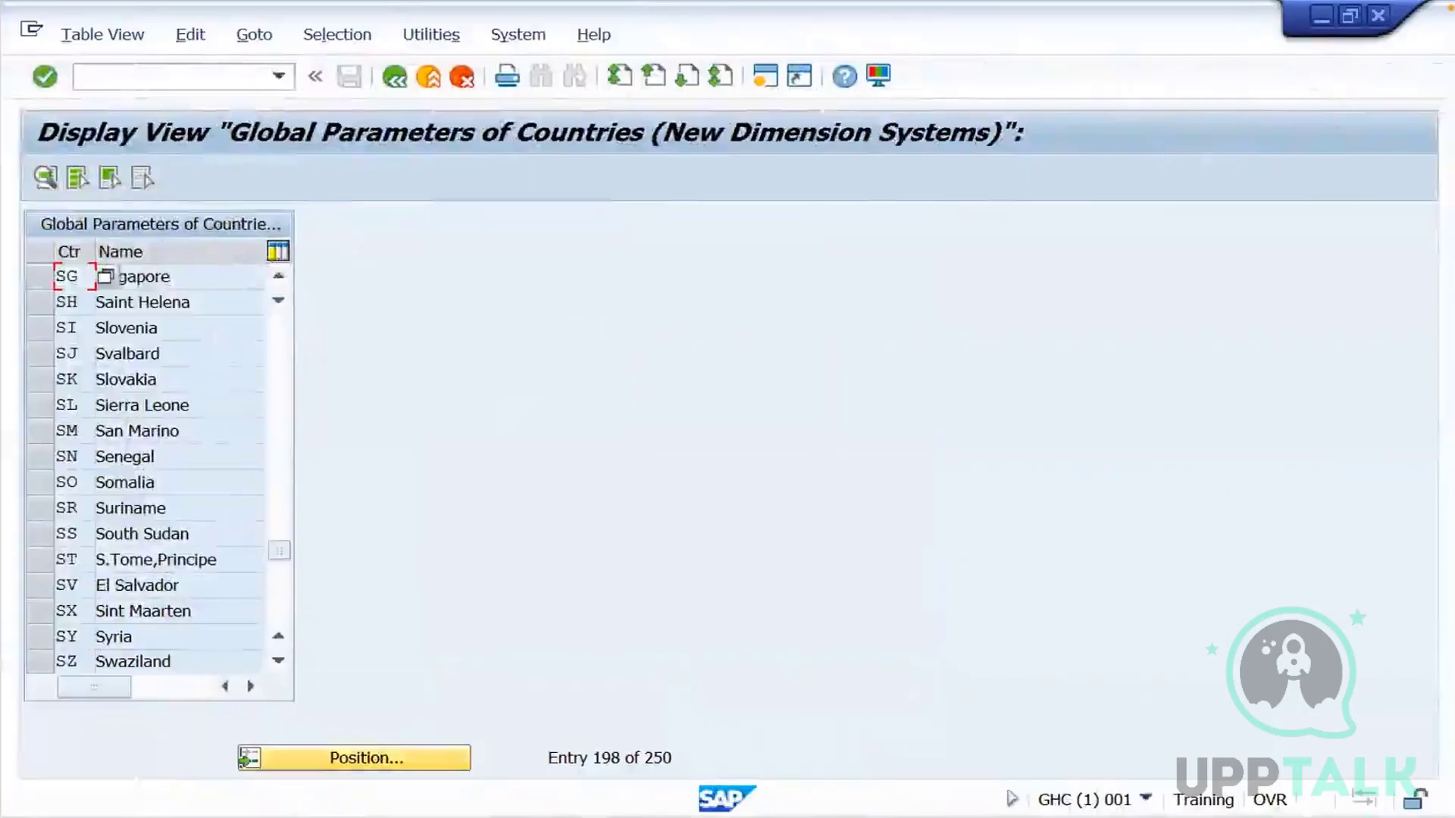
Switch to the TRN session showing request TRNK900002 and release that request directly
mouse_move(424, 817)
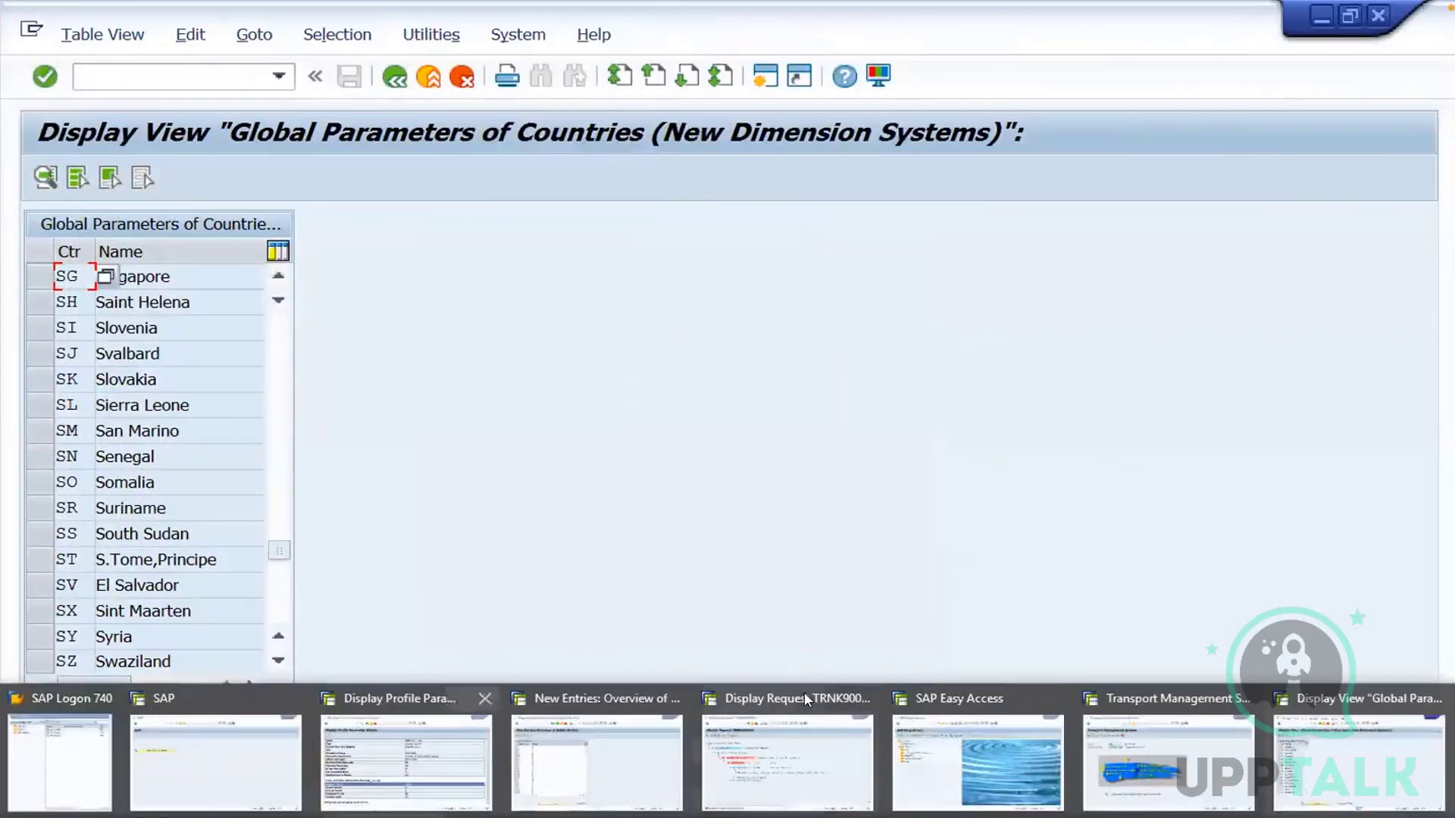
click(790, 716)
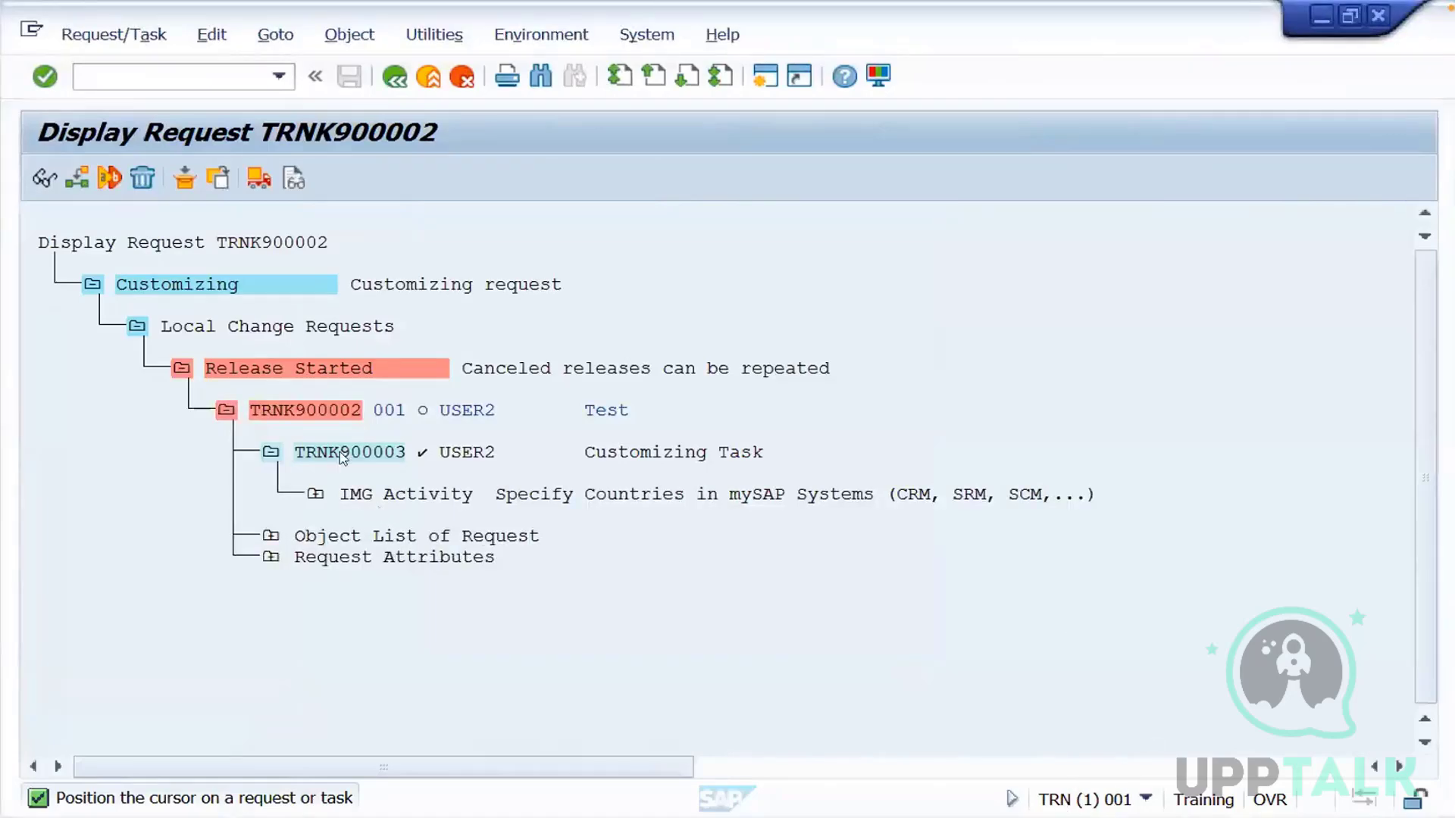
click(331, 414)
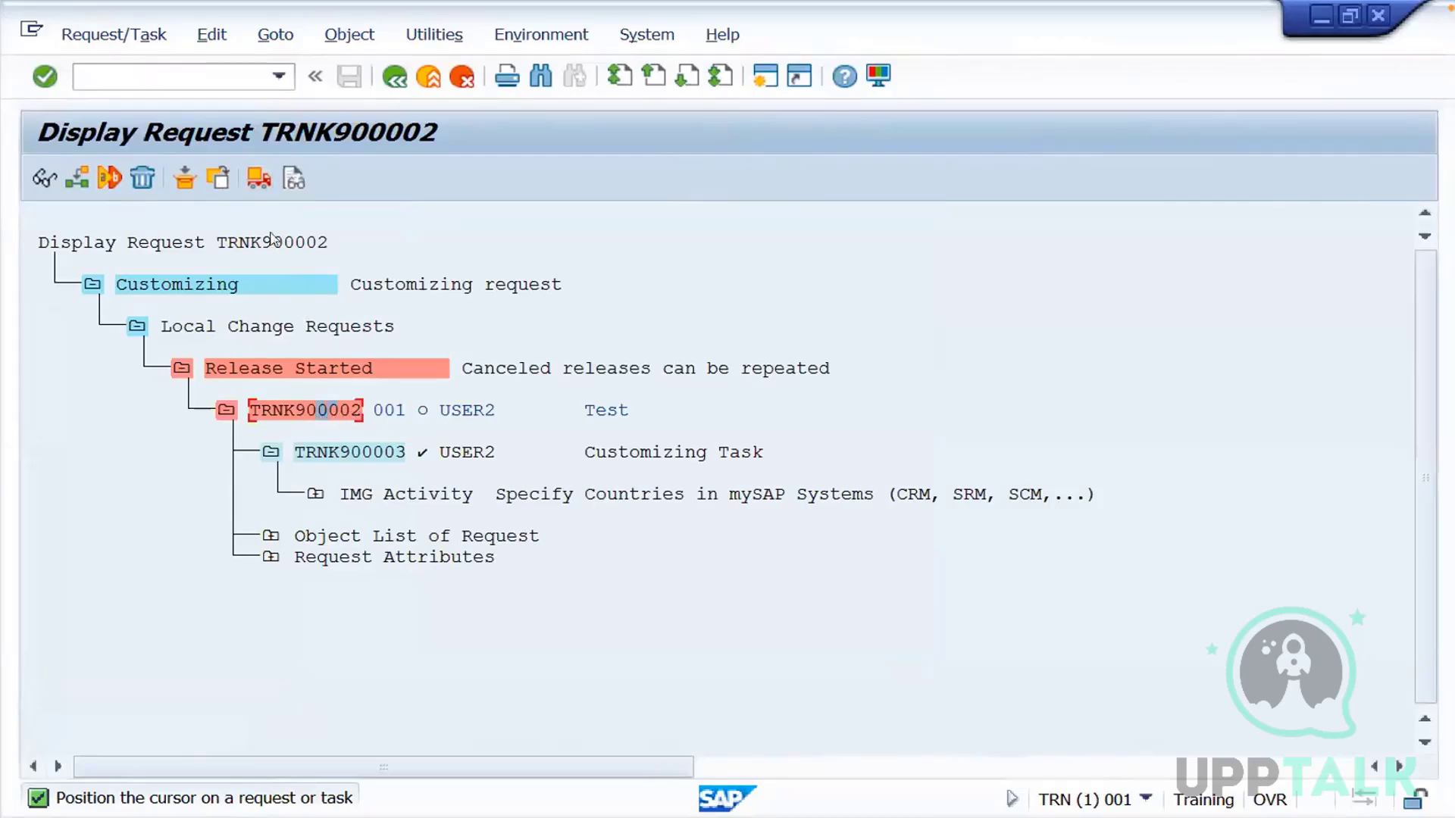
click(258, 179)
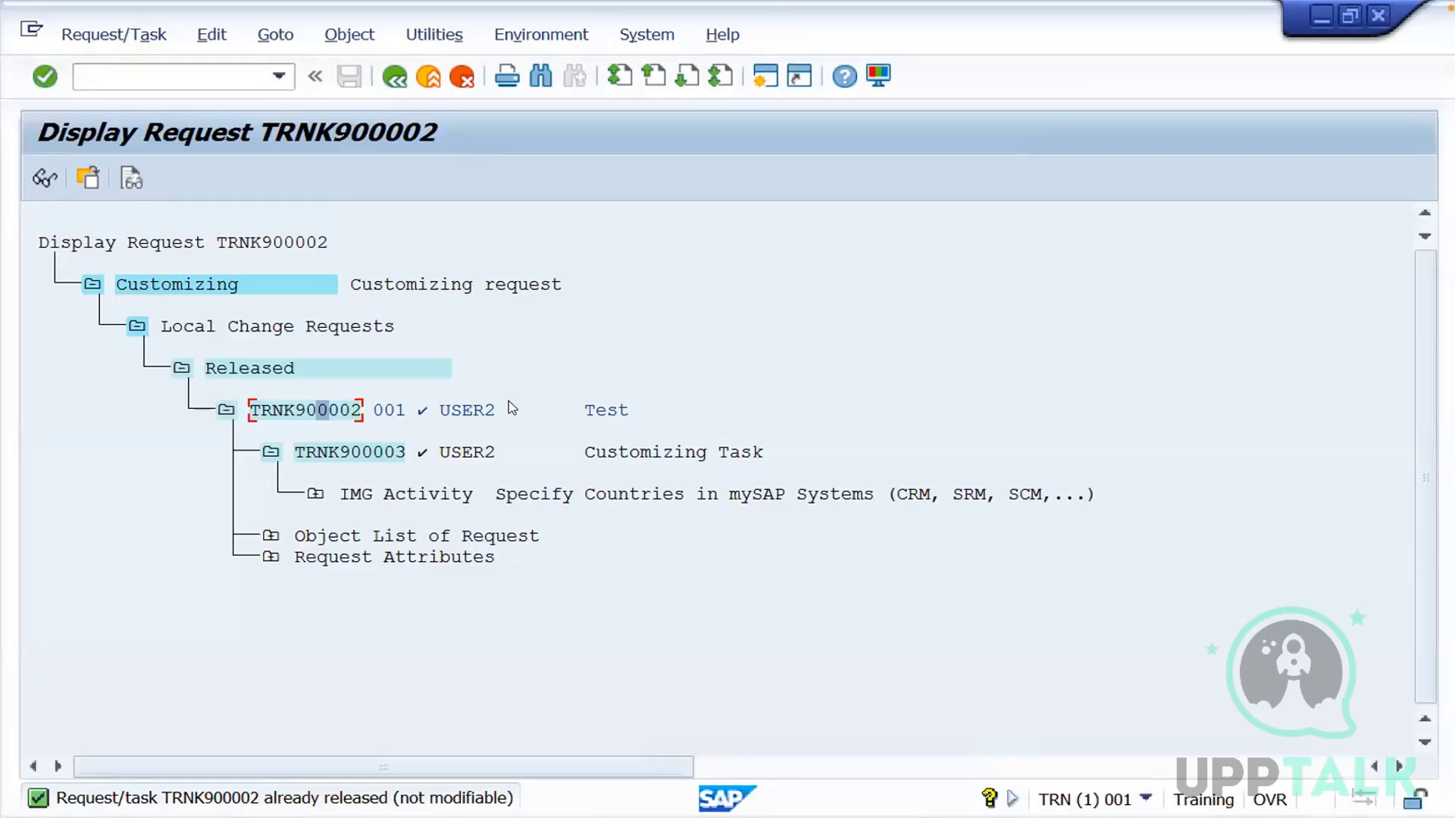
Start transaction stms in TRN, open the GHC import queue from the import overview and refresh it
click(194, 73)
text(/nstms)
key(Return)
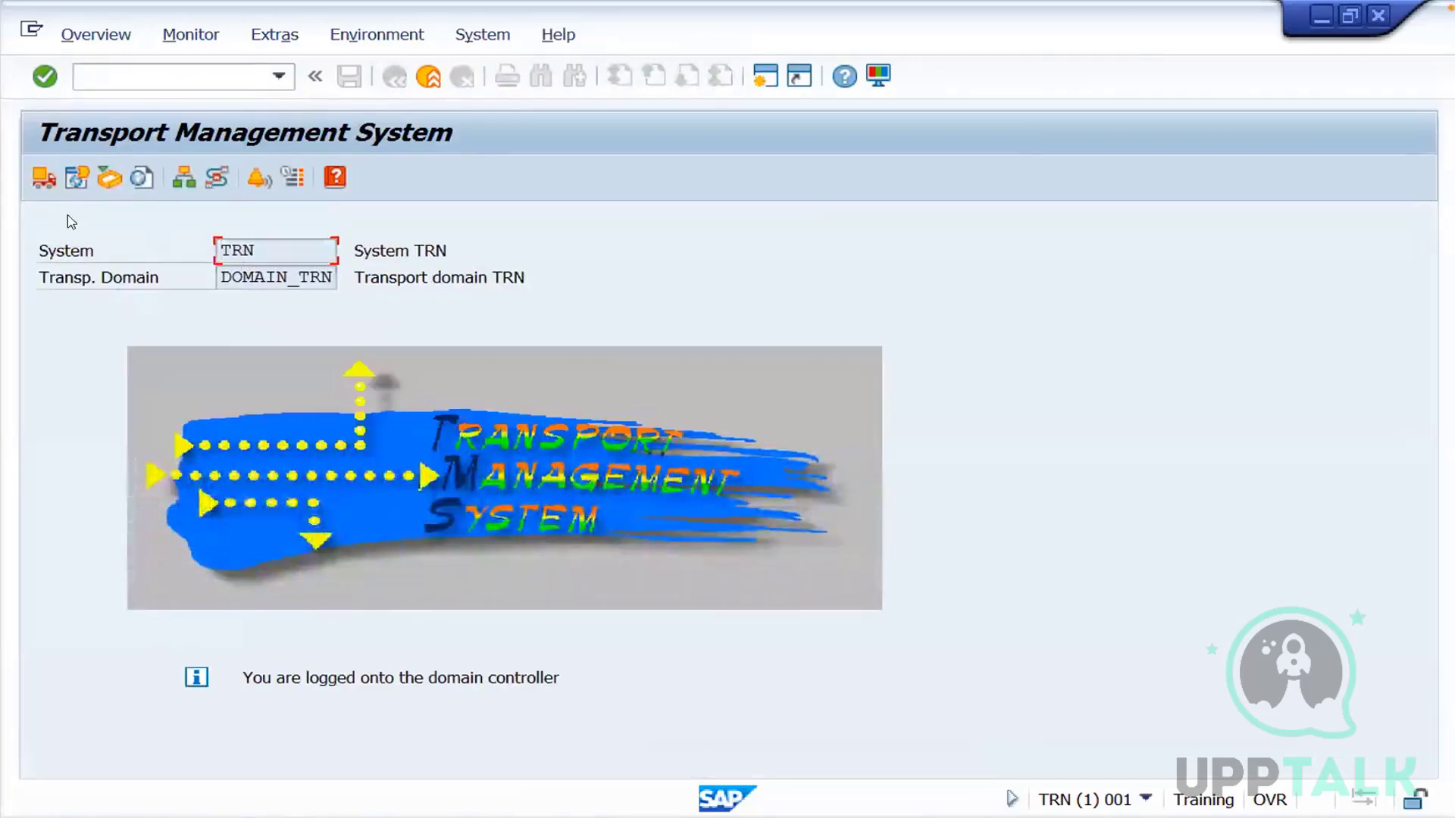
click(43, 178)
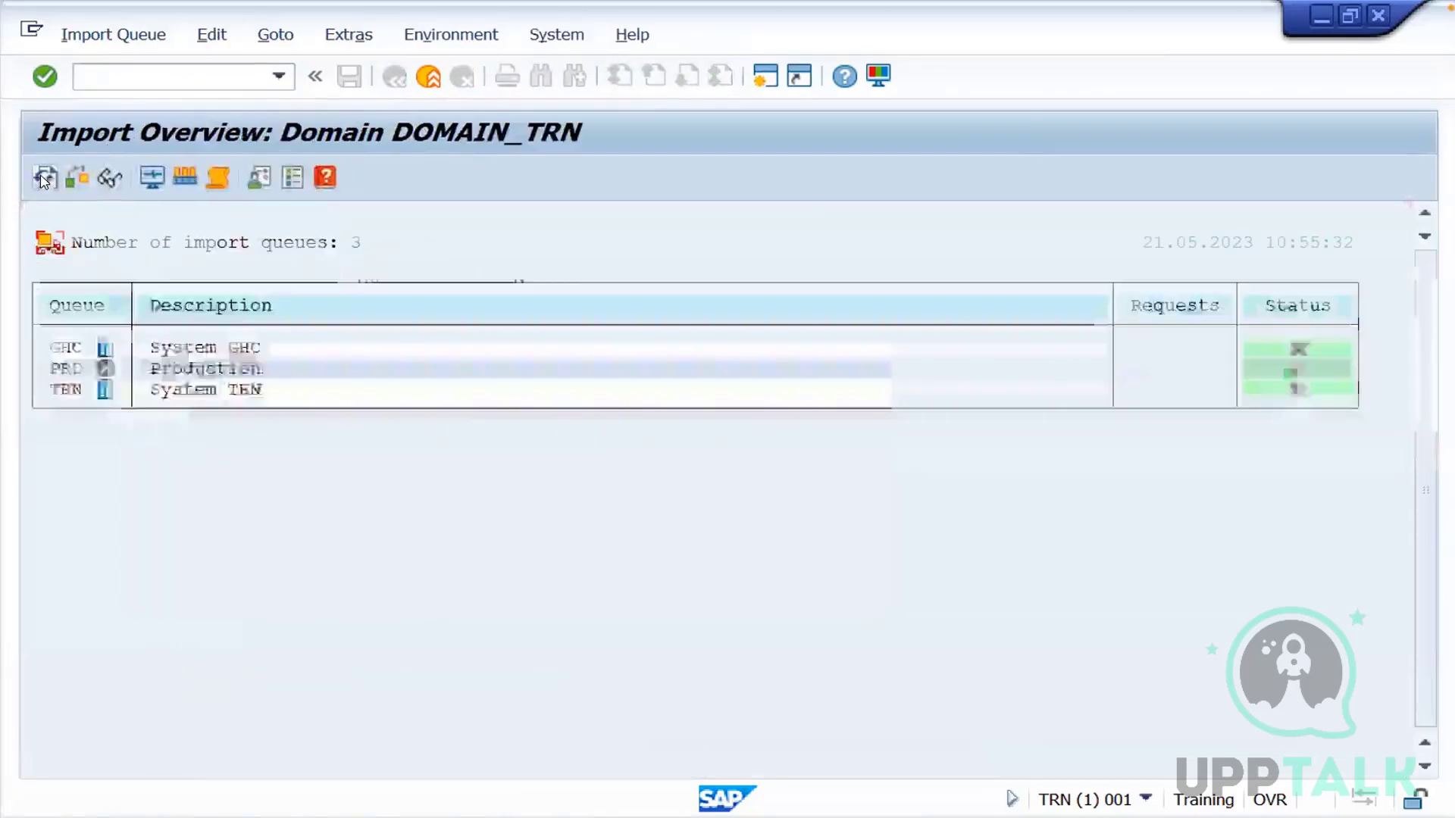
double_click(67, 348)
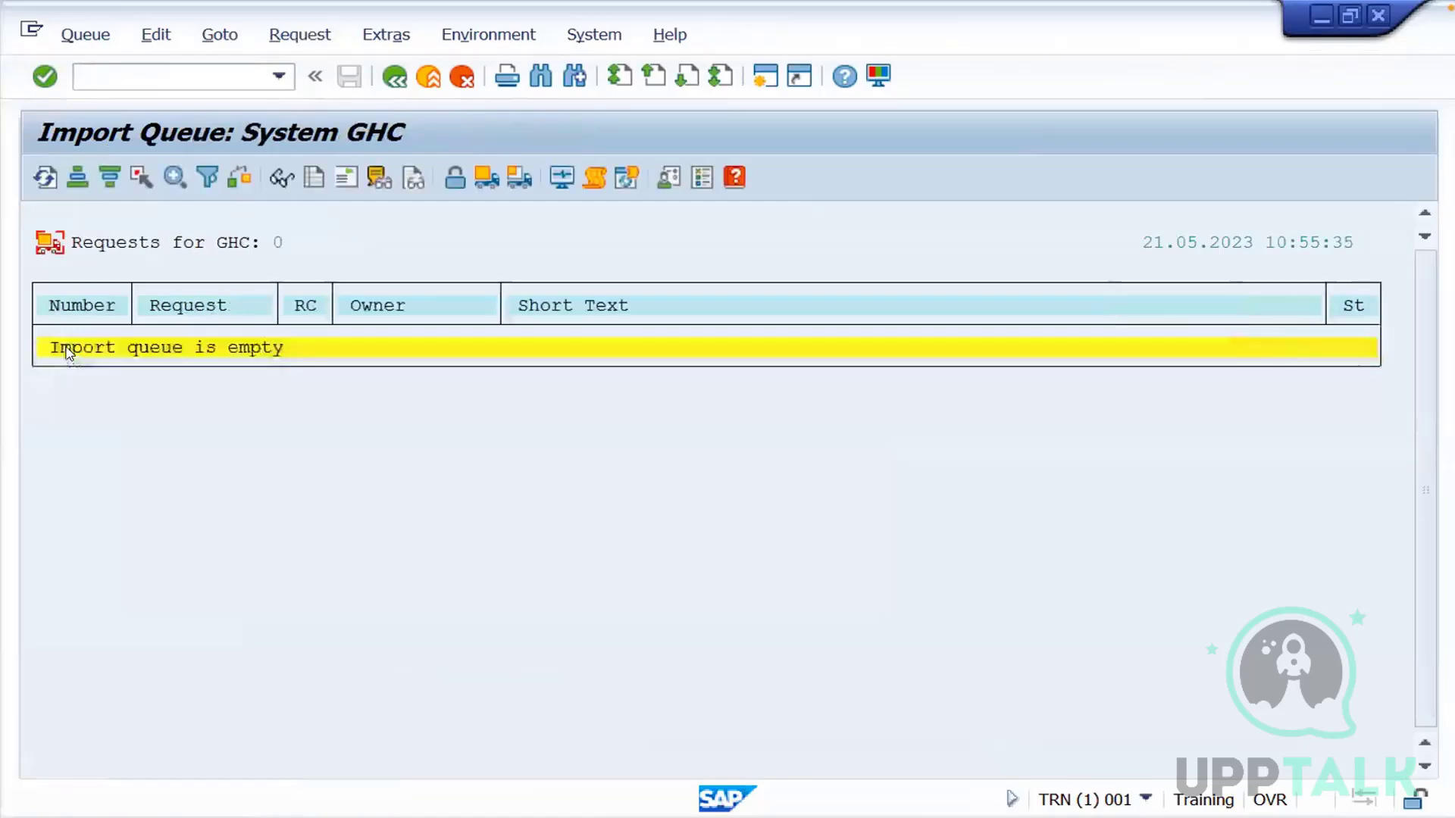
click(45, 179)
click(276, 816)
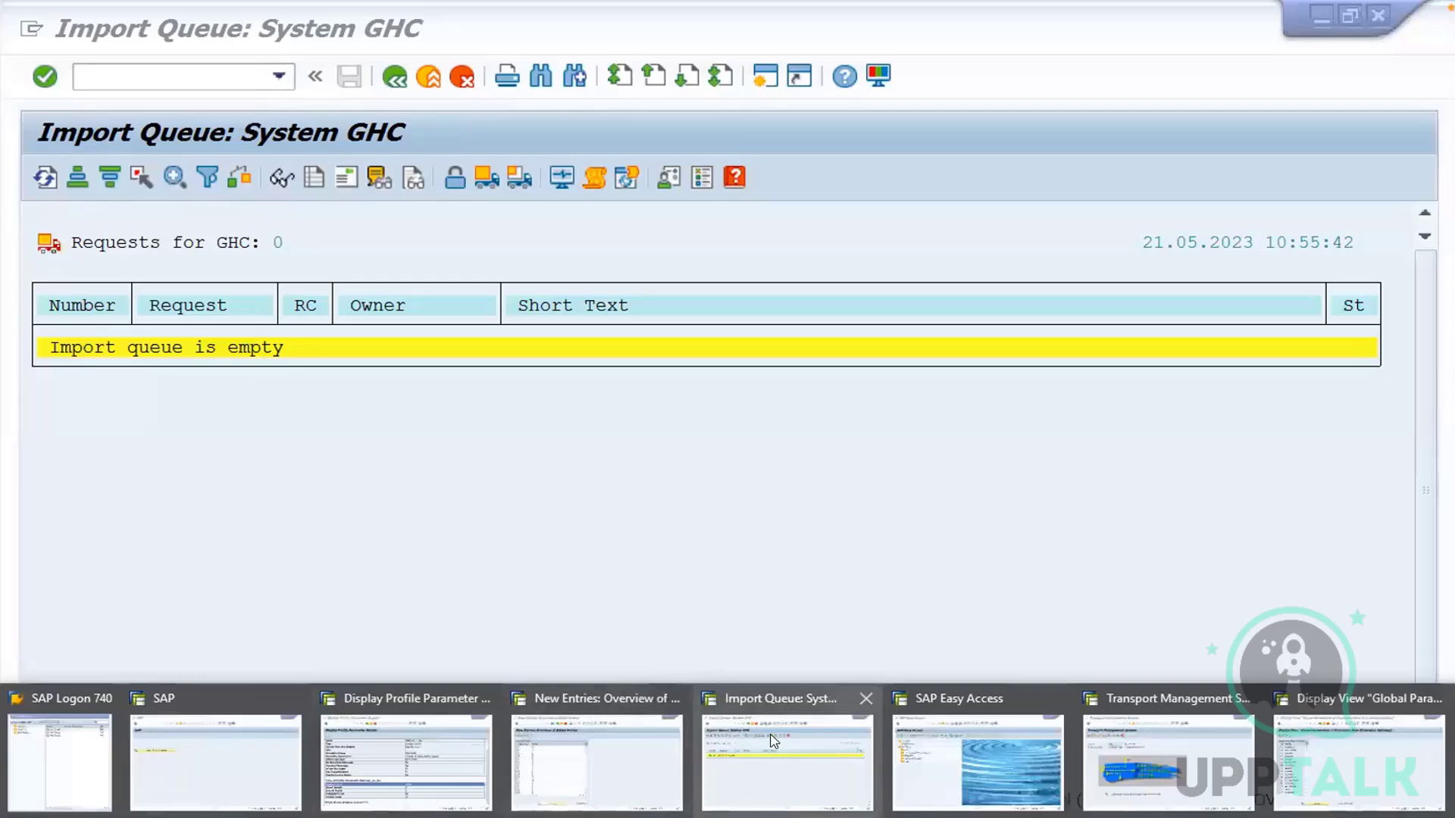
click(813, 754)
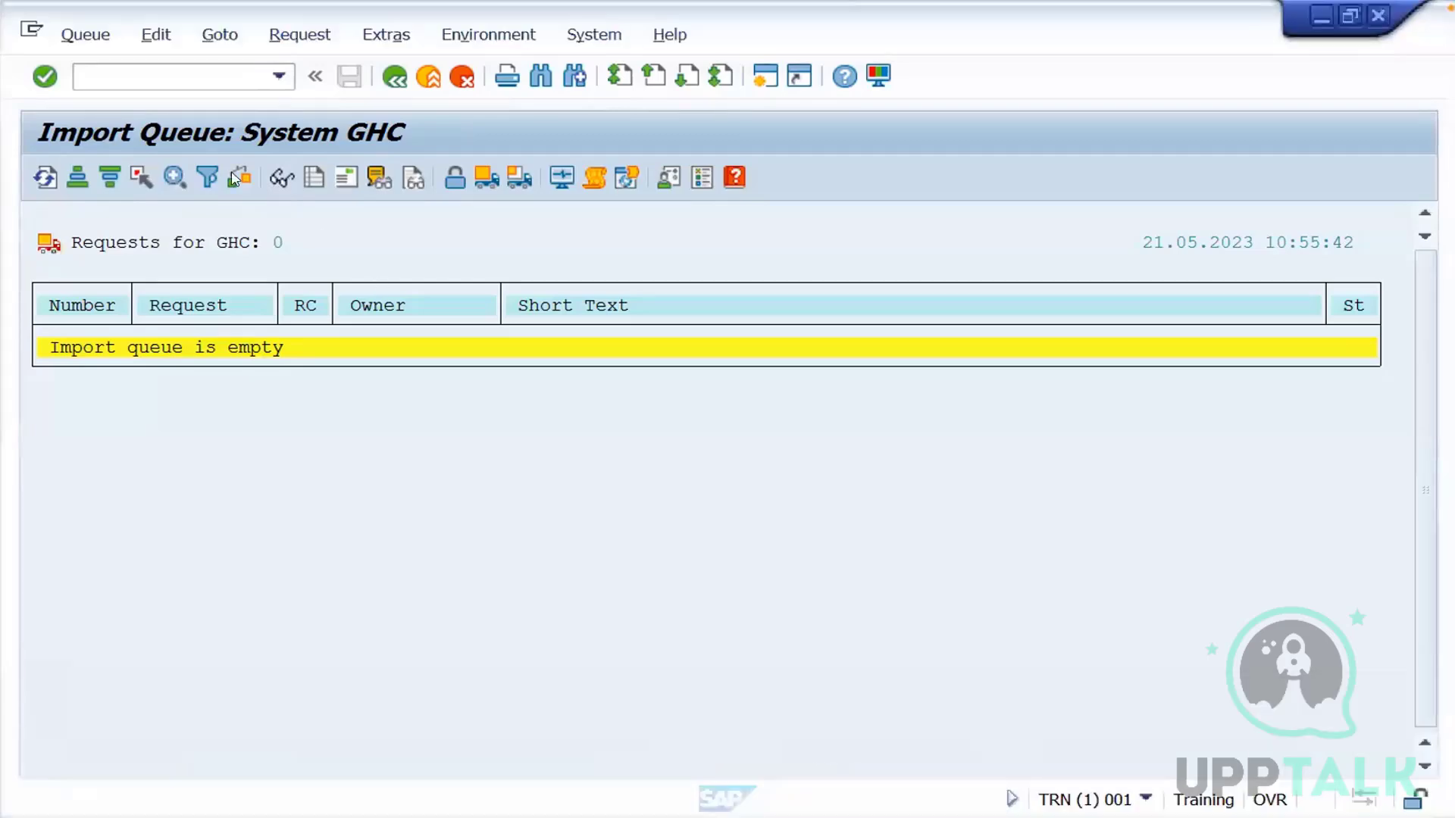
Leave the import queue for the Logical Systems maintenance view, accept the notice and start new entries
click(165, 69)
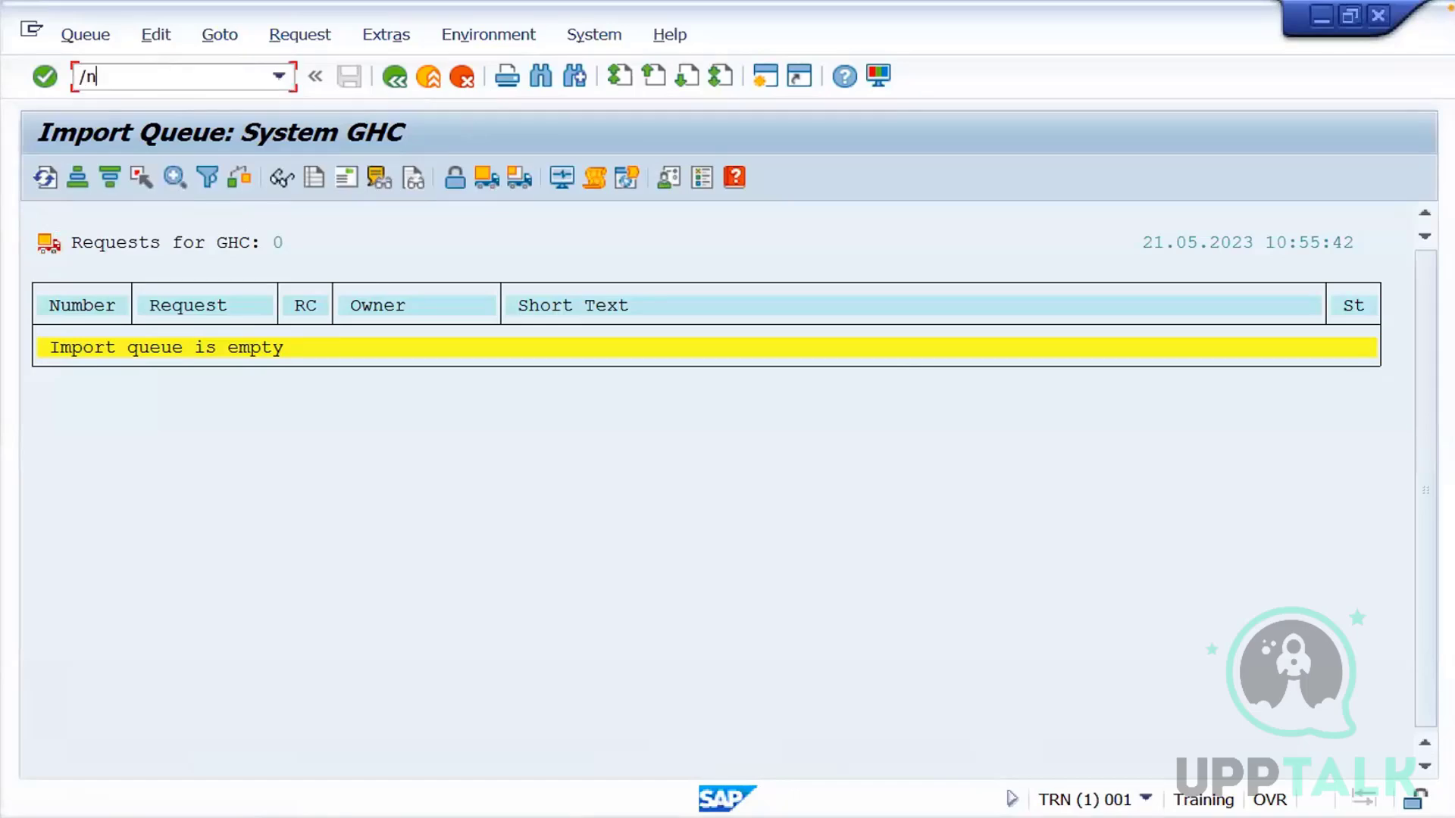
key(Return)
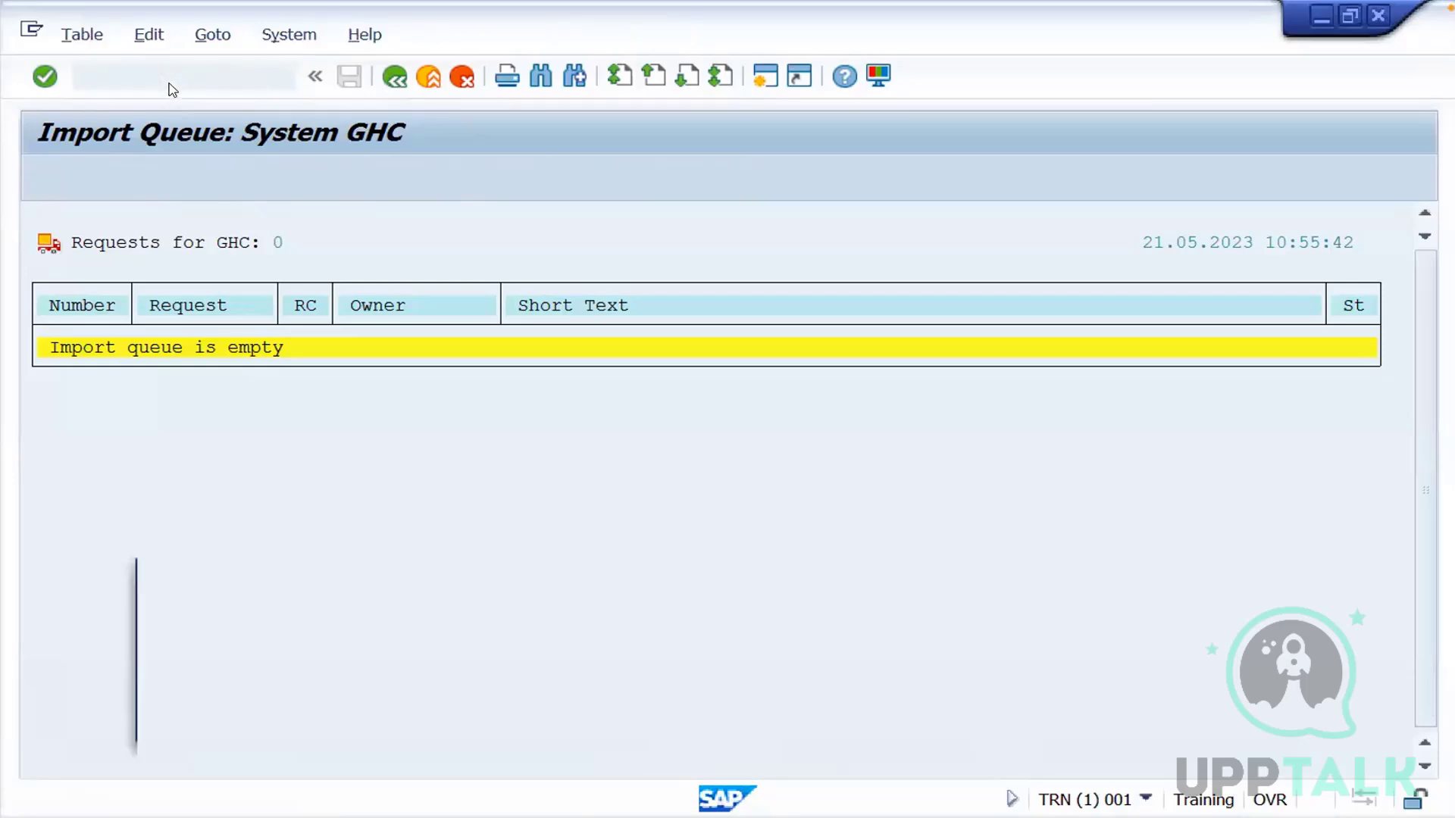
click(760, 717)
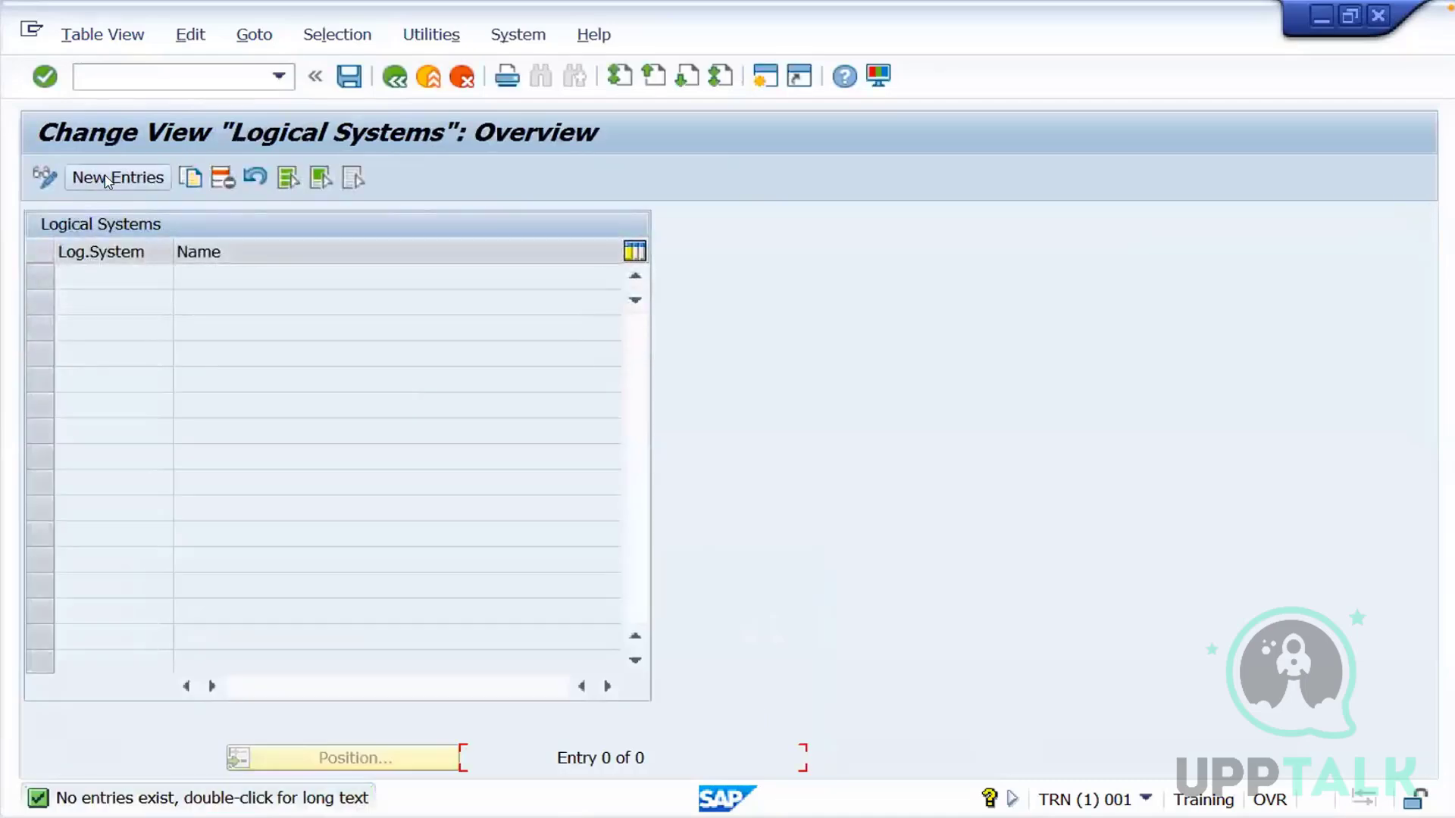
click(105, 177)
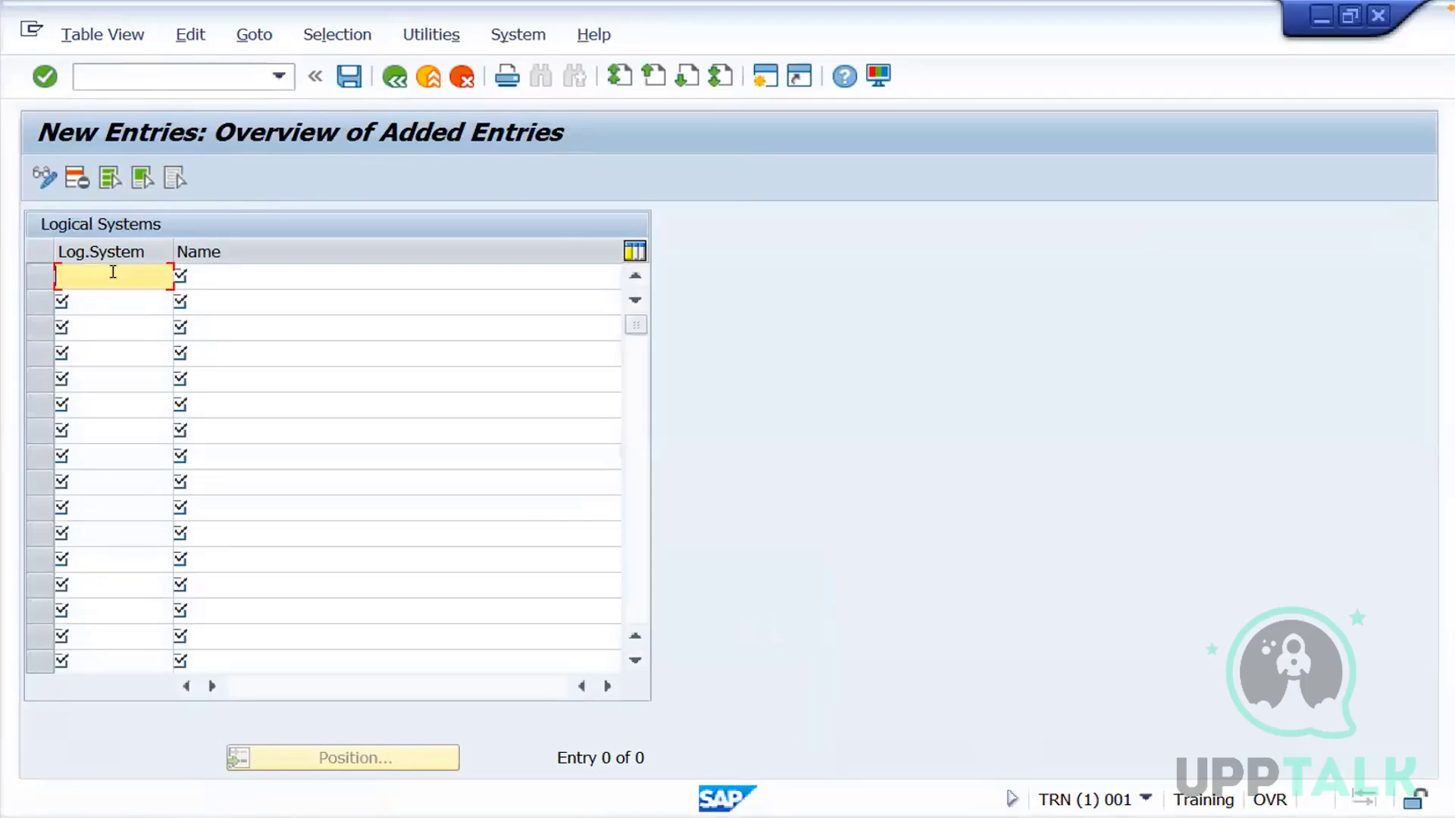
Add a logical system entry with a person's first name as the system and the surname as its name
click(267, 275)
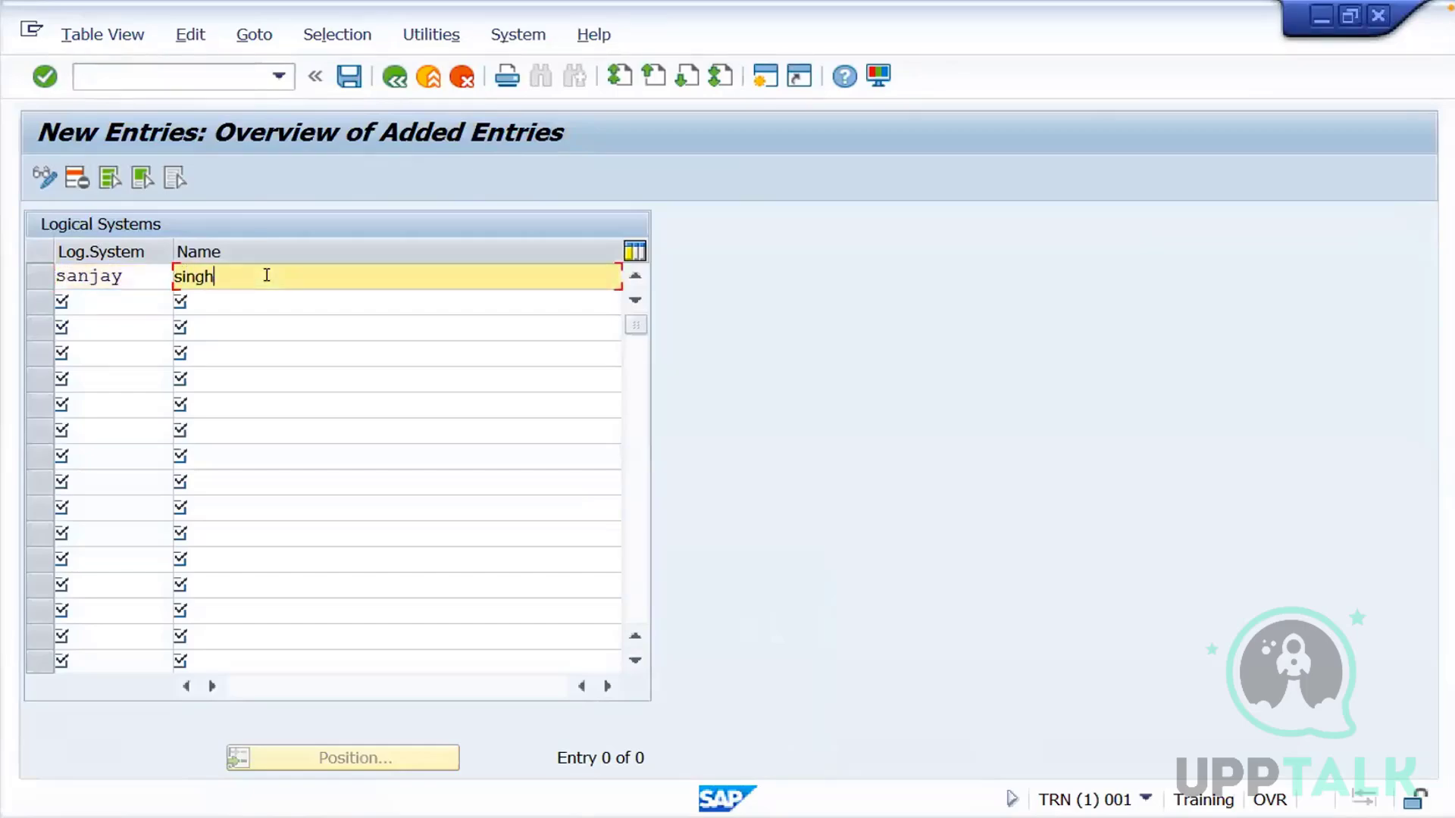
key(Return)
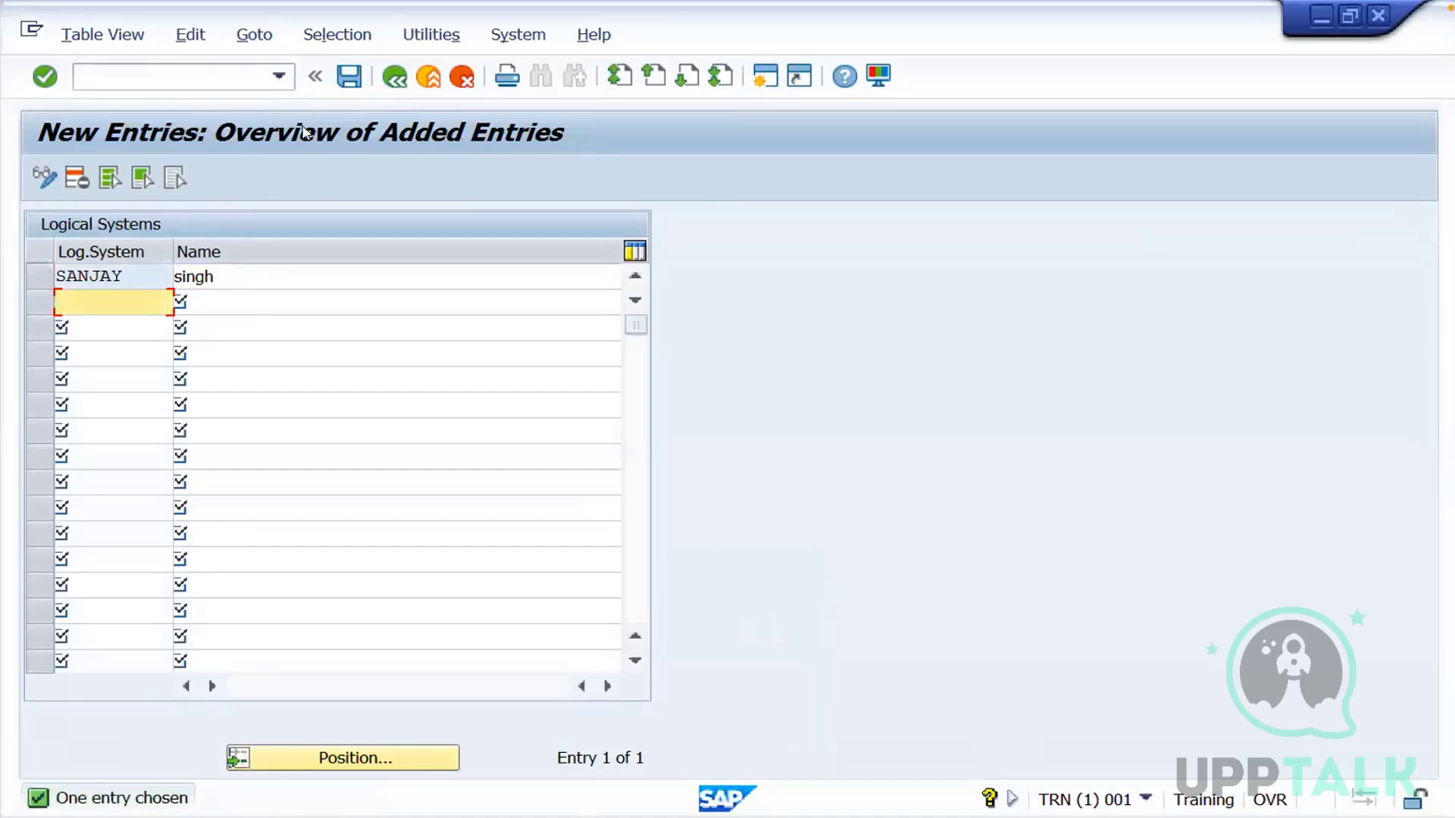
Save the logical system entry in a new Workbench request with the short description Logical System
click(350, 77)
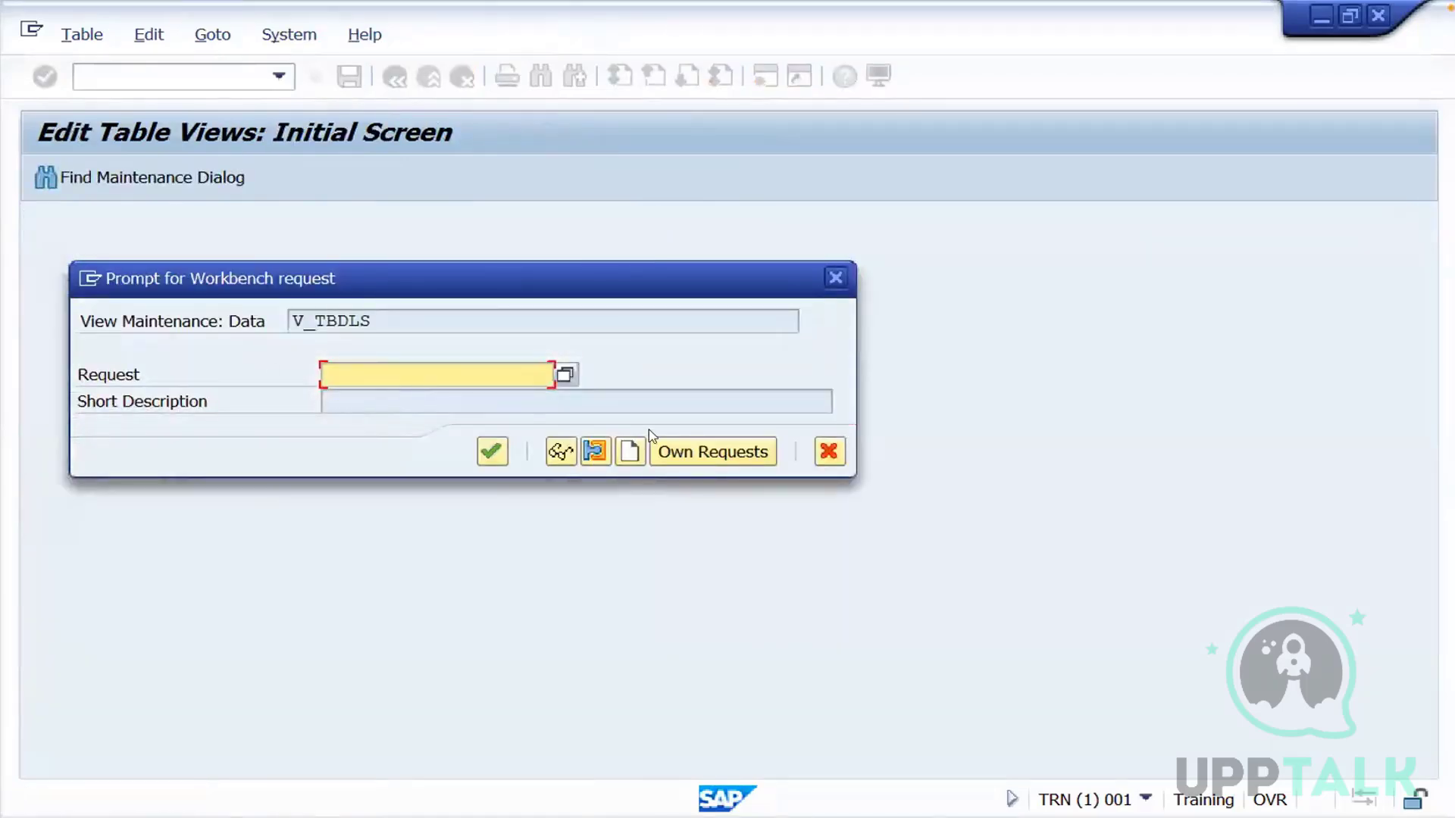
click(641, 459)
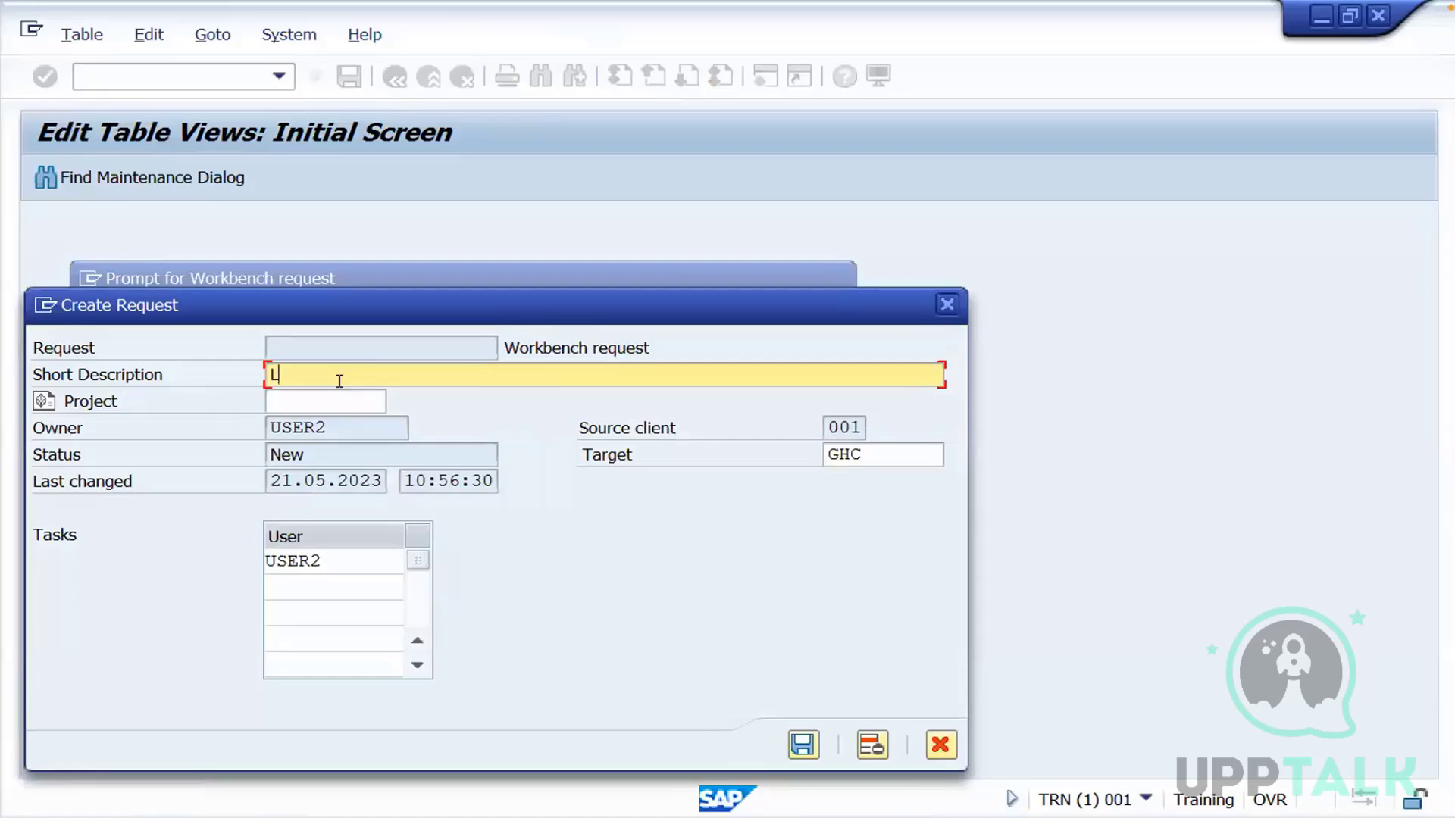
text(Logical System)
key(Return)
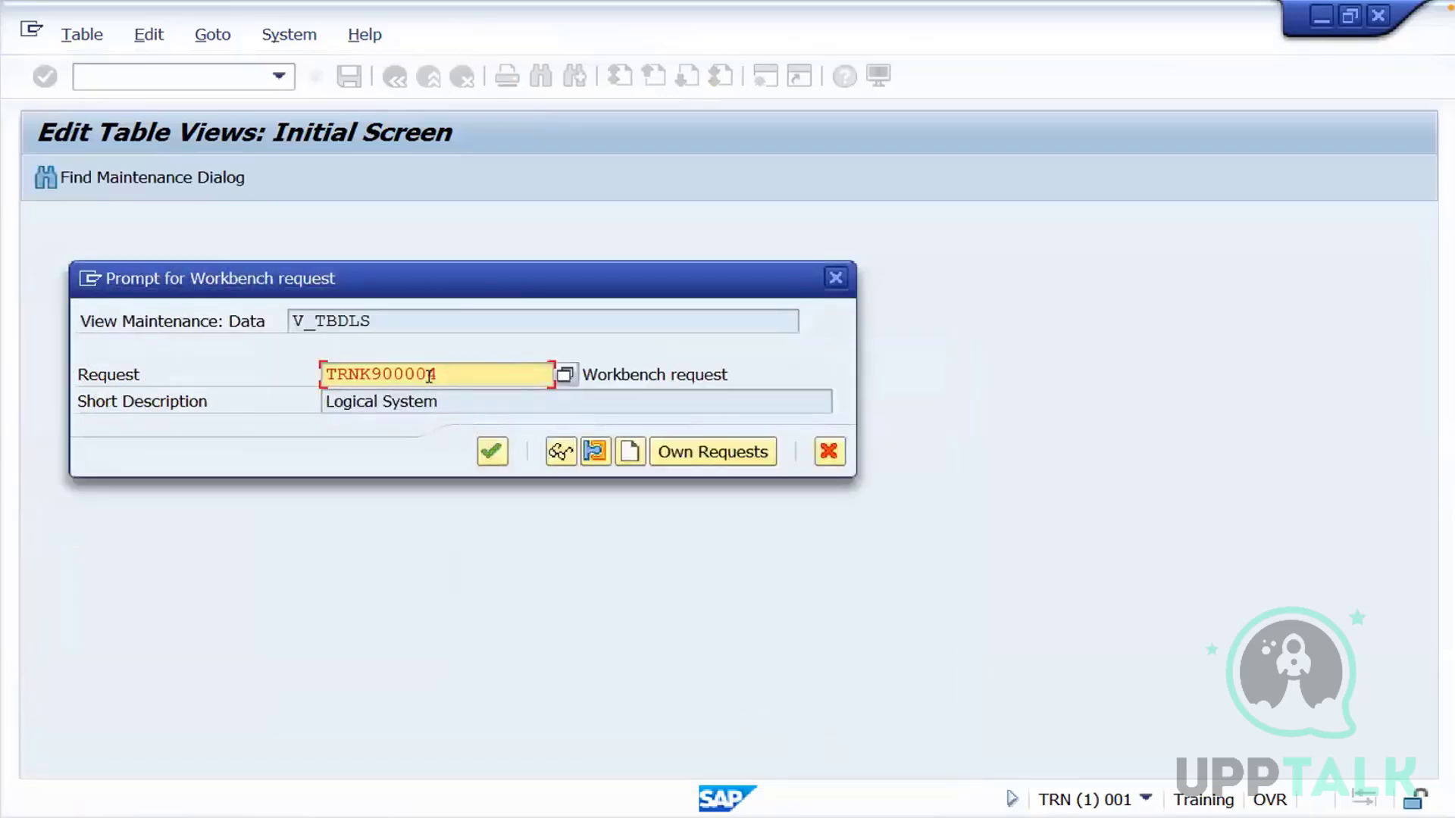
click(492, 453)
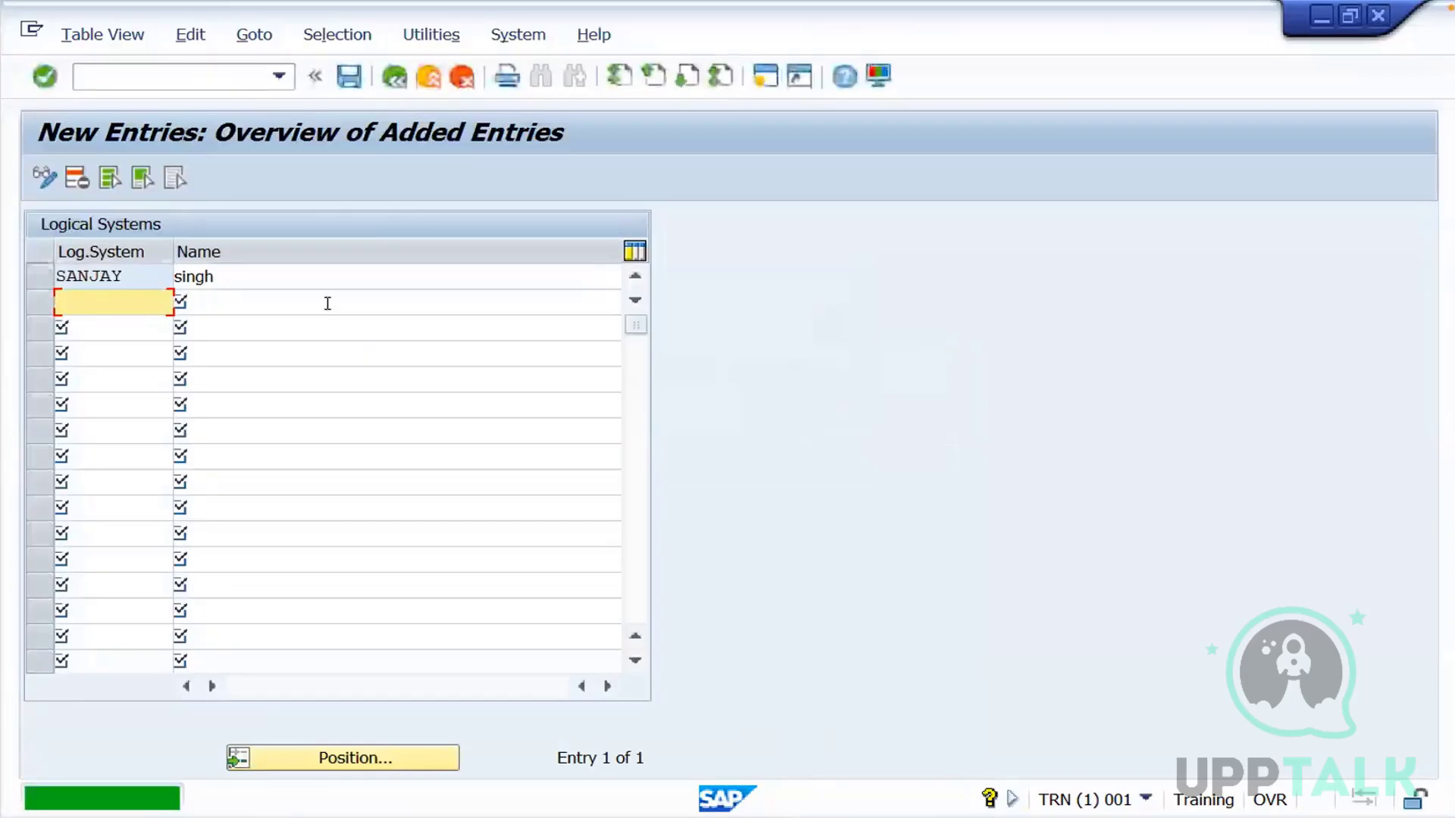
Leave the logical systems view and start transaction se01 to open the Transport Organizer
click(427, 78)
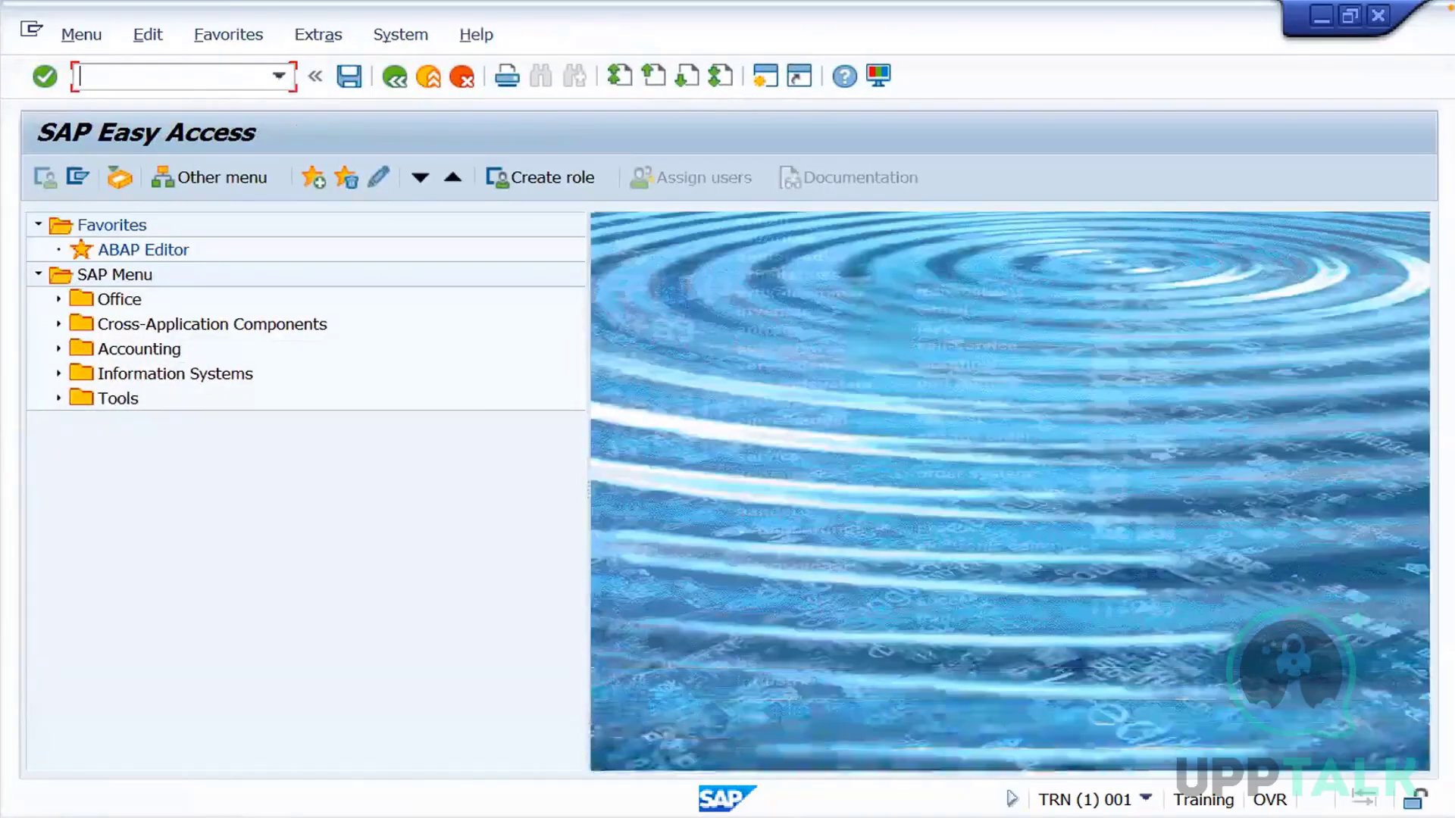
text(se)
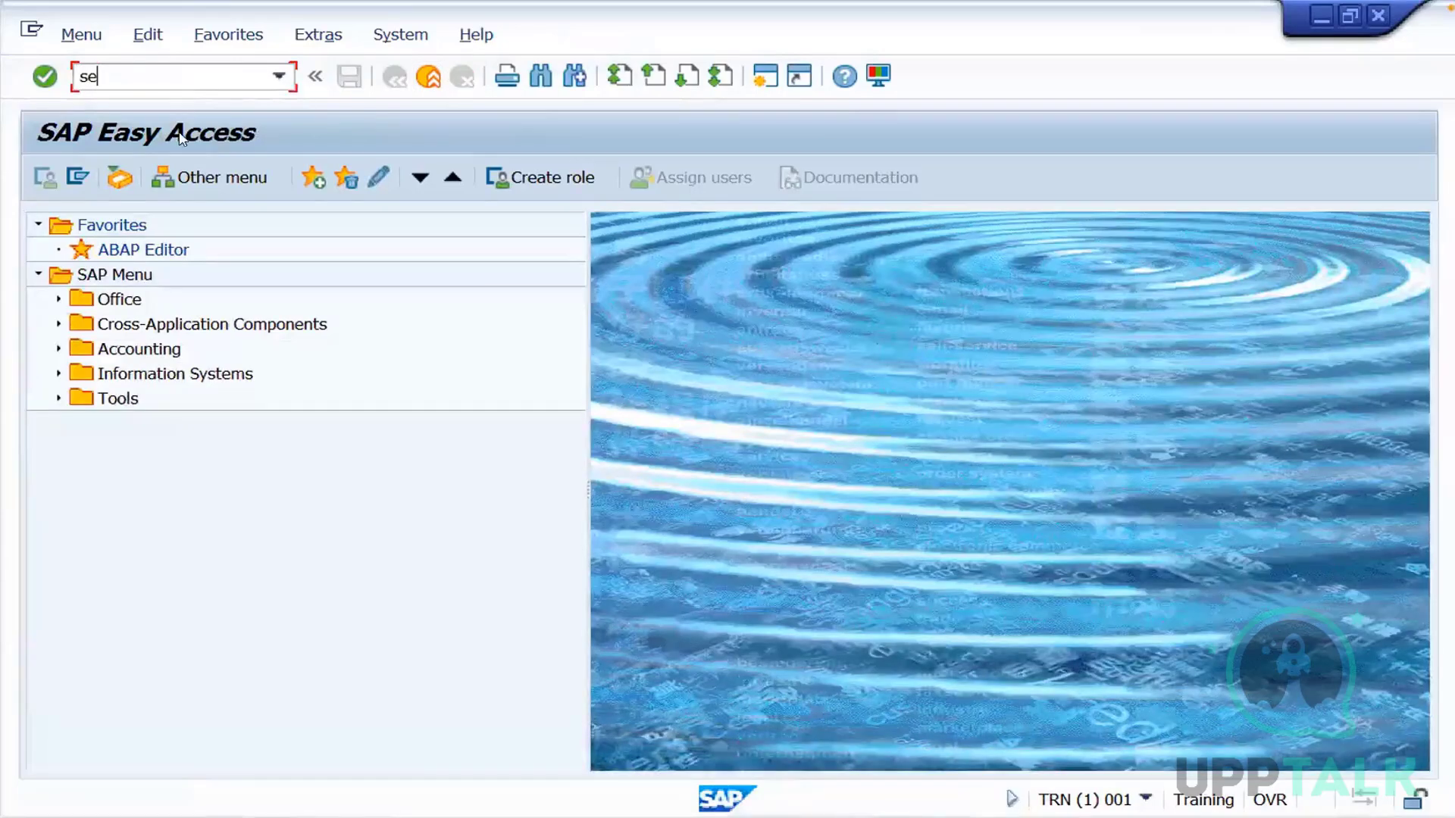
text(01)
key(Return)
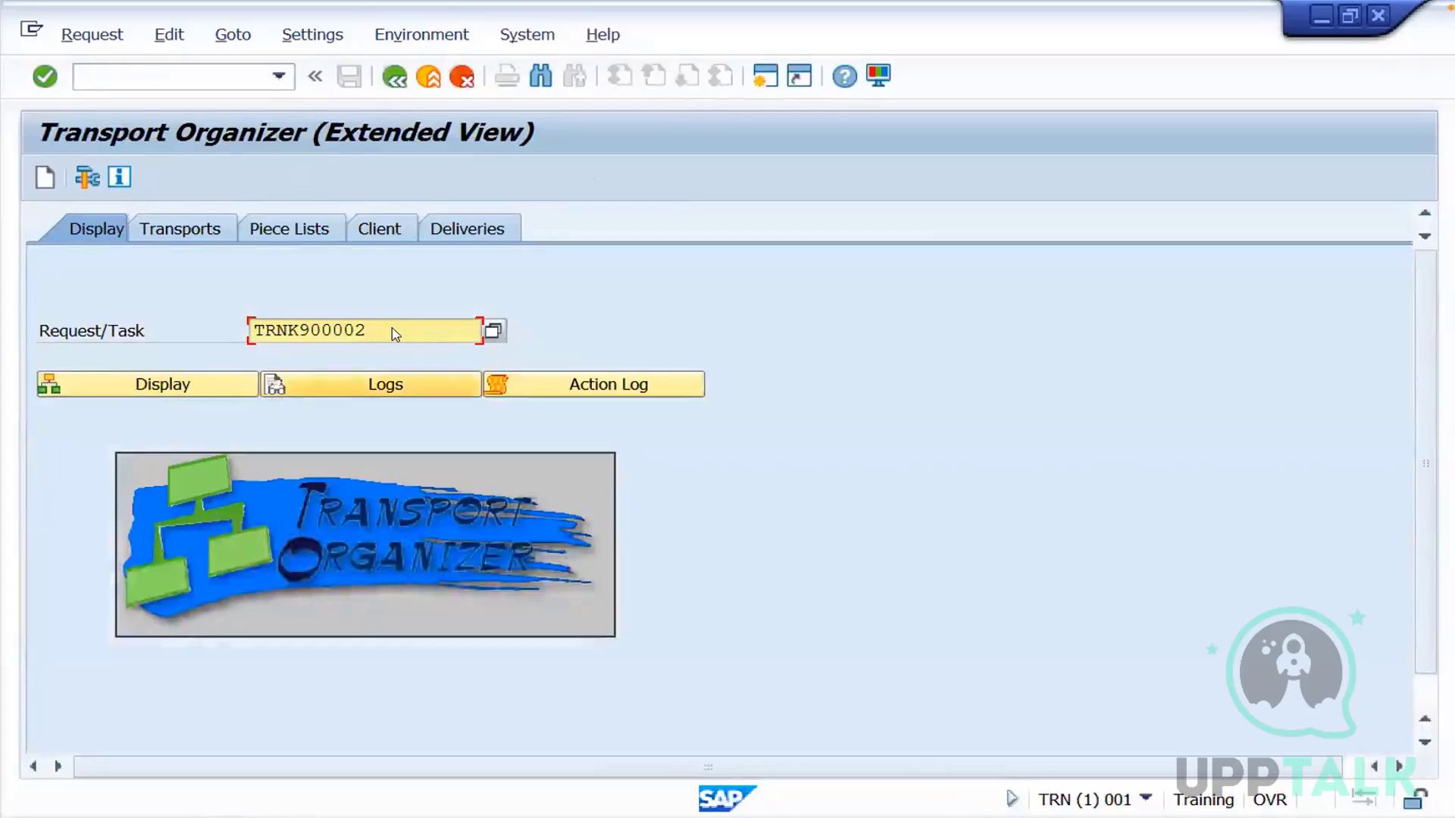
Display request TRNK900004 in the Transport Organizer
key(BackSpace)
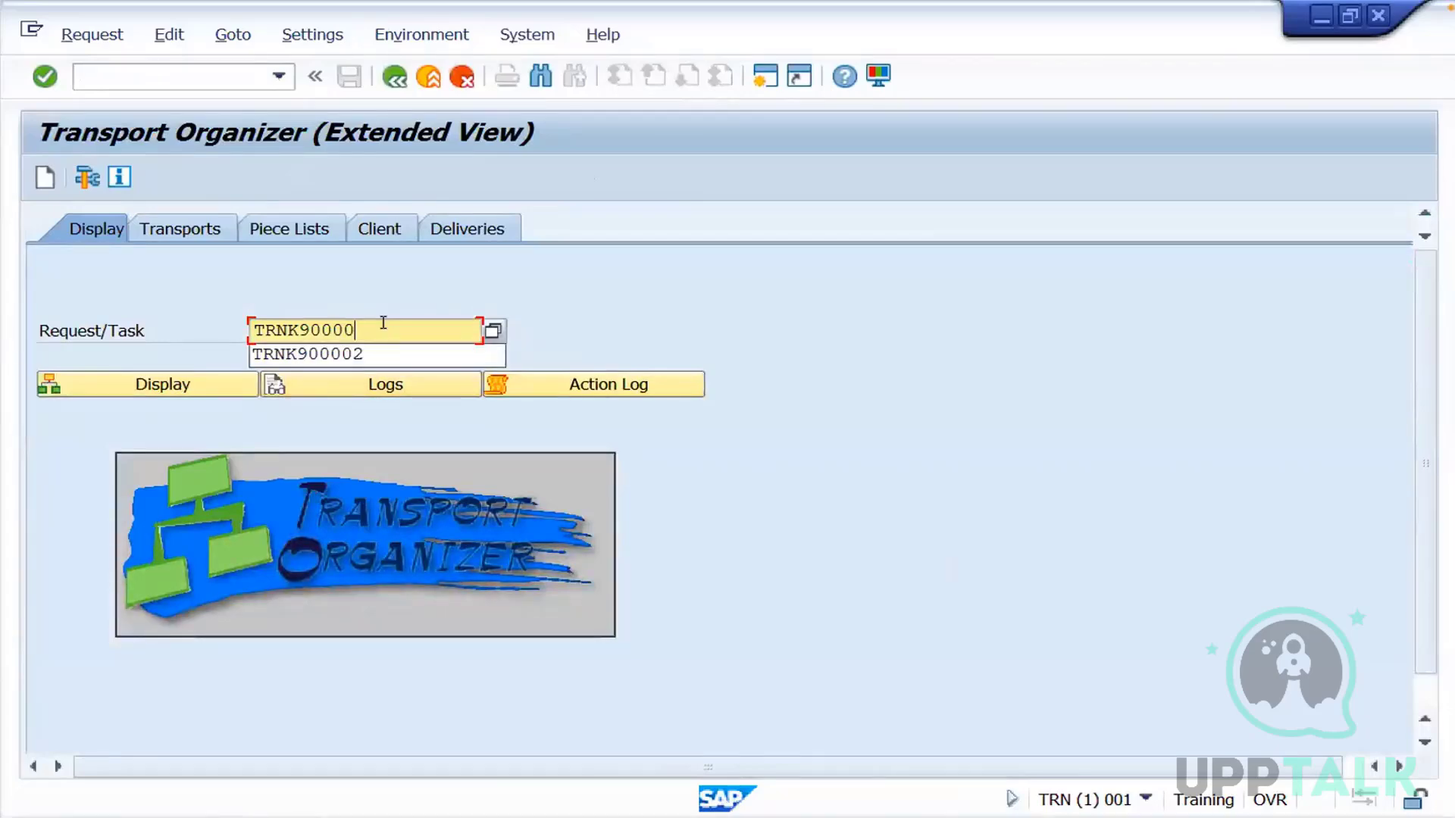
text(4)
click(184, 388)
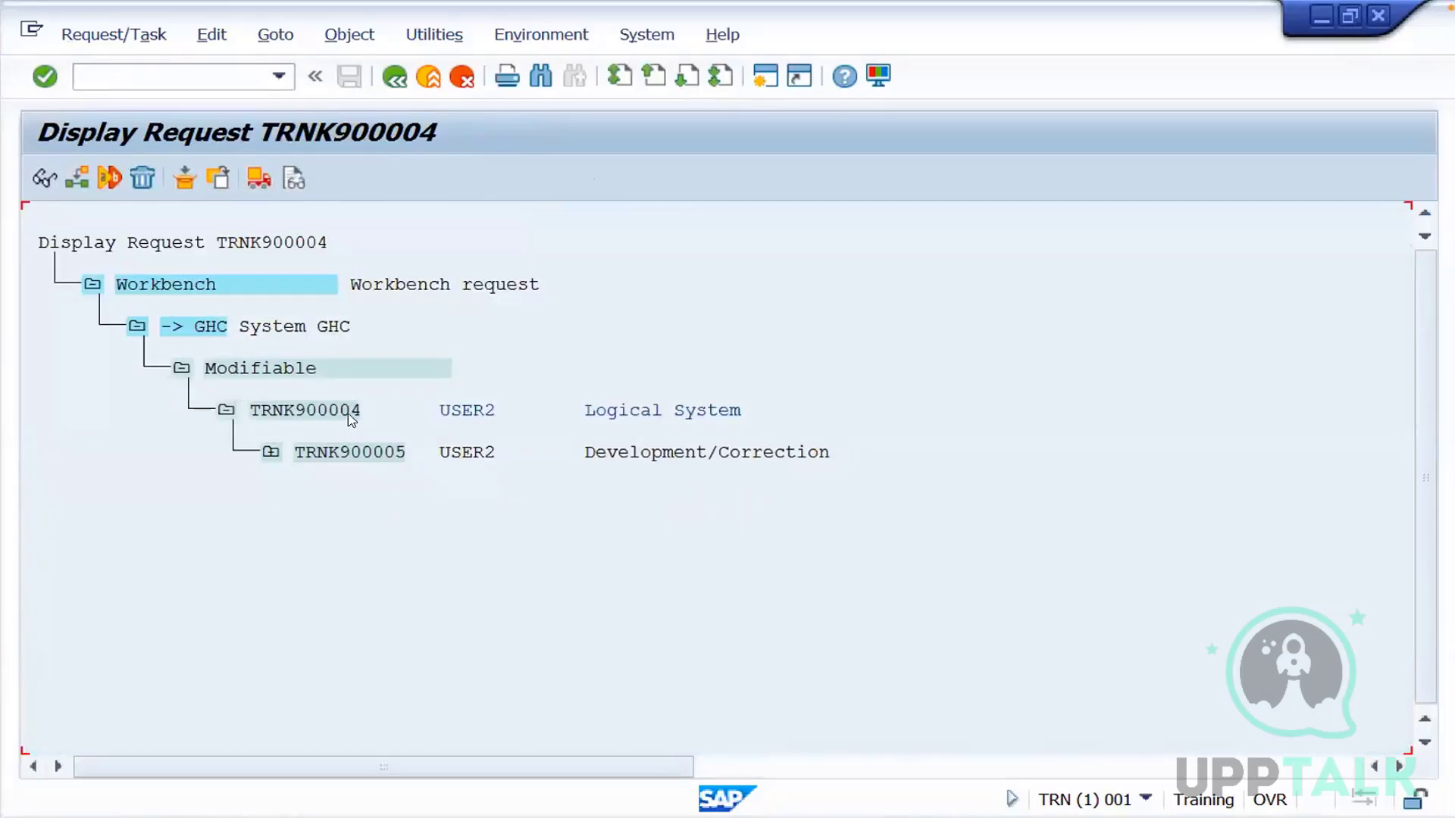
Expand task TRNK900005 through View Maintenance: Data and V_TBDLS to inspect the key recorded for table TBDLS
click(351, 413)
click(622, 453)
click(271, 455)
click(316, 497)
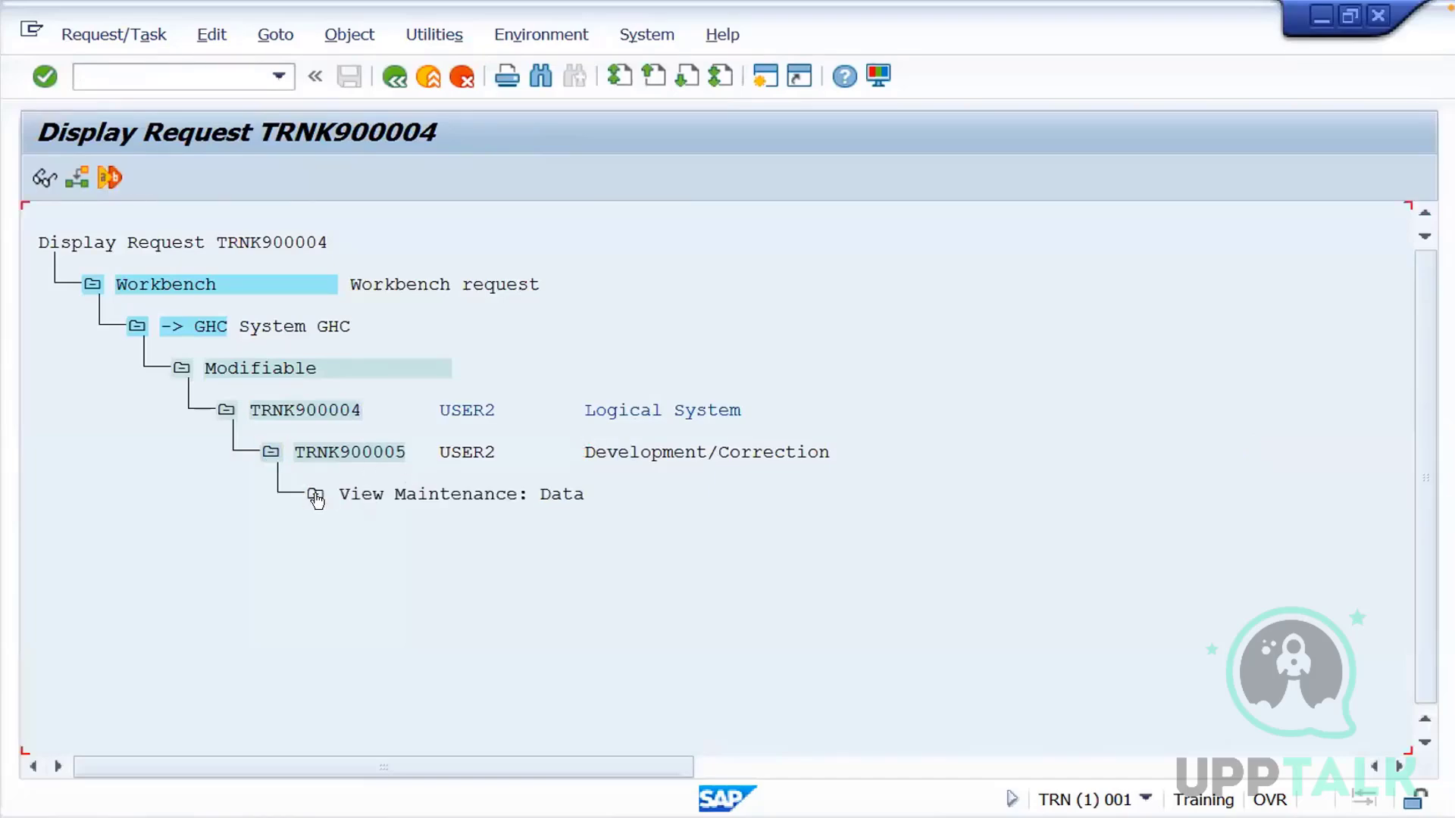
click(361, 536)
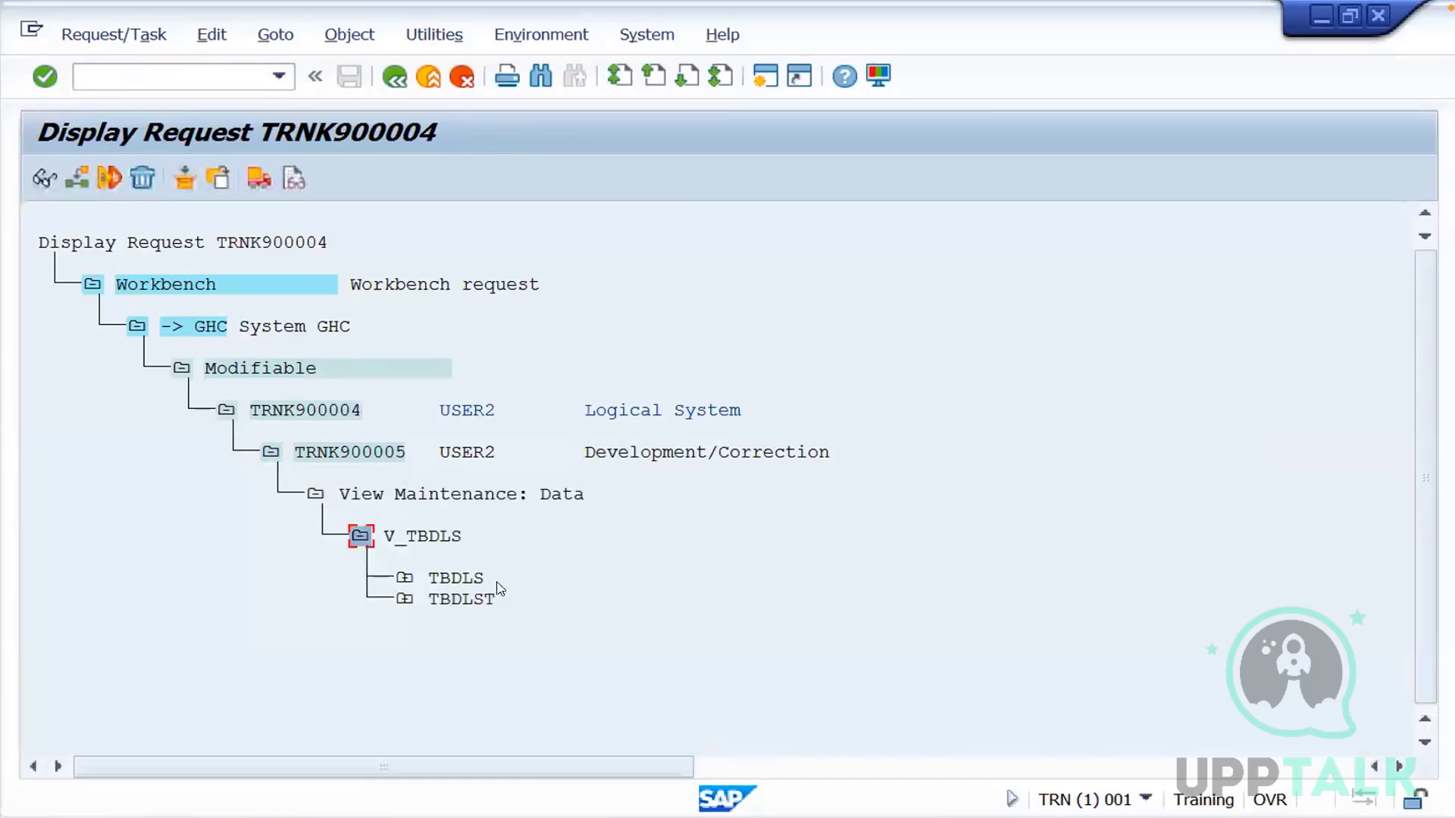
click(402, 579)
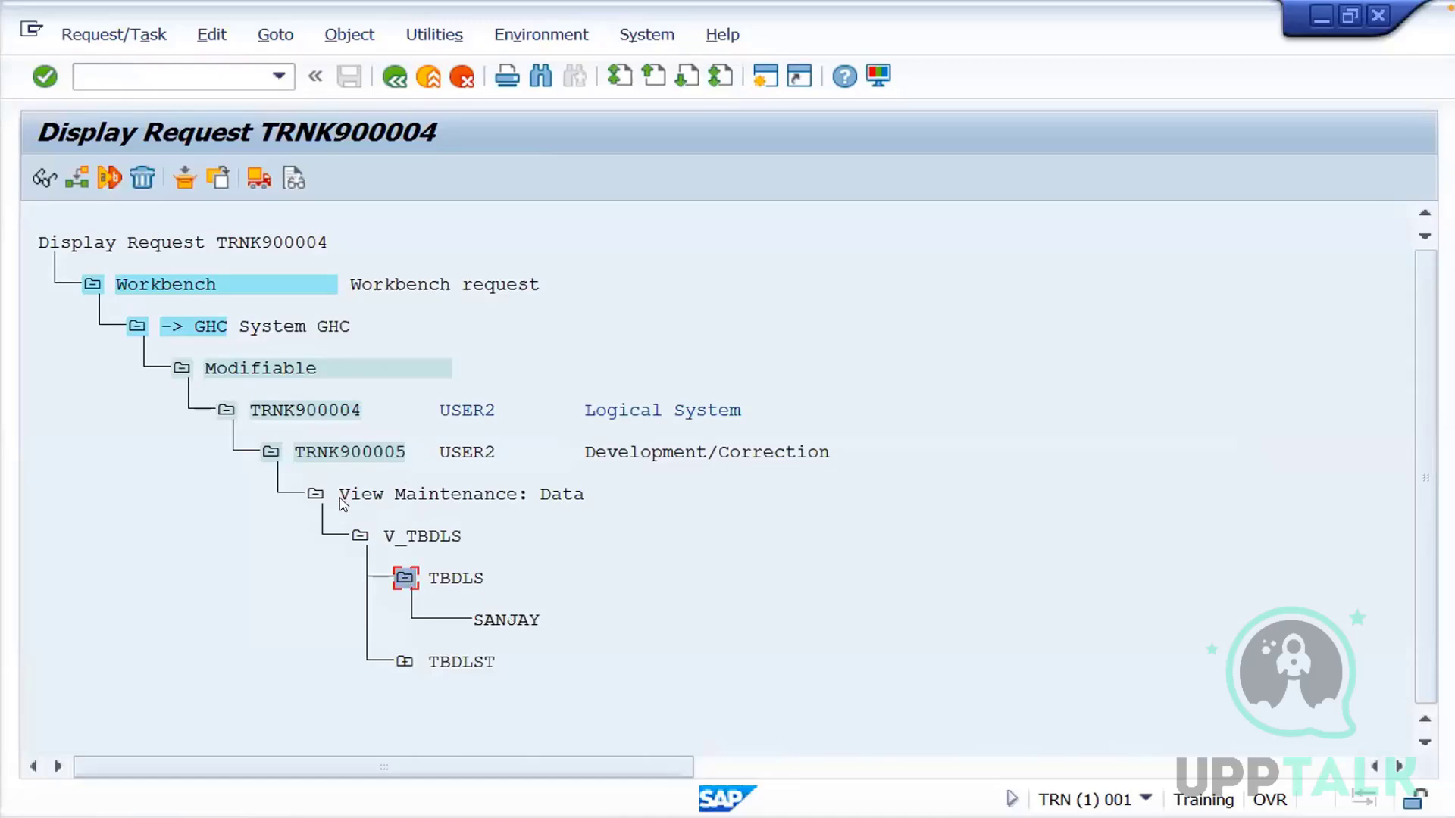
Collapse the recorded view data and release task TRNK900005 to its request
click(314, 497)
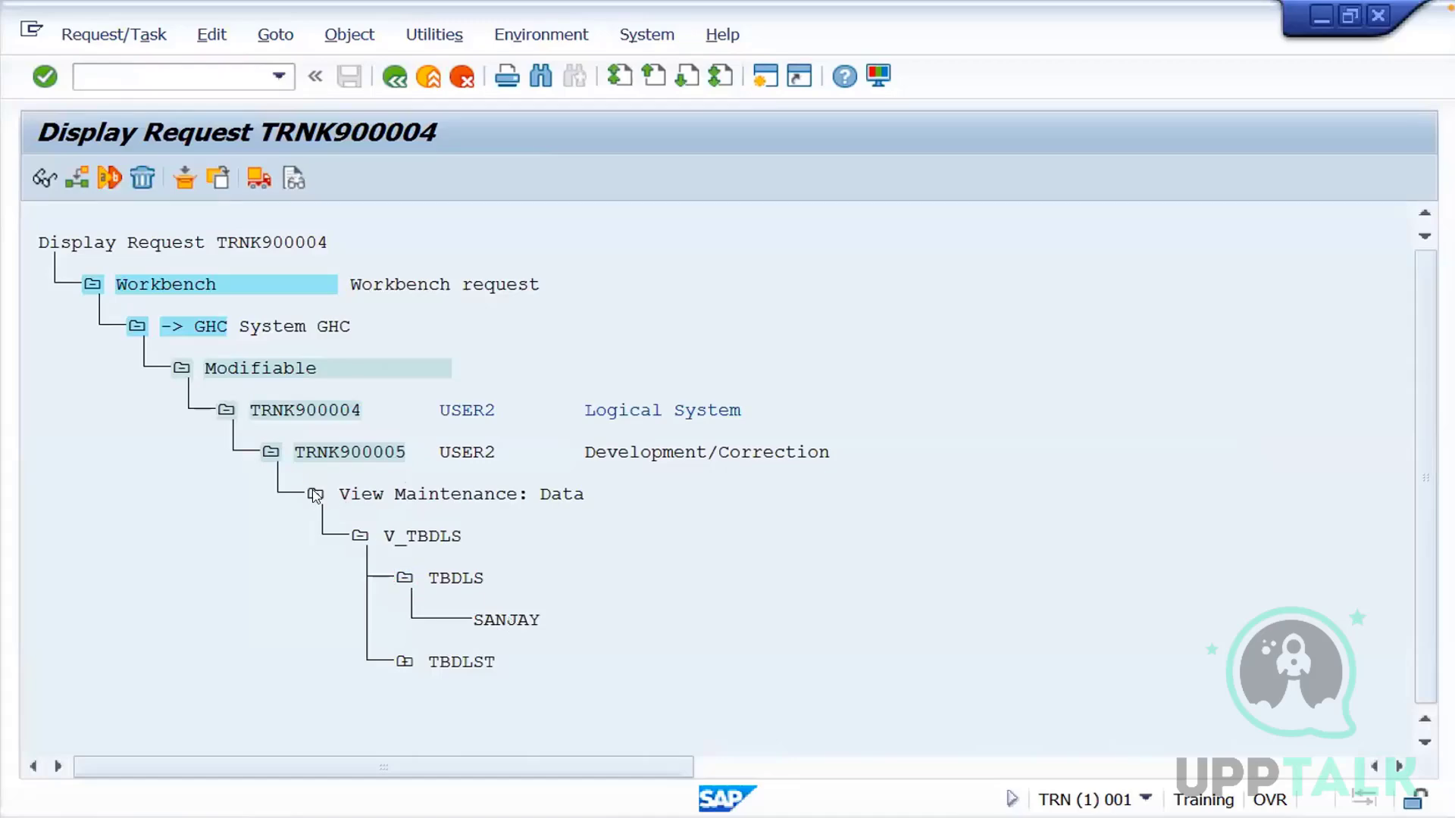
click(379, 453)
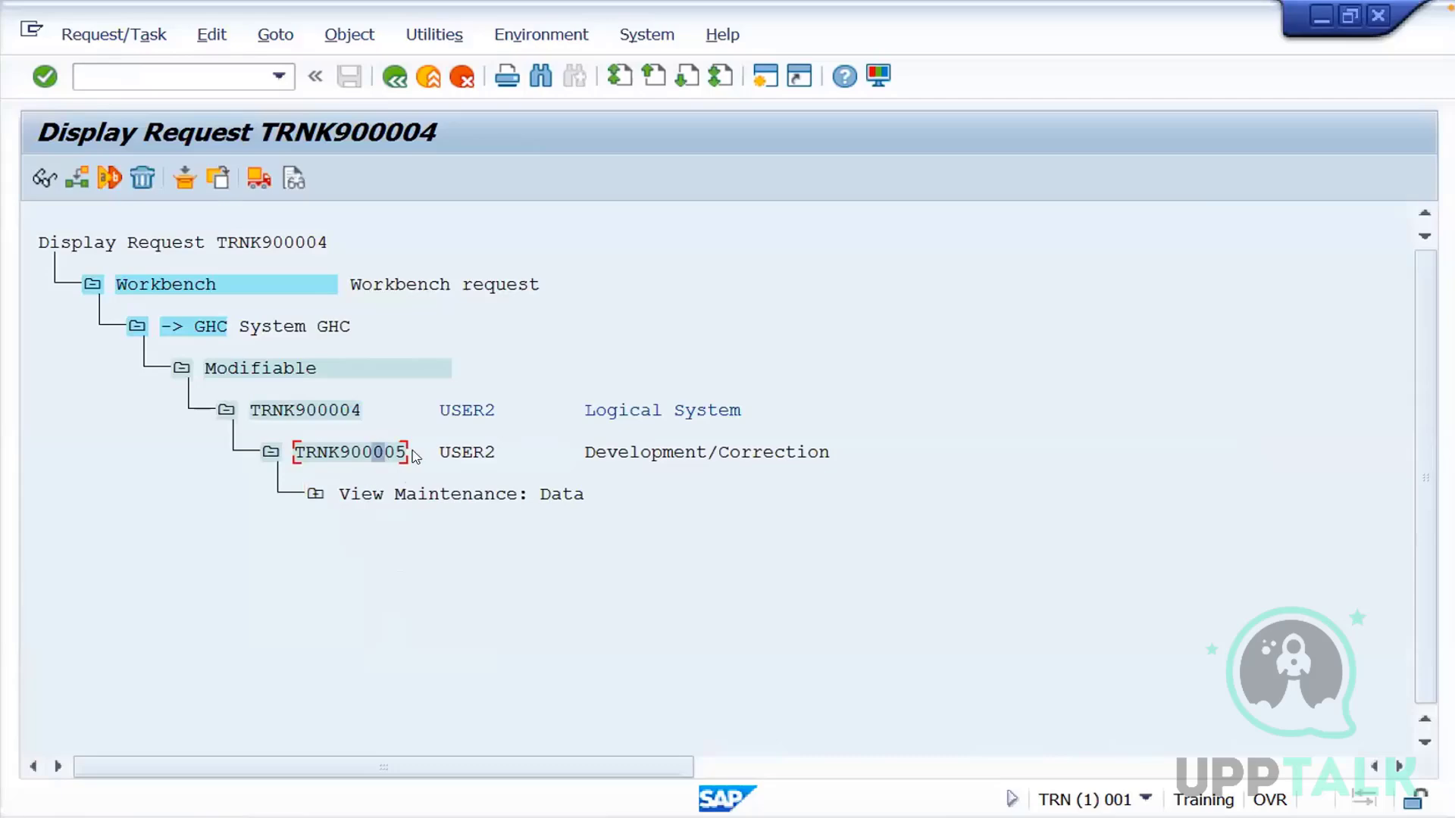
click(259, 186)
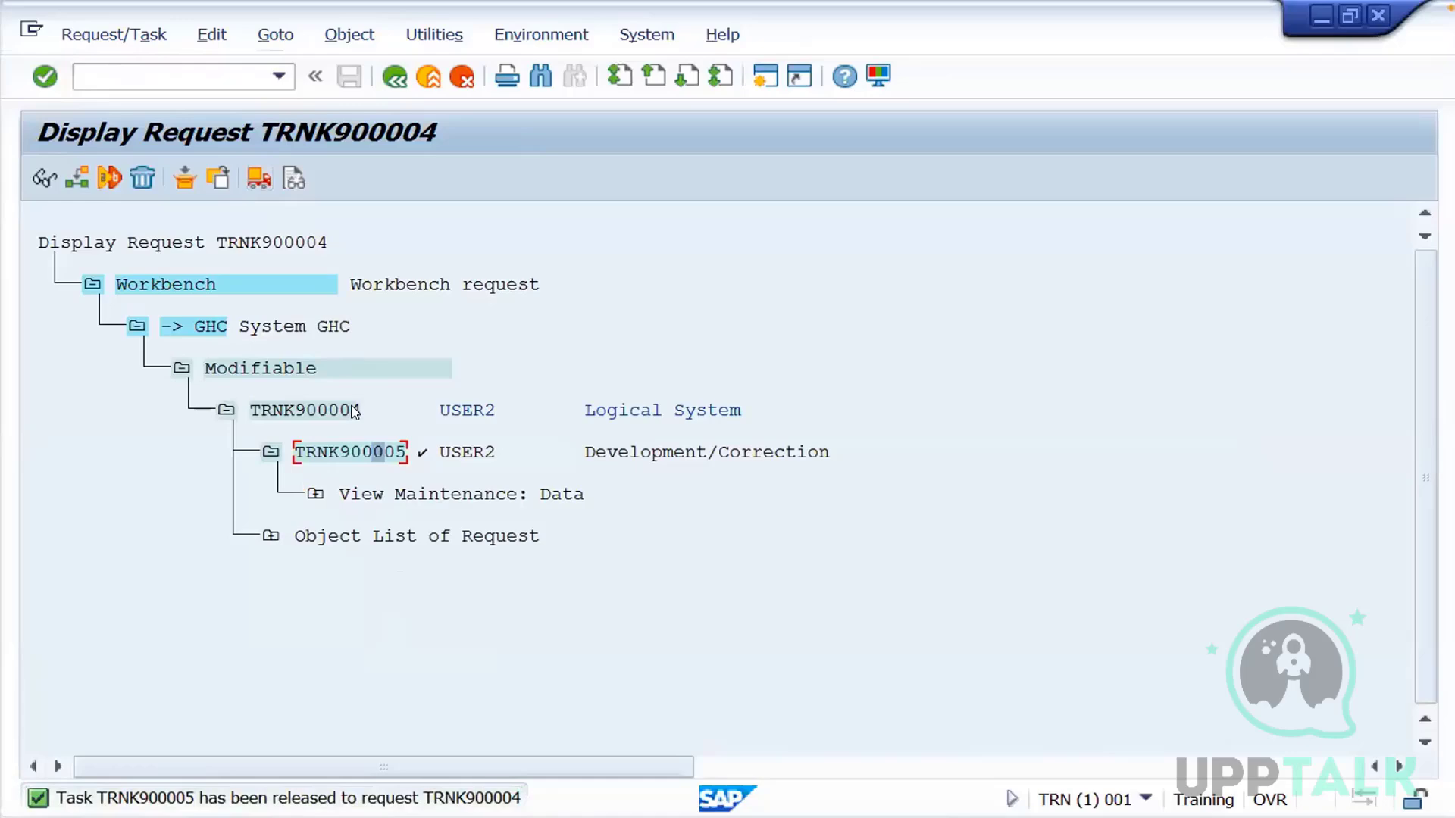
Release request TRNK900004, then refresh its transport logs and expand the log for system GHC
click(353, 411)
click(260, 180)
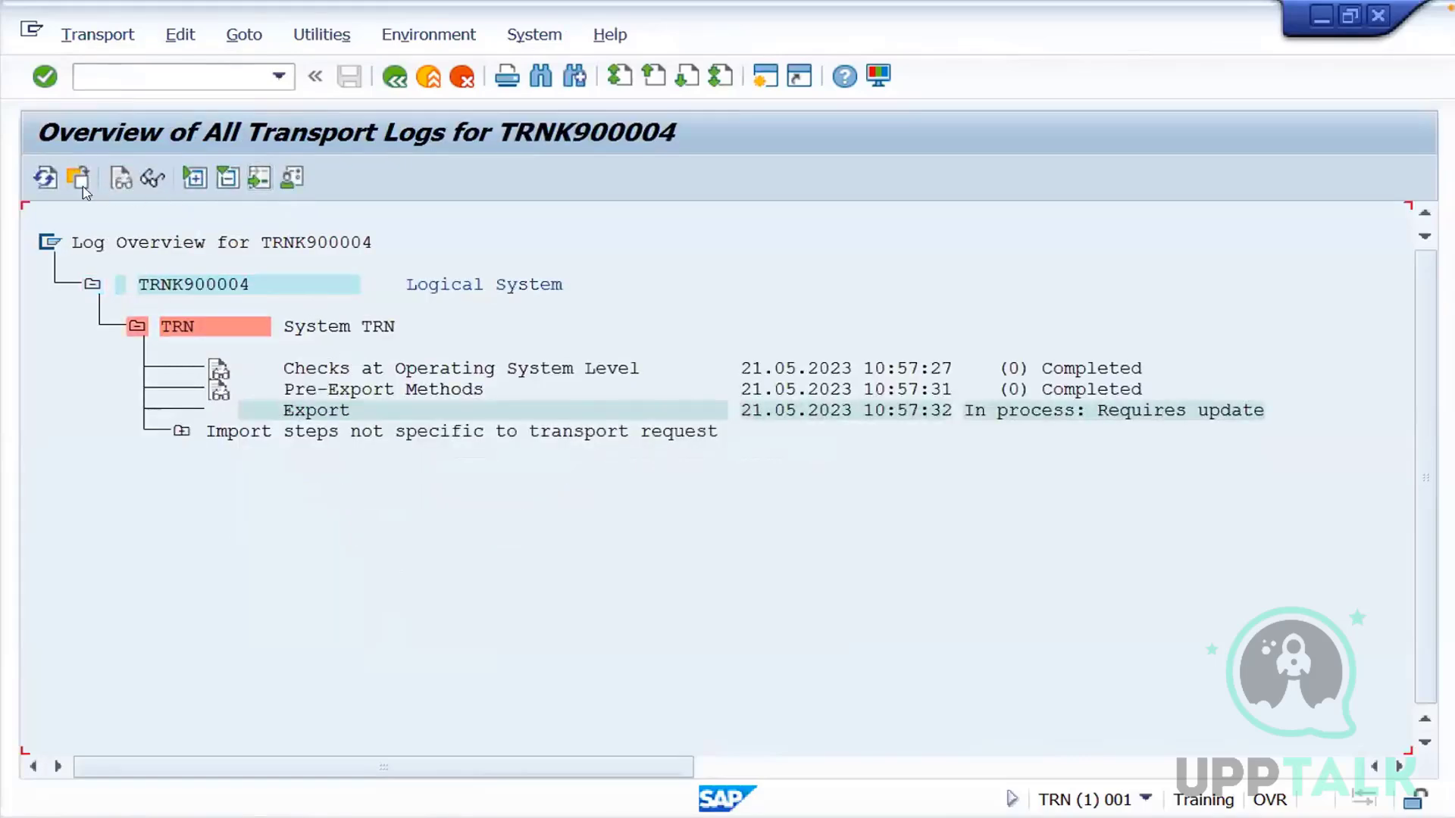
click(44, 179)
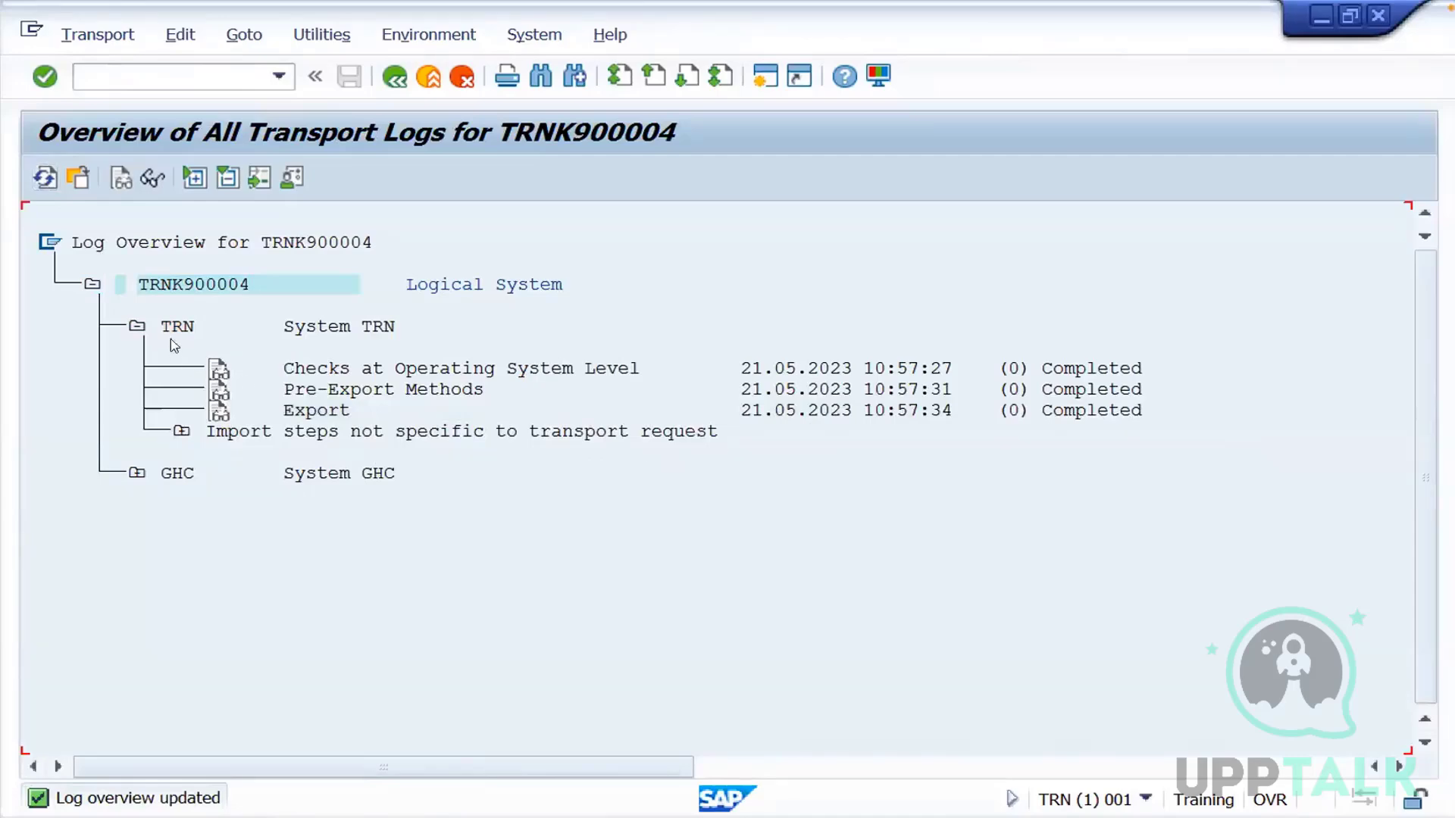
click(137, 474)
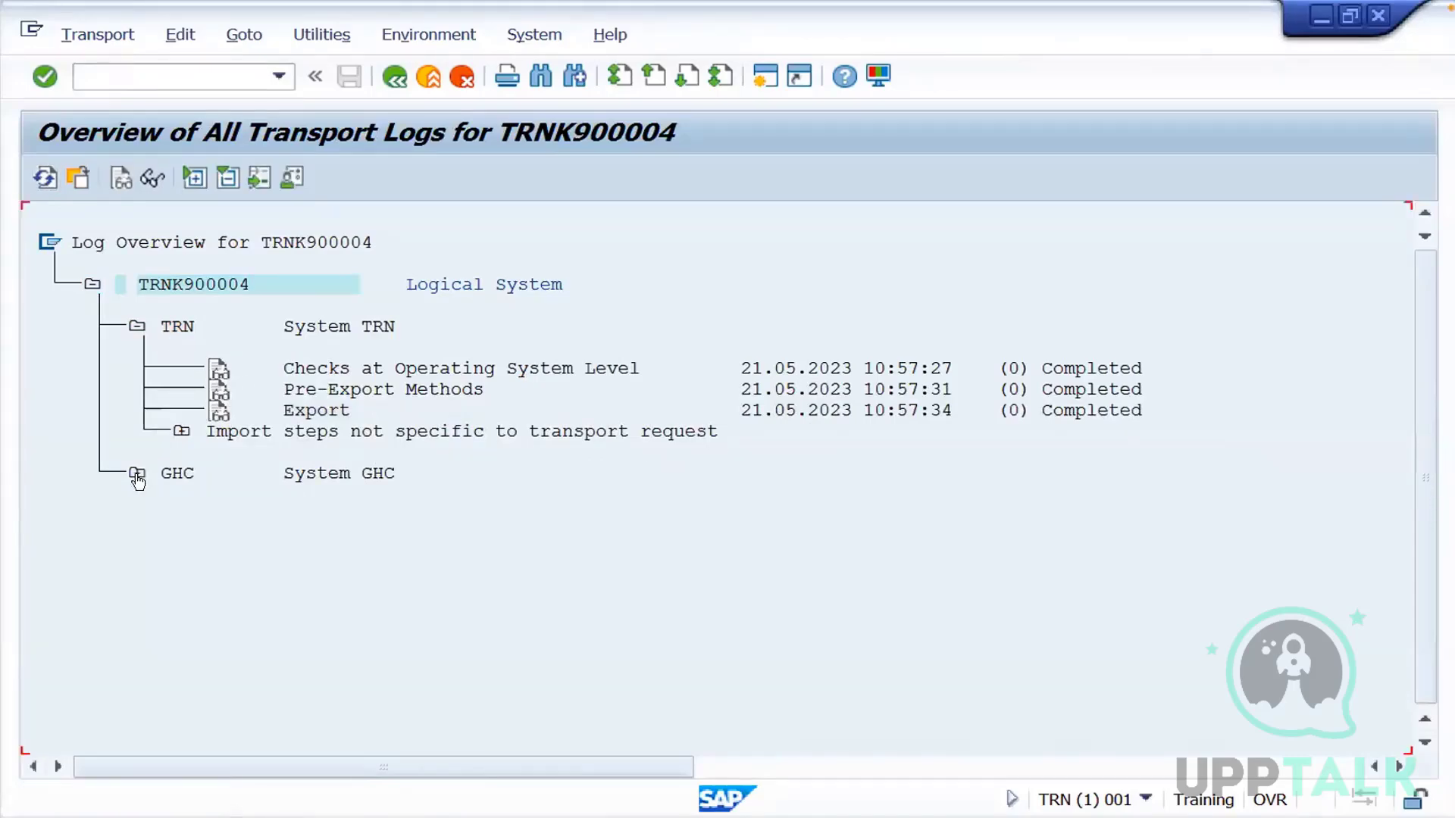
Start transaction stms and open the import overview of the transport domain
click(224, 73)
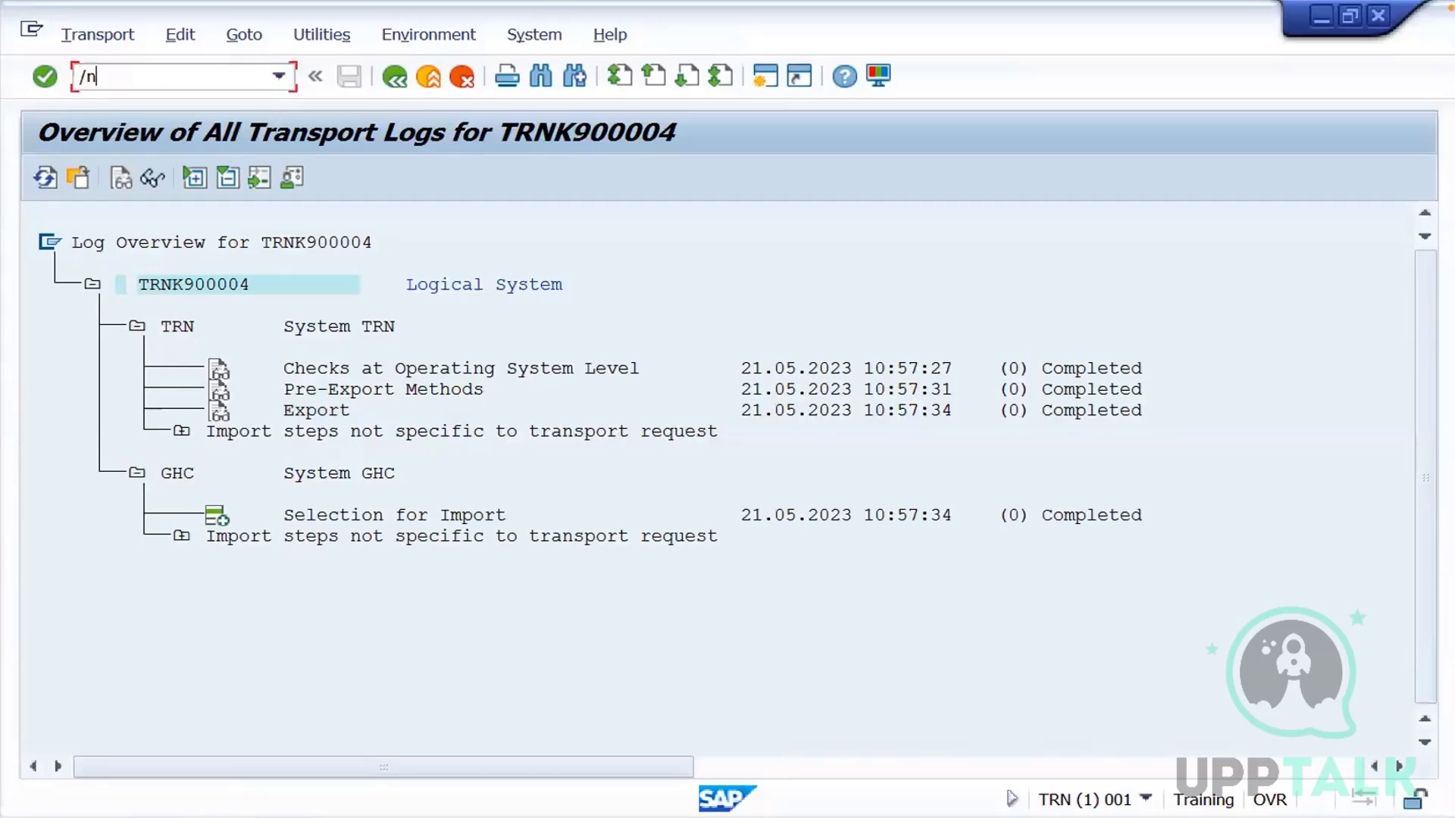
text(/nstms)
key(Return)
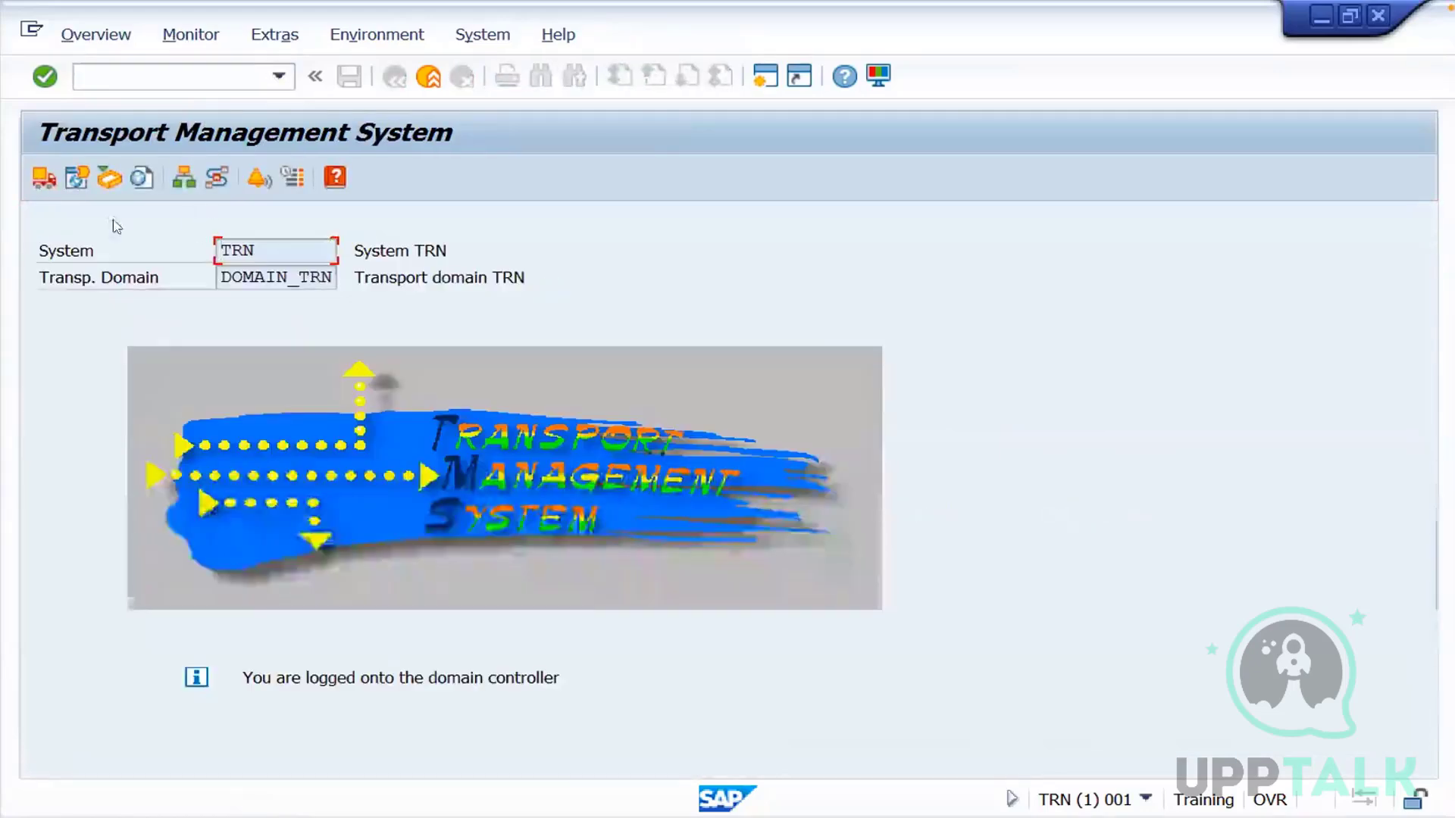
click(43, 178)
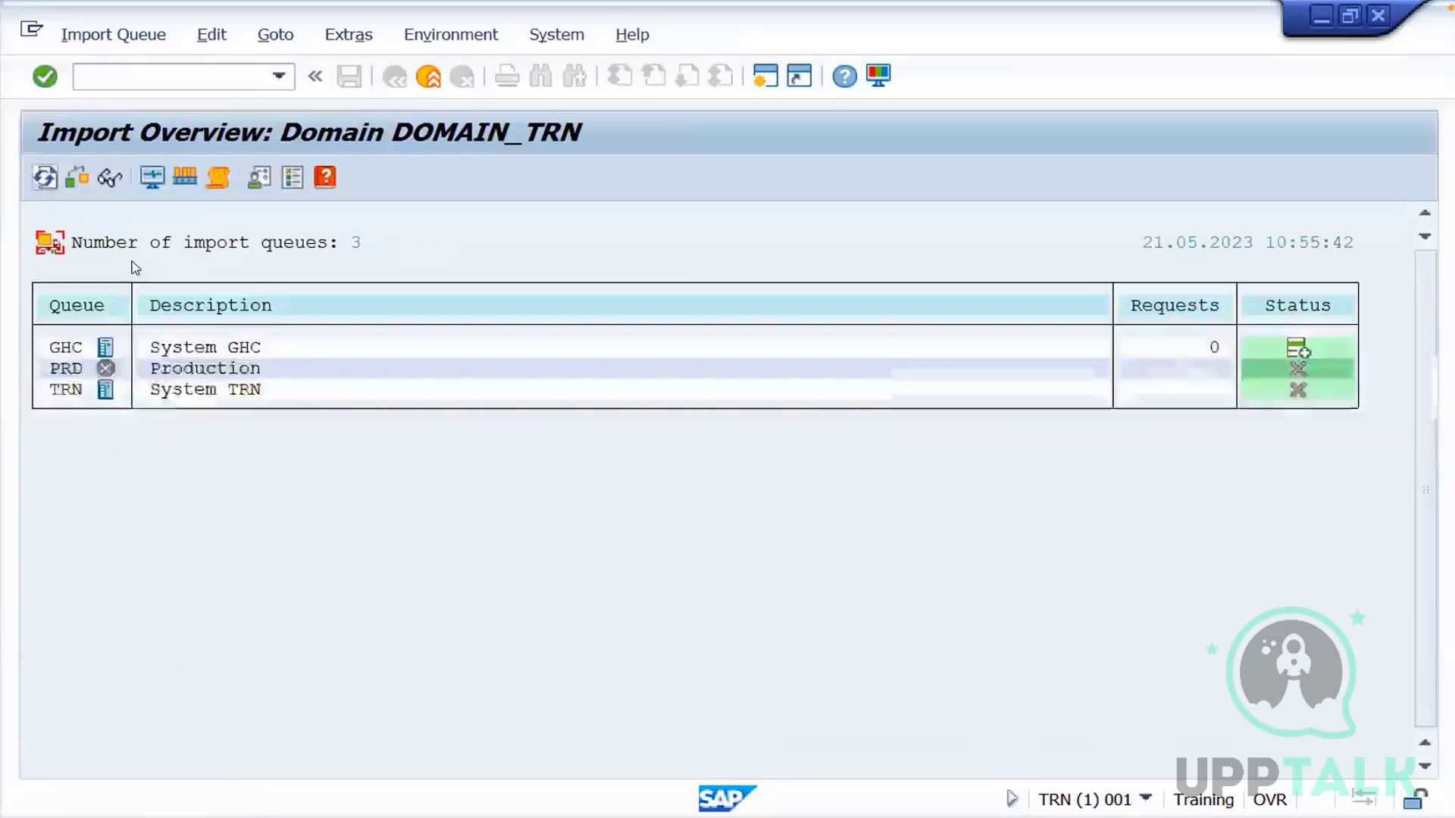
Open the import queue of system GHC and refresh it to read in the released request
double_click(60, 348)
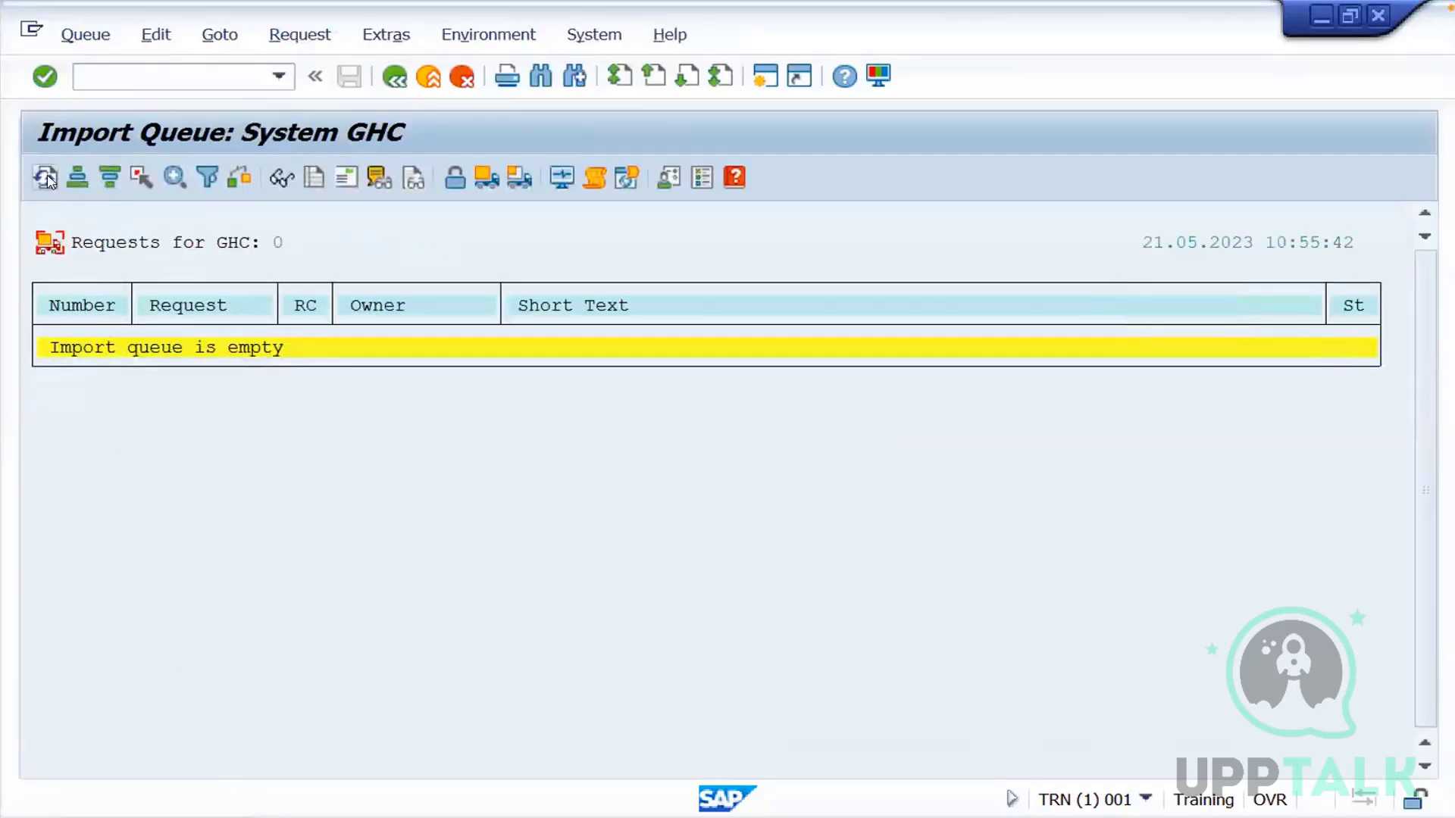
click(46, 179)
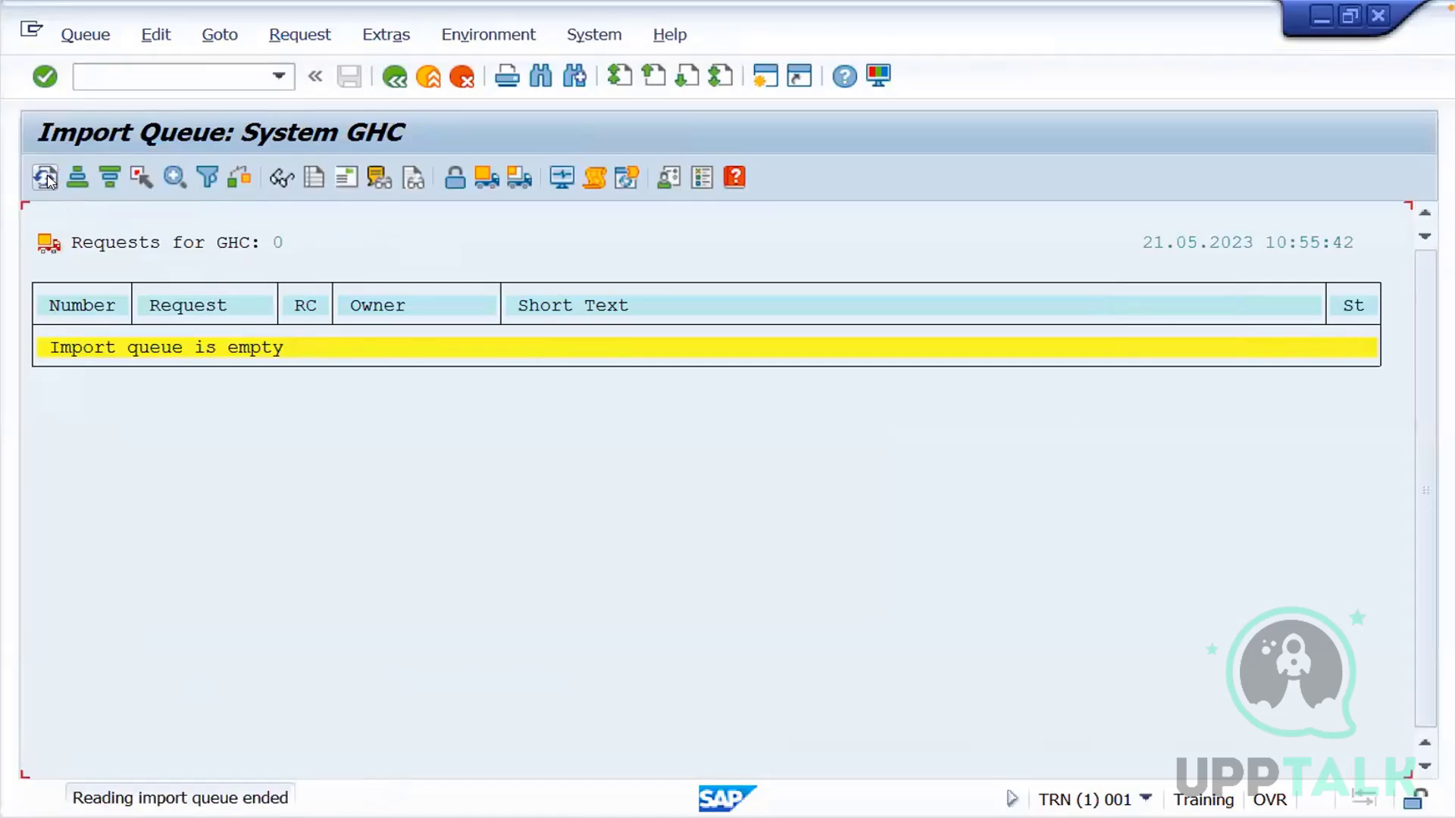
click(45, 178)
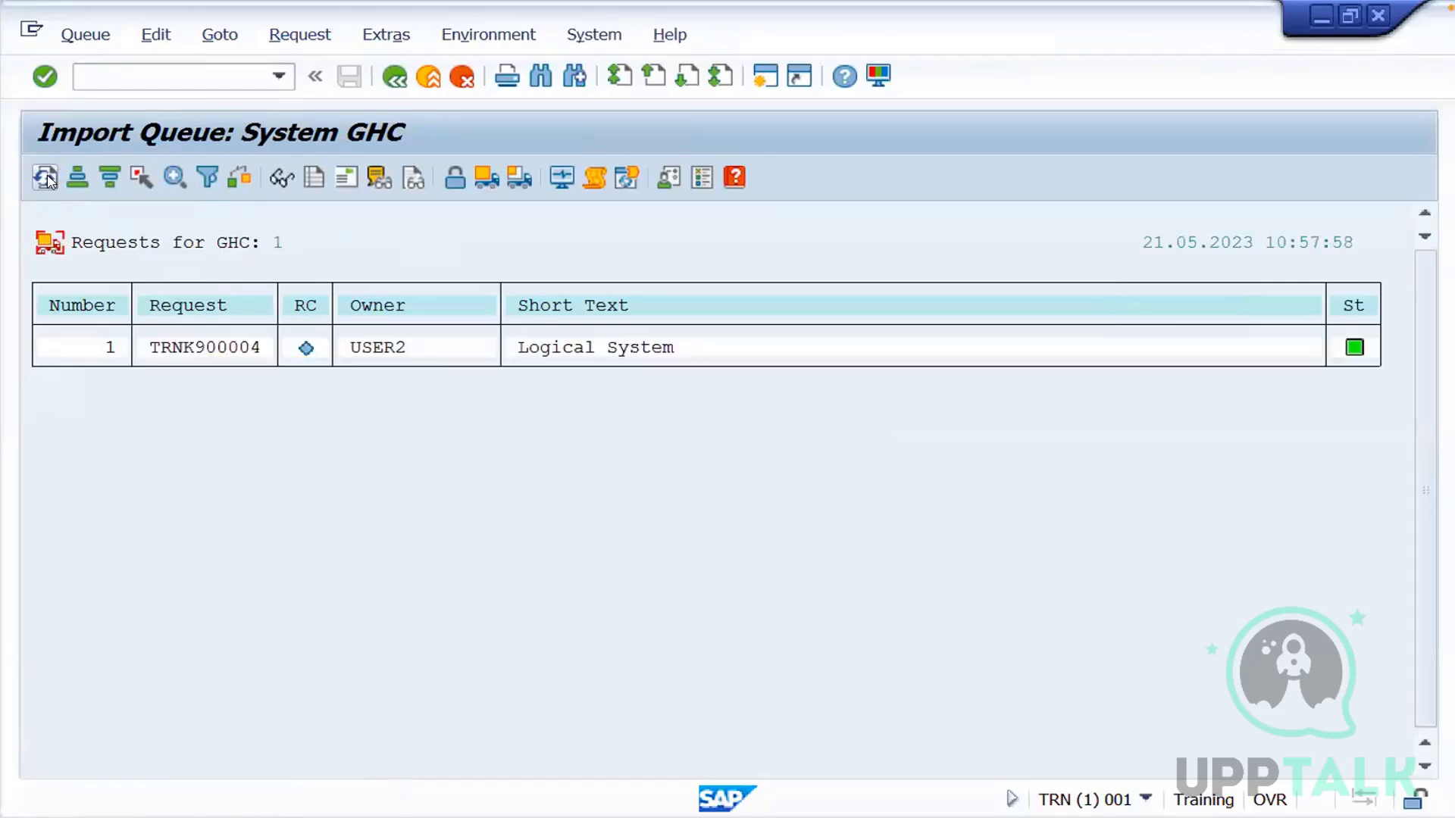
Start an immediate import of request TRNK900004 into GHC with target client 001 and confirm it
click(199, 351)
click(523, 186)
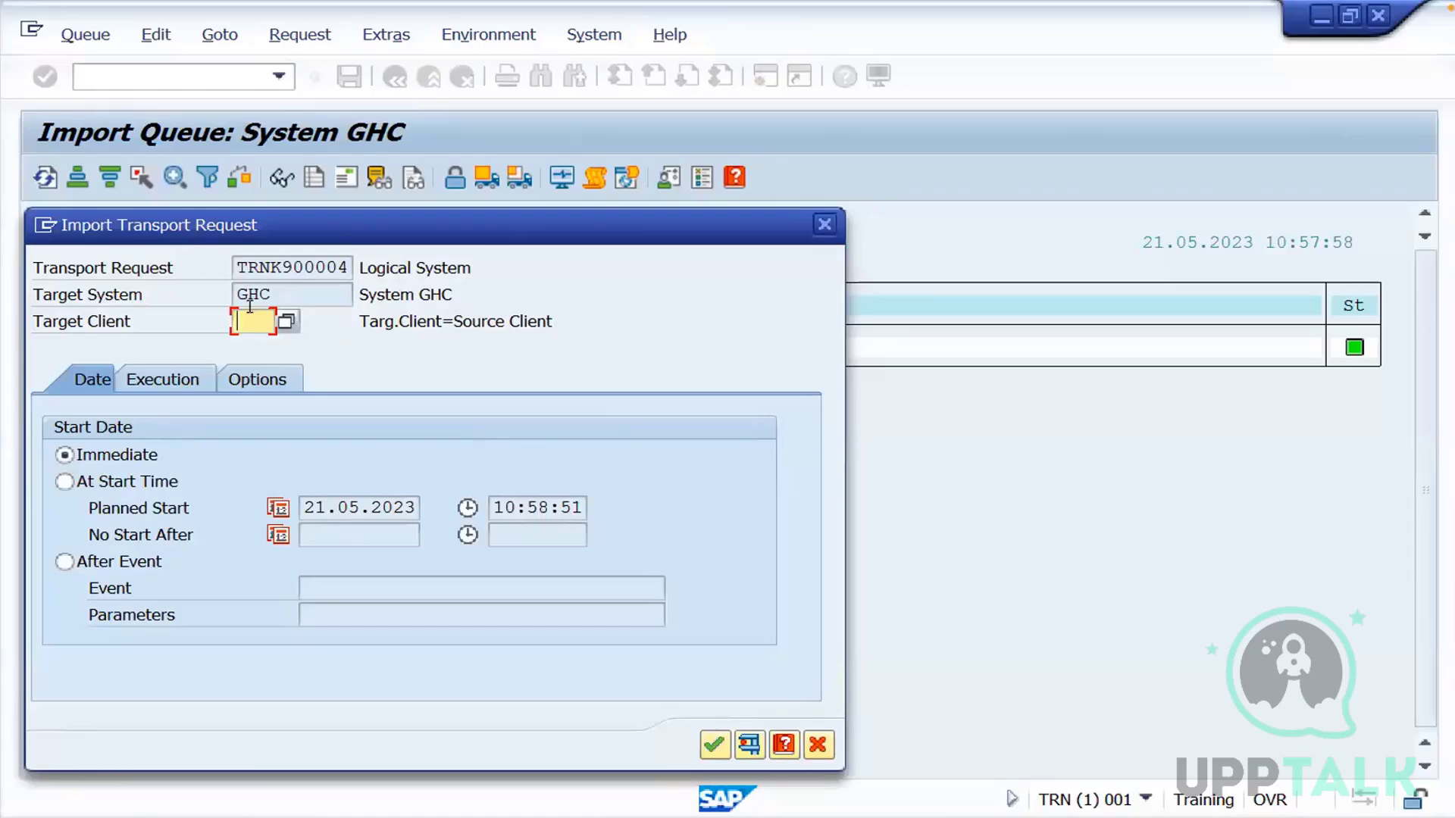
text(001)
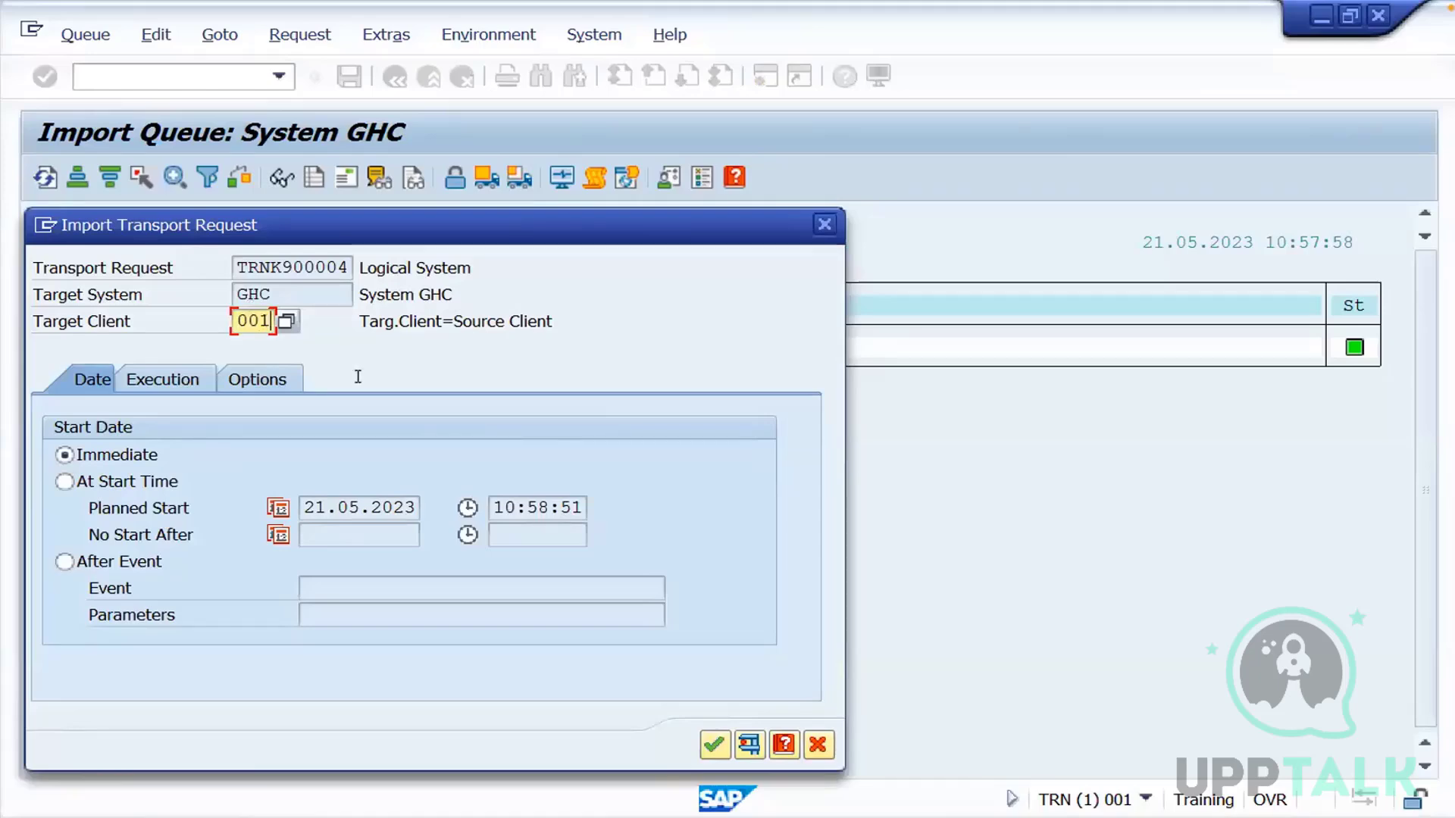
click(713, 744)
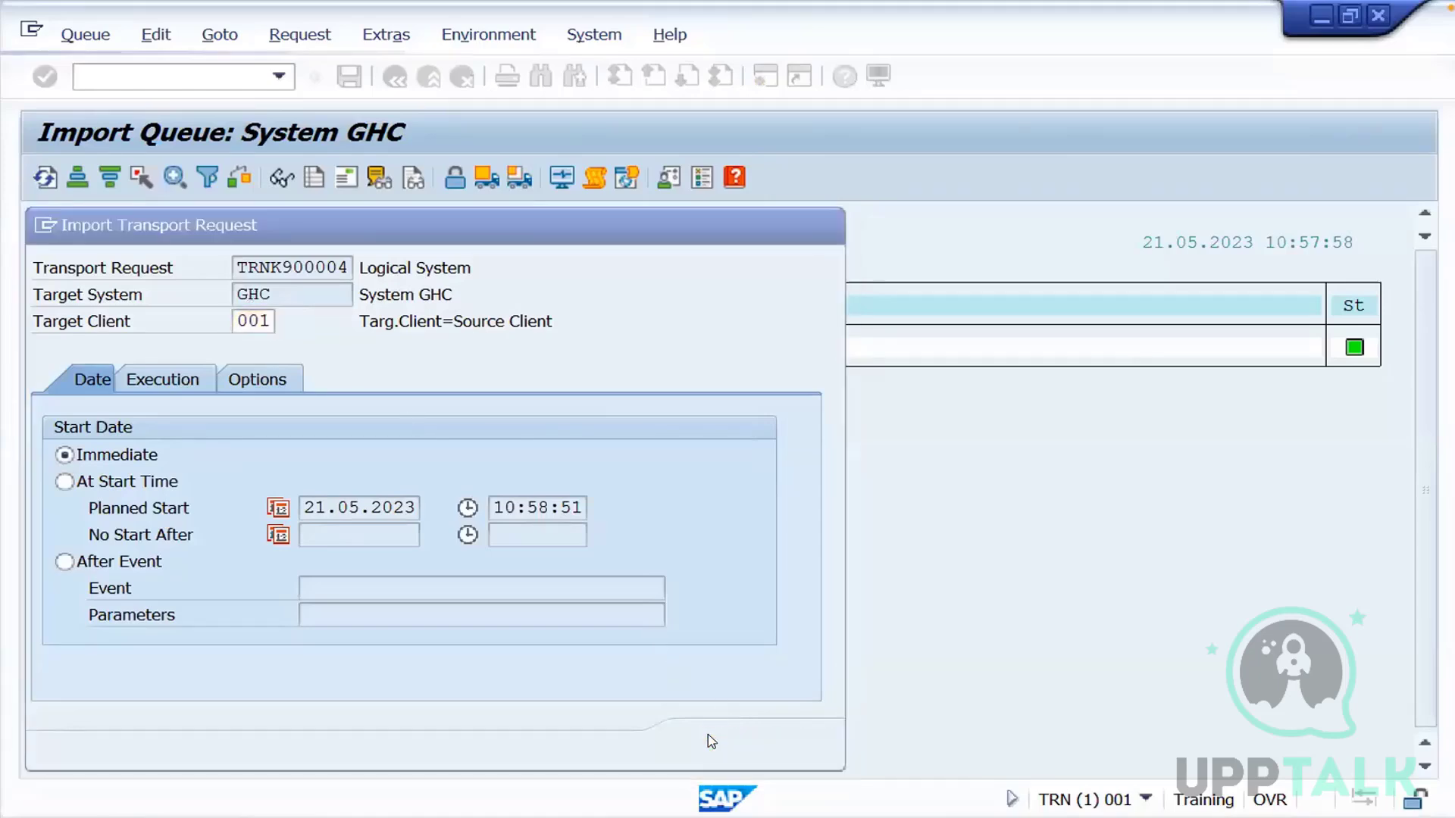
click(486, 586)
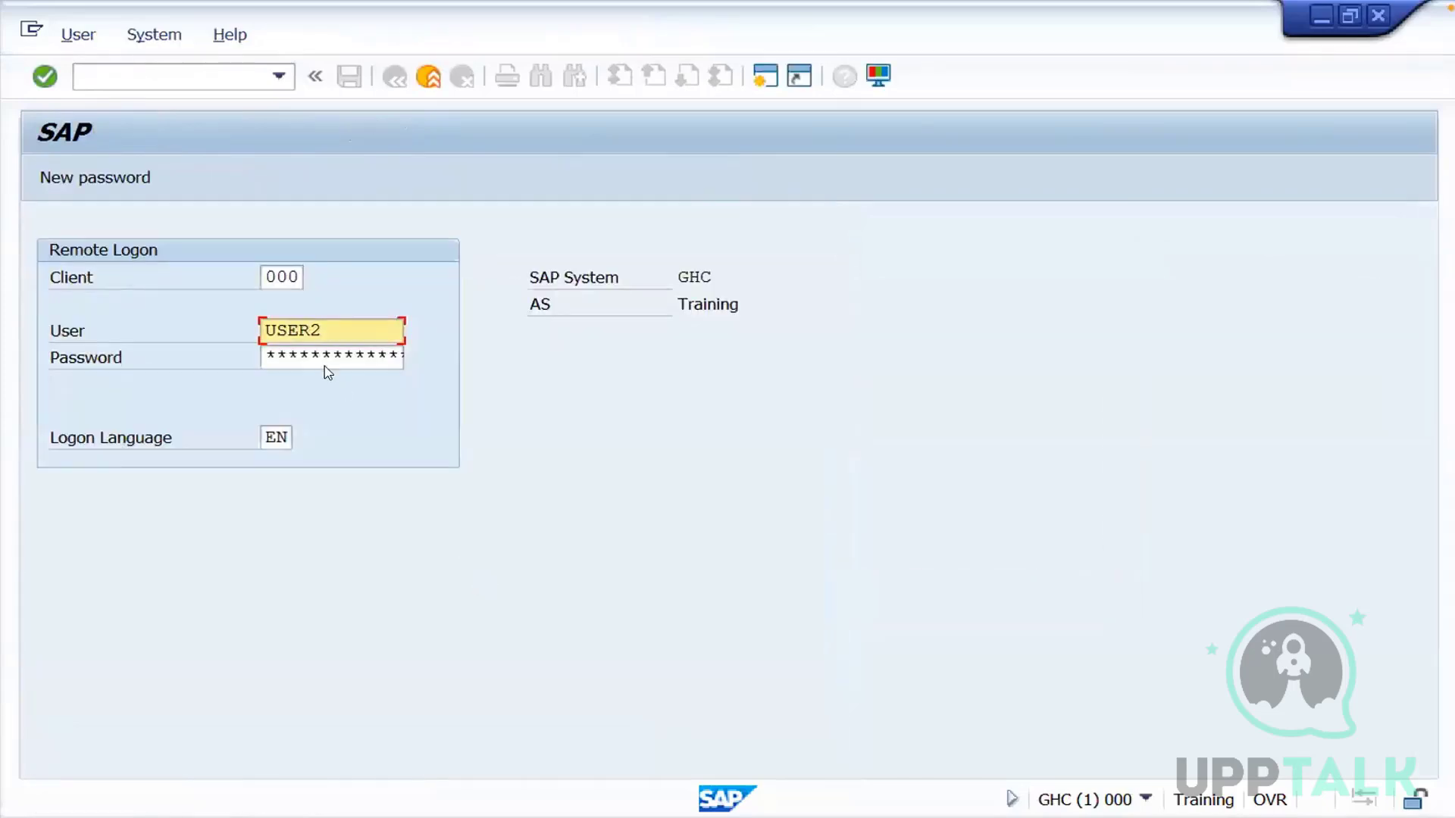
Log on remotely to GHC with client 001, user ddic and the account password
click(292, 276)
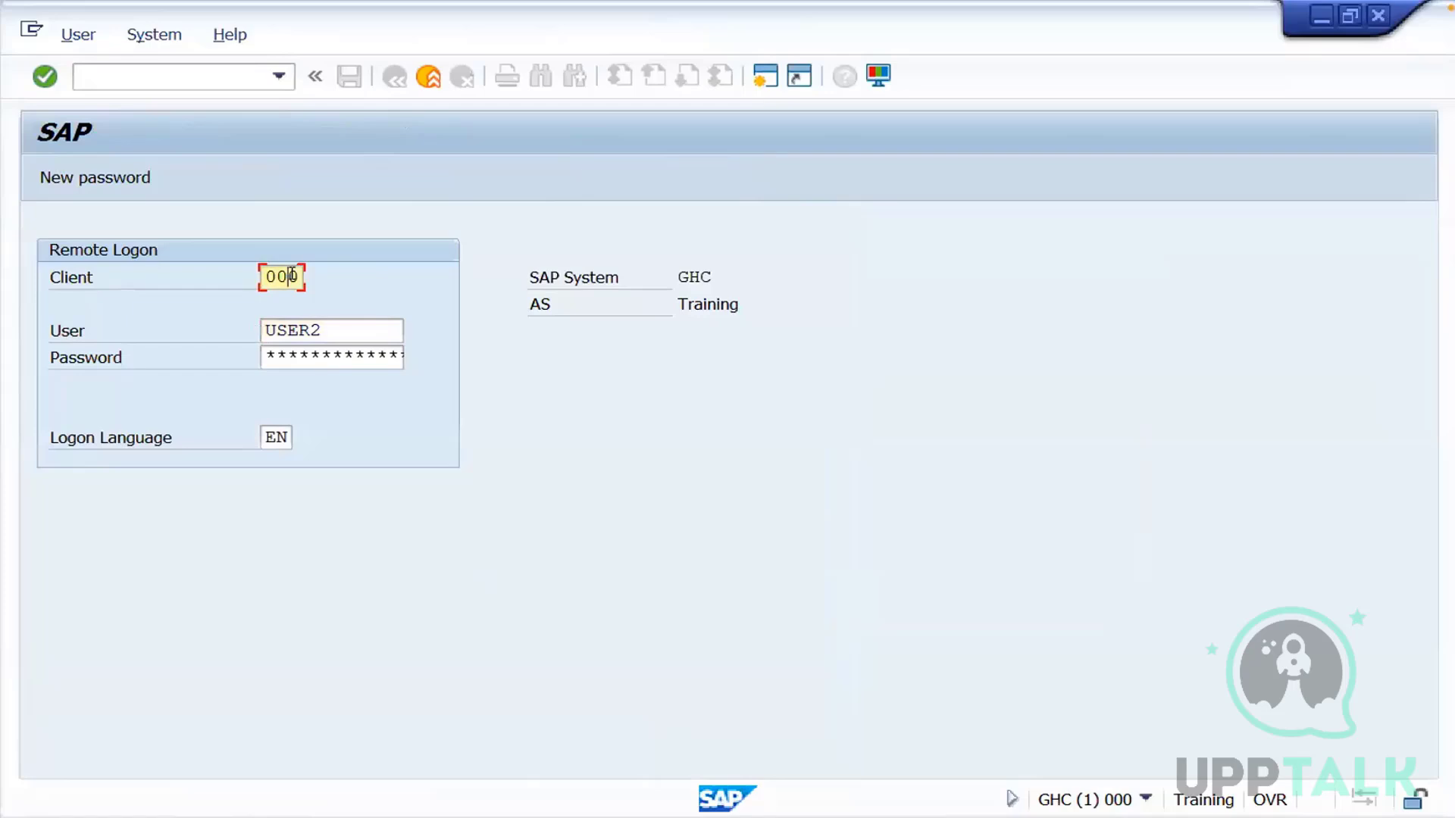
key(BackSpace)
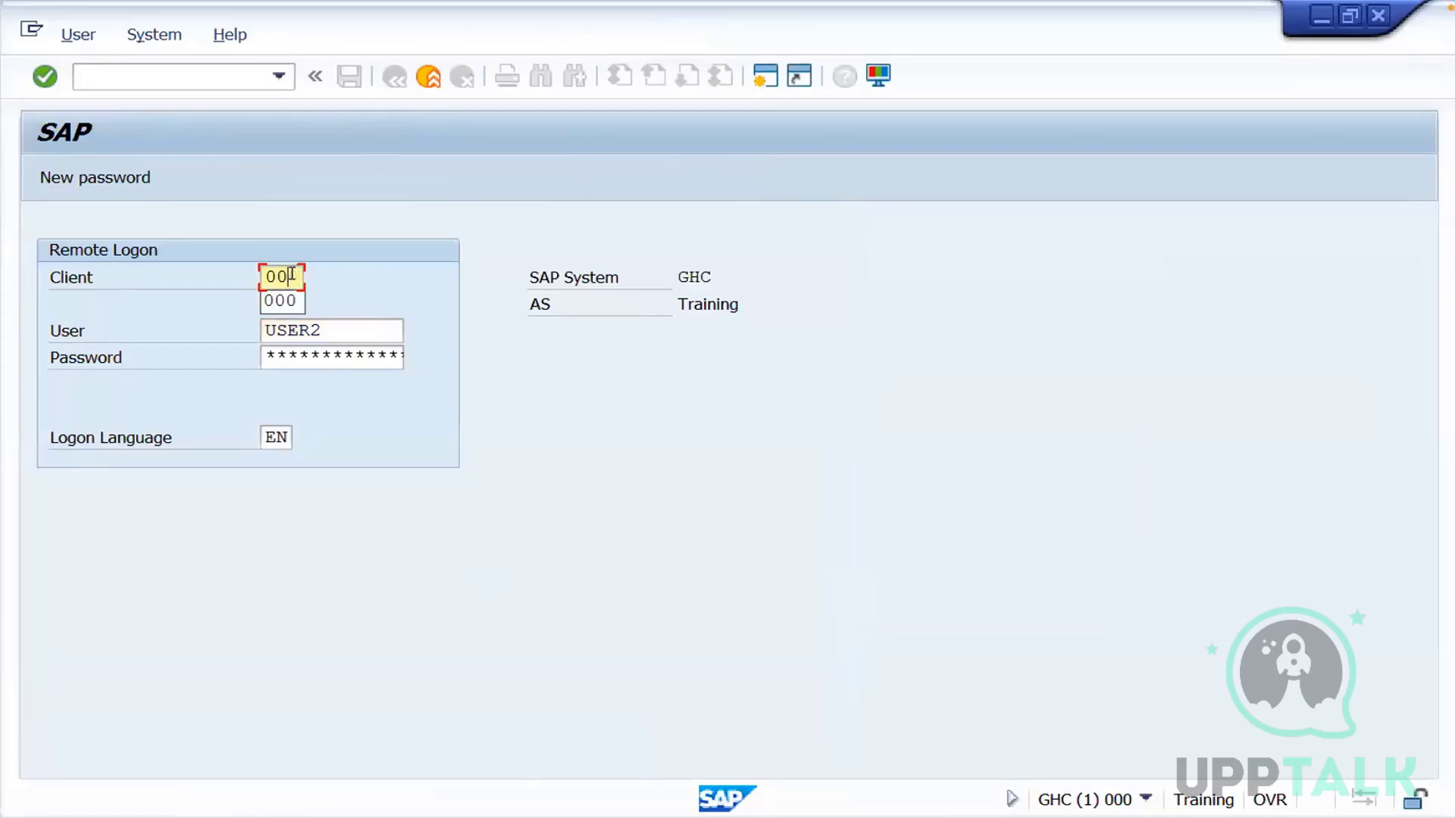
text(1)
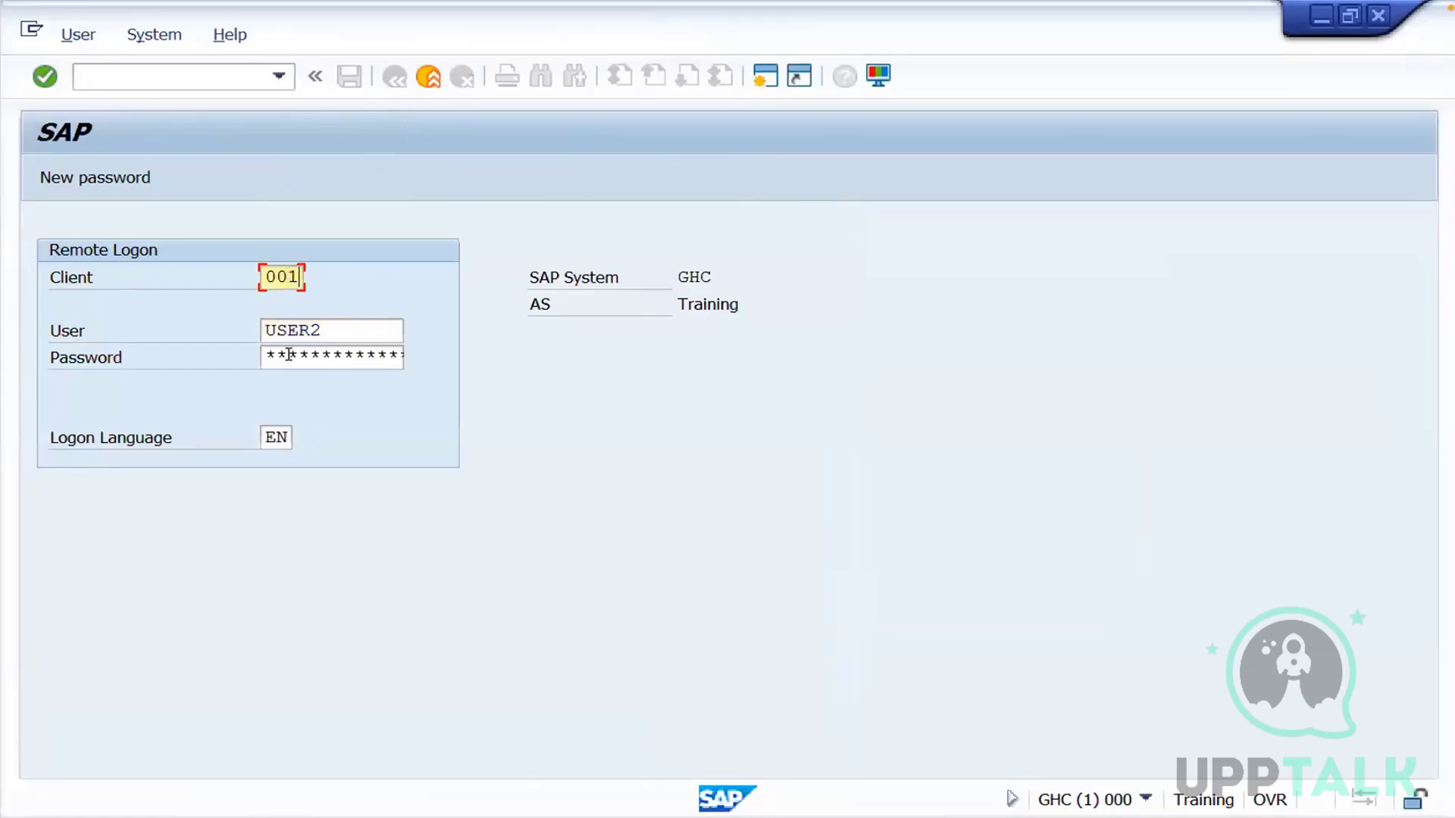
click(312, 352)
drag(328, 329, 230, 332)
text(ddic)
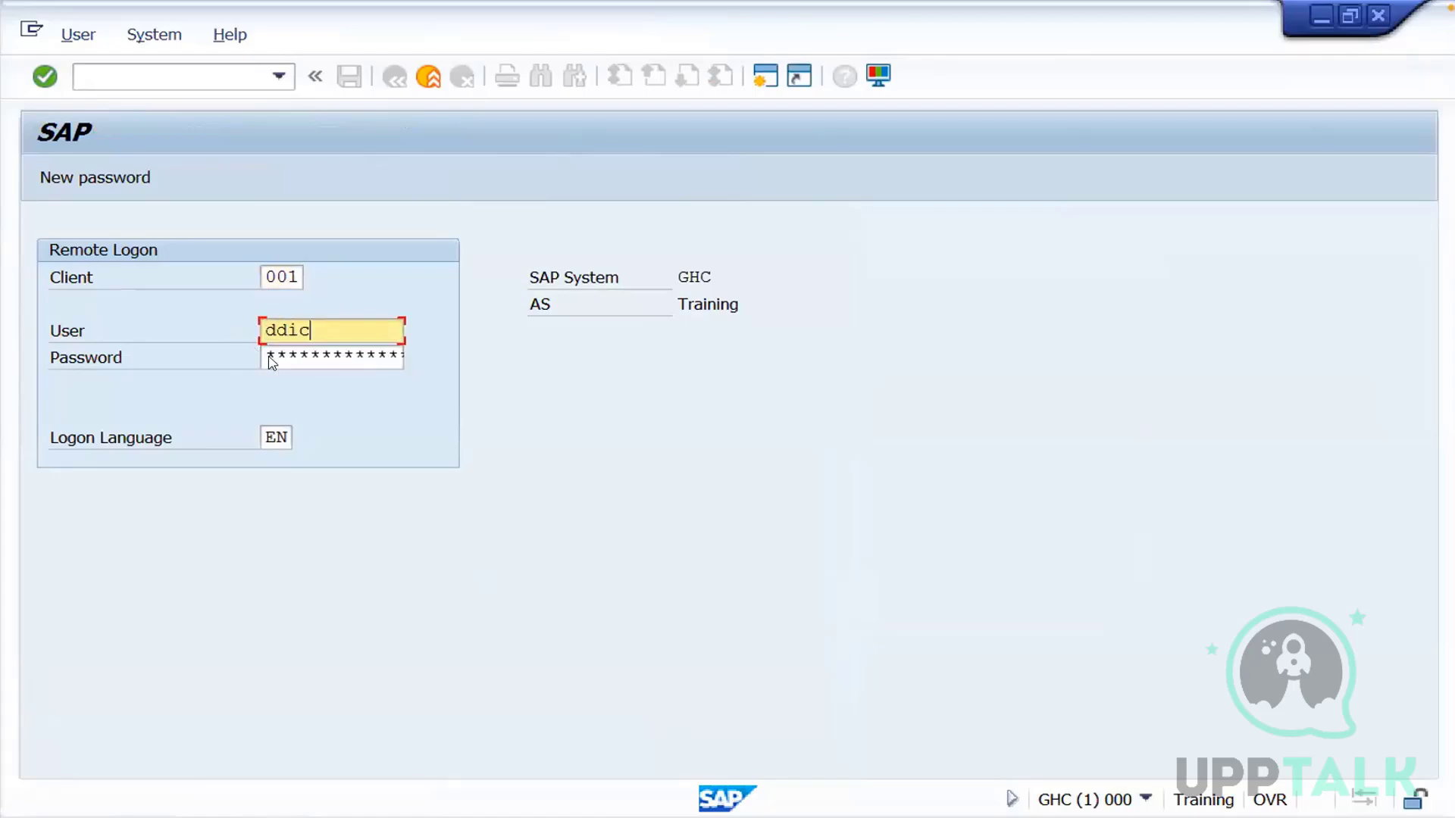
click(270, 354)
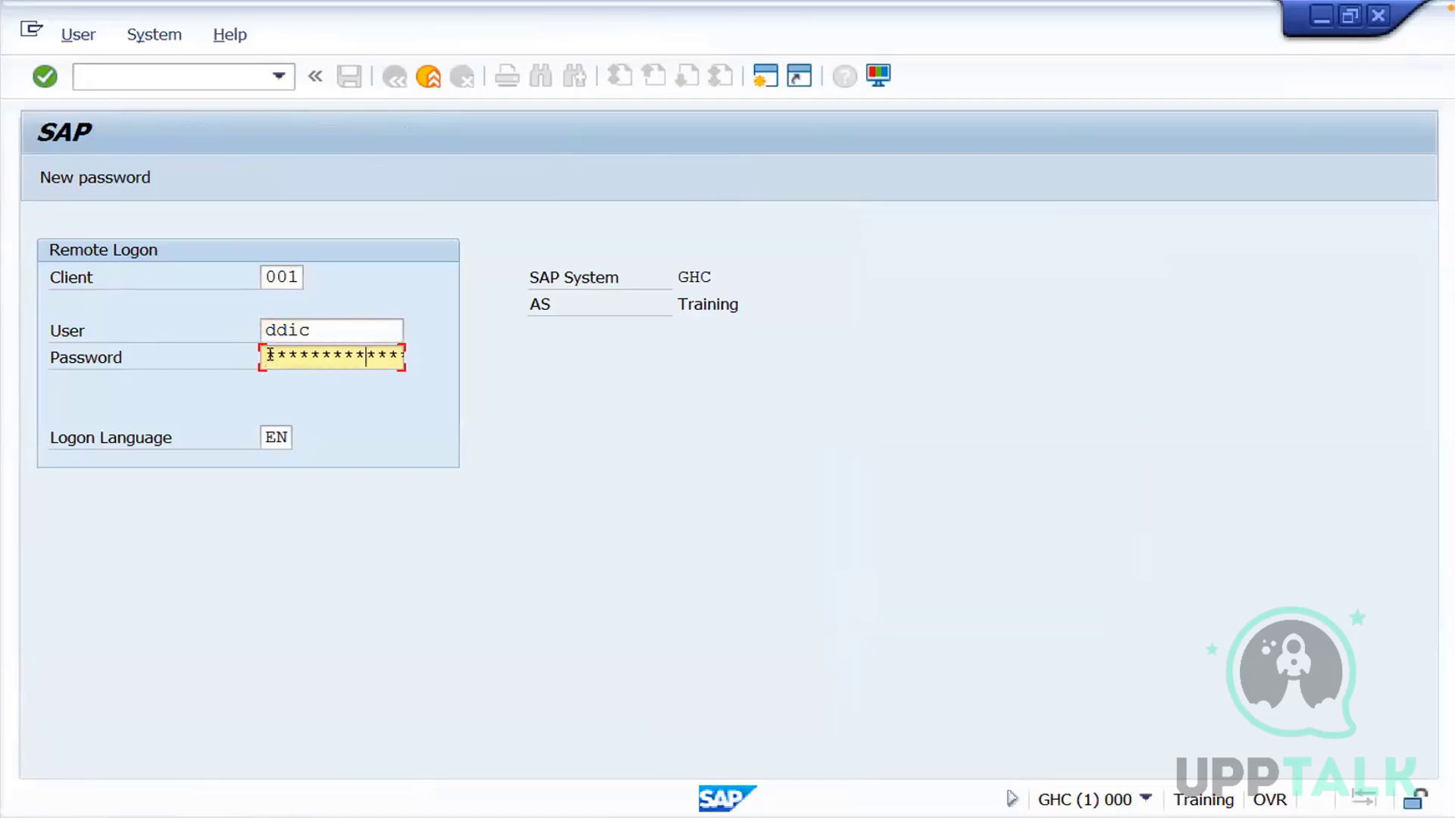
key(Return)
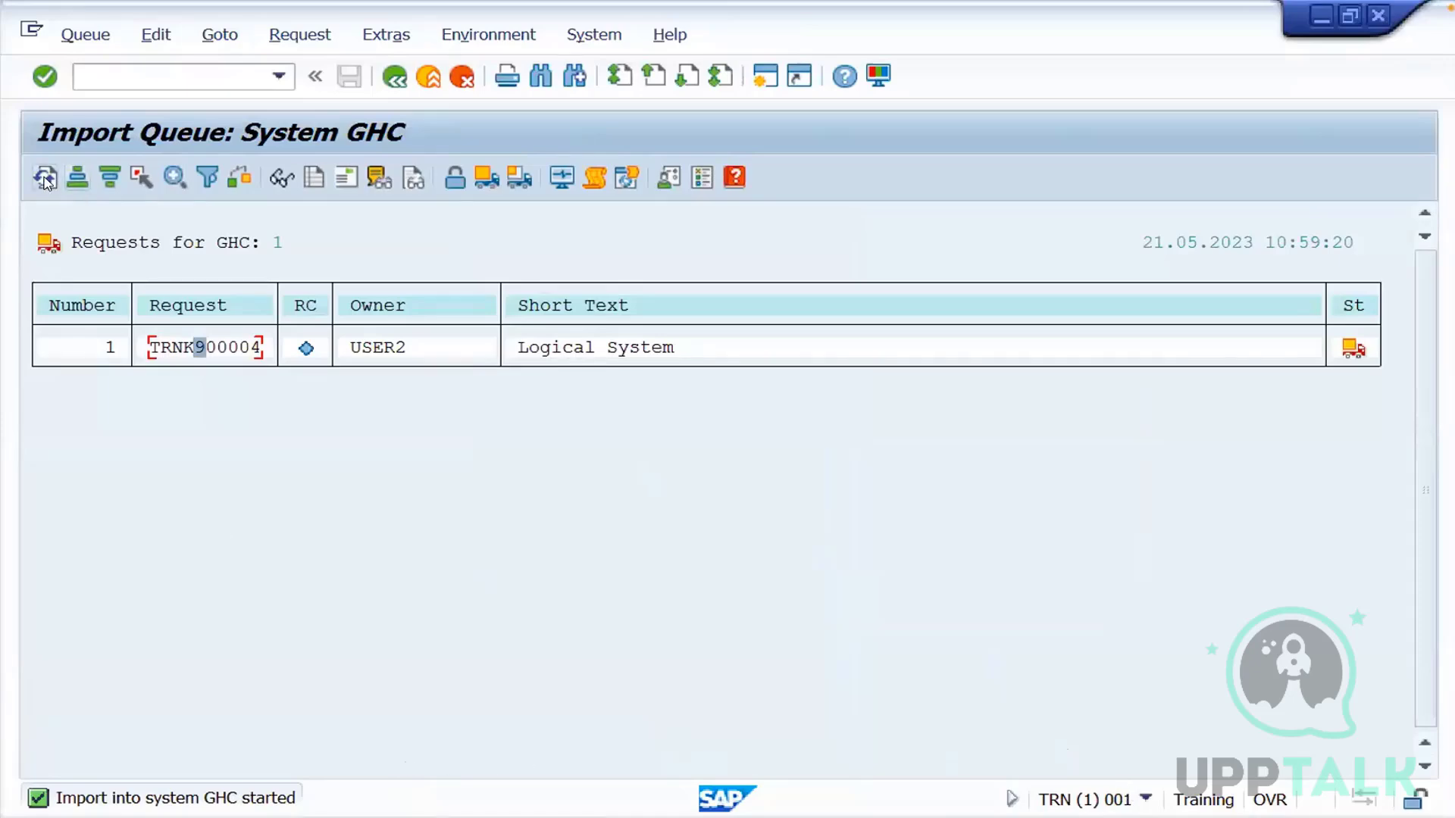
Refresh the GHC import queue repeatedly to check the import status of TRNK900004
click(47, 179)
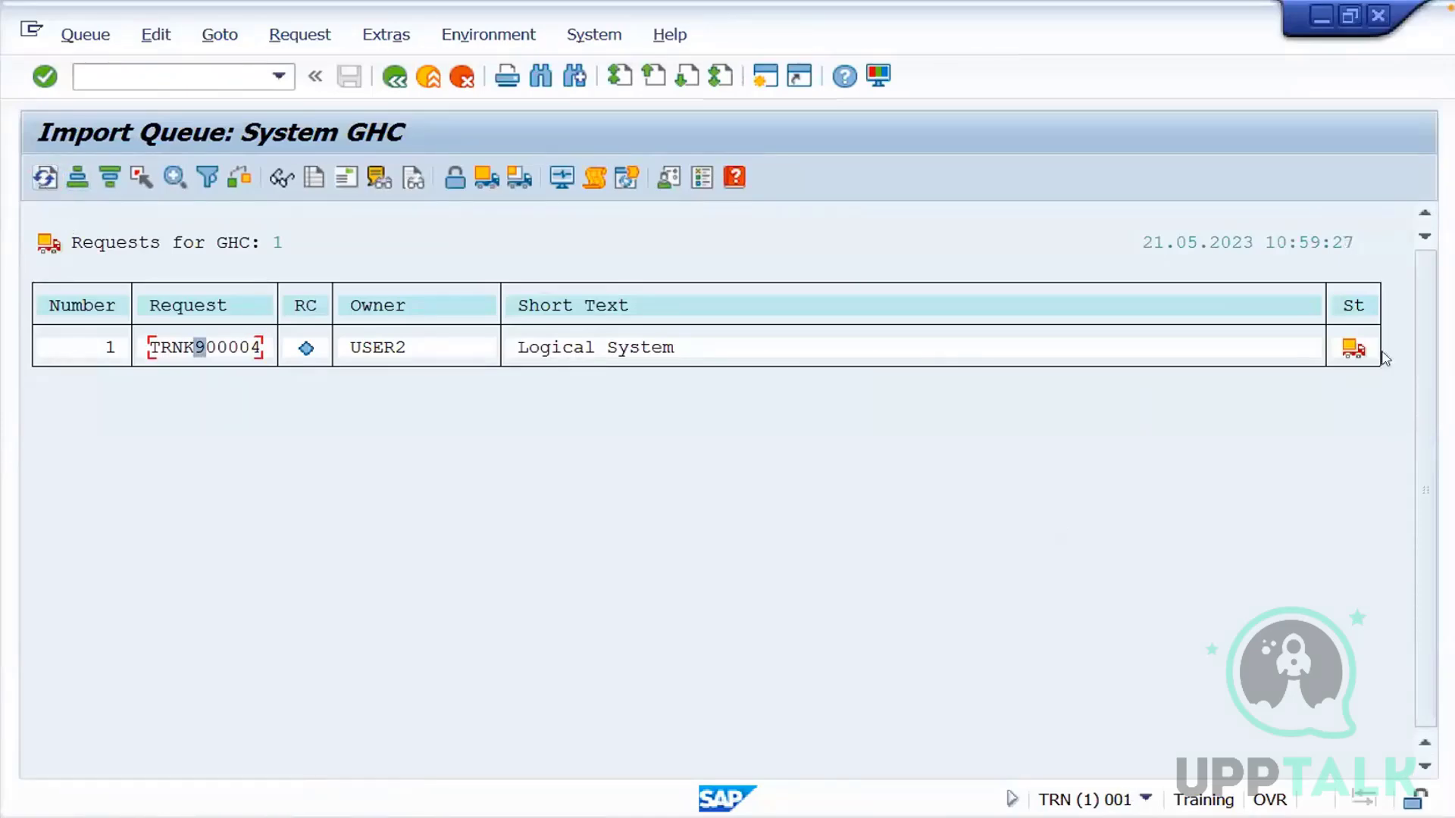
click(47, 179)
click(47, 179)
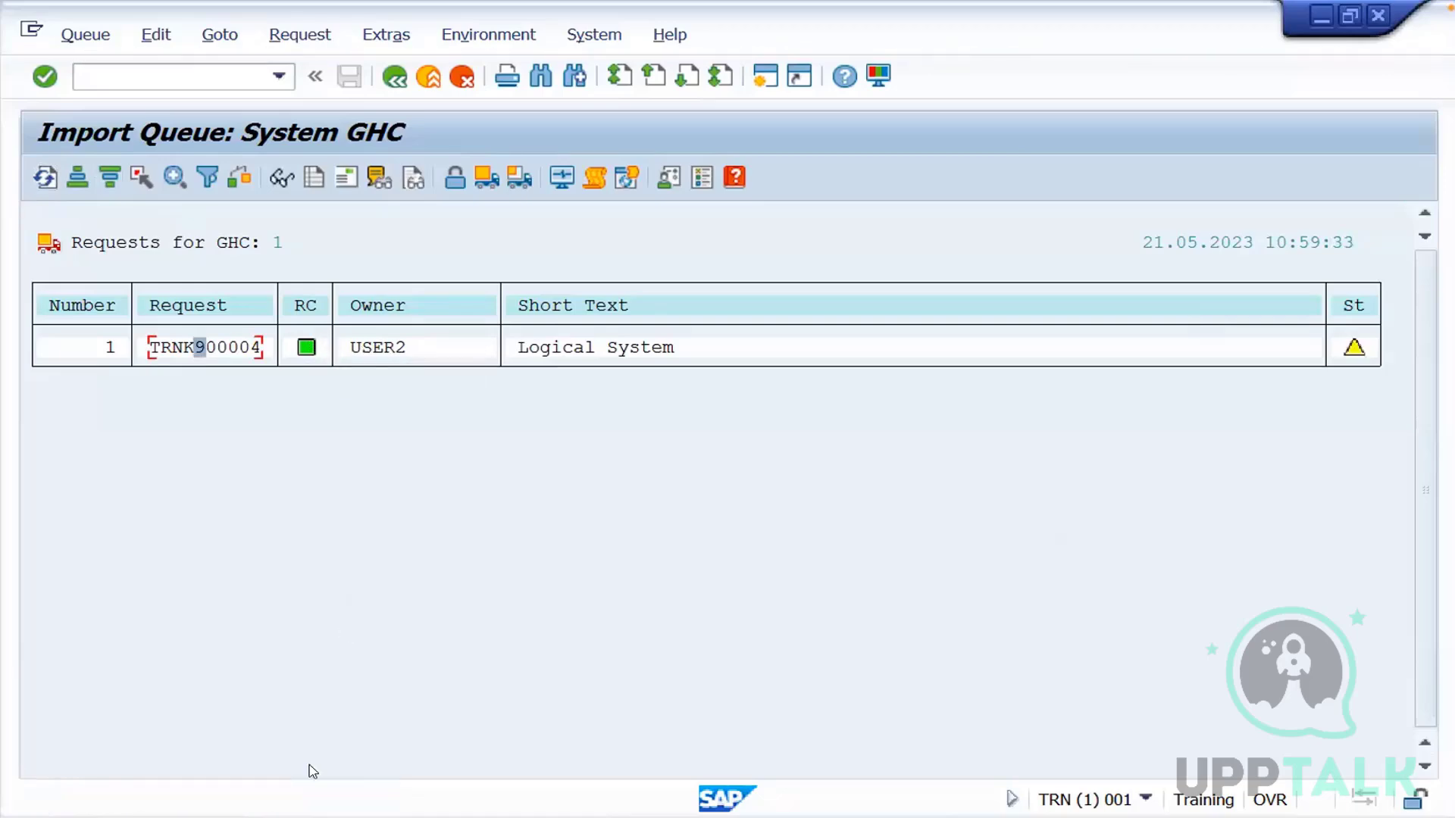
Switch to the GHC session, leave the Global Parameters of Countries view and implementation guide, and show the session's system details
click(455, 817)
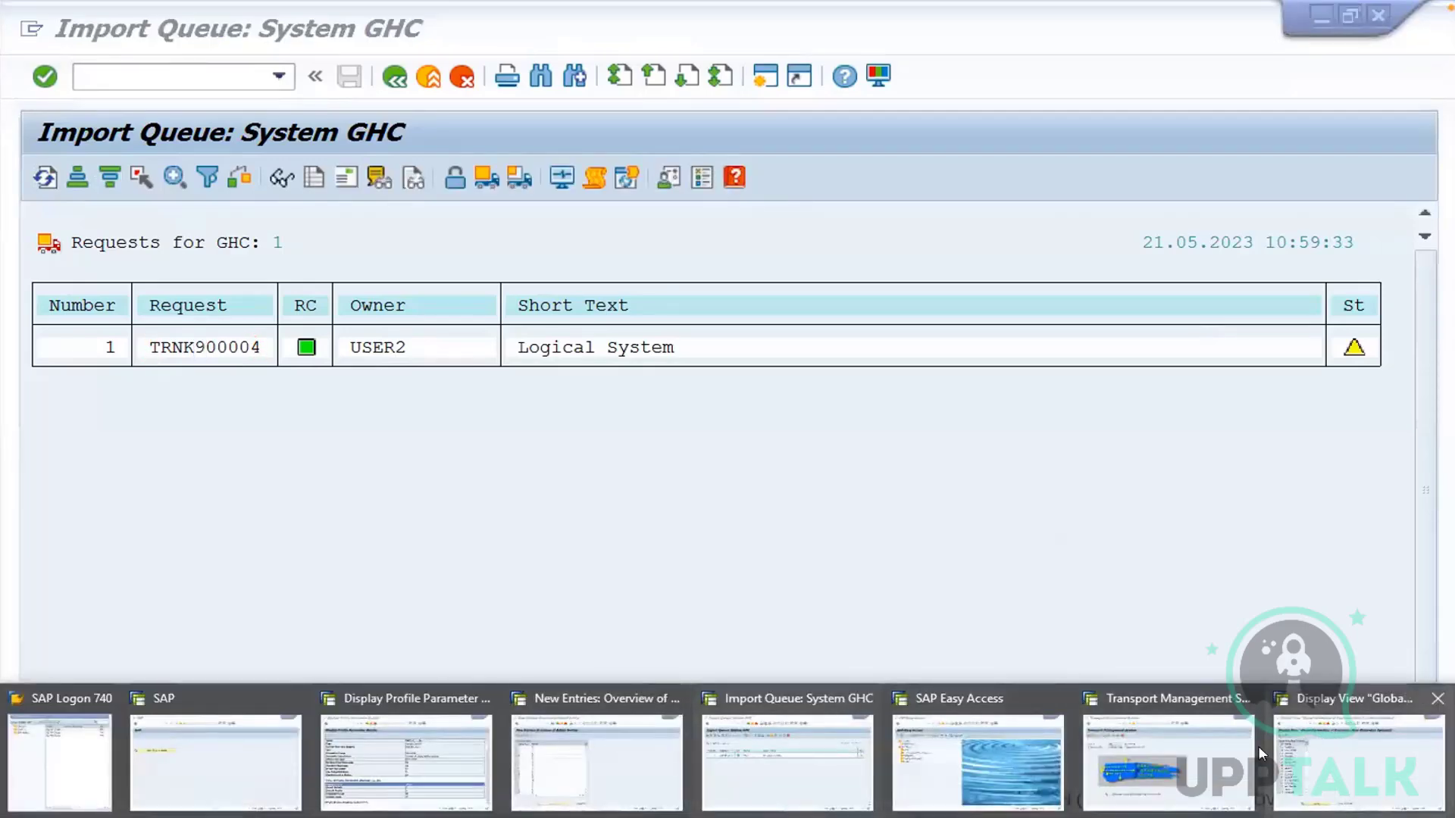
click(1344, 748)
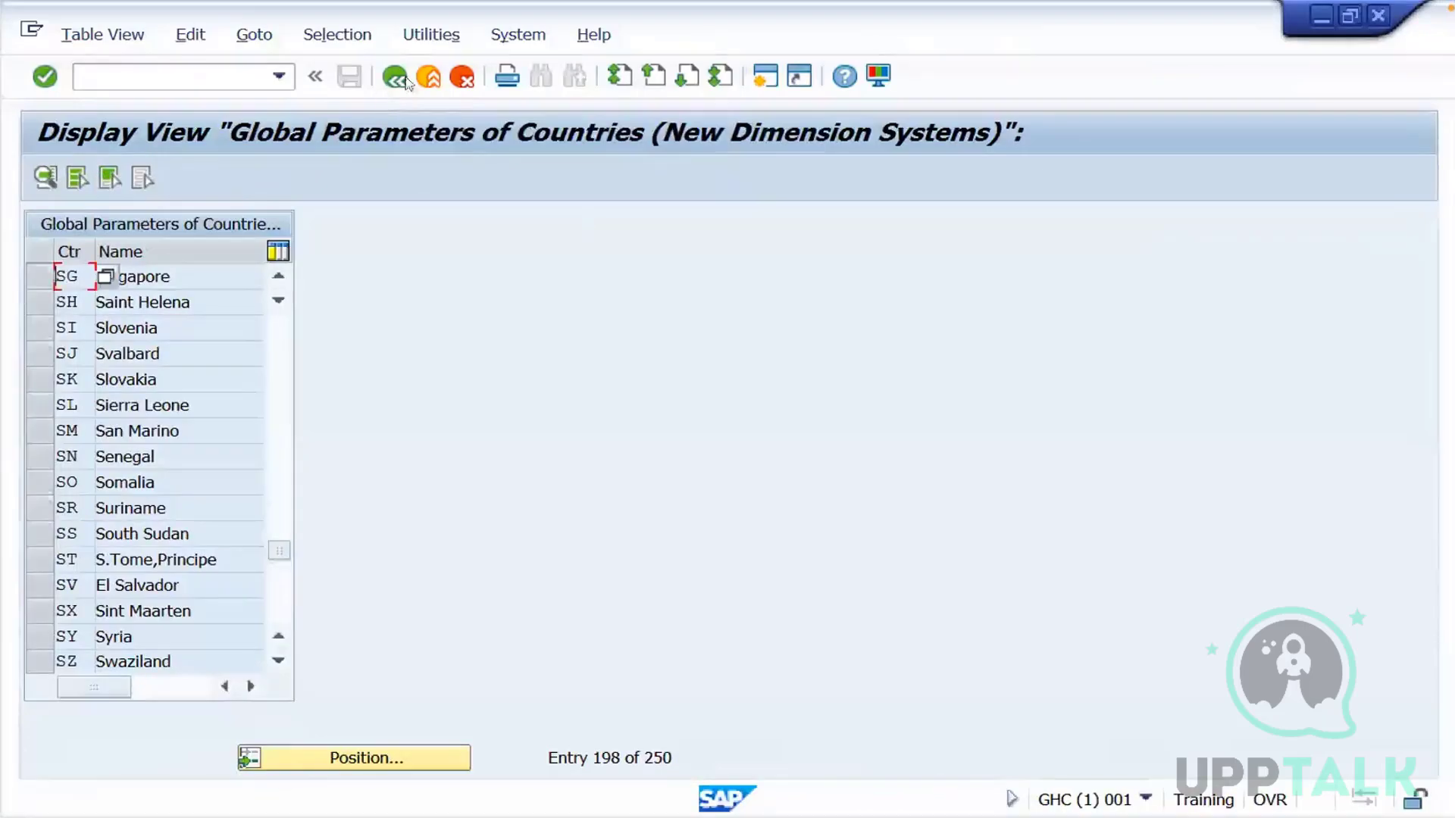
click(438, 79)
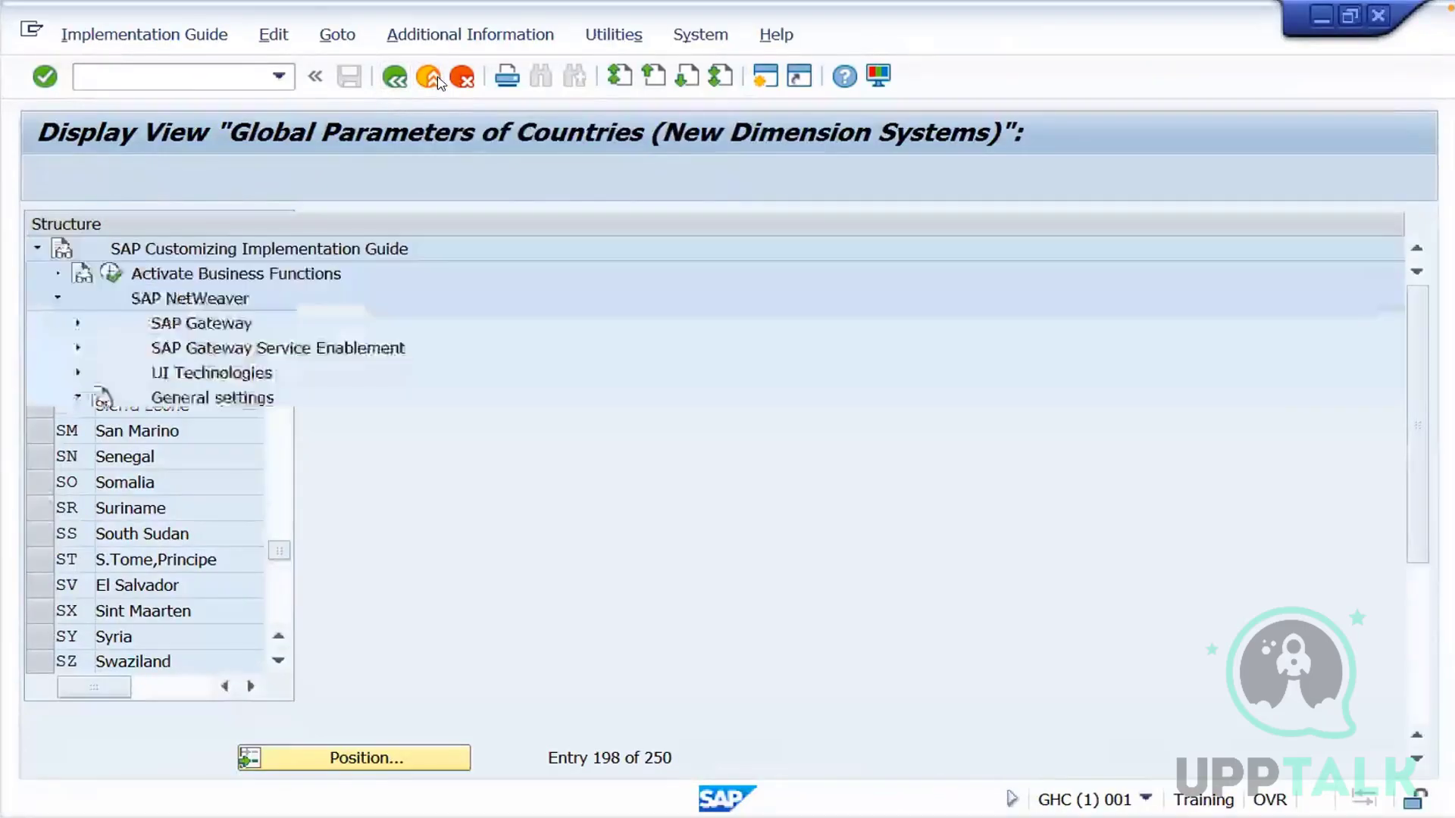
click(437, 79)
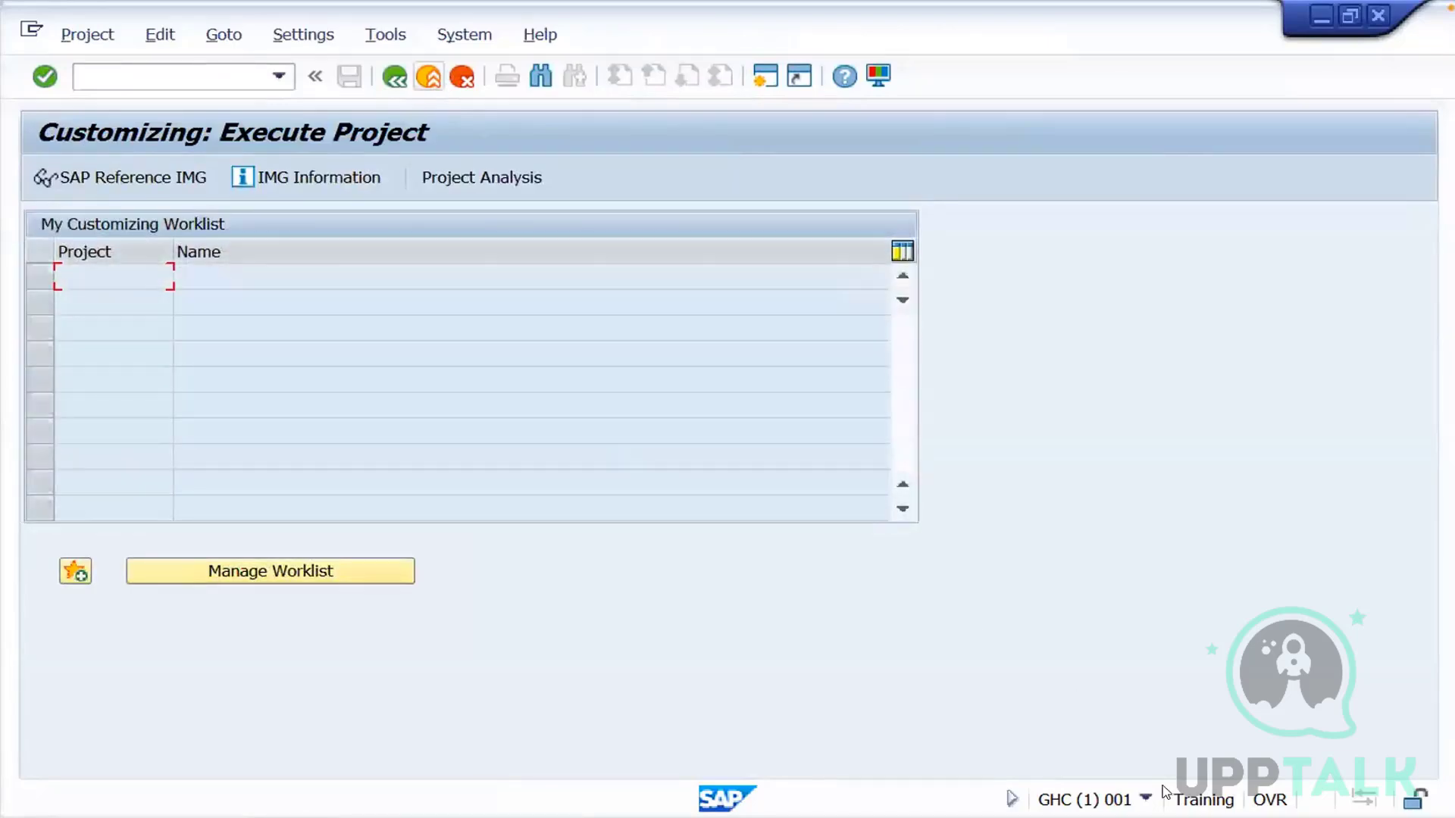
click(1145, 799)
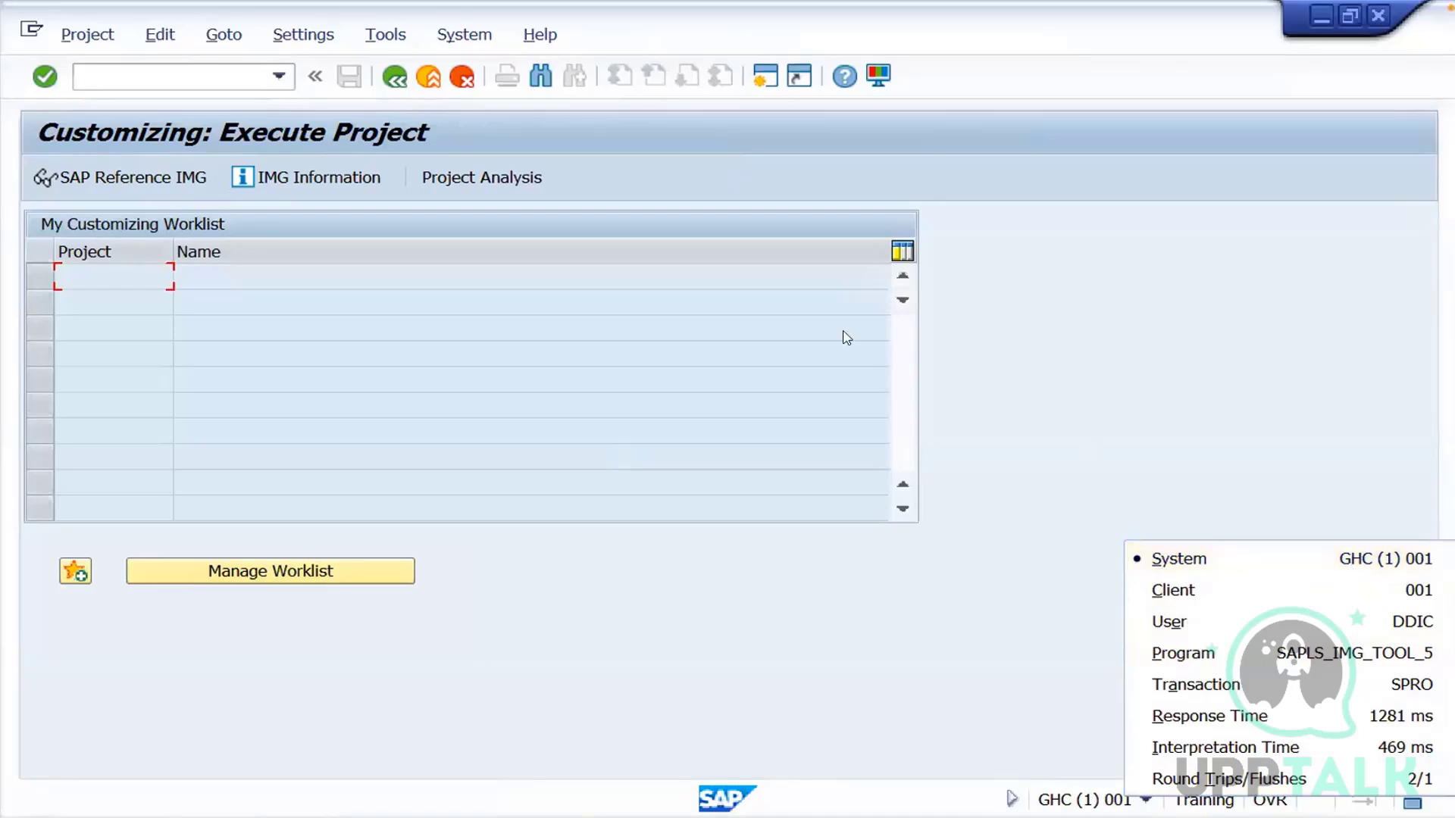
Leave the Customizing project screen in GHC and open the logical systems table (BD54) in display mode, acknowledging the cross-client and authorization notices
click(395, 77)
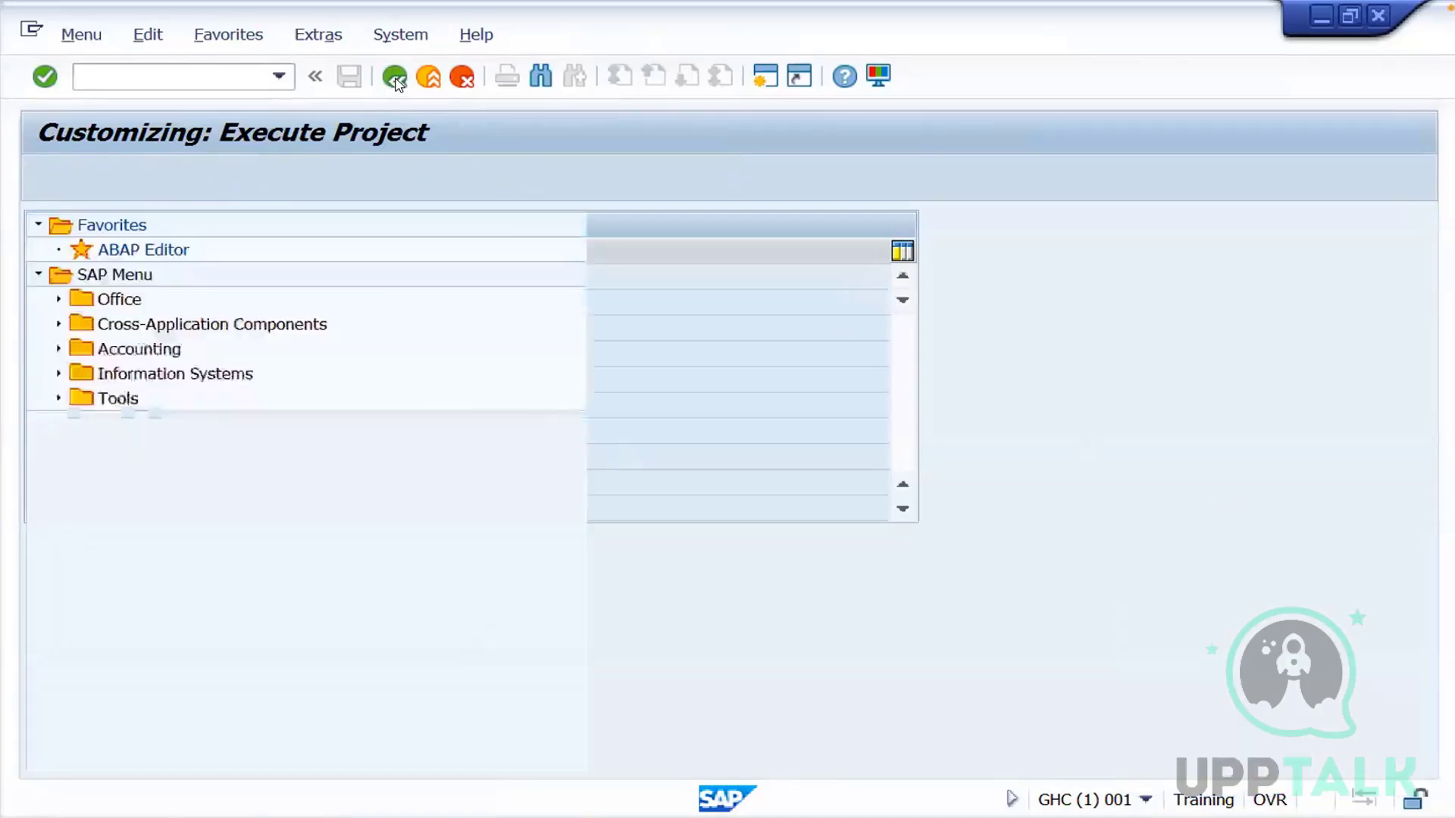
text(bd54)
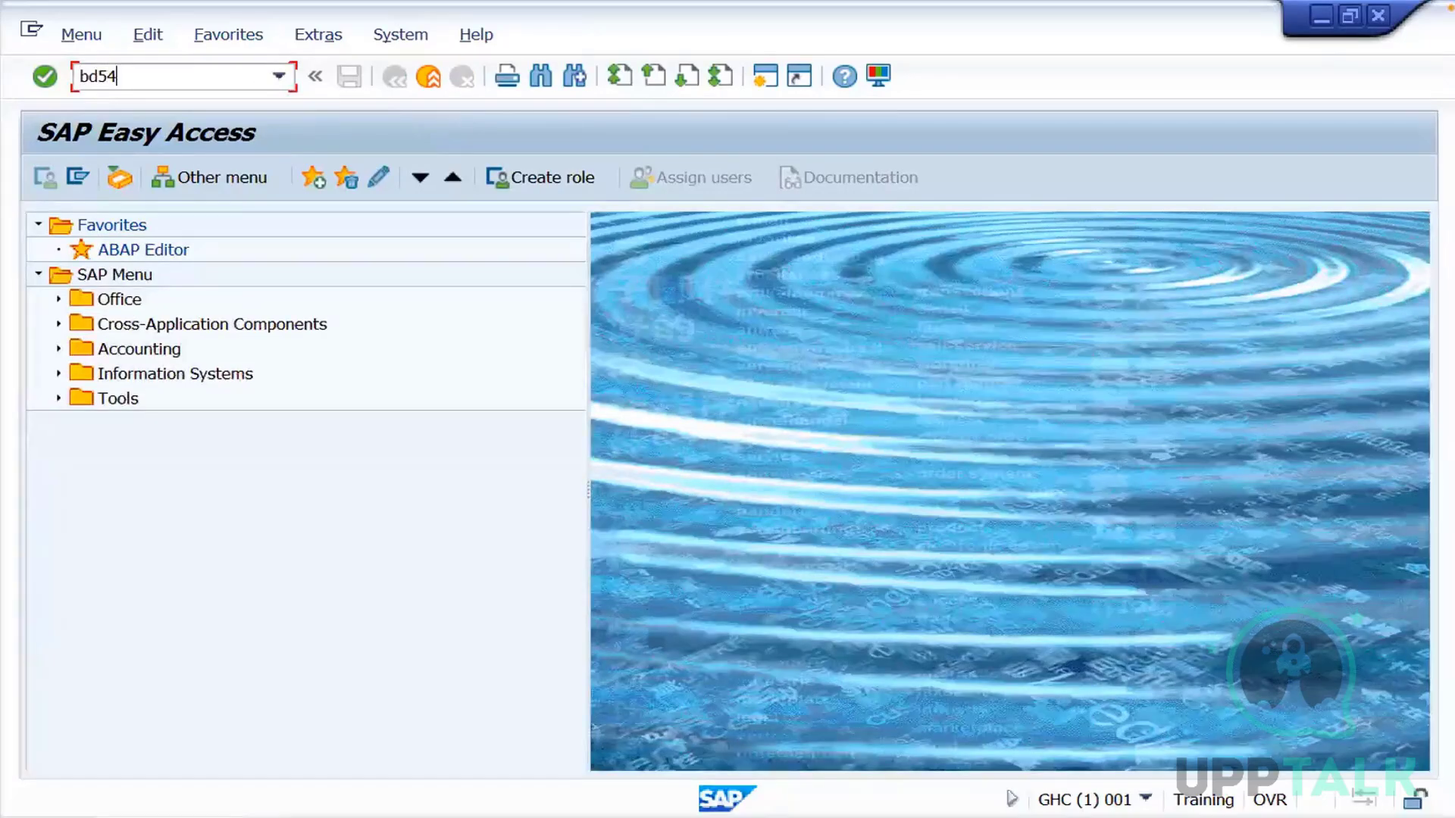
key(Return)
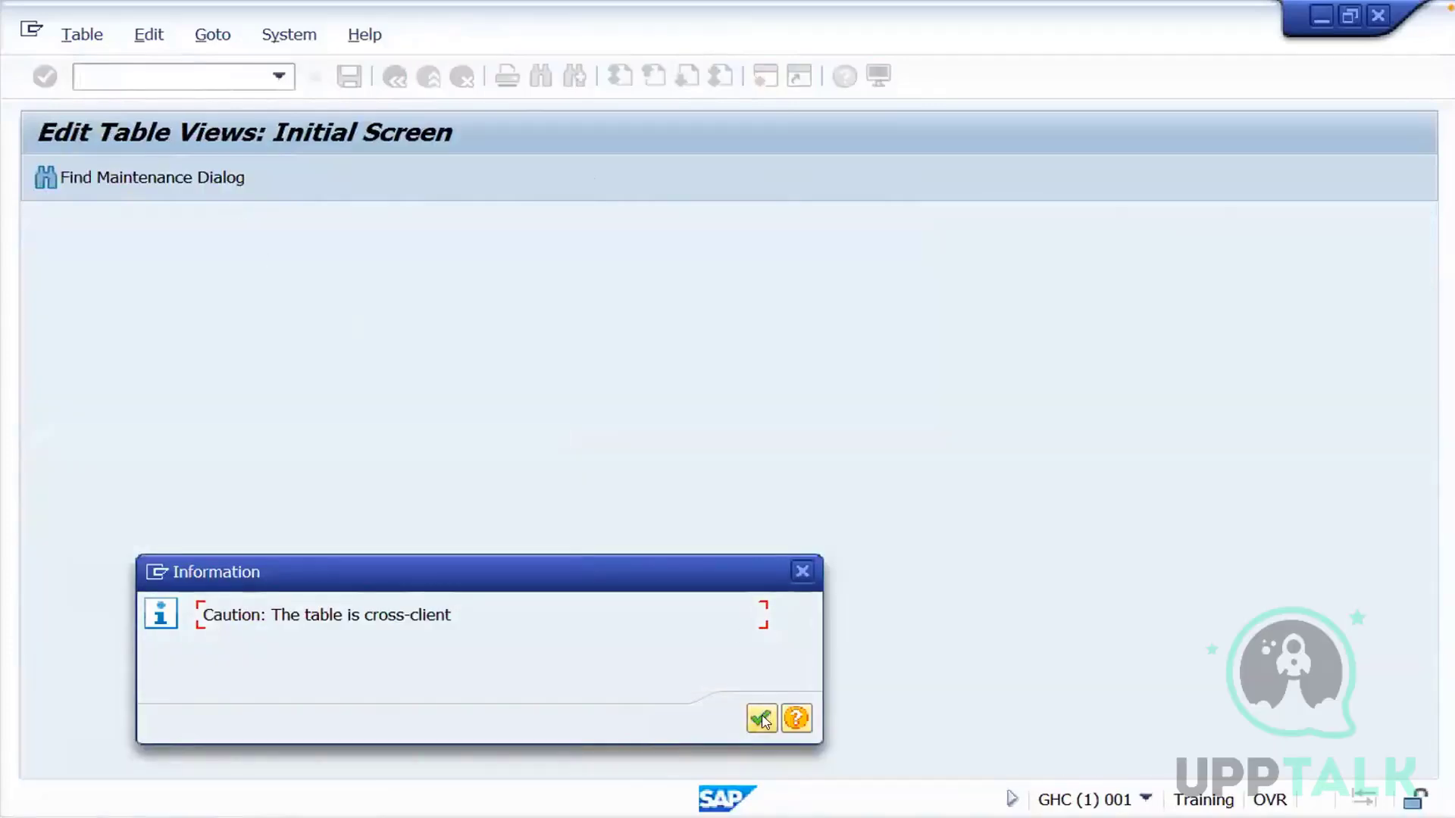
click(763, 718)
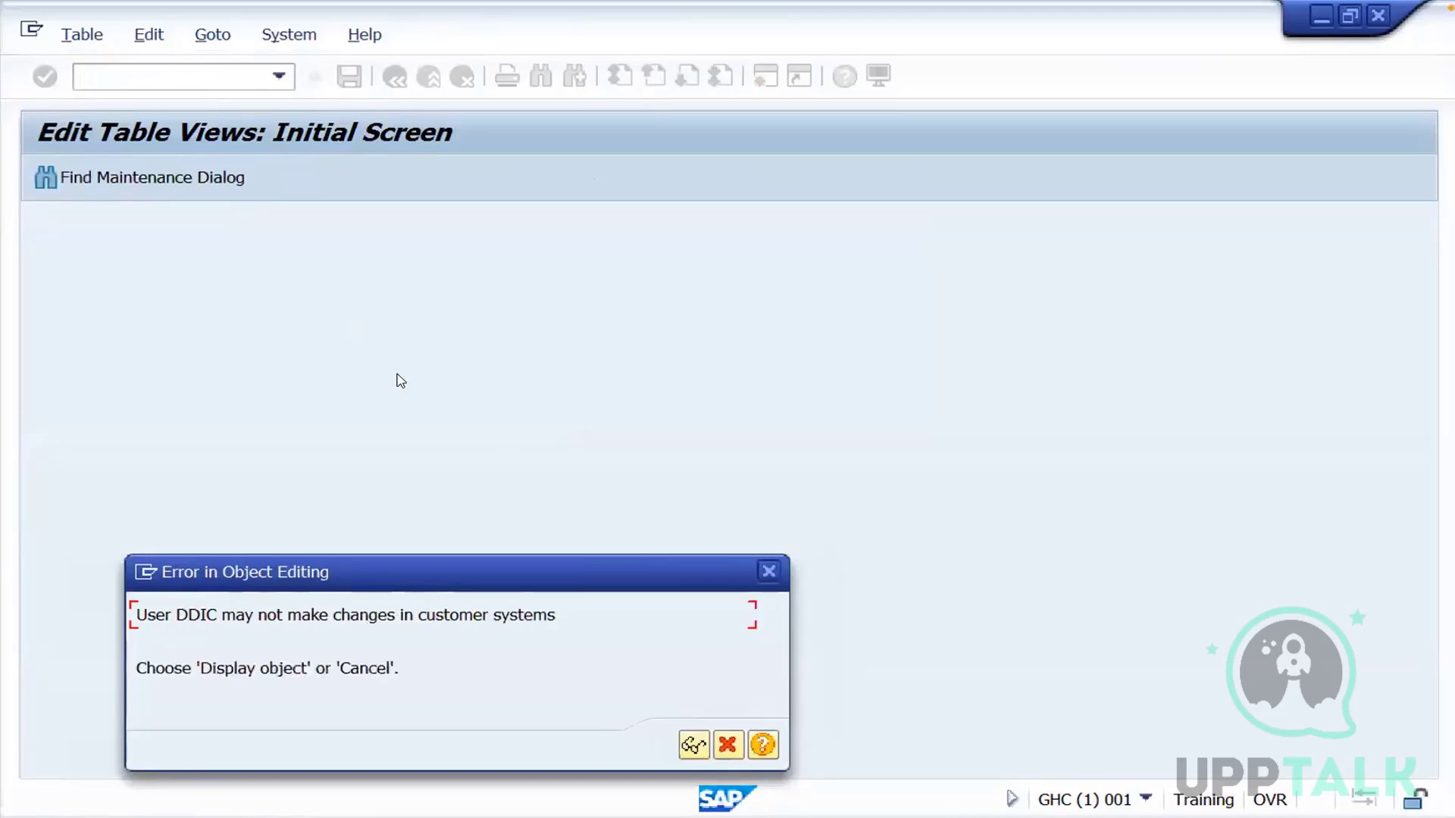
click(691, 746)
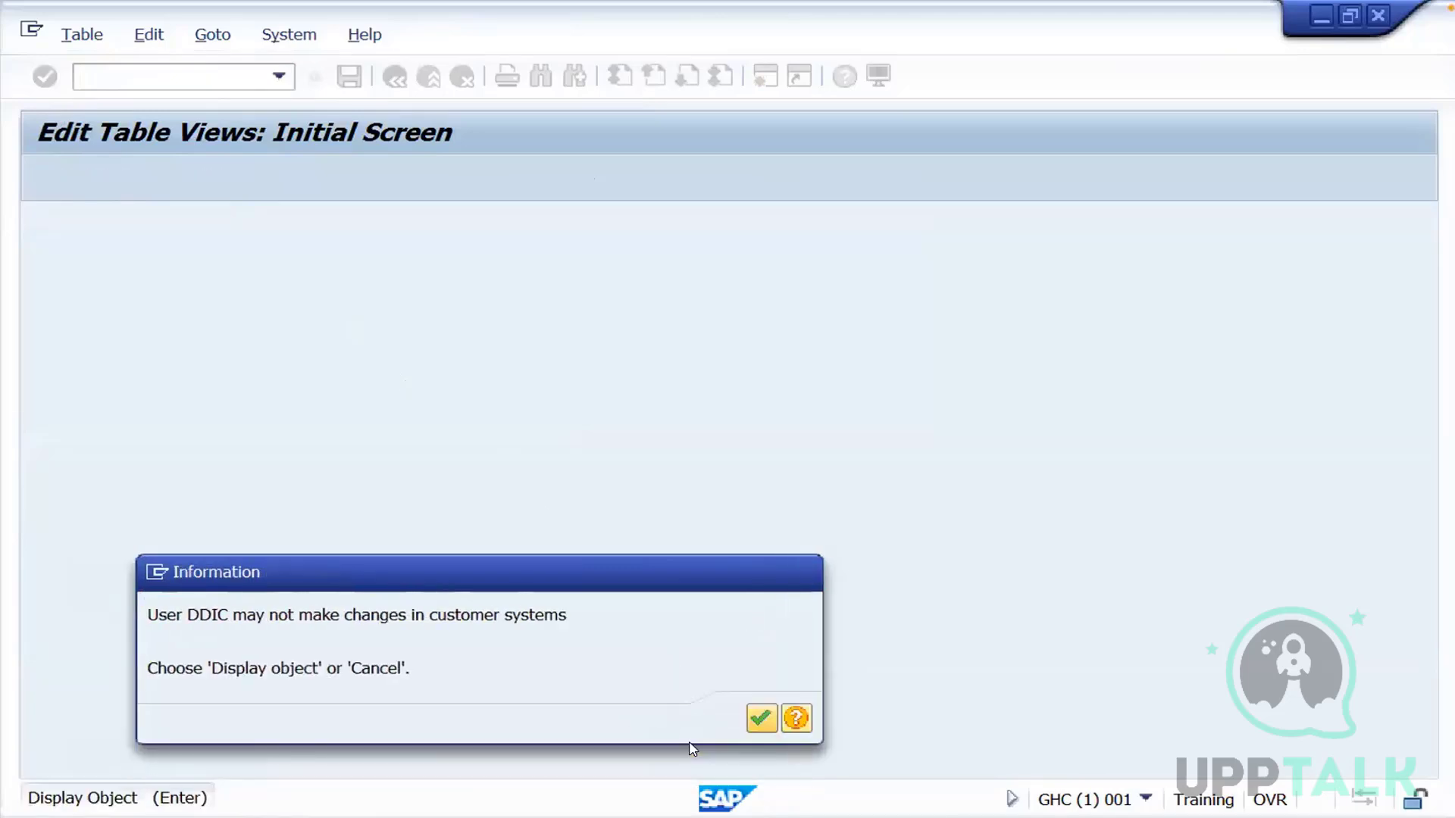
click(761, 717)
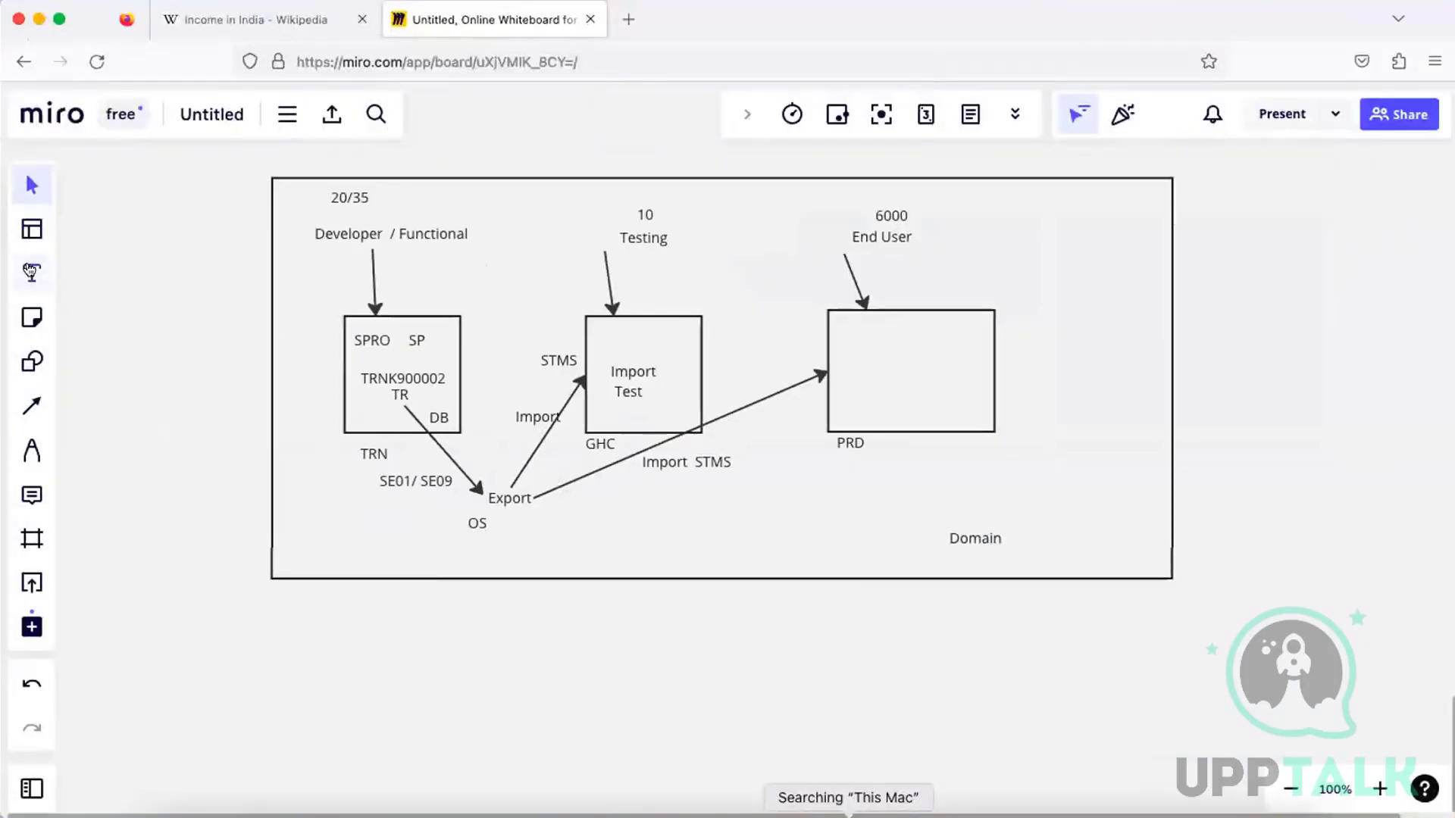
Switch to the Miro whiteboard and add a two-line text note beneath the TRN system with BD54 and the person's full name
click(31, 273)
click(354, 513)
text(B)
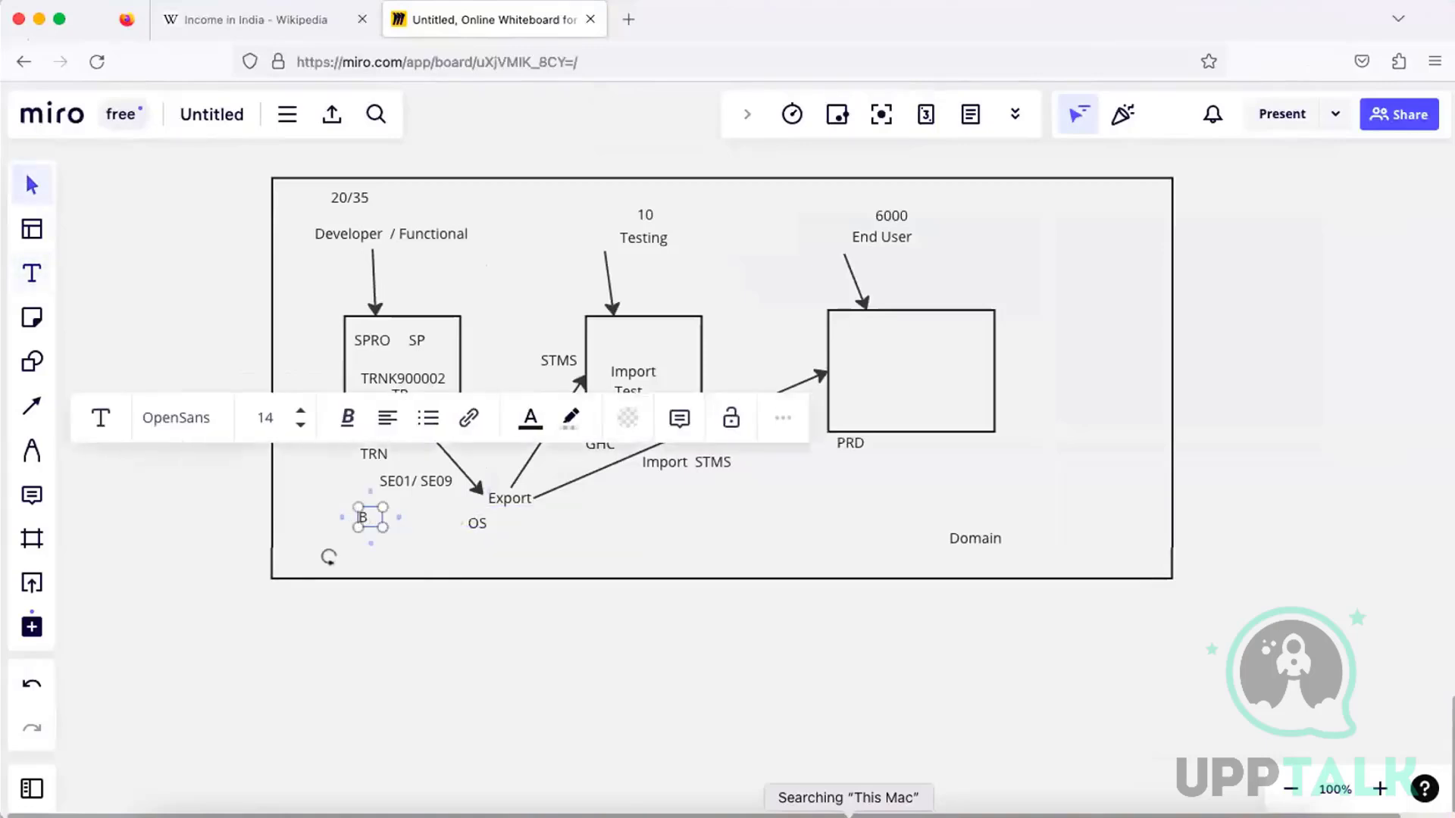
text(D54)
key(Return)
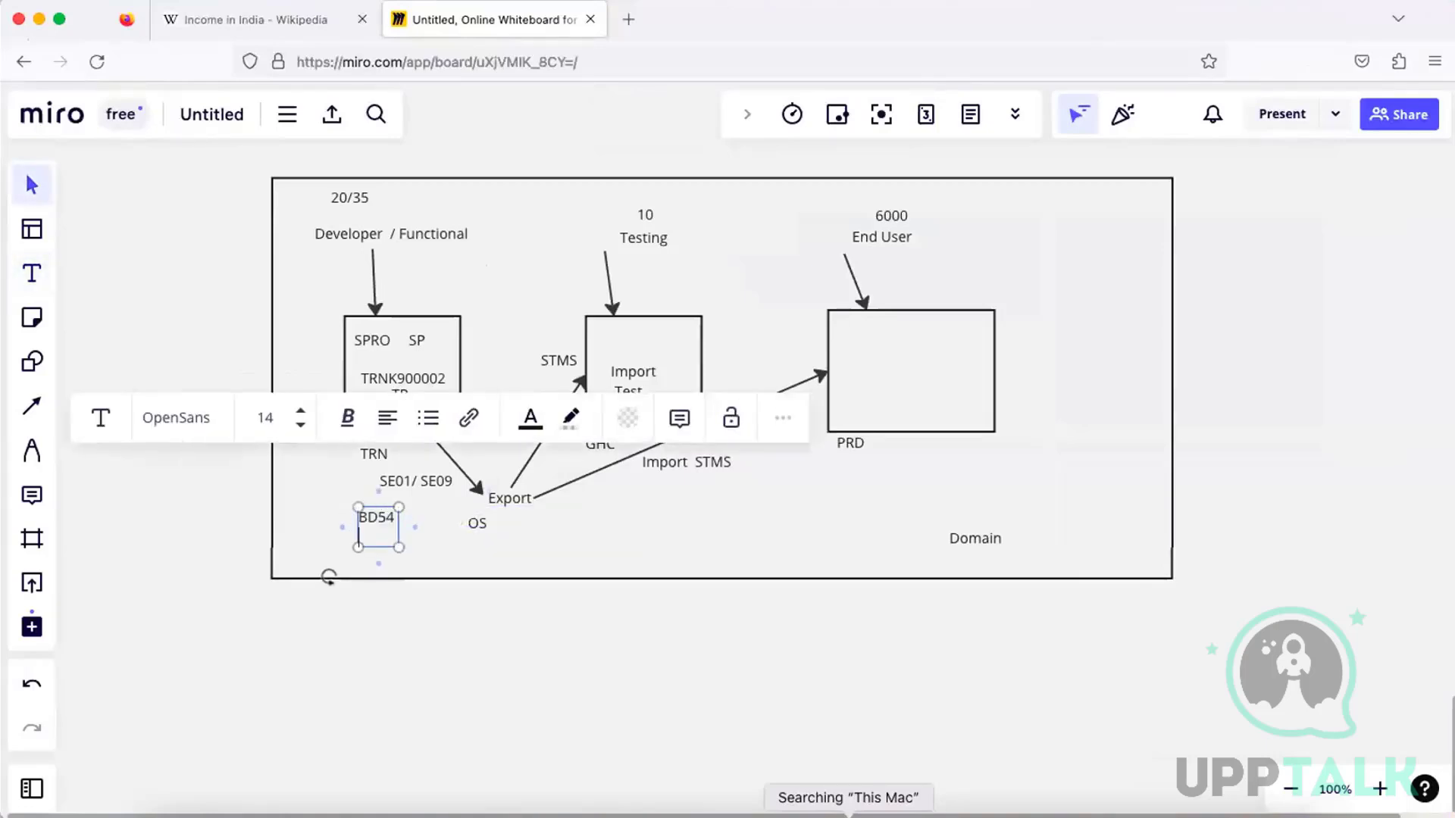
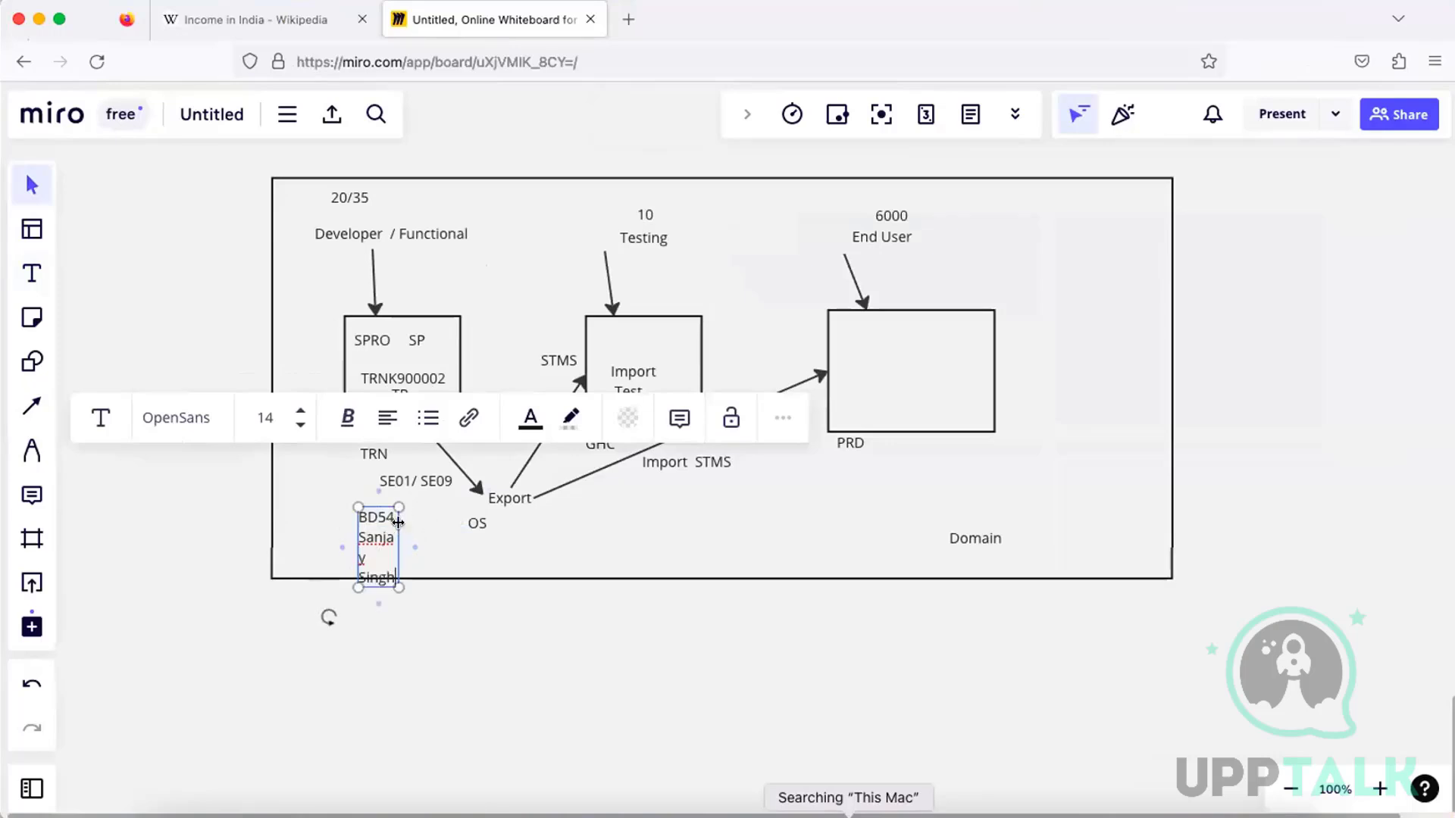
Place the BD54 note beside the TRN box and widen the outer domain frame on that side to fit it
drag(399, 533, 302, 391)
click(546, 544)
click(270, 337)
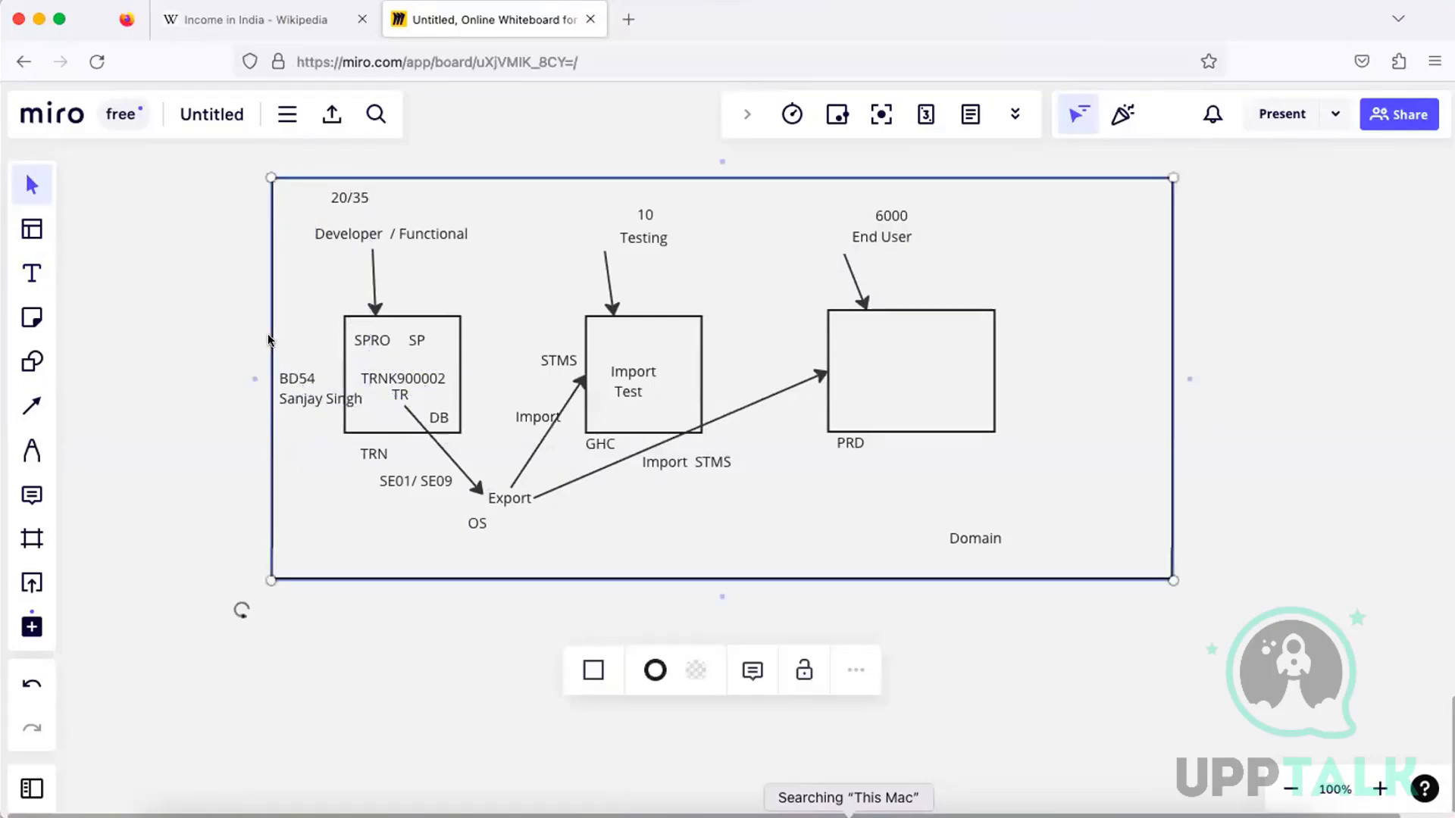
drag(270, 325, 155, 323)
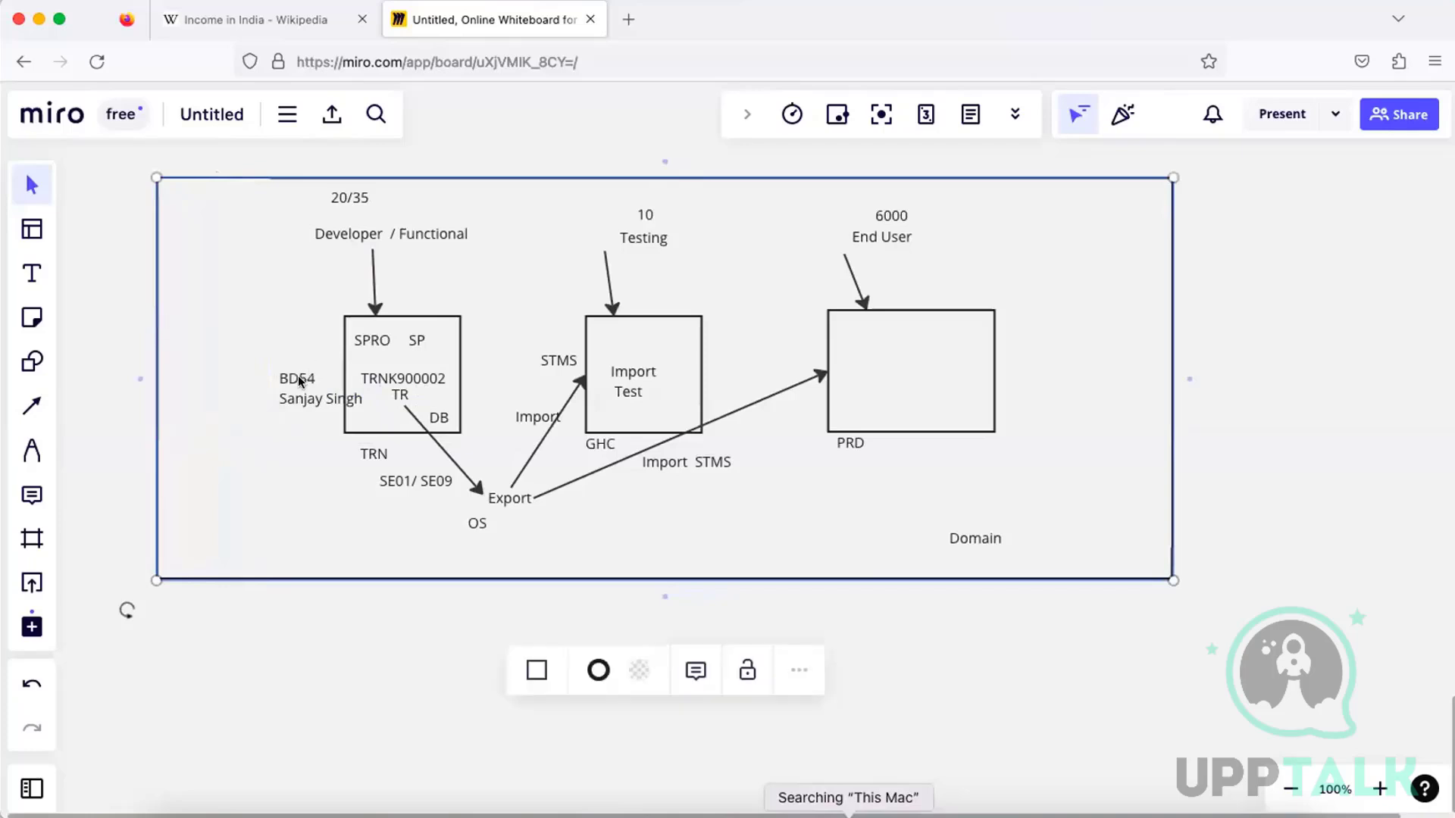
drag(282, 373, 267, 365)
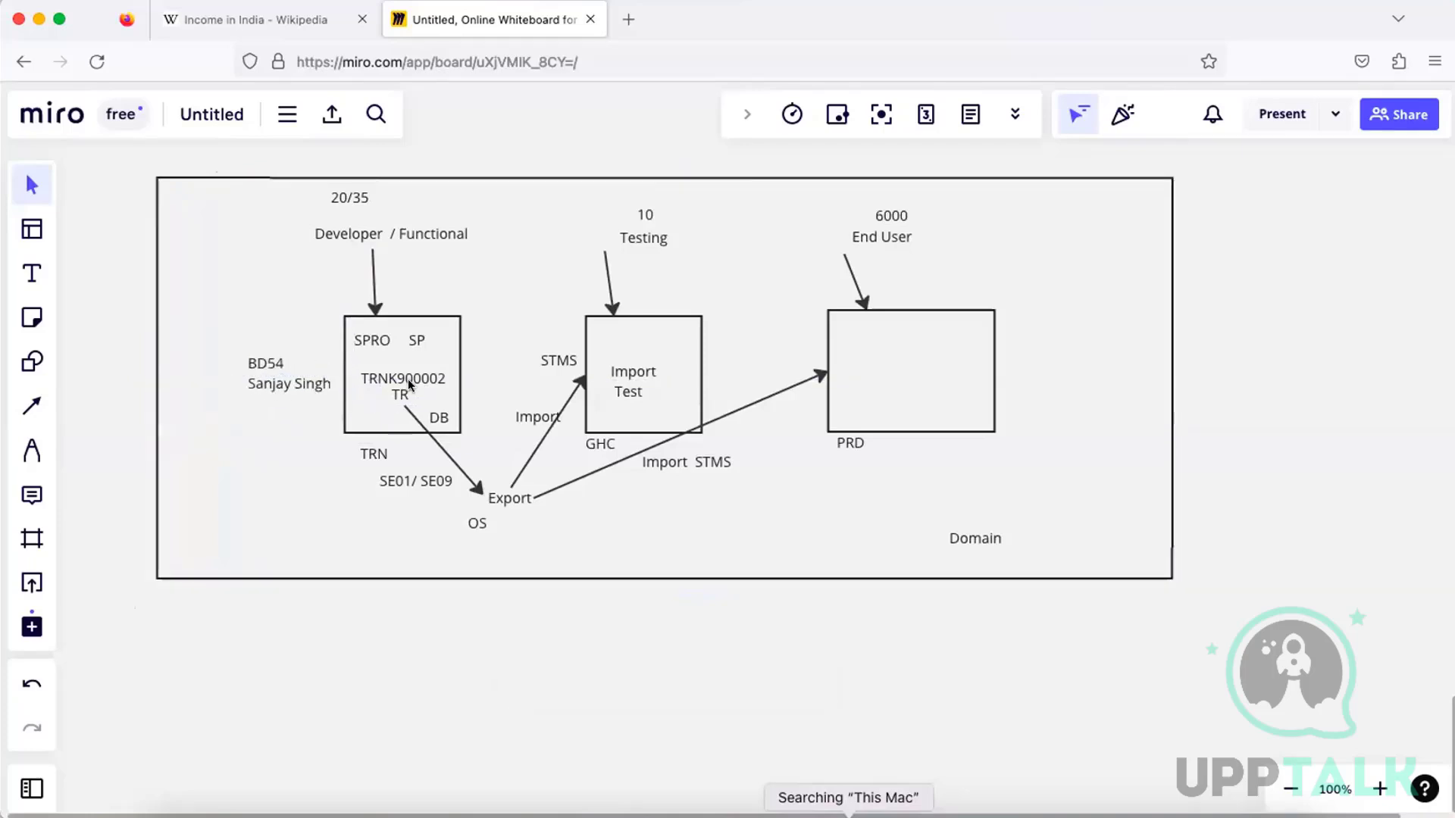
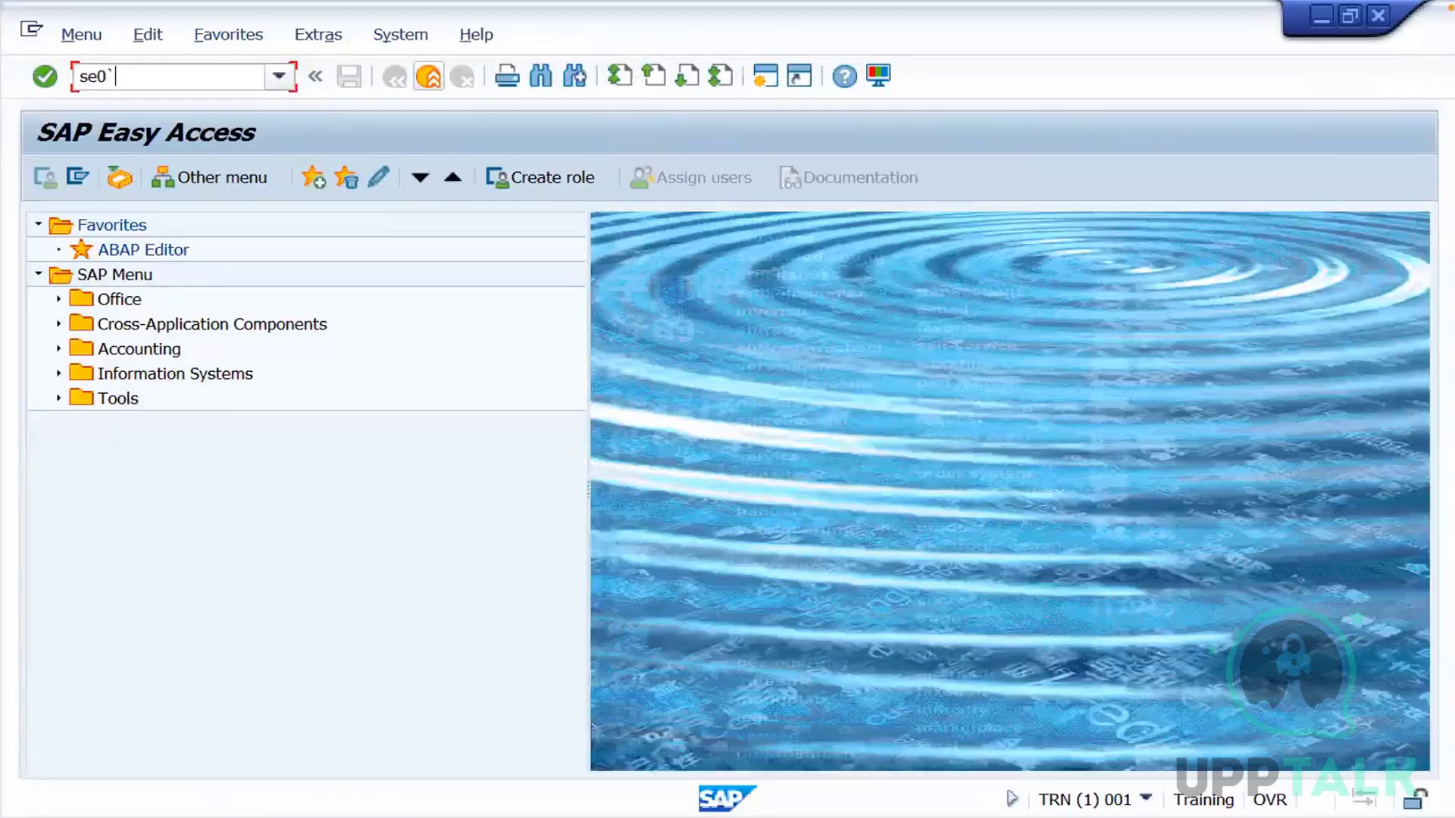
Open the Transport Organizer (SE01) in the TRN session and exclude customizing requests from the transports selection
click(279, 80)
key(Return)
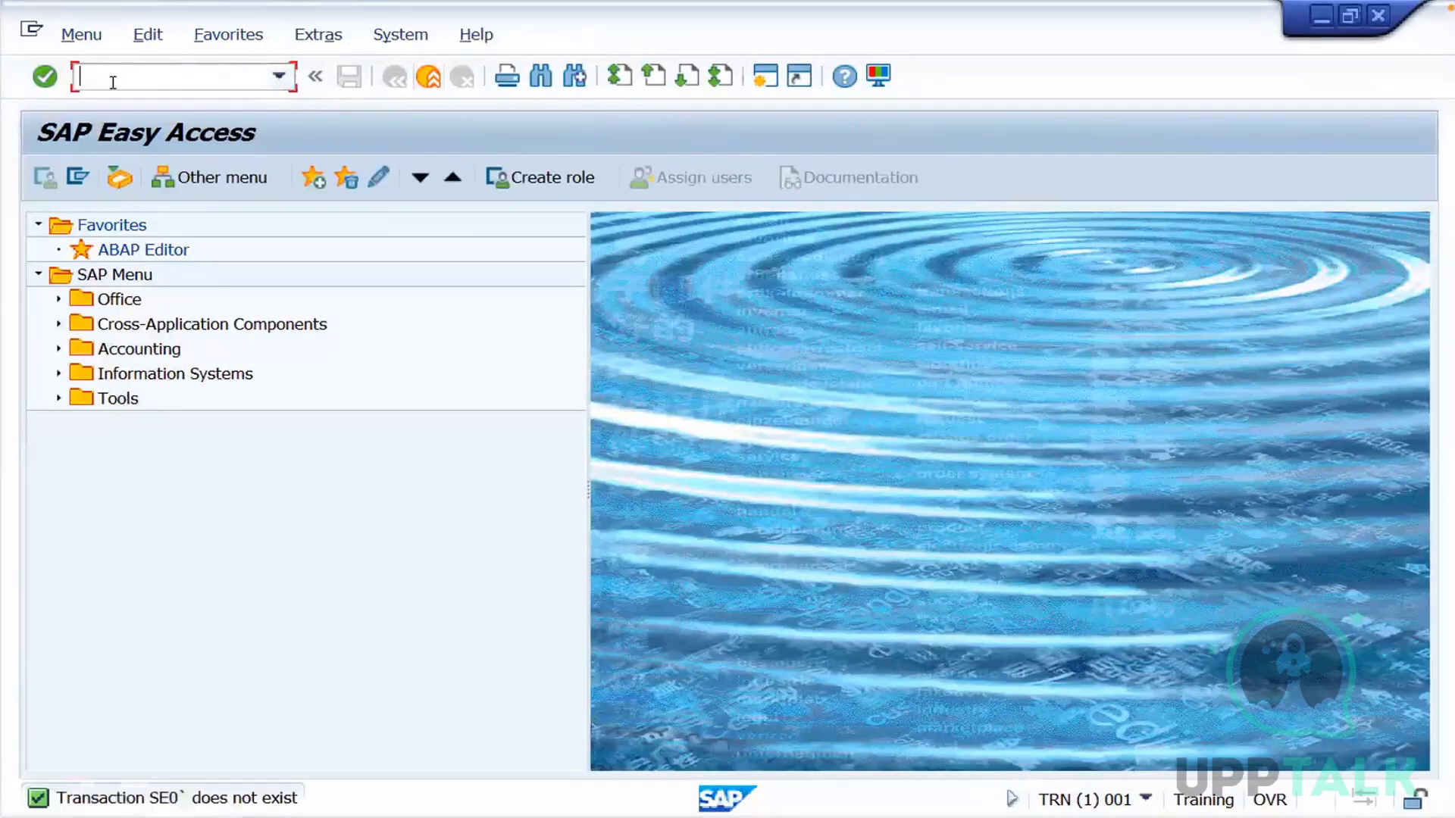
text(se01)
key(Return)
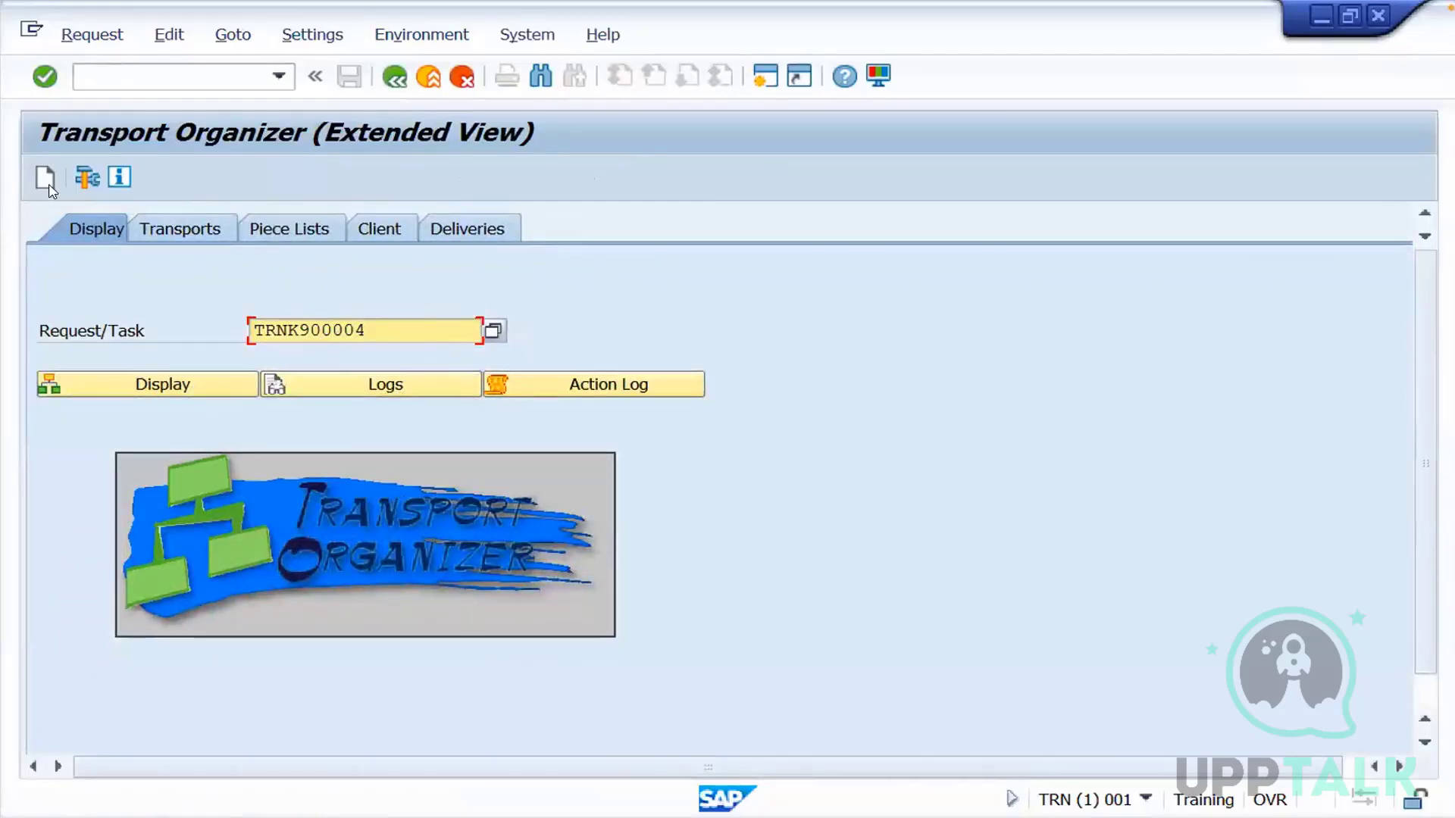
click(167, 224)
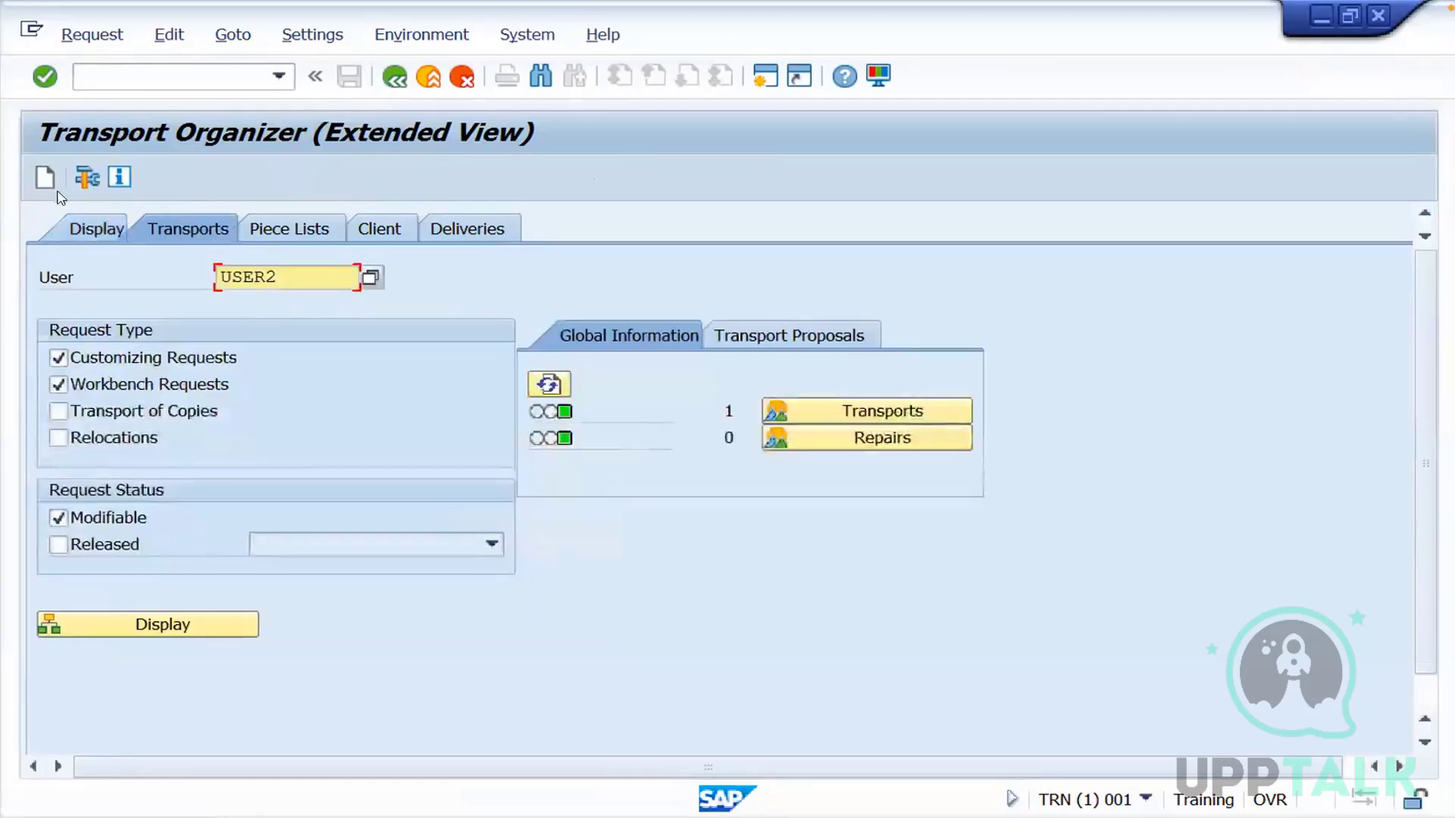
click(57, 361)
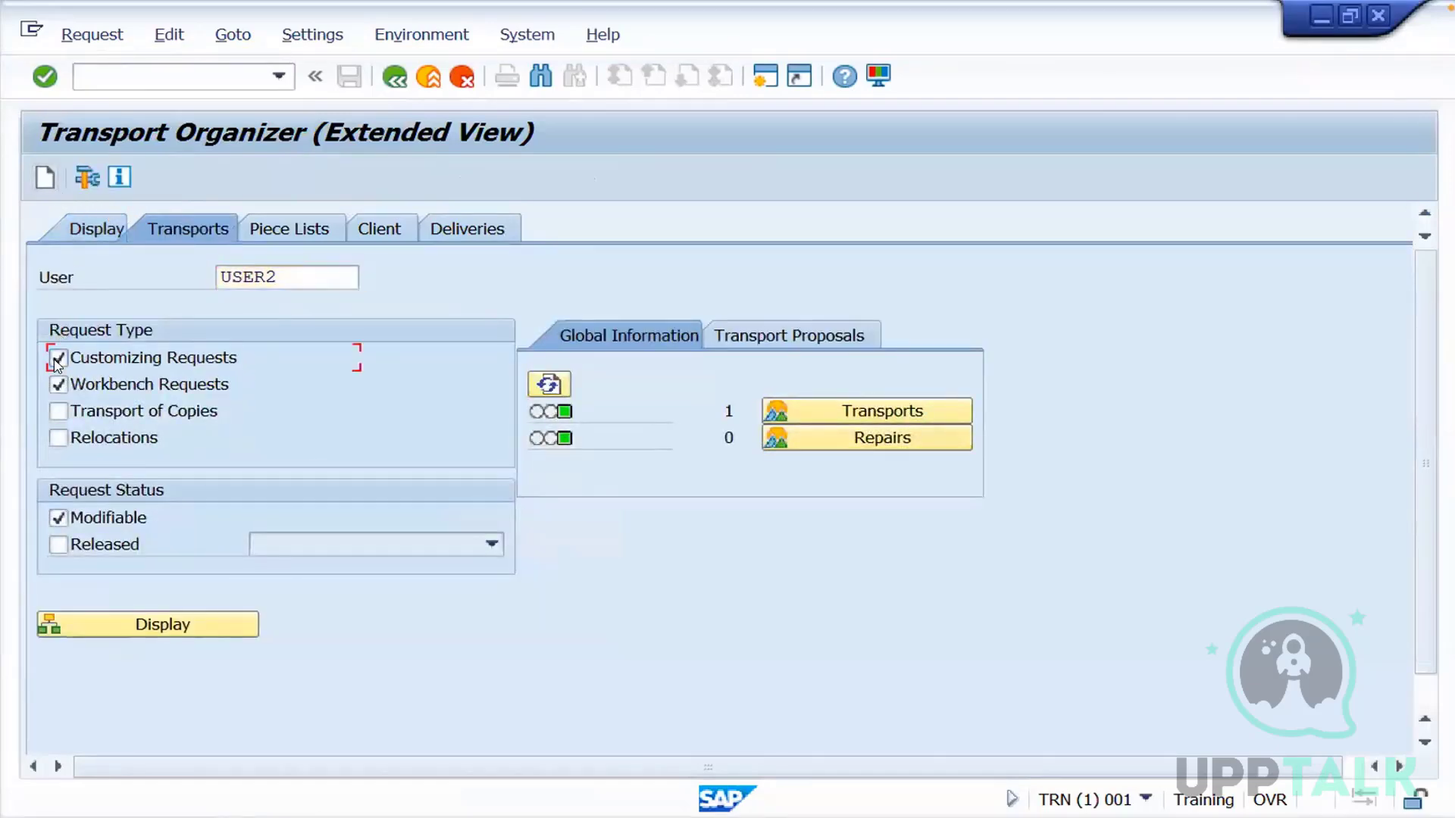
Create a workbench request with the short description "test" and target GHC, and leave the Transport Organizer
click(44, 180)
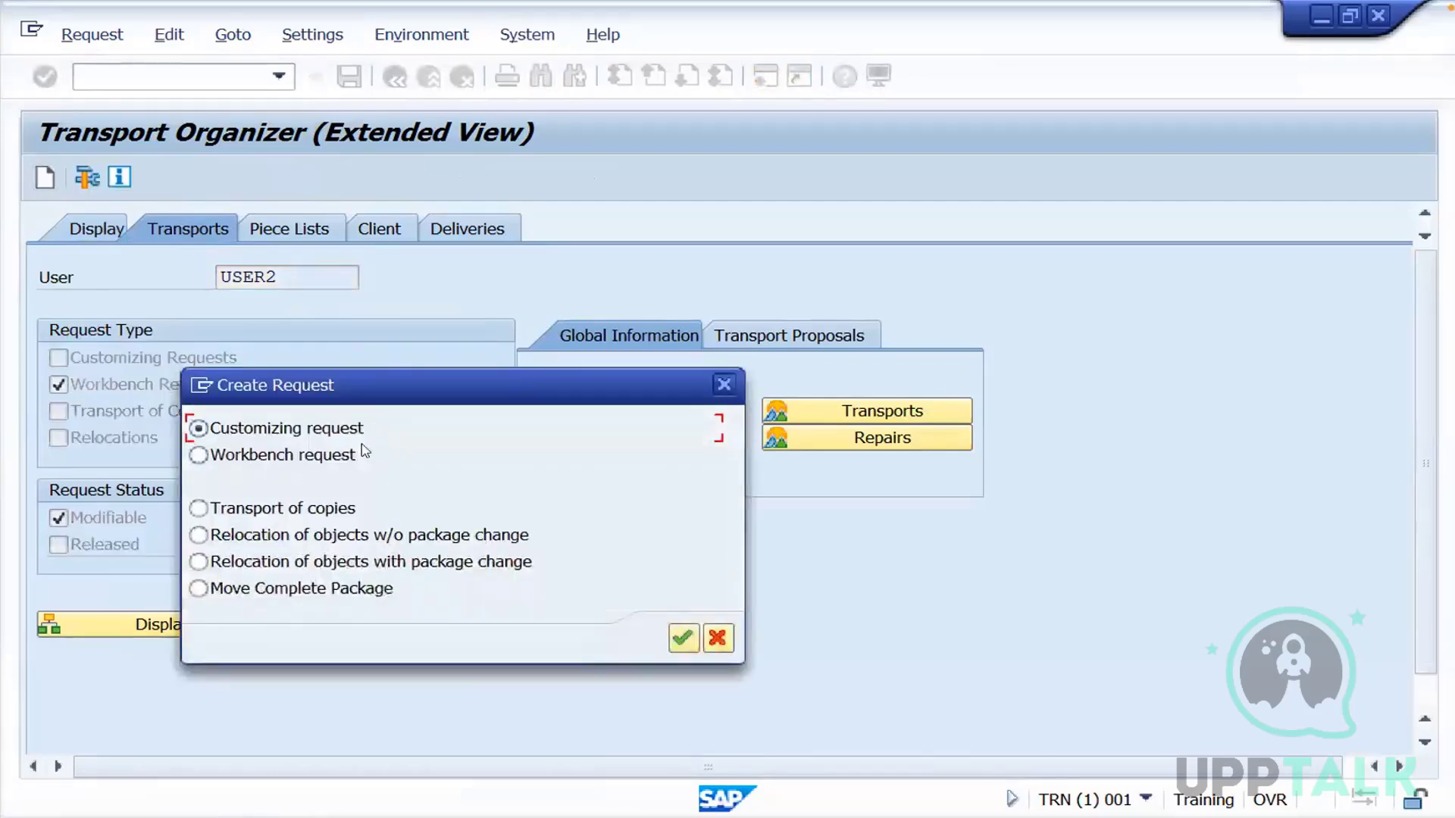
click(272, 459)
click(672, 641)
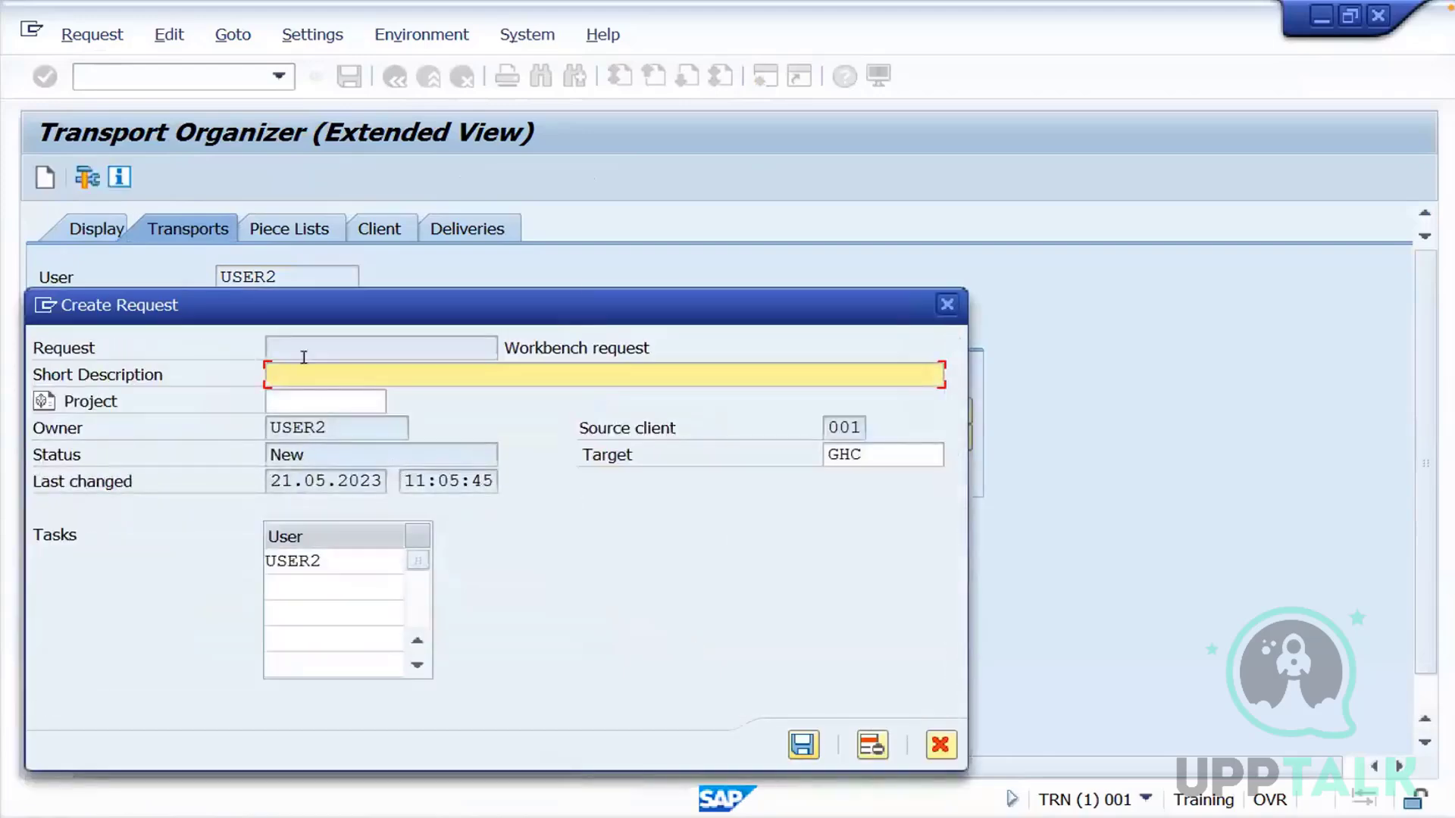
text(test)
click(803, 745)
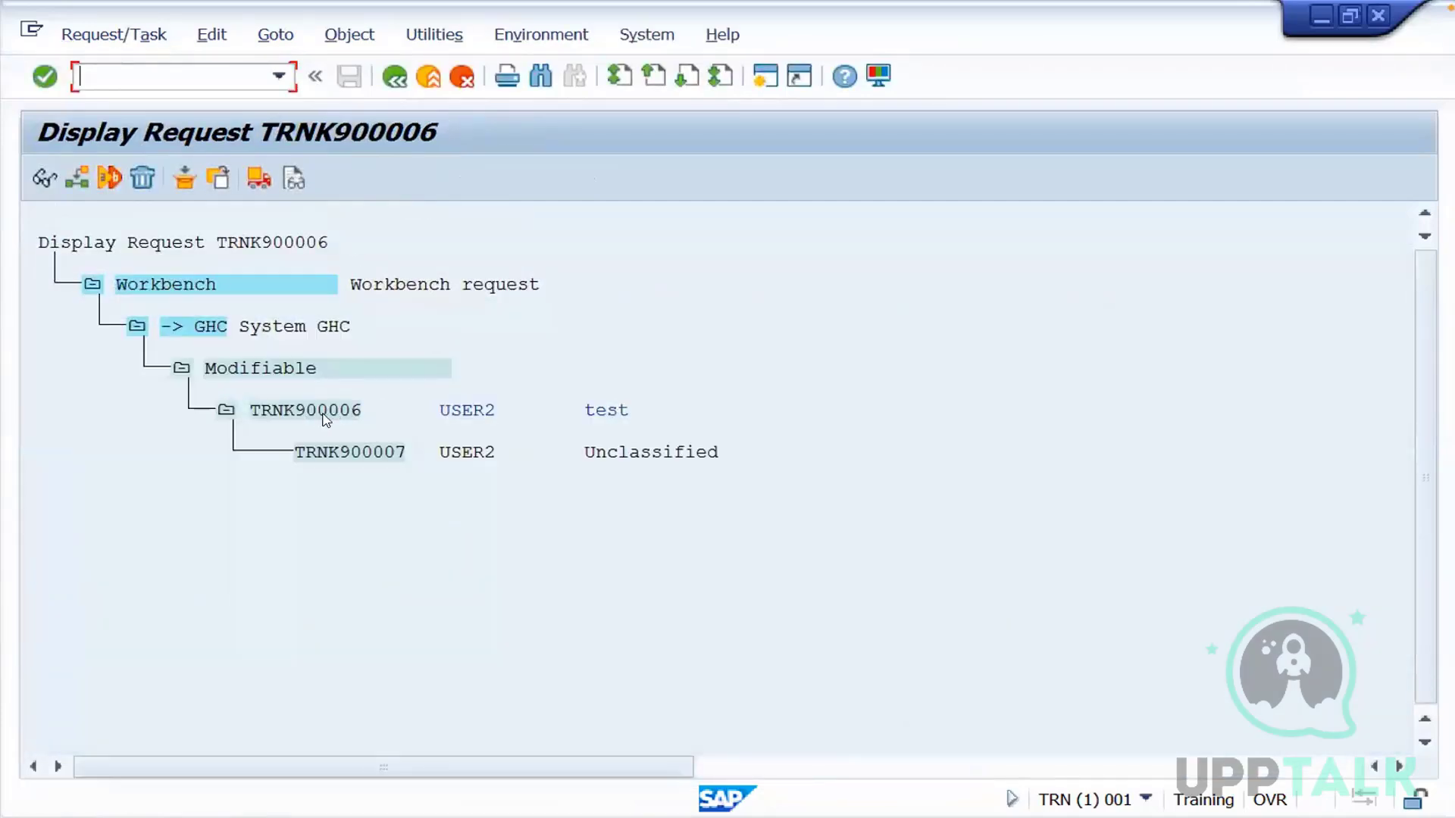
click(353, 416)
click(395, 78)
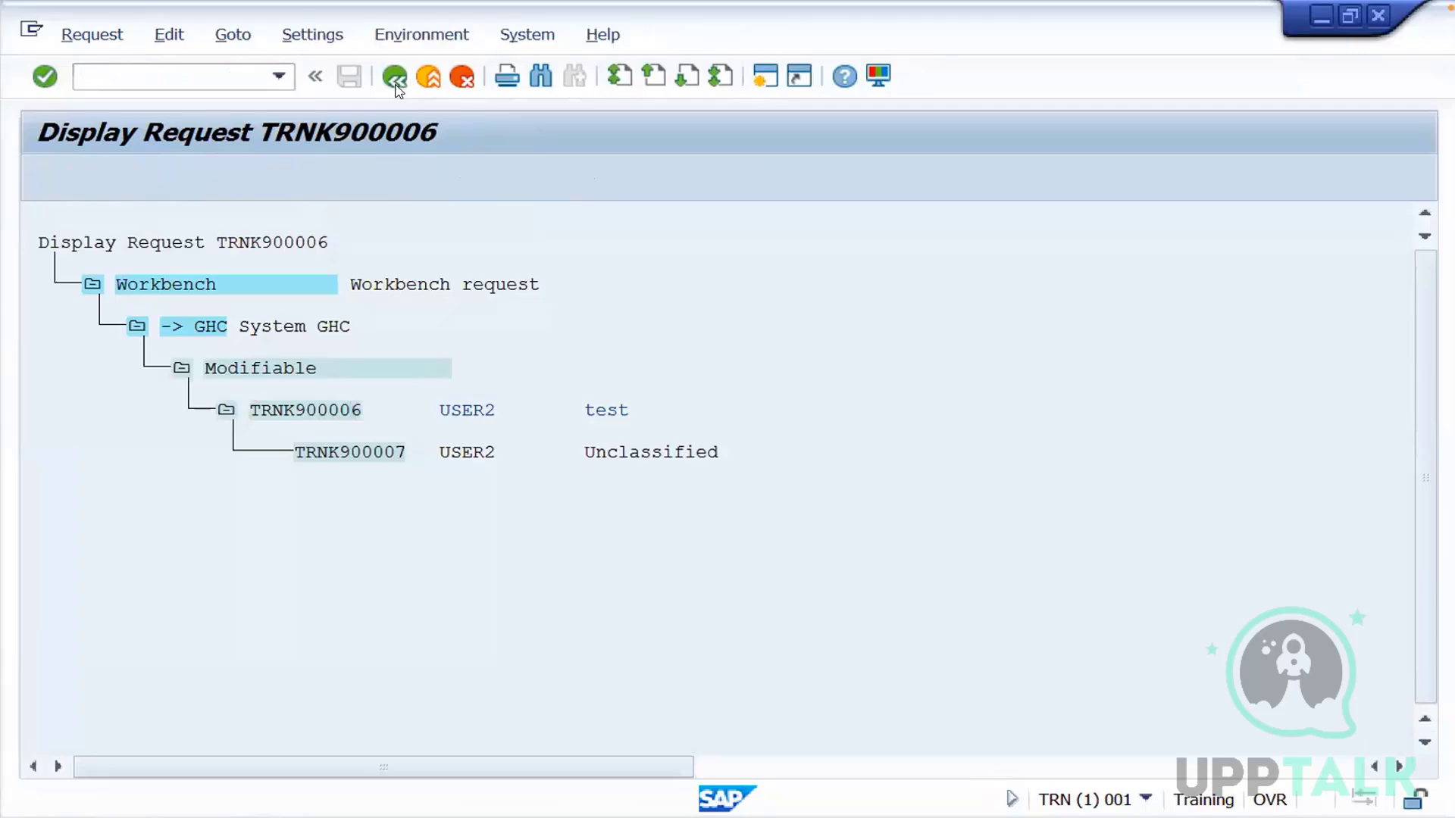
click(395, 77)
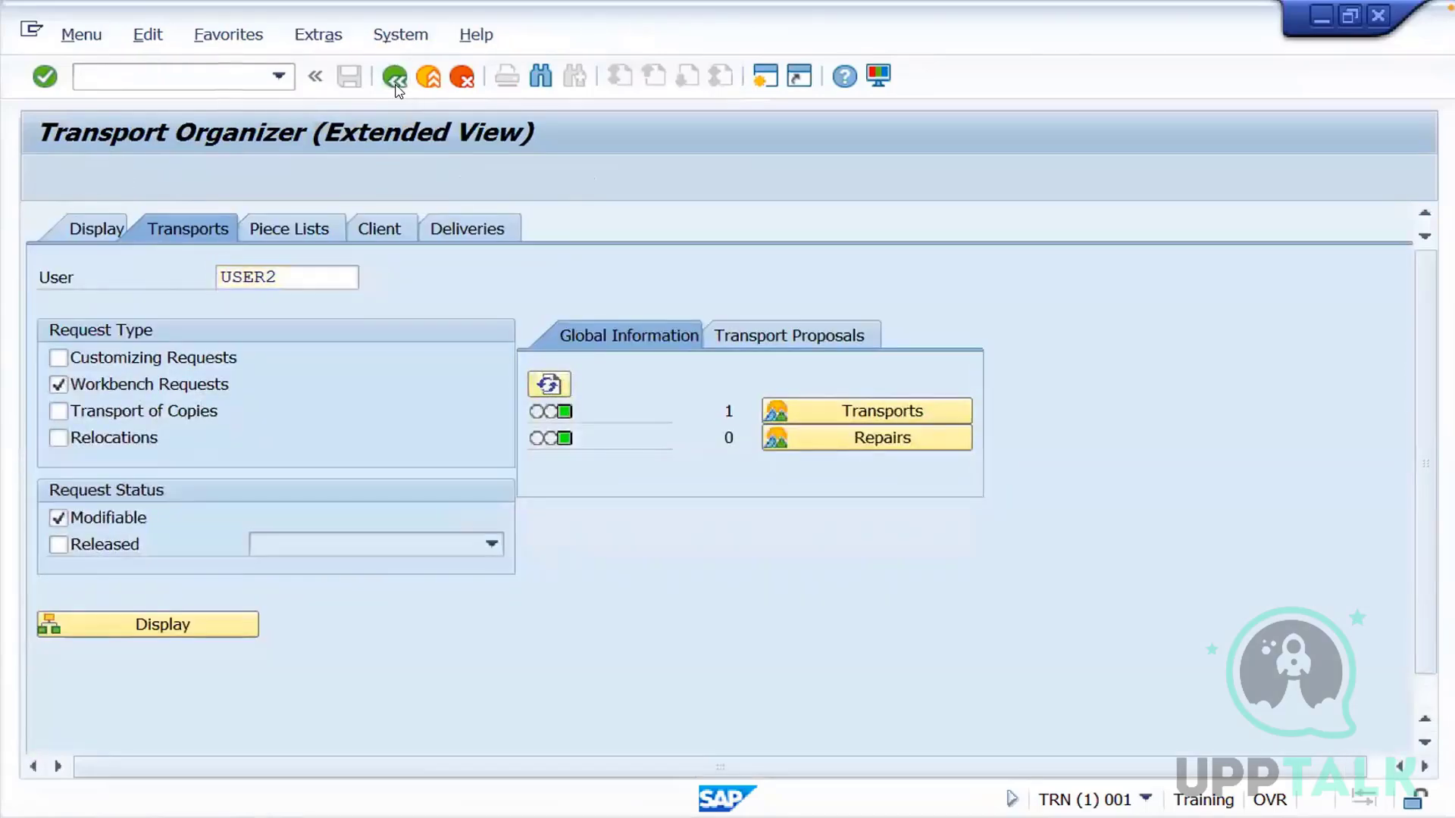
Open the logical systems table (BD54) in TRN for maintenance, acknowledging the cross-client notice
text(bd)
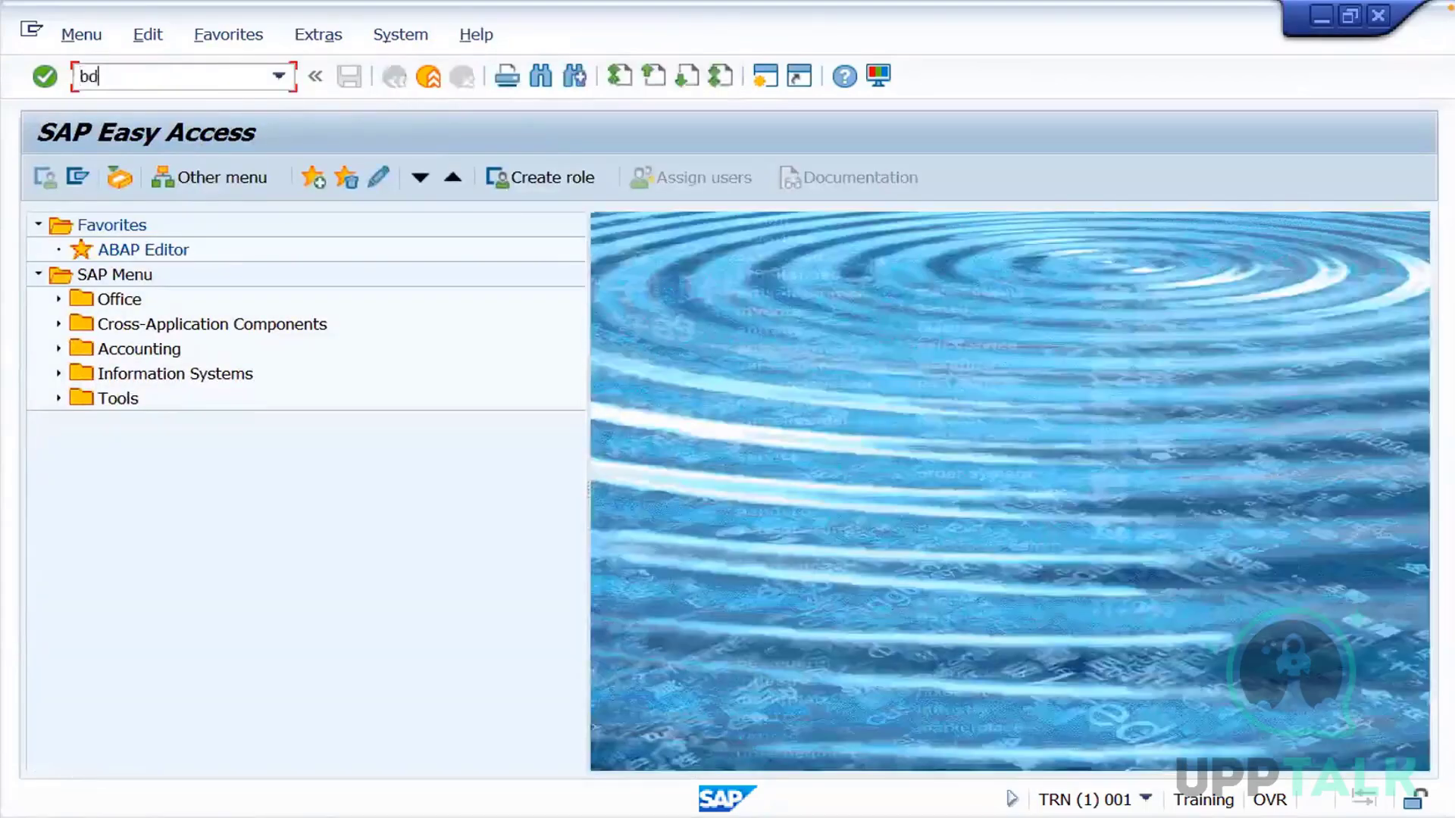
text(54)
key(Return)
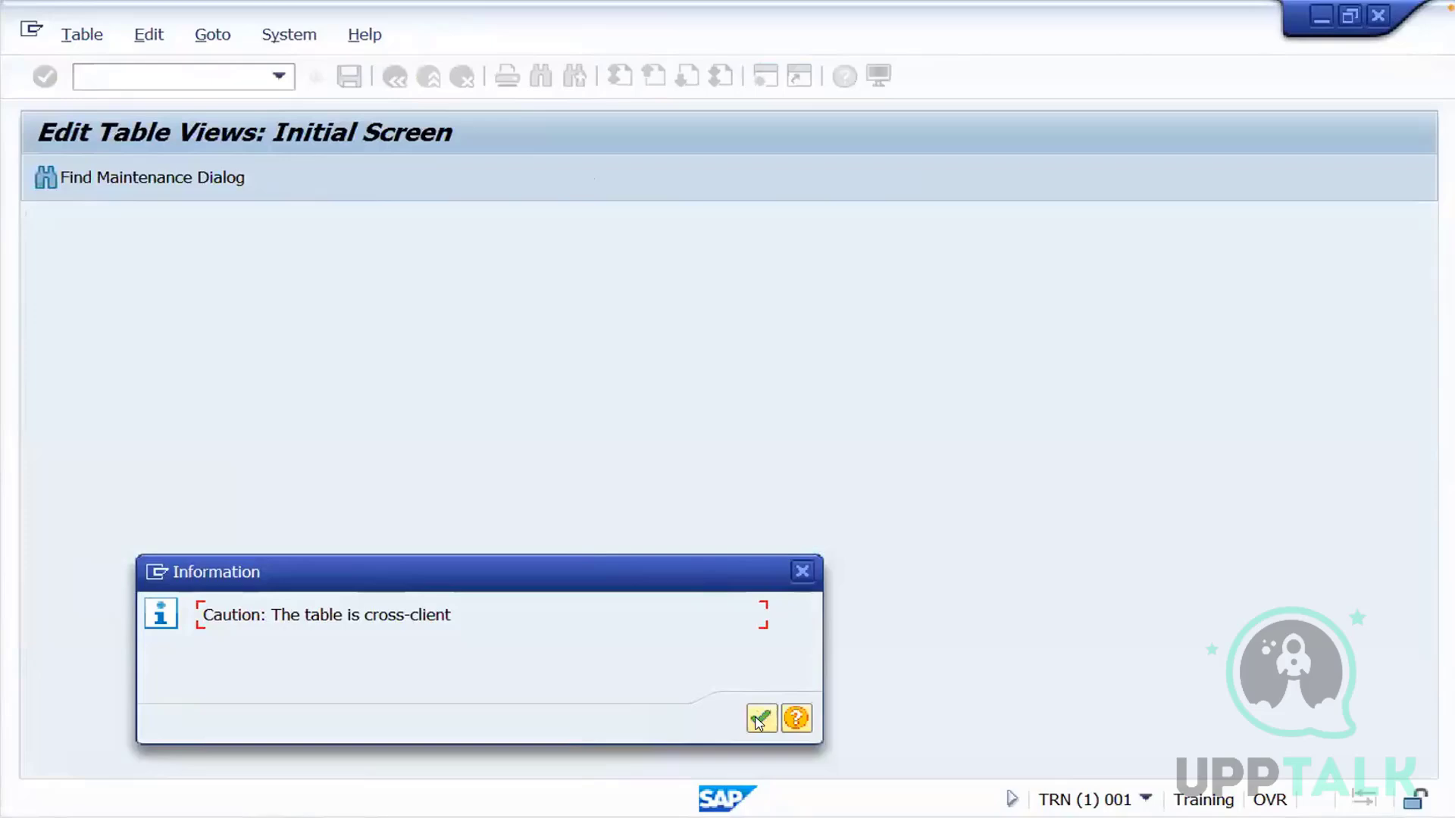
click(759, 720)
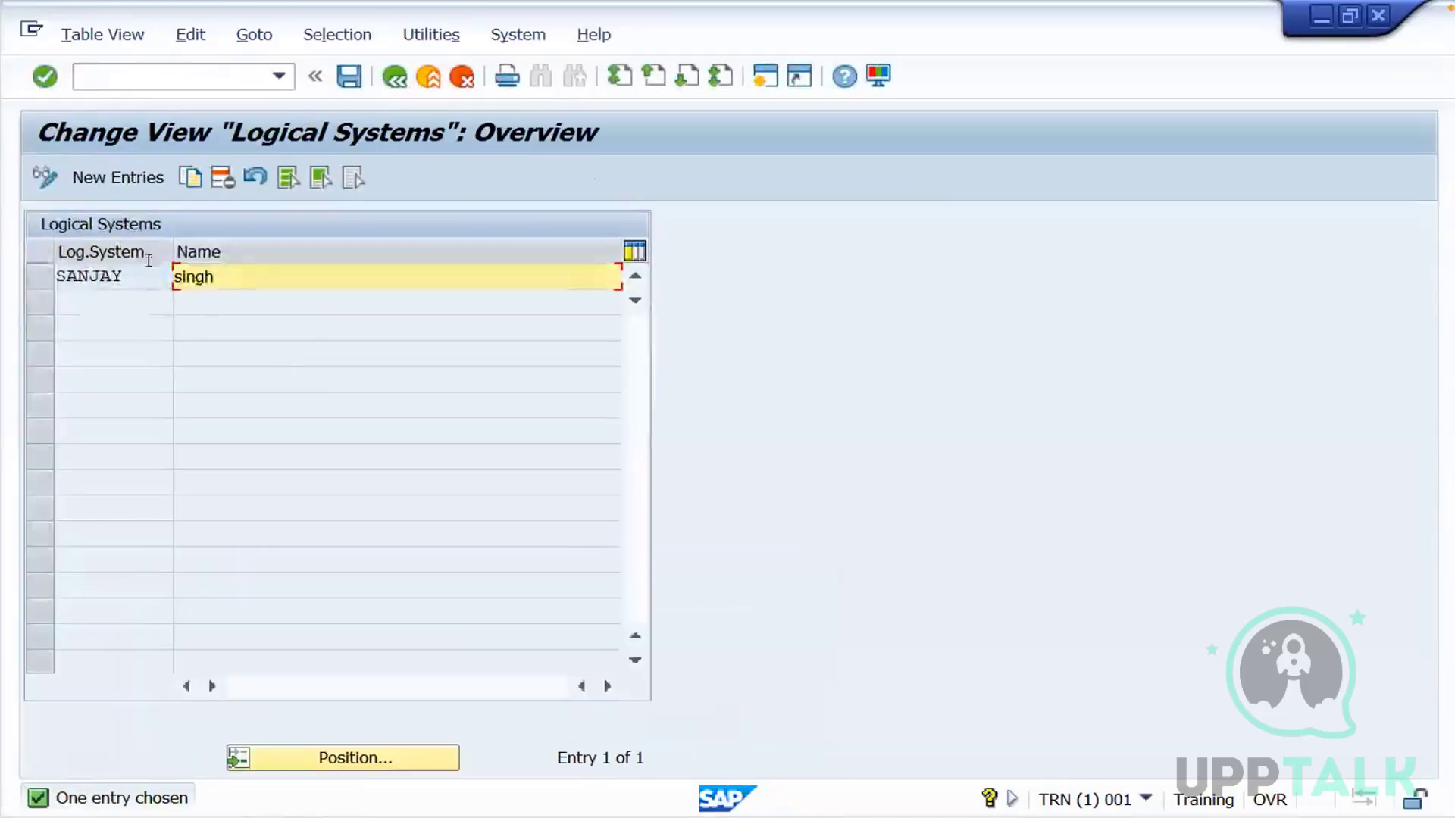
Add the logical system Training with the name "system" and save it in workbench request TRNK900006
click(127, 178)
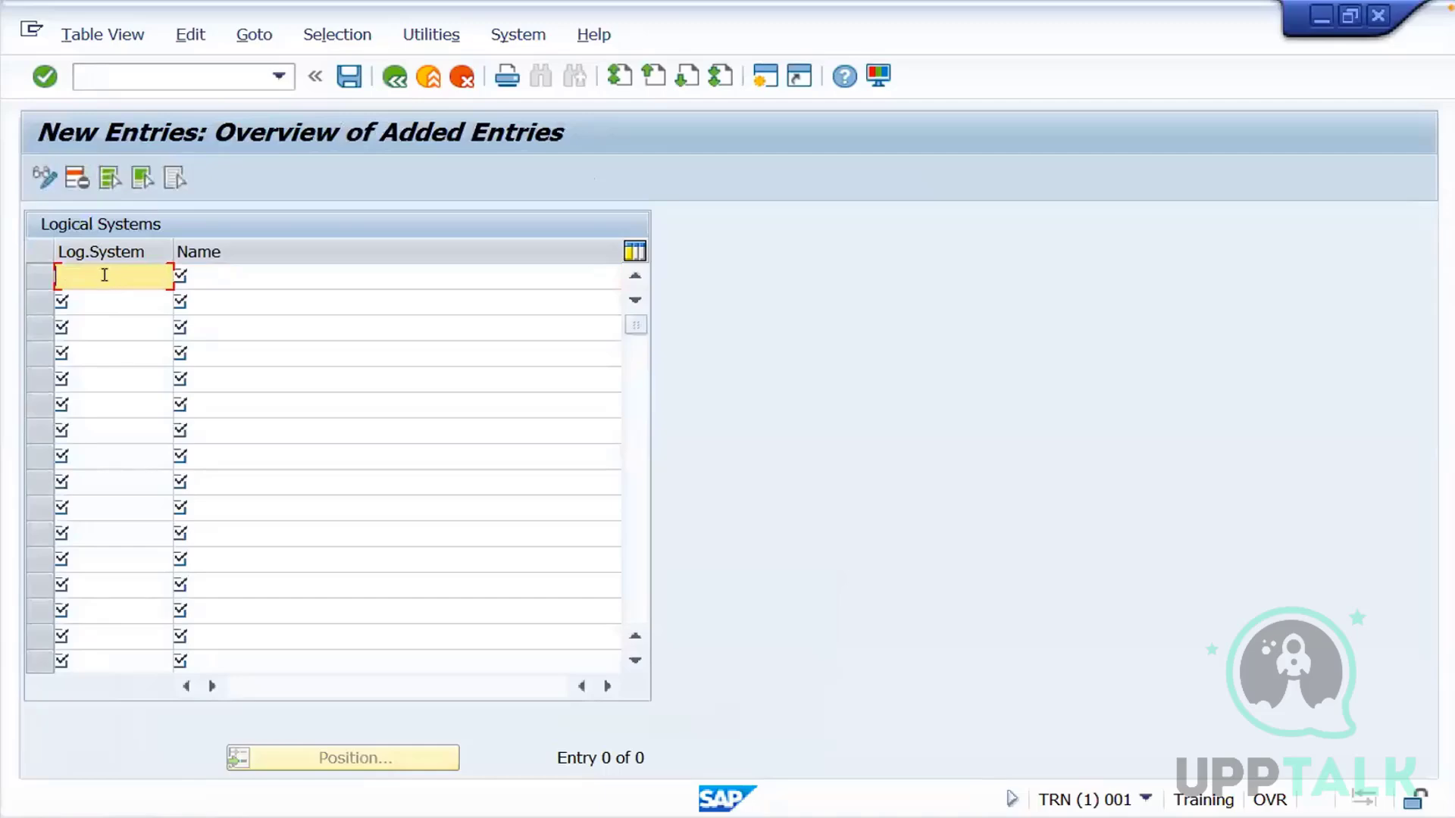
text(Training)
click(221, 275)
text(system)
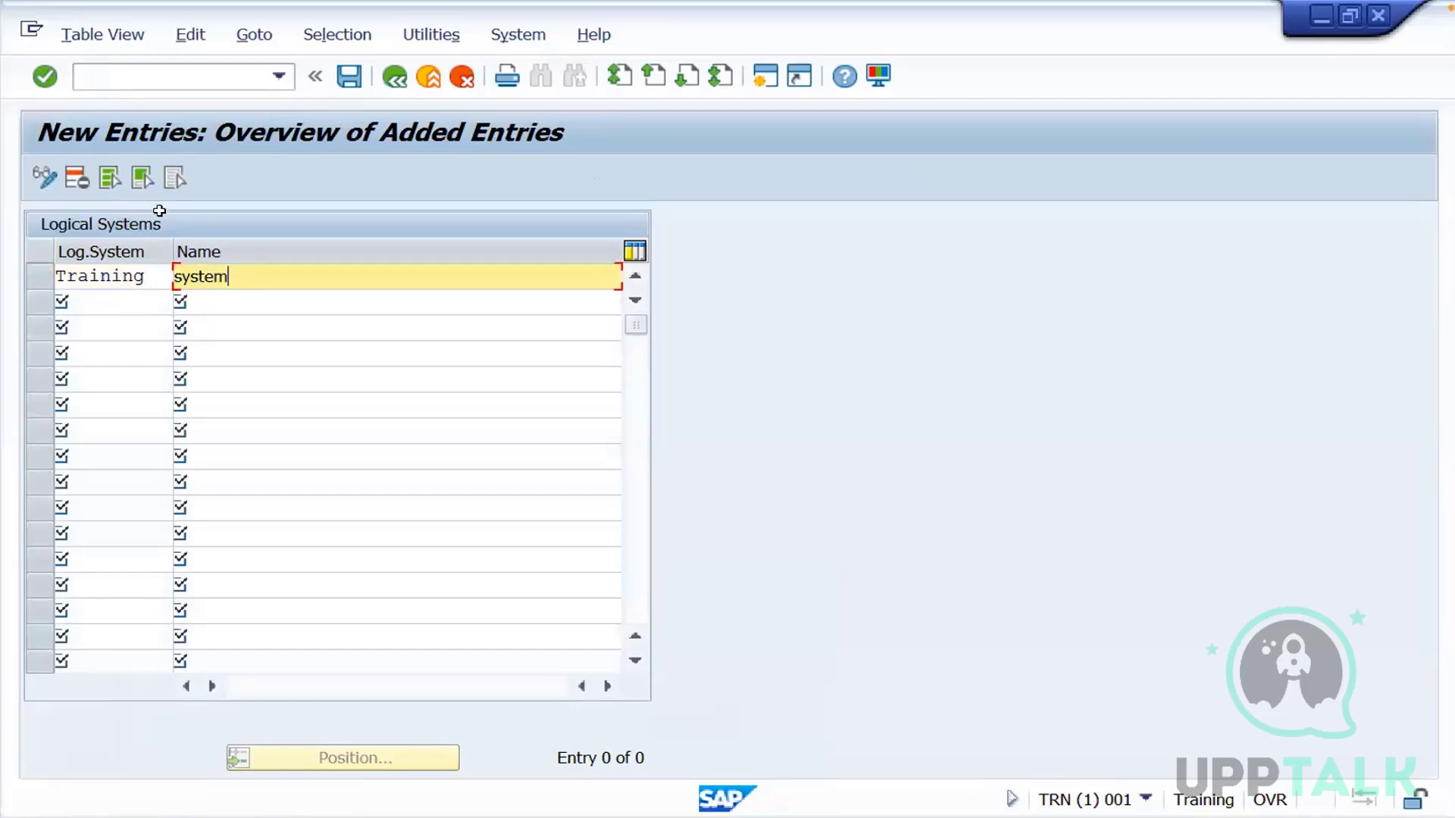
click(350, 78)
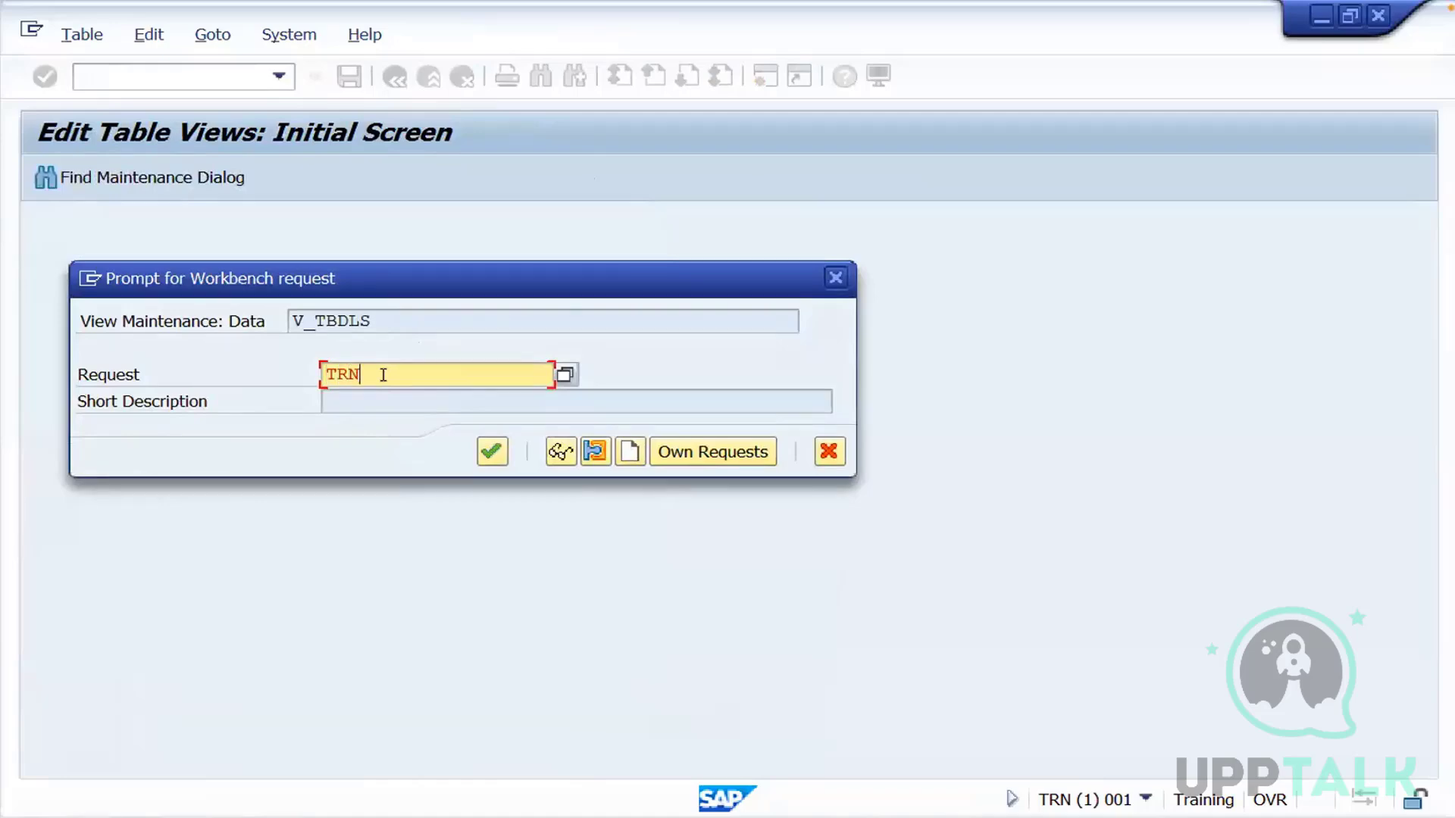
text(TRNK900006)
click(493, 454)
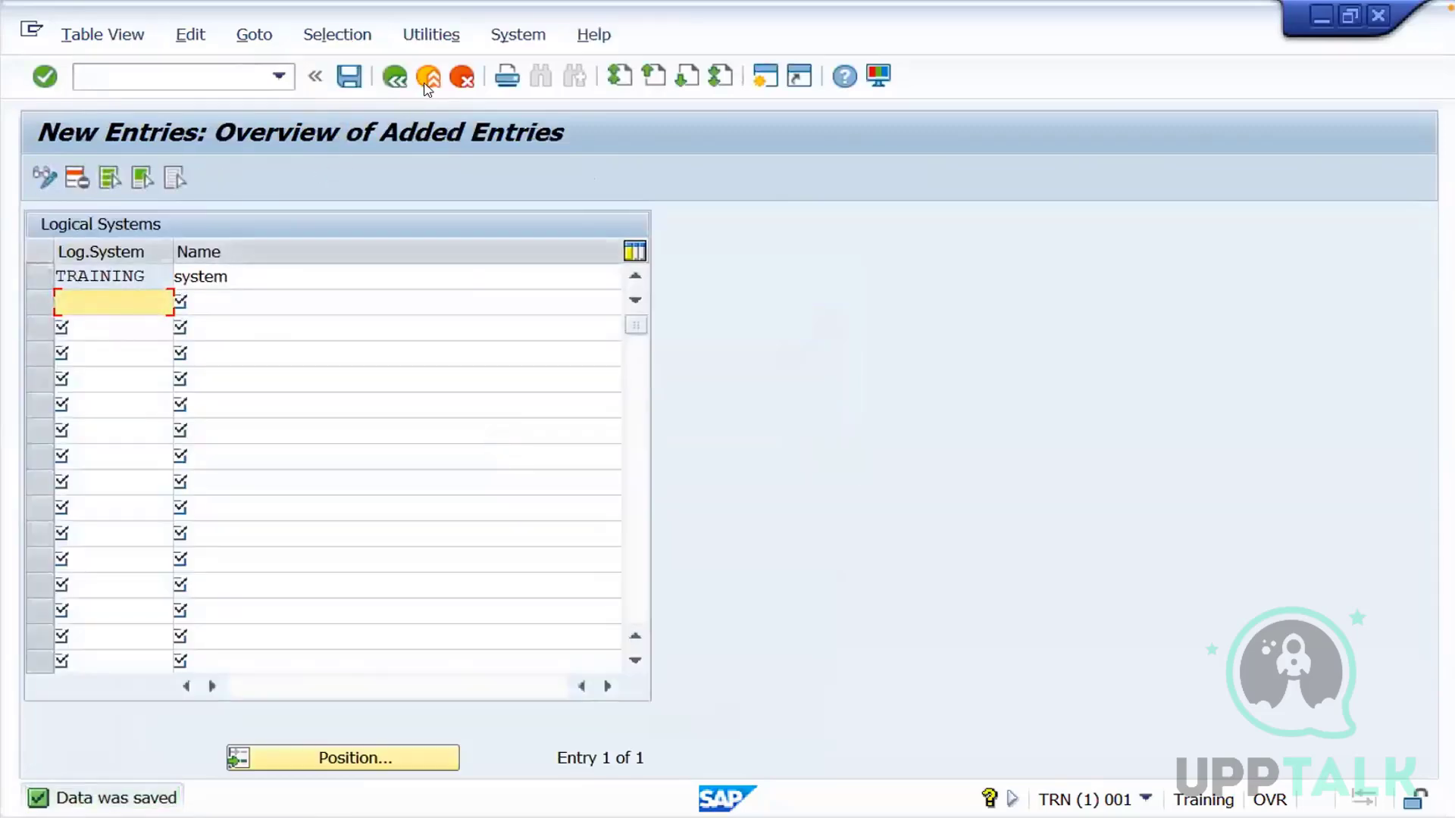
Leave the logical systems table, reopen the Transport Organizer (SE01) and display the modifiable requests of USER2
click(426, 82)
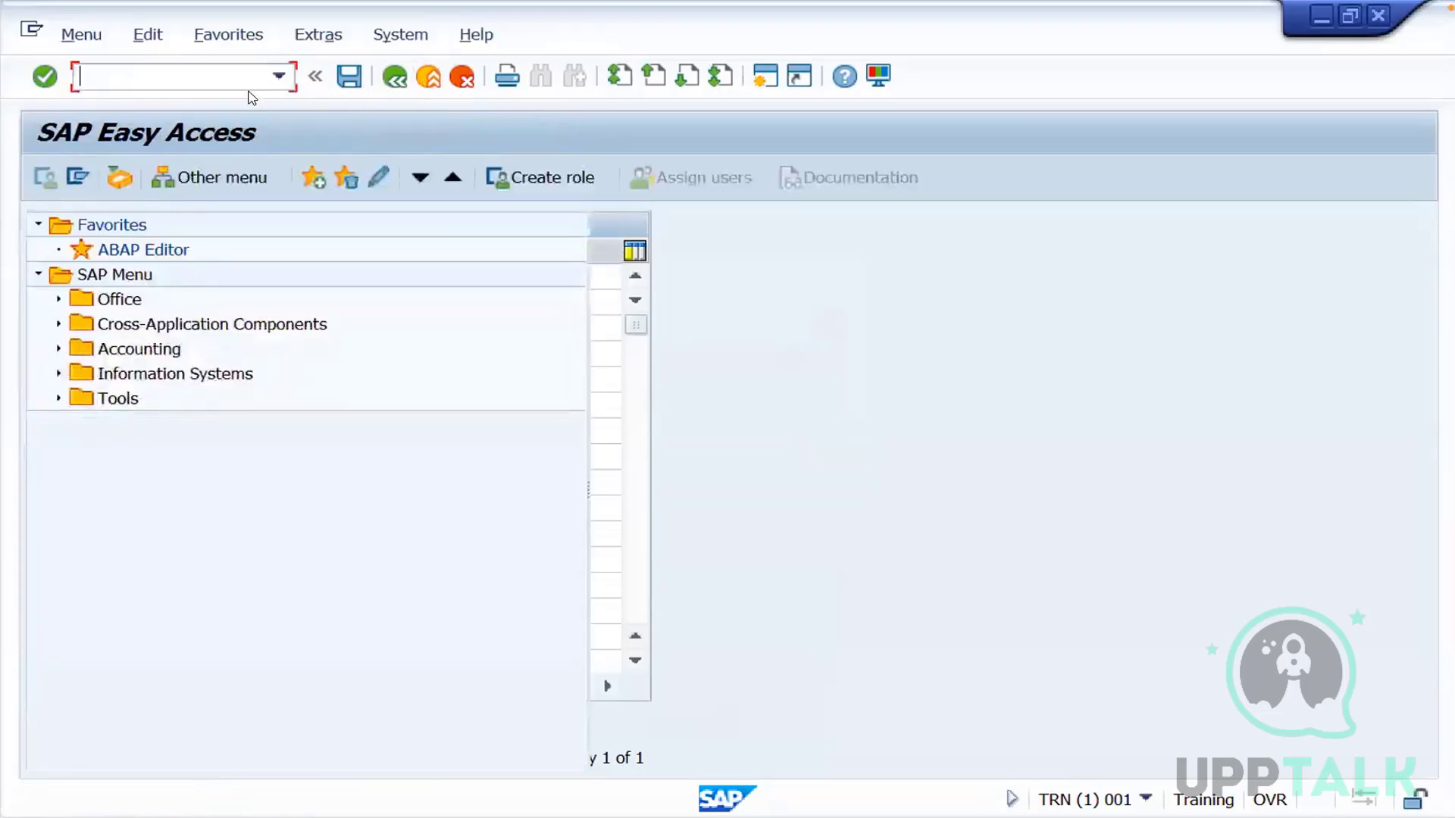
text(se01)
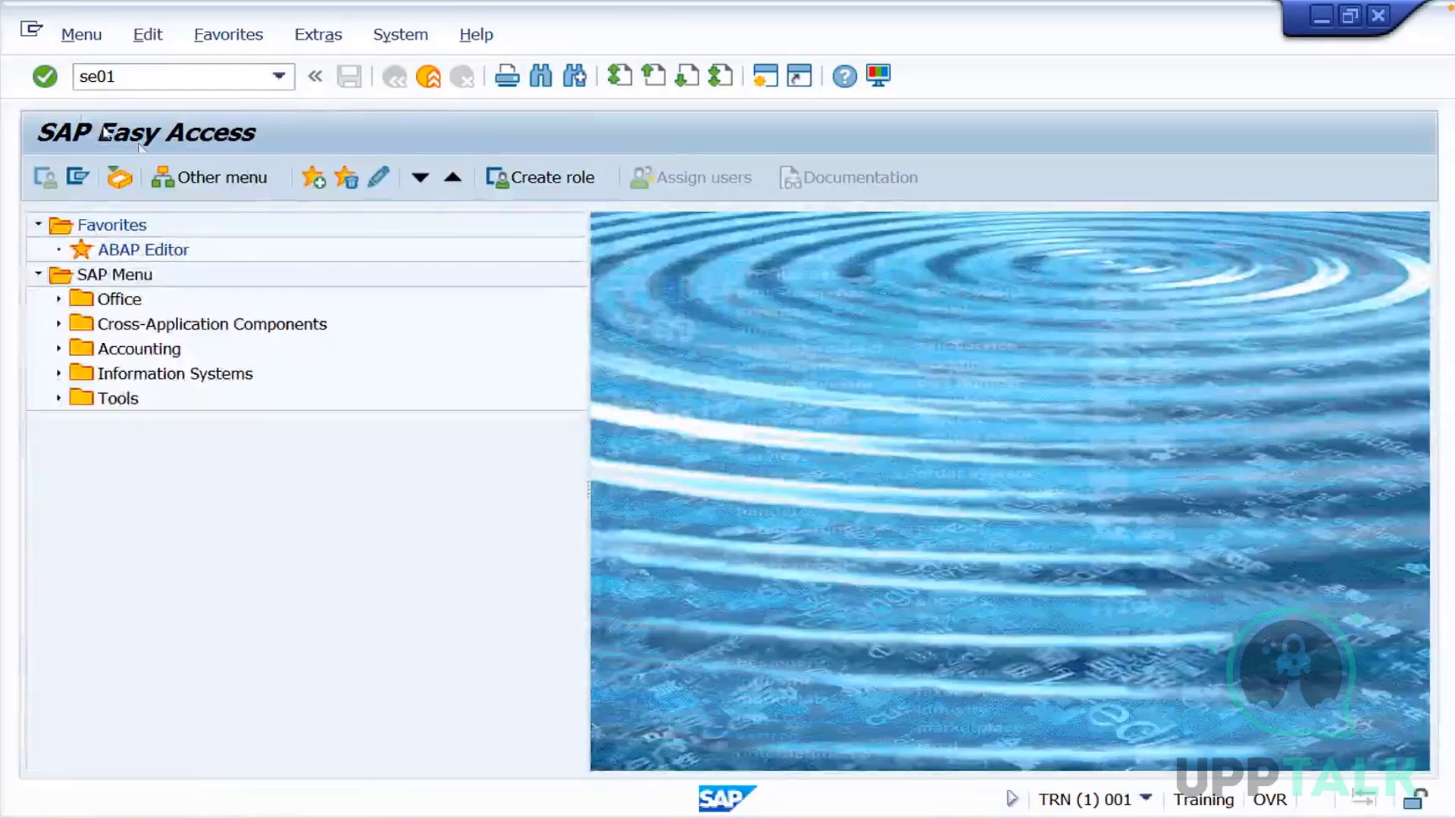
key(Return)
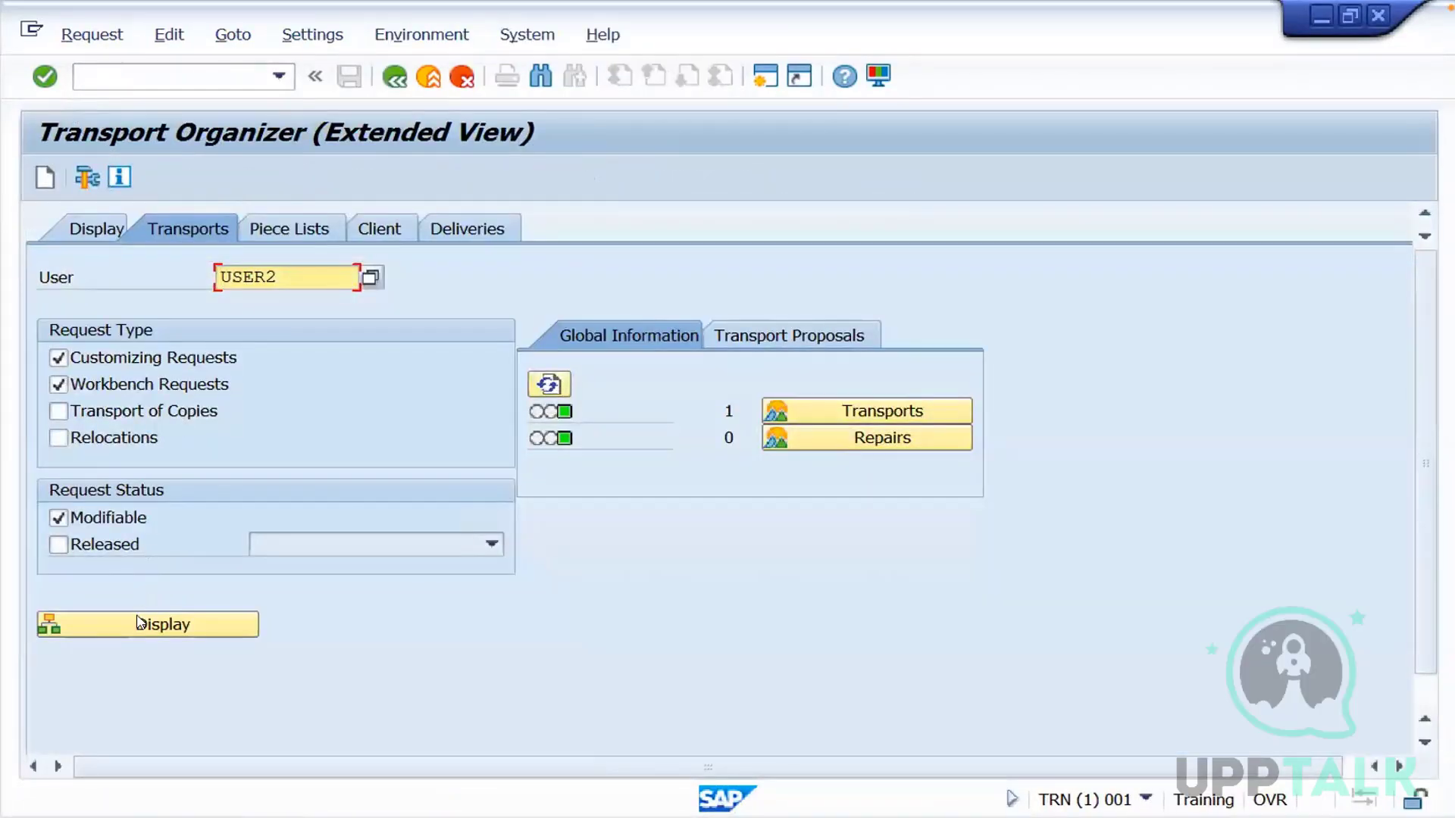
click(138, 623)
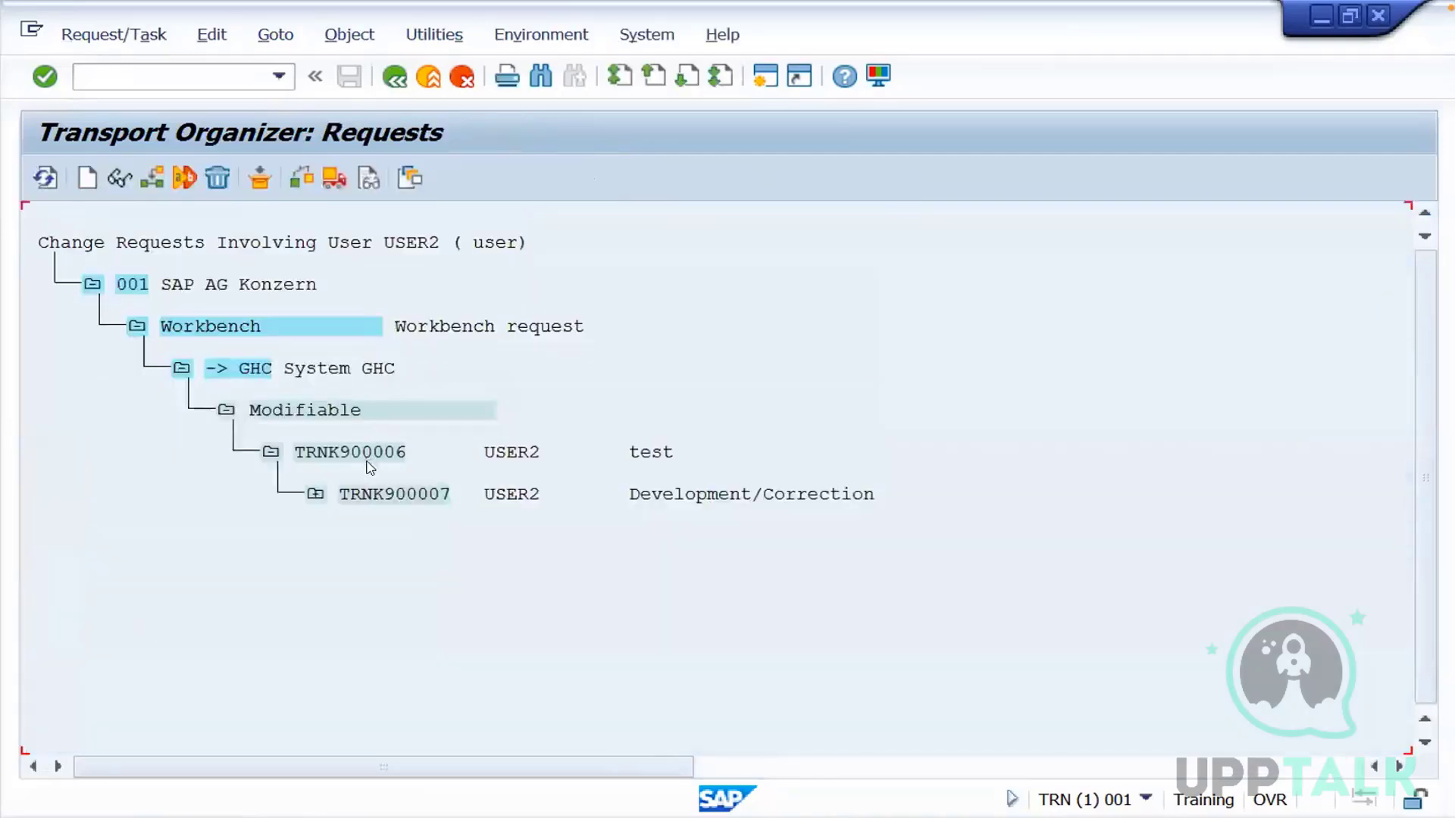
Examine the table entries recorded in task TRNK900007 under V_TBDLS, including the keys of TBDLS and TBDLST
click(366, 453)
click(377, 496)
click(315, 496)
click(361, 538)
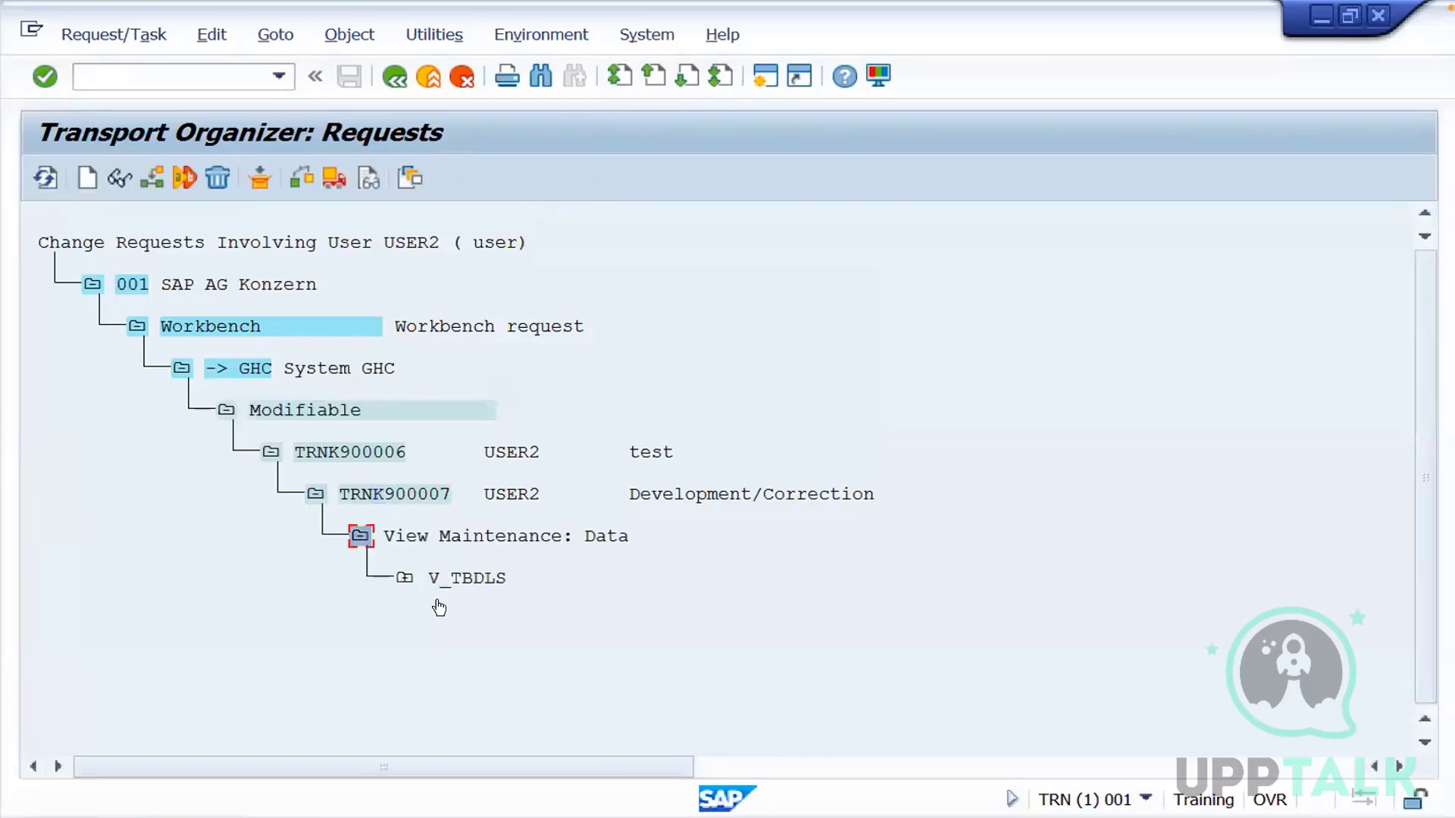
click(406, 578)
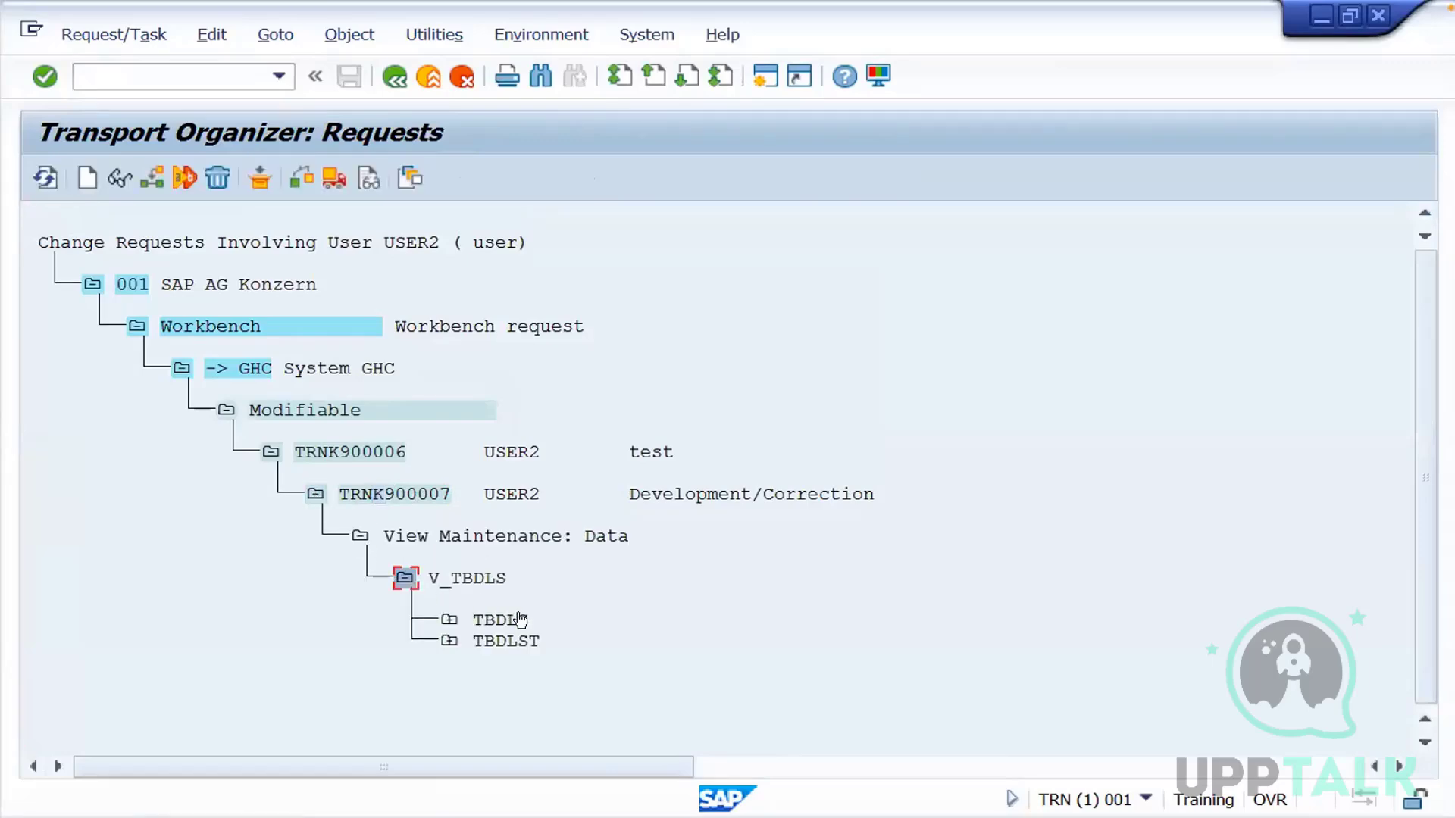
click(449, 620)
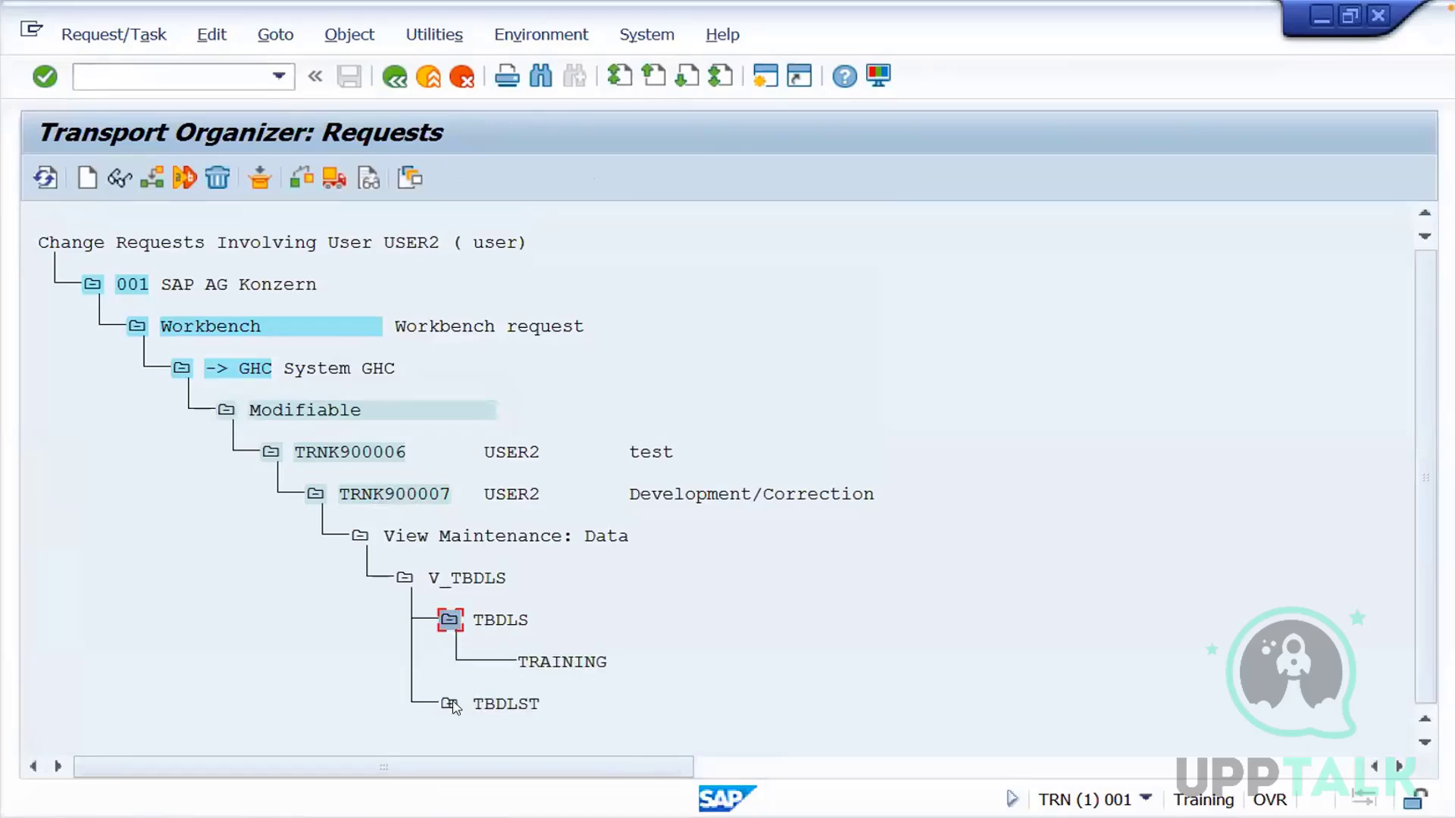
click(450, 704)
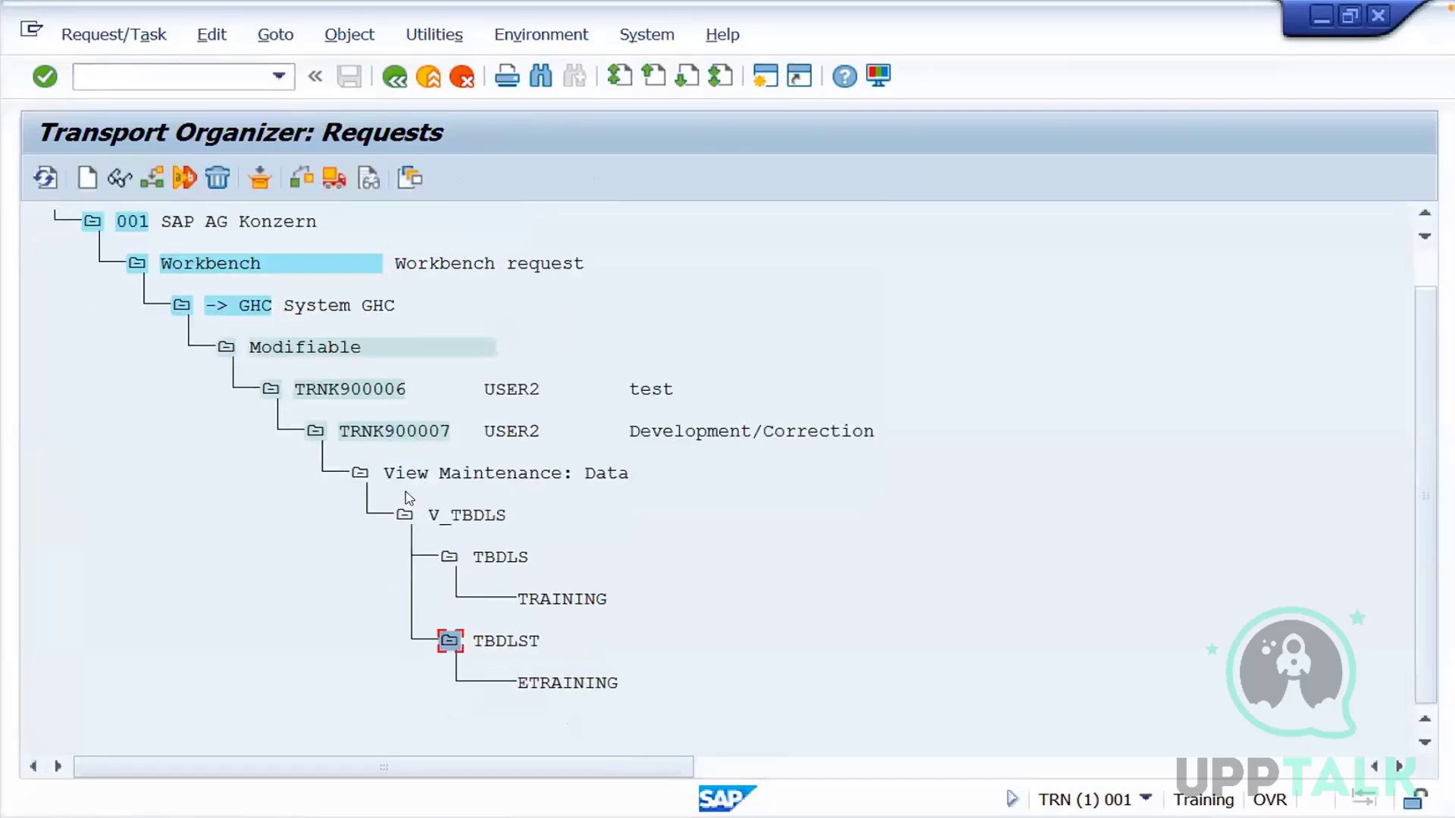
click(362, 474)
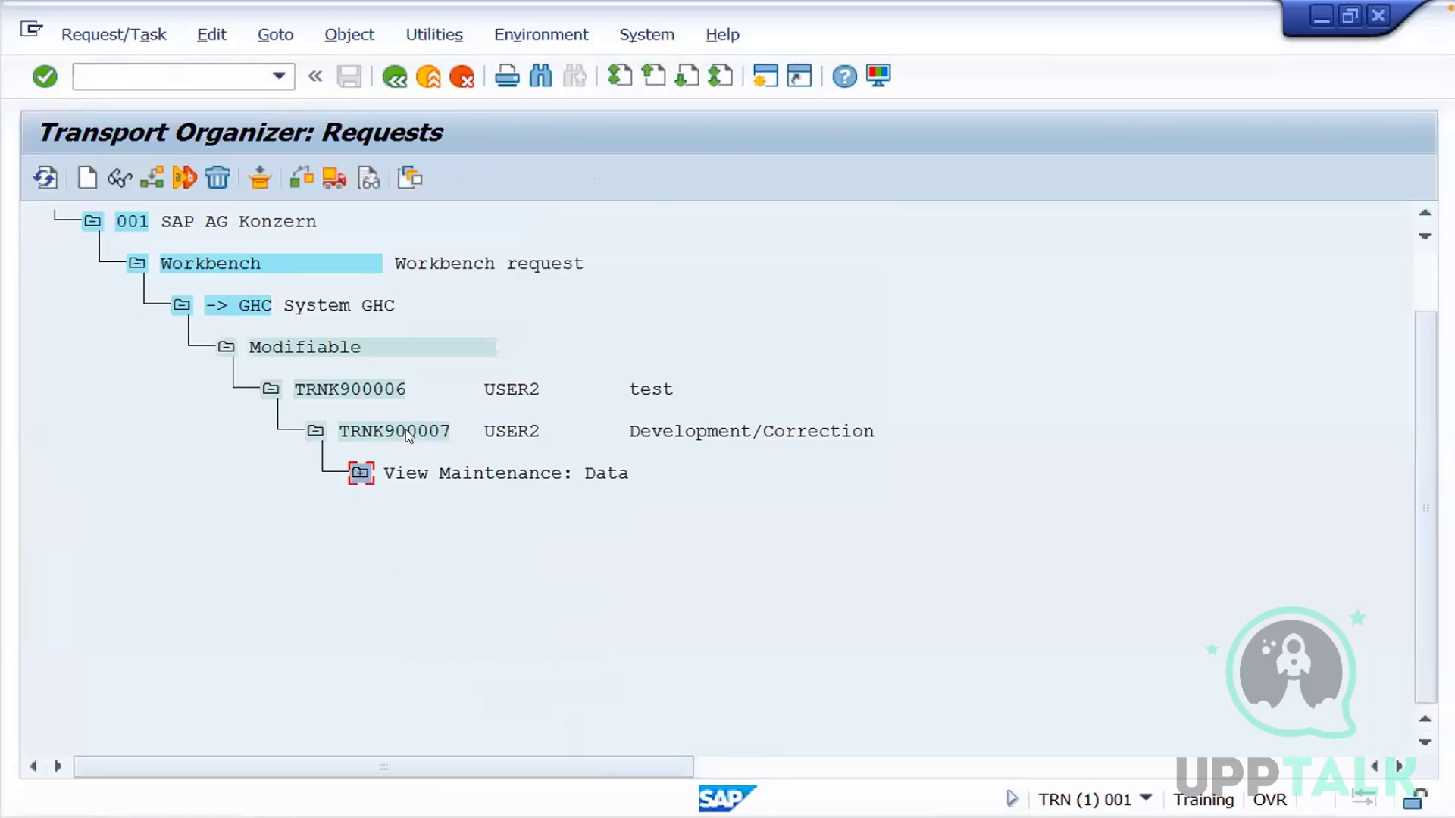
Release task TRNK900007 and its request TRNK900006, and refresh the transport log overview to check the export
click(408, 434)
click(333, 179)
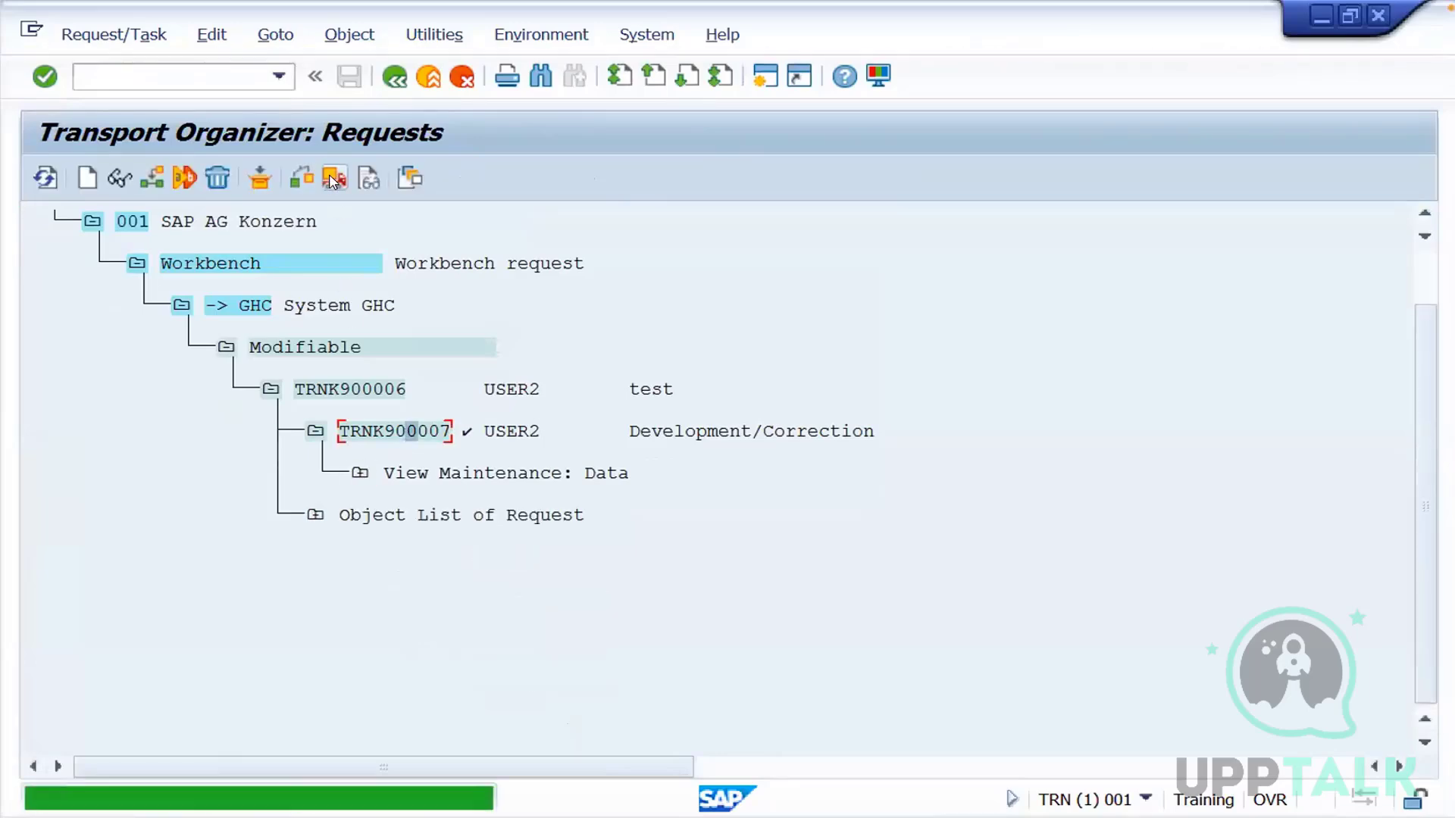
click(400, 392)
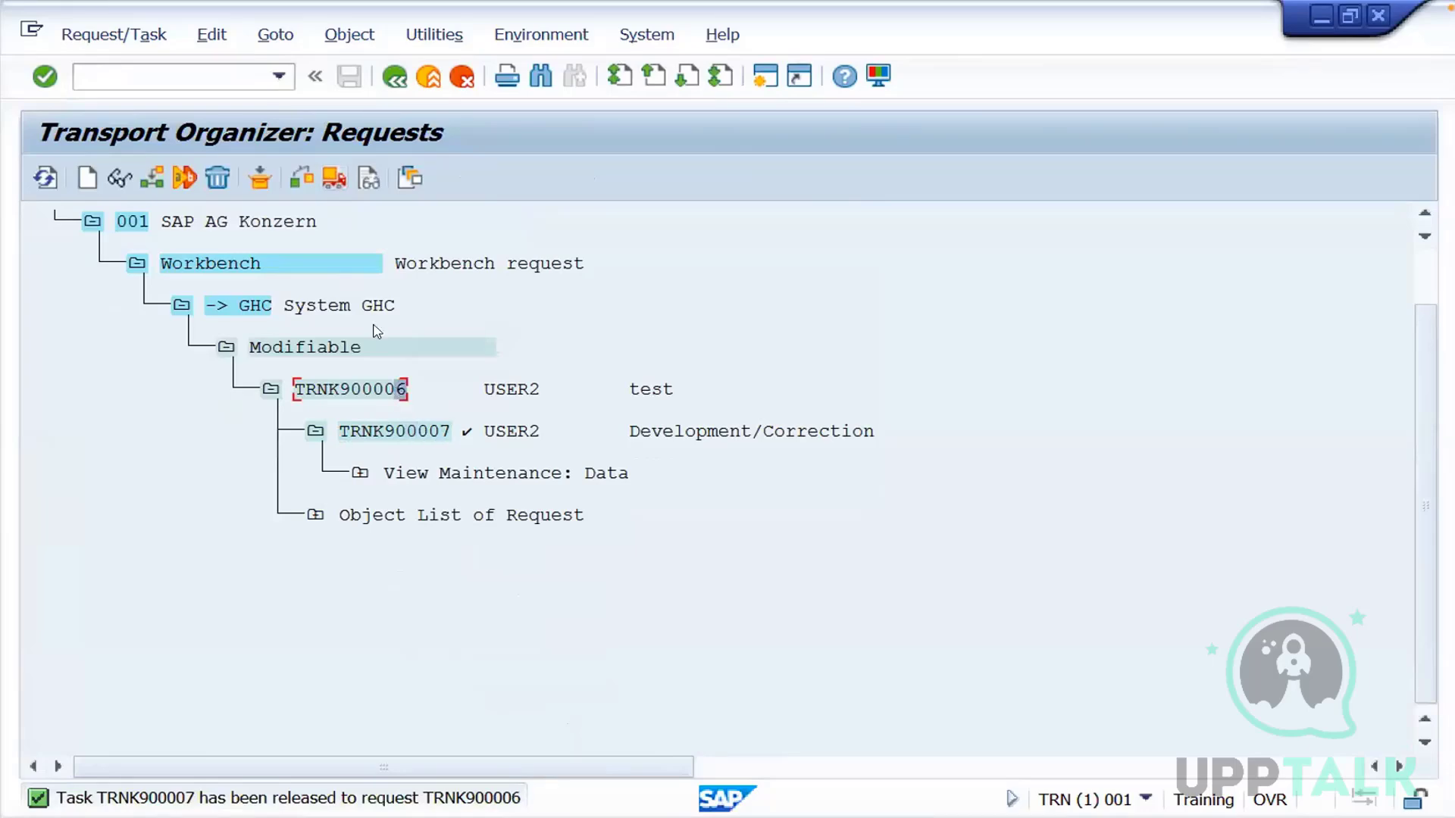
click(334, 182)
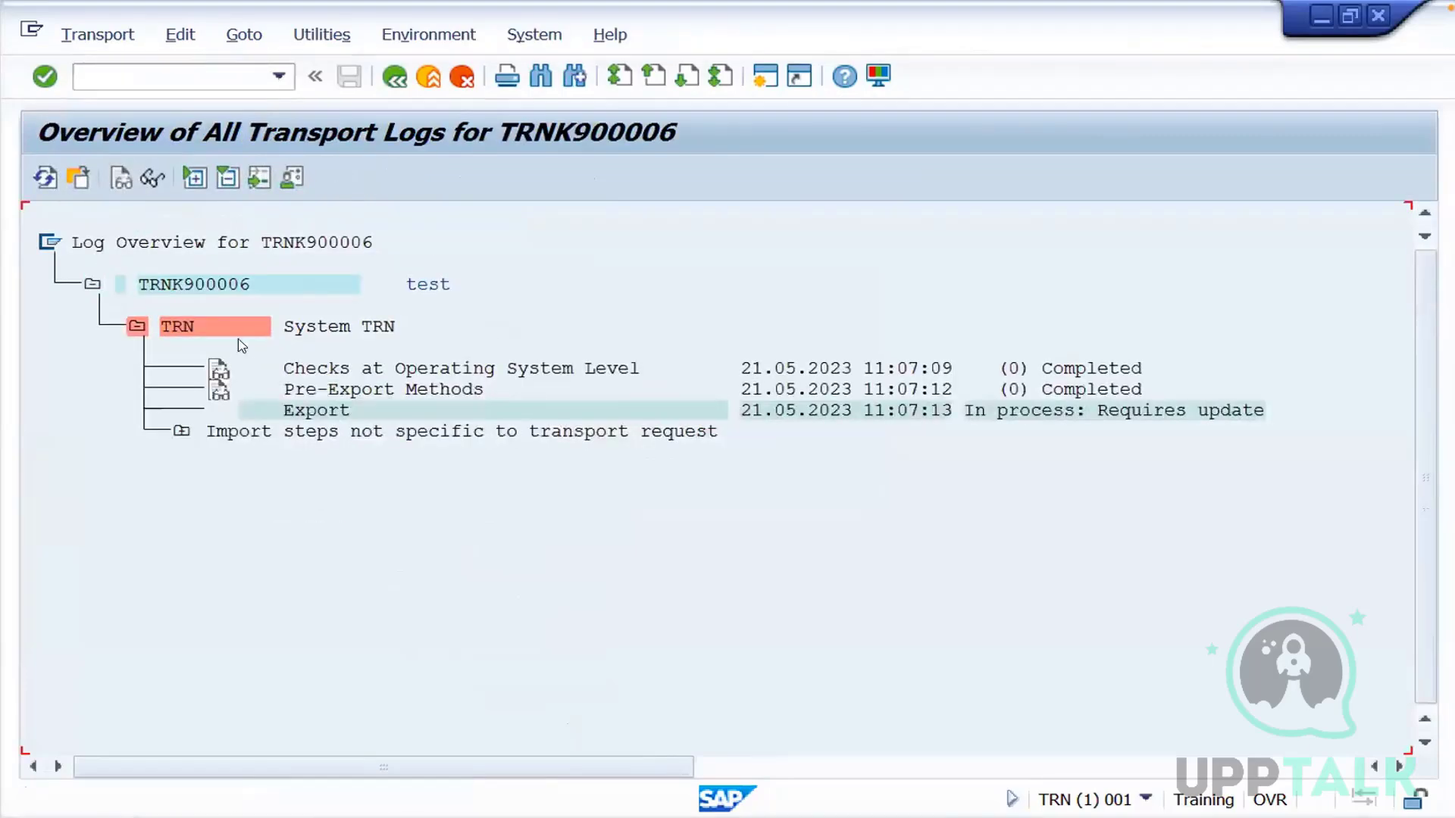
click(46, 179)
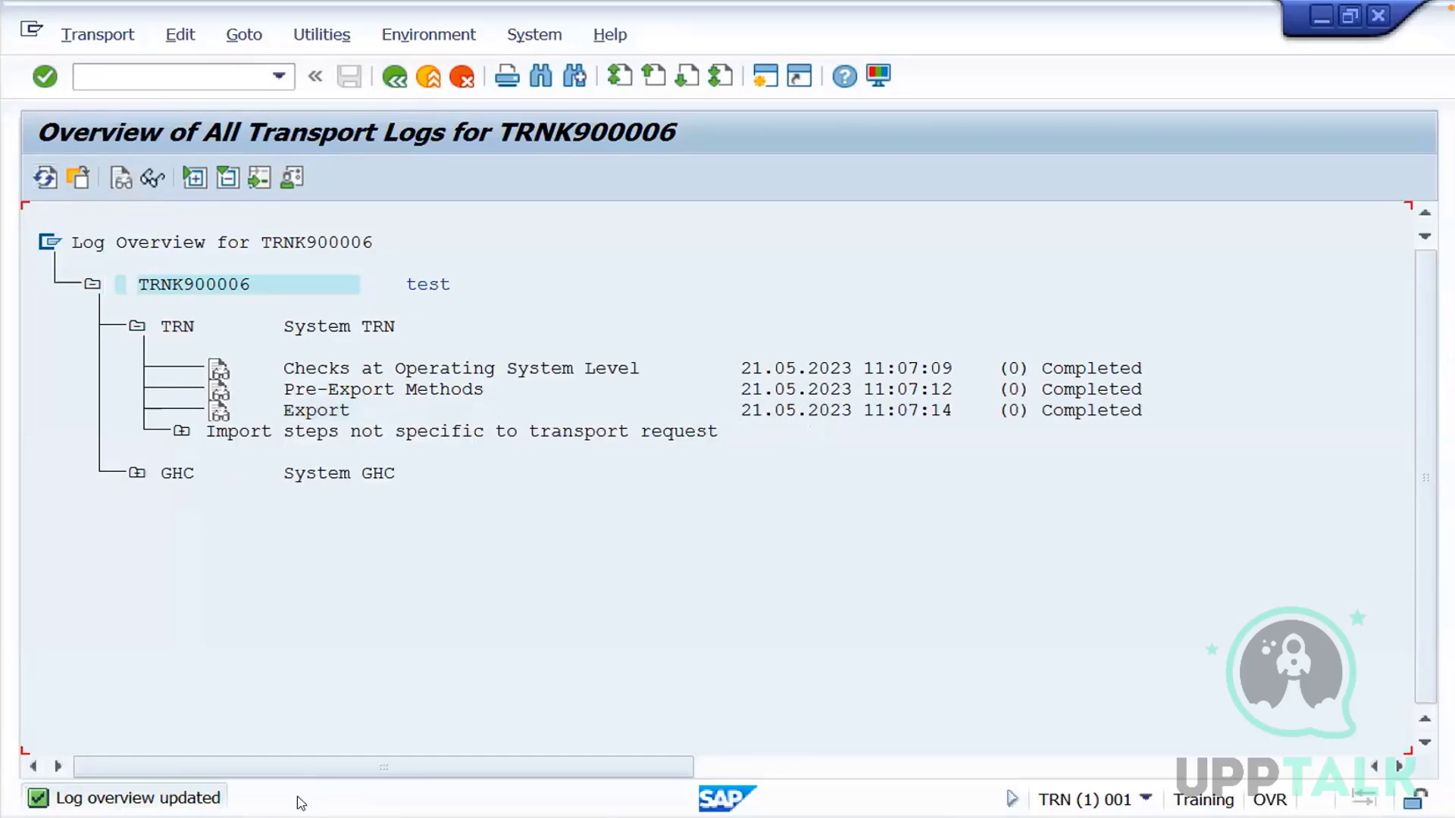
Switch to the GHC session, reopen the logical systems view in display mode and check its entries and the session details
click(364, 817)
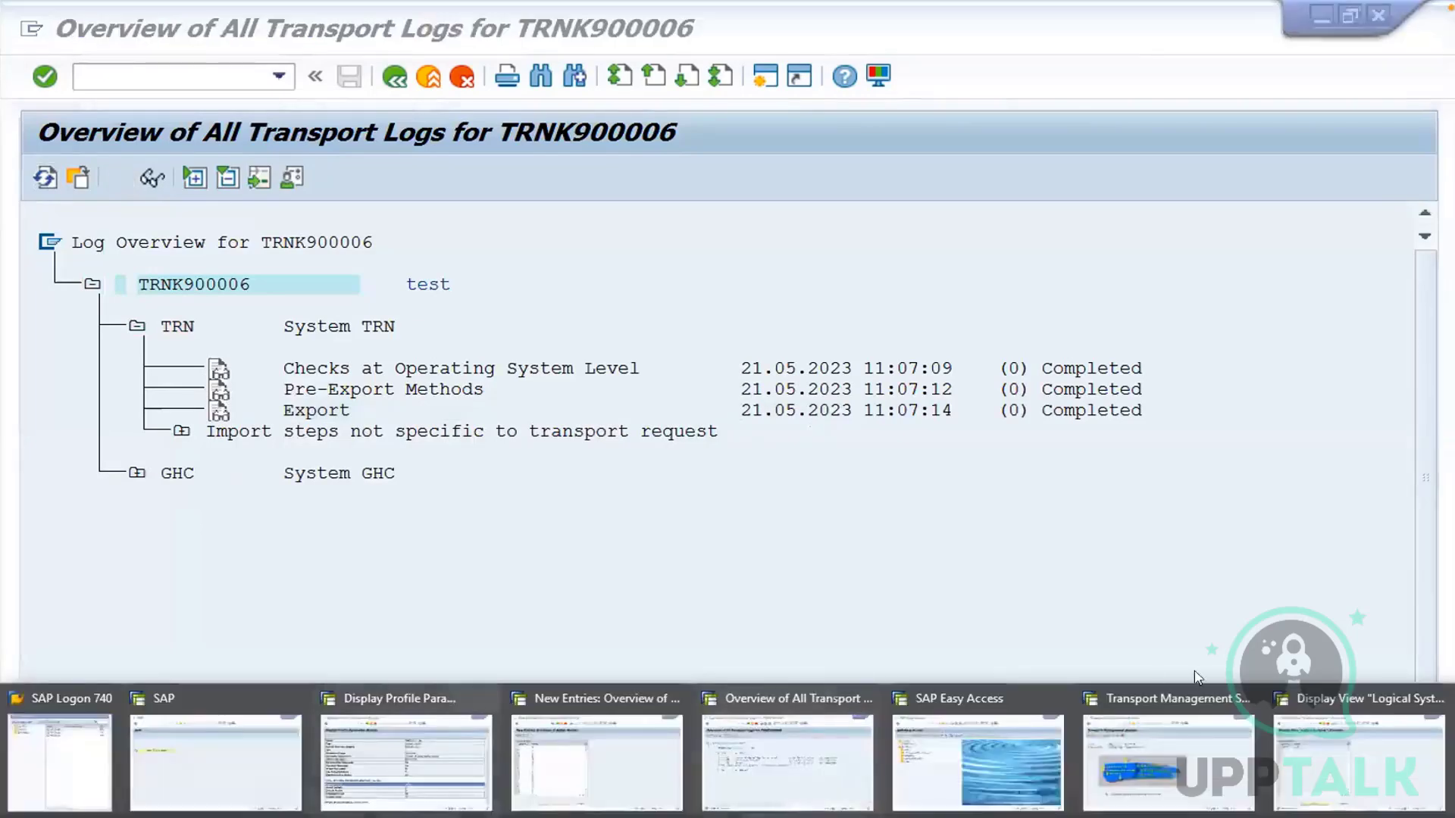
click(1322, 745)
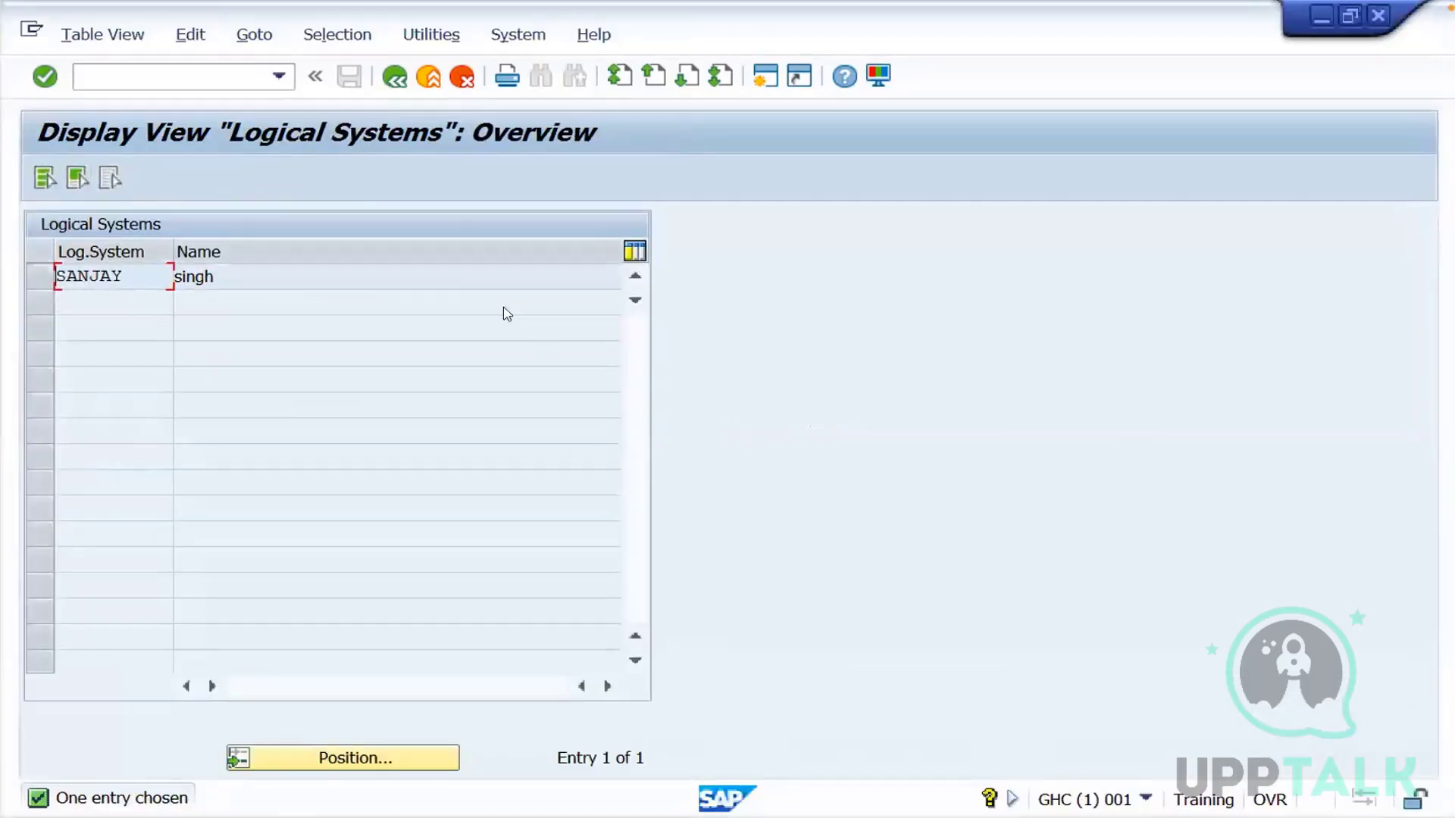
click(388, 78)
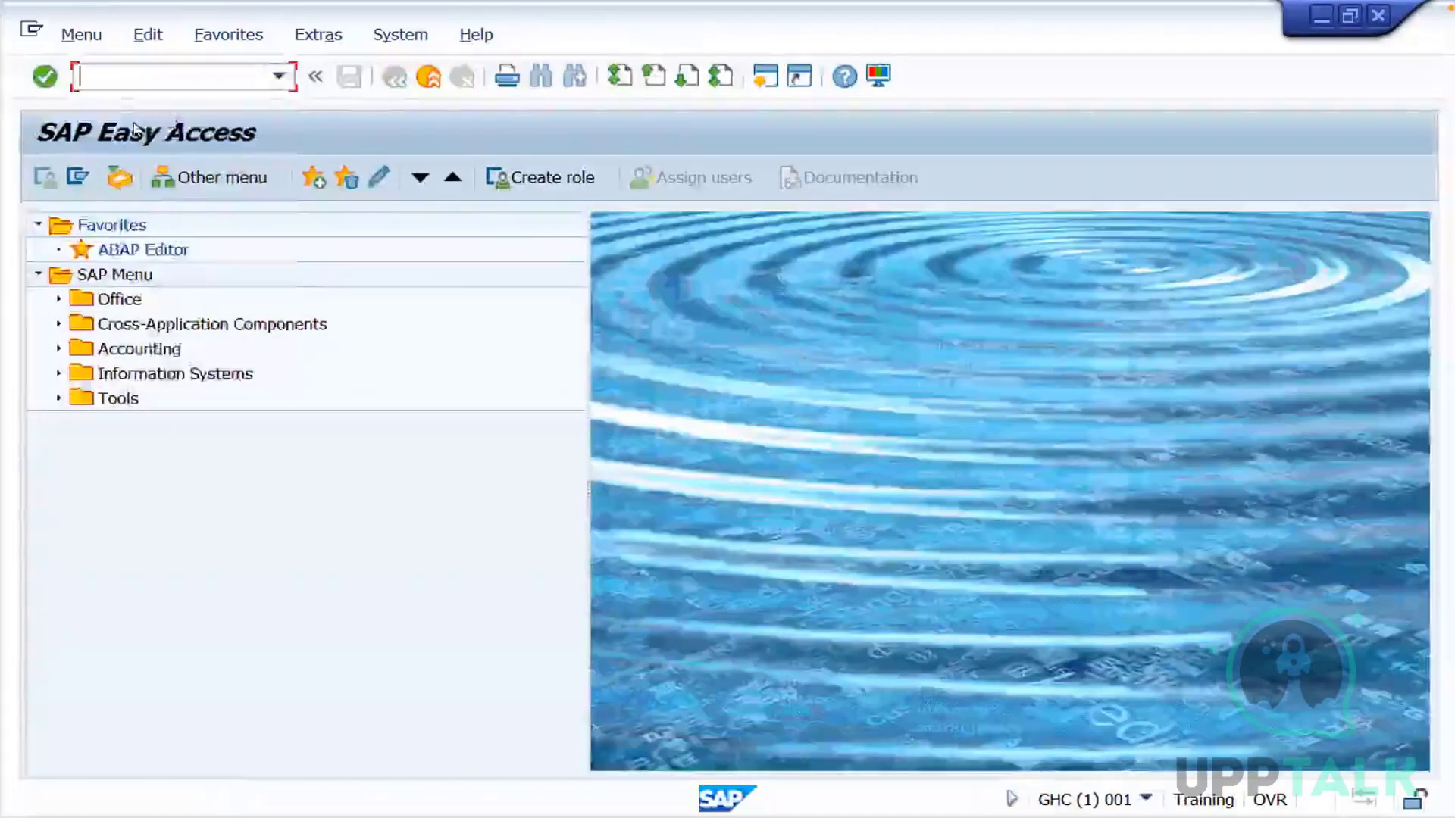
click(279, 77)
click(135, 126)
click(43, 85)
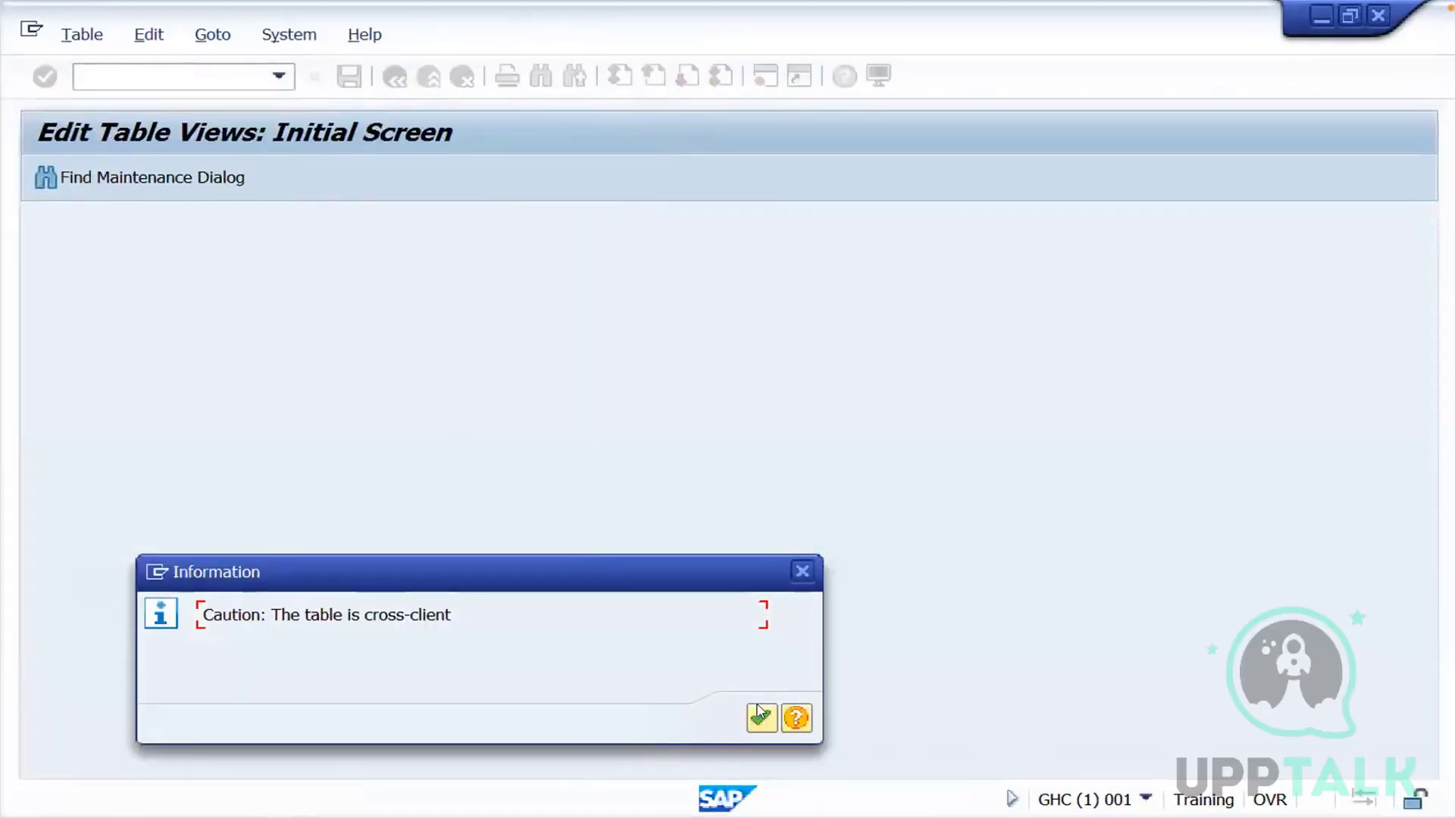
click(760, 716)
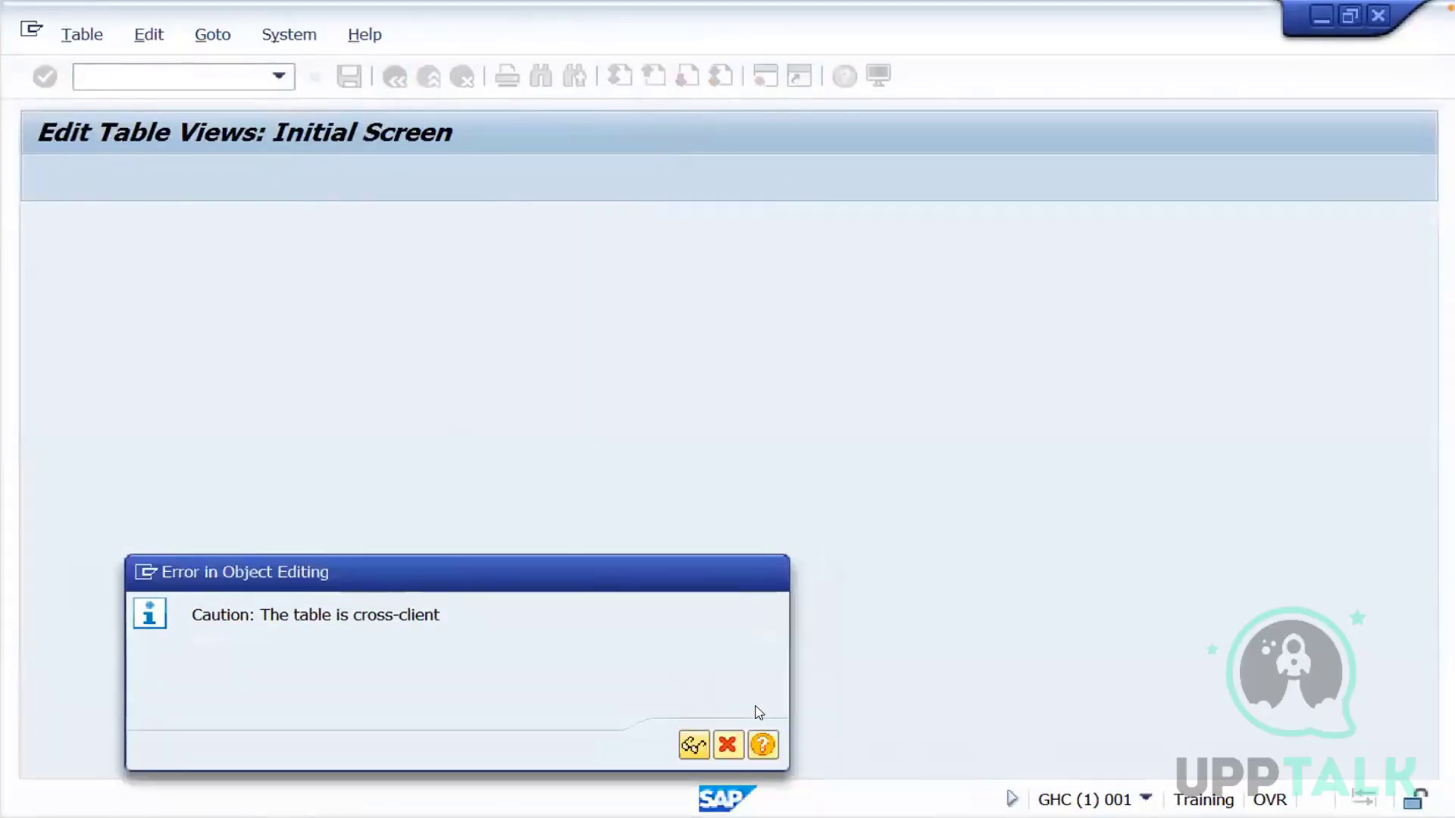
click(694, 746)
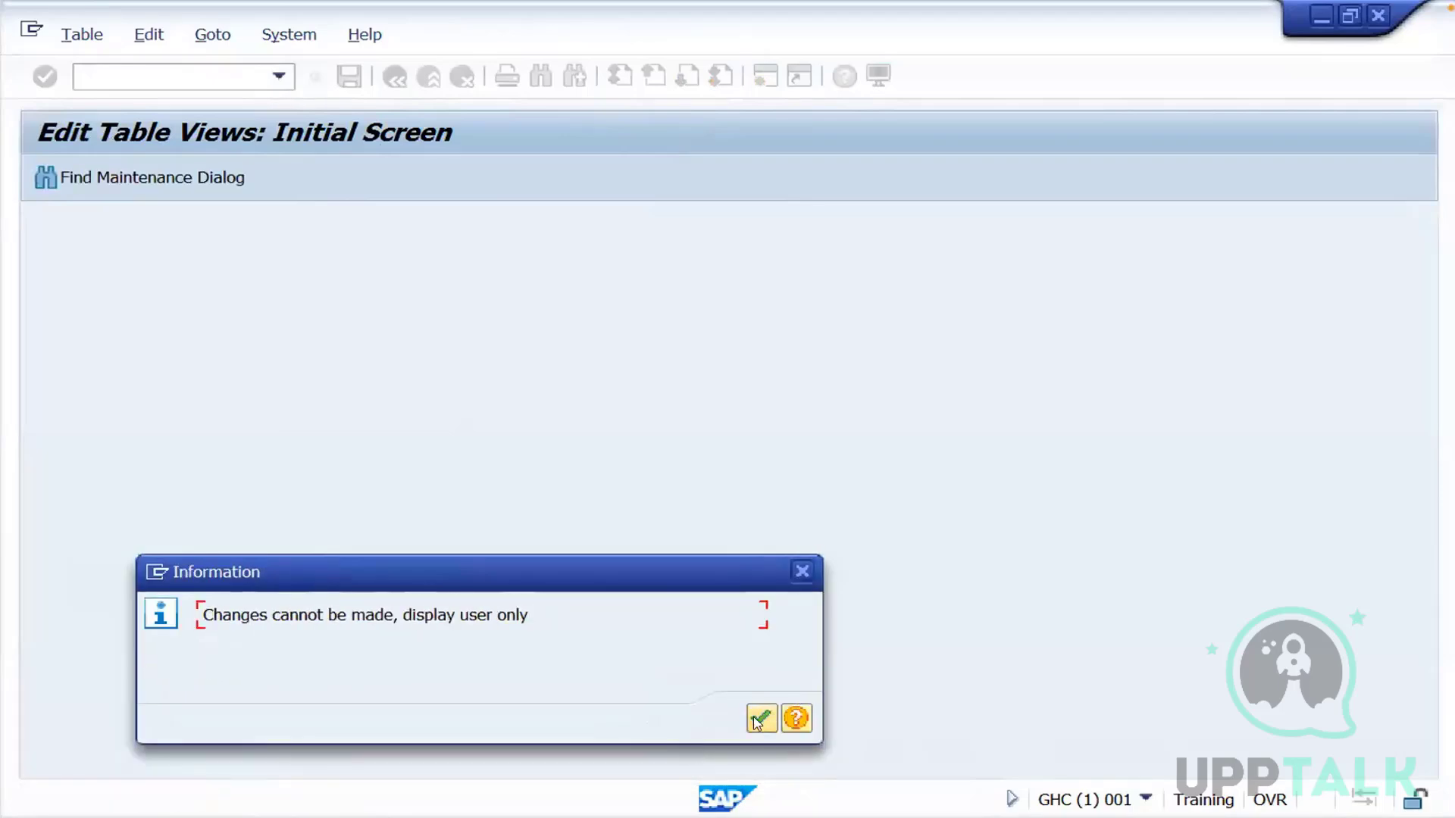
click(760, 718)
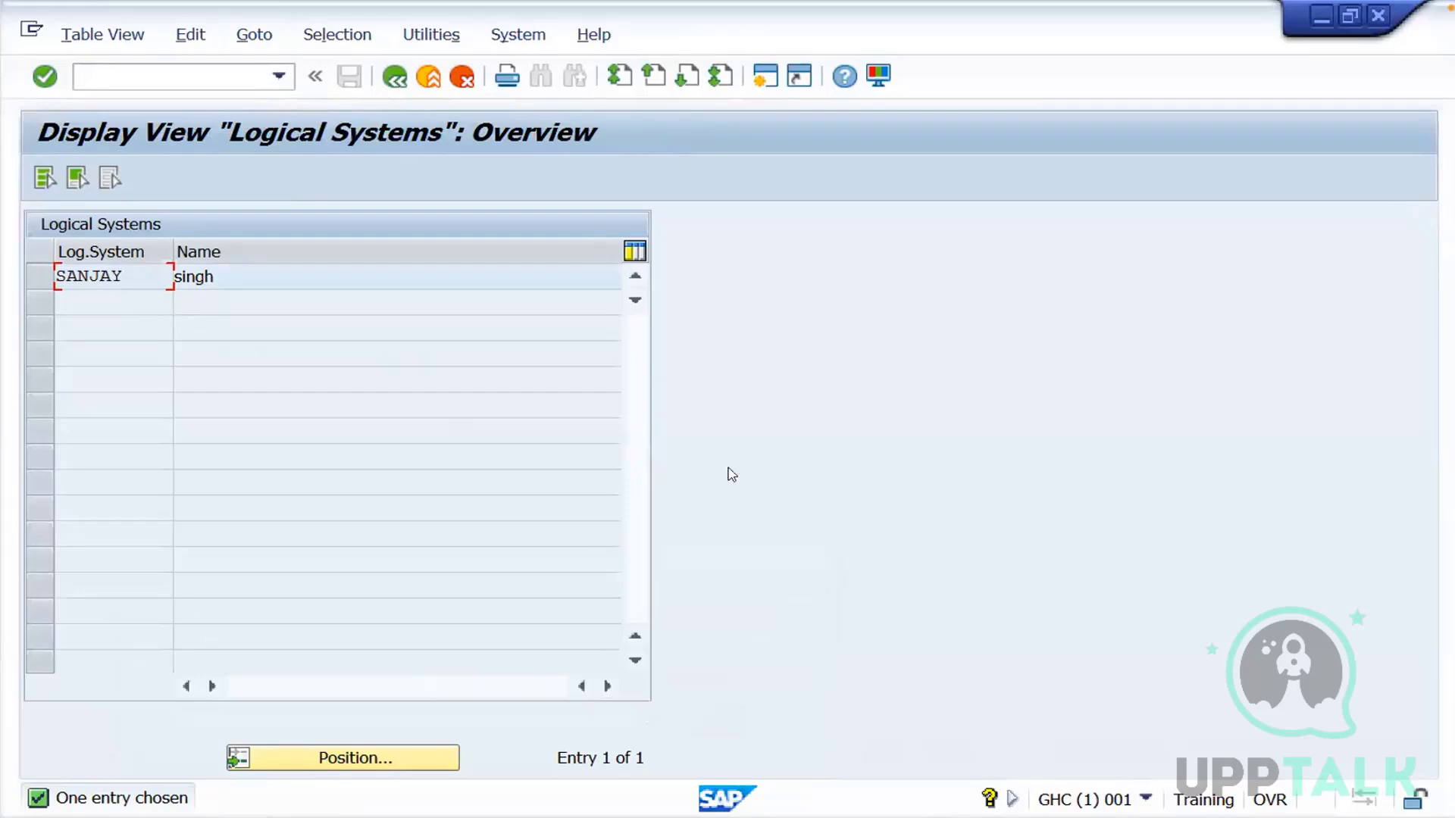
click(1145, 800)
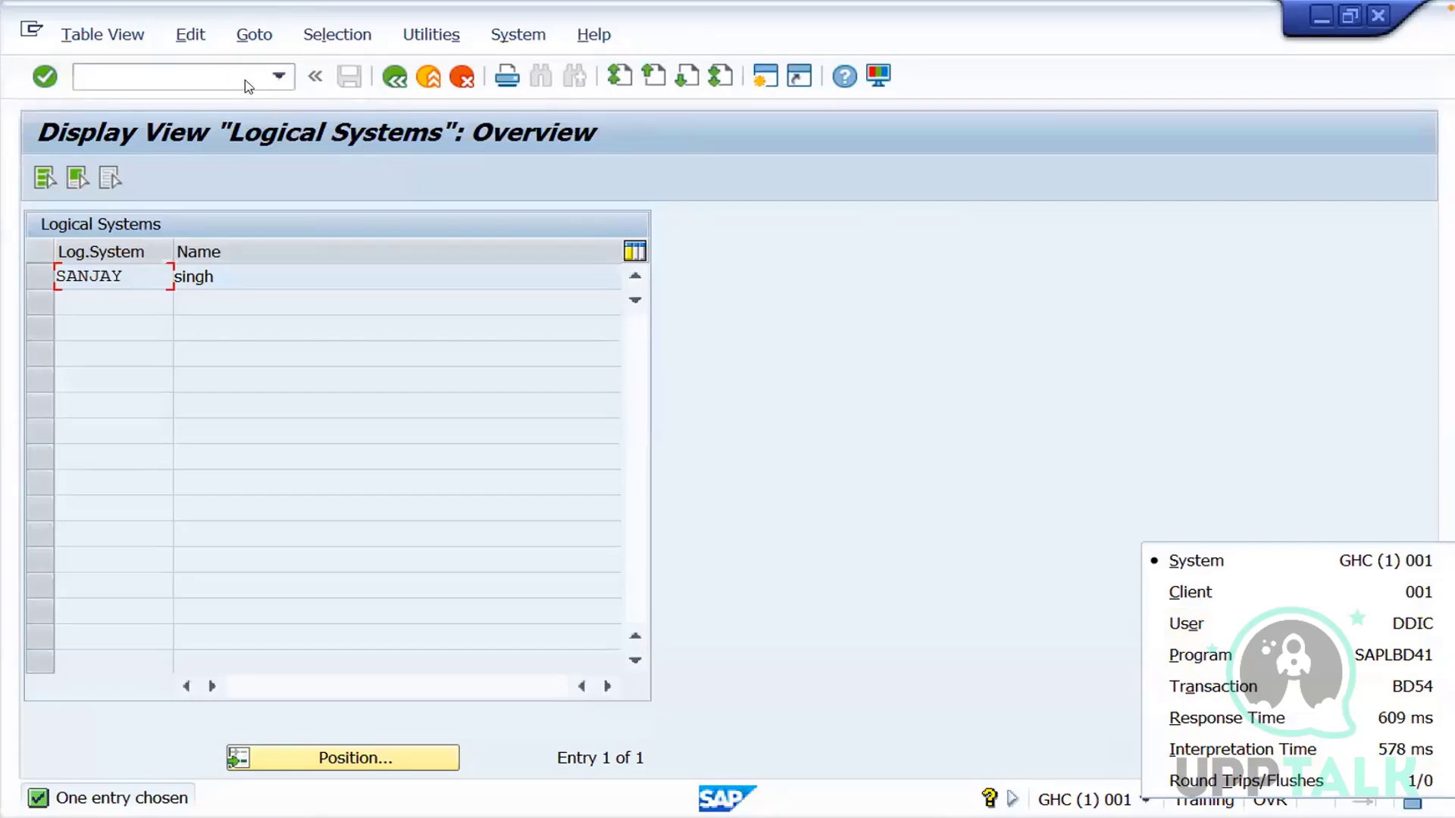
Go to the Transport Management System in GHC with /nstms and display the import queue of system GHC
click(226, 77)
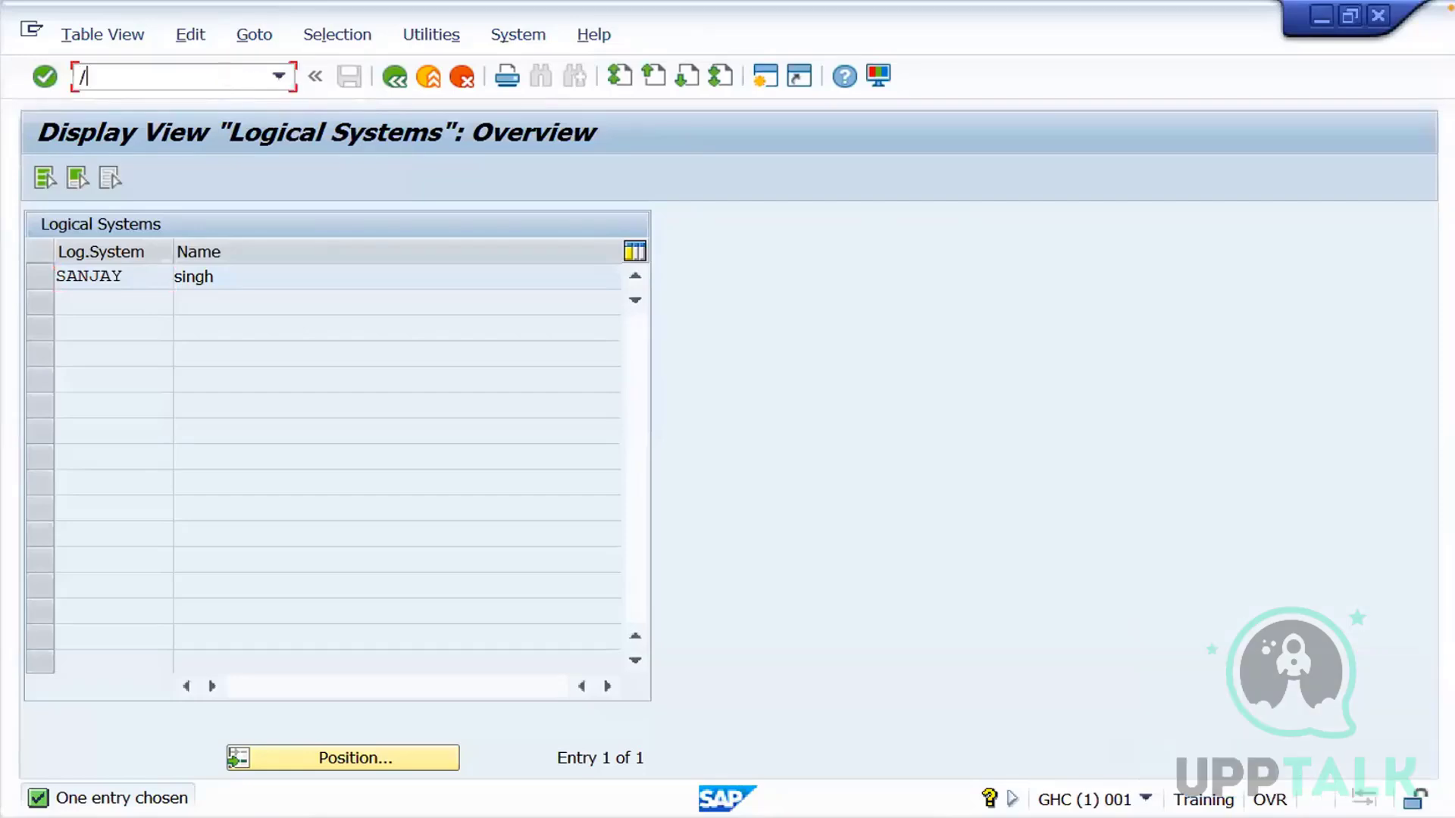
text(/nstms)
key(Return)
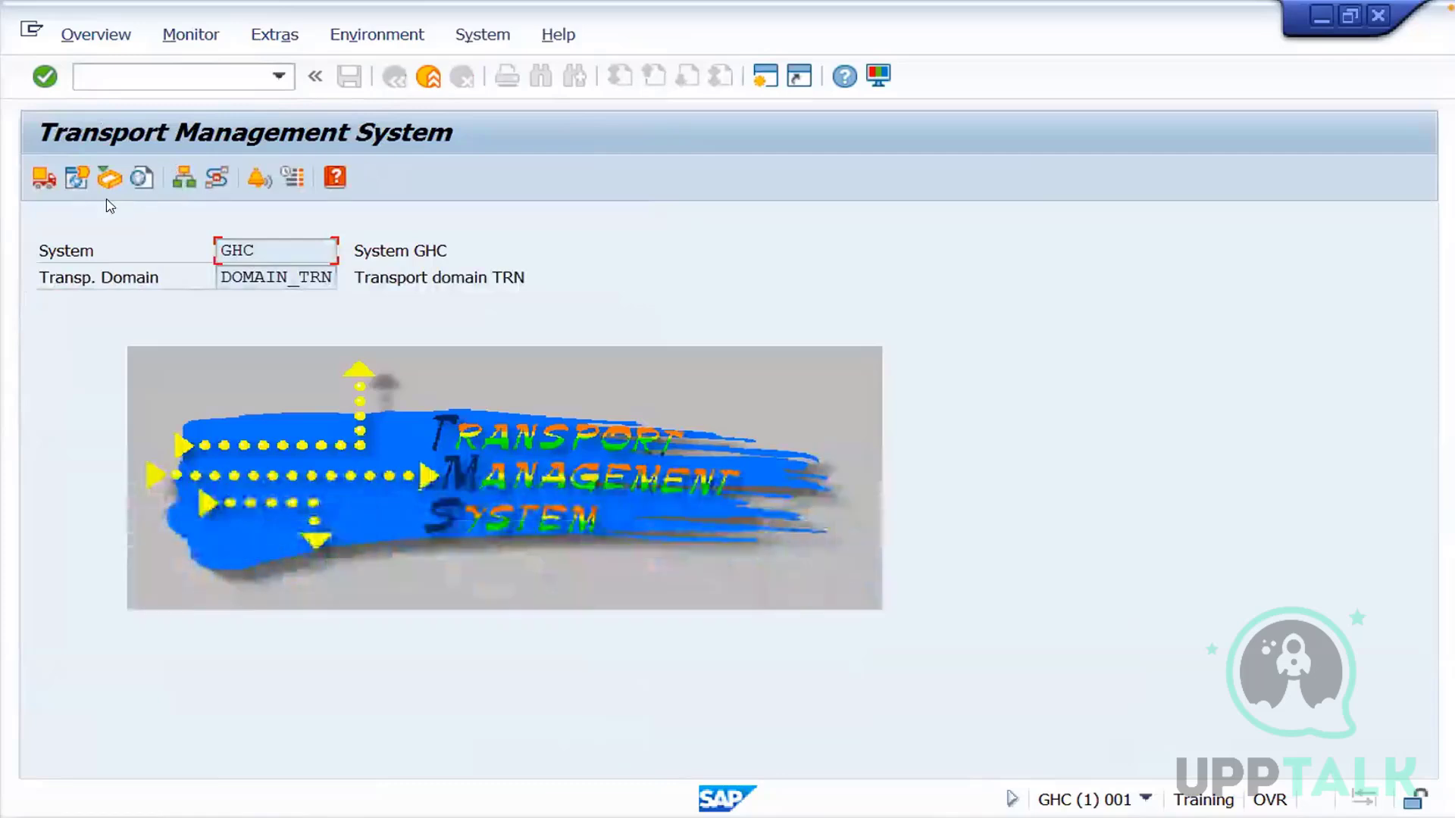
click(43, 179)
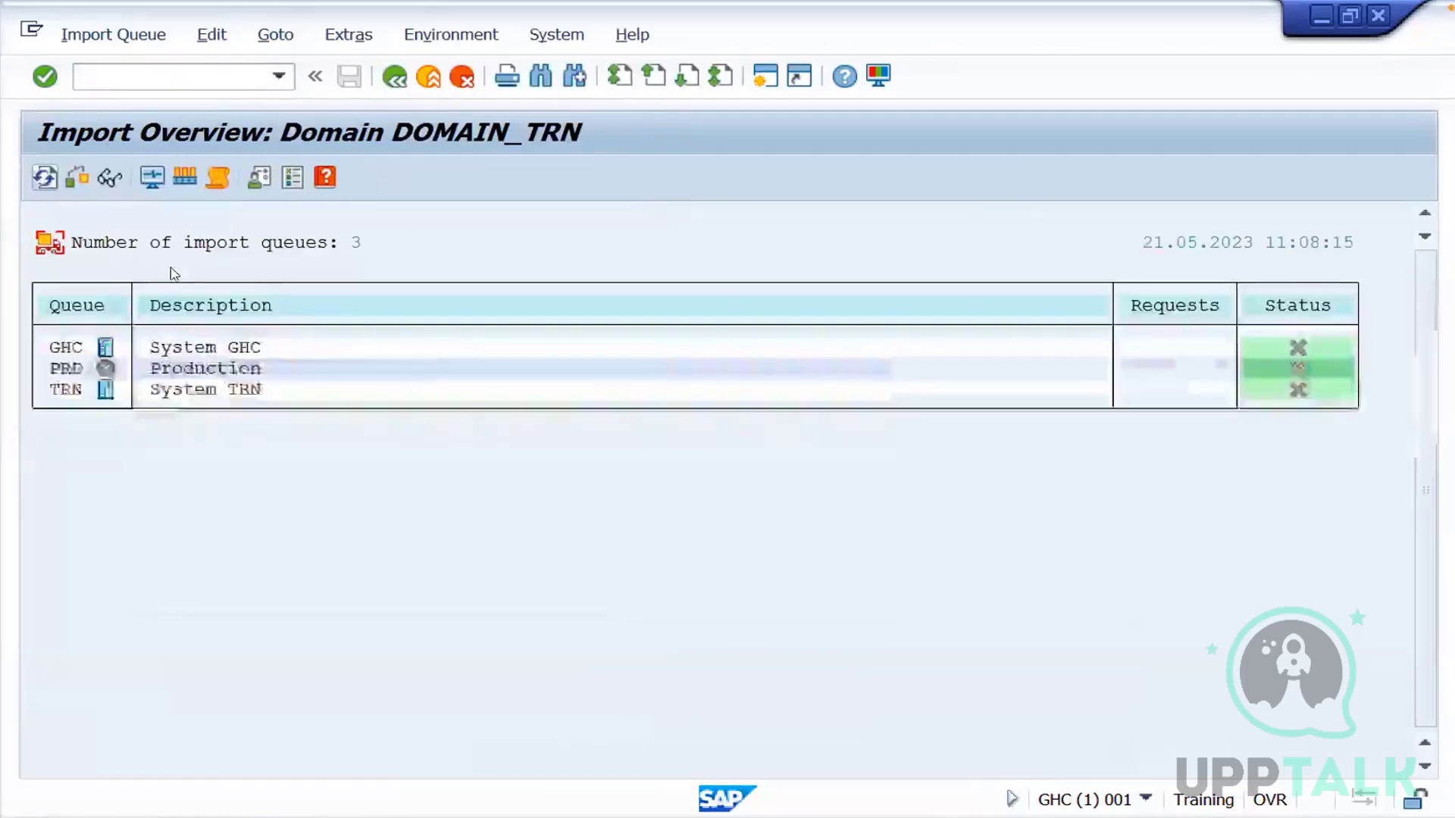
double_click(66, 348)
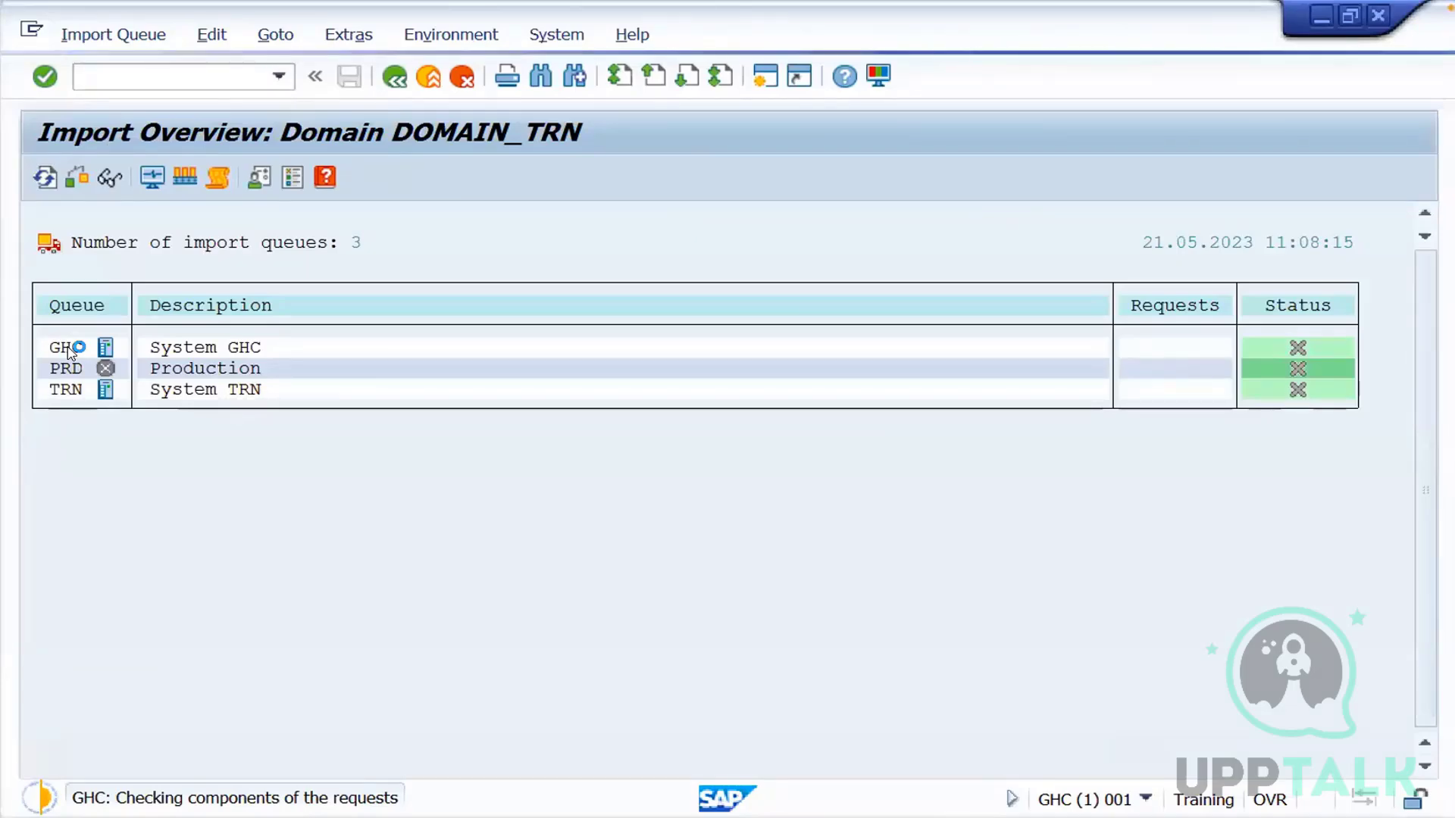
double_click(70, 352)
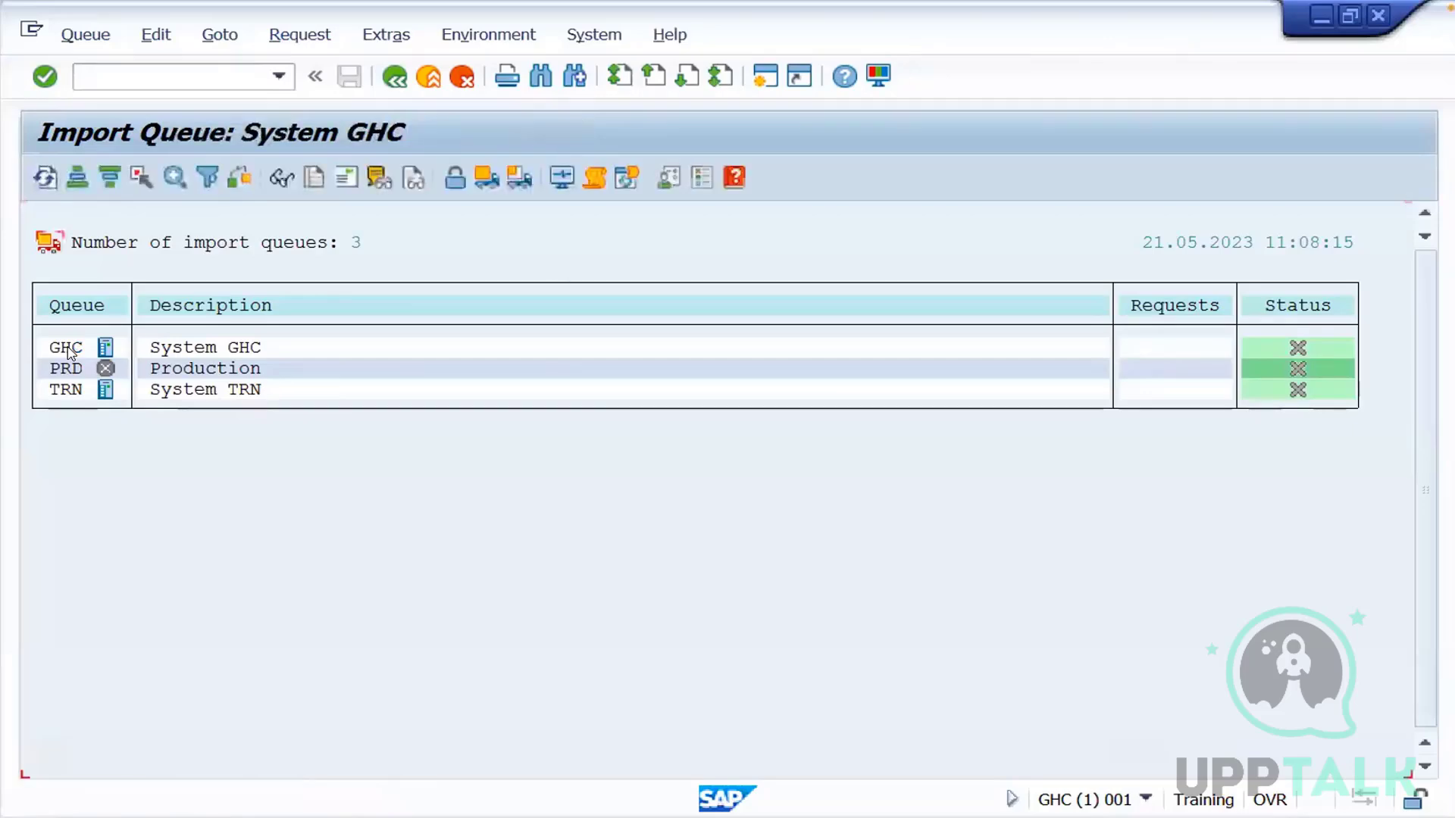
Import transport request TRNK900006 into GHC target client 001 with immediate start, and refresh the import queue to check its status
click(196, 369)
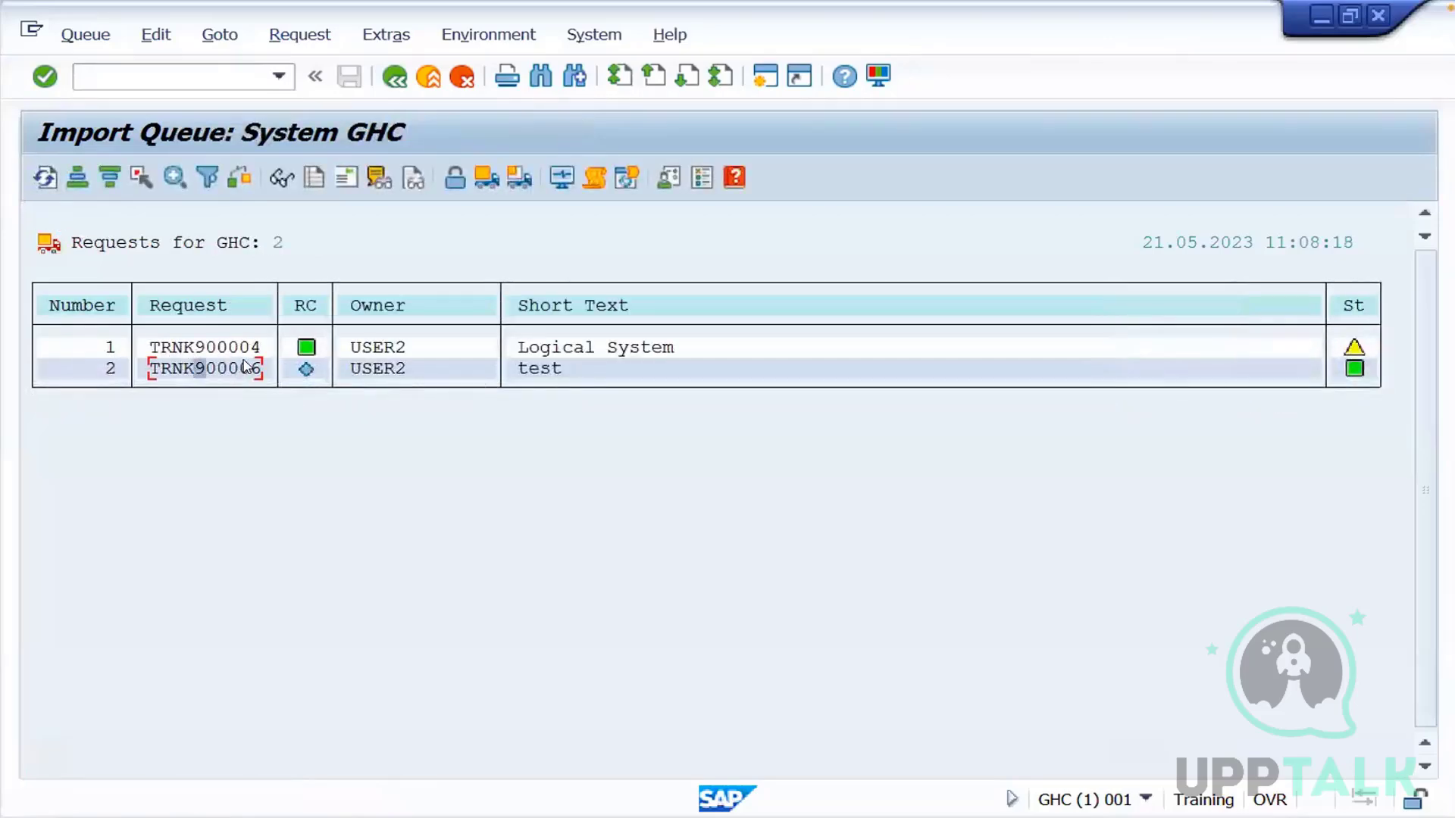
click(521, 180)
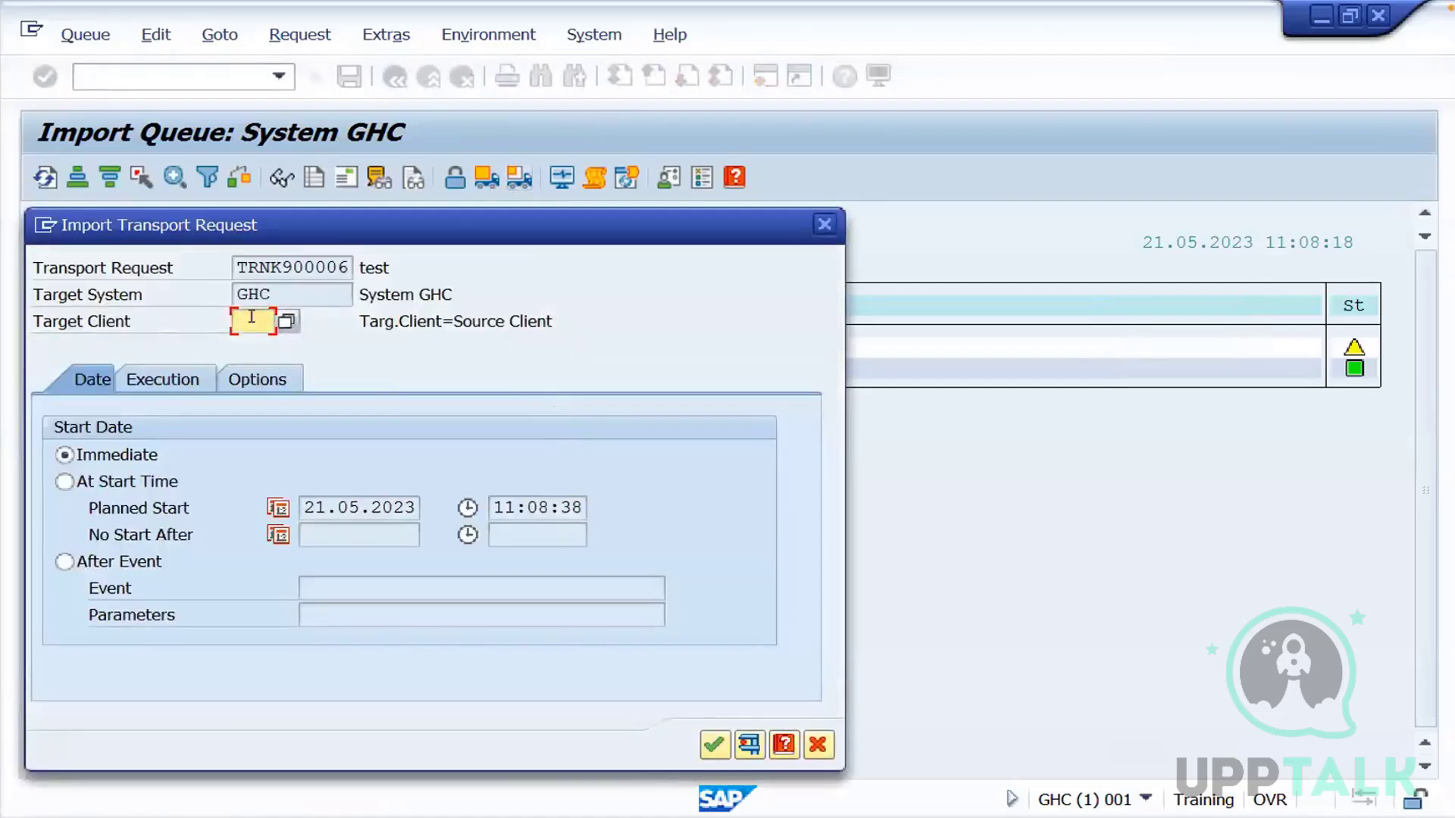
text(1)
click(714, 744)
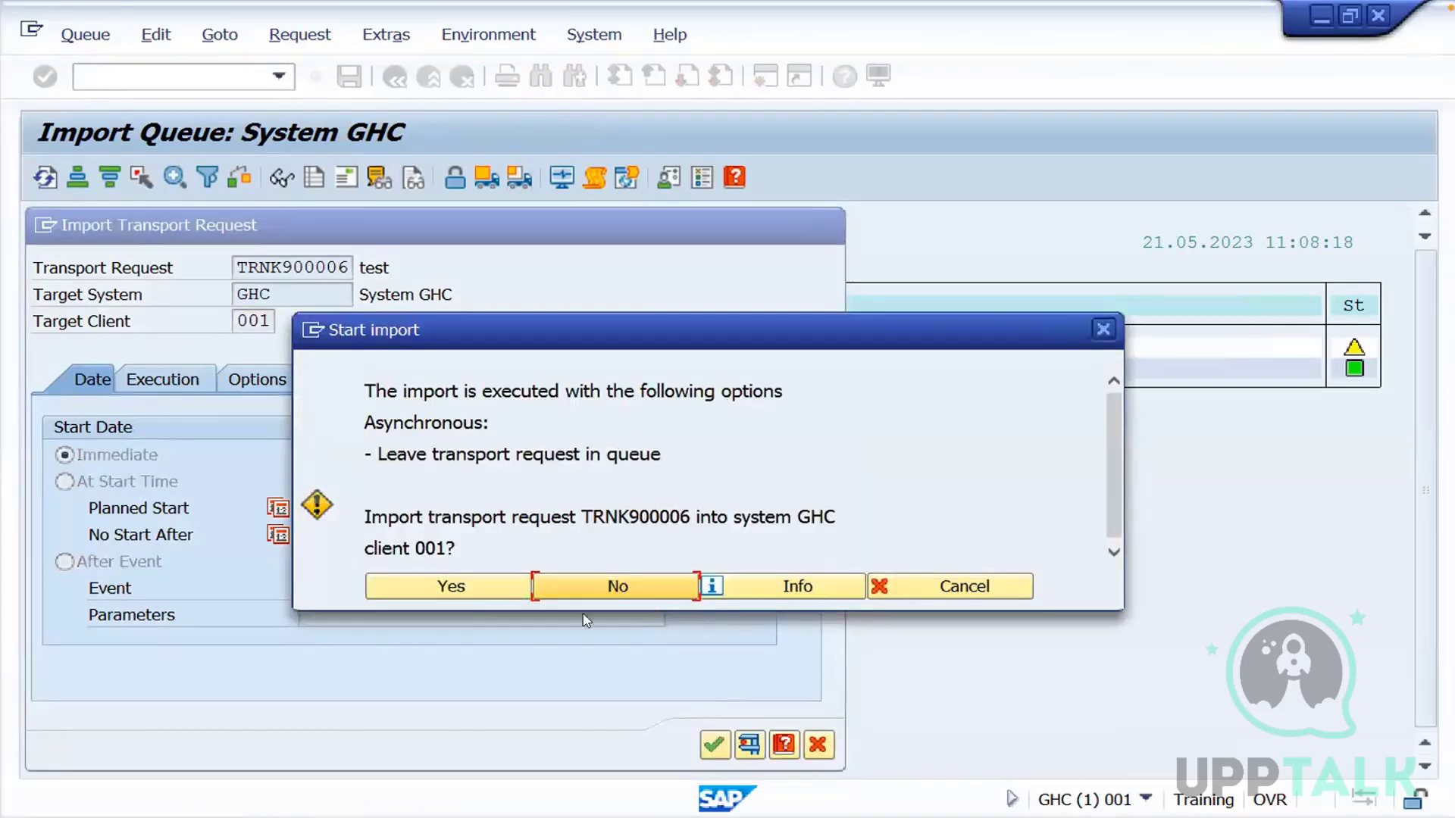
click(443, 588)
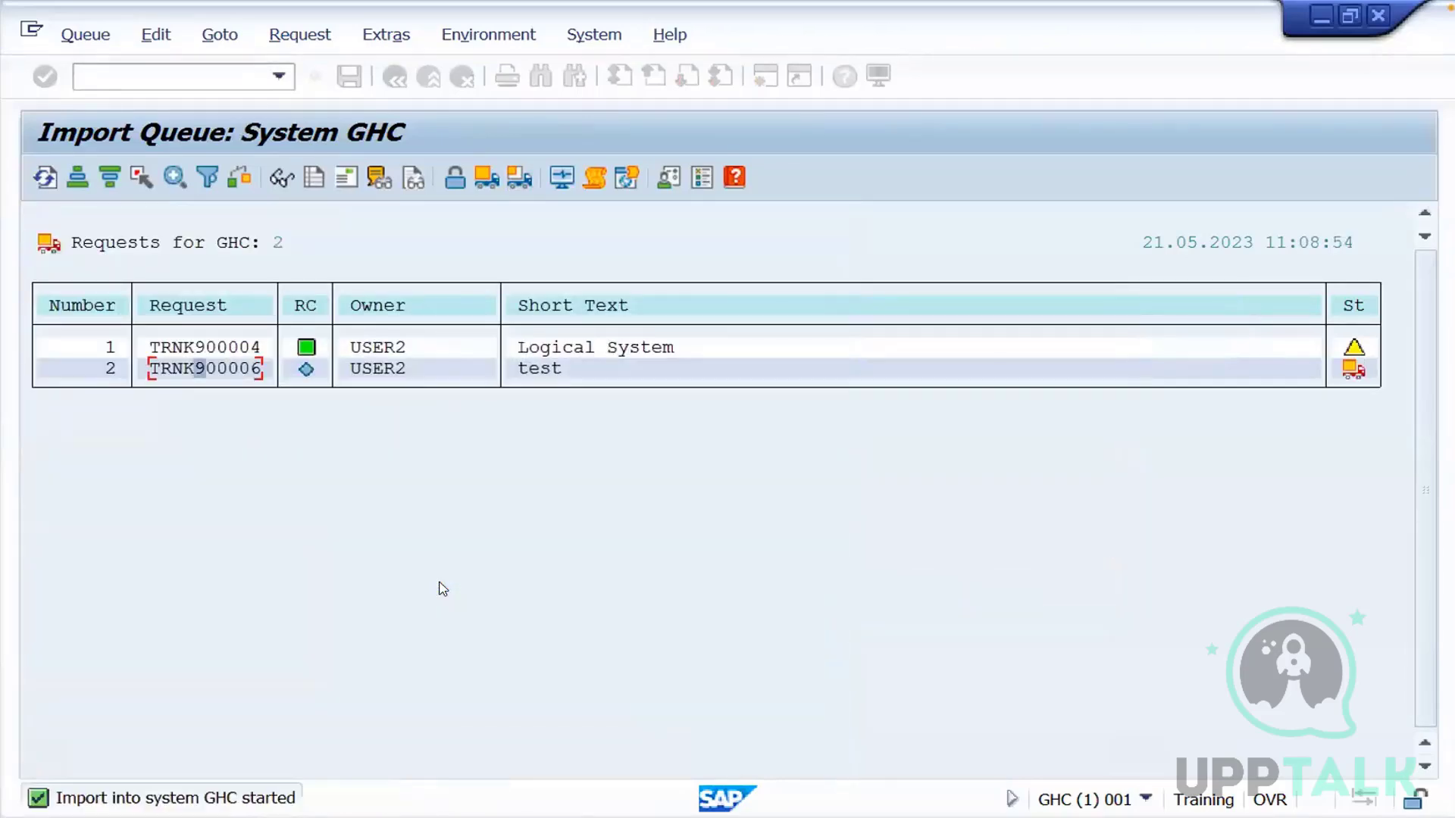
click(44, 179)
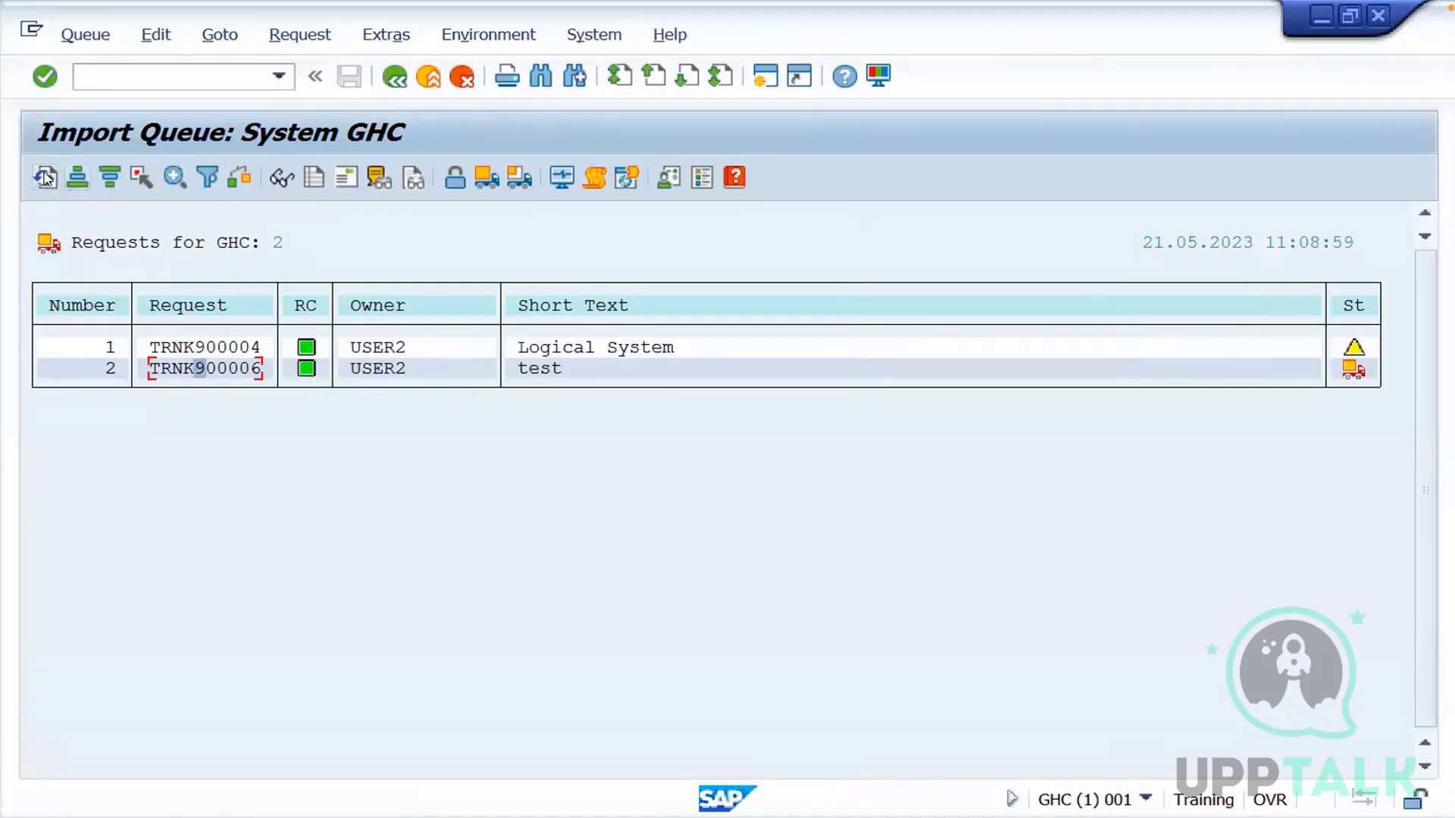
click(45, 177)
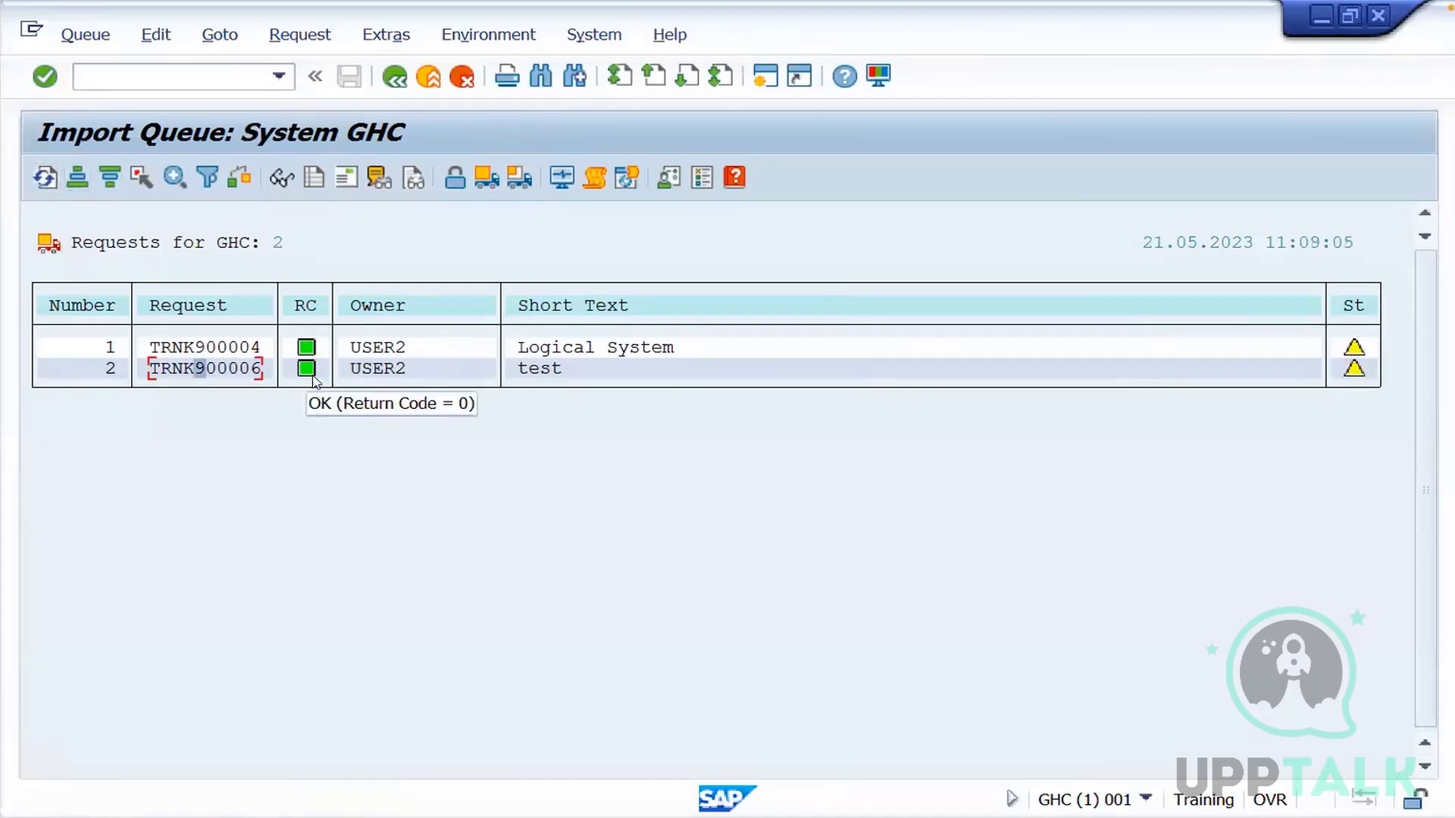
Leave the import queue and run transaction BD54 in display mode to check GHC for the transported logical system
click(428, 77)
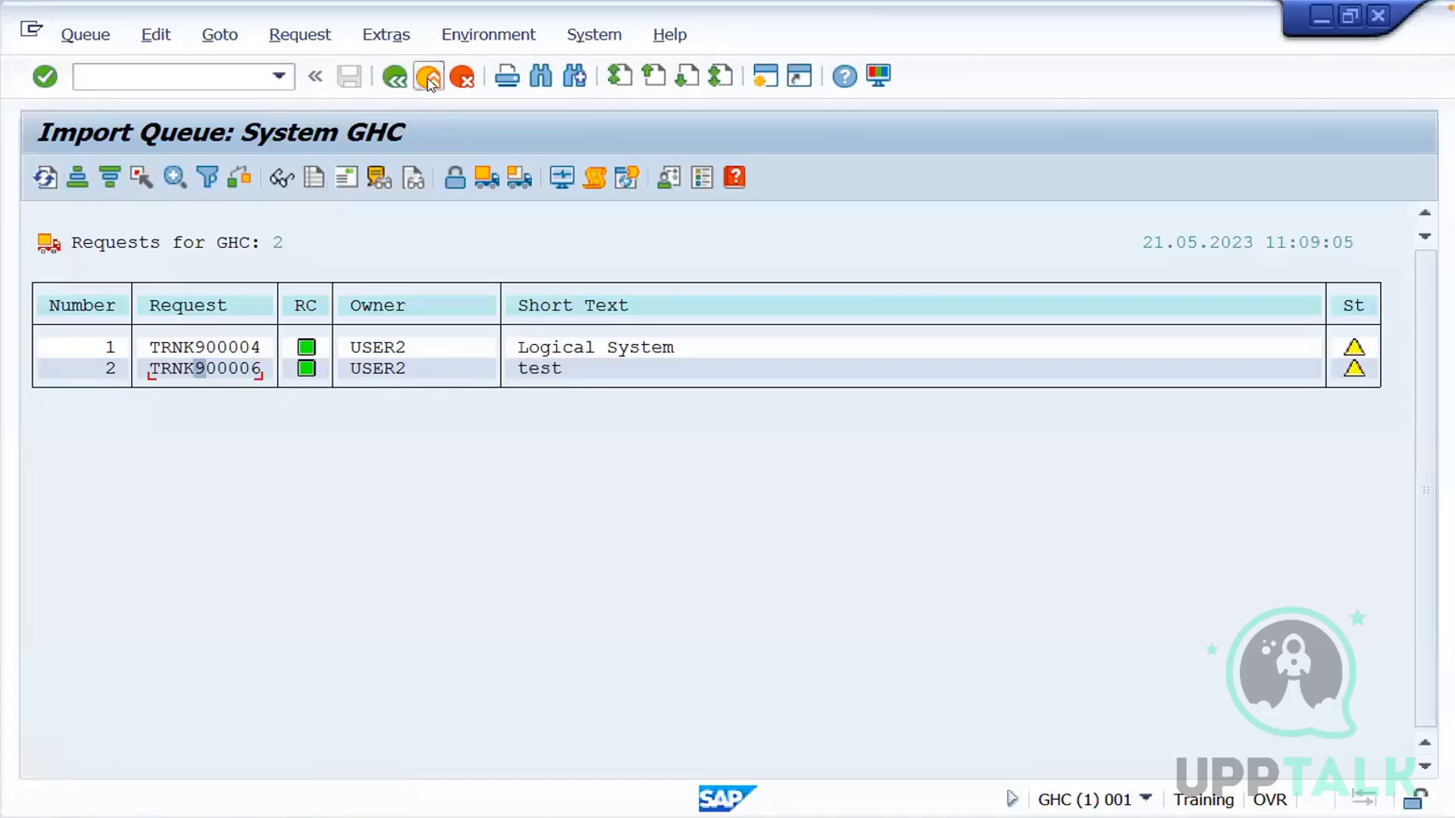
click(428, 76)
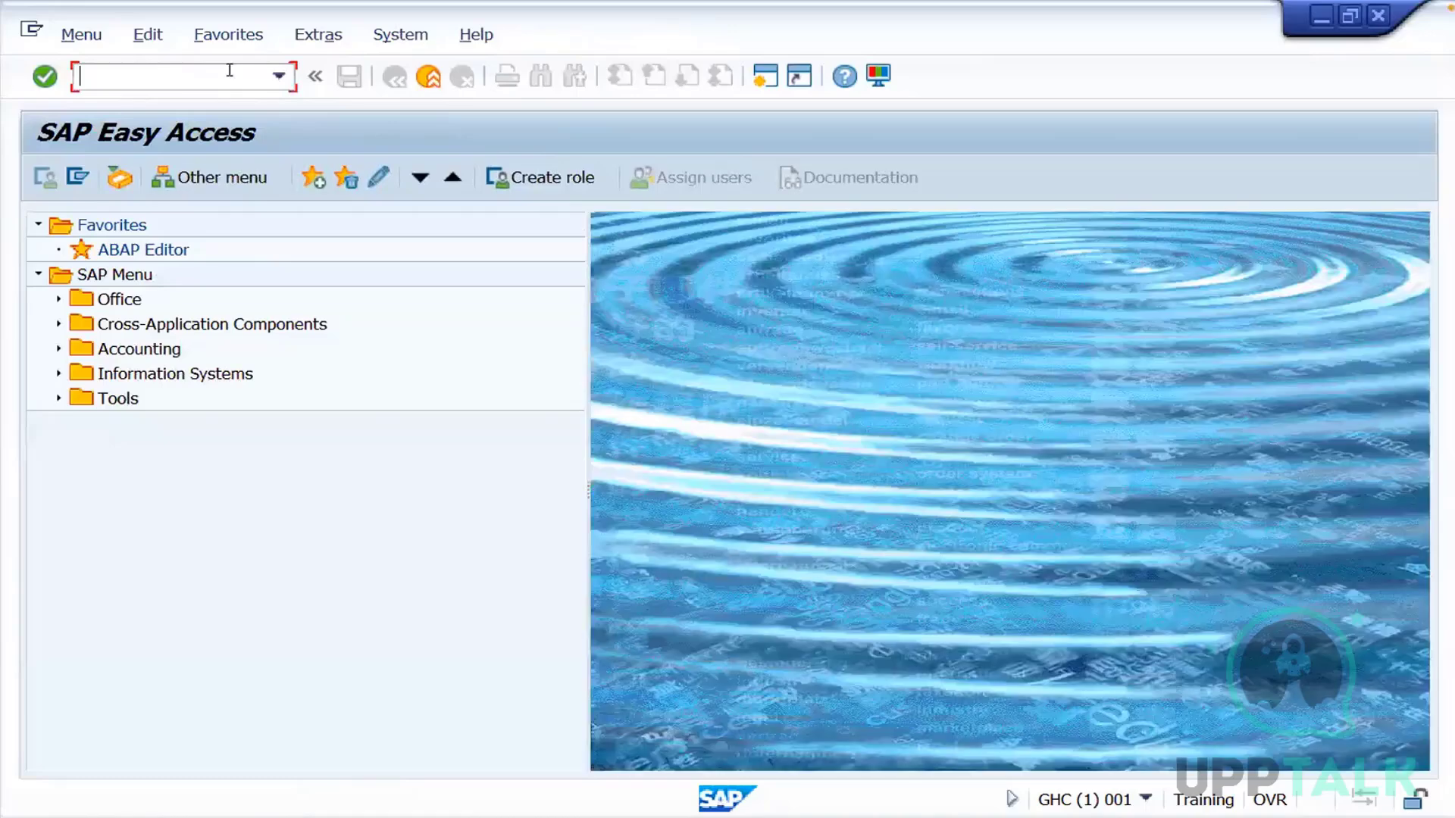
text(bd54)
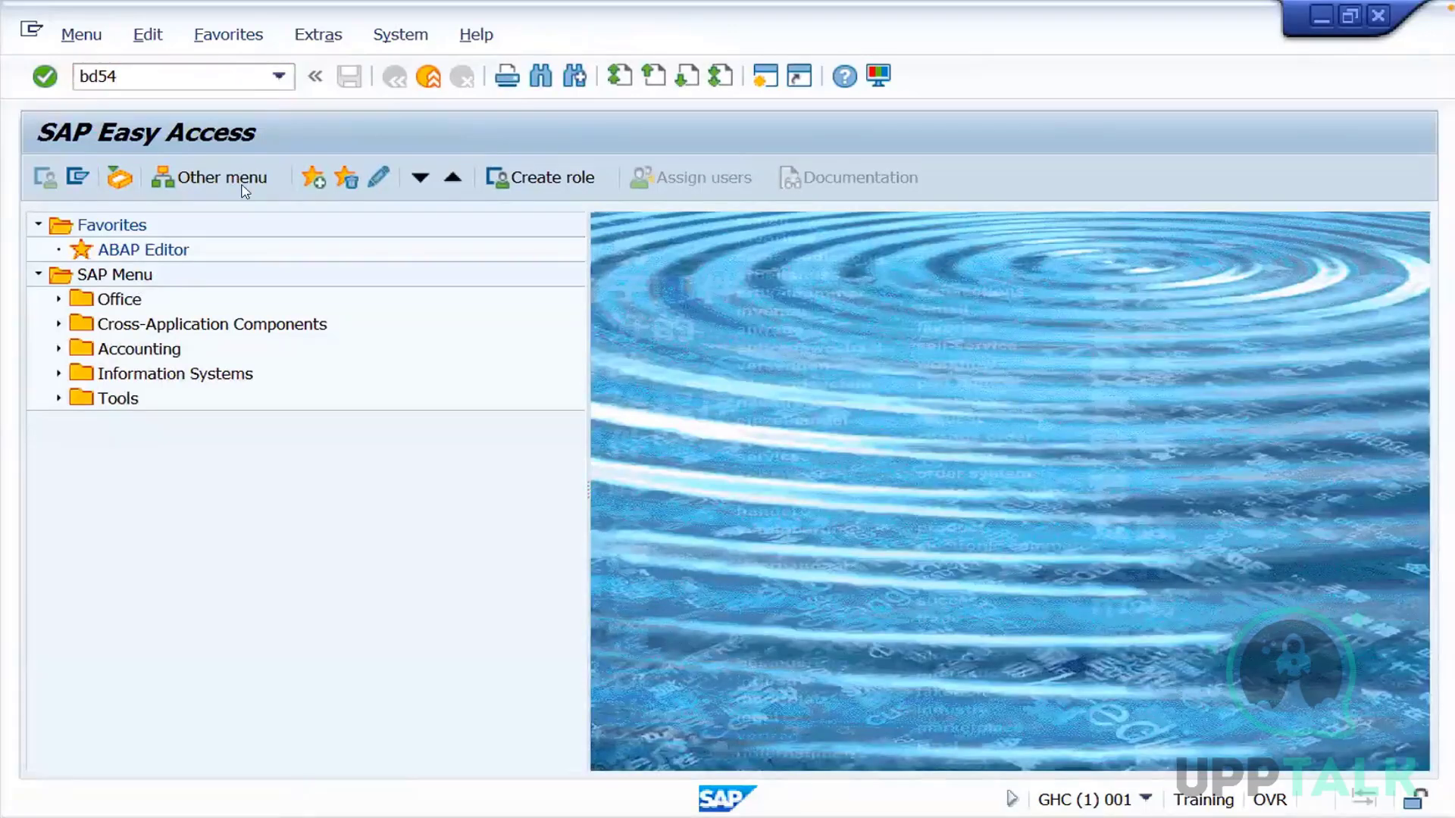
key(Return)
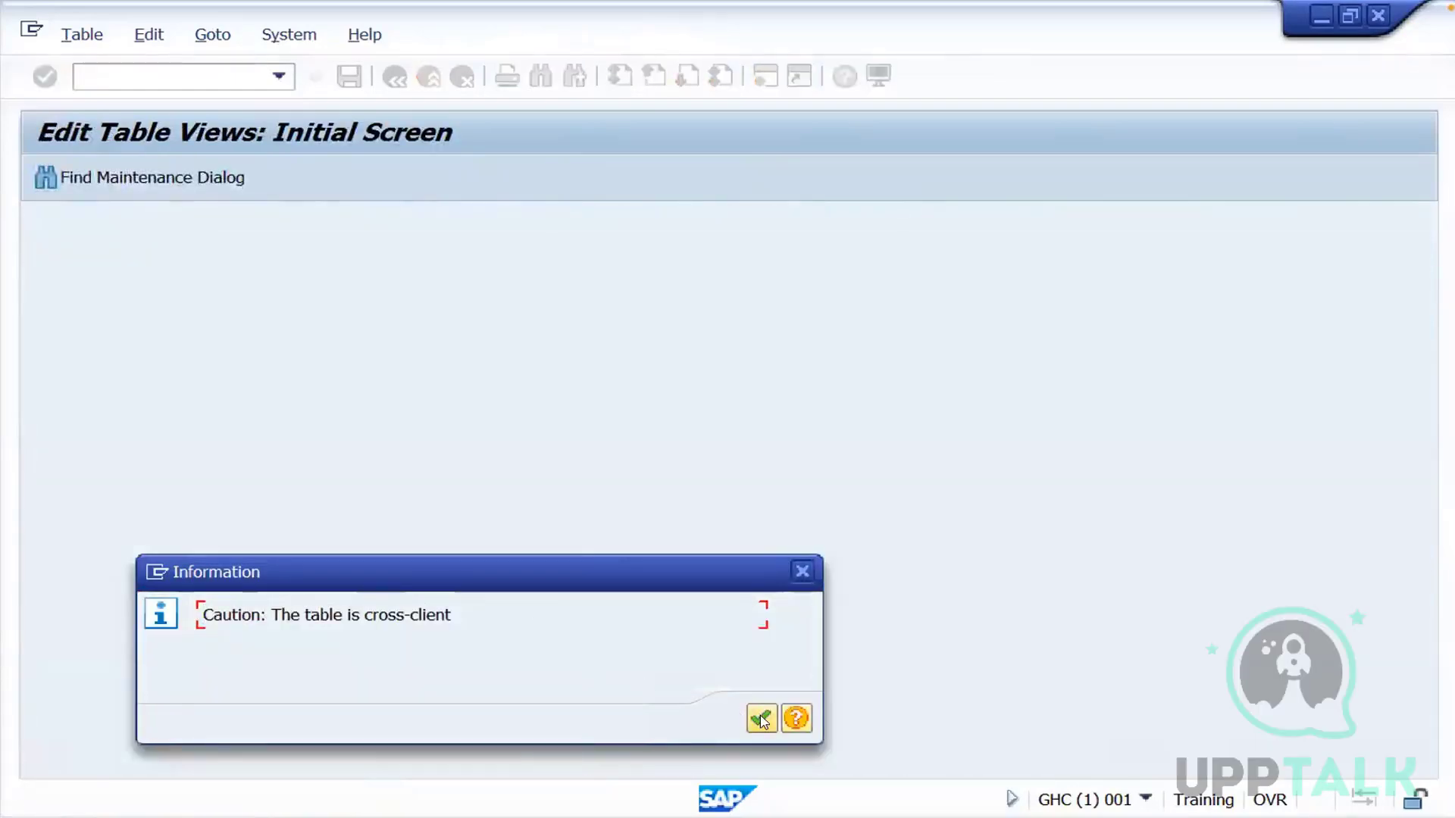
click(762, 718)
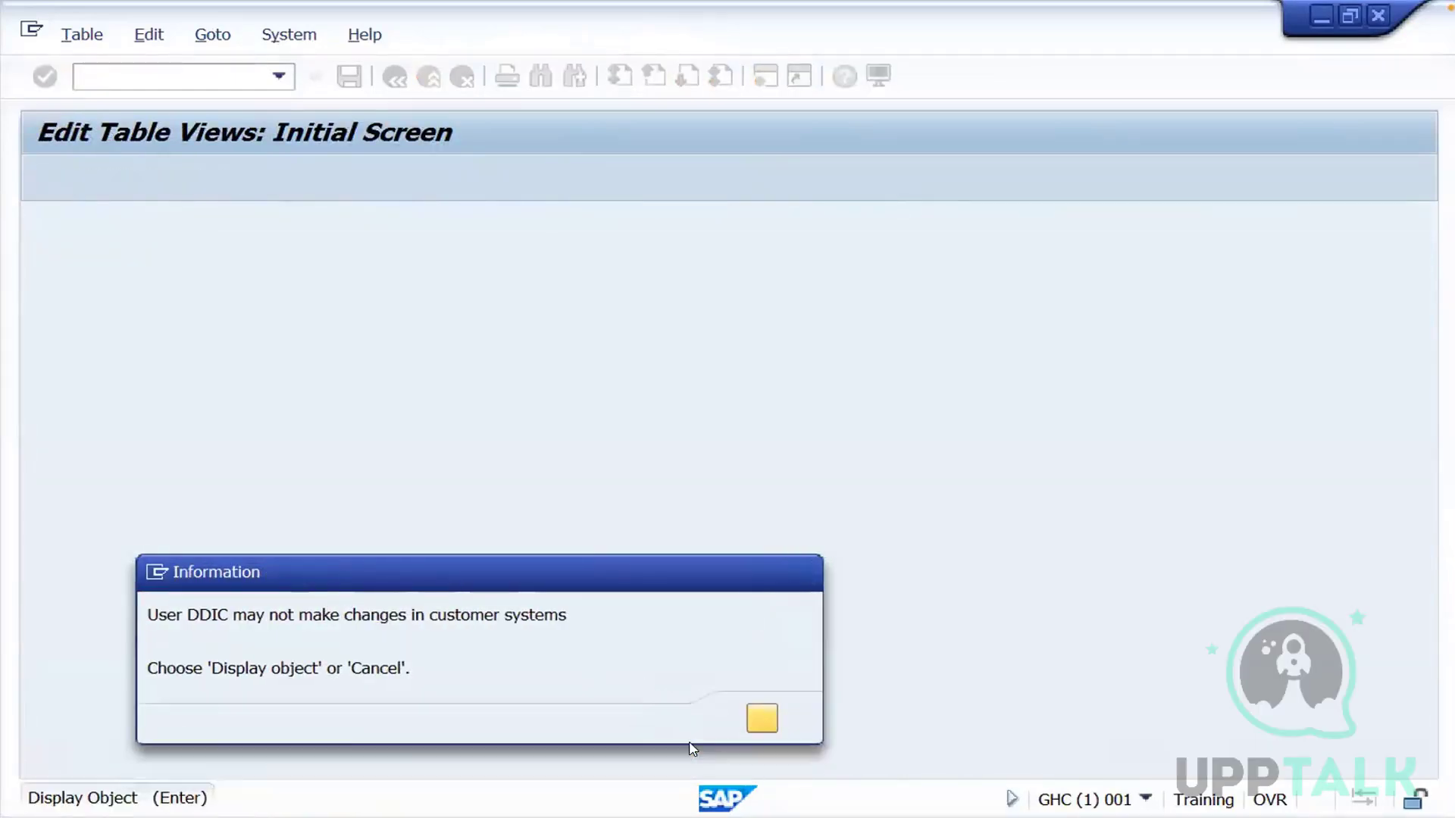
click(761, 719)
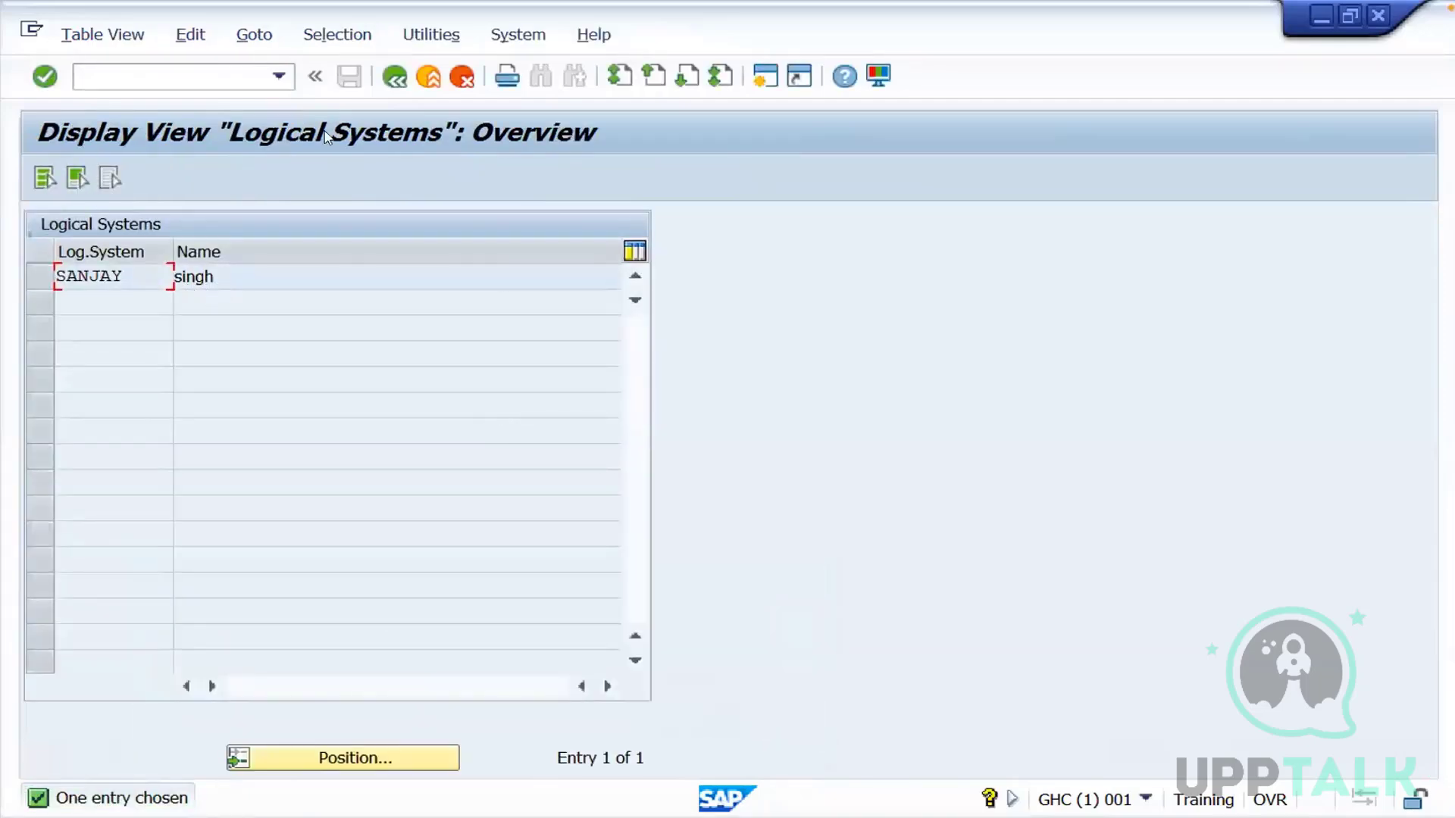
Leave the logical systems view, return to transaction STMS and reopen the GHC import queue
click(394, 75)
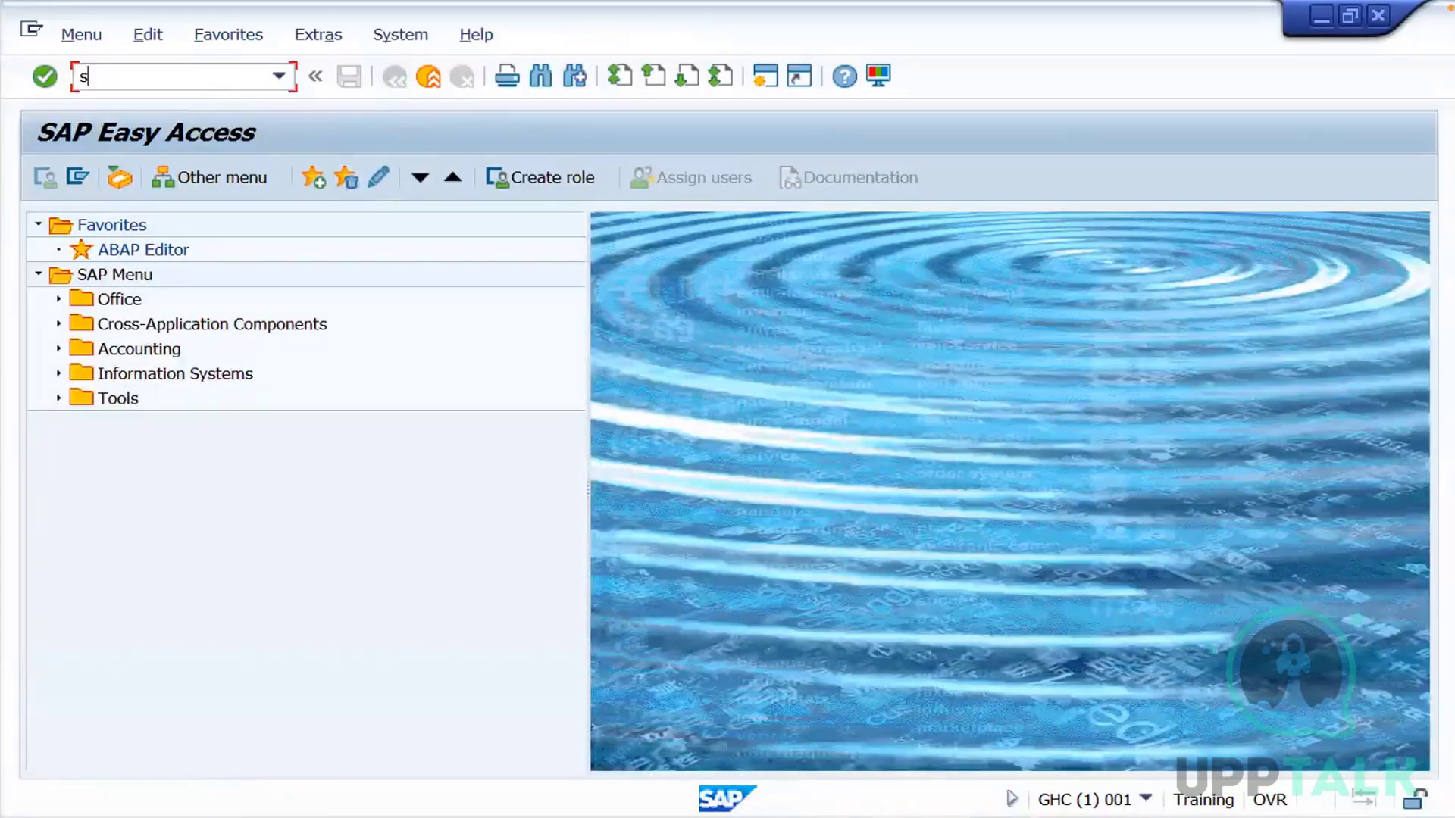
click(215, 87)
text(stms)
key(Return)
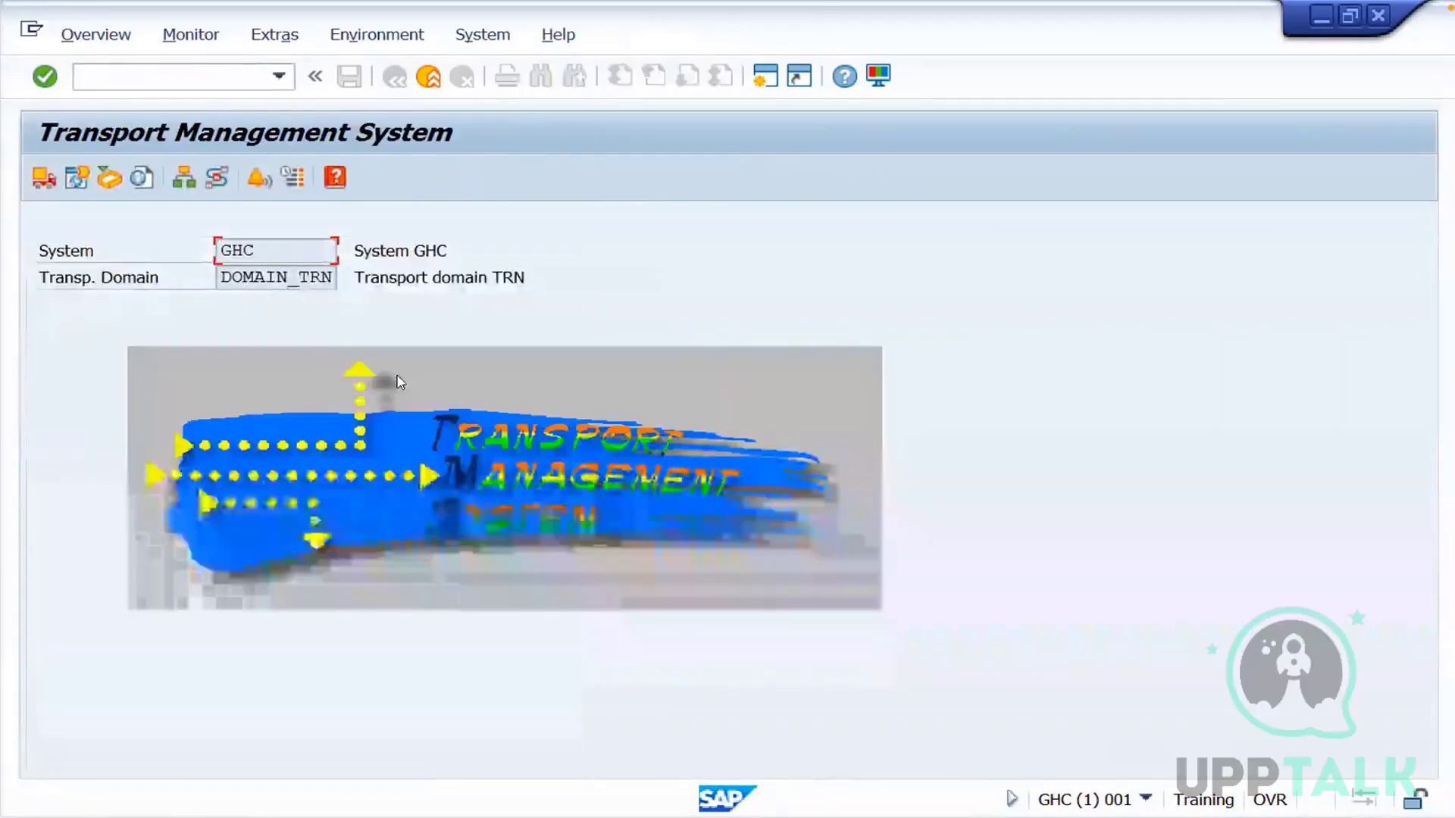
click(41, 179)
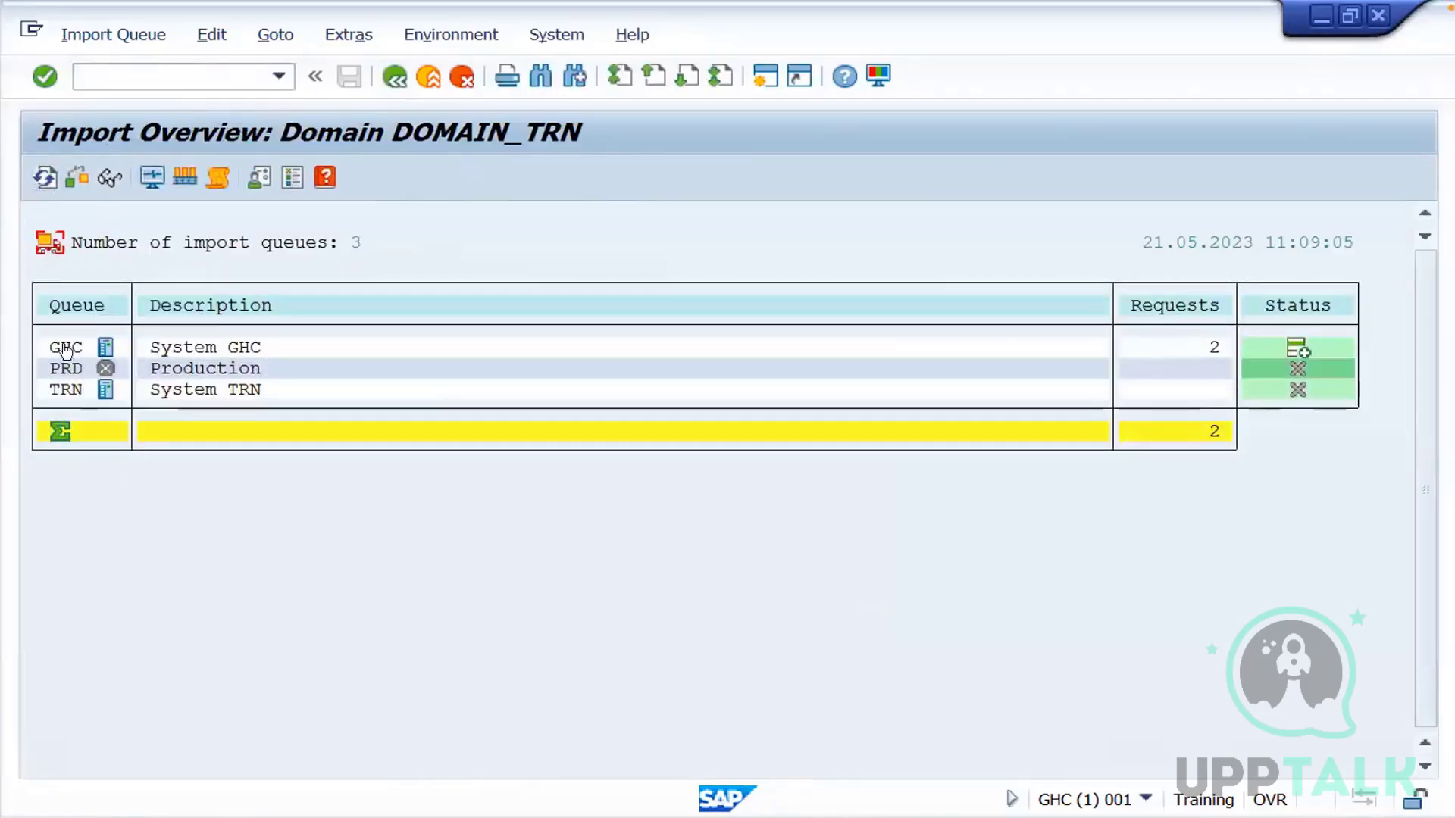
double_click(66, 348)
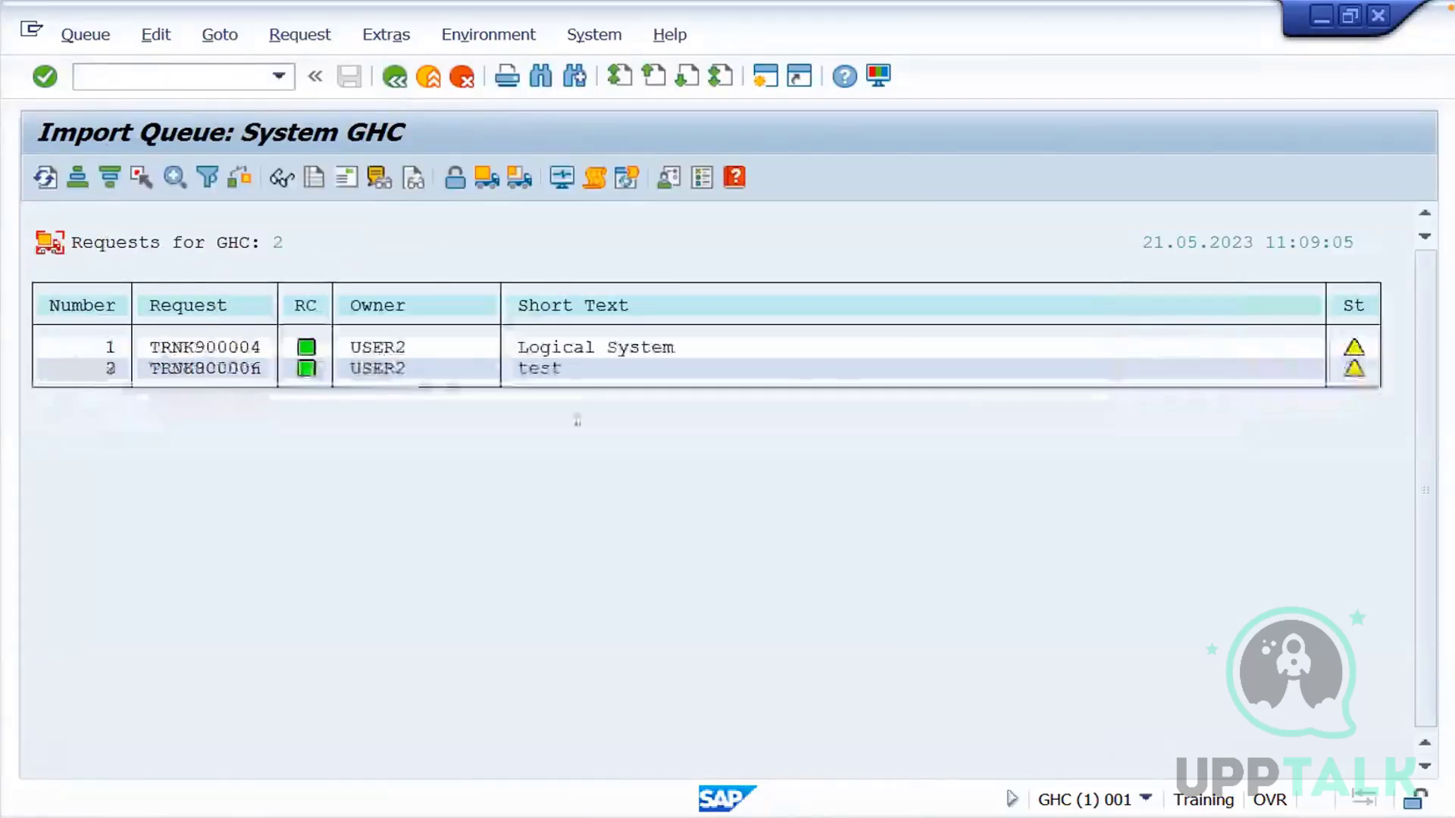
Import request TRNK900006 into GHC client 001 again, refresh the queue status and return to the import overview
click(236, 370)
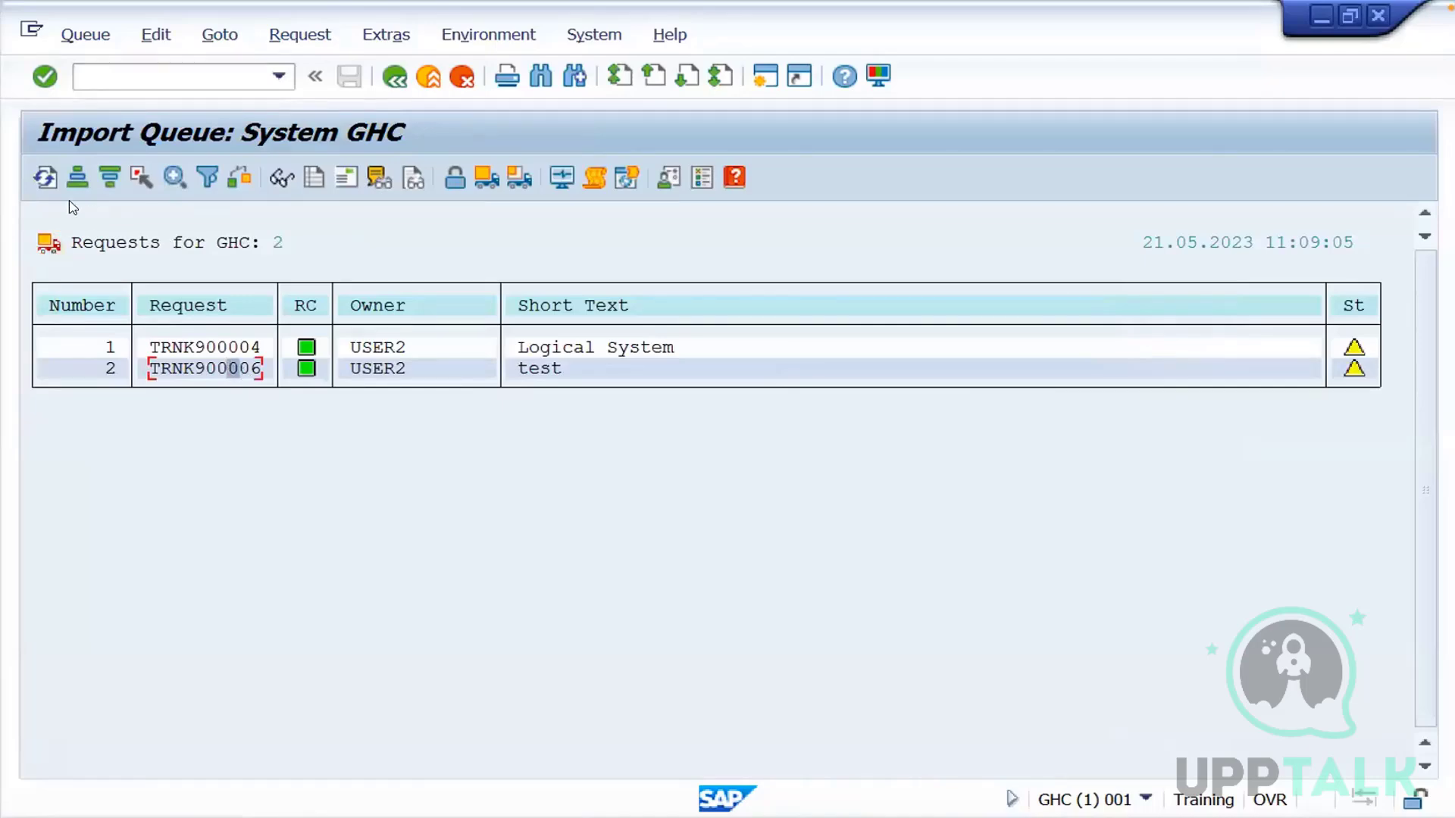
click(39, 184)
click(522, 180)
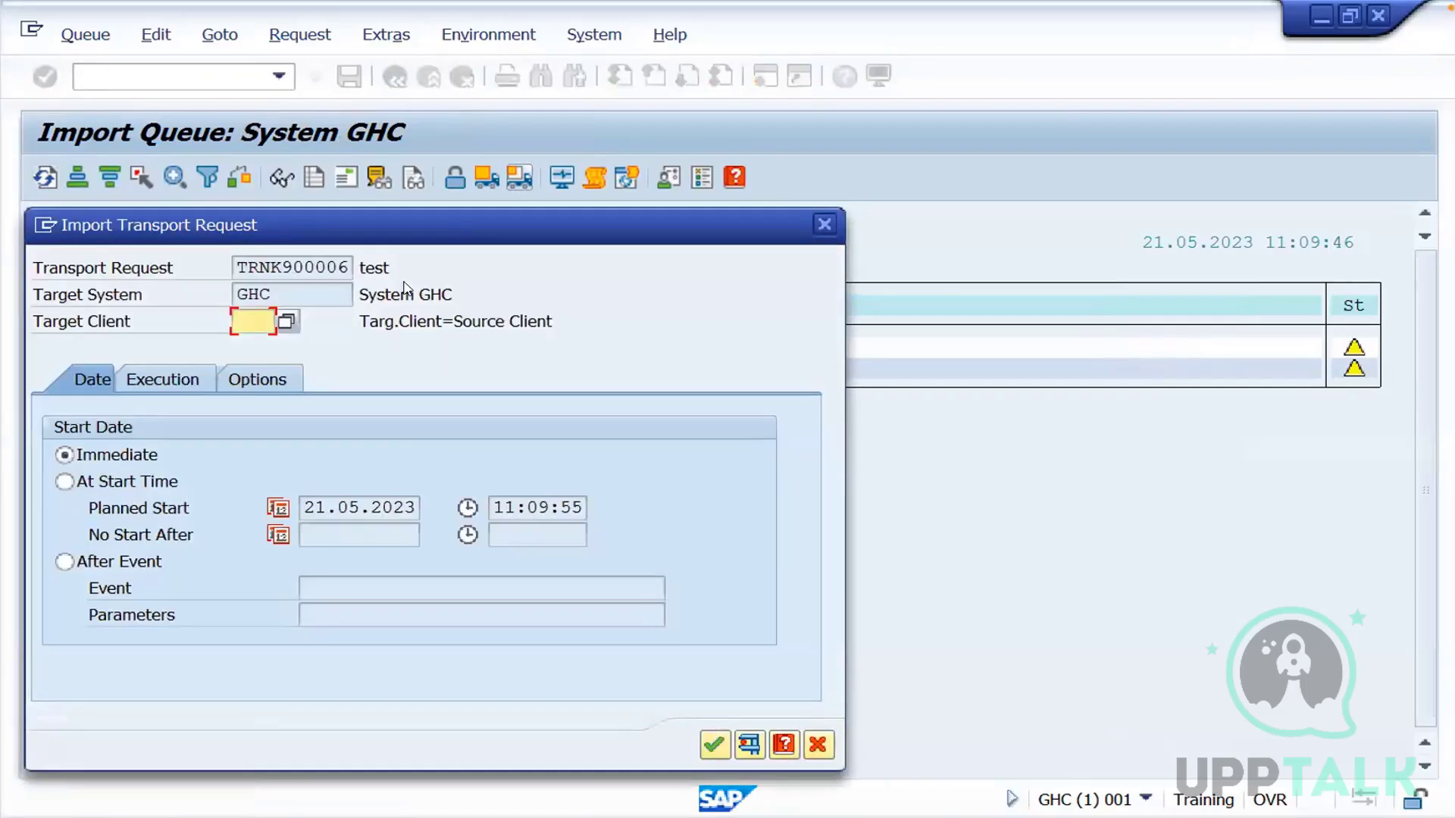
text(0011)
click(713, 745)
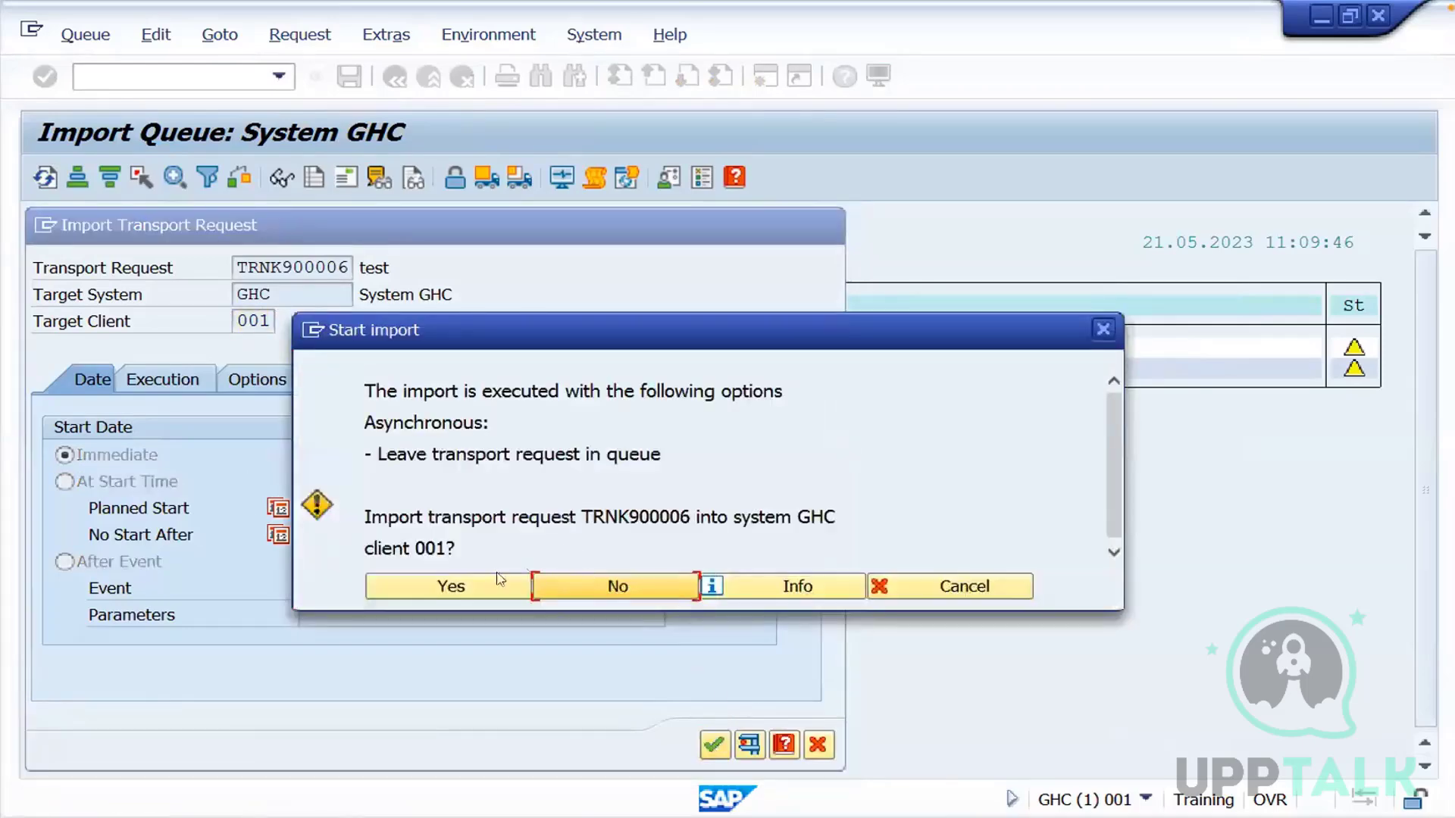
click(474, 586)
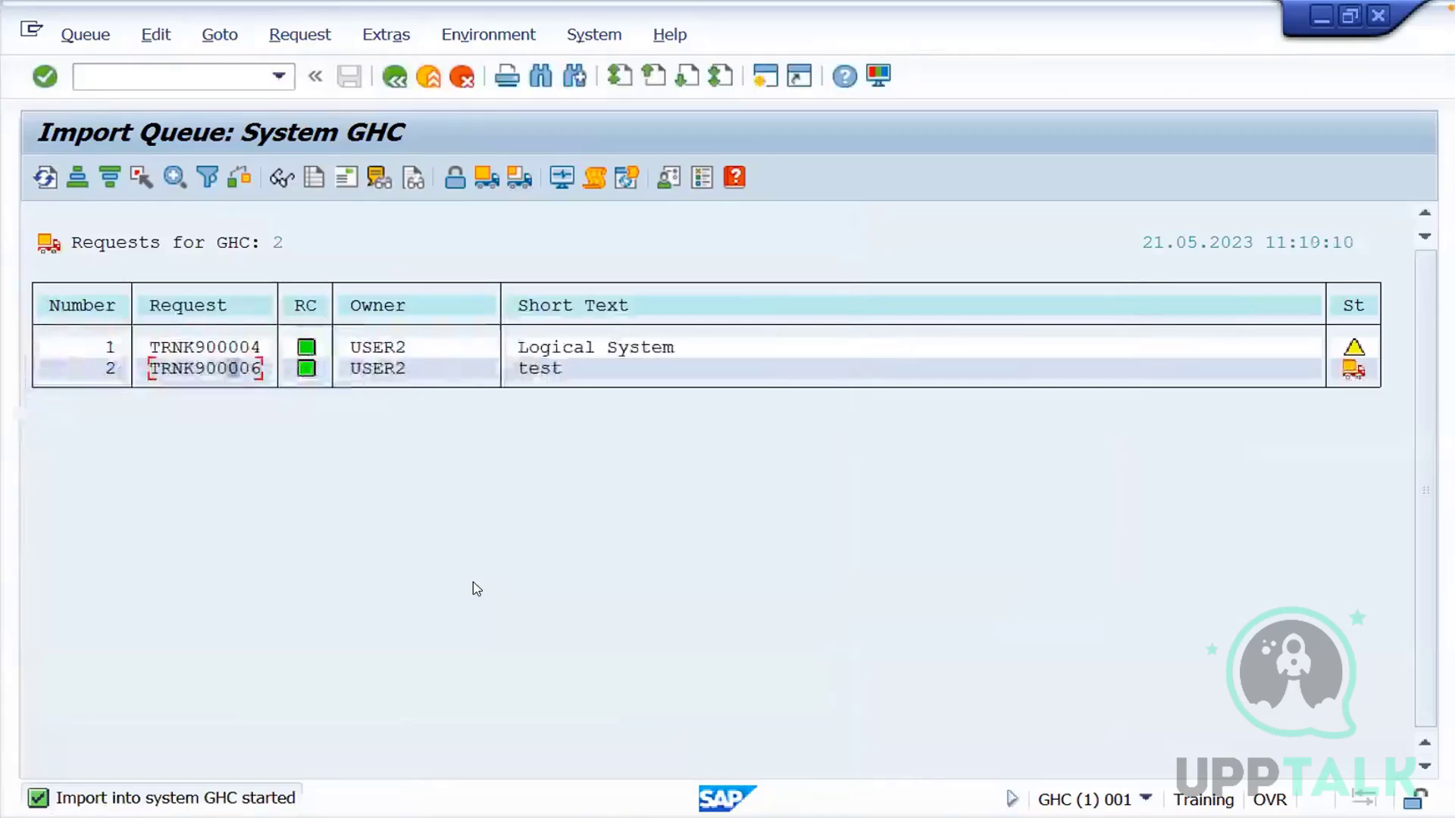
click(45, 179)
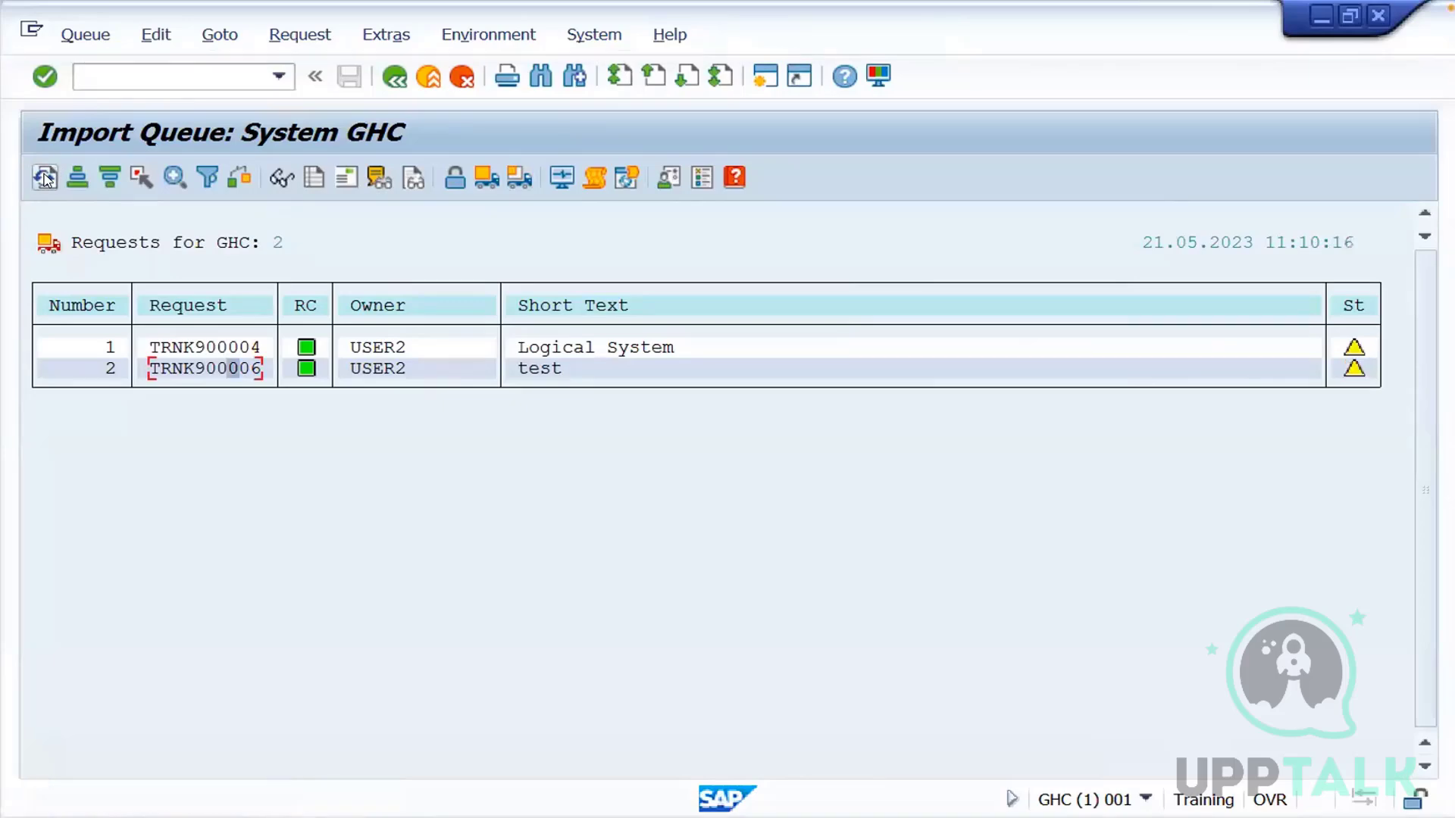
click(395, 77)
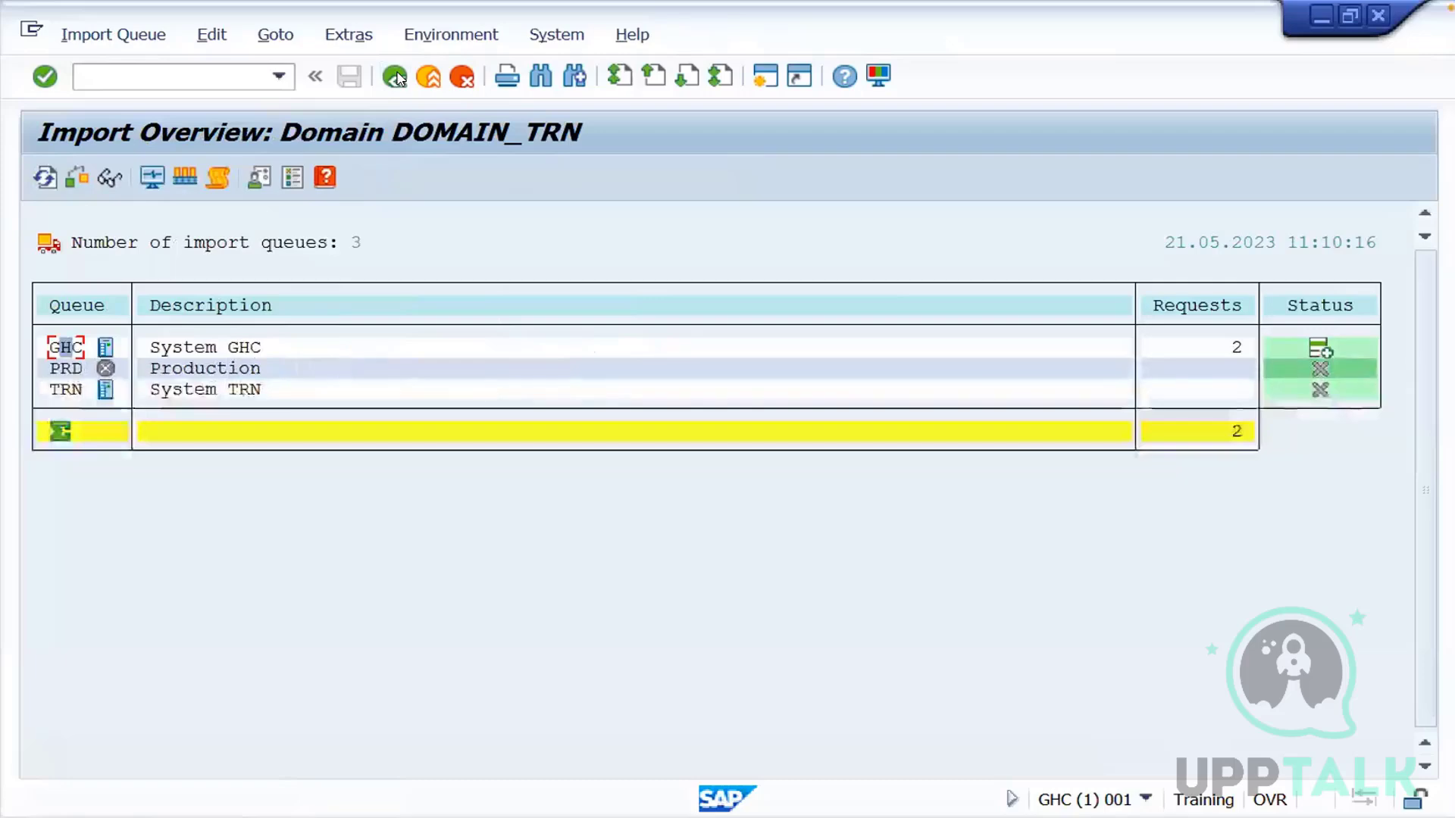
Leave the import overview and run transaction BD54 in display mode to verify the imported logical systems in GHC
click(395, 76)
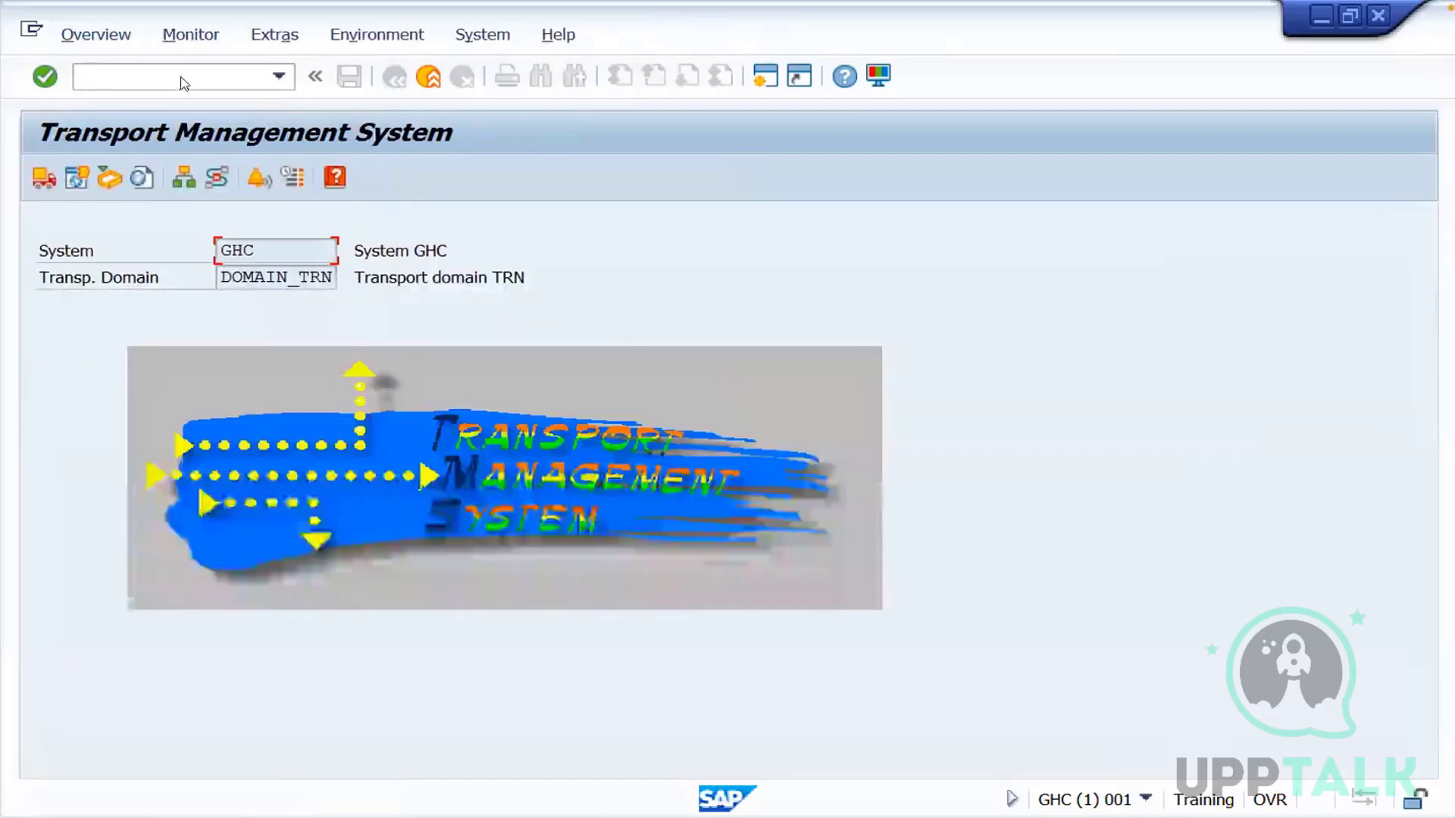
click(179, 77)
text(/nbd54)
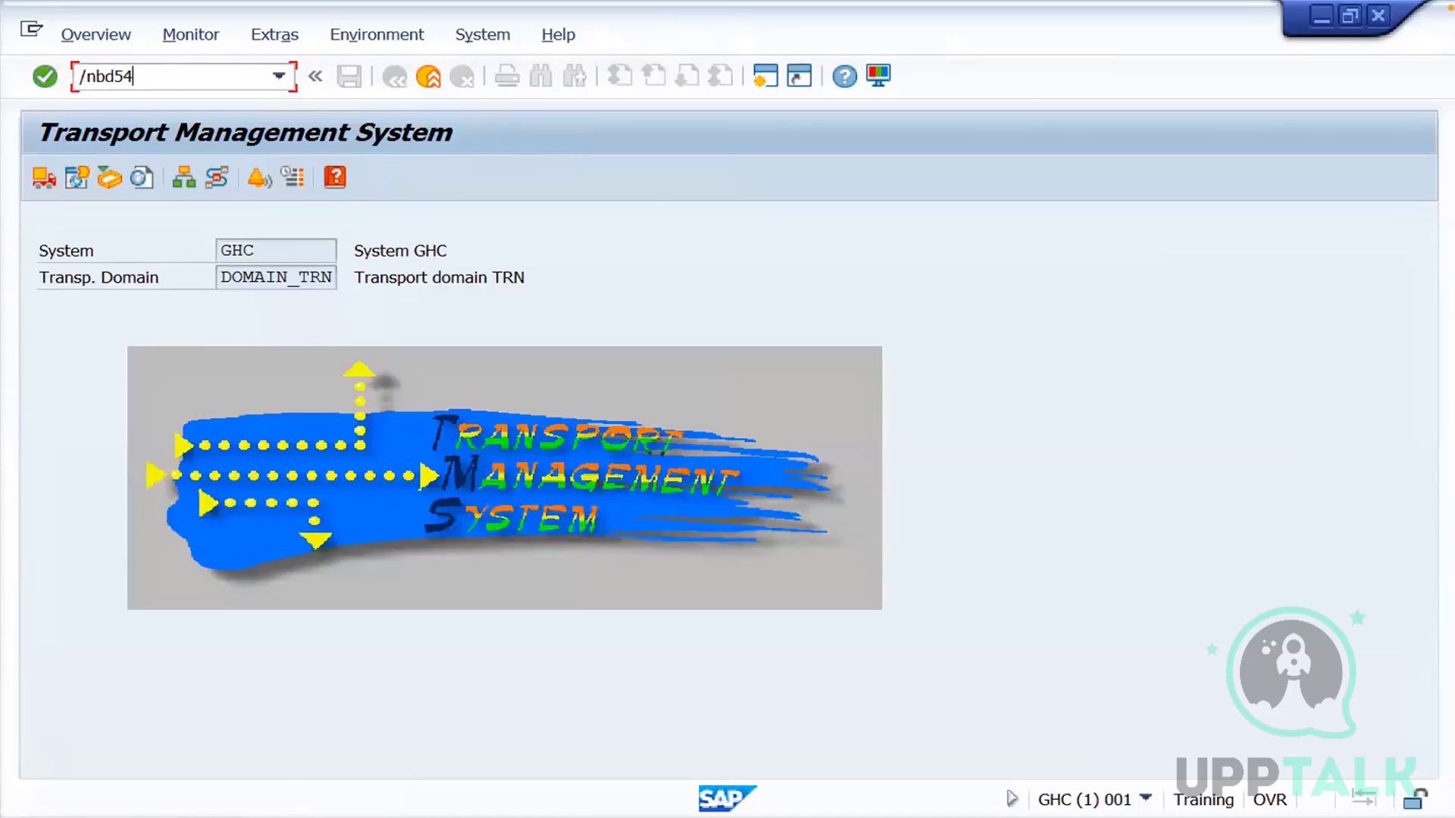
key(Return)
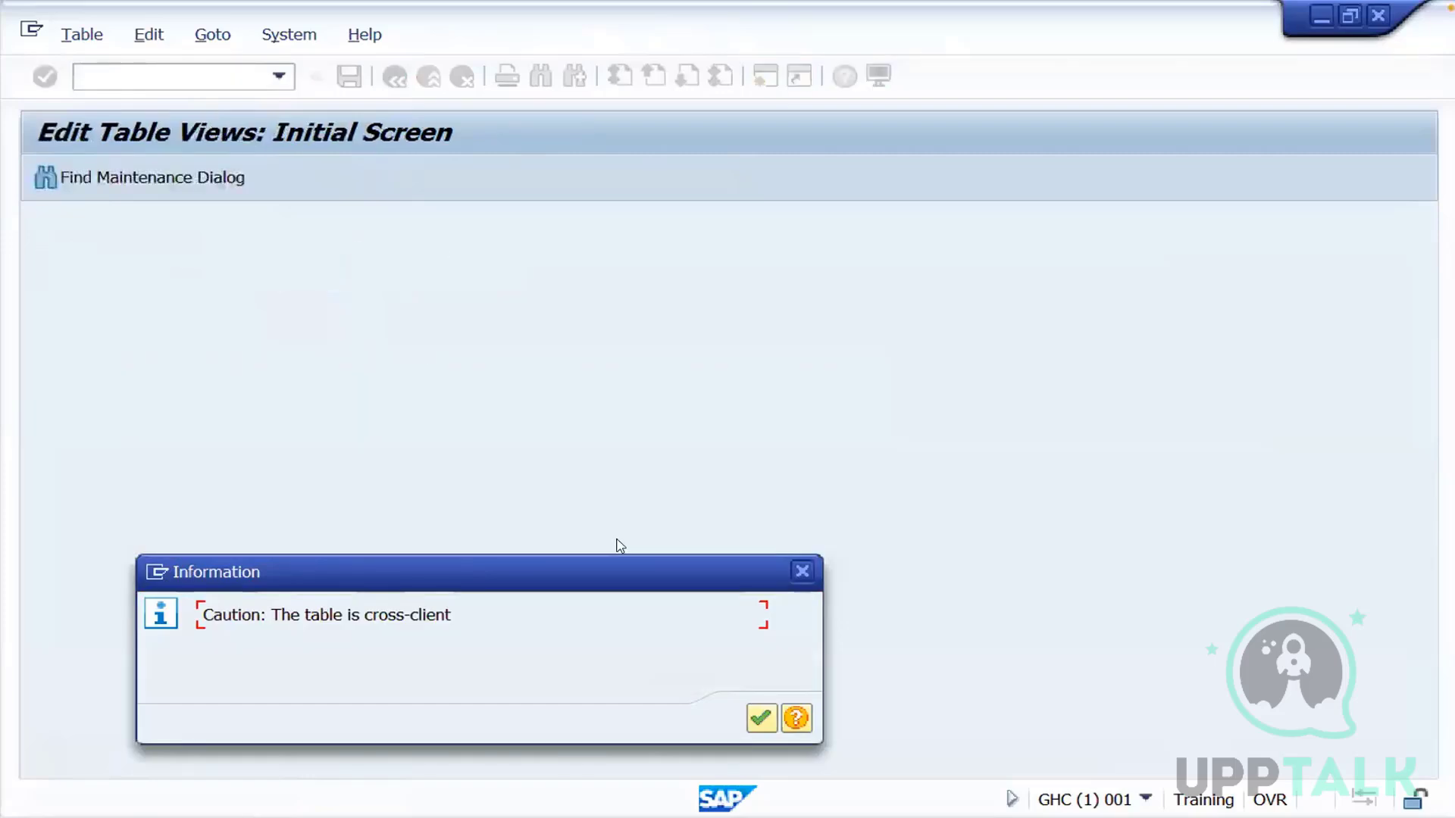
click(760, 718)
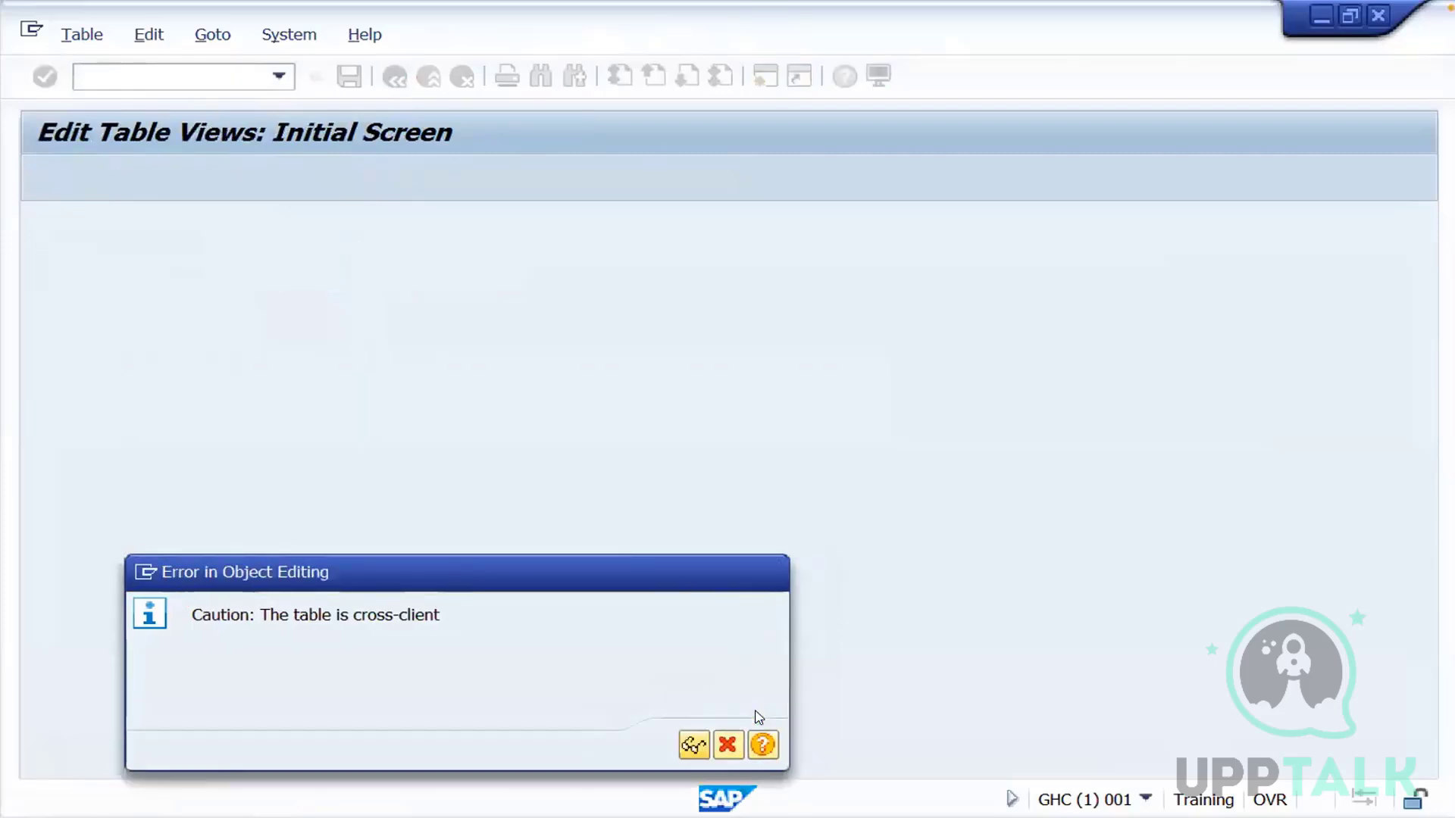
click(694, 745)
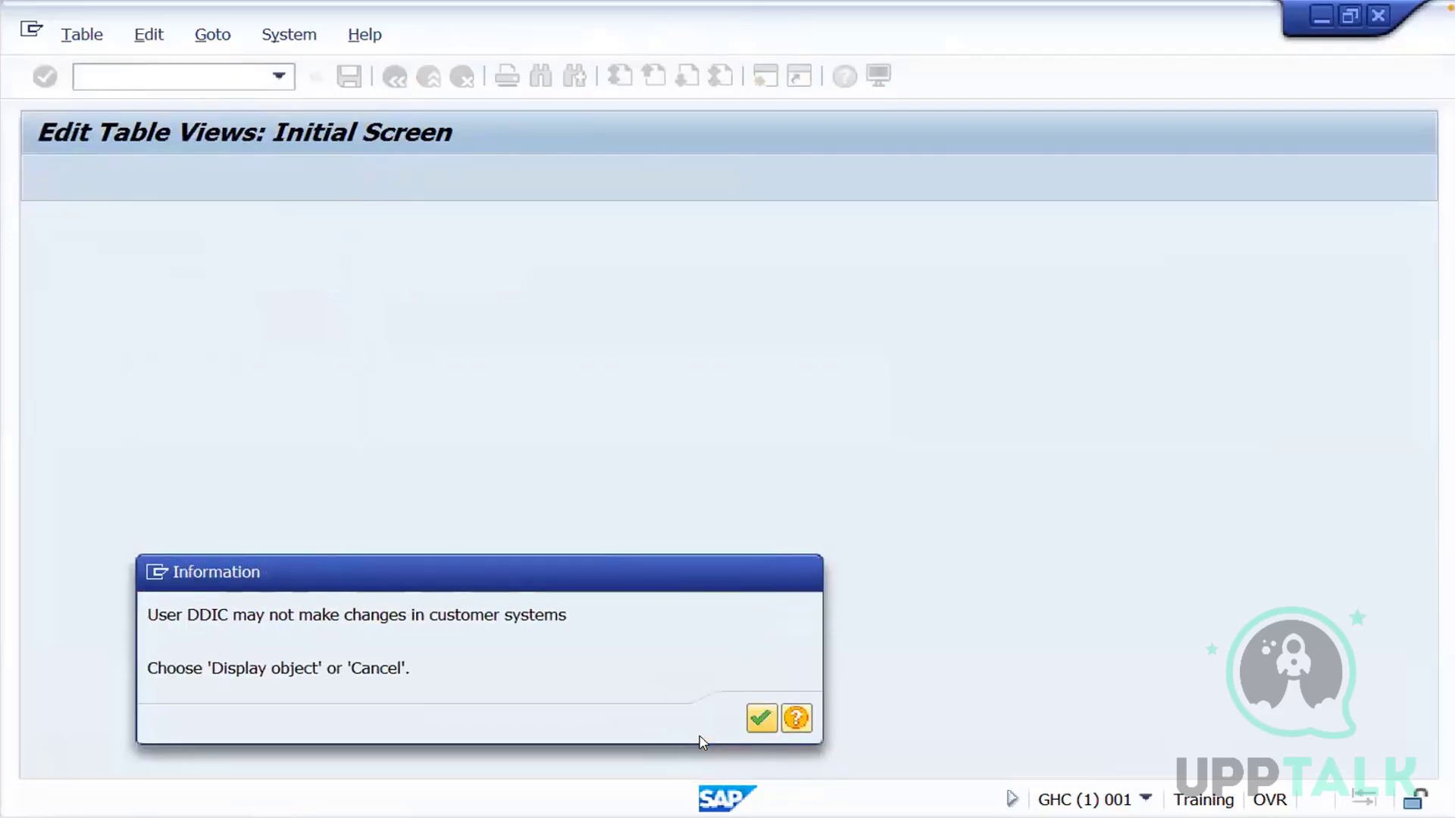
click(763, 718)
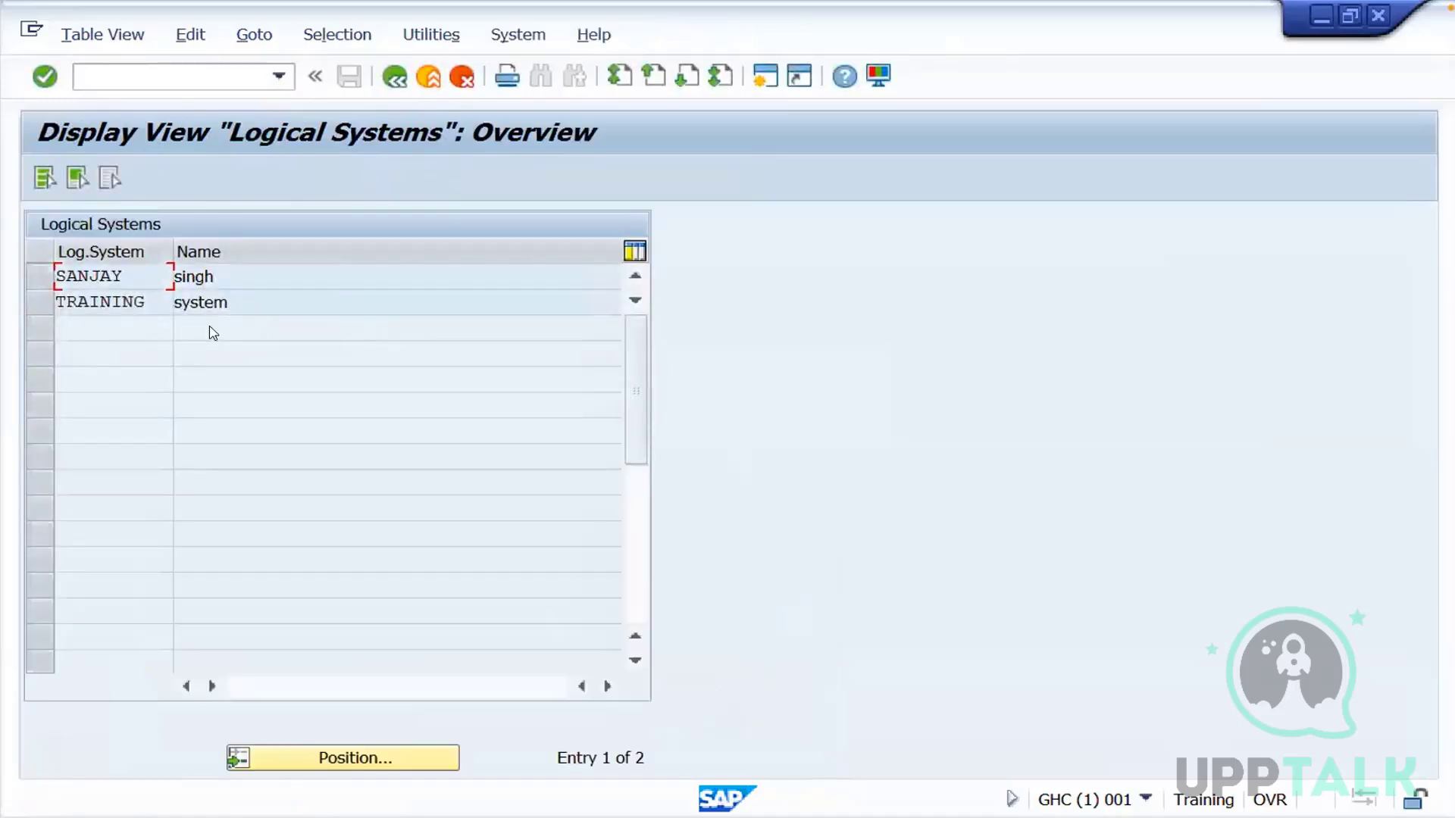
Switch to the training presentation in WPS Office and select topics 1 through 5 on the Topics slide
key(super+Tab)
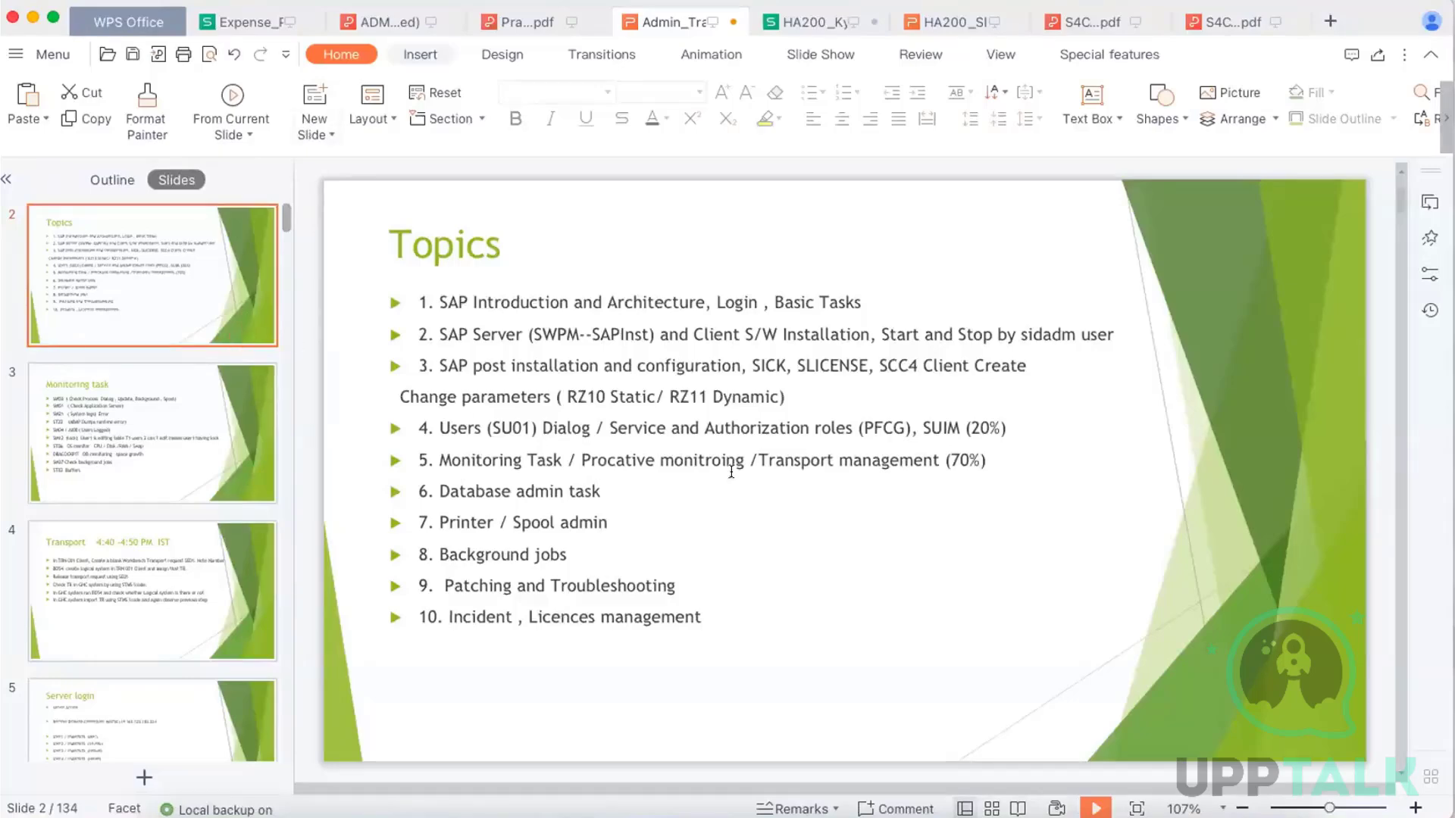
drag(983, 453, 417, 299)
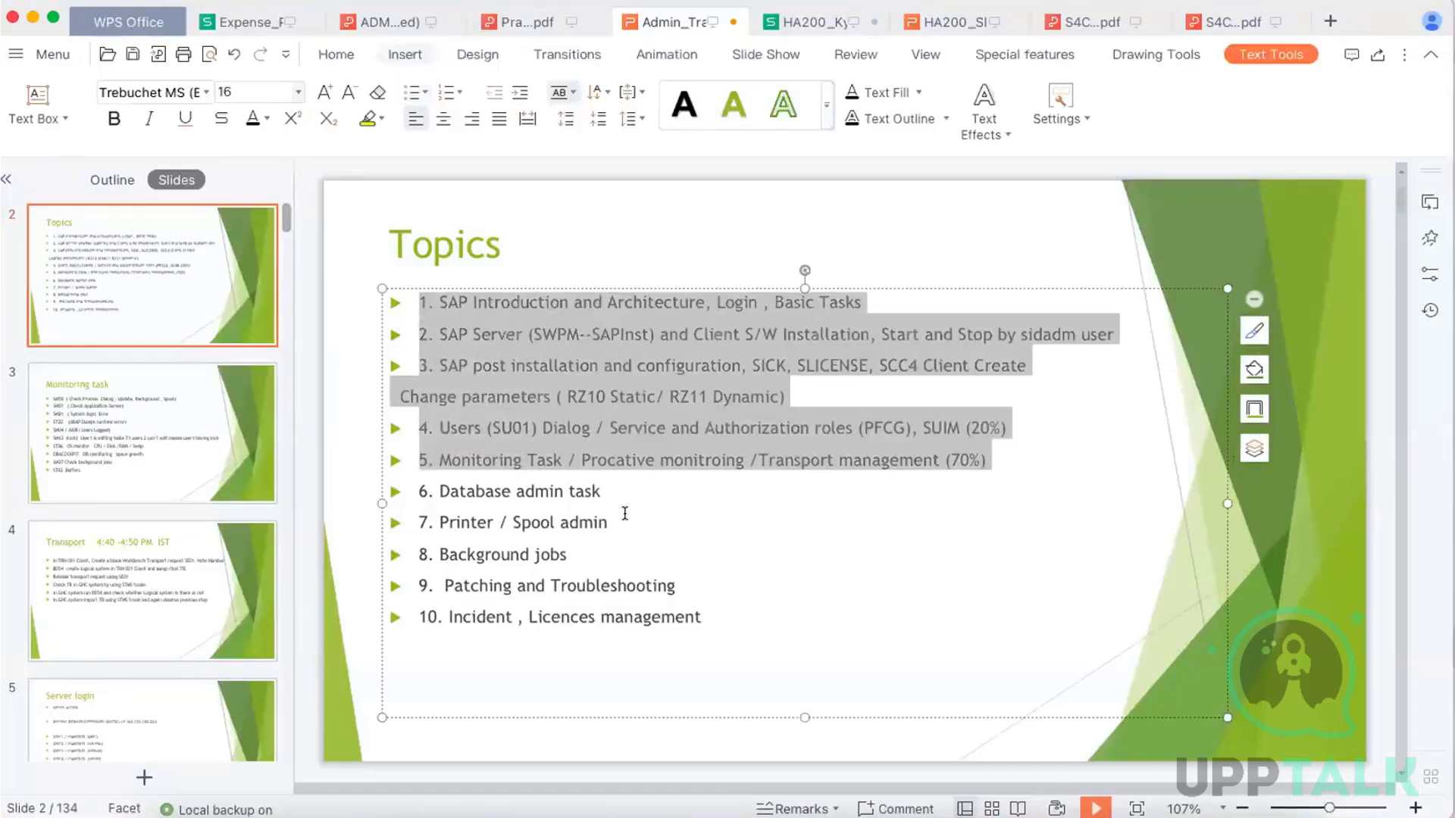